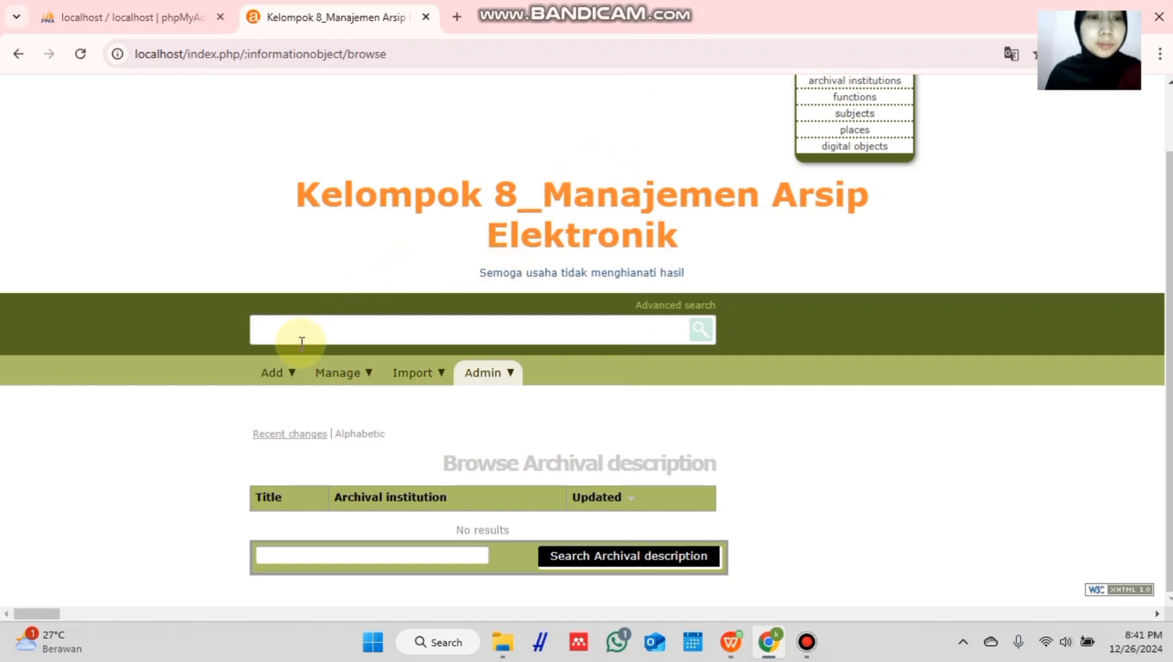
# - Create a new blank ISAD archival description from Add > Archival descriptions
pyautogui.moveTo(290, 375)
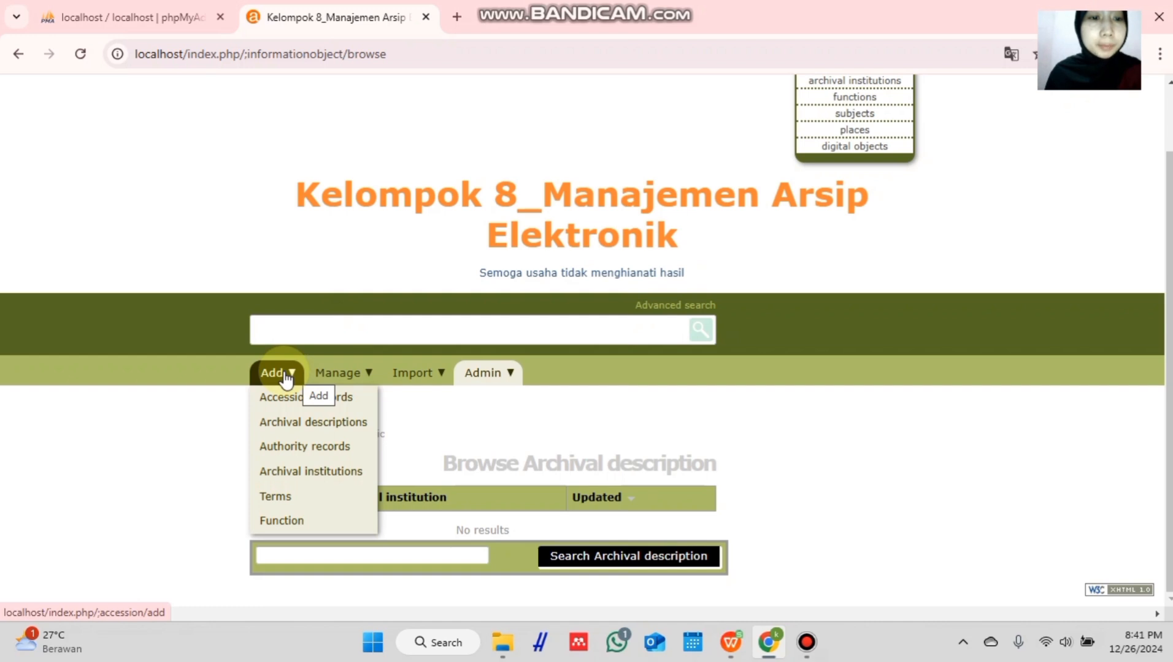
pyautogui.click(299, 425)
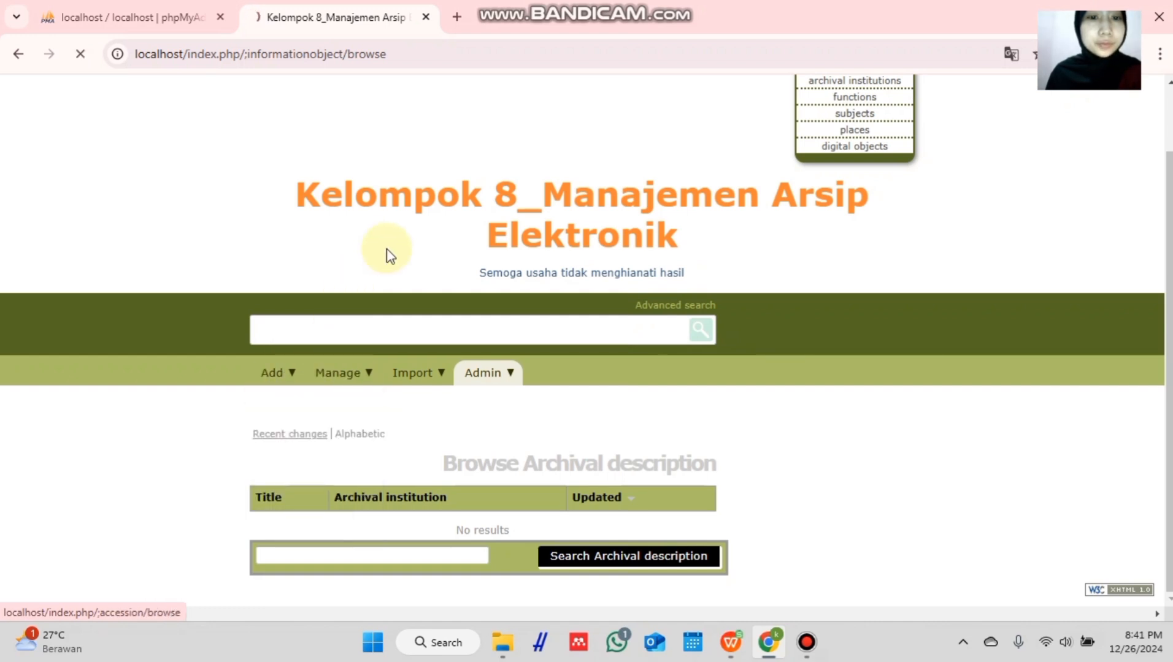
pyautogui.scroll(-3, 453, 164)
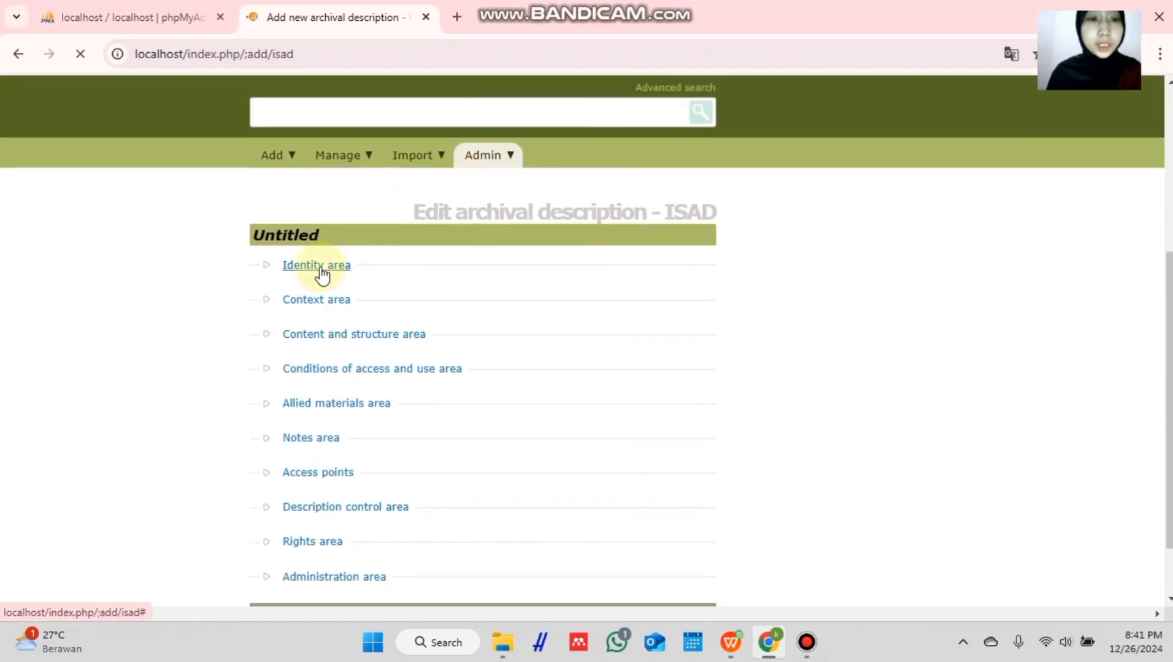
# - Enter PR II as the description's identifier and title in the Identity area
pyautogui.click(320, 267)
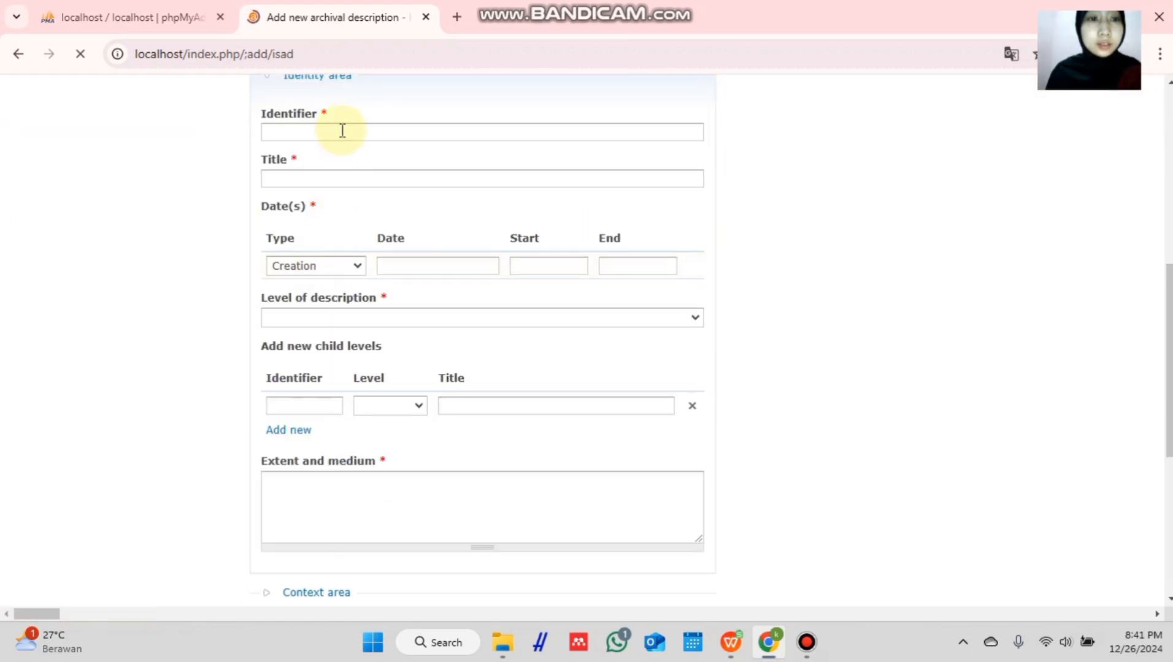
pyautogui.click(346, 131)
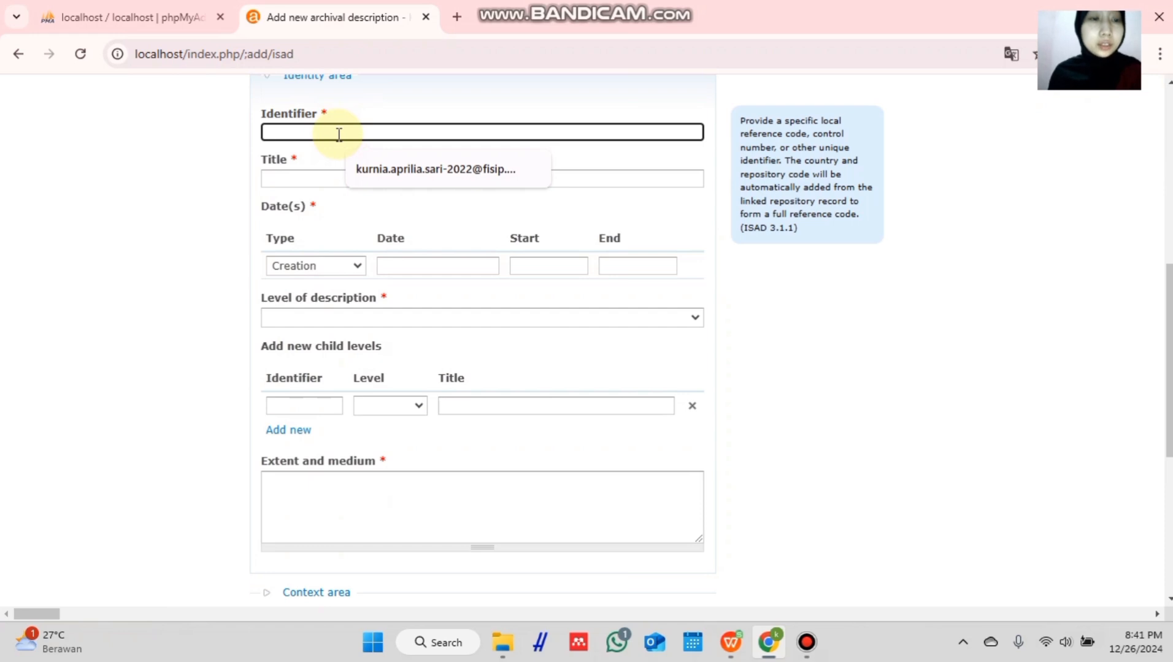
pyautogui.write('PR')
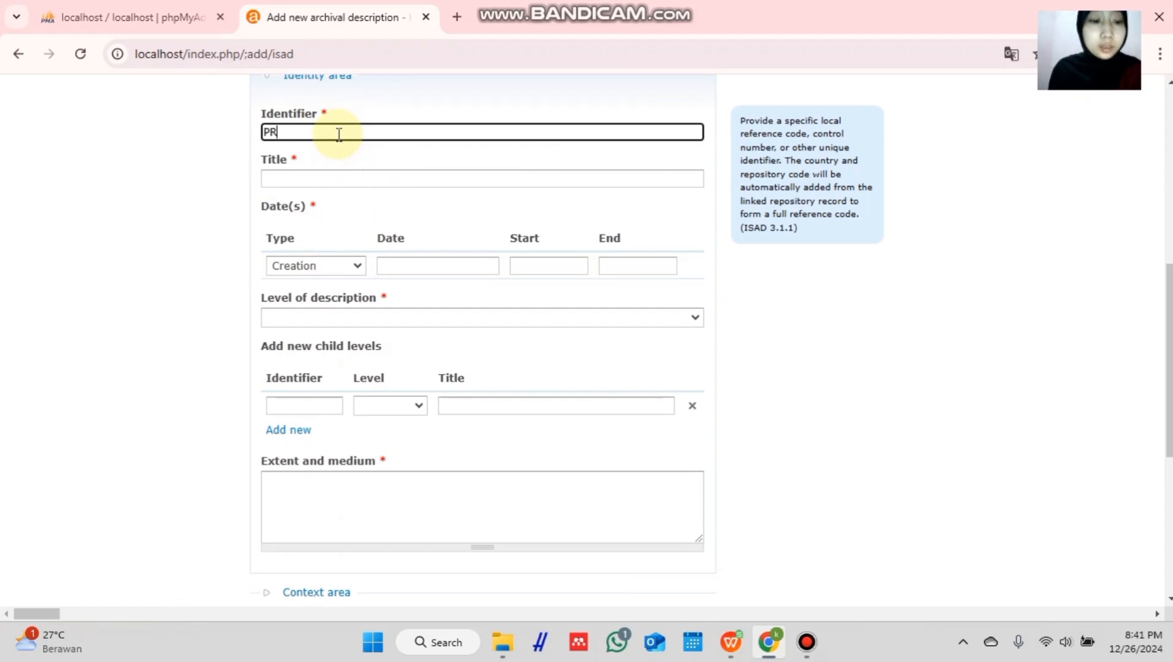
pyautogui.write(' II')
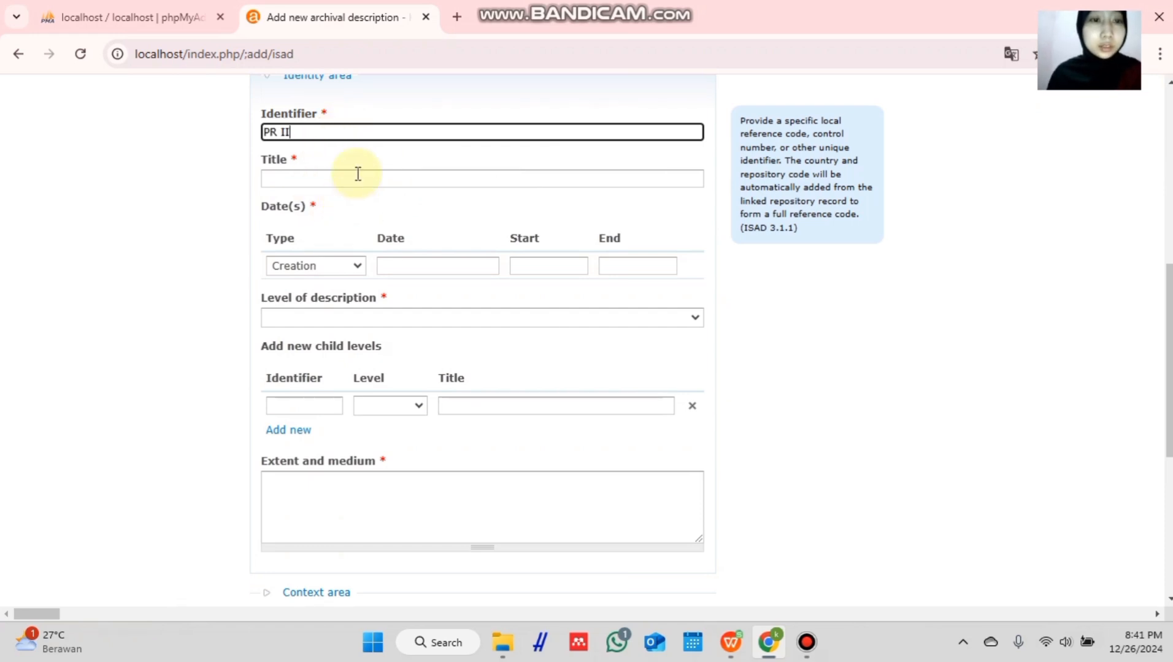
pyautogui.click(357, 178)
pyautogui.write('PR II')
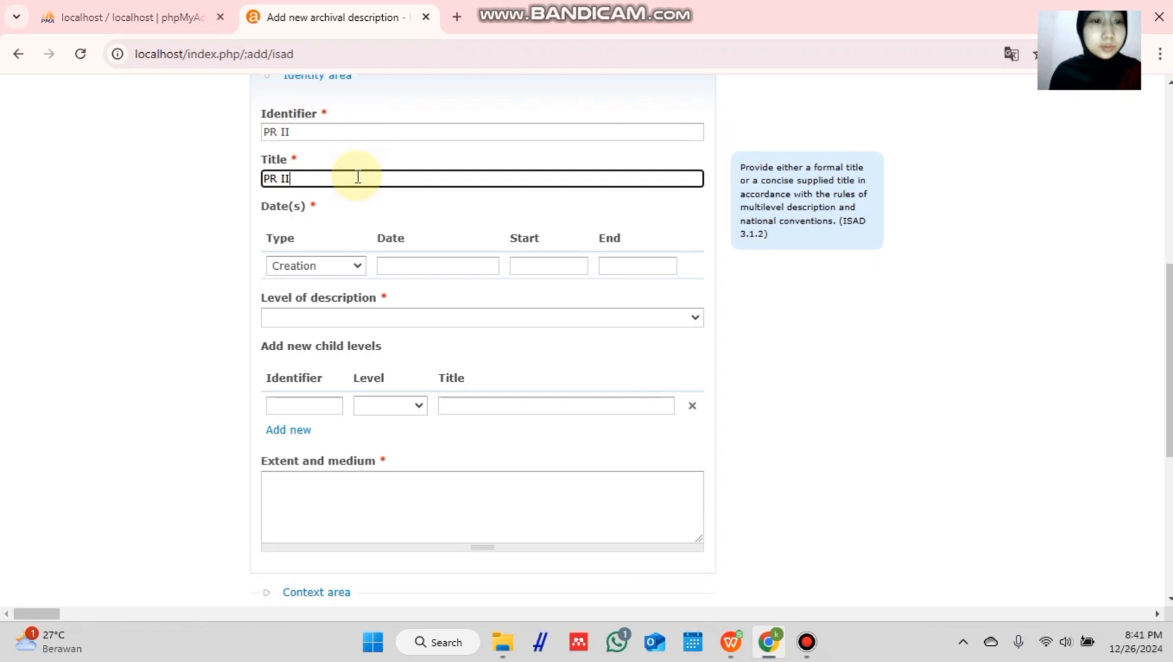
# - Add an Accumulation date of 26/12/2024 spanning 1982 to 2022
pyautogui.click(355, 267)
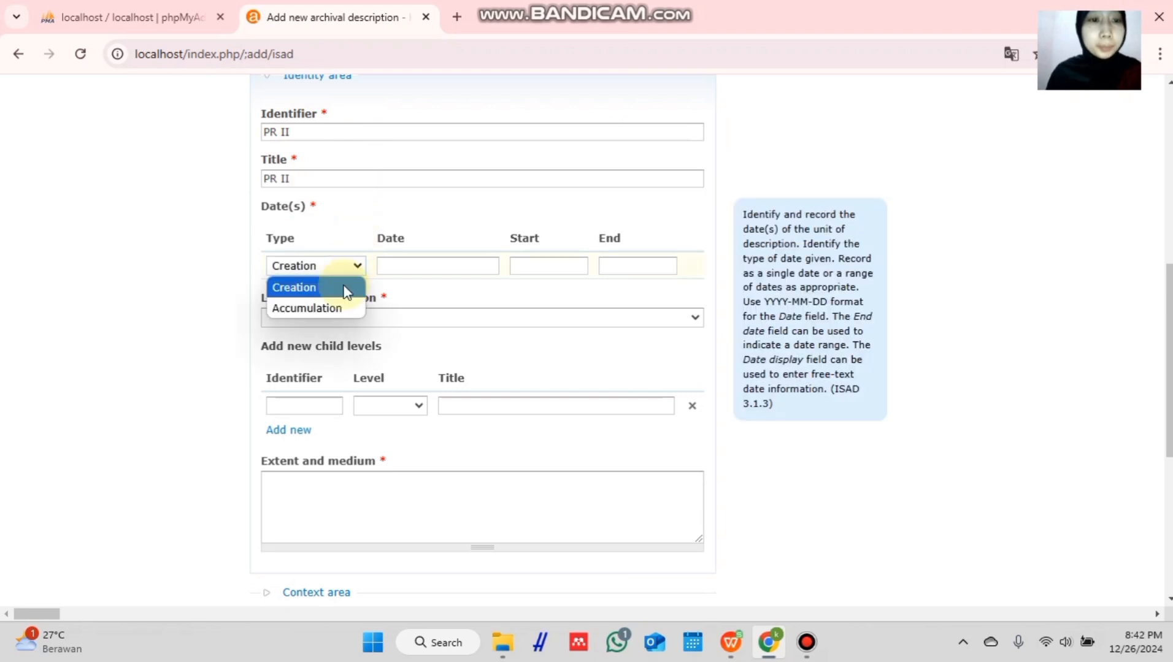
pyautogui.click(337, 312)
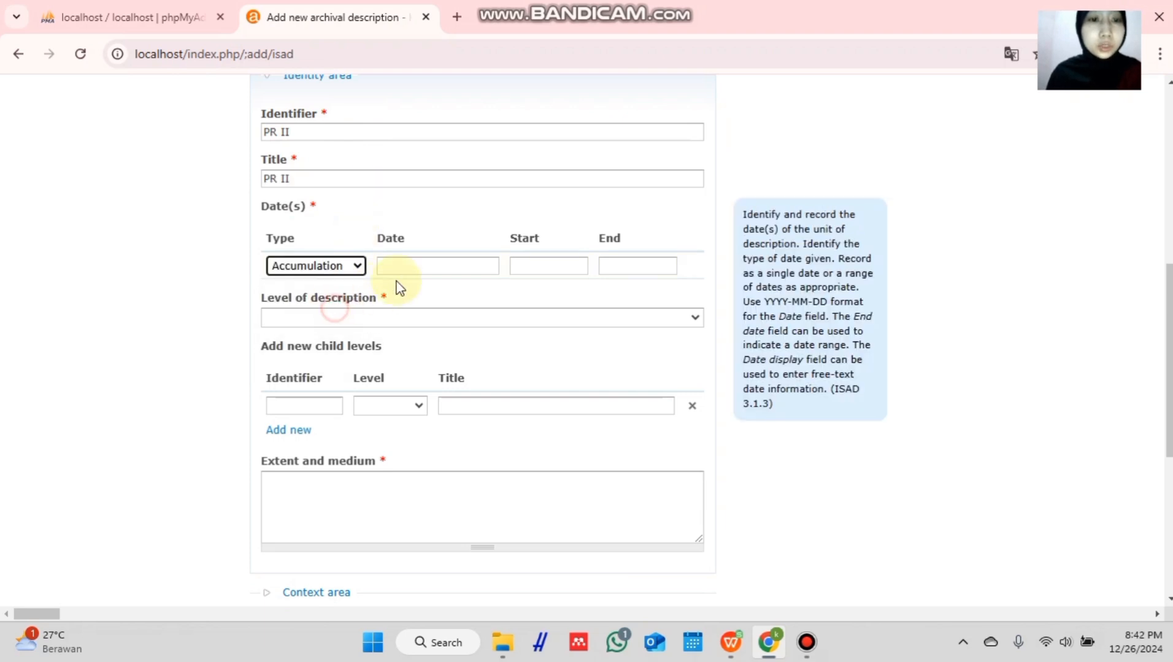
pyautogui.click(454, 266)
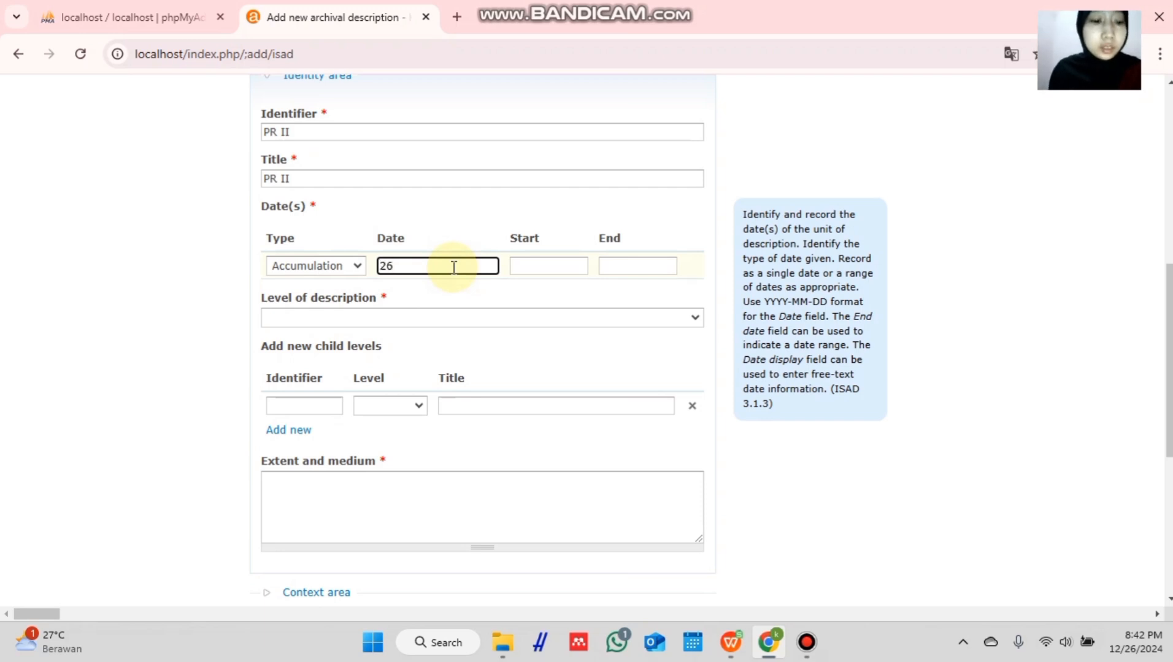
pyautogui.write('26/12')
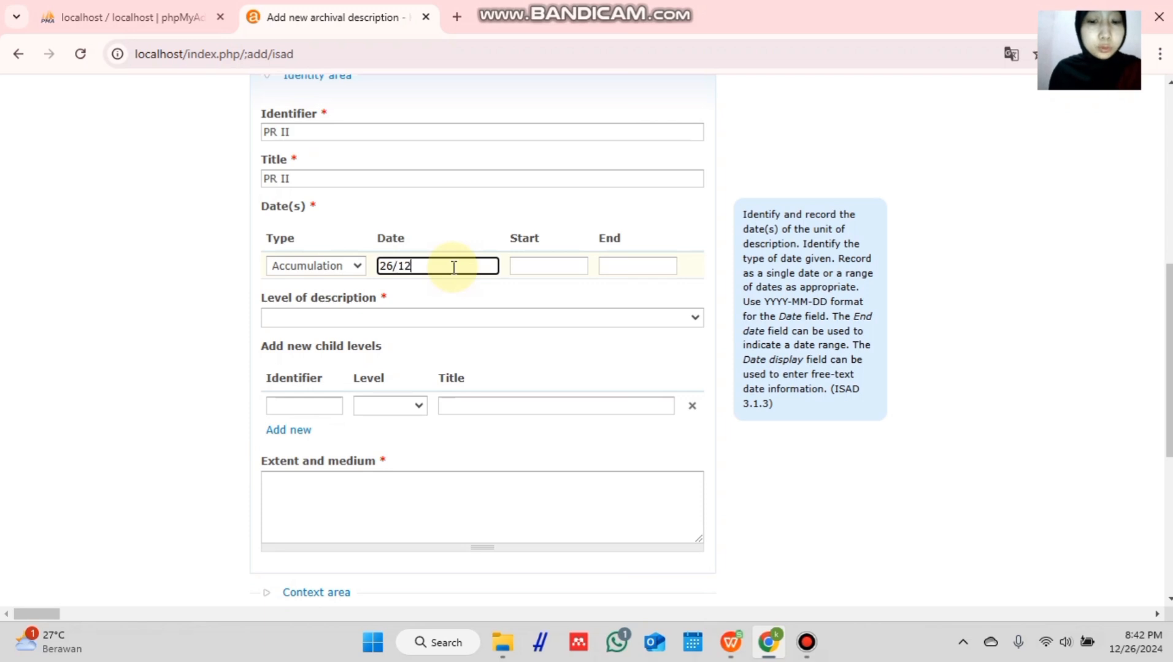
pyautogui.write('/')
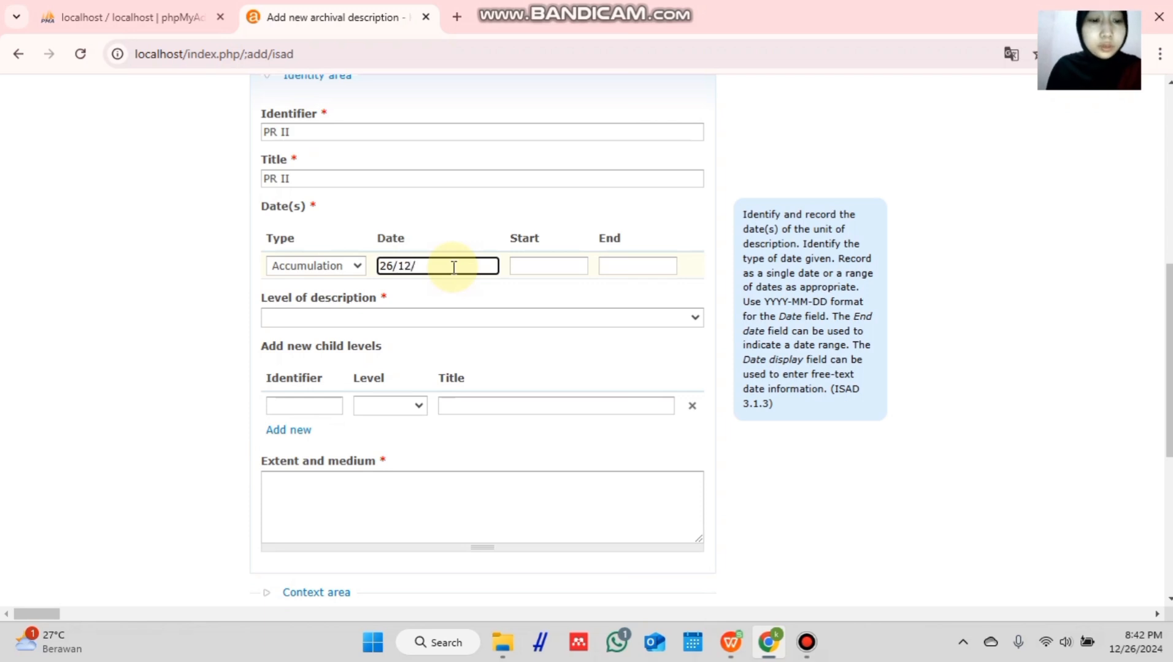
pyautogui.write('2024')
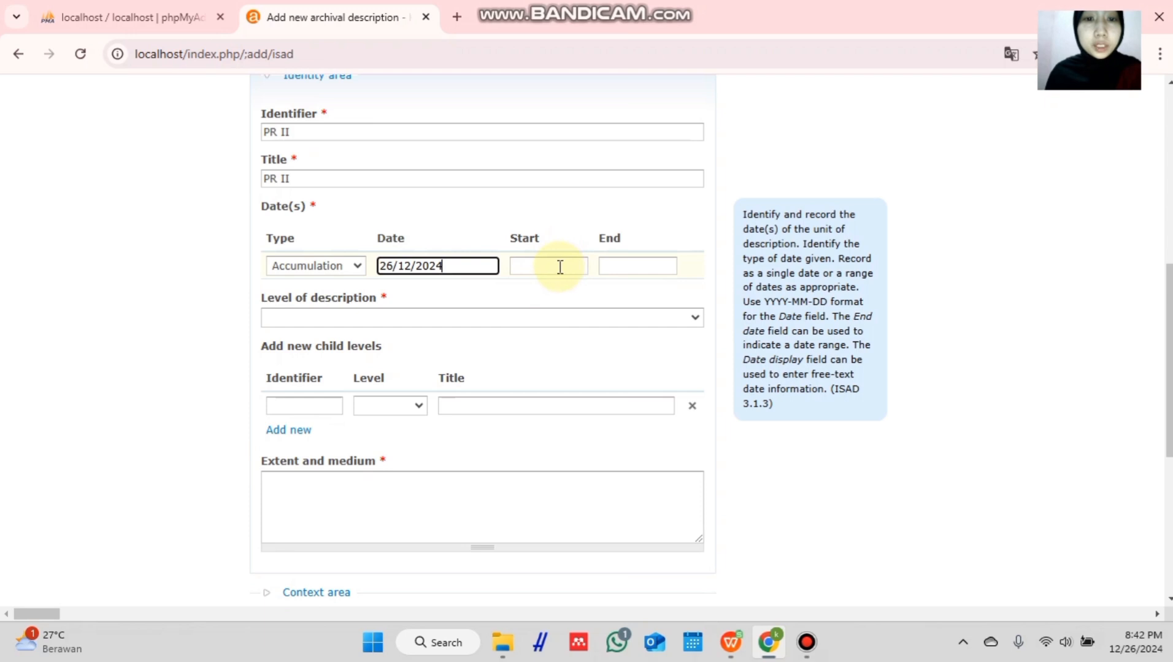
pyautogui.click(563, 267)
pyautogui.moveTo(558, 266); pyautogui.dragTo(503, 270)
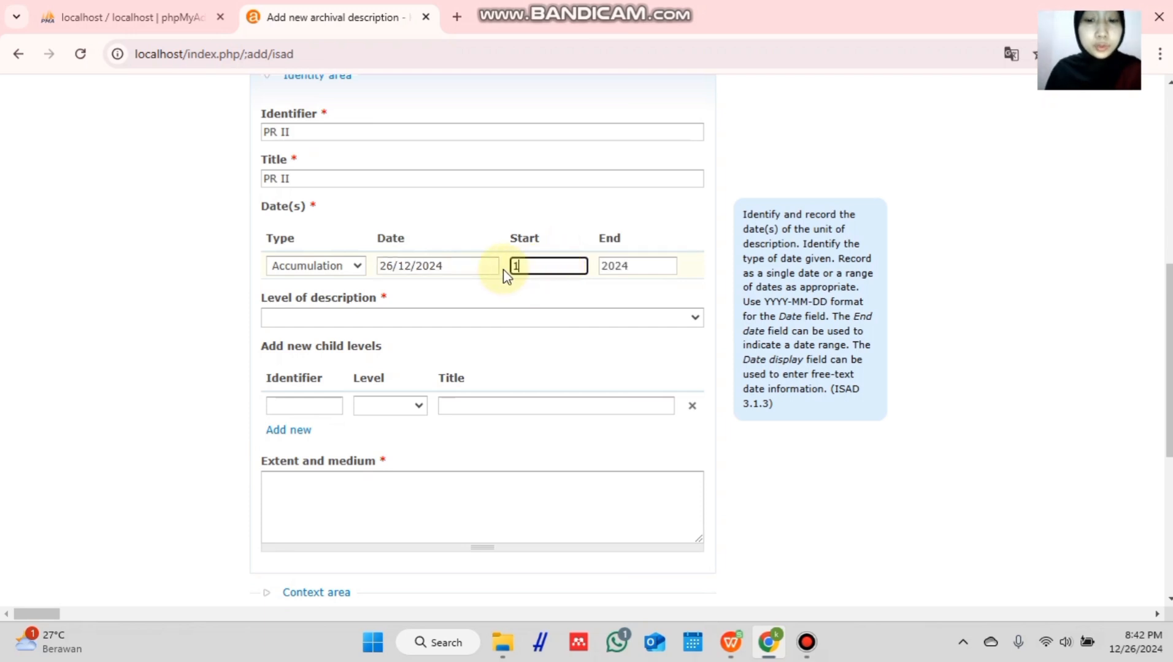
pyautogui.write('1982')
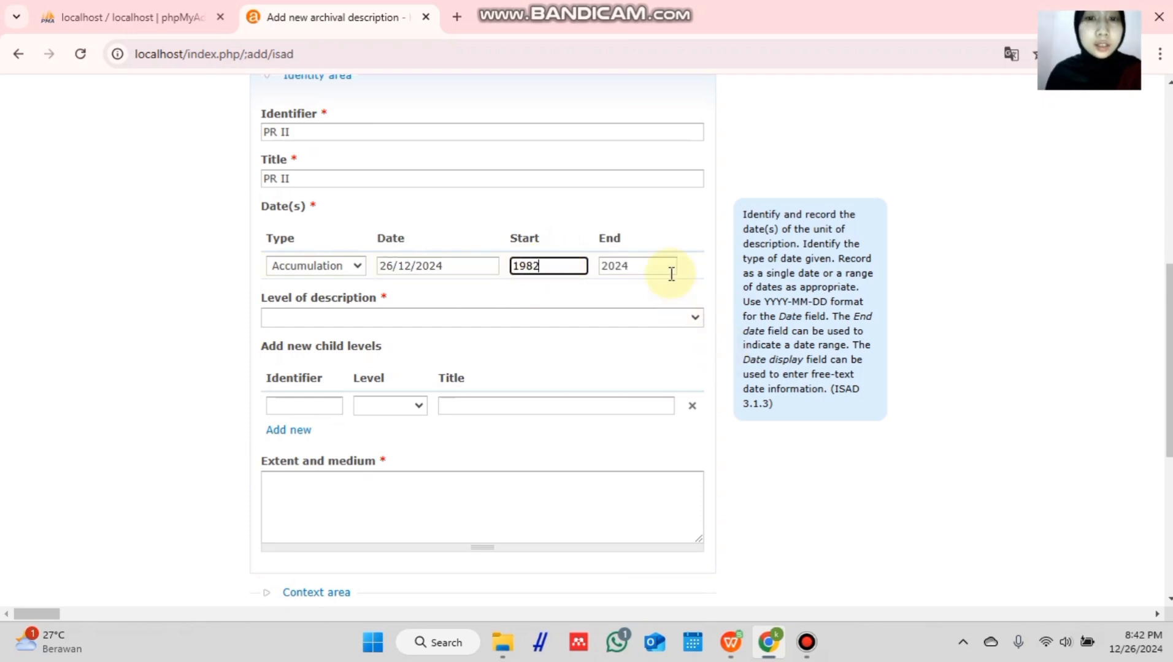
pyautogui.doubleClick(632, 267)
pyautogui.write('2022')
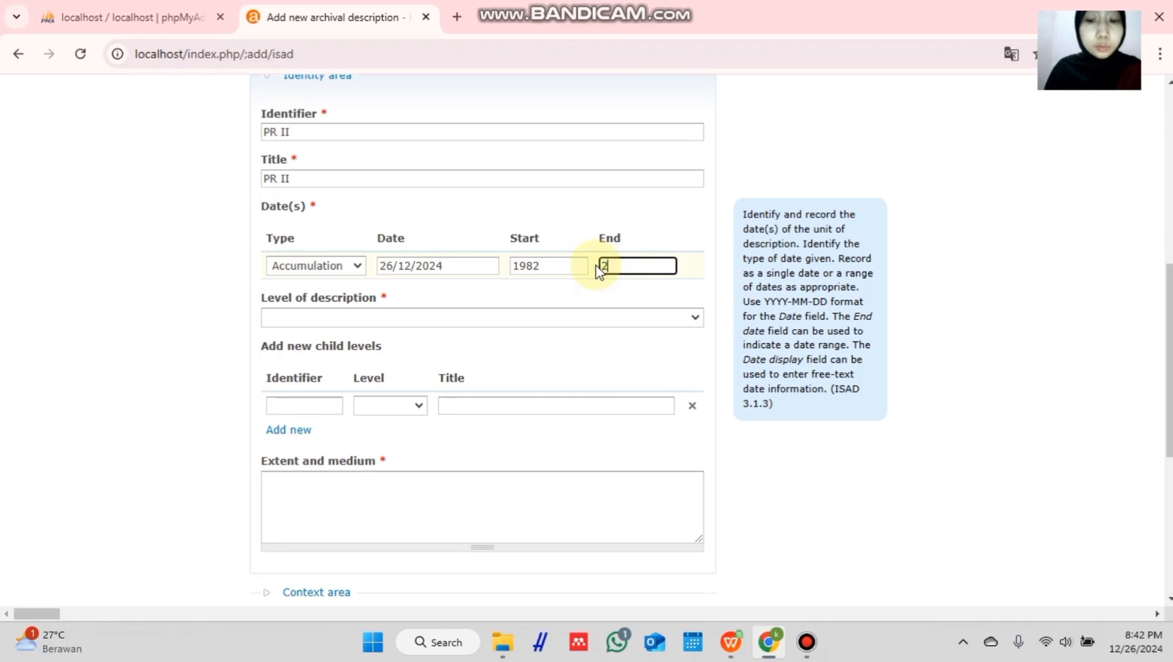
# - Set the level of description to Fonds and add a Subfonds child titled Dit. Sarpras
pyautogui.click(397, 320)
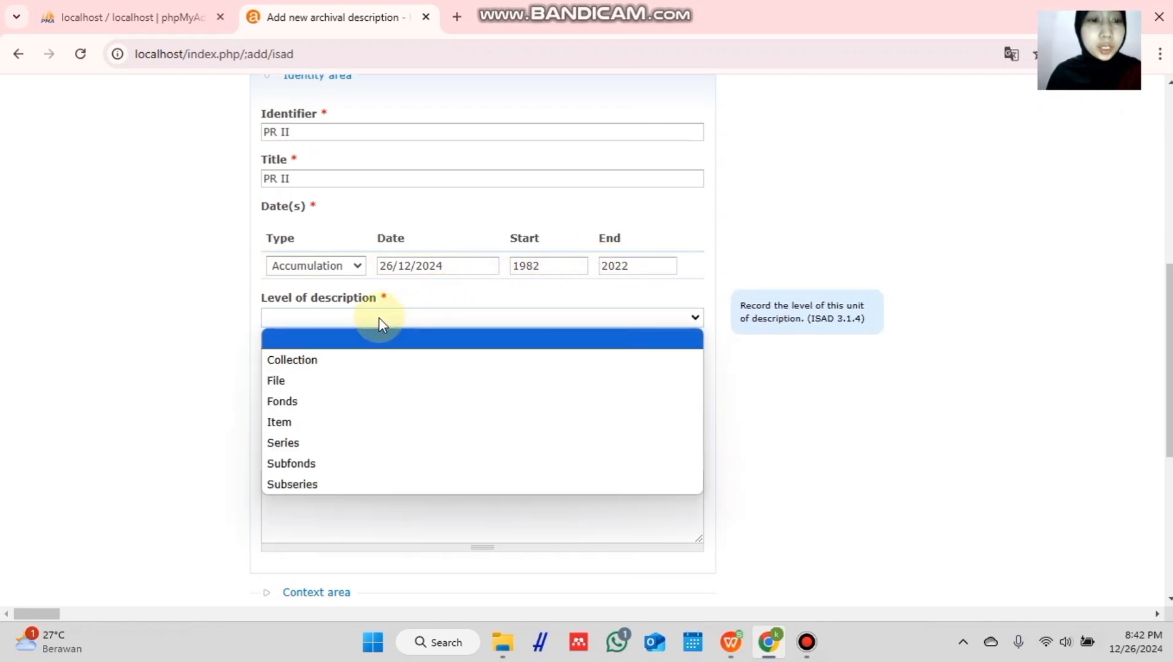
pyautogui.click(296, 401)
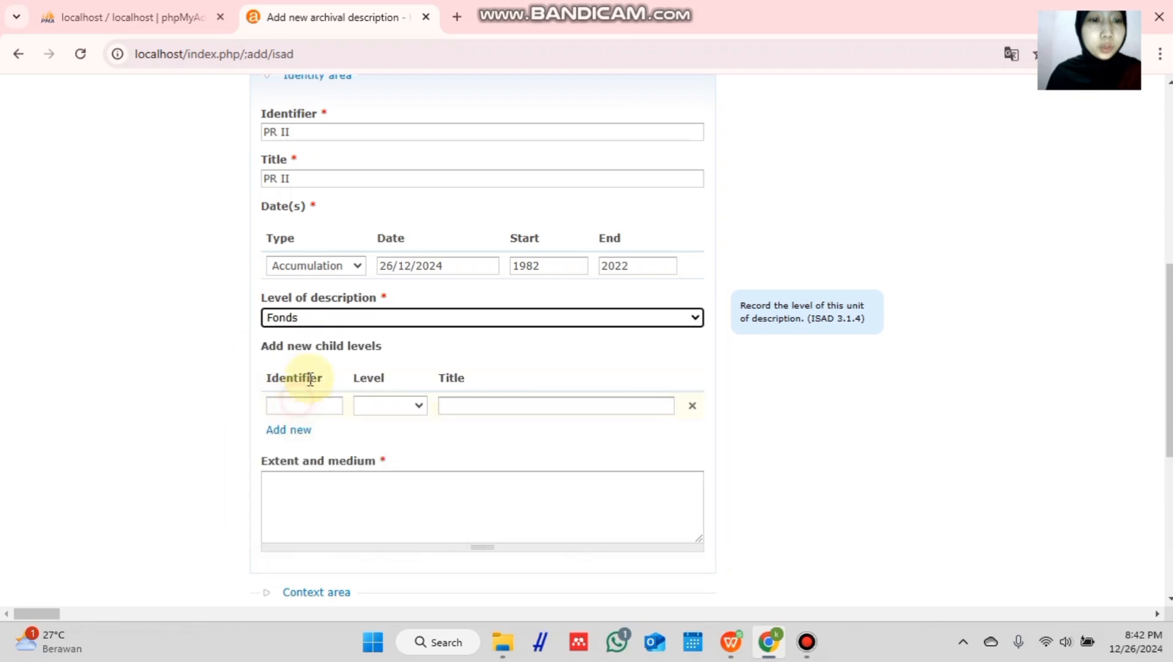
pyautogui.scroll(-3, 335, 322)
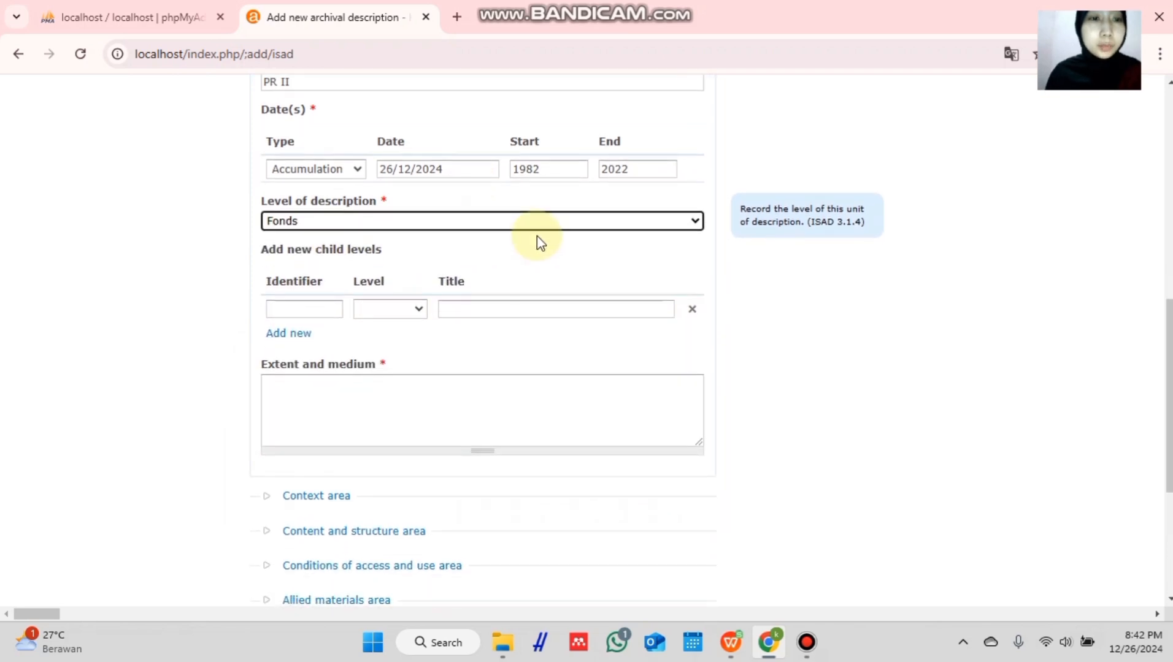
pyautogui.click(416, 309)
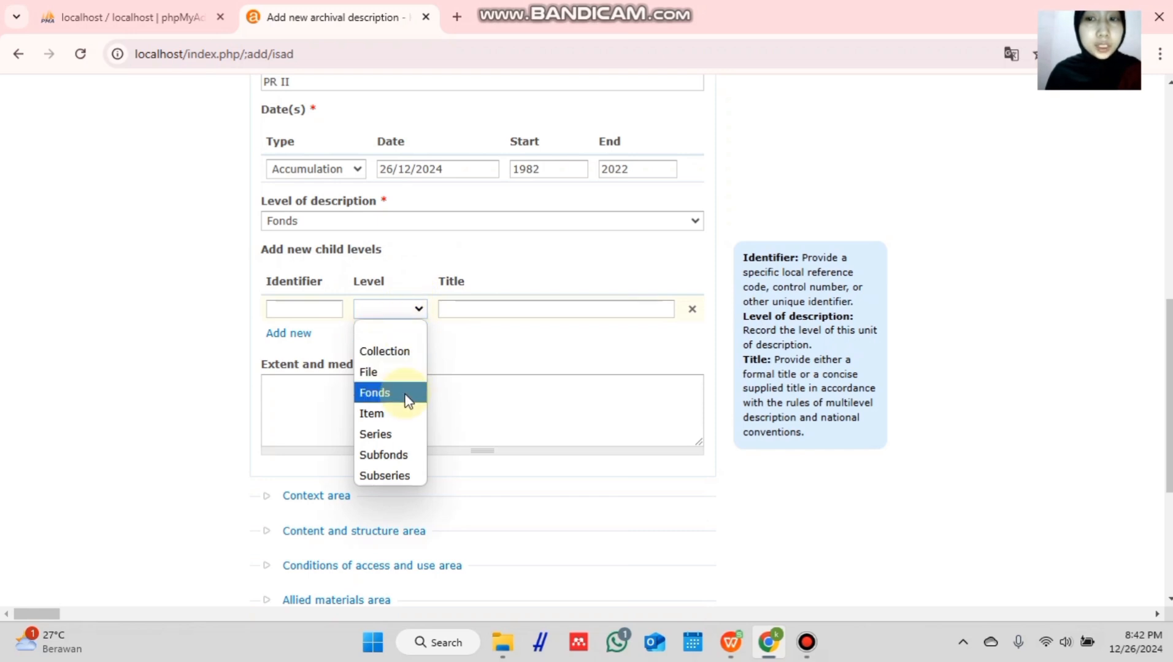
pyautogui.click(408, 455)
pyautogui.scroll(-1, 406, 440)
pyautogui.click(540, 250)
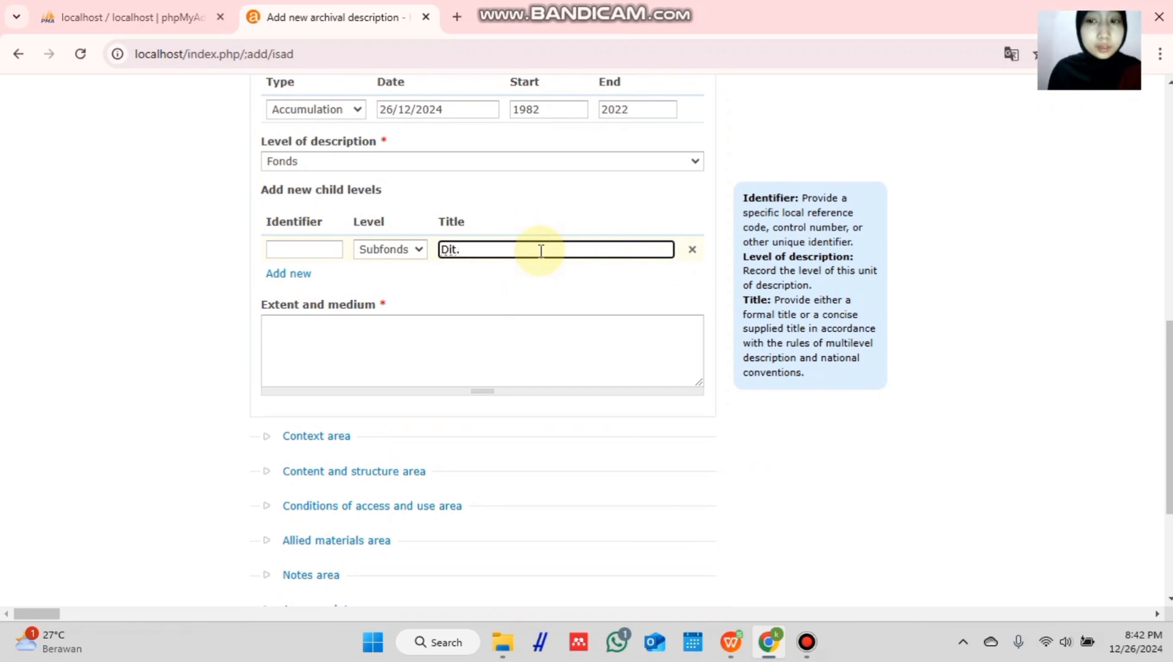
pyautogui.write('Dit. Sar')
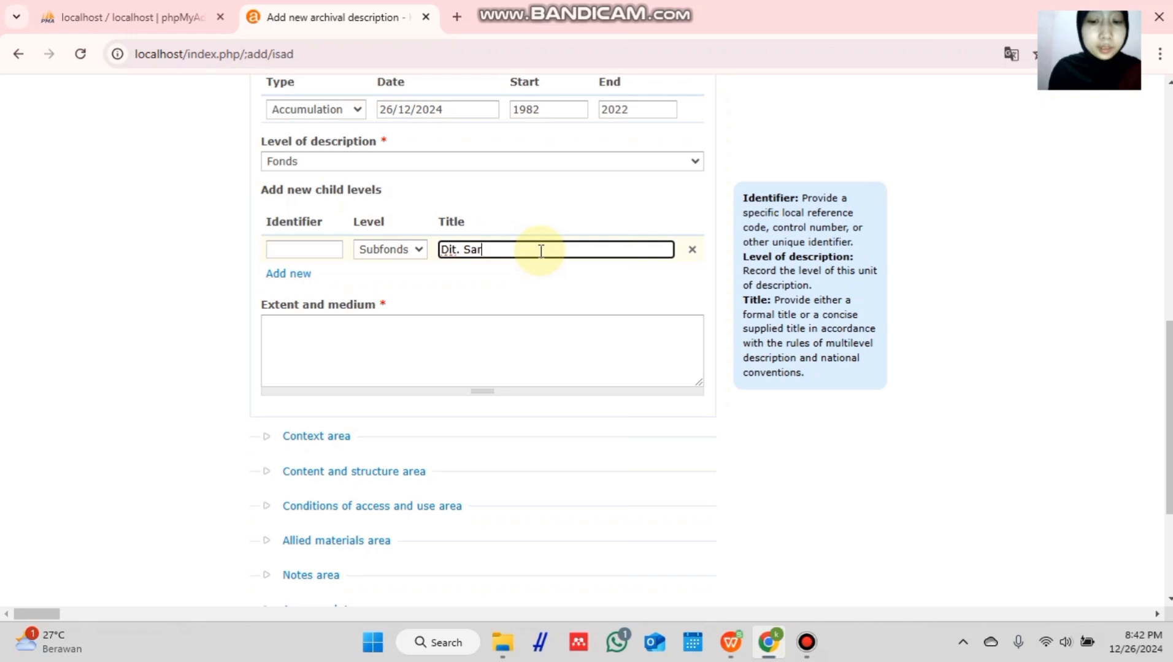
pyautogui.write('pras')
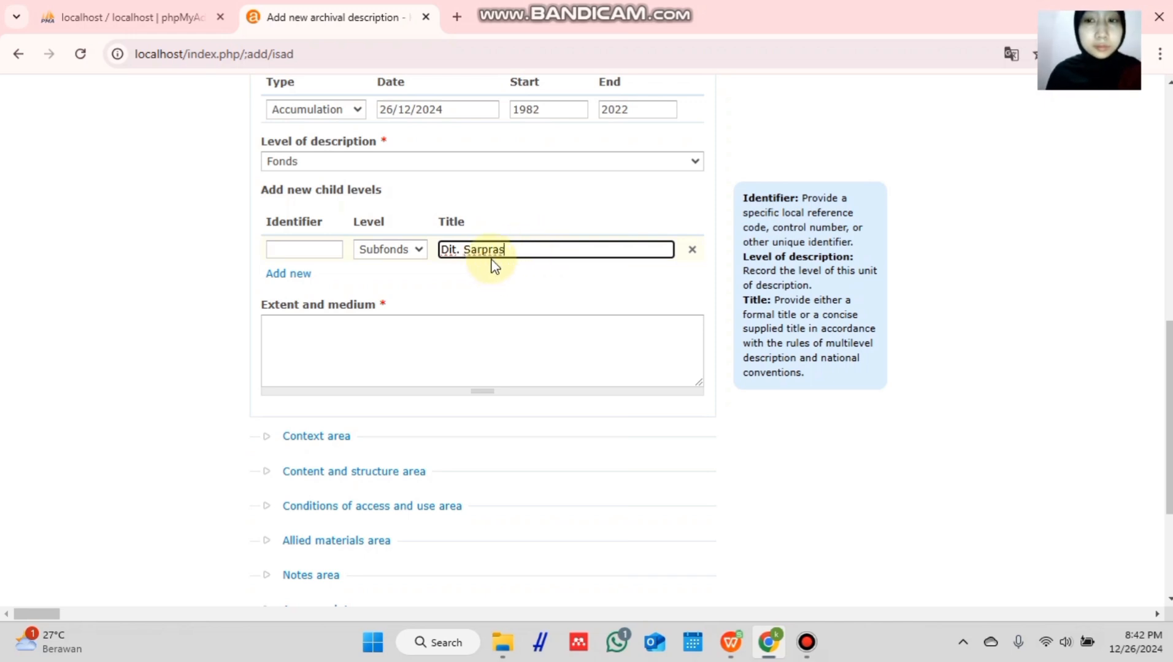
# - Add a second child-level row titled Dit. SDM
pyautogui.click(298, 274)
pyautogui.click(459, 276)
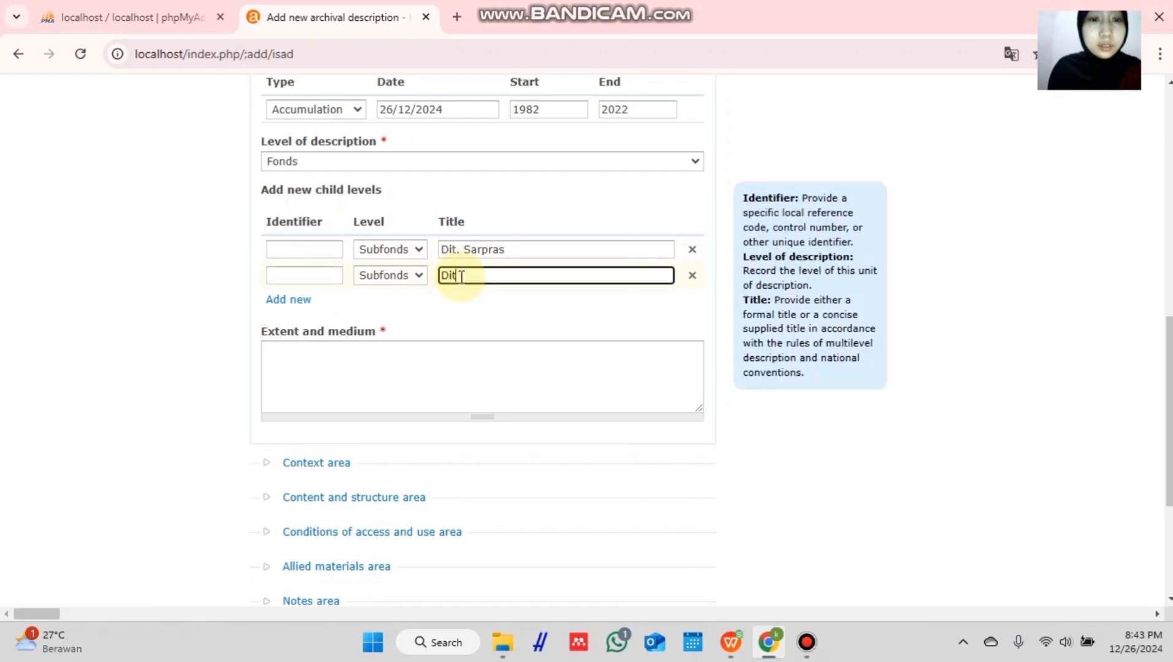
pyautogui.write('Dit. SDM')
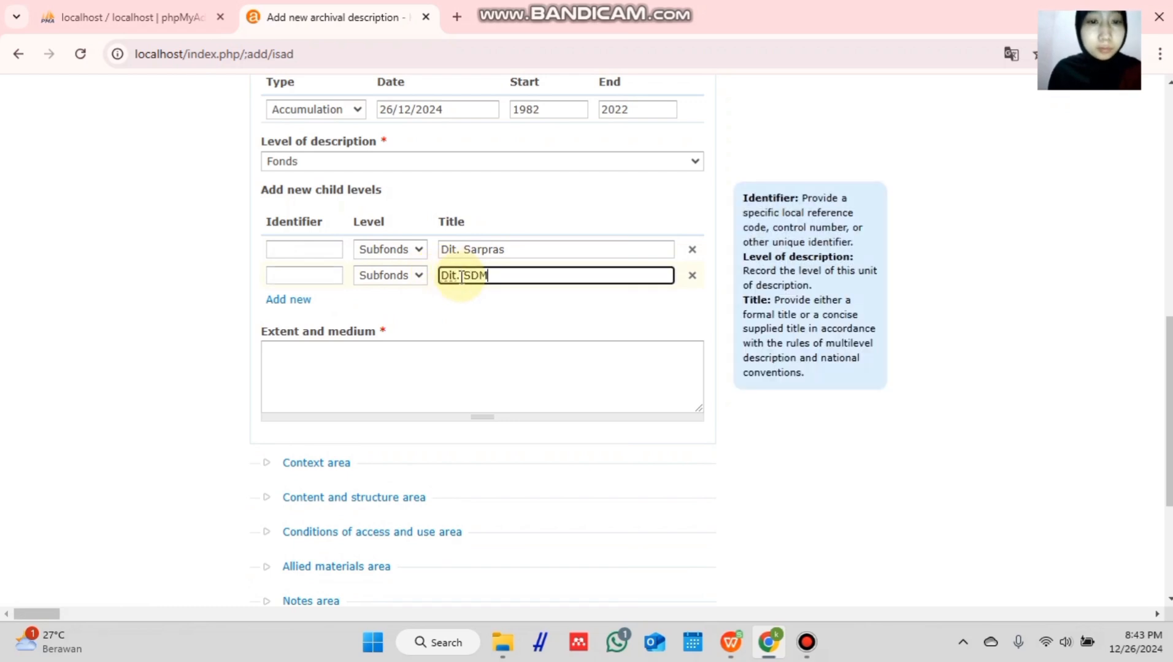
pyautogui.scroll(-1, 461, 276)
pyautogui.click(353, 286)
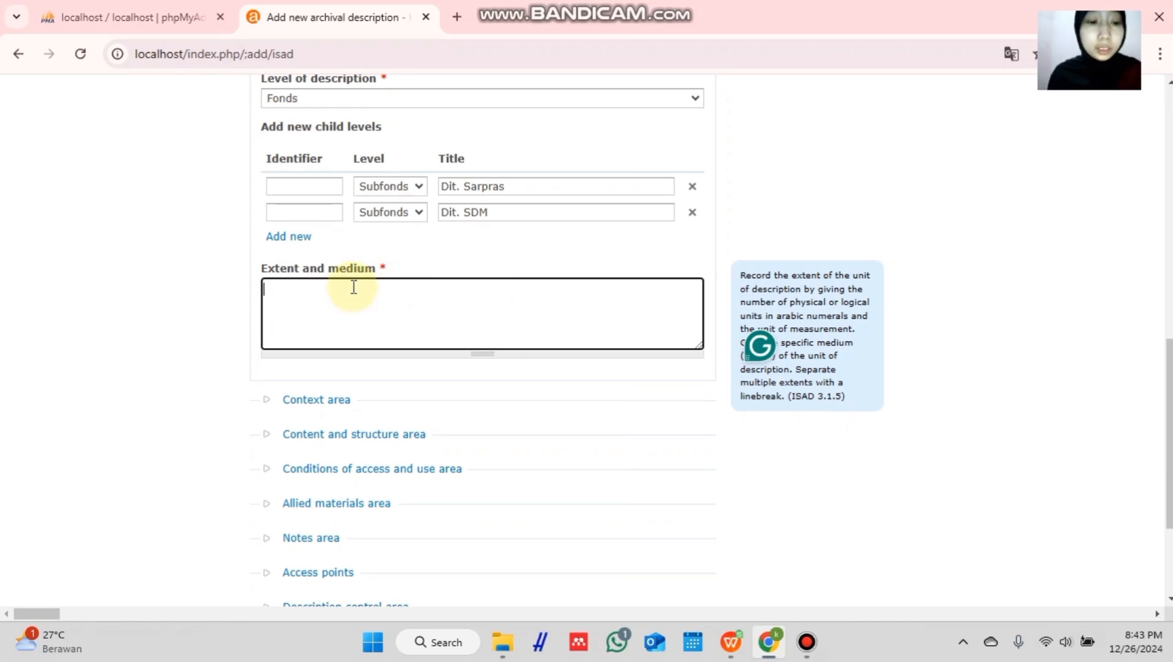
# - Enter extent 24 berkas, keep publication status Draft, and create the description
pyautogui.write('2')
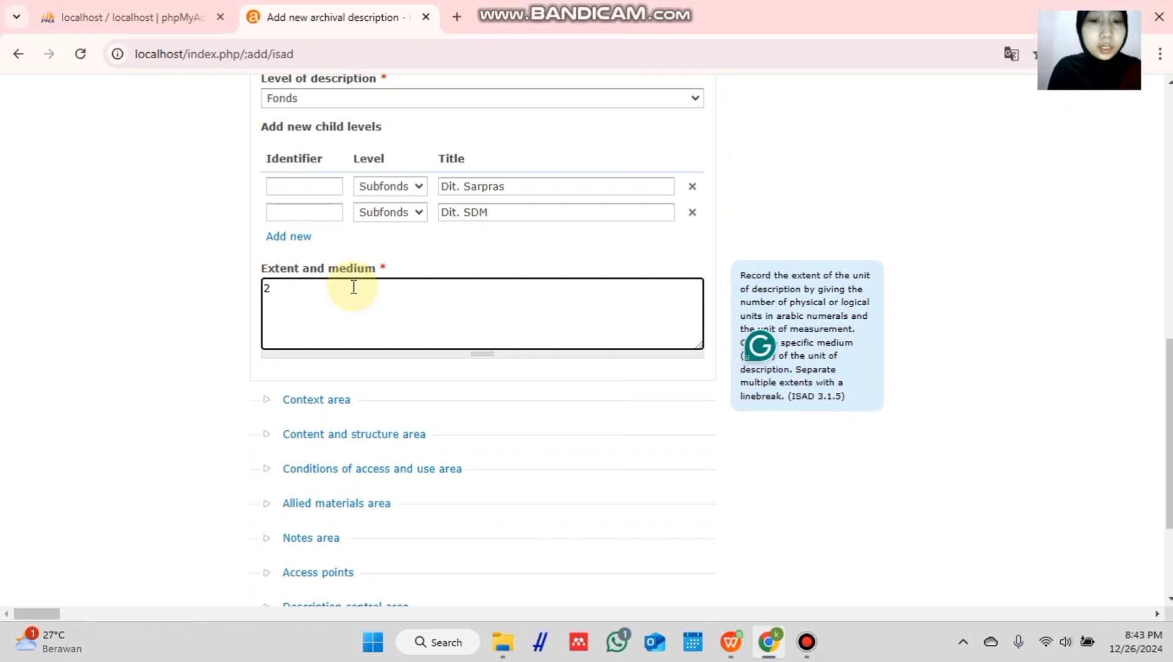
pyautogui.write('4 ')
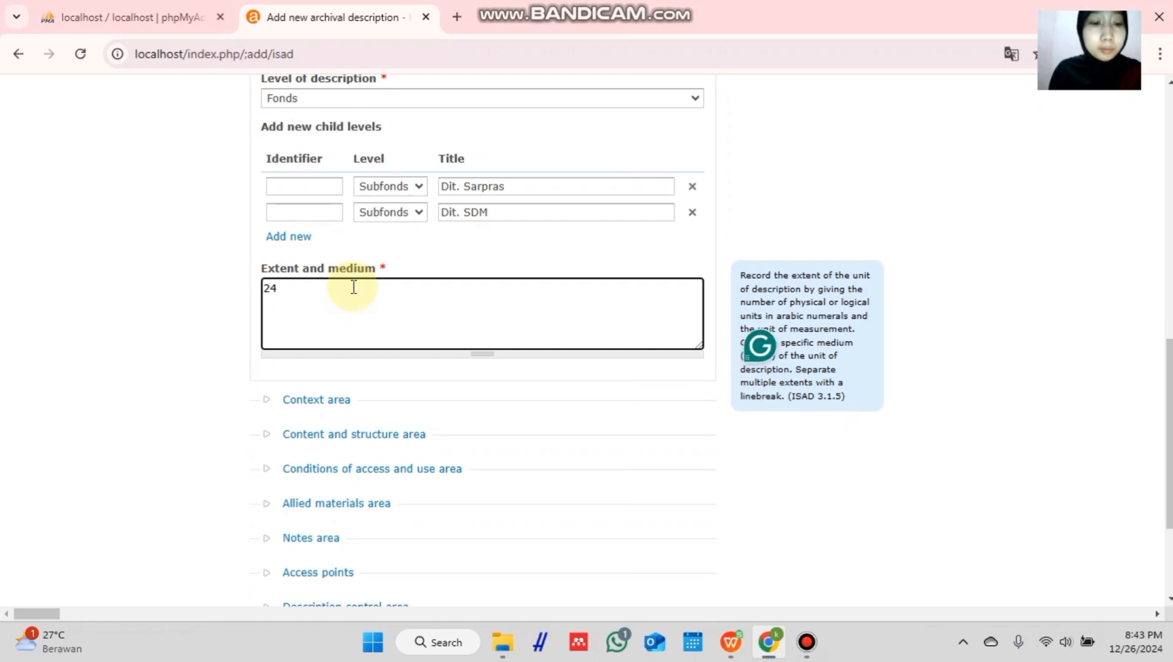
pyautogui.write('berkas')
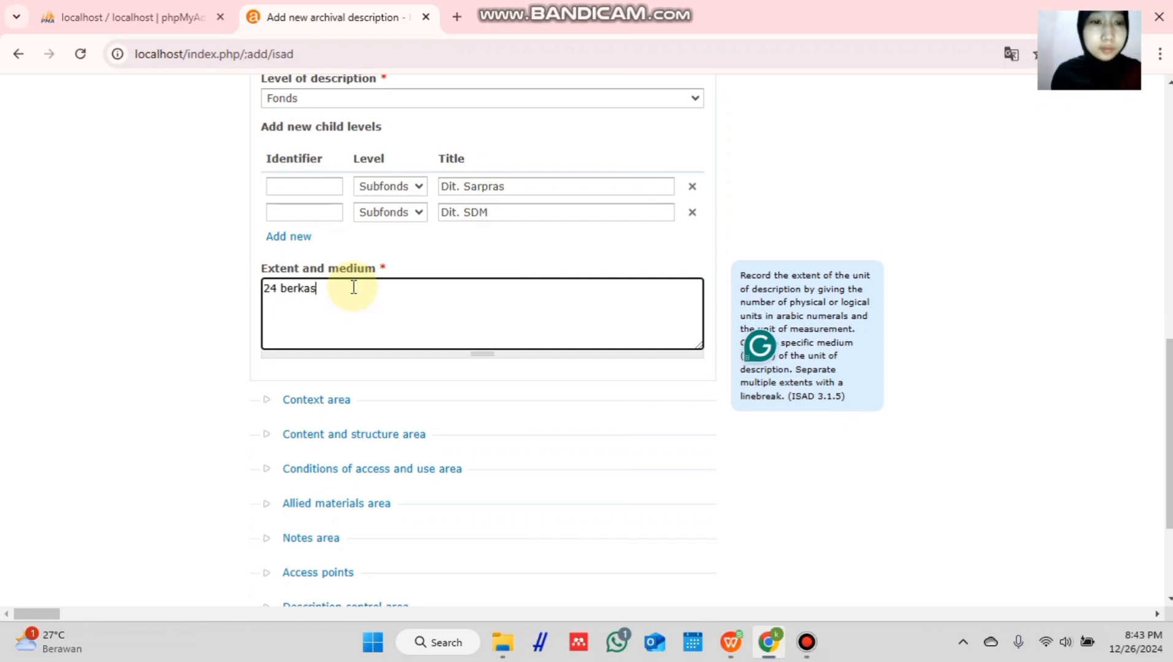
pyautogui.scroll(-3, 372, 270)
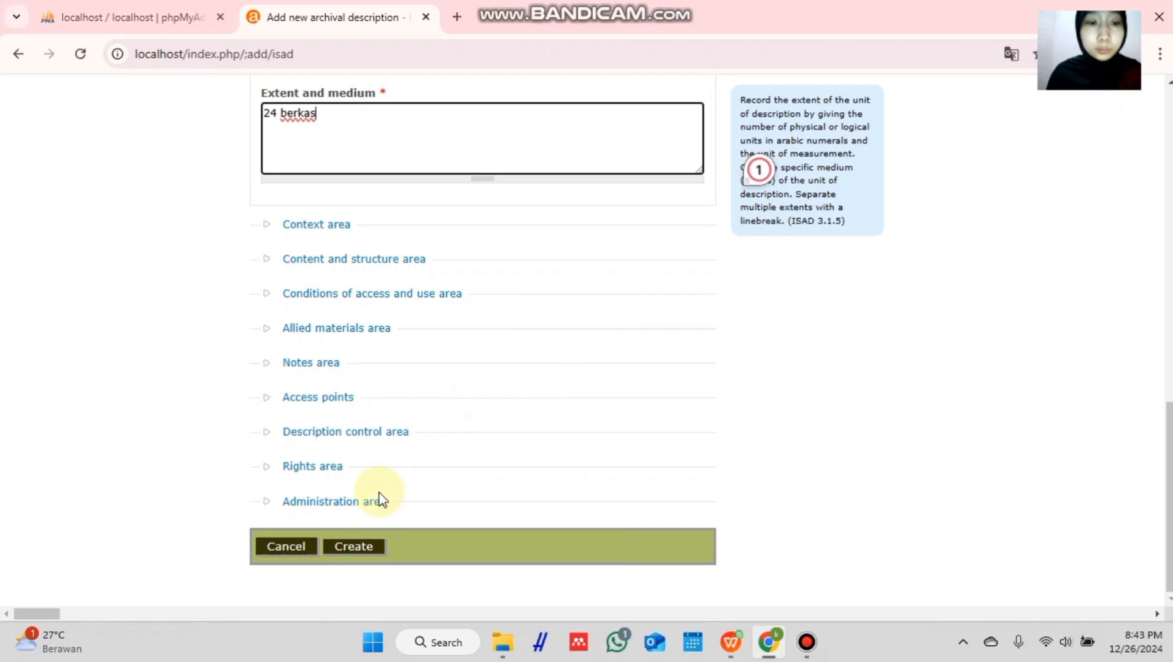
pyautogui.click(351, 513)
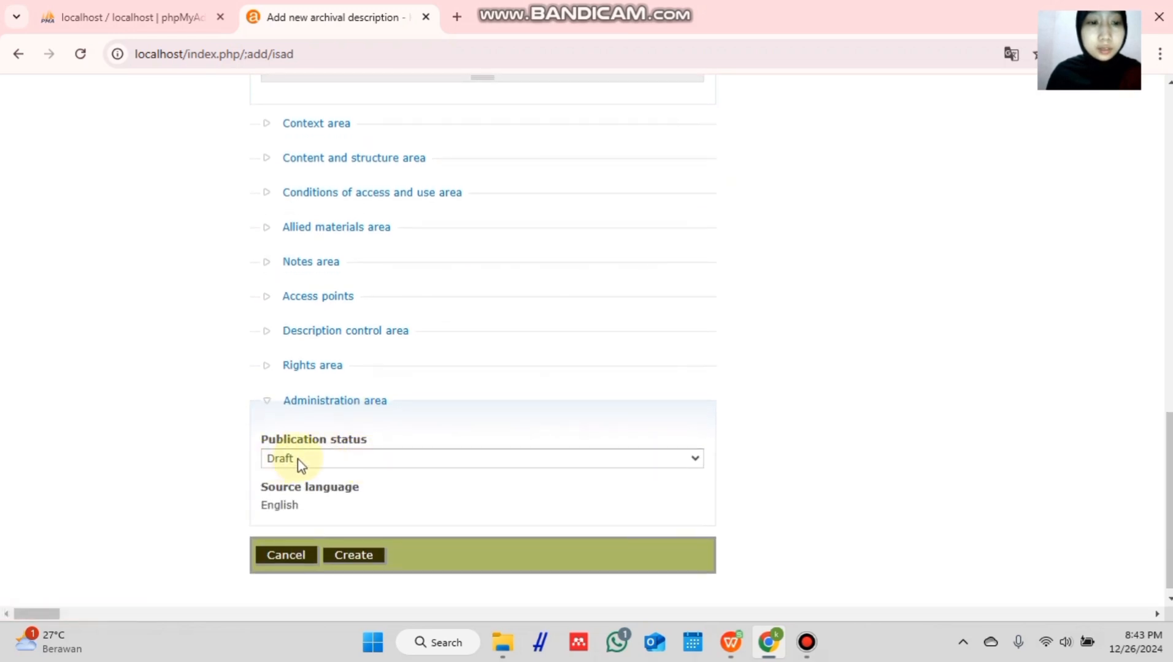
pyautogui.click(301, 462)
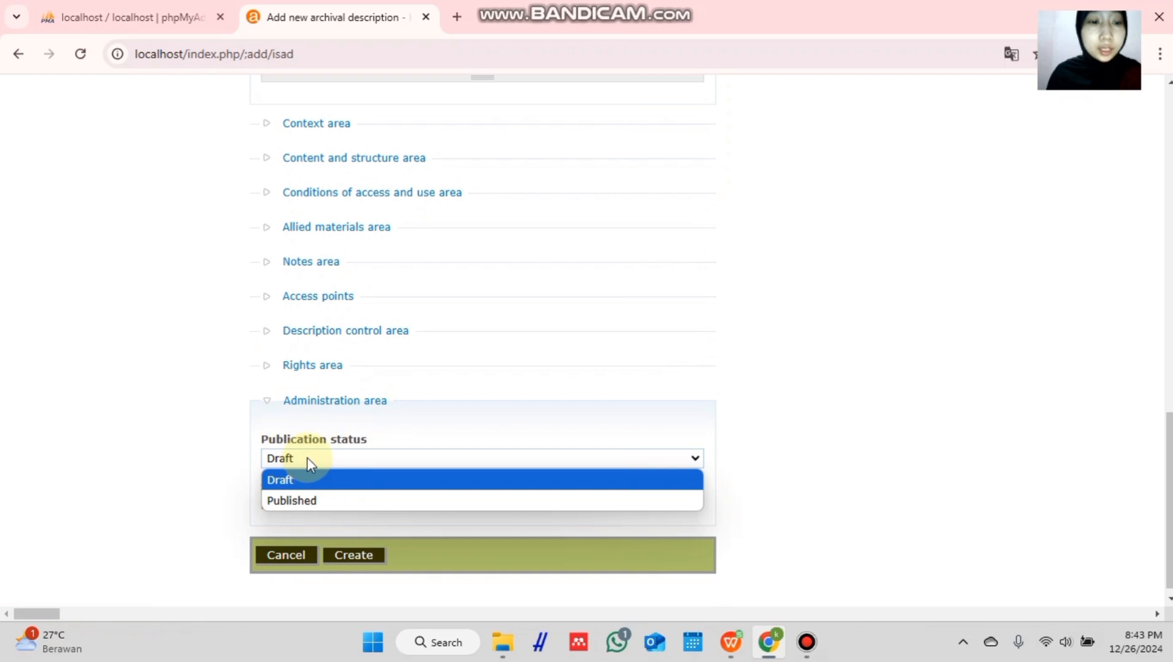
pyautogui.click(310, 463)
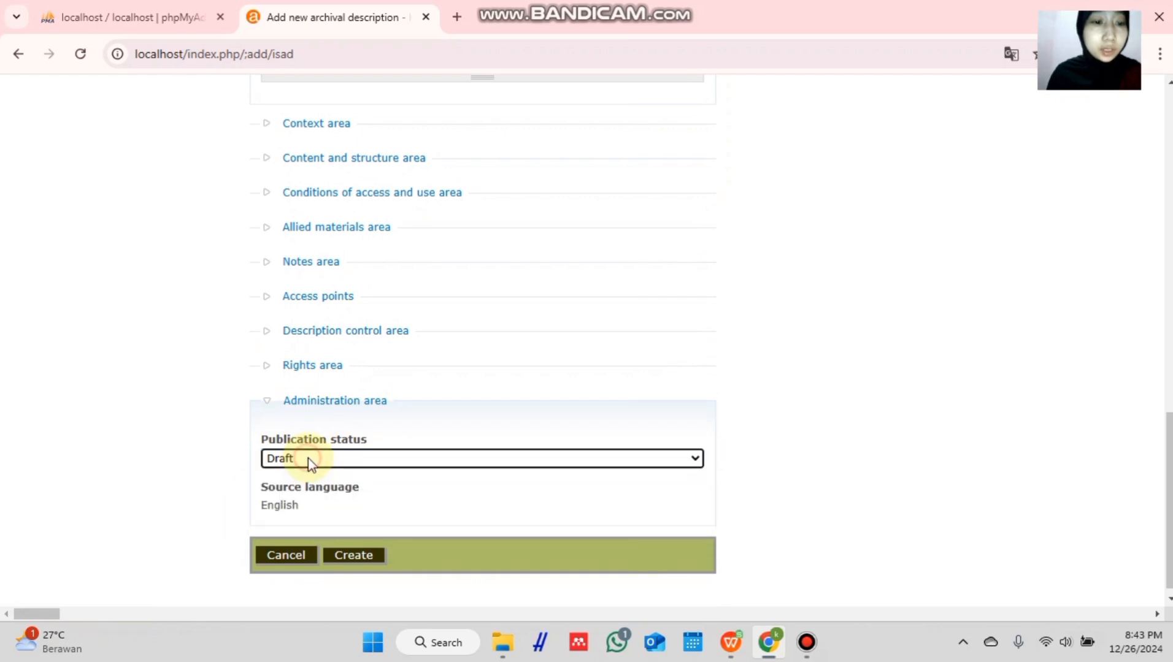
pyautogui.click(363, 558)
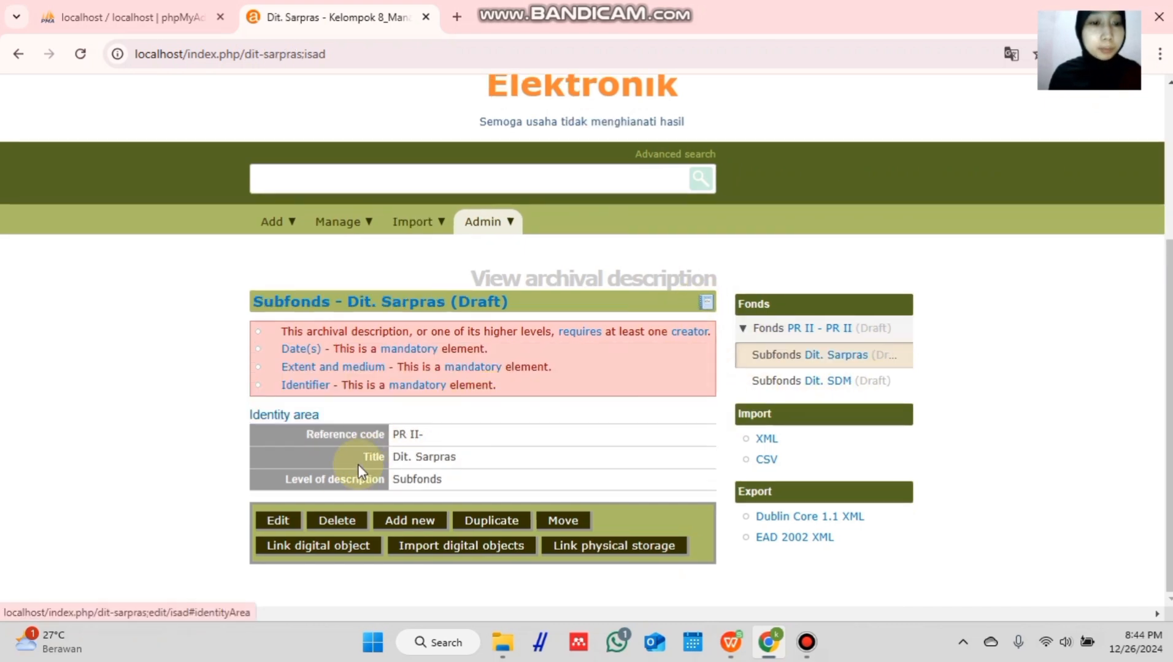
# - Open the Dit. Sarpras subfonds description for editing
pyautogui.click(291, 525)
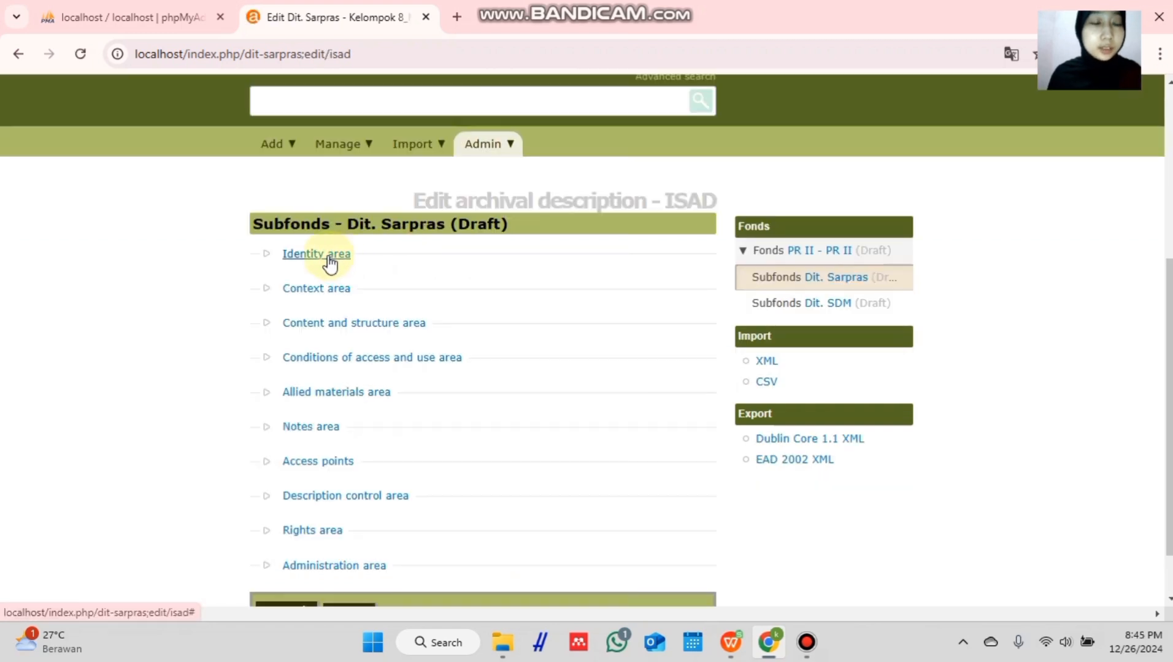
# - Add a Series child level titled Pembangunan Gedung to Dit. Sarpras and save it
pyautogui.click(329, 260)
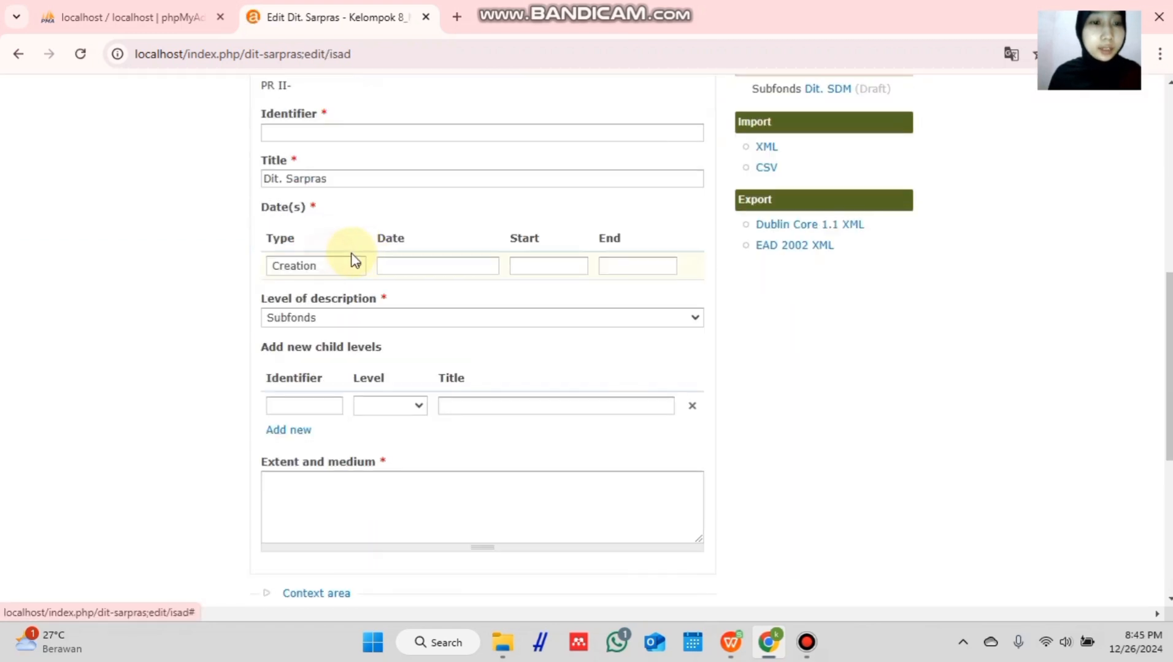
pyautogui.scroll(-1, 382, 306)
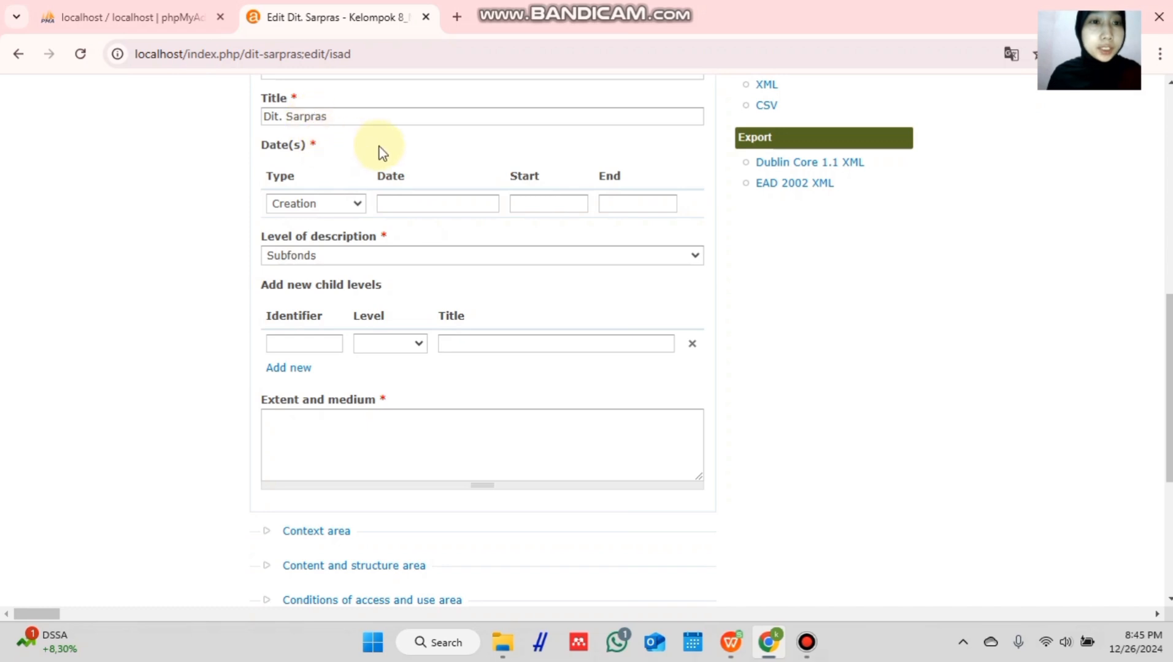
pyautogui.click(416, 344)
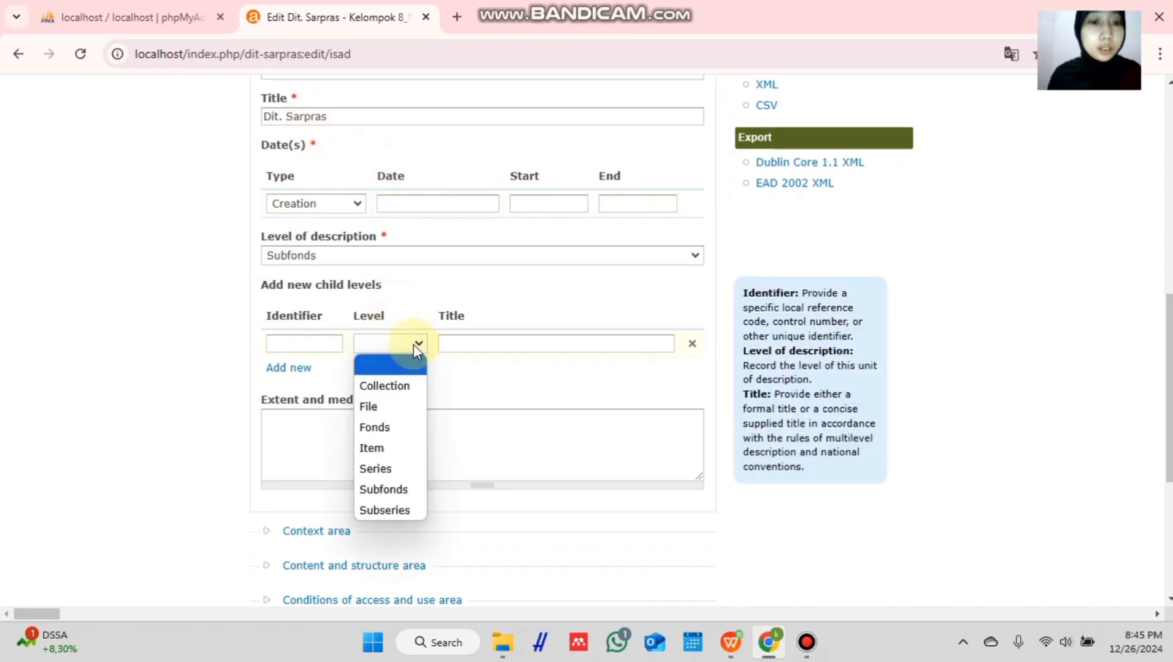
pyautogui.click(386, 470)
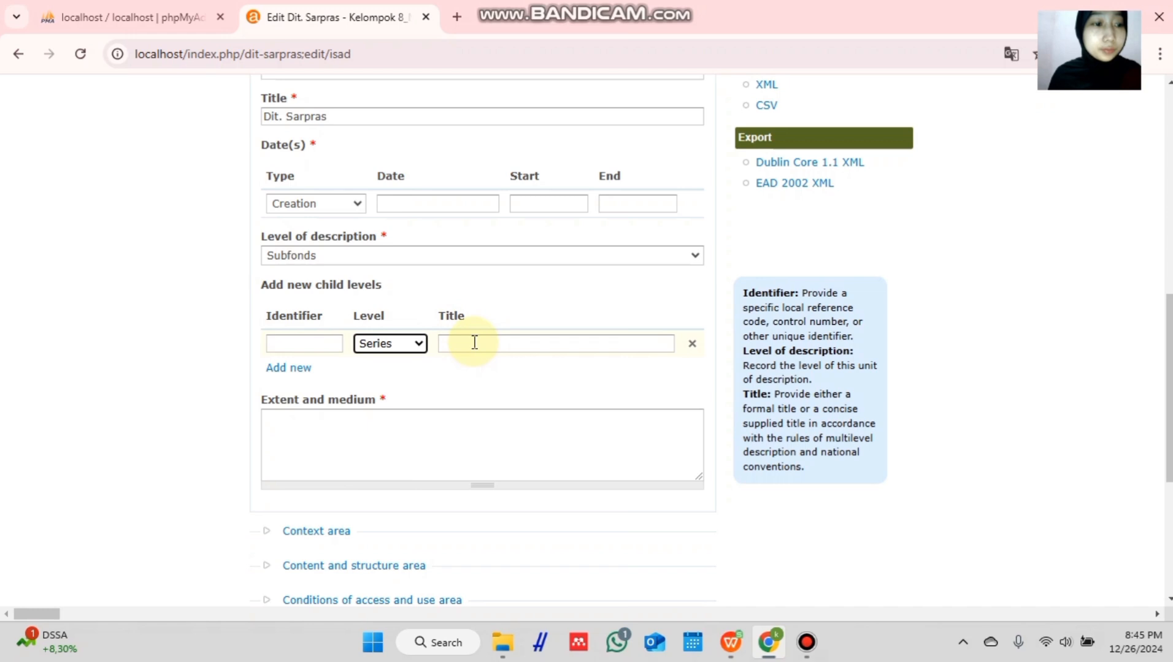
pyautogui.click(479, 343)
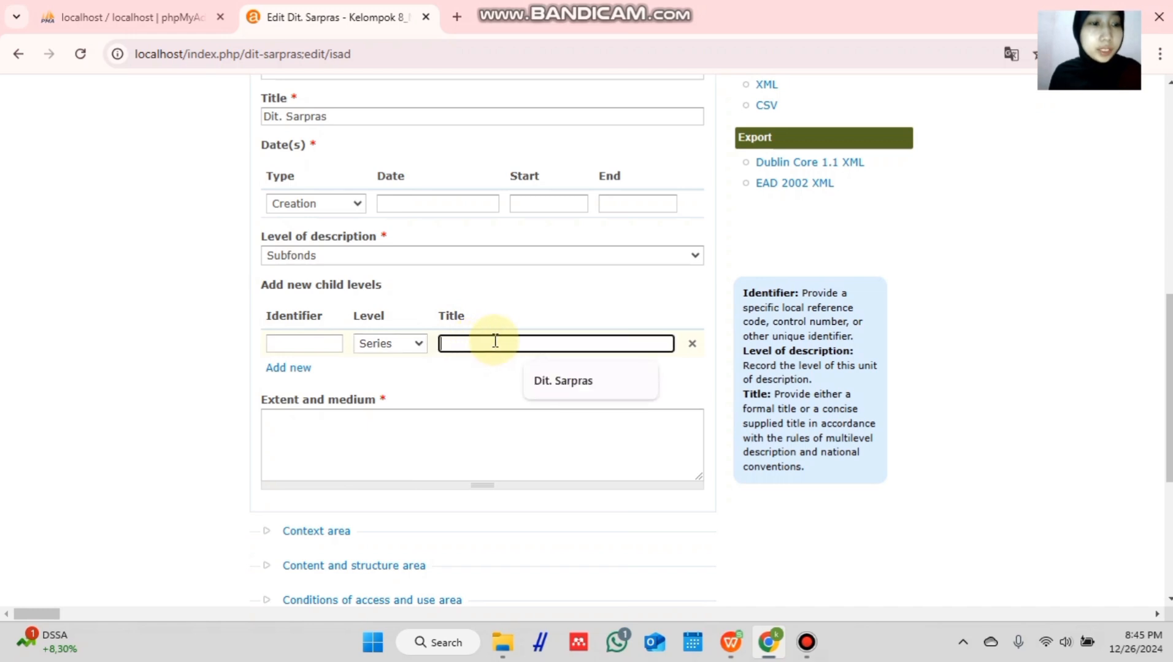
pyautogui.write('Pembang')
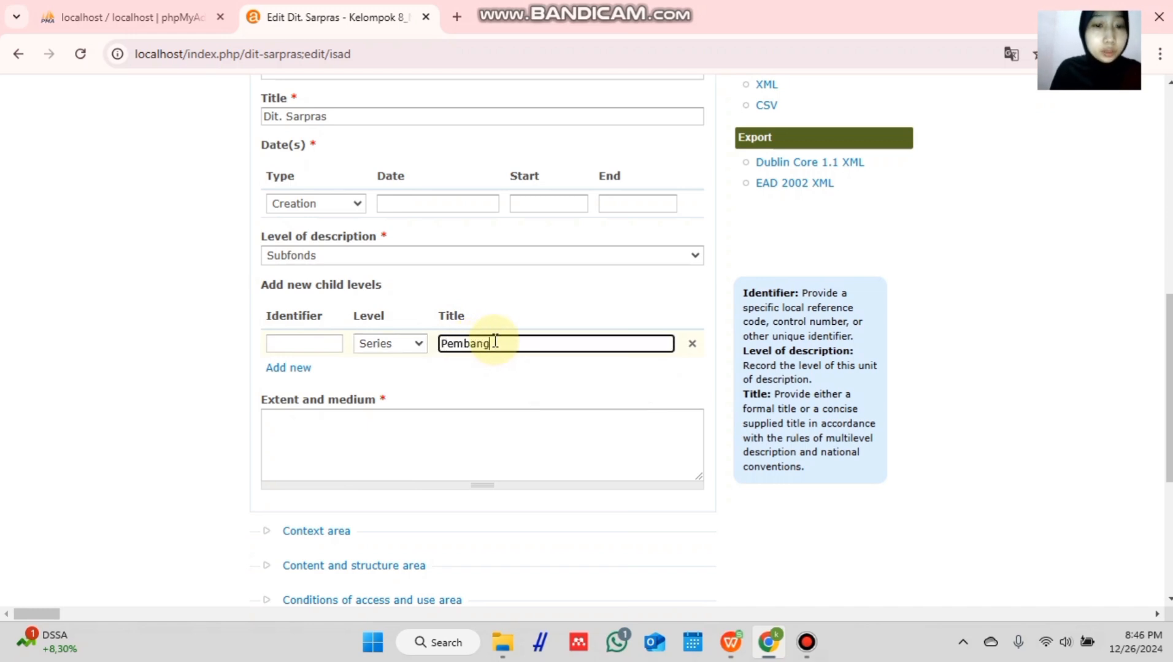
pyautogui.write('unan Gedung')
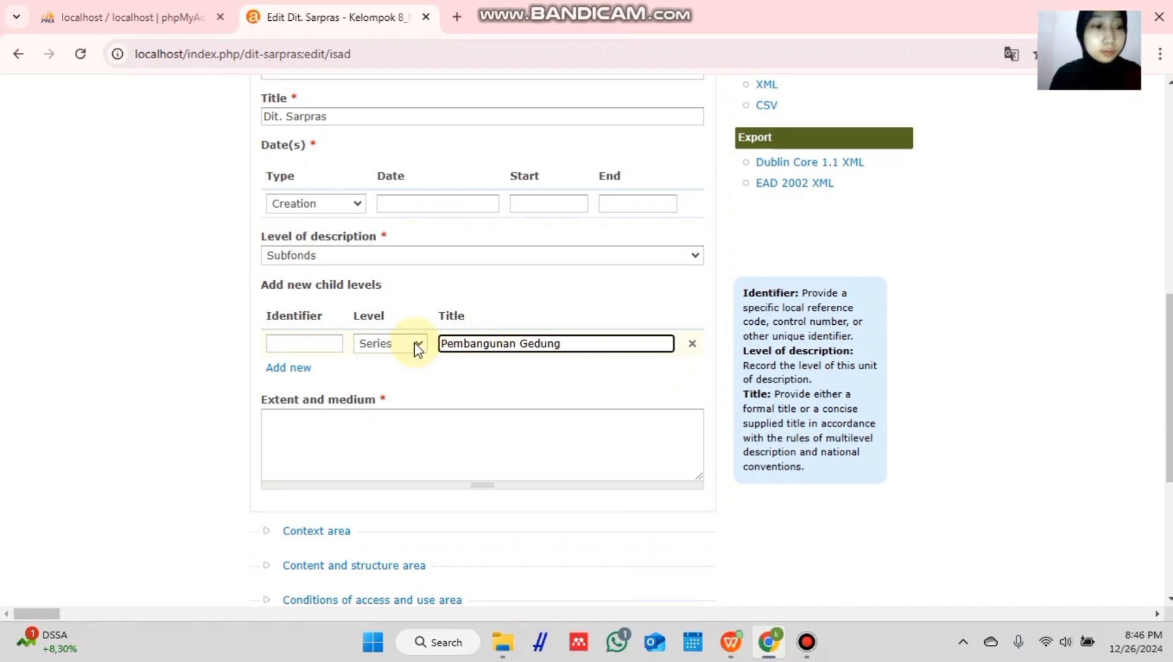
pyautogui.scroll(-5, 417, 346)
pyautogui.click(335, 501)
pyautogui.scroll(-2, 395, 489)
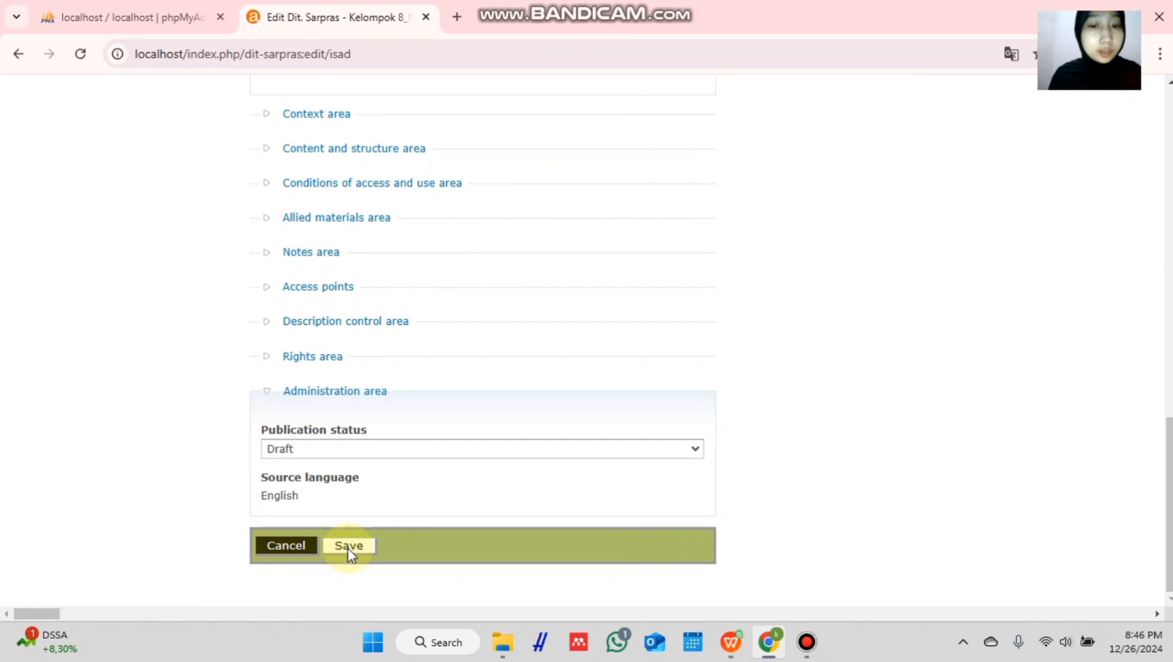
pyautogui.click(349, 549)
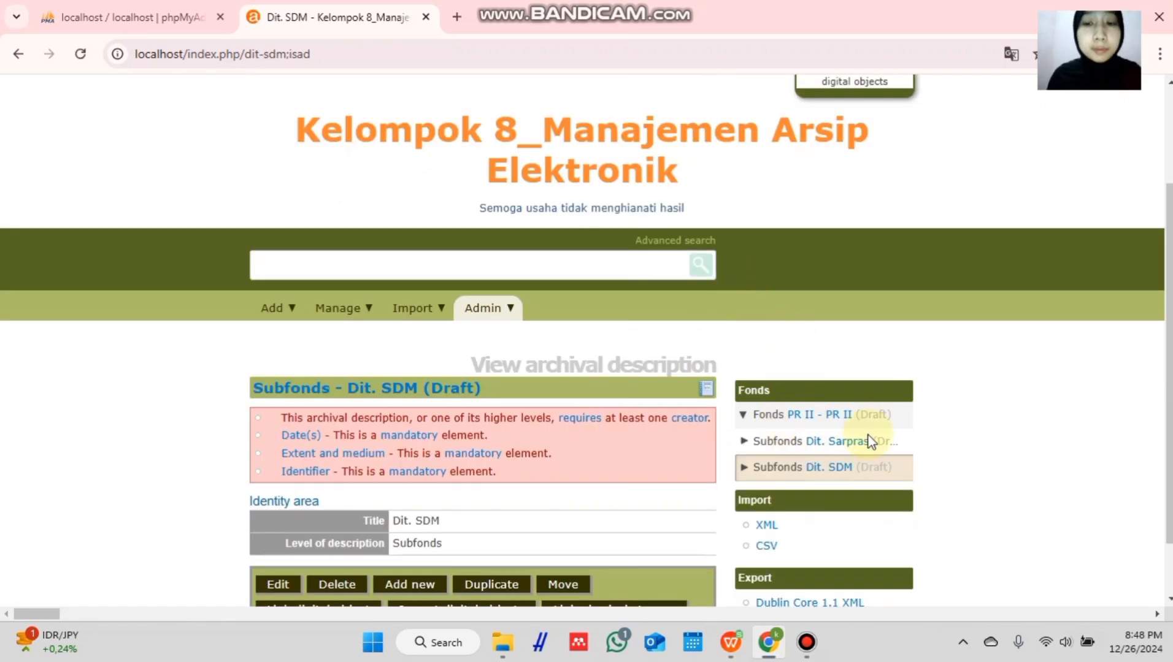
# - Return to the Dit. Sarpras subfonds record from the Fonds tree and open it for editing
pyautogui.click(848, 445)
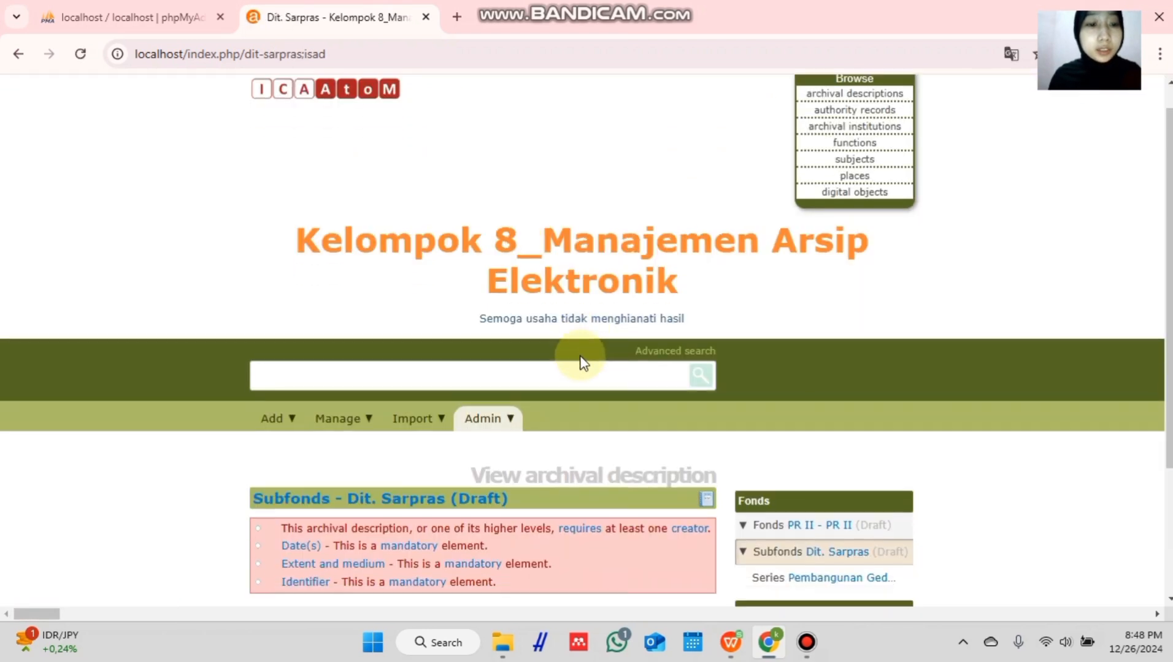
pyautogui.scroll(-3, 580, 368)
pyautogui.click(275, 514)
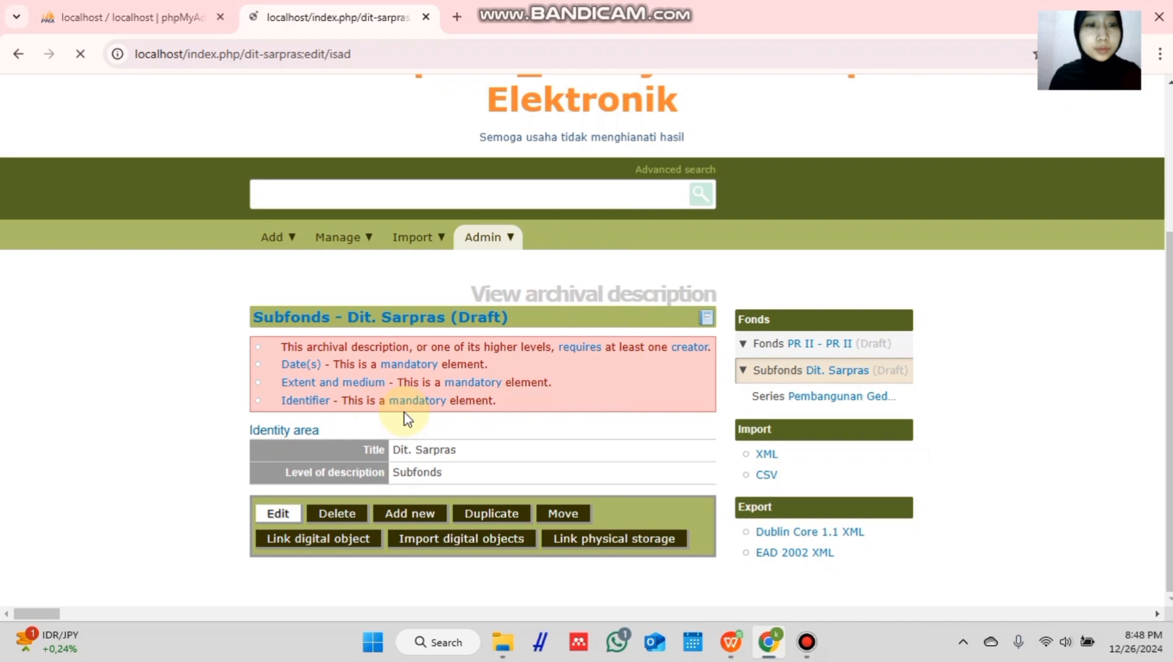
# - Start a new child level with identifier APG.1 and level Series
pyautogui.scroll(-4, 419, 392)
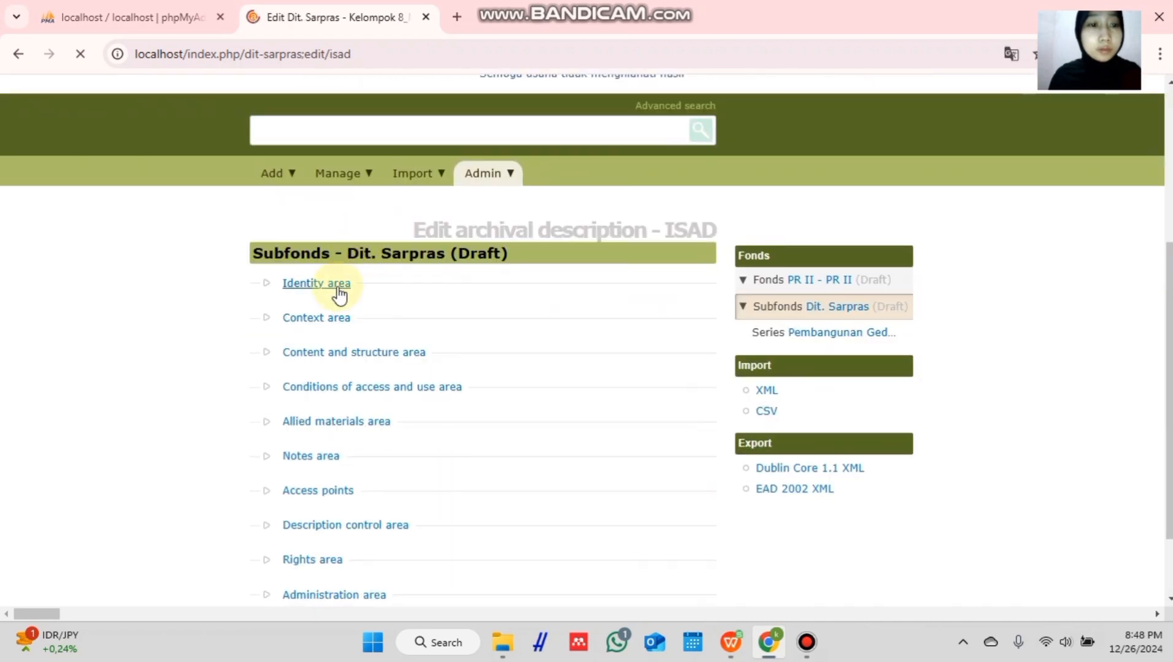
pyautogui.click(332, 285)
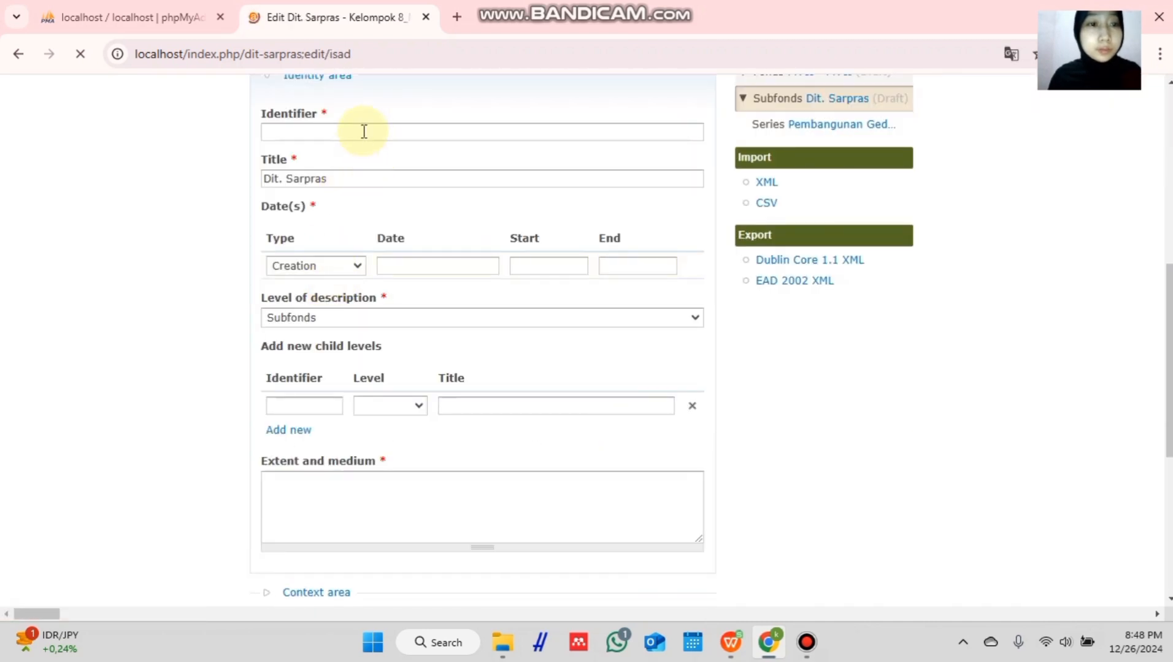
pyautogui.scroll(-1, 411, 243)
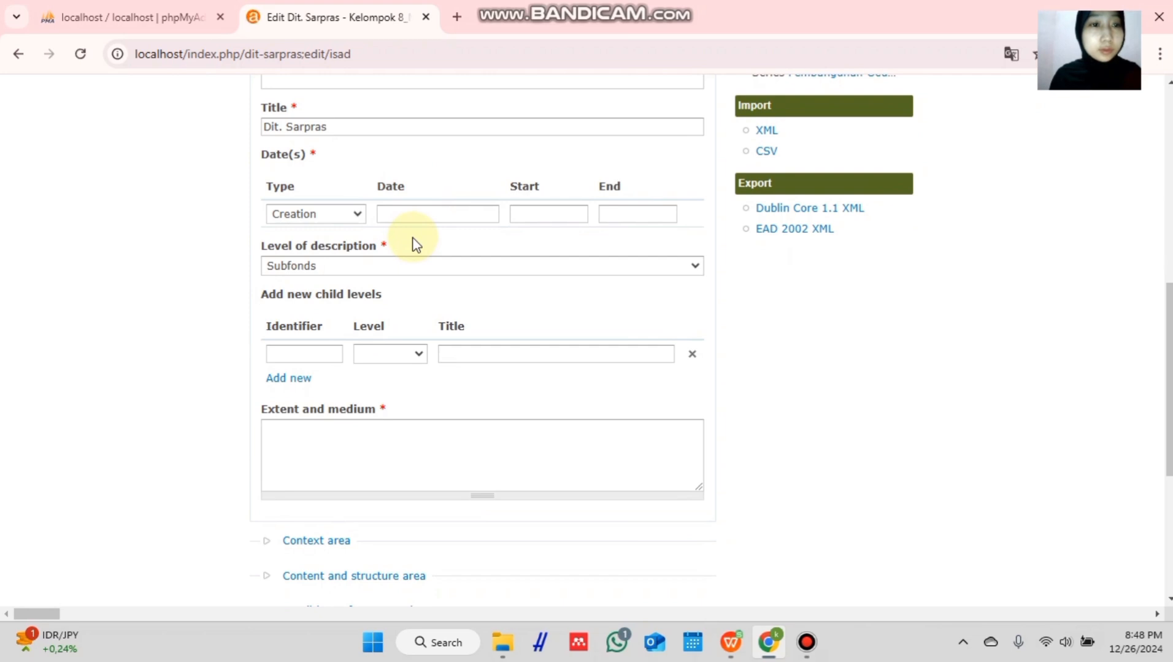
pyautogui.scroll(1, 415, 243)
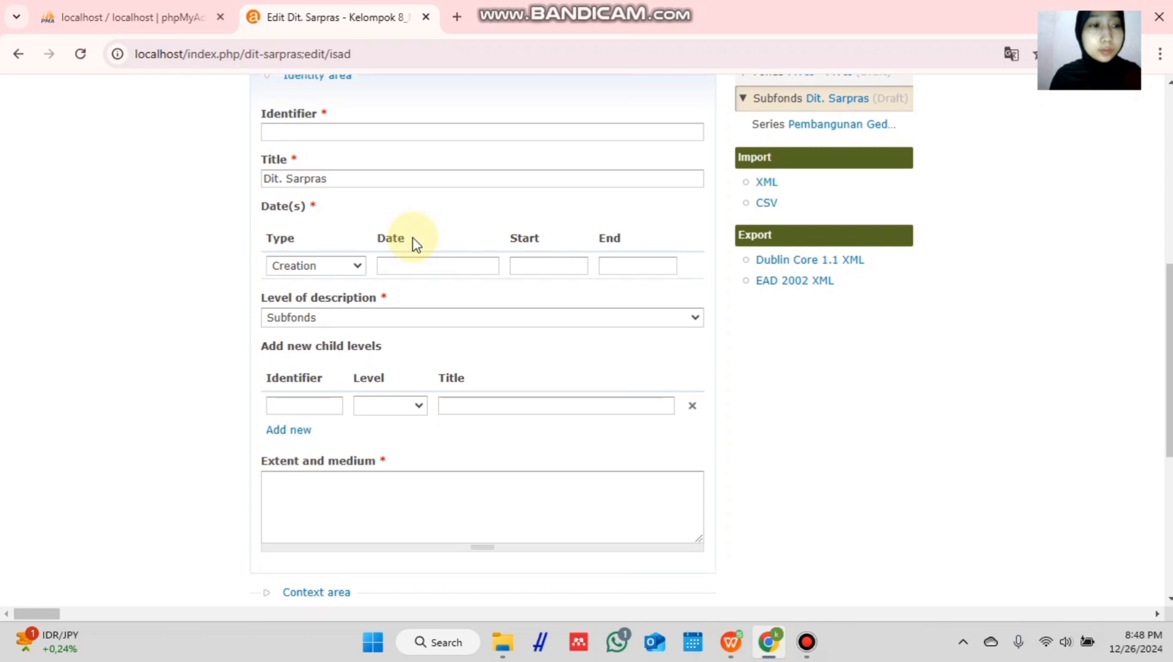
pyautogui.scroll(-1, 406, 396)
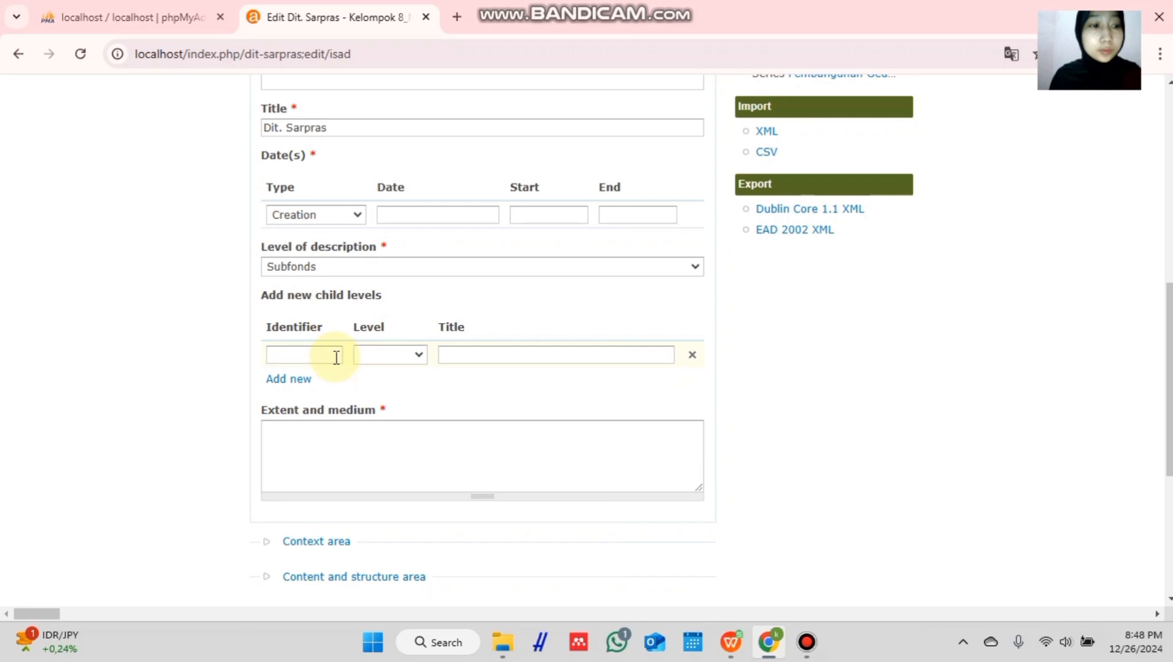
pyautogui.scroll(-1, 326, 354)
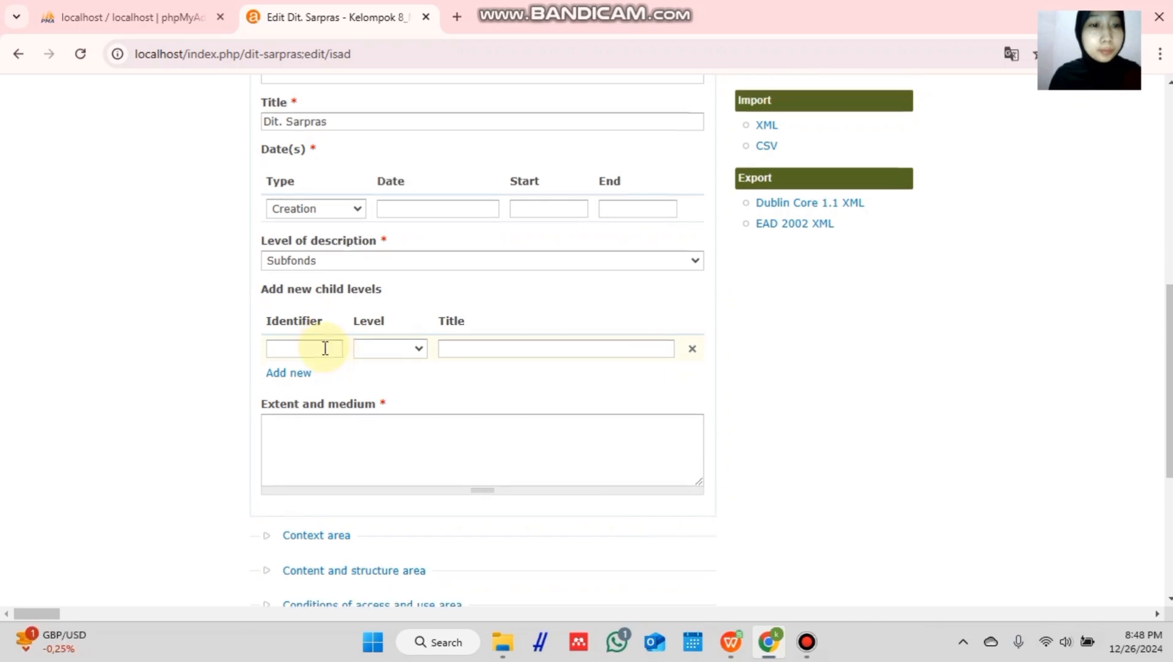
pyautogui.click(328, 346)
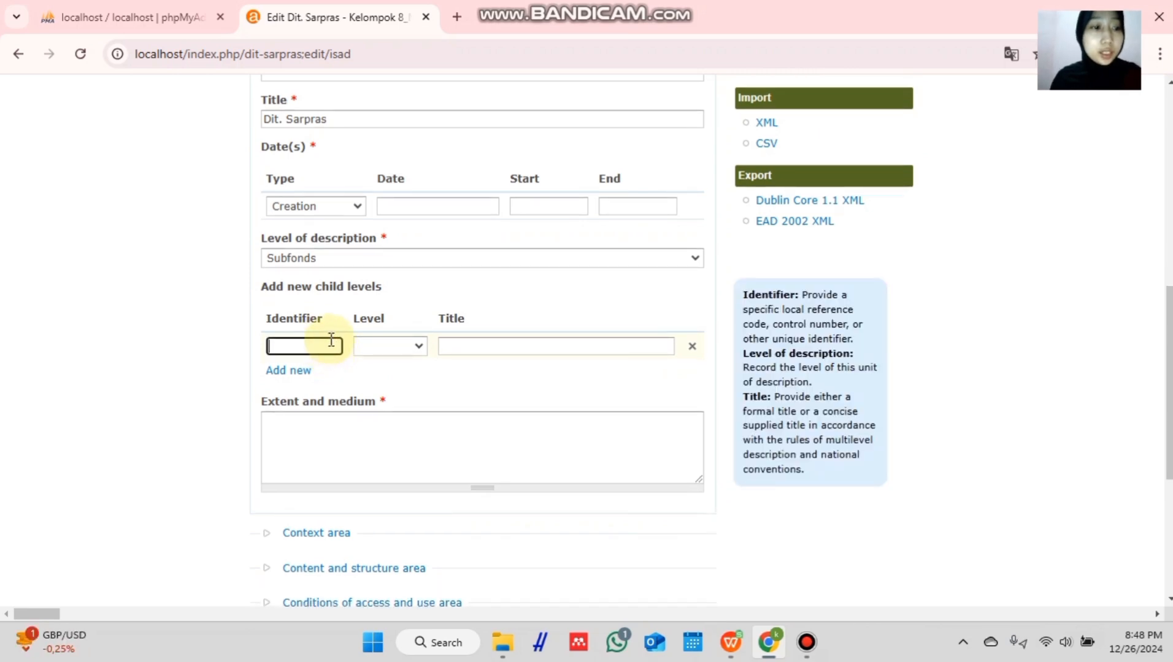
pyautogui.write('APG.1')
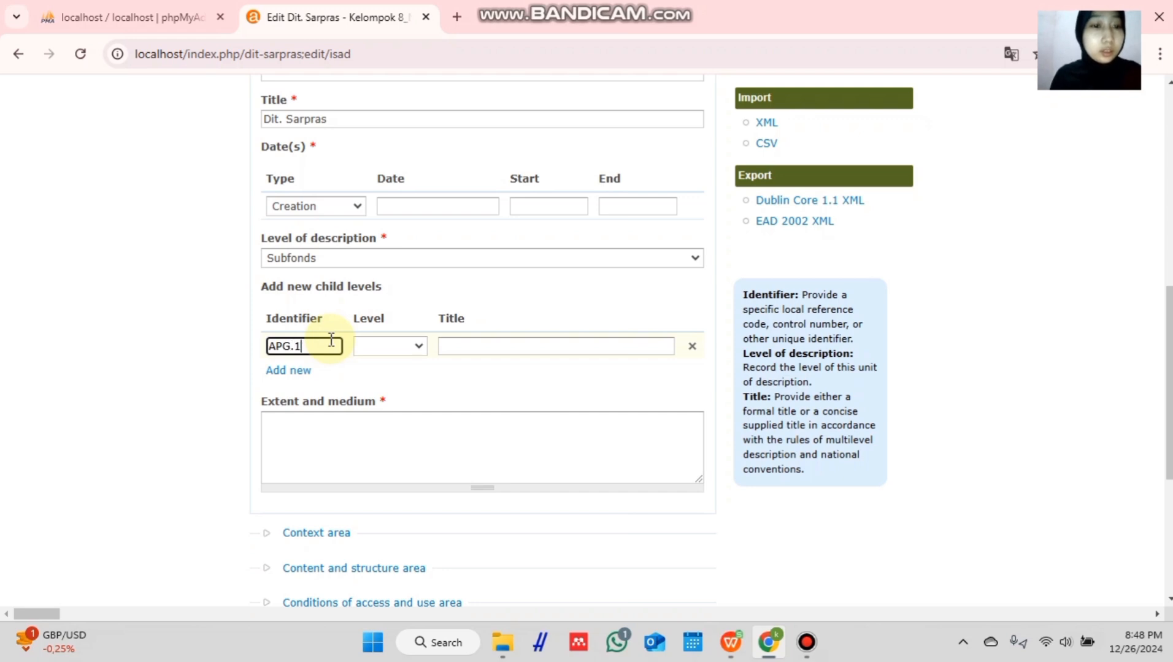
pyautogui.click(415, 345)
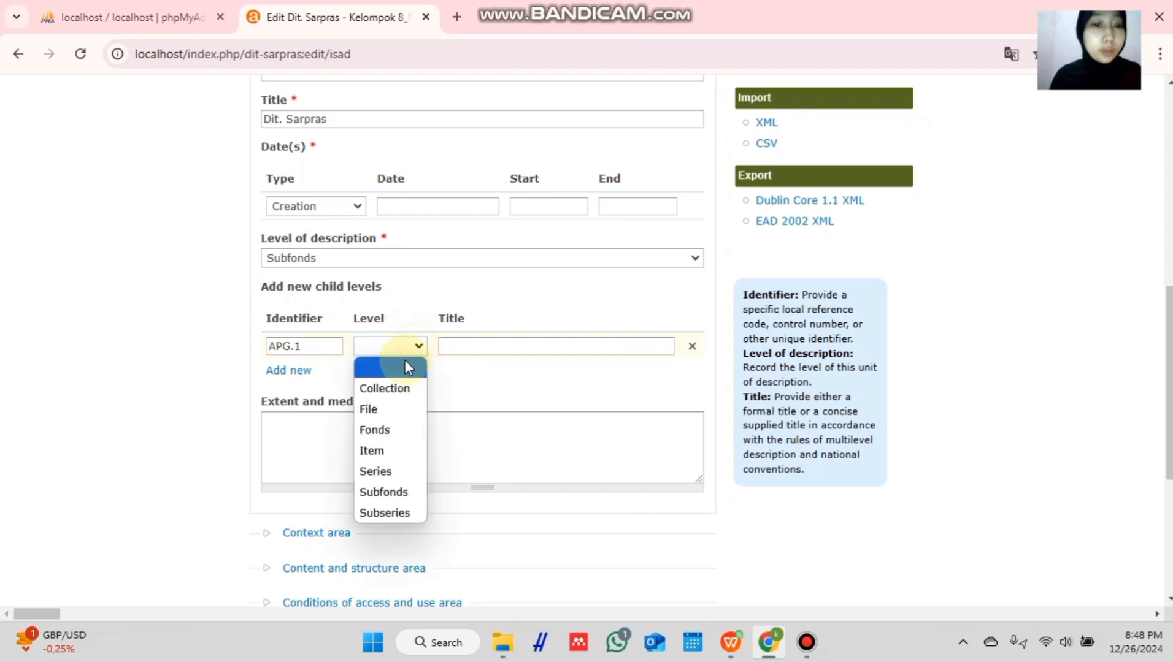
pyautogui.click(387, 473)
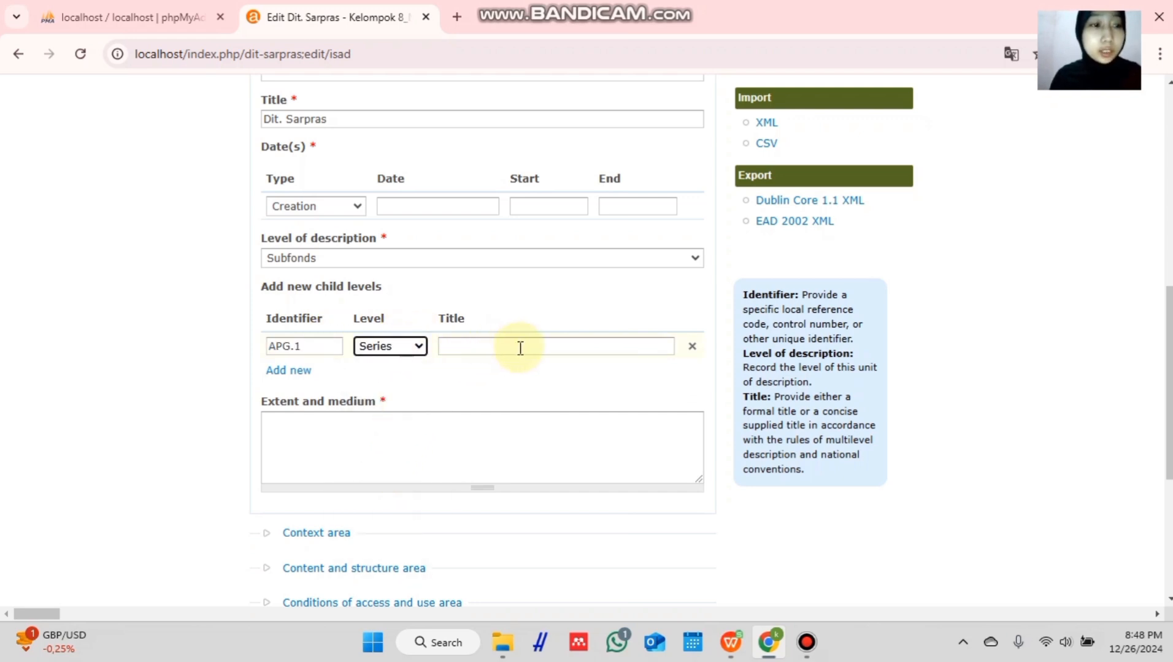
# - Title the APG.1 child Pembangunan Gedung Fakultas Kesehatan Masyarakat dan Psikologi
pyautogui.click(540, 346)
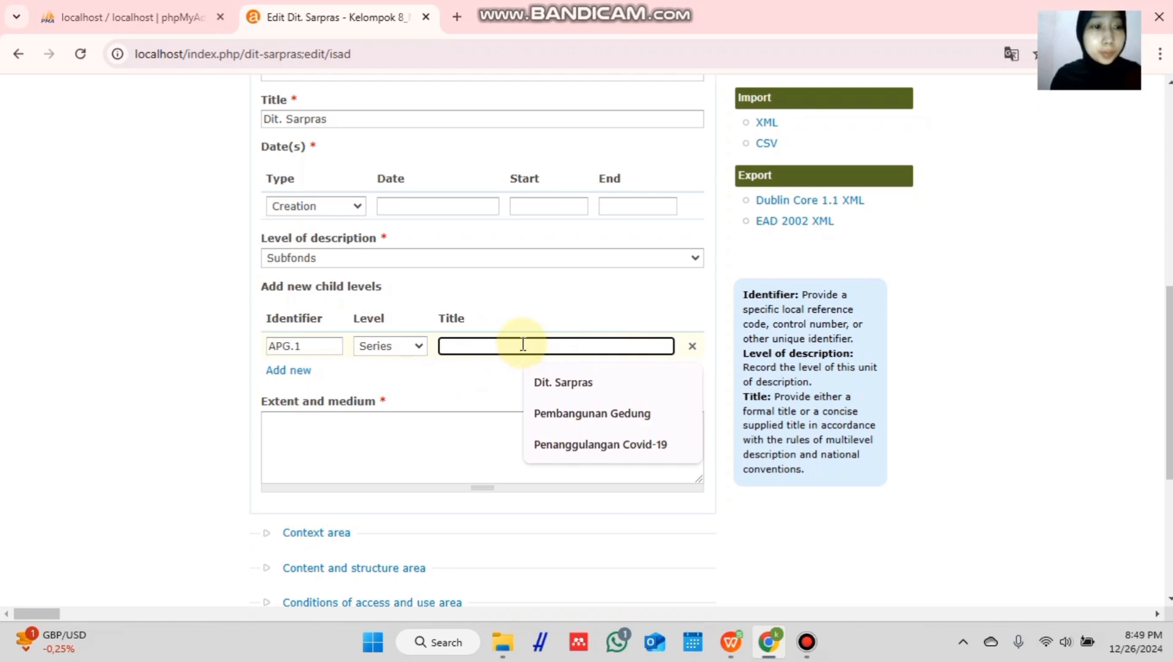
pyautogui.write('P')
pyautogui.press('BackSpace')
pyautogui.write('P')
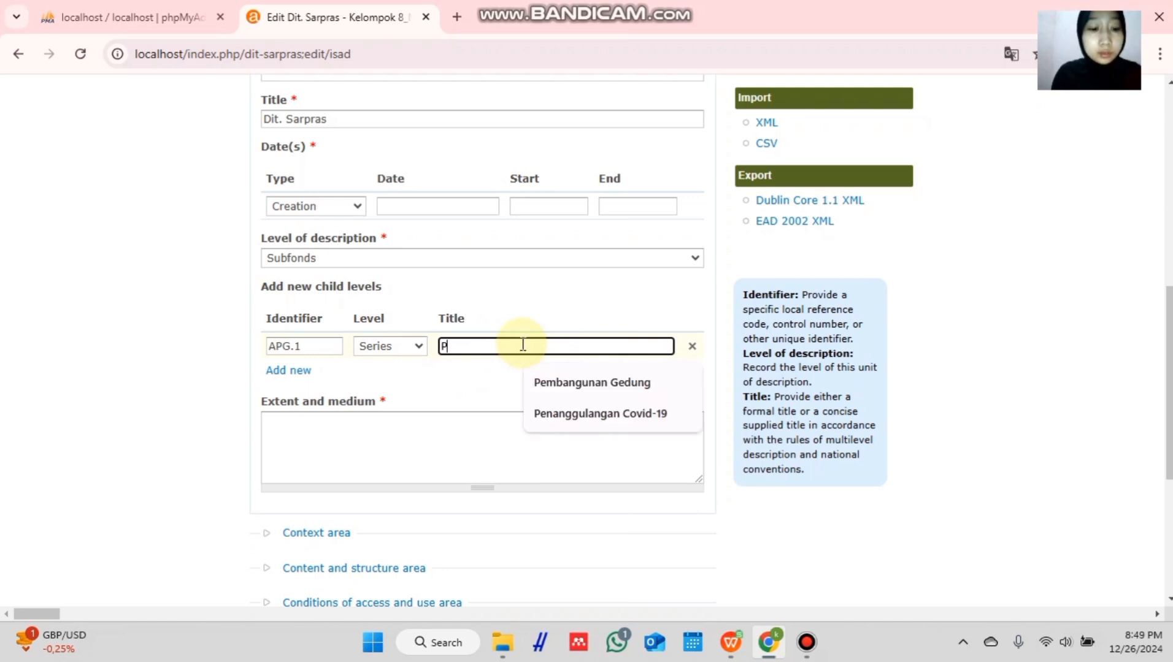
pyautogui.write('enmu')
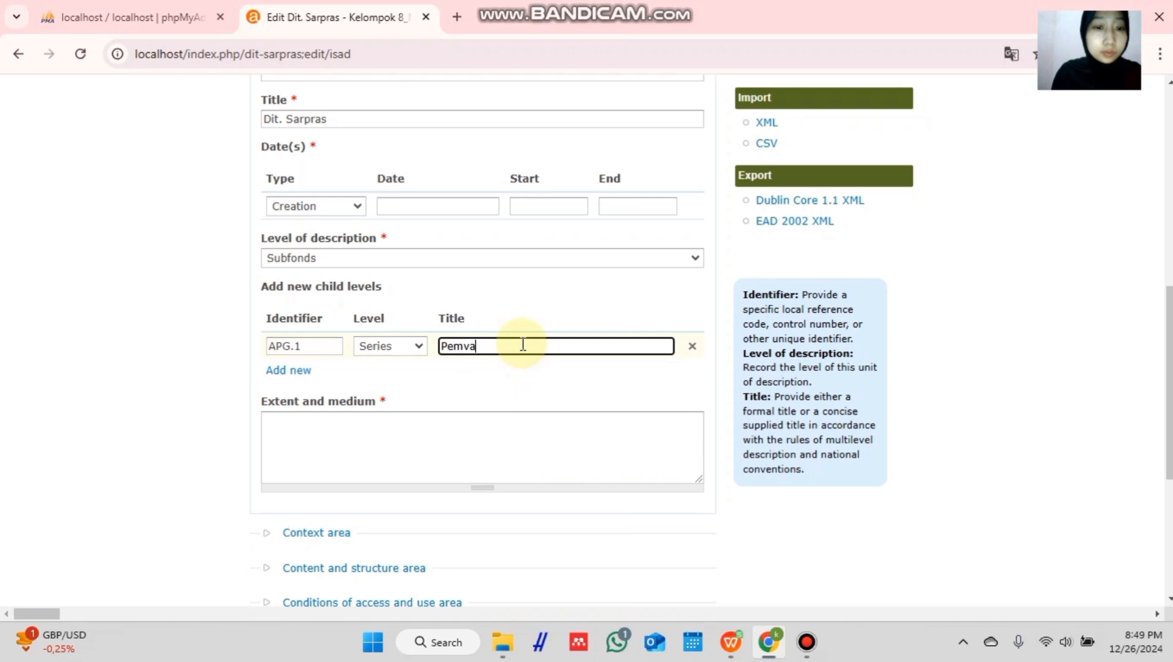
pyautogui.press('BackSpace')
pyautogui.write('bangunan ')
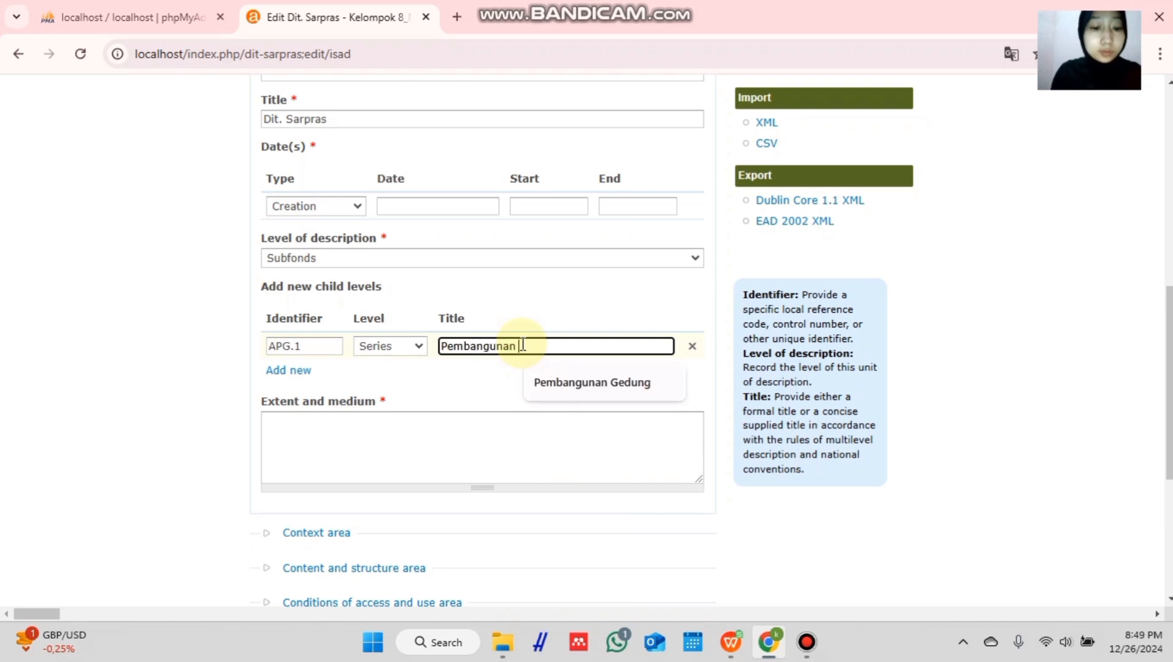
pyautogui.write('Gedung')
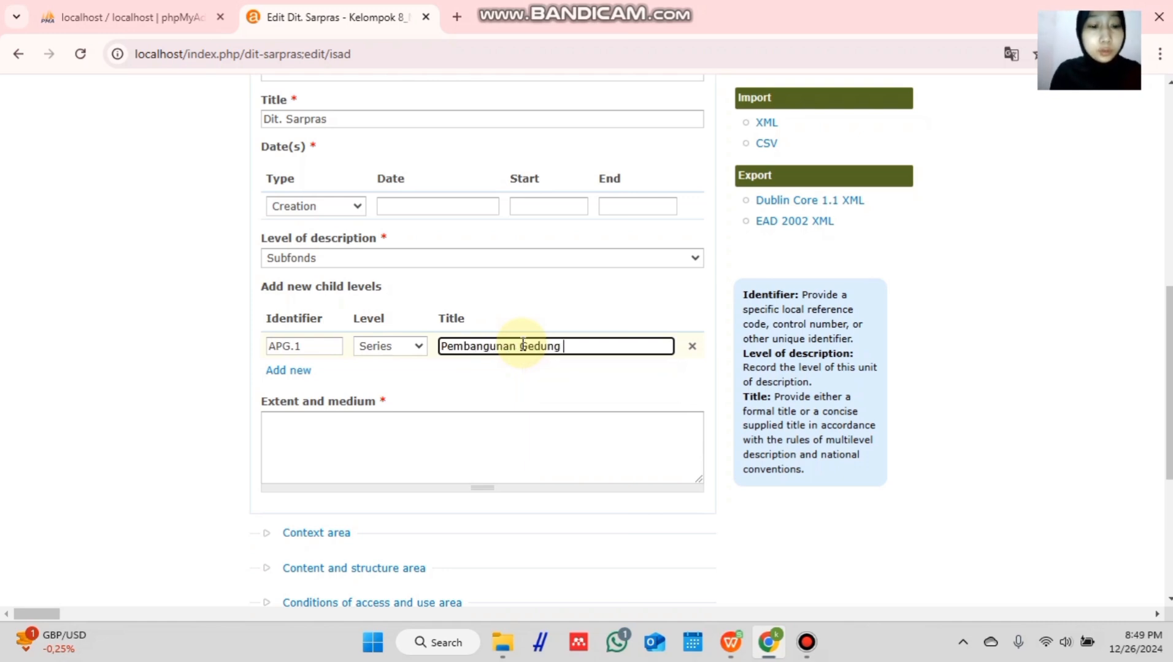
pyautogui.write(' Fakultas ')
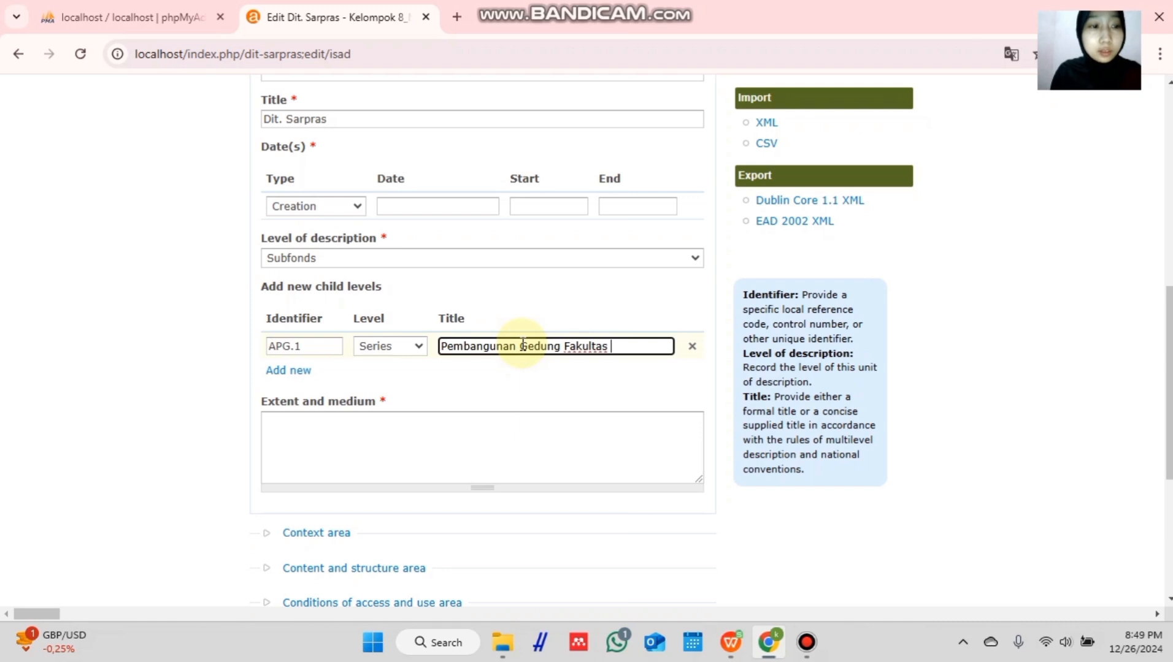
pyautogui.write('Kesehatan ')
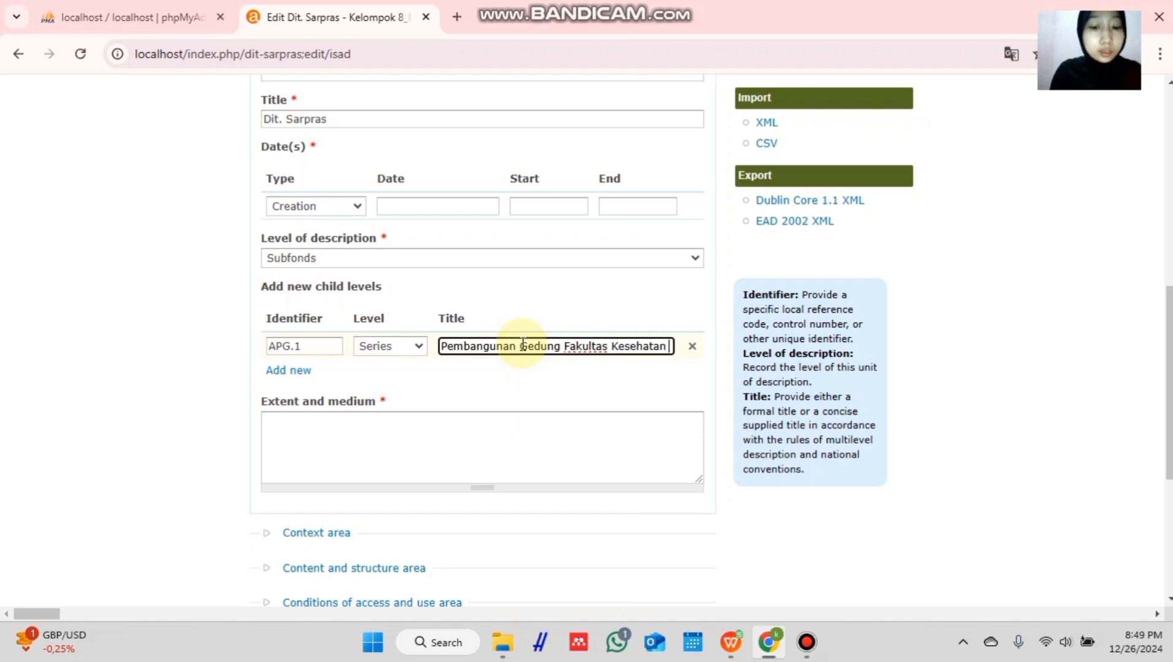
pyautogui.write('Masyarakat')
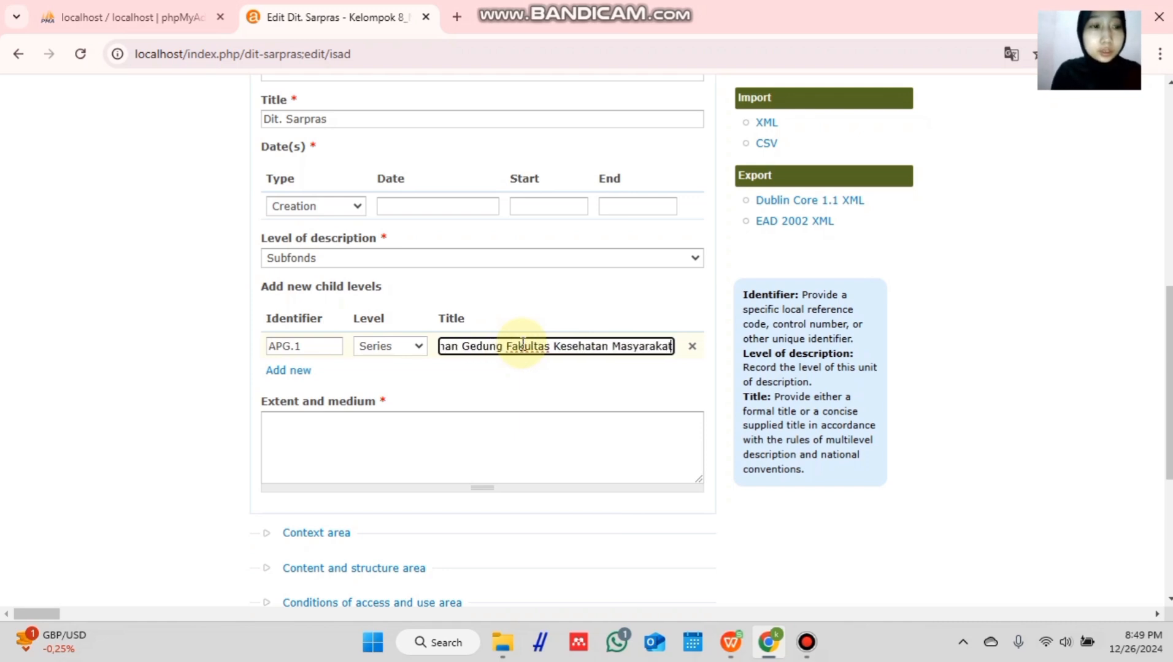
pyautogui.write(' dan Psikologi')
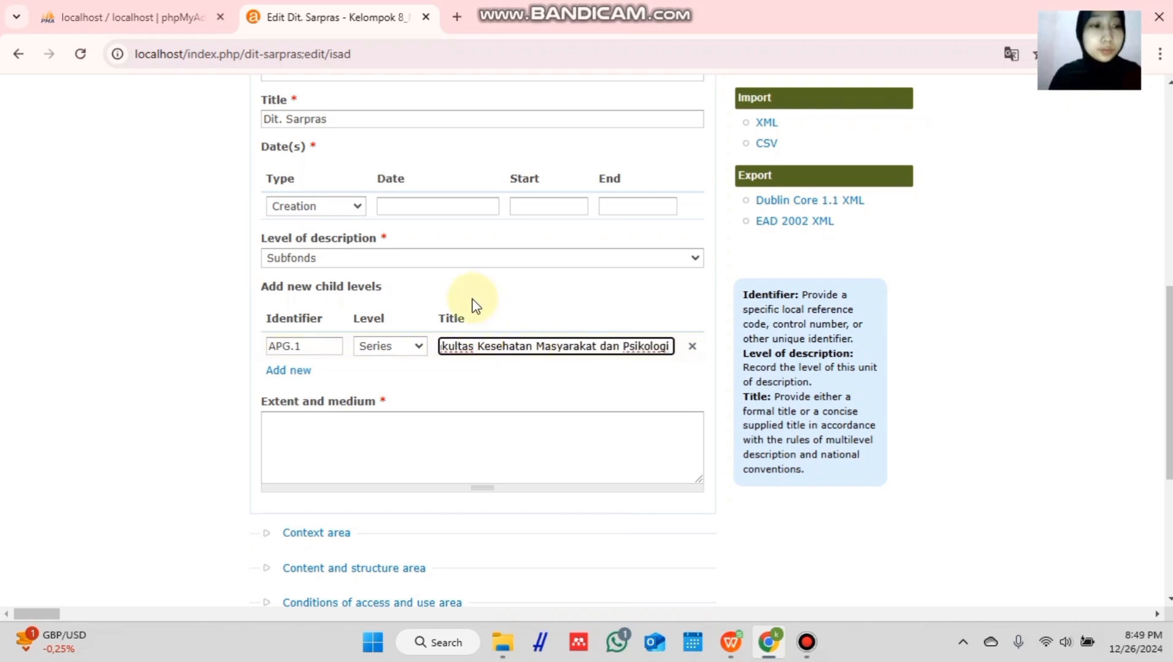
pyautogui.scroll(-1, 457, 294)
pyautogui.scroll(-5, 454, 287)
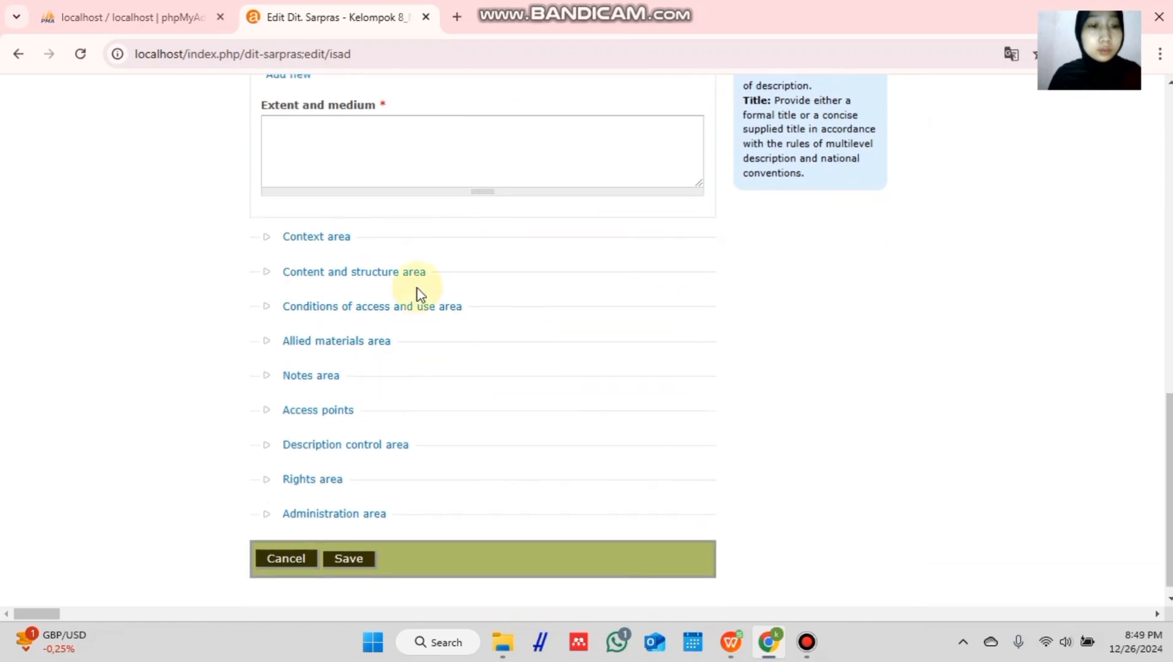
pyautogui.scroll(3, 414, 293)
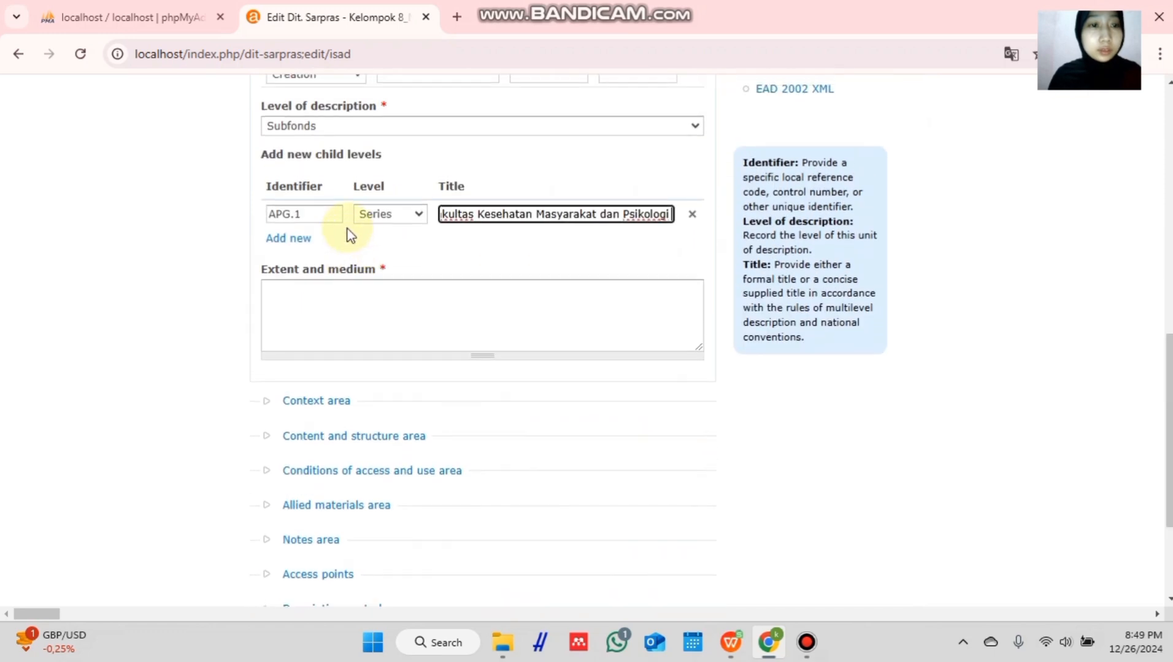
# - Add Series child APG.2 titled Pembangunan Tropical Diseas Research Center and save Dit. Sarpras
pyautogui.click(300, 241)
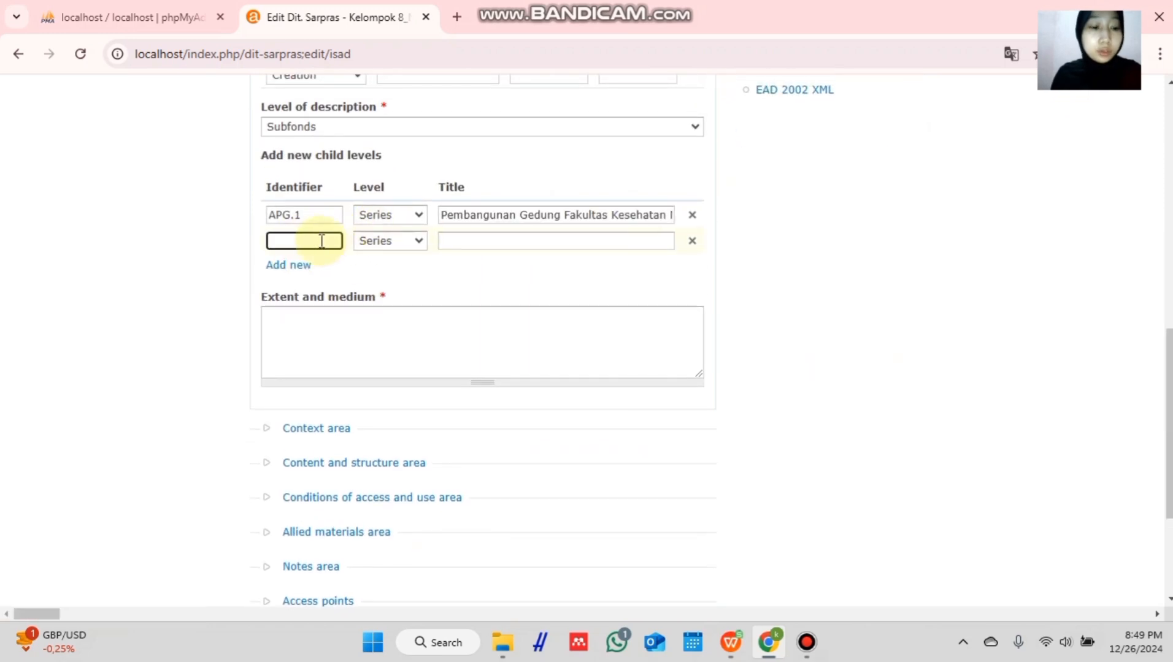
pyautogui.write('AP')
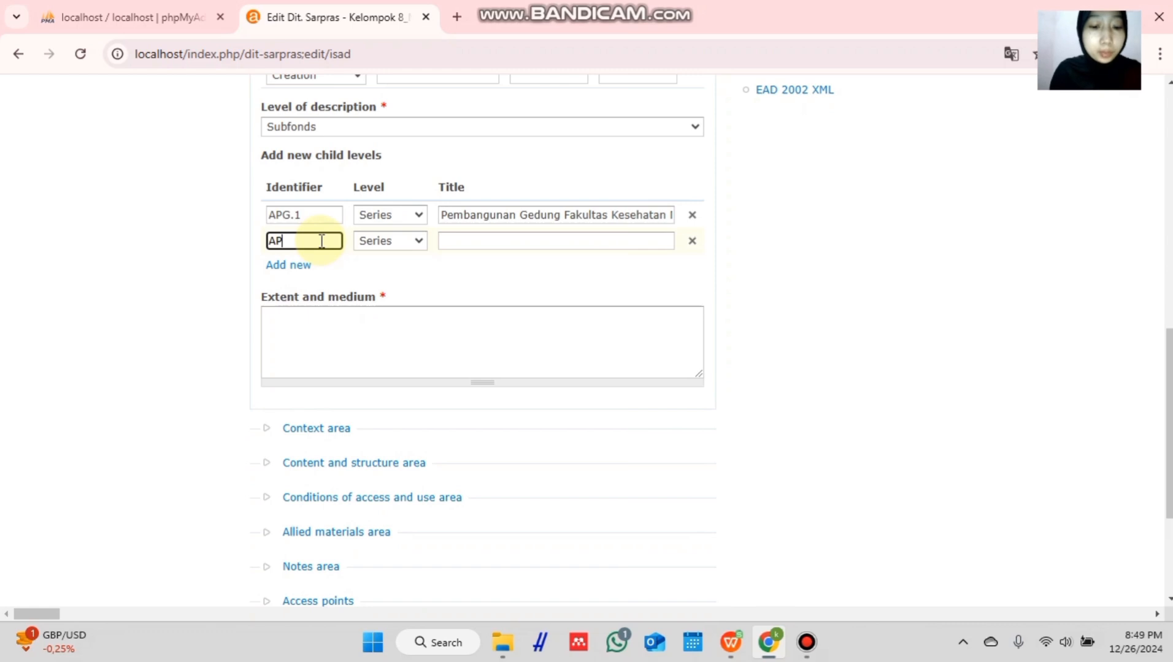
pyautogui.write('G.2')
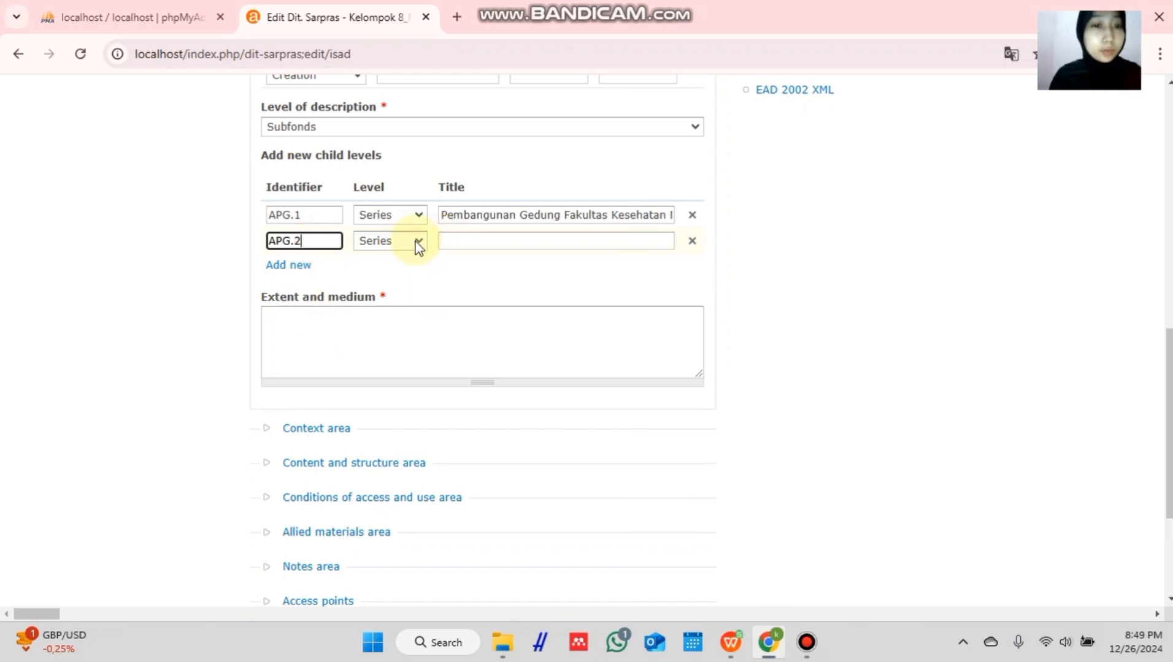
pyautogui.click(451, 240)
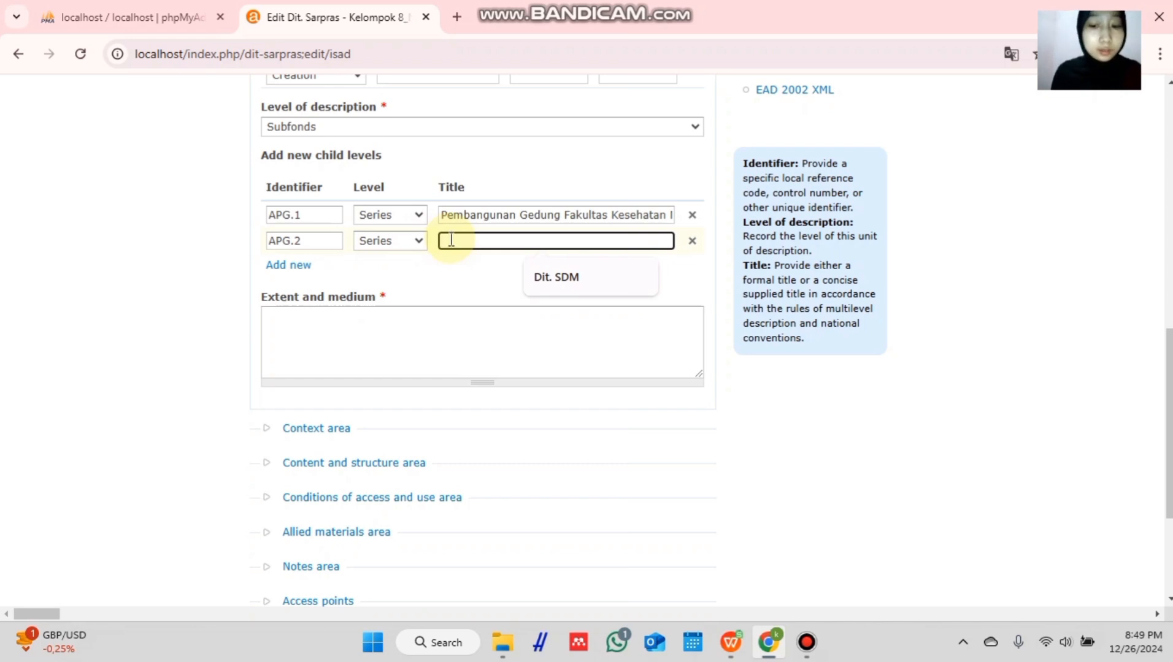
pyautogui.write('Pemban')
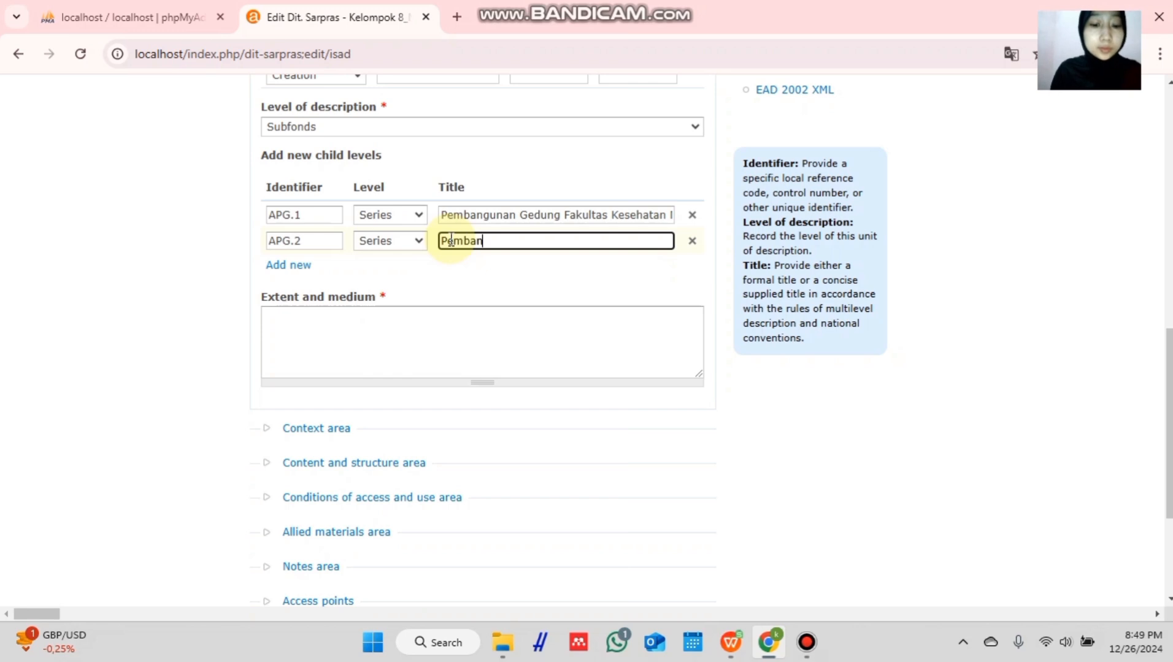
pyautogui.write('gunan Tropi')
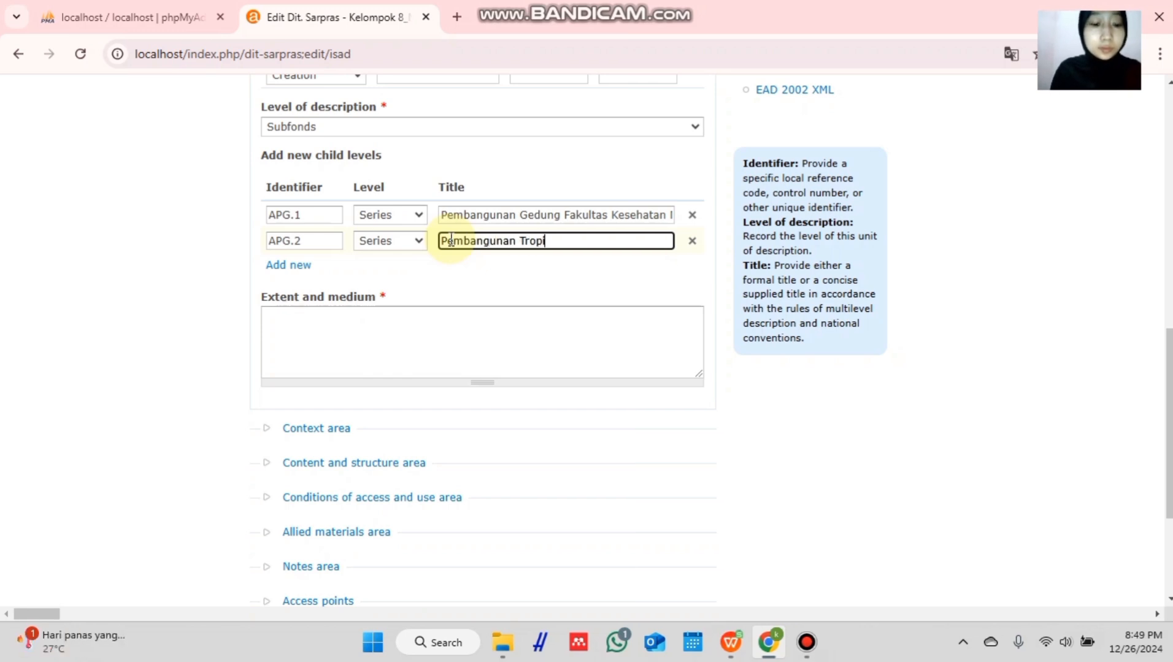
pyautogui.write('cal Disea')
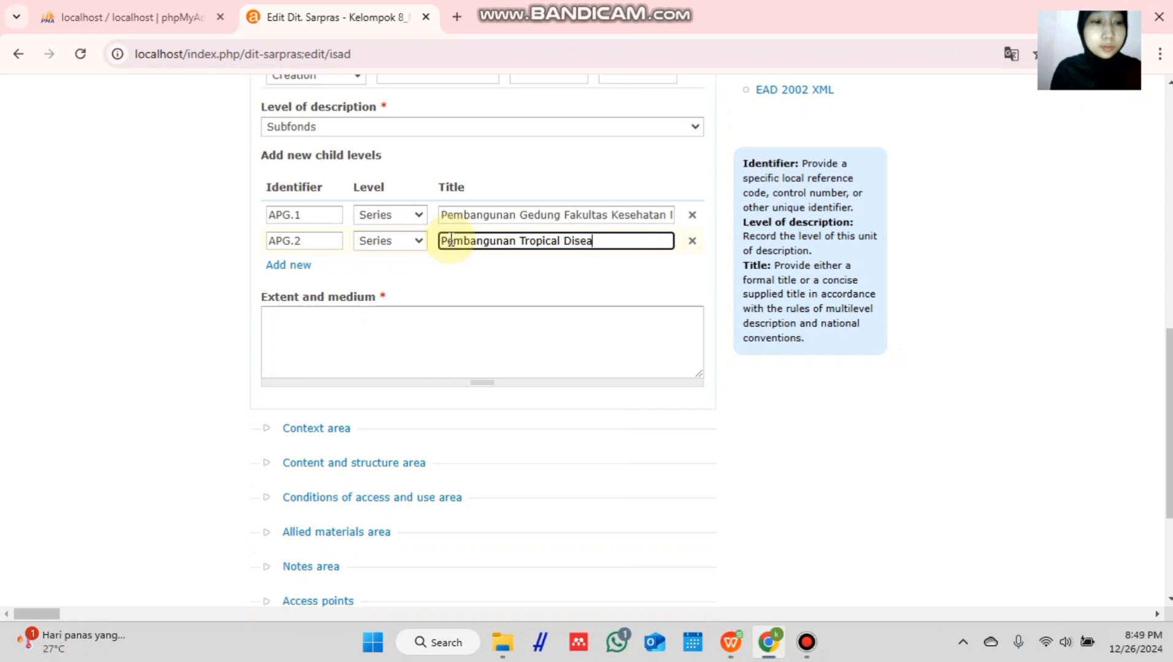
pyautogui.write('ieas Res')
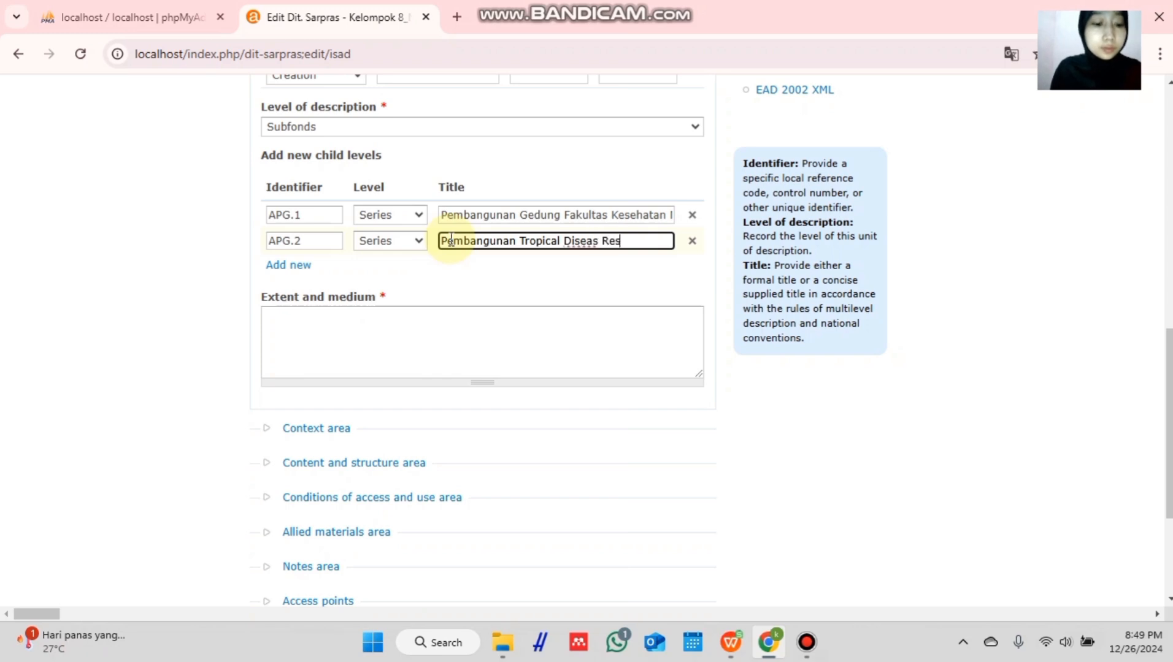
pyautogui.write('earch C')
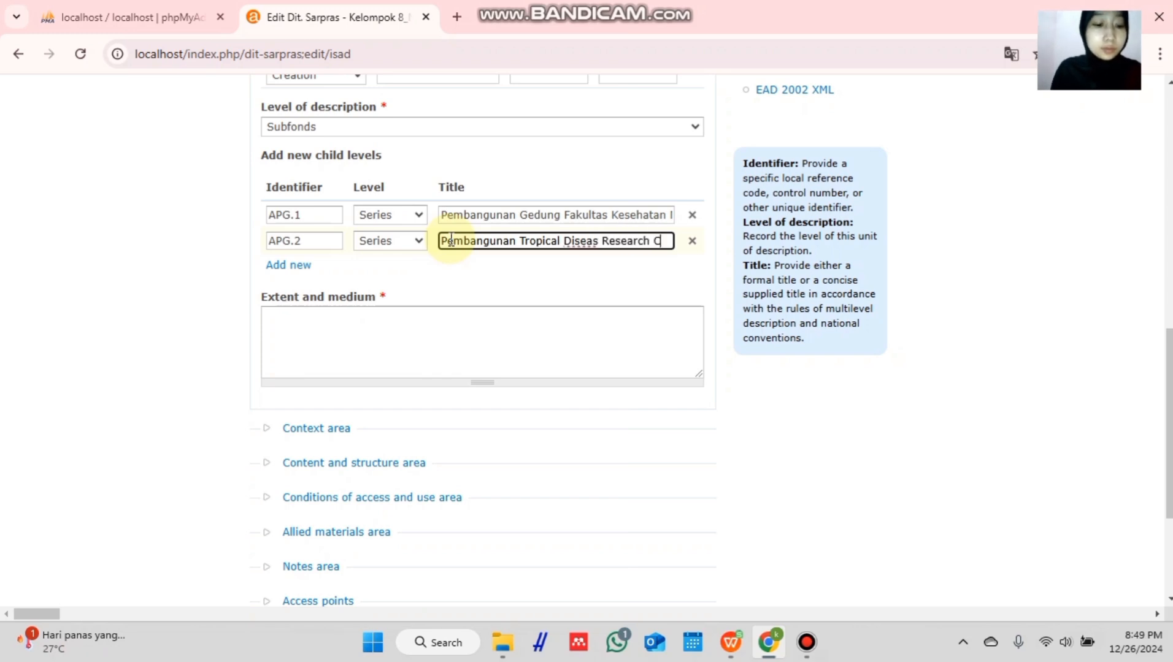
pyautogui.write('Xenter')
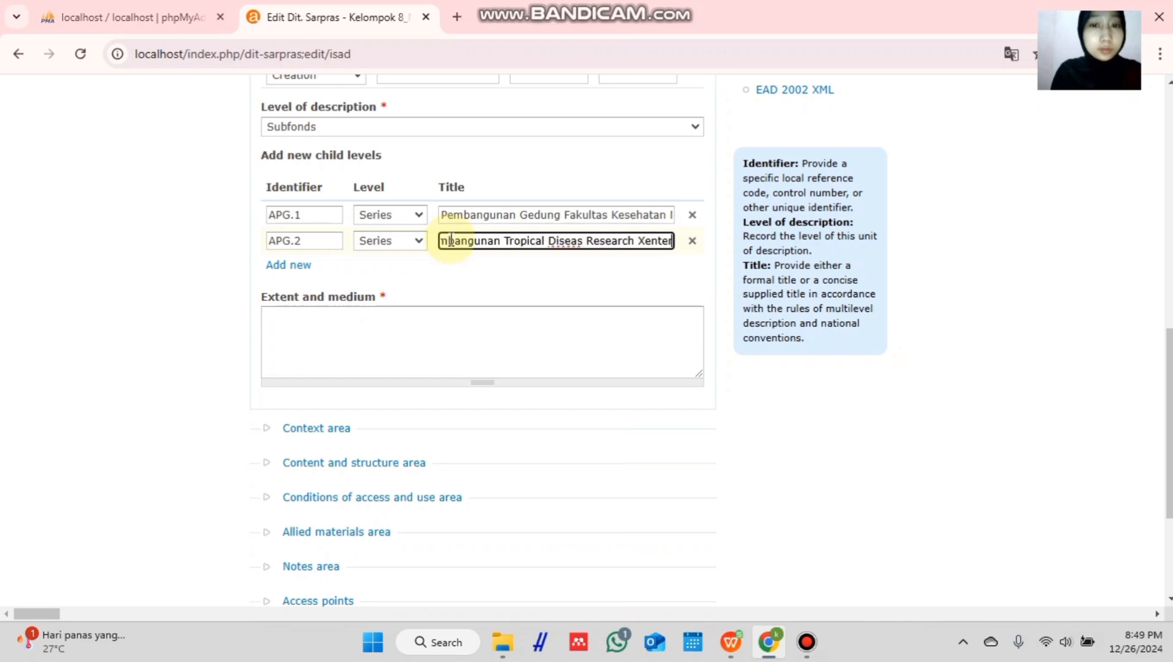
pyautogui.press('BackSpace')
pyautogui.press('BackSpace')
pyautogui.press('BackSpace')
pyautogui.press('BackSpace')
pyautogui.press('BackSpace')
pyautogui.press('BackSpace')
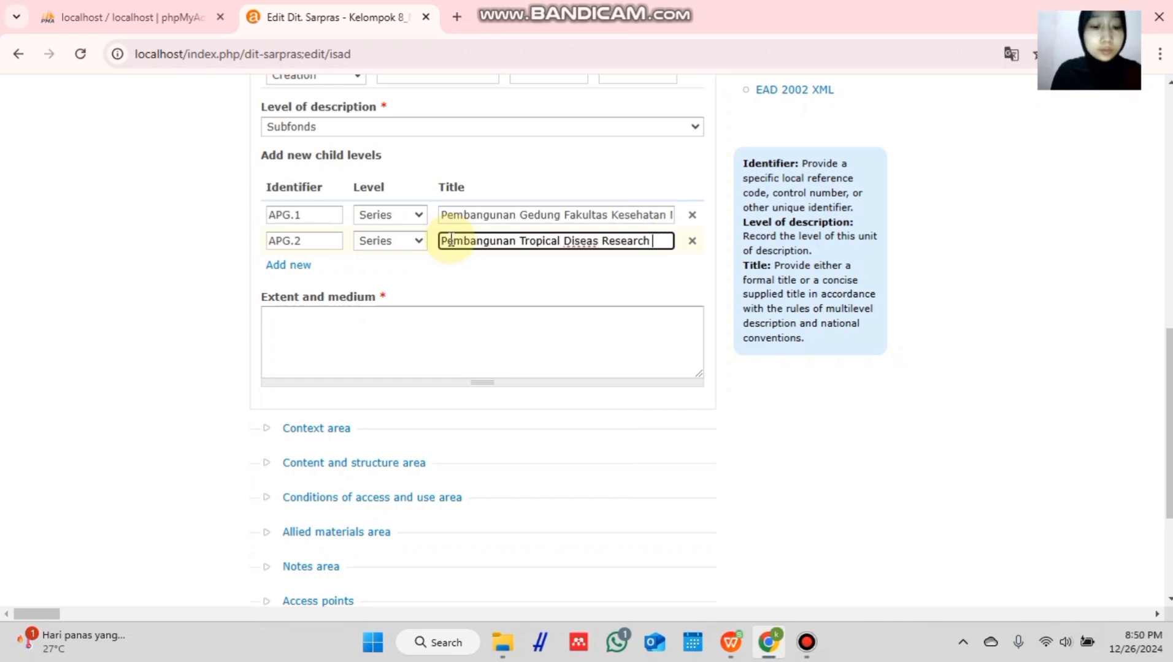
pyautogui.write('Center')
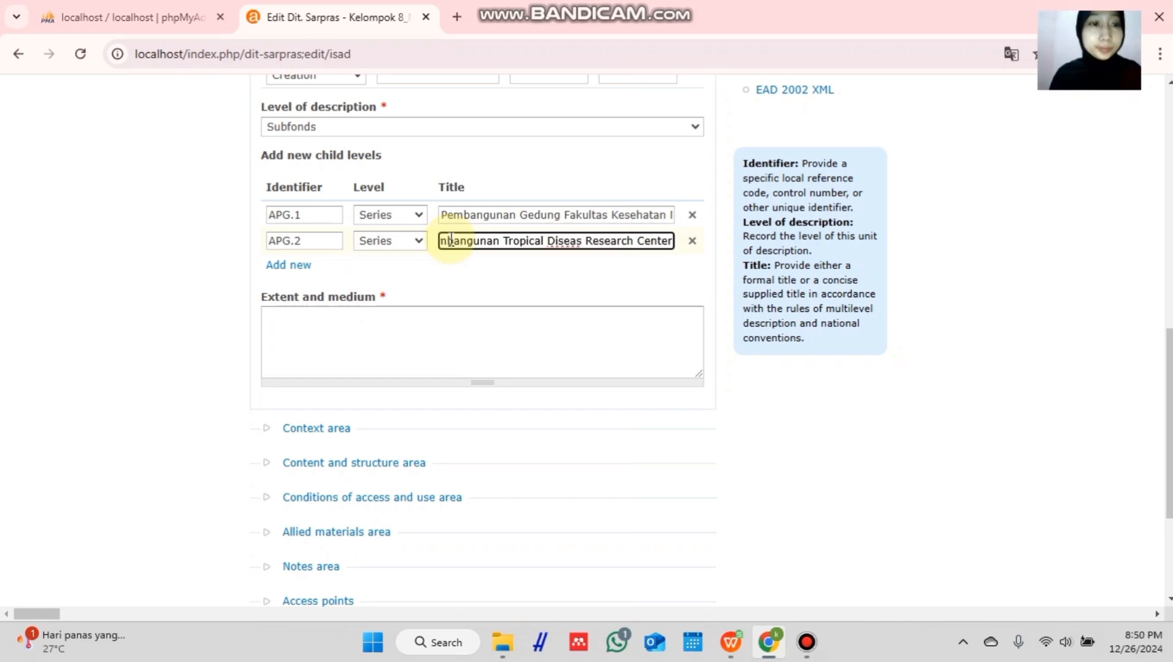
pyautogui.scroll(-2, 516, 338)
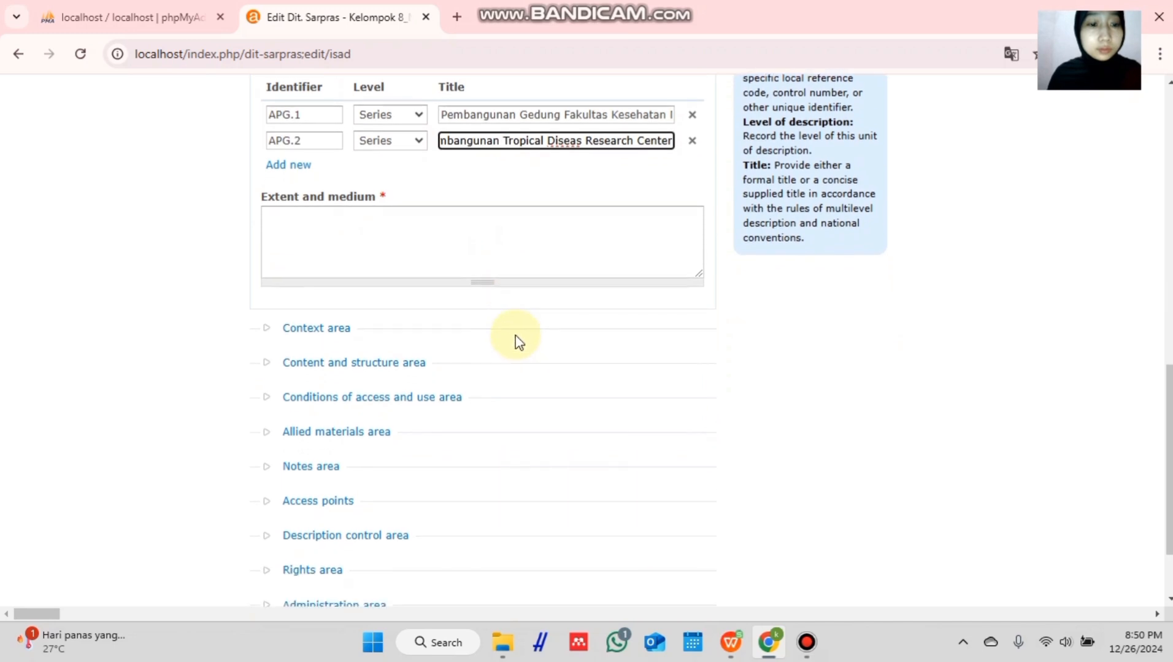
pyautogui.scroll(-2, 516, 342)
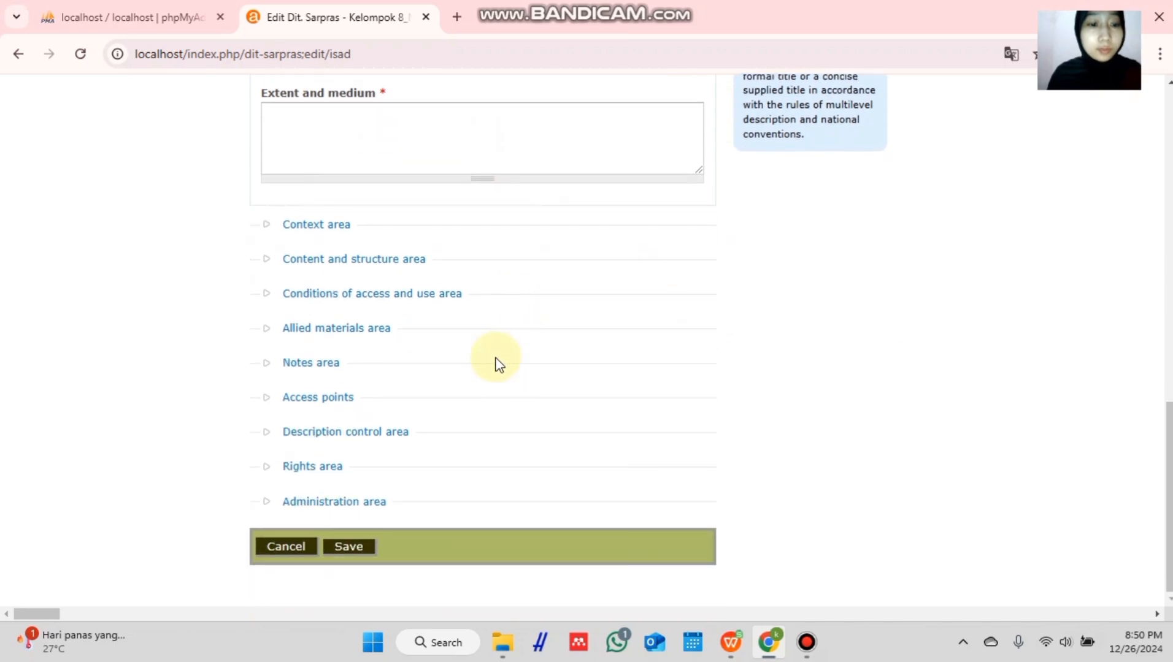
pyautogui.click(354, 556)
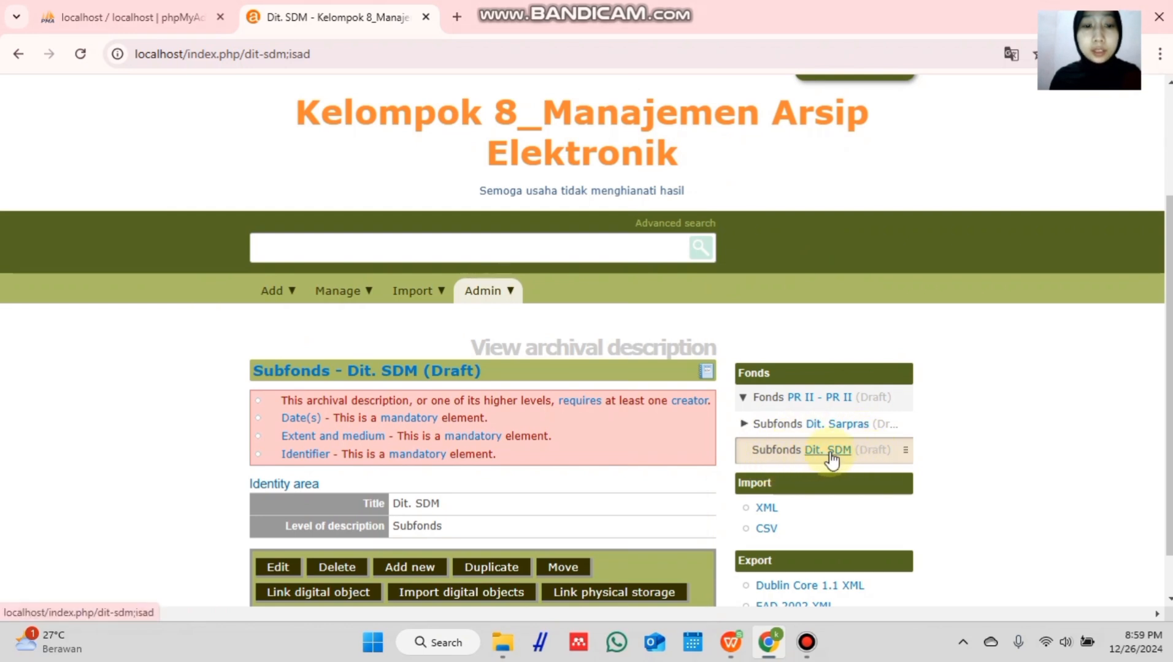
# - Edit Dit. SDM and add a Series child level with identifier AK.FC.1
pyautogui.click(277, 570)
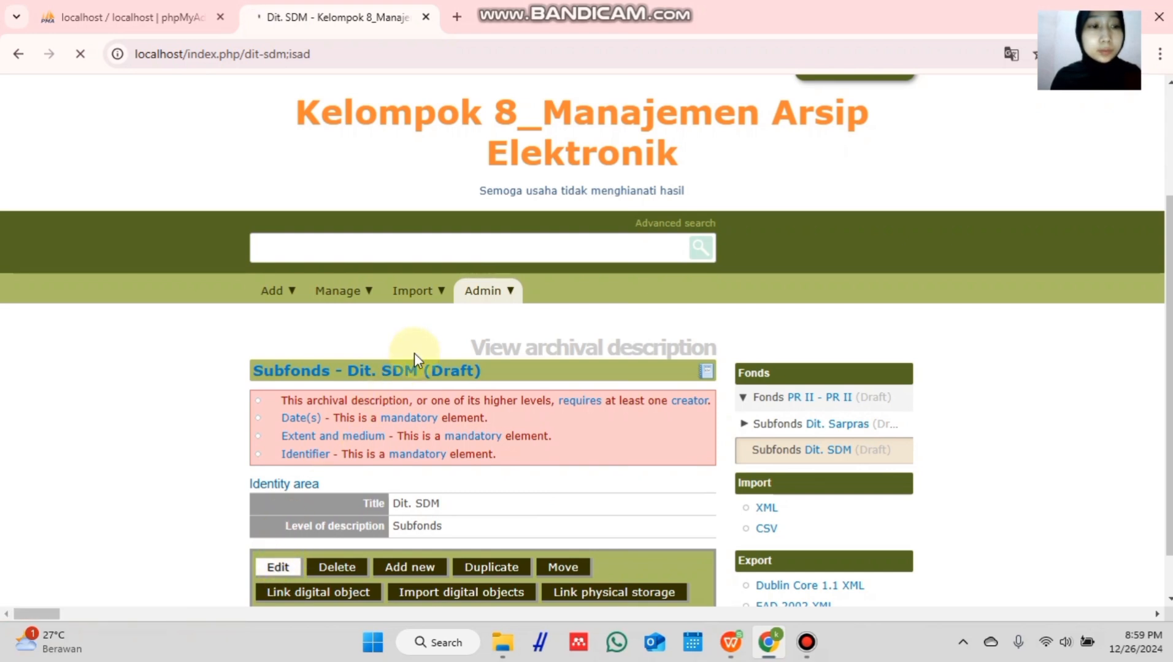
pyautogui.scroll(-5, 414, 361)
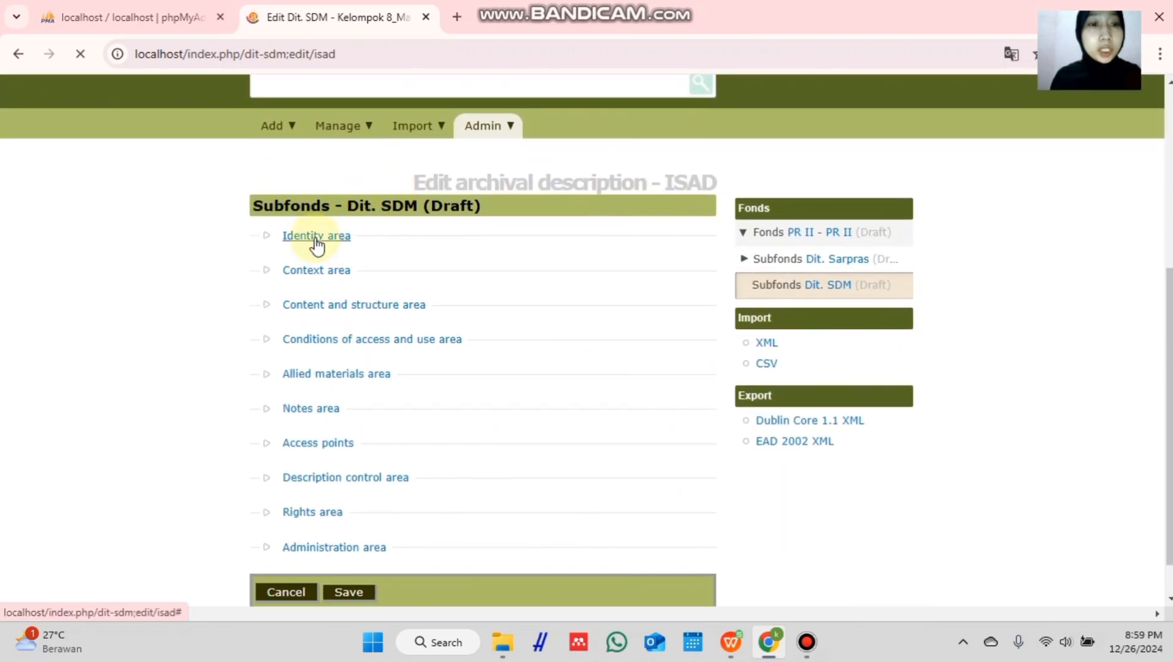
pyautogui.click(314, 237)
pyautogui.click(328, 330)
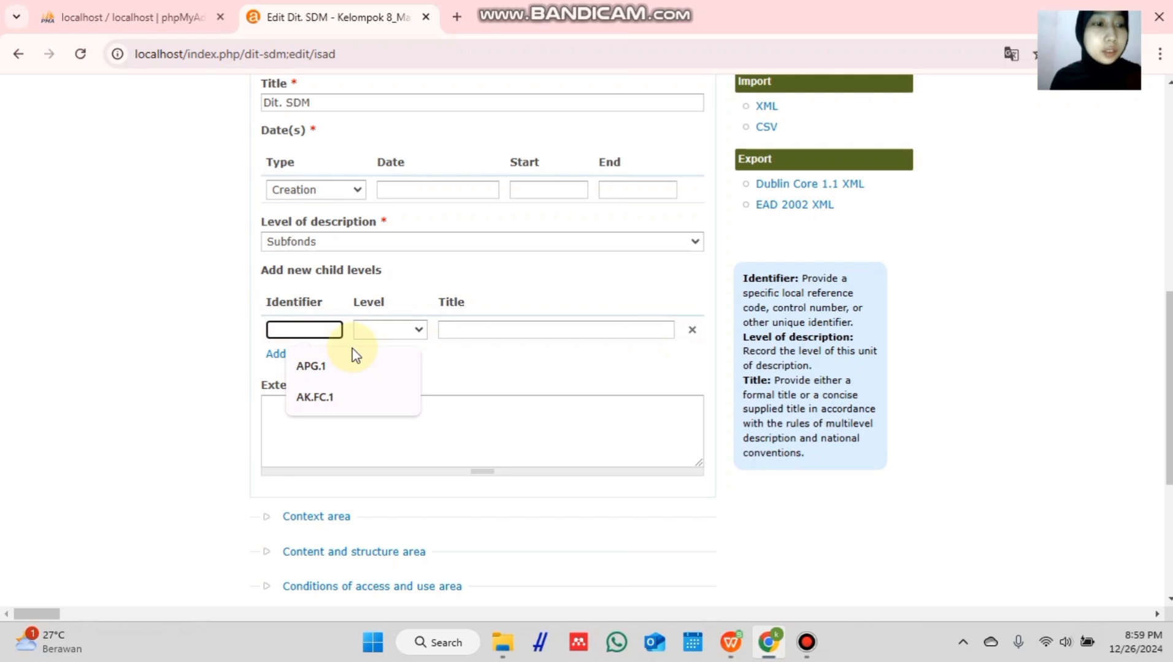
pyautogui.click(336, 396)
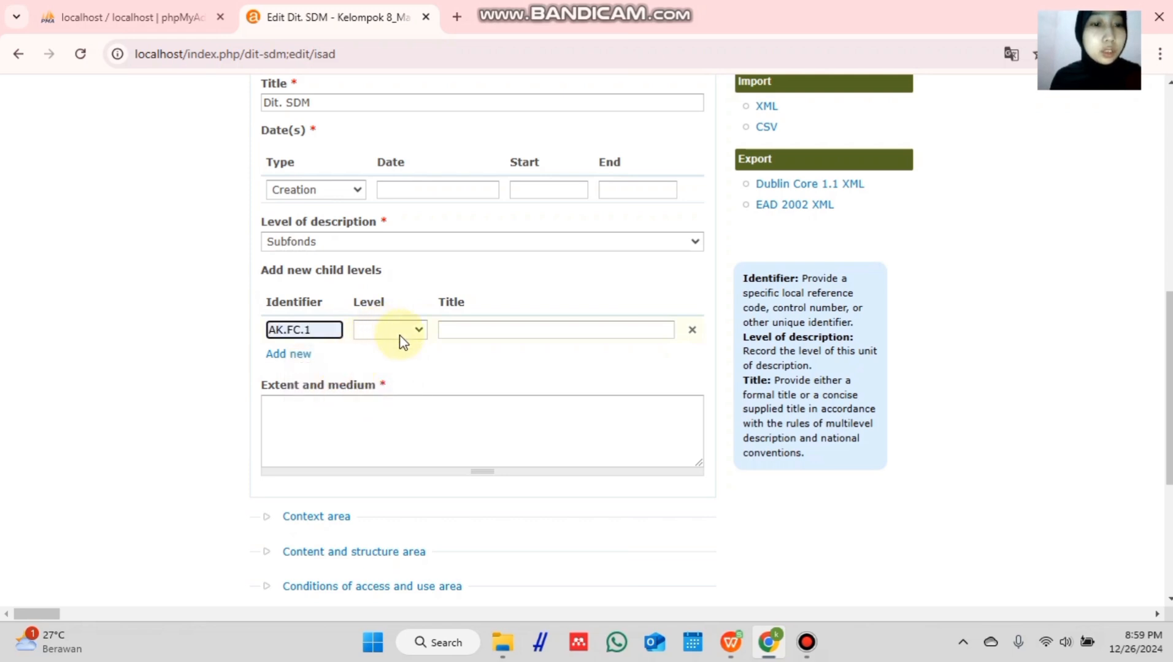
pyautogui.click(399, 330)
pyautogui.click(386, 454)
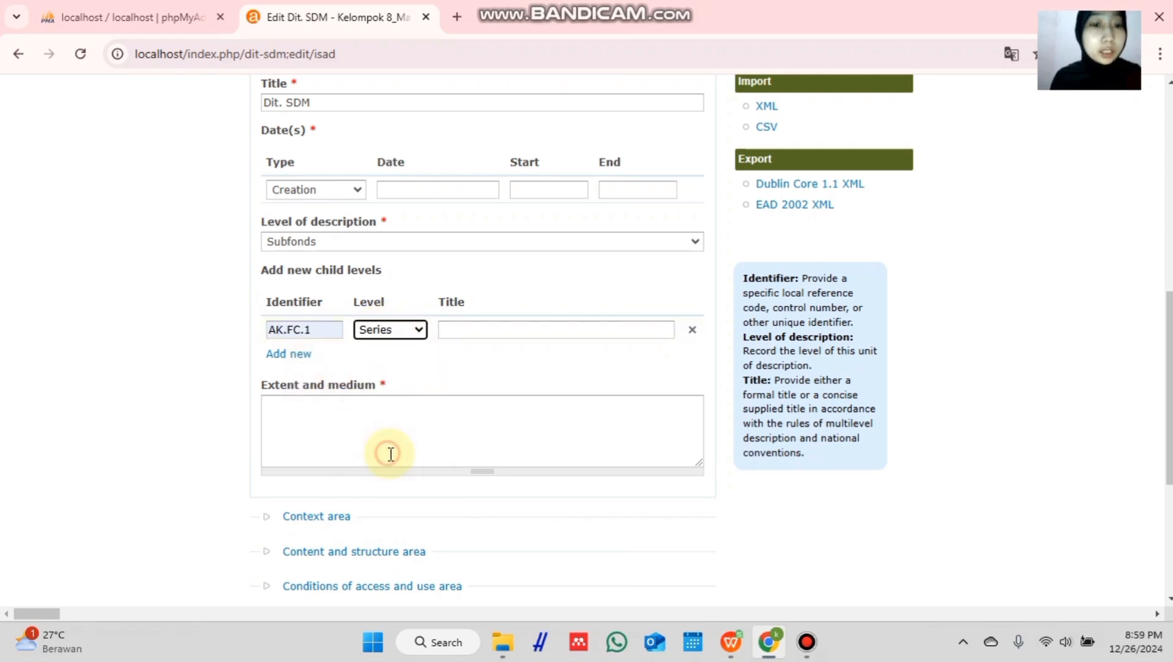
# - Title the AK.FC.1 child Penanganan Covid-19 di Universitas Airlangga
pyautogui.click(481, 332)
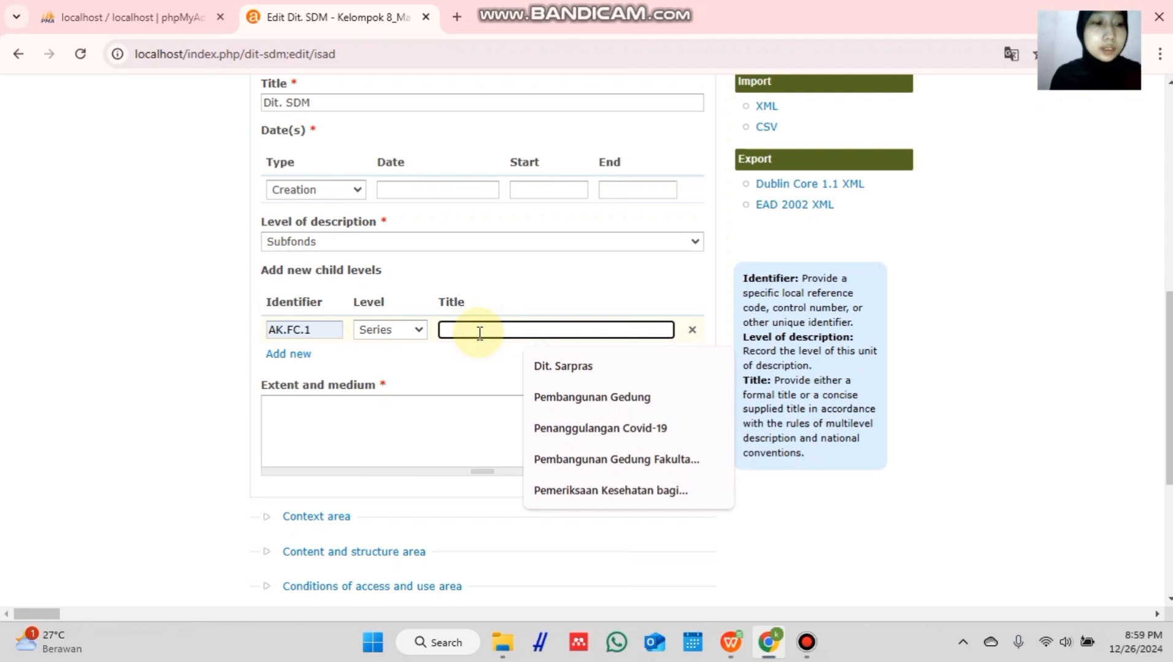
pyautogui.write('Pe')
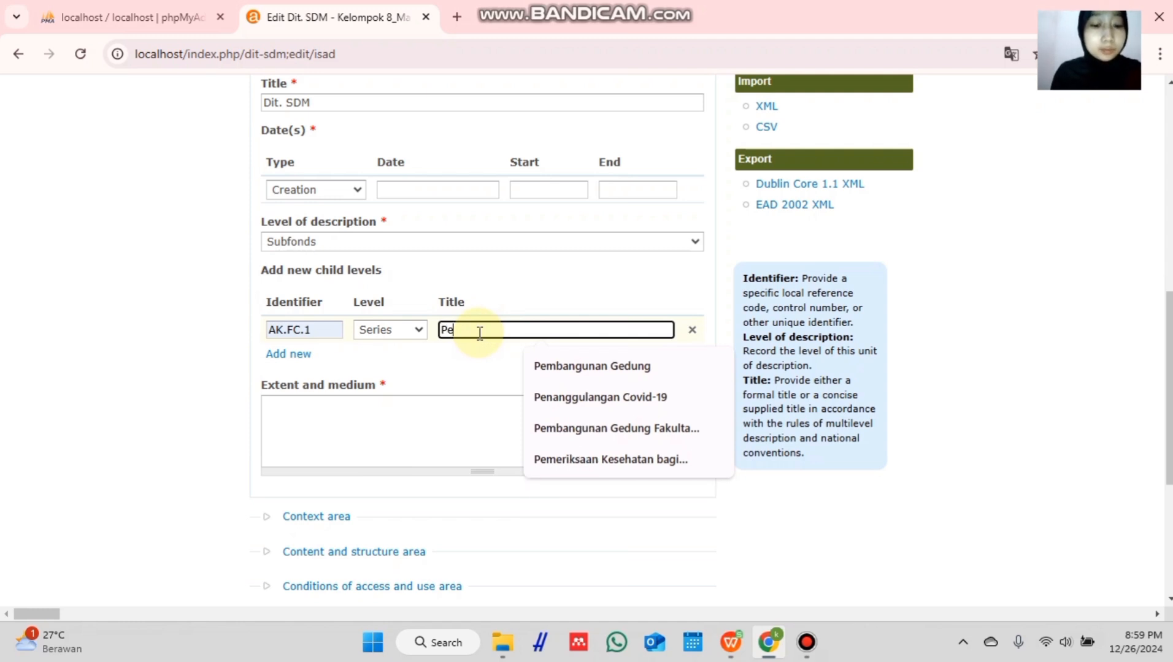
pyautogui.write('nanganan C')
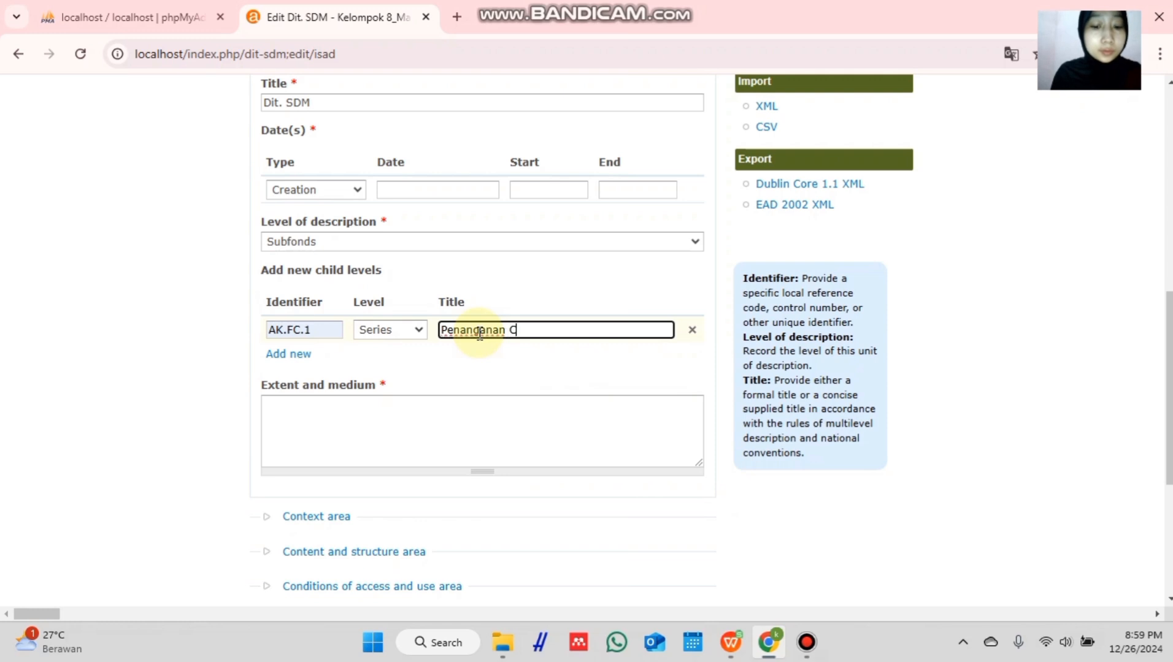
pyautogui.write('ovid-19 ')
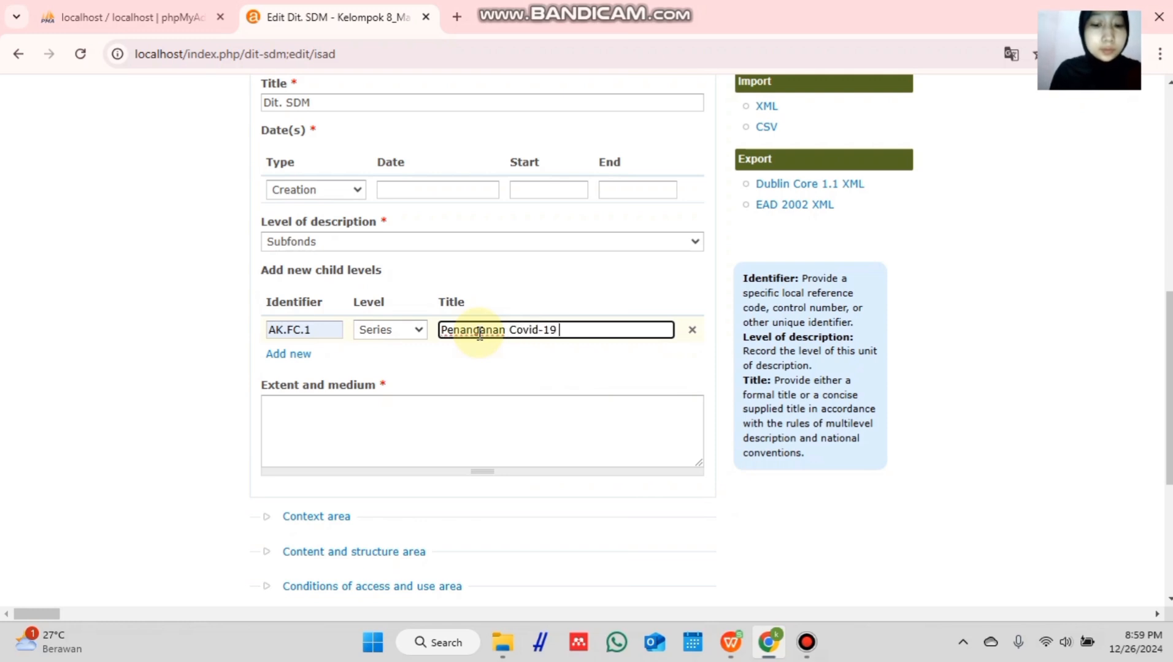
pyautogui.write('di Universita')
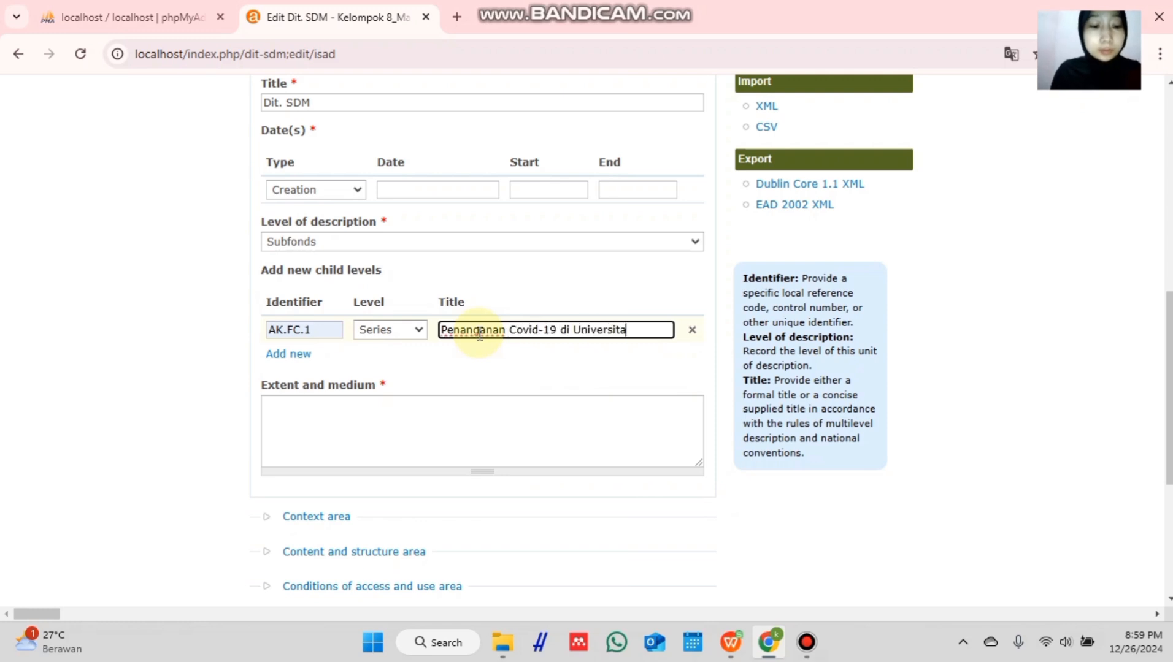
pyautogui.write('s Airlangga')
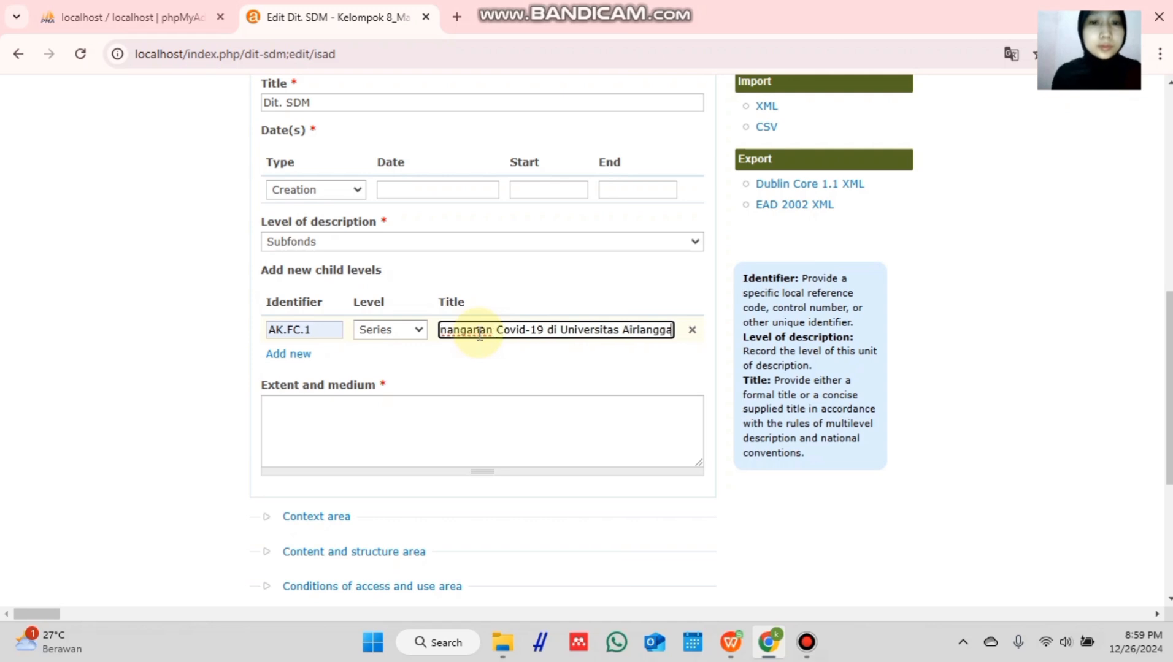
pyautogui.scroll(-1, 489, 356)
pyautogui.scroll(-3, 489, 356)
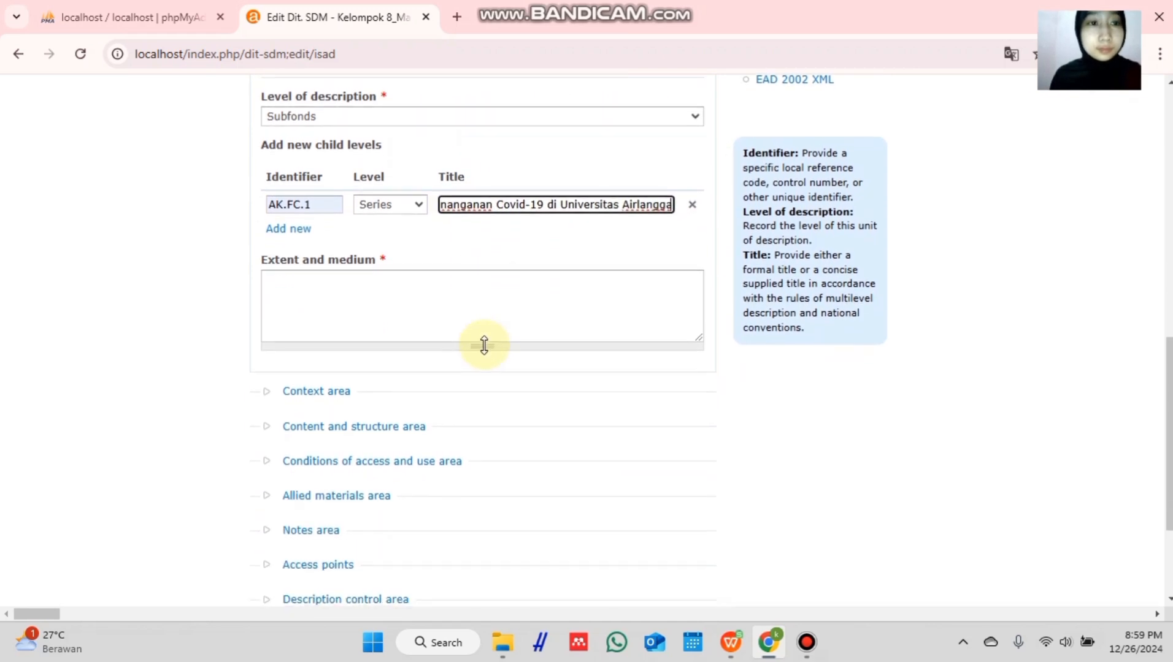
pyautogui.scroll(-1, 484, 343)
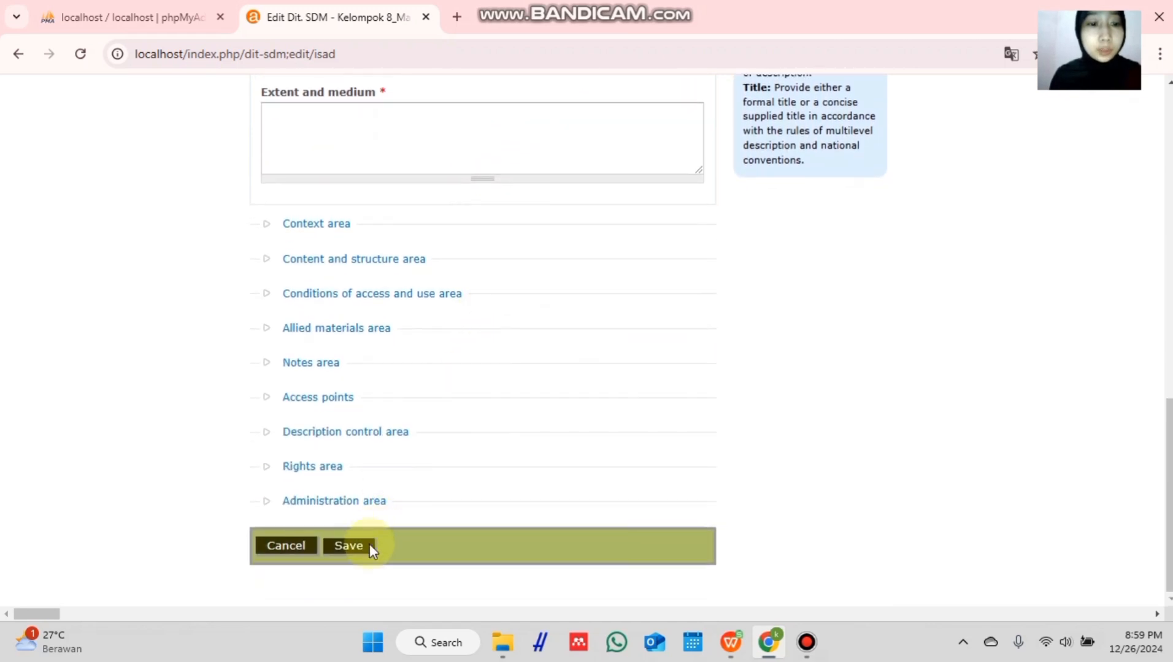
# - Save the Dit. SDM subfonds and expand it in the PR II fonds tree
pyautogui.click(351, 555)
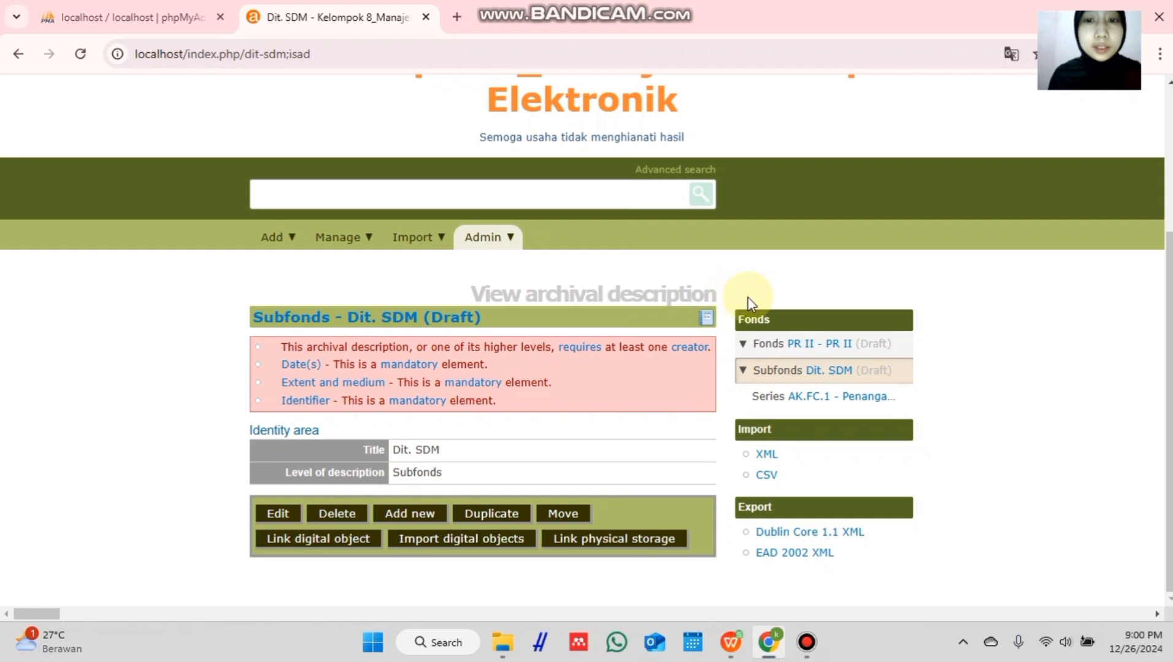
pyautogui.click(743, 371)
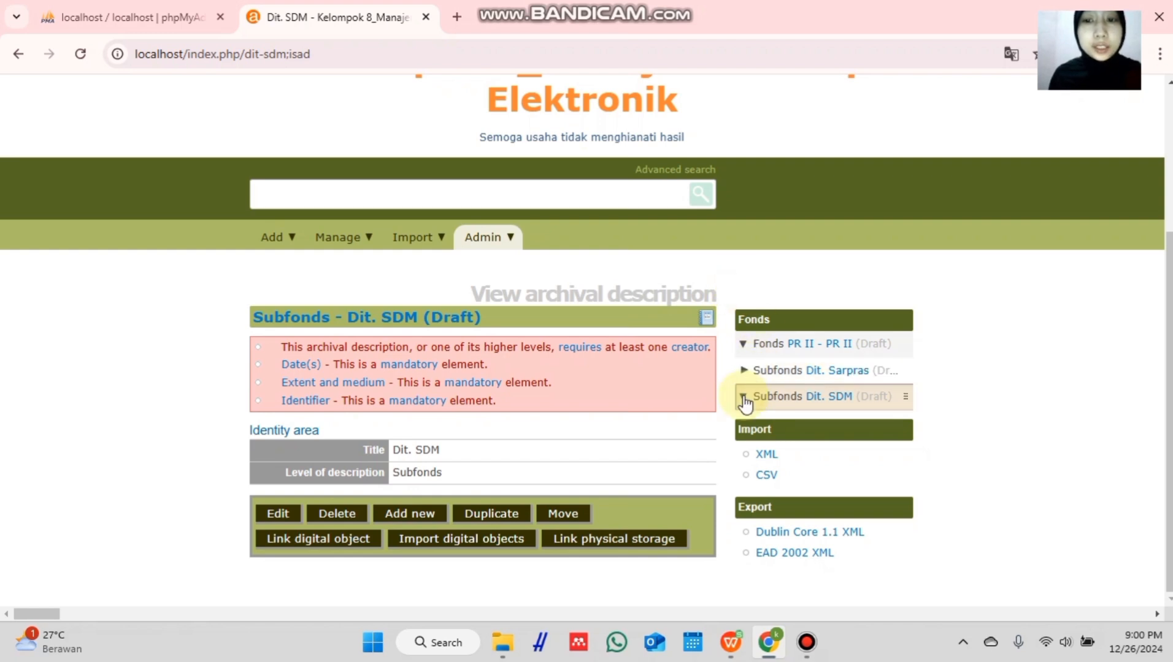
pyautogui.click(743, 397)
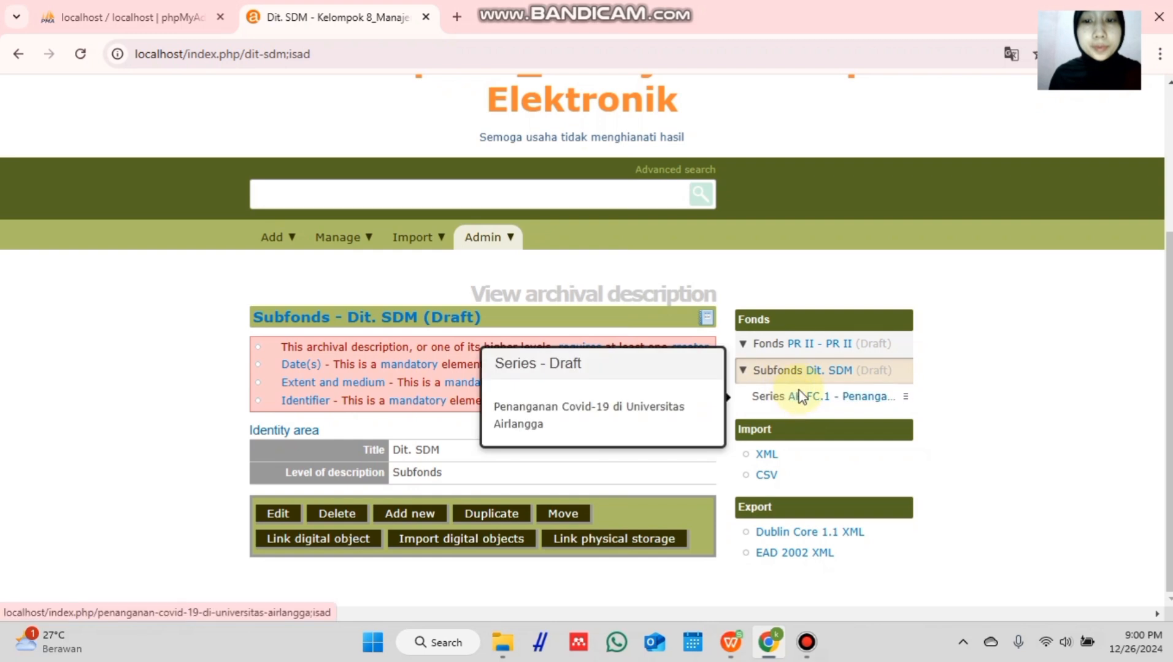
# - Open Series AK.FC.1 'Penanganan Covid-19 di Universitas Airlangga' for editing
pyautogui.click(844, 399)
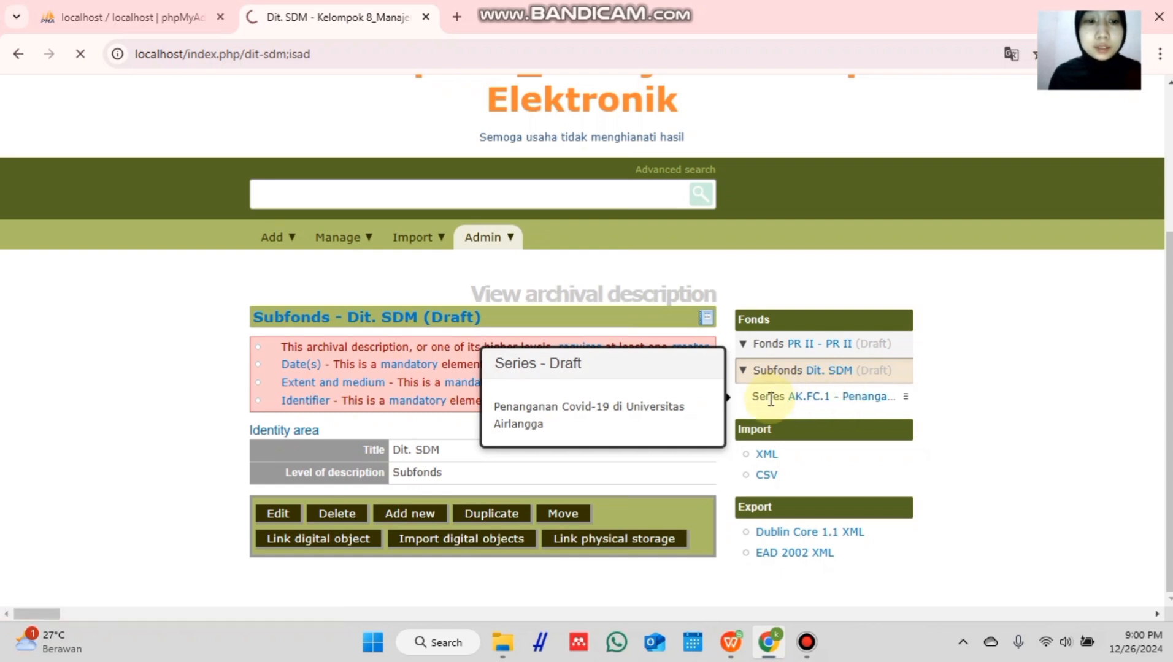
pyautogui.scroll(-3, 614, 405)
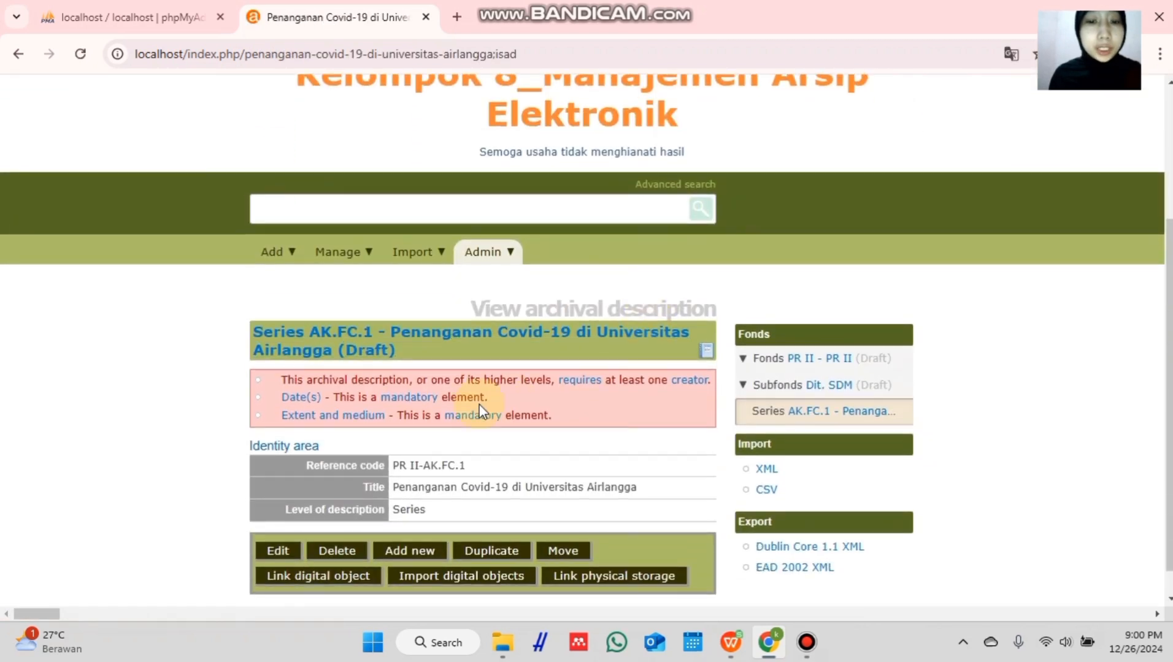
pyautogui.click(284, 552)
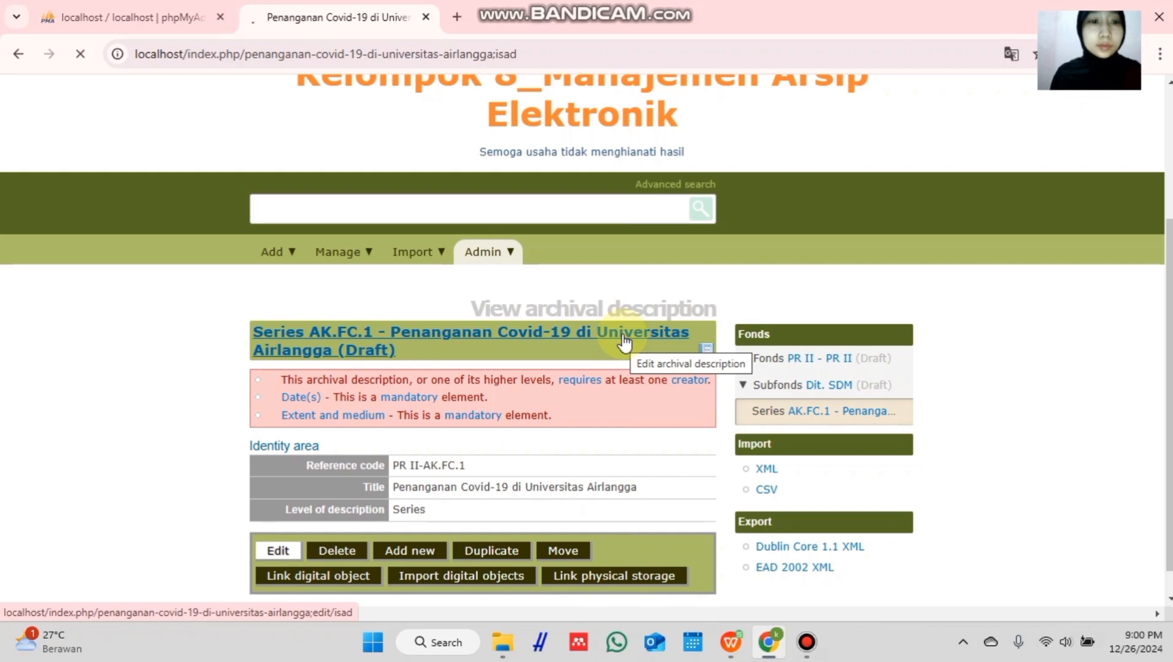
# - Add Item child AK.FC.1.1 titled 'Pemeriksaan kesehatan bagi mahasiswa internasional pada masa pandemi covid-19'
pyautogui.scroll(-5, 556, 328)
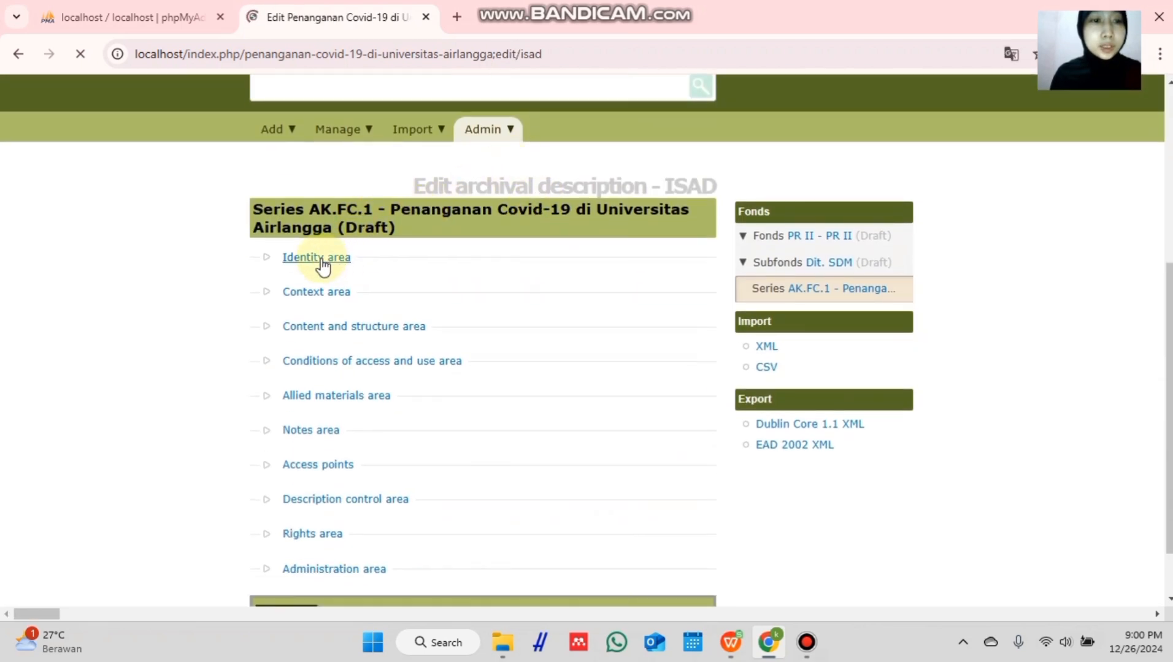
pyautogui.click(316, 258)
pyautogui.scroll(-3, 322, 252)
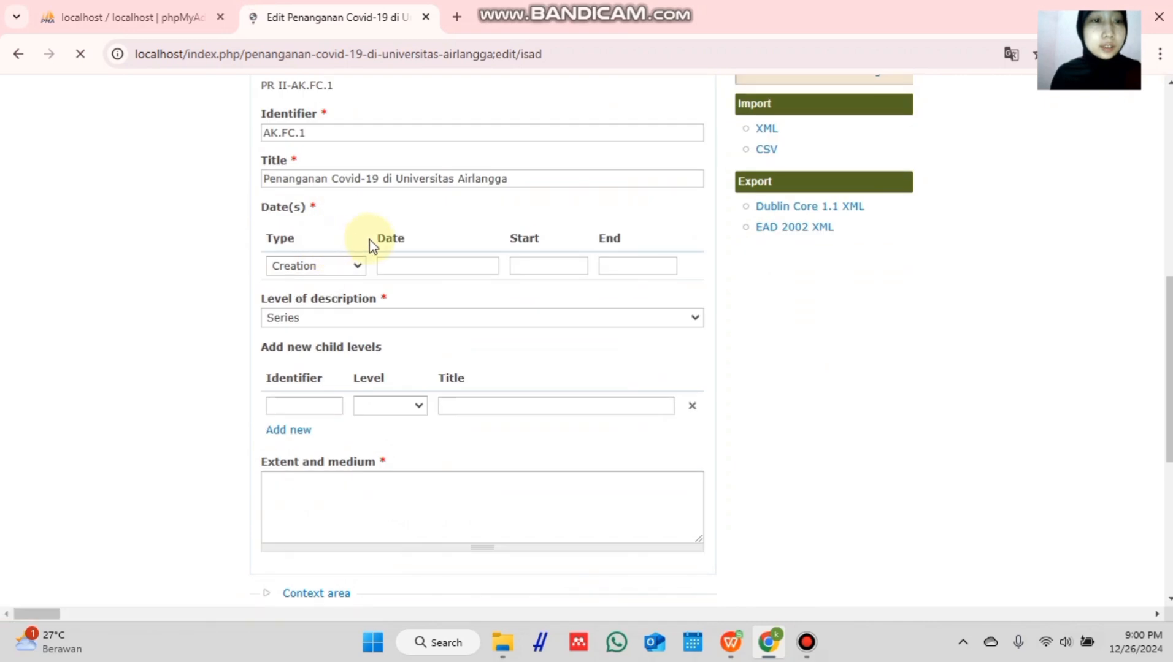
pyautogui.scroll(-2, 375, 247)
pyautogui.click(325, 339)
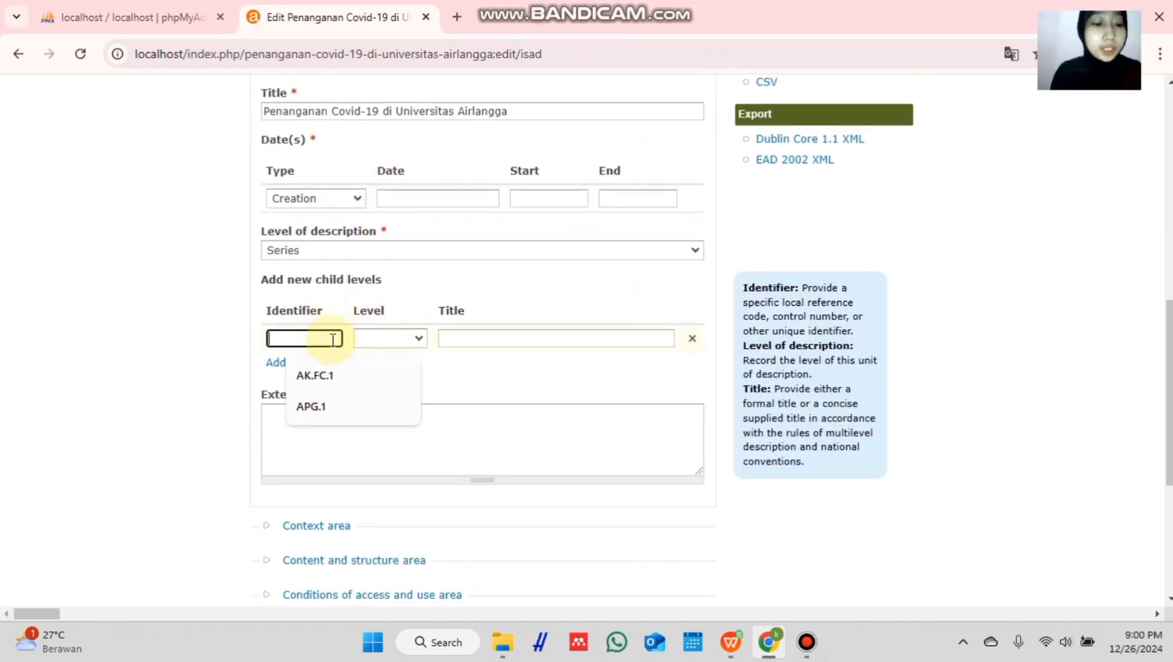
pyautogui.write('AK.')
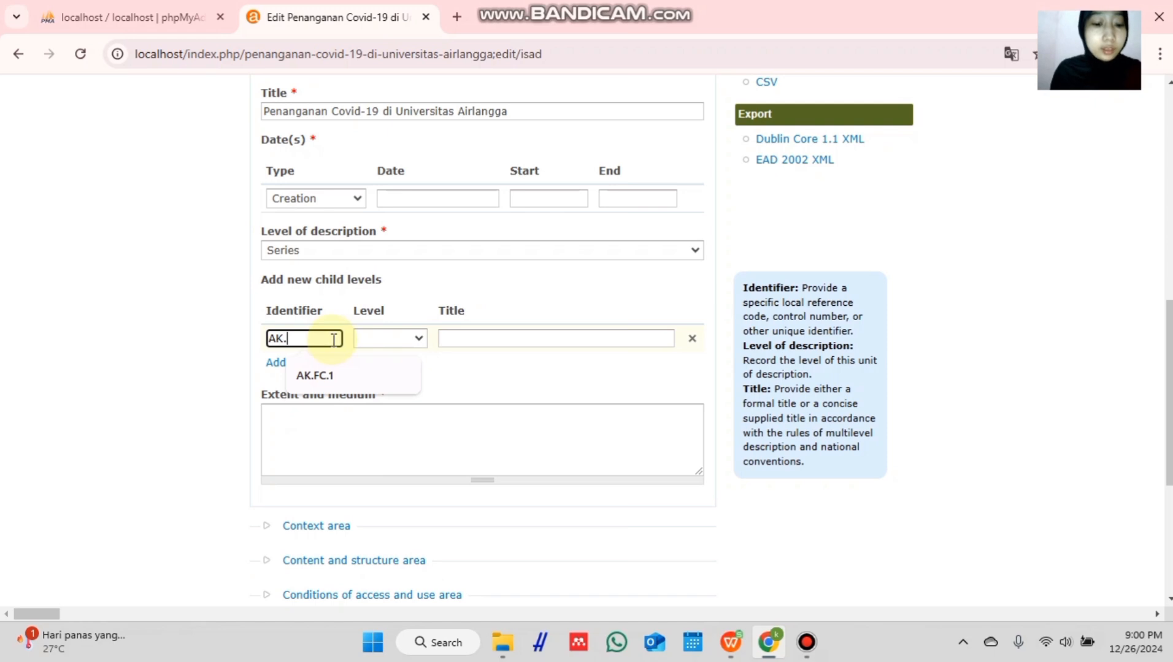
pyautogui.write('FC.1.1')
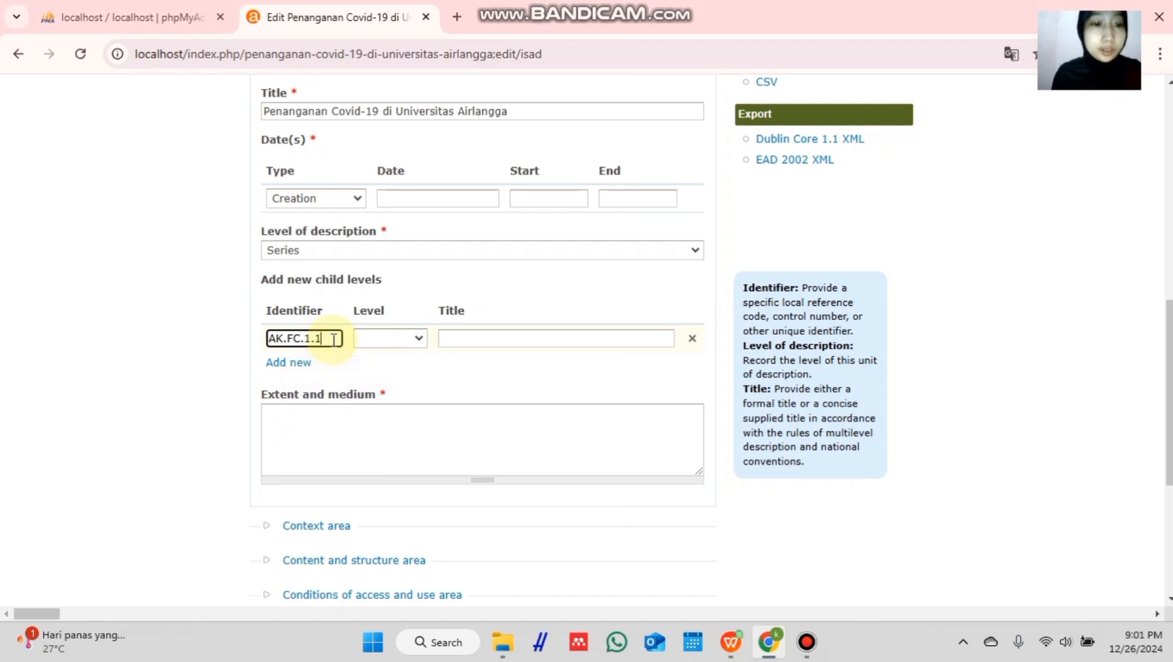
pyautogui.click(393, 341)
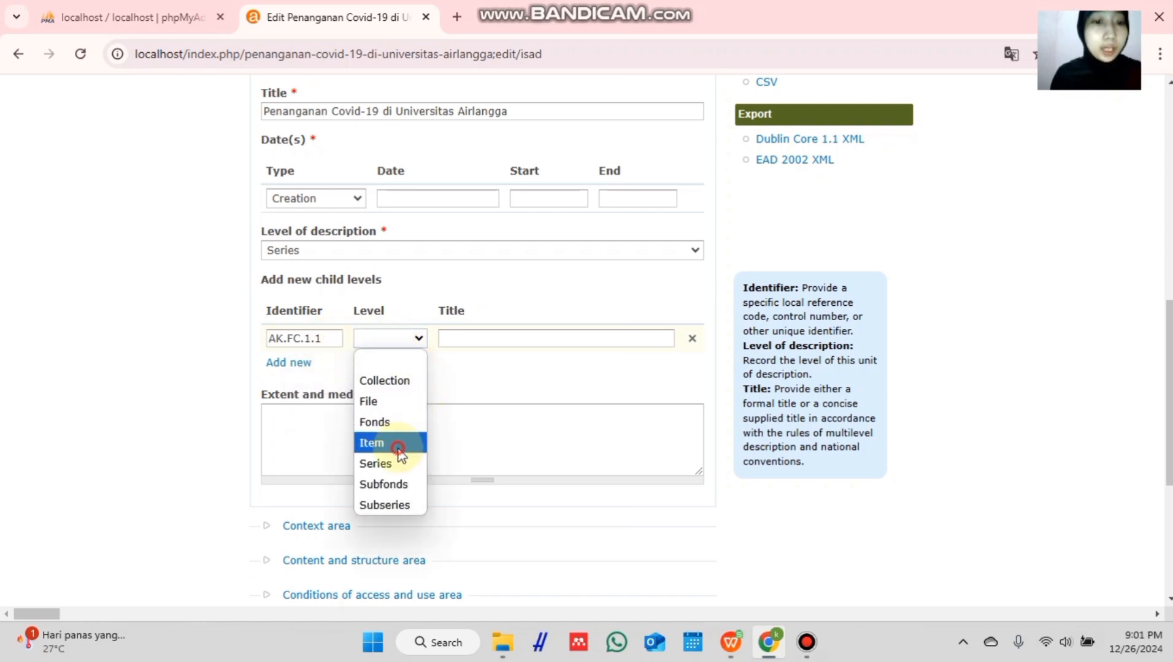
pyautogui.click(399, 450)
pyautogui.click(484, 339)
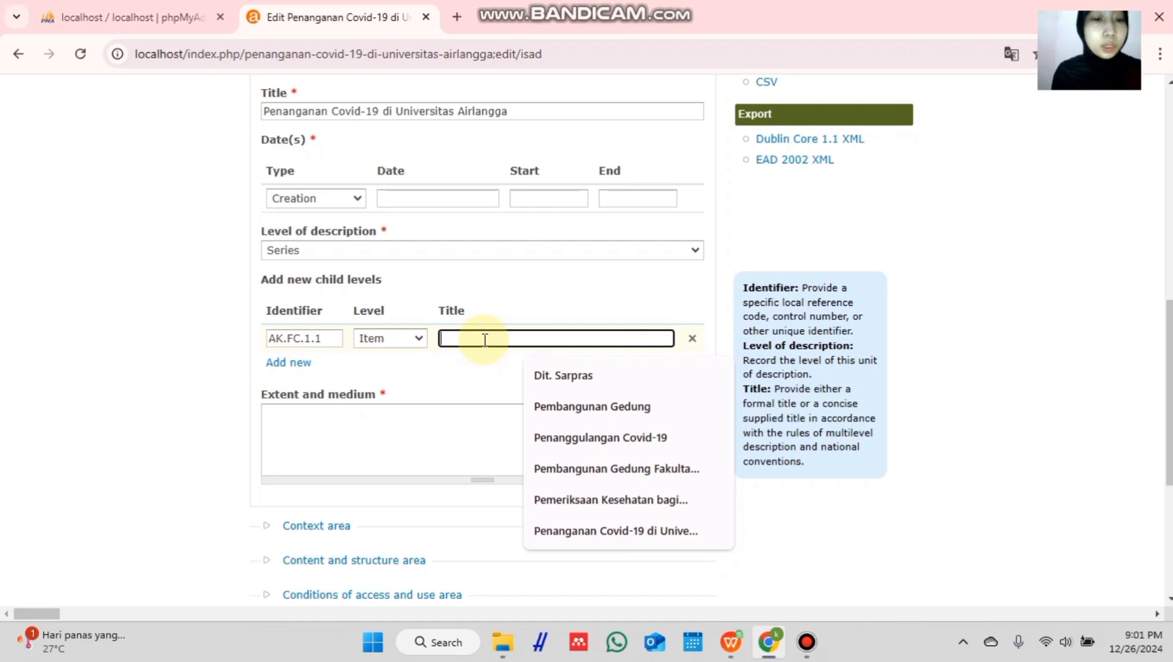
pyautogui.write('Peme')
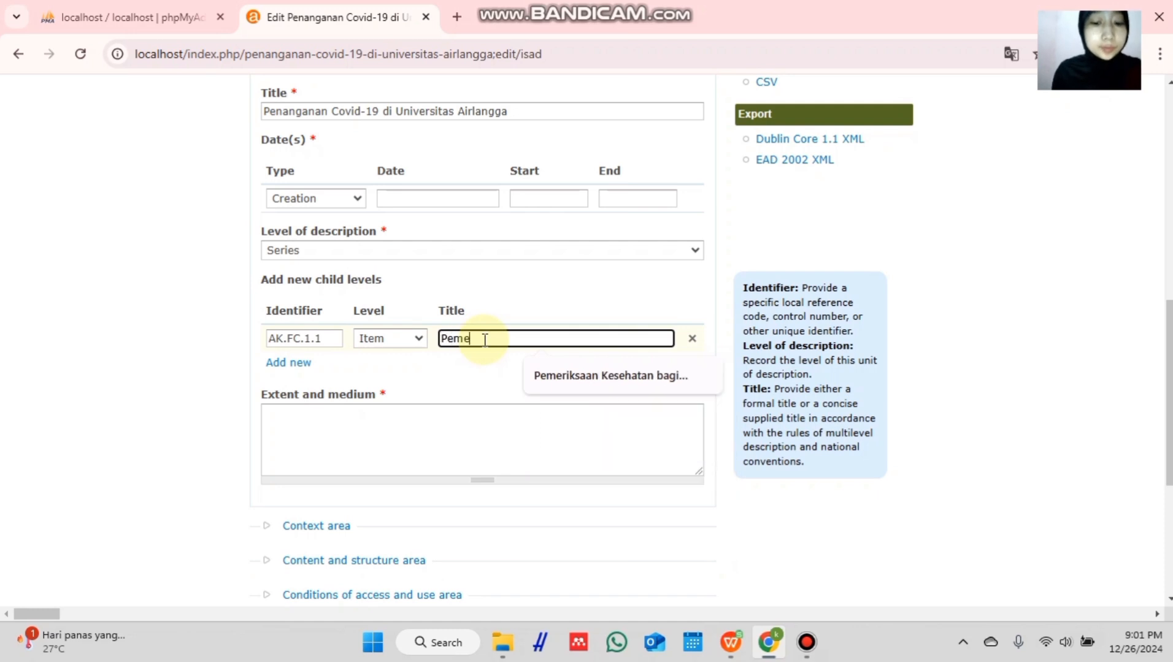
pyautogui.write('riksaan kese')
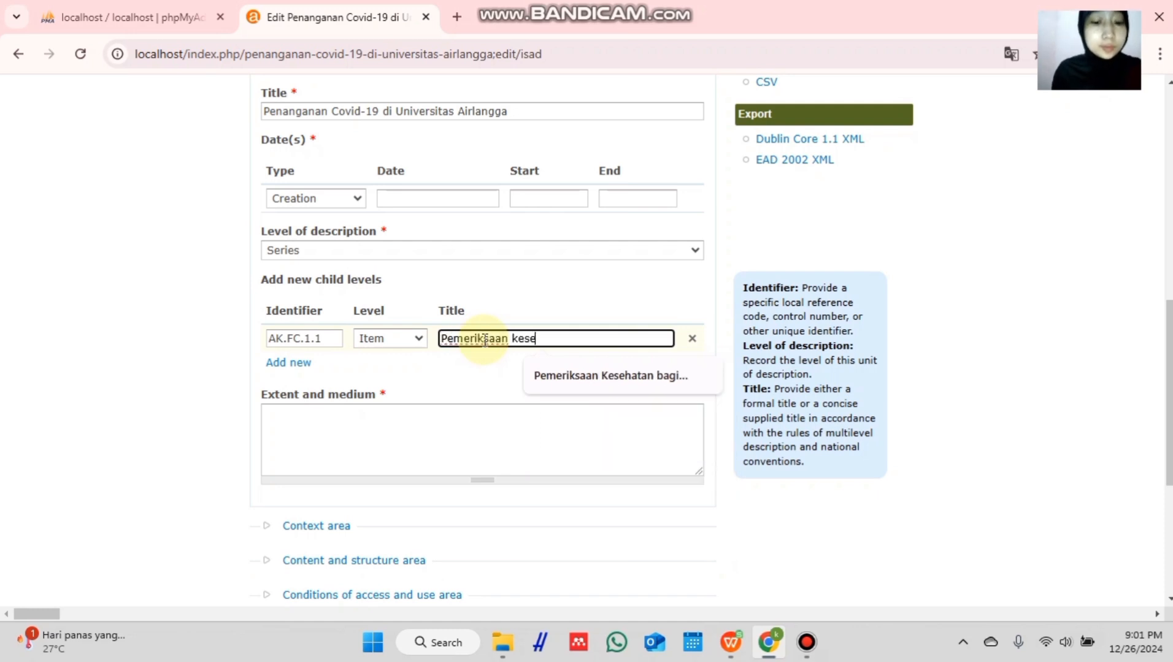
pyautogui.write('hatan bagi ma')
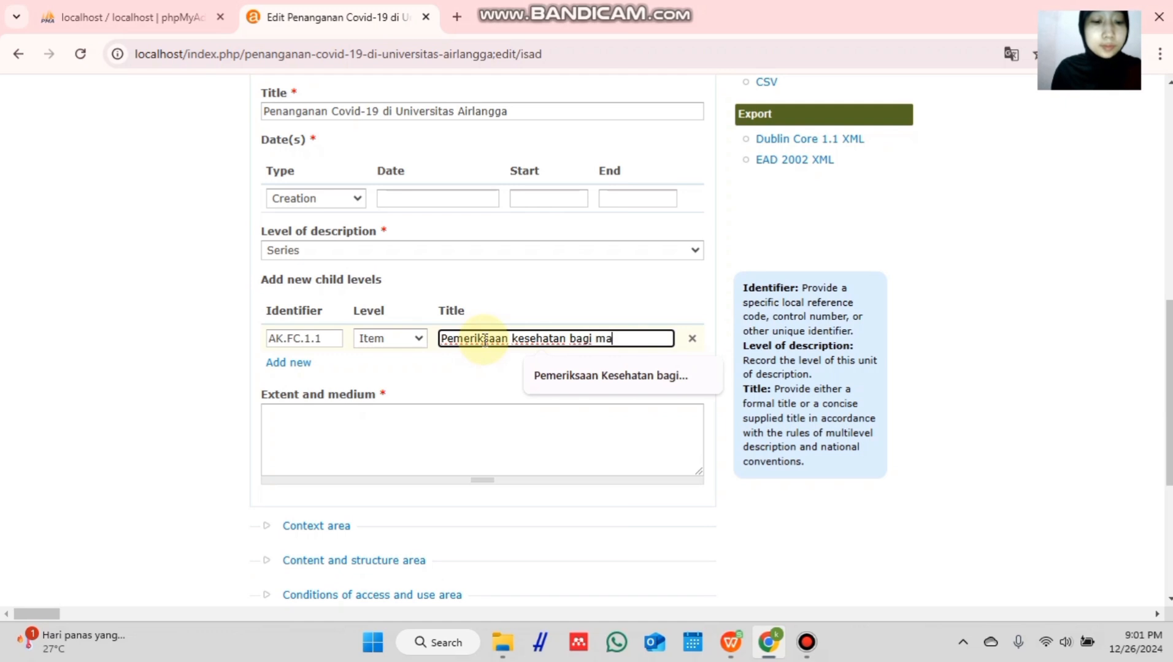
pyautogui.write('hasiswa in')
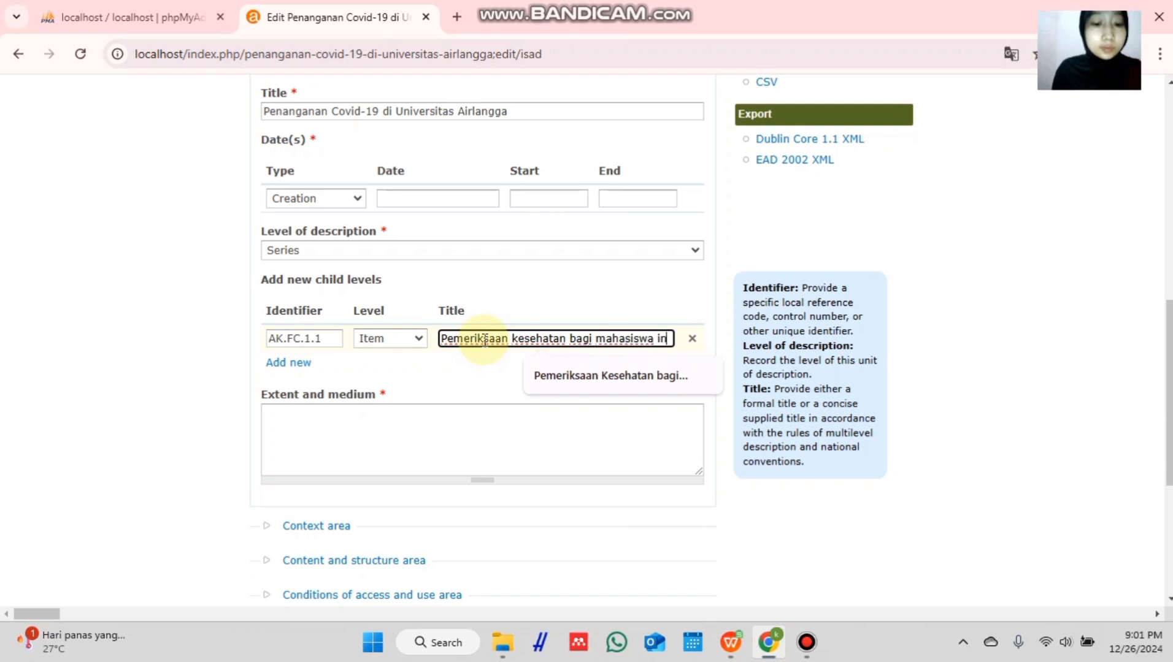
pyautogui.write('ternasional')
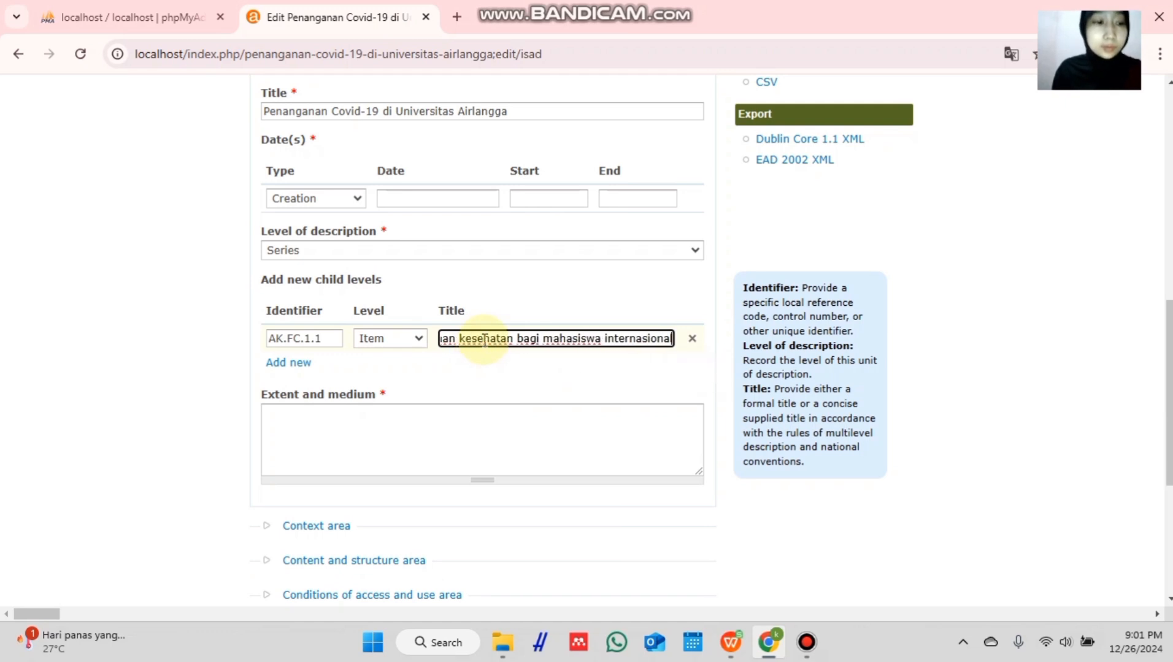
pyautogui.write(' pada masa')
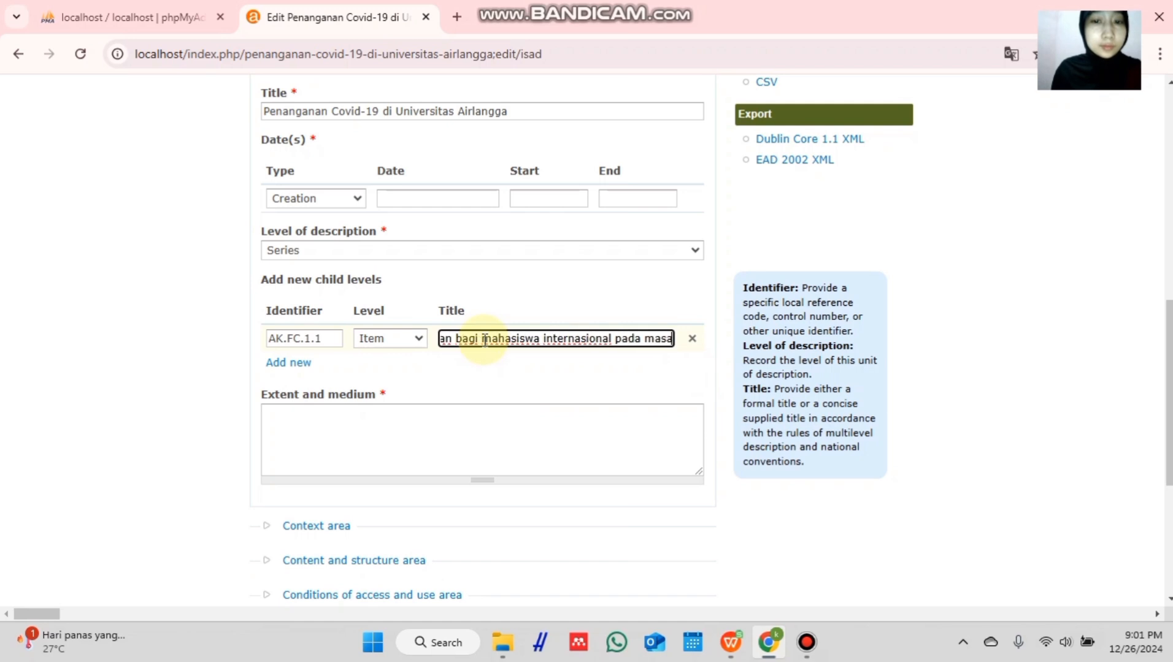
pyautogui.write(' pandemi co')
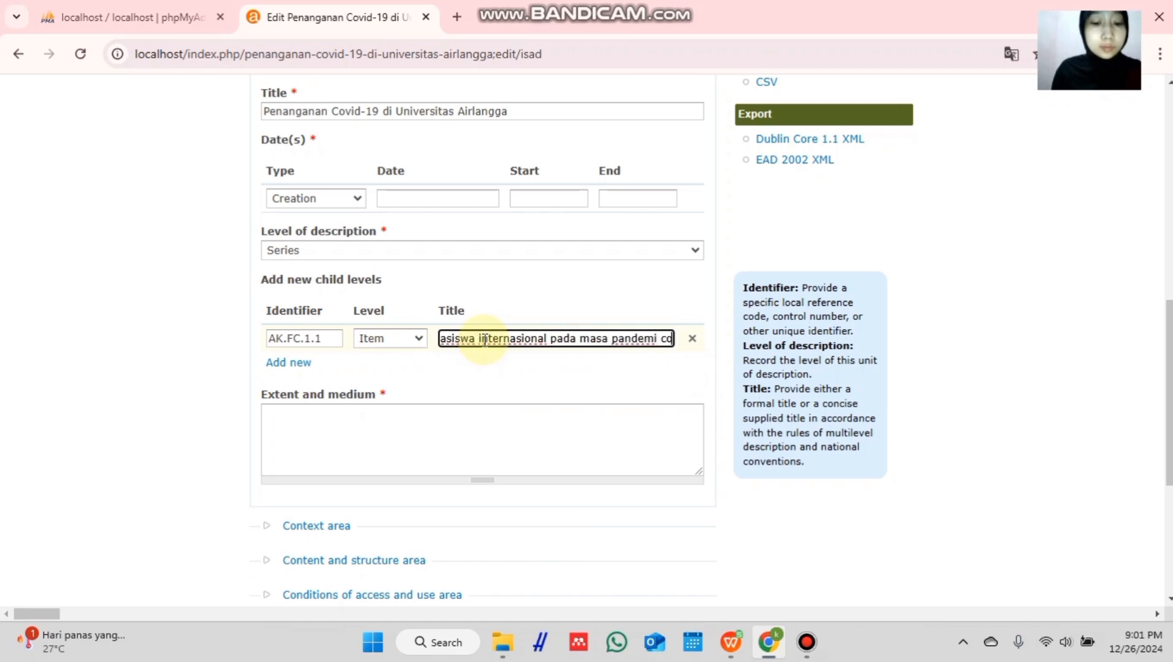
pyautogui.write('vid-19')
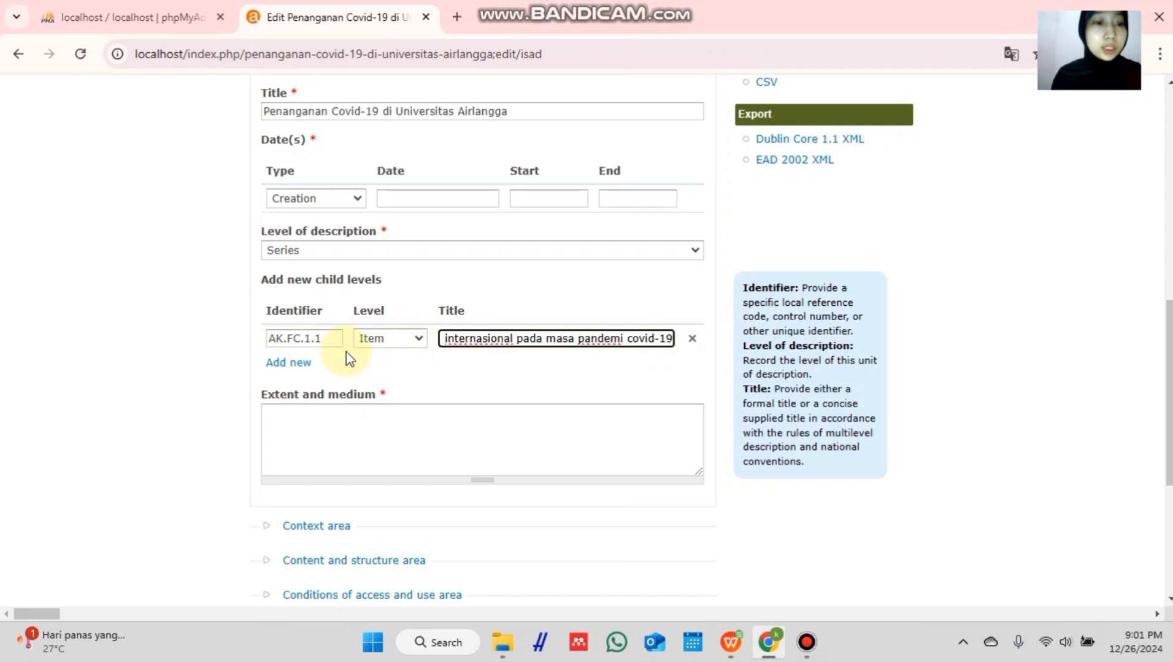
# - Add second child AK.GC.2.1 titled 'Pengankatan Satuan tim satuan khusus covid-19 Universitas Airlangga'
pyautogui.click(292, 366)
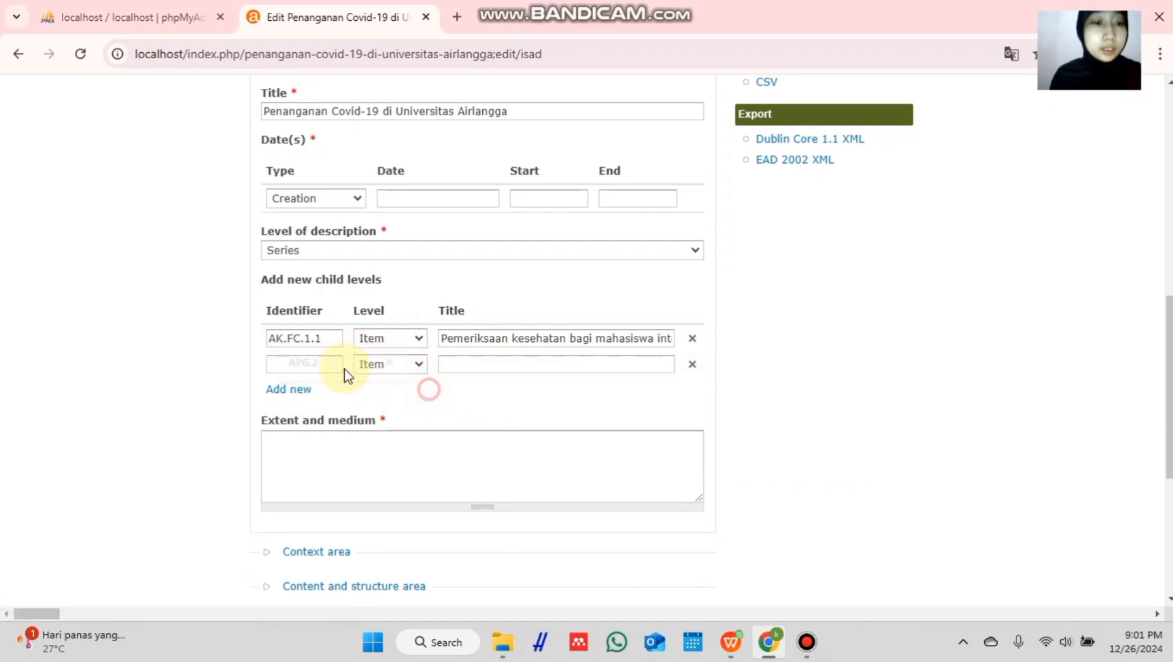
pyautogui.click(300, 363)
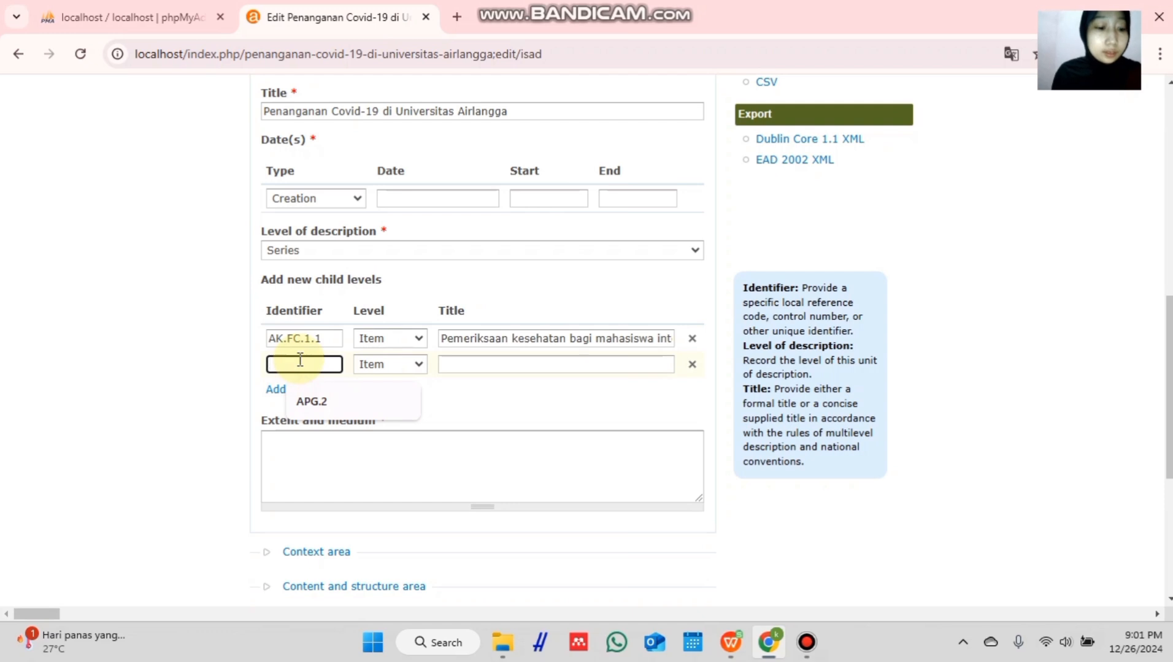
pyautogui.write('AK.GC.2.1')
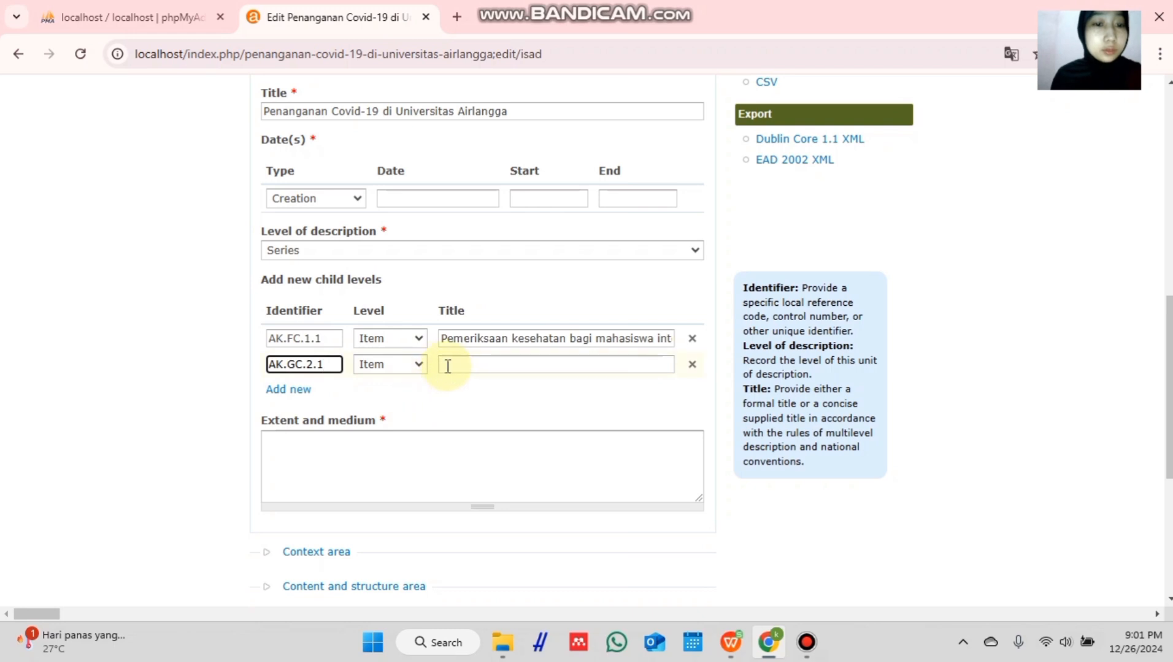
pyautogui.click(472, 365)
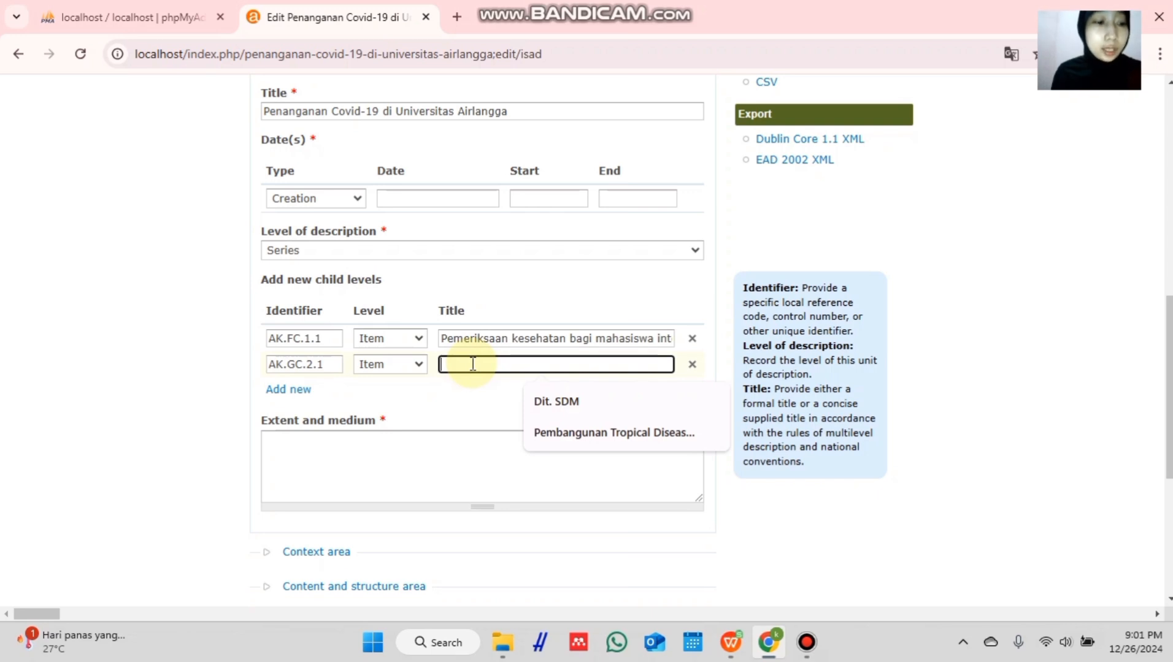
pyautogui.write('Penganka')
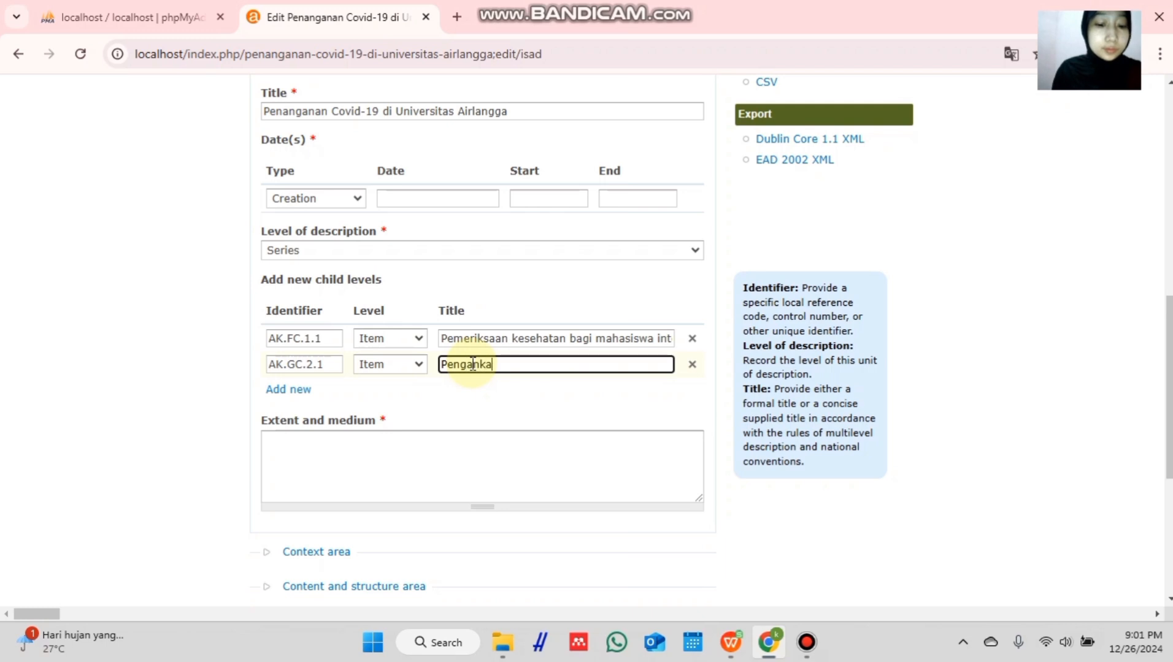
pyautogui.write('tan S')
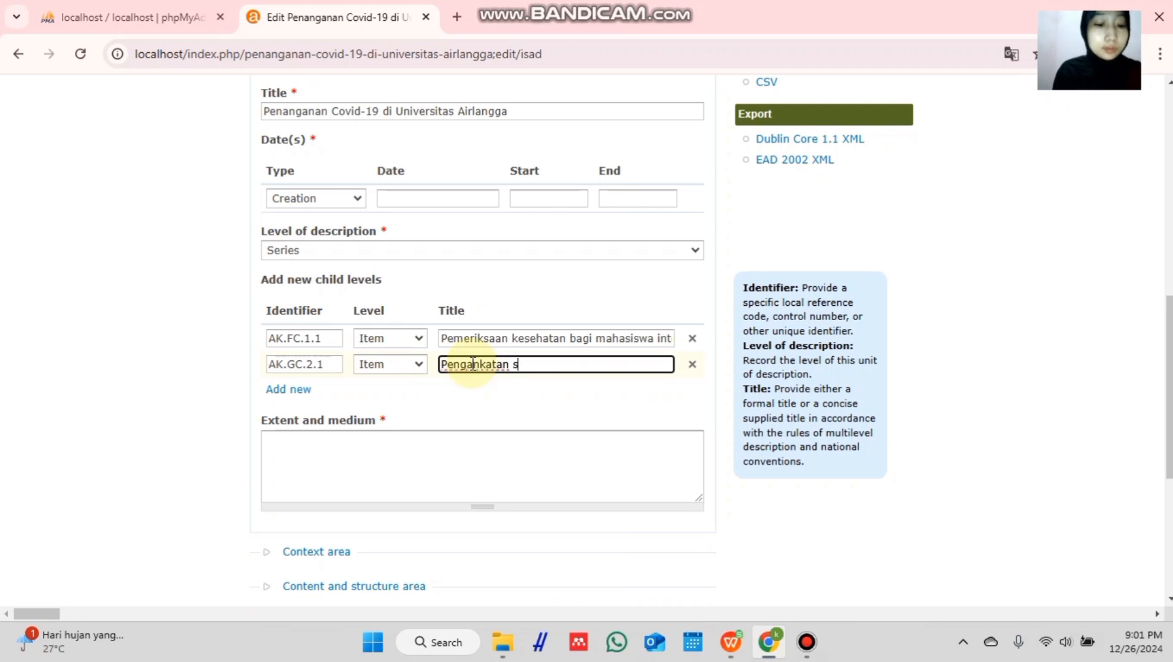
pyautogui.write('atuan ti')
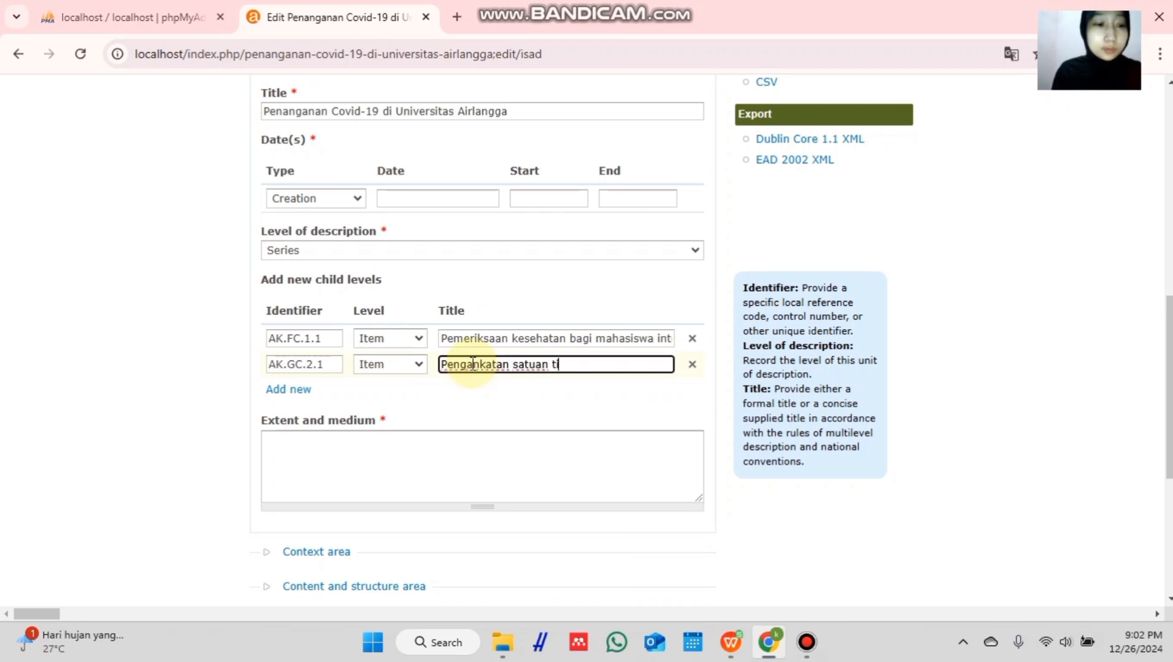
pyautogui.write('m ')
pyautogui.write('satuan')
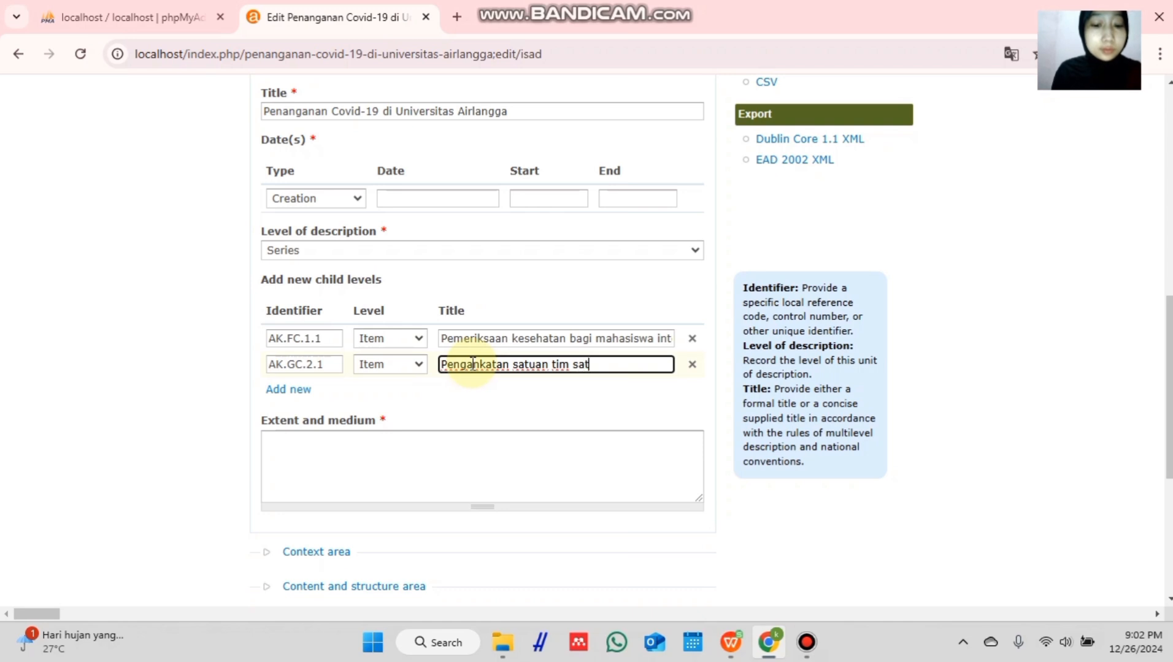
pyautogui.write(' khus')
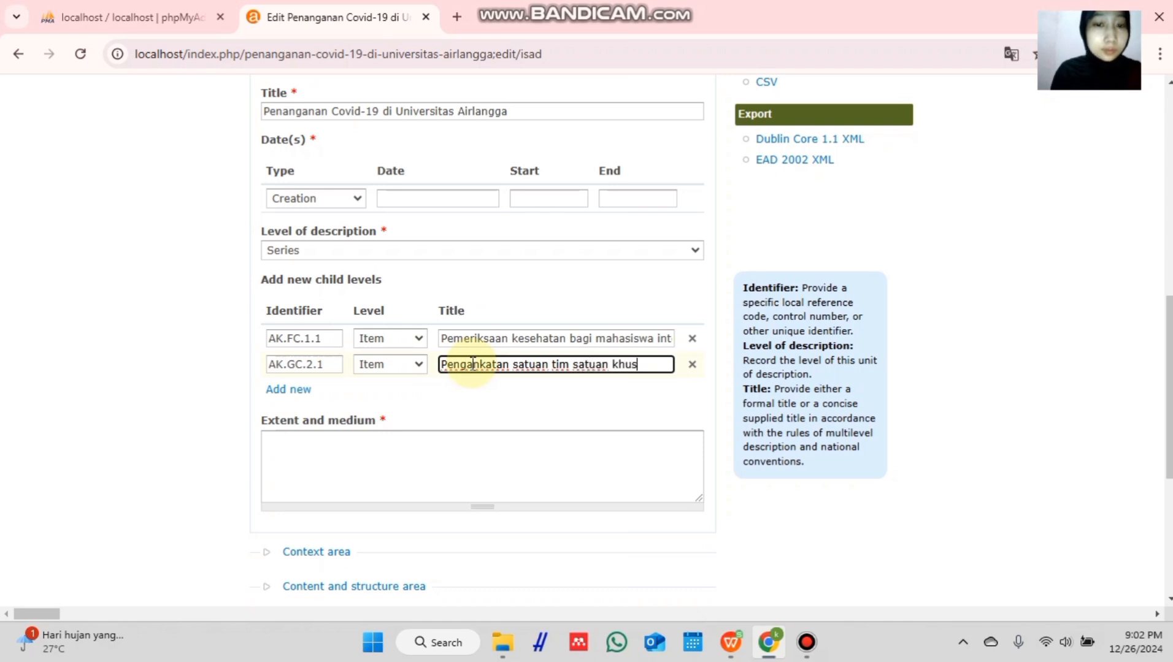
pyautogui.write('us cov')
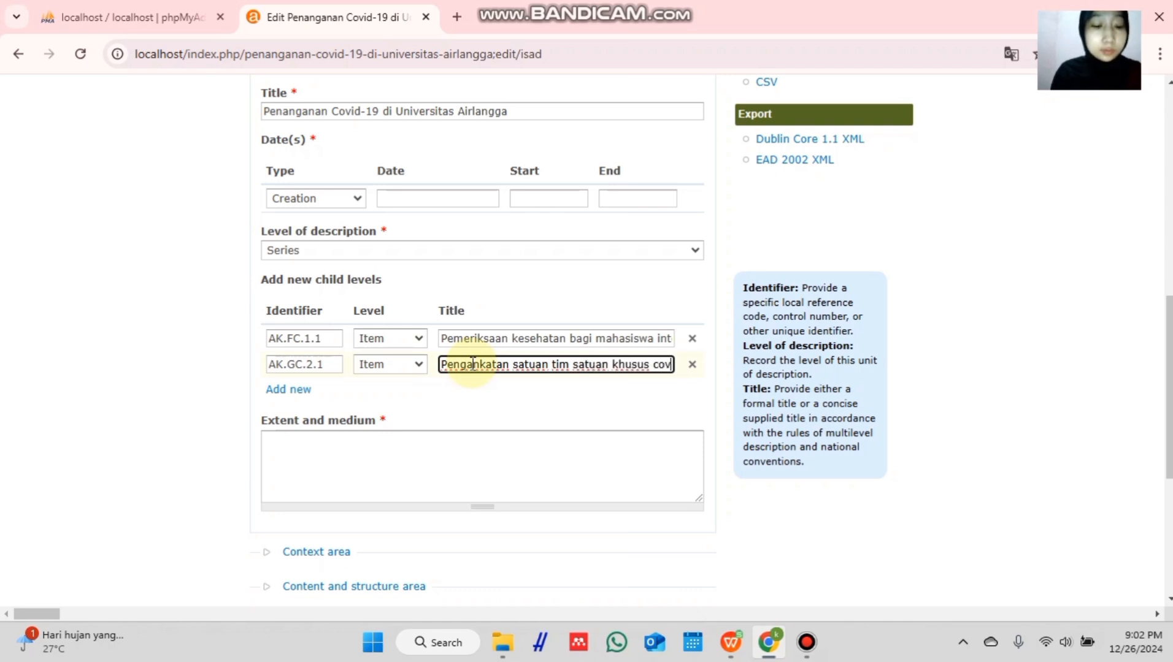
pyautogui.write('id-19')
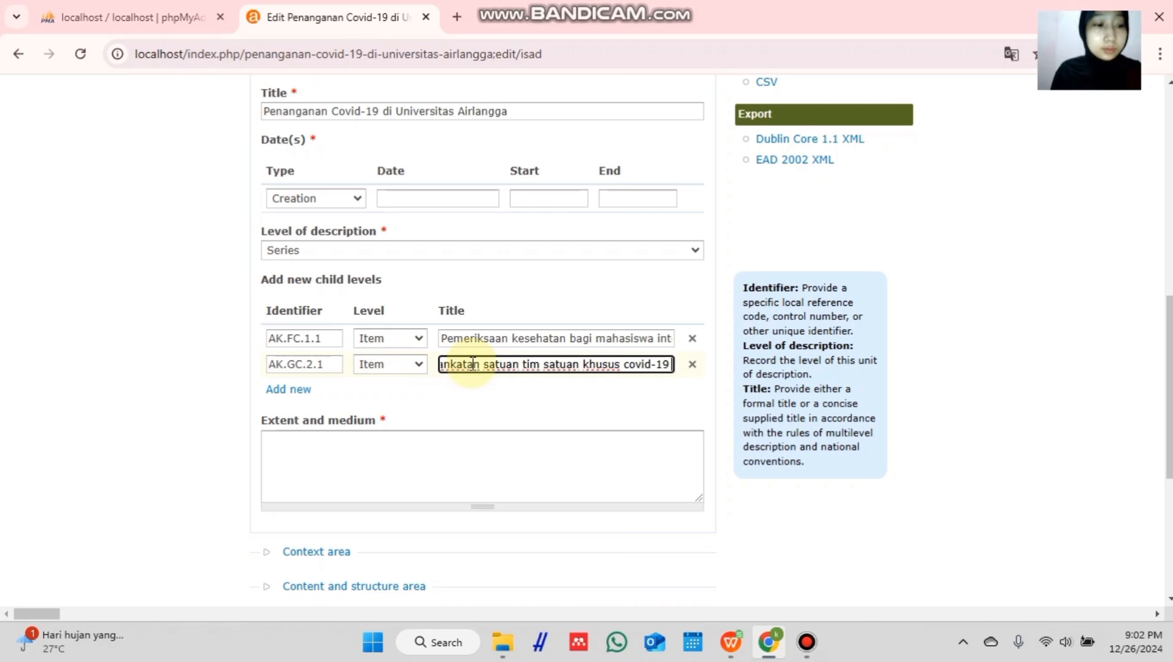
pyautogui.write(' Unive')
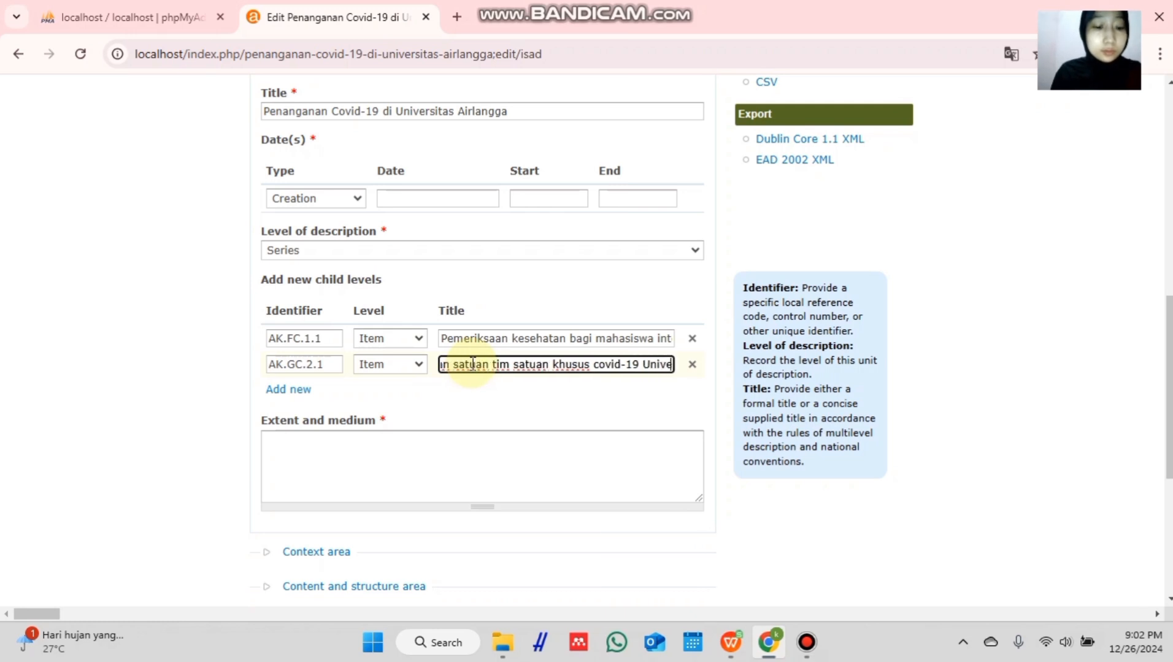
pyautogui.write('rsitas A')
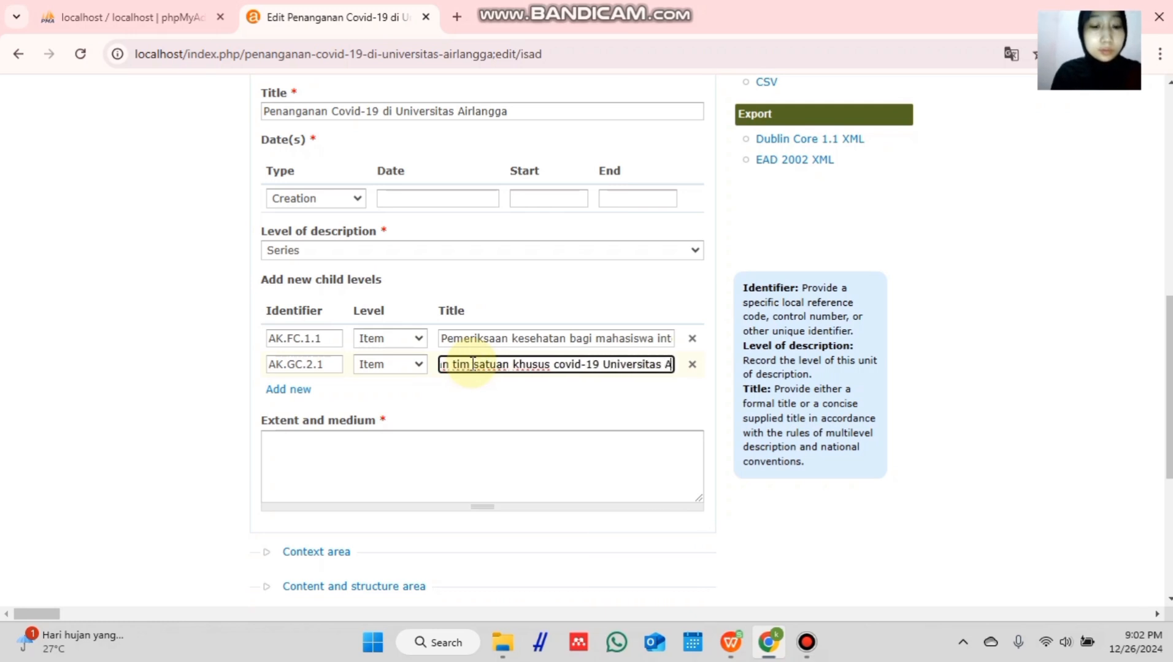
pyautogui.write('irlangga')
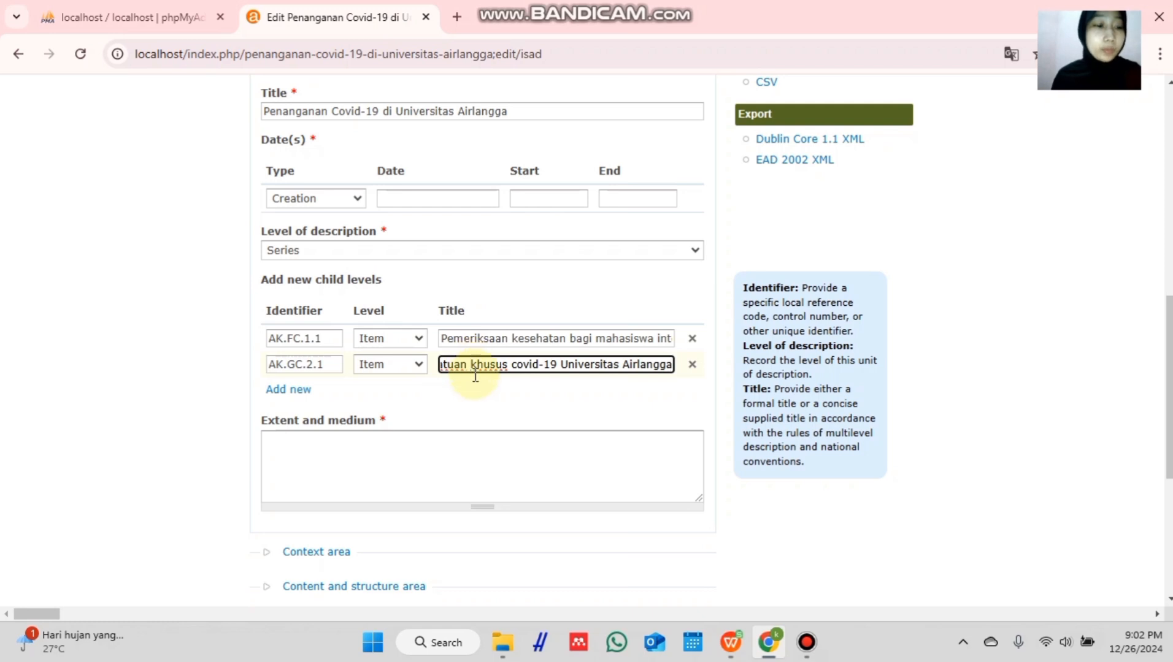
# - Save the updated Covid-19 series description
pyautogui.scroll(-1, 443, 405)
pyautogui.scroll(-5, 433, 359)
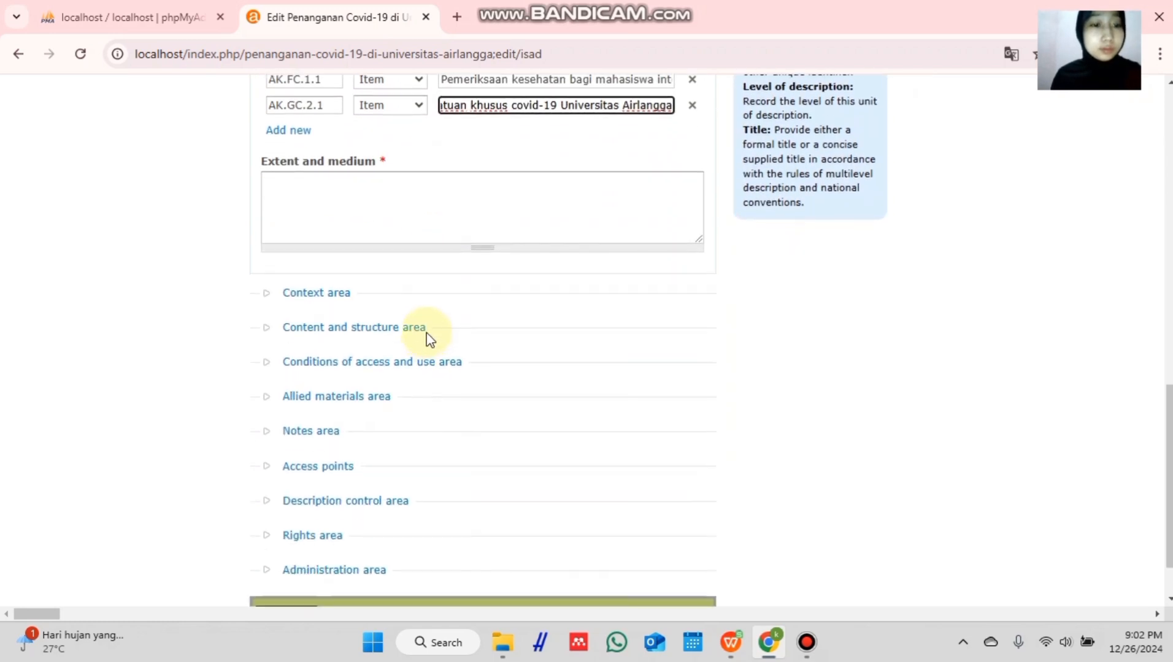
pyautogui.scroll(6, 461, 232)
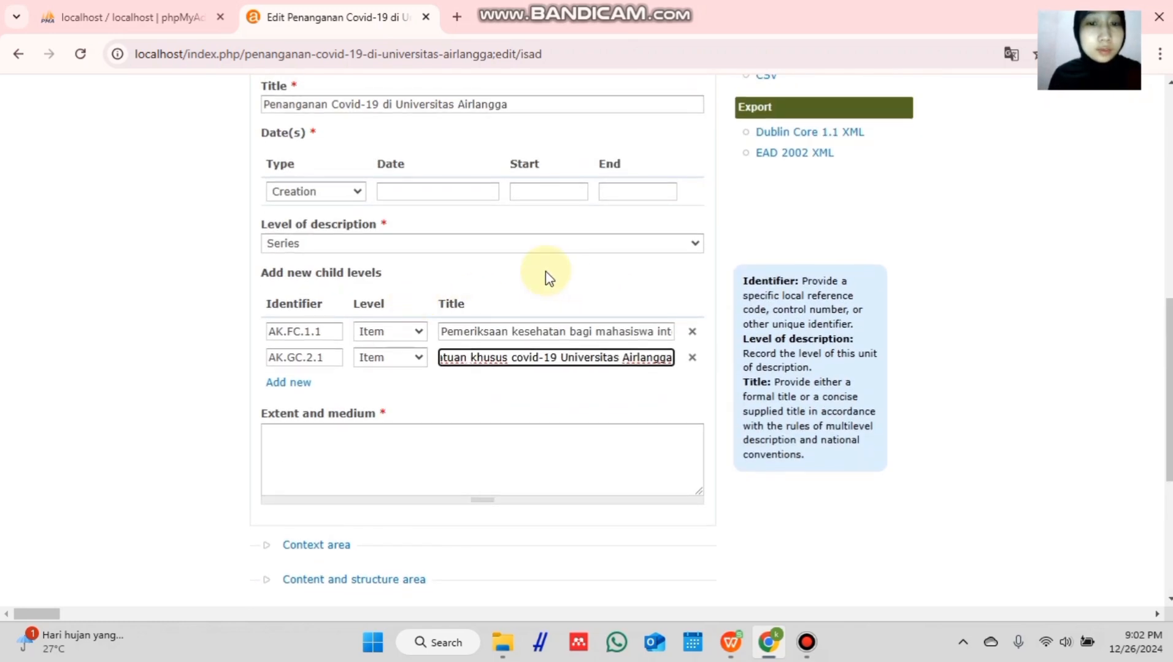
pyautogui.scroll(-6, 513, 471)
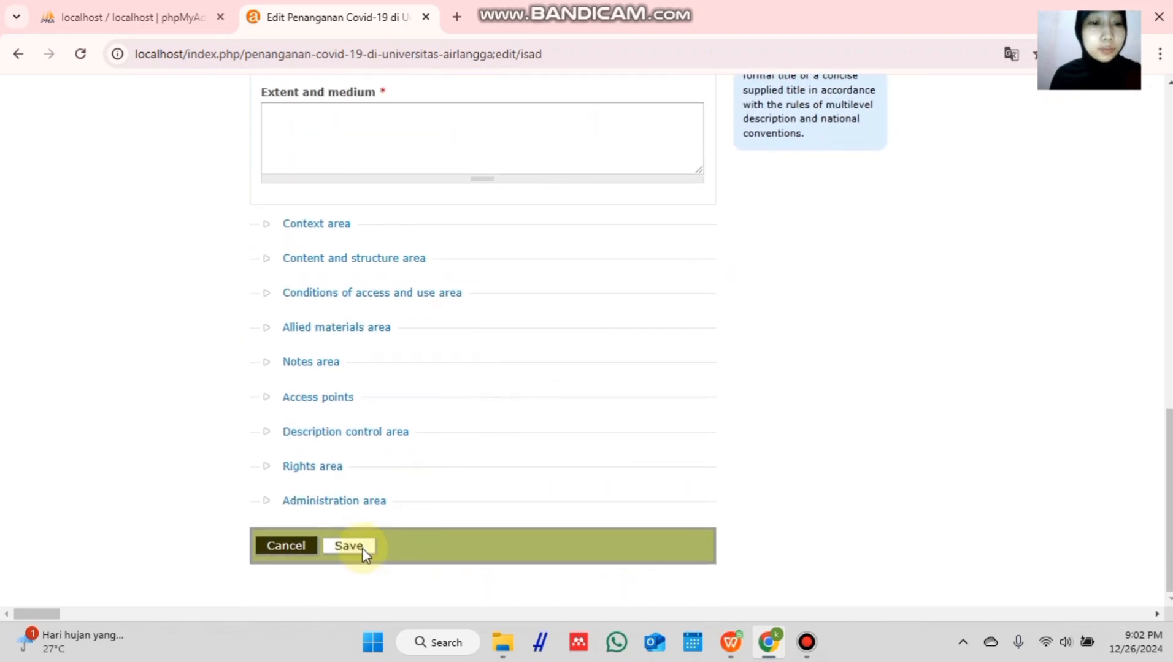
pyautogui.click(359, 546)
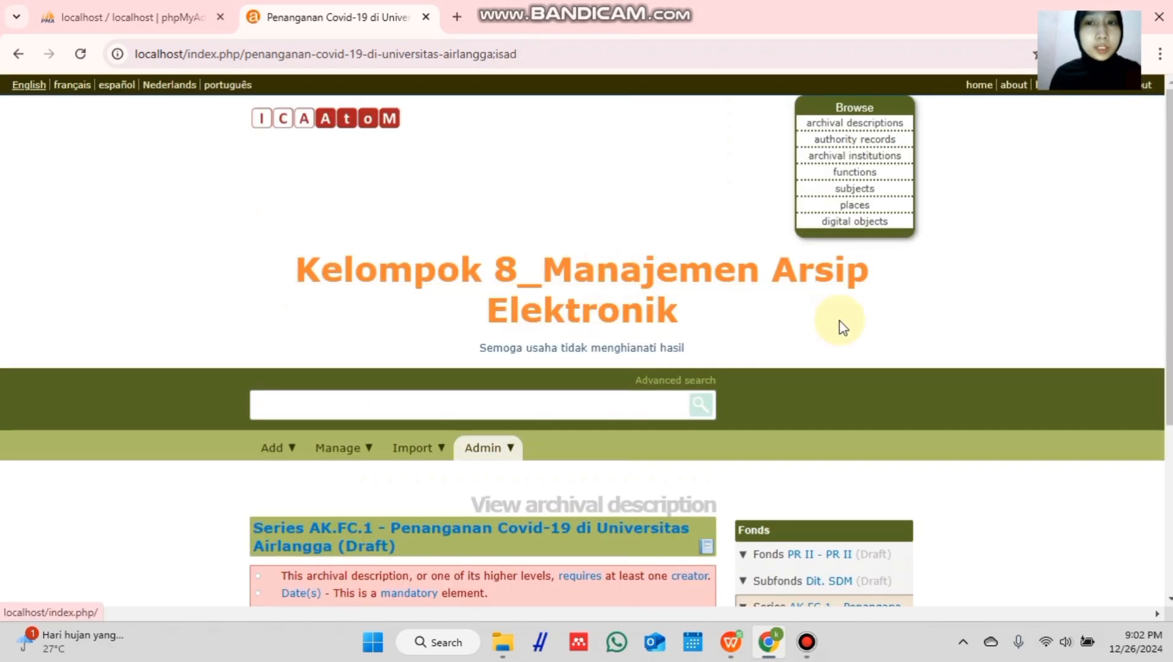
# - Scroll through the saved AK.FC.1 series draft description page
pyautogui.scroll(-2, 839, 321)
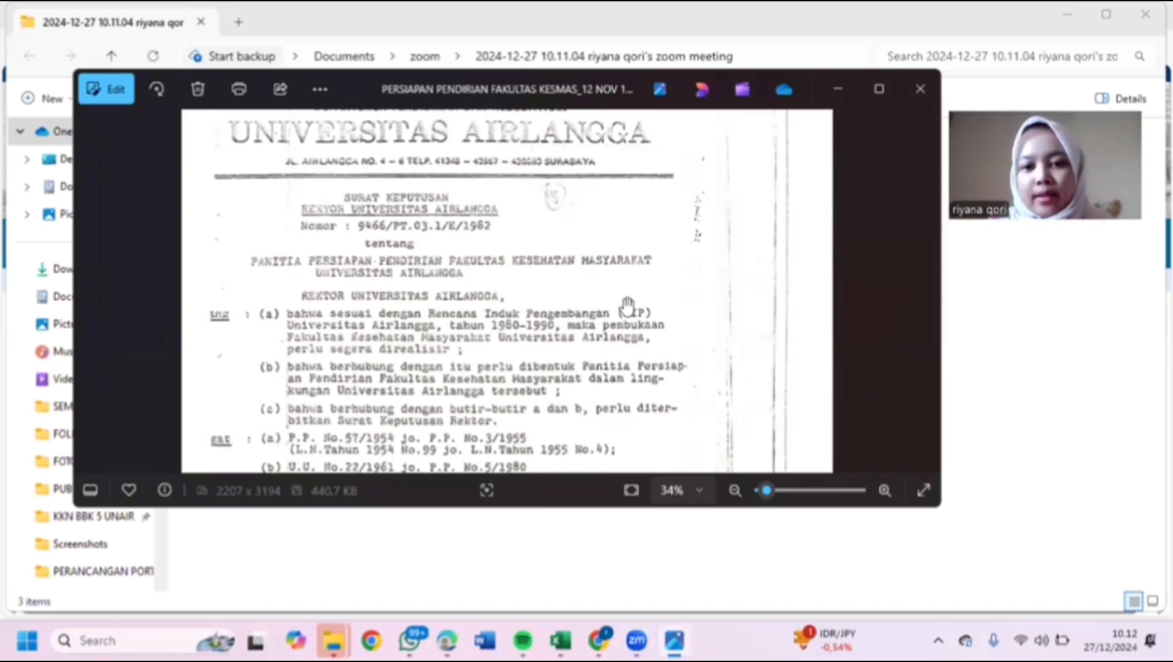
# - Zoom out on the scanned decree in Photos, then return to the AtoM browser window
pyautogui.scroll(-4, 631, 307)
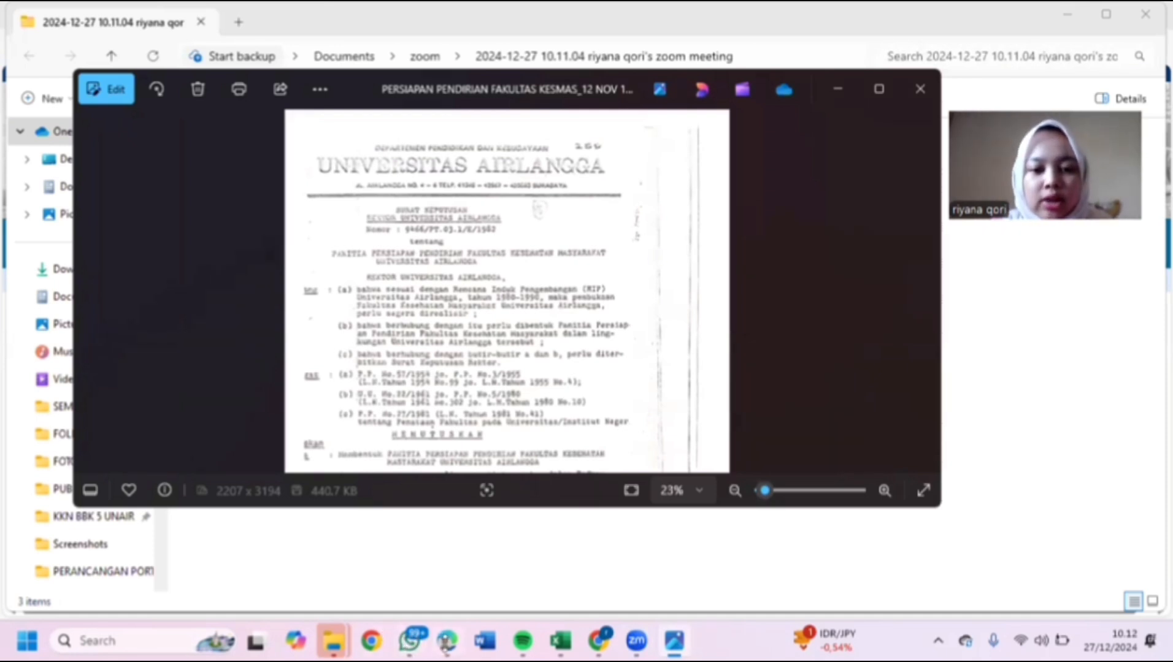
pyautogui.moveTo(445, 641)
pyautogui.click(437, 582)
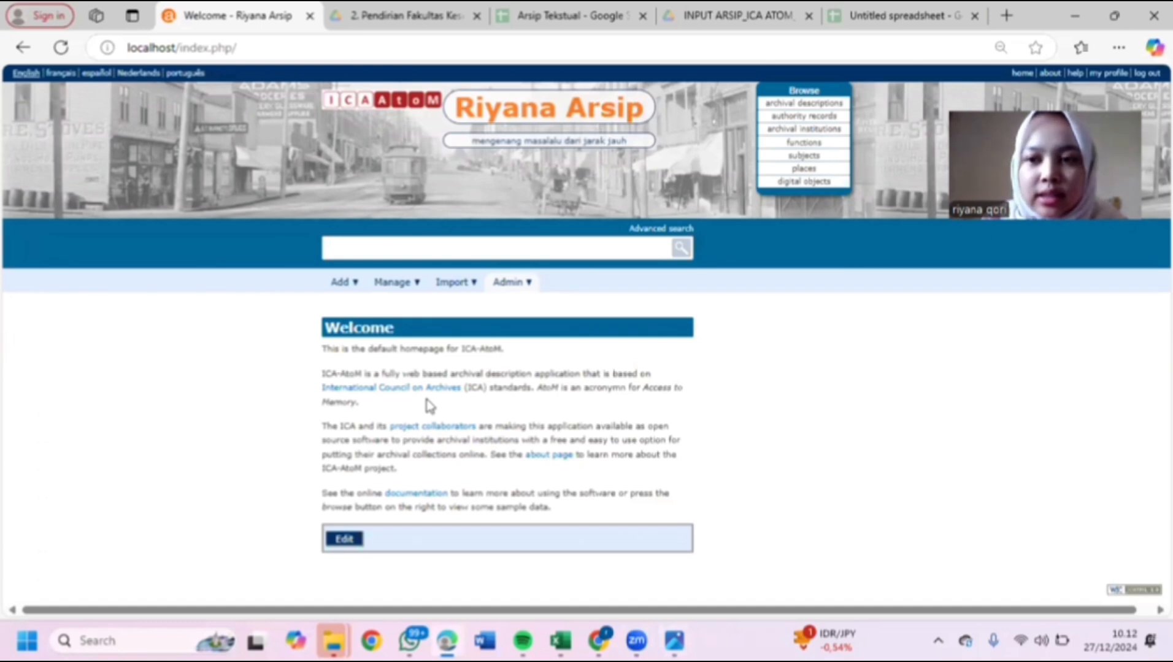
# - Start a new archival description and set its Identifier to HK.02
pyautogui.click(346, 288)
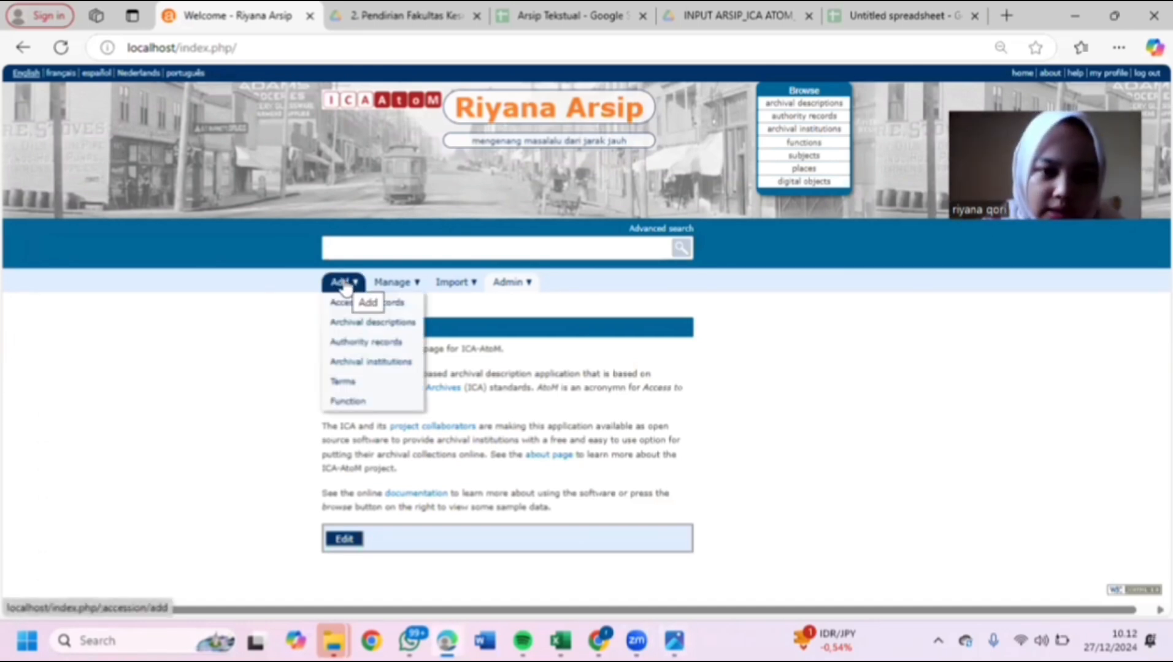
pyautogui.click(390, 331)
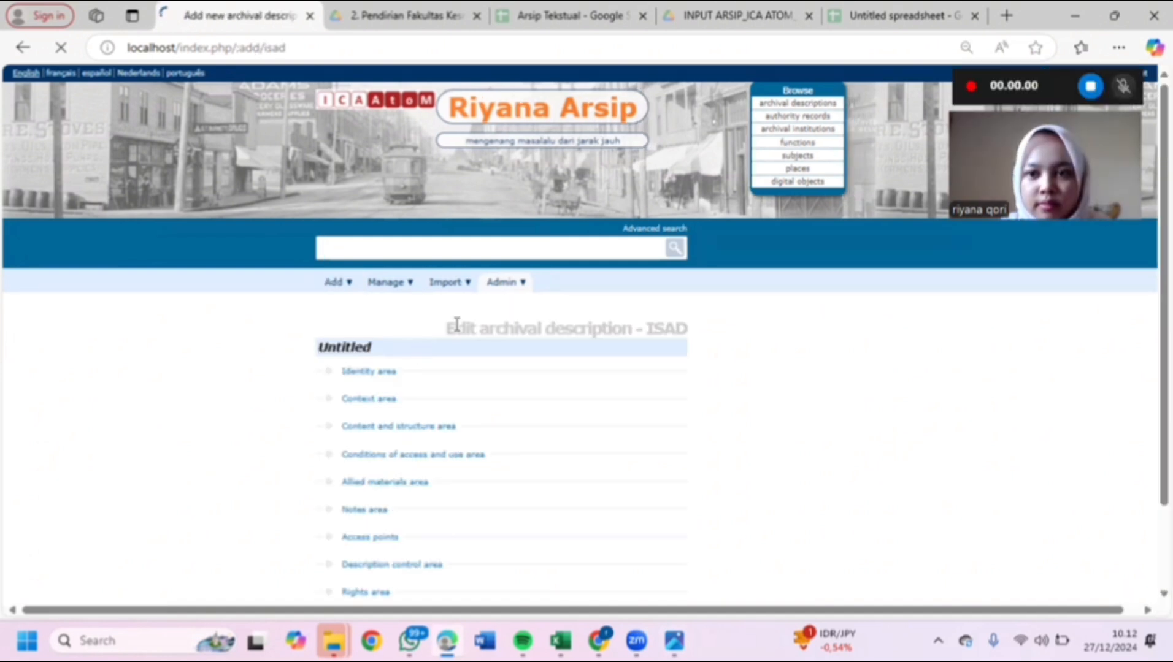
pyautogui.scroll(-1, 457, 324)
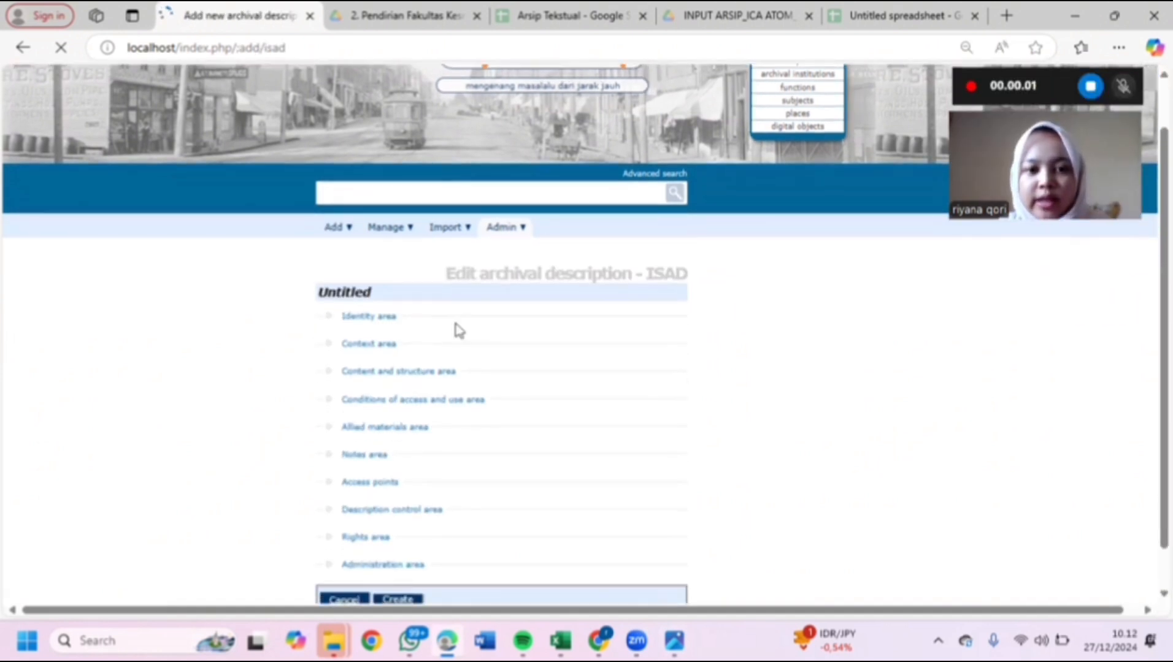
pyautogui.click(371, 317)
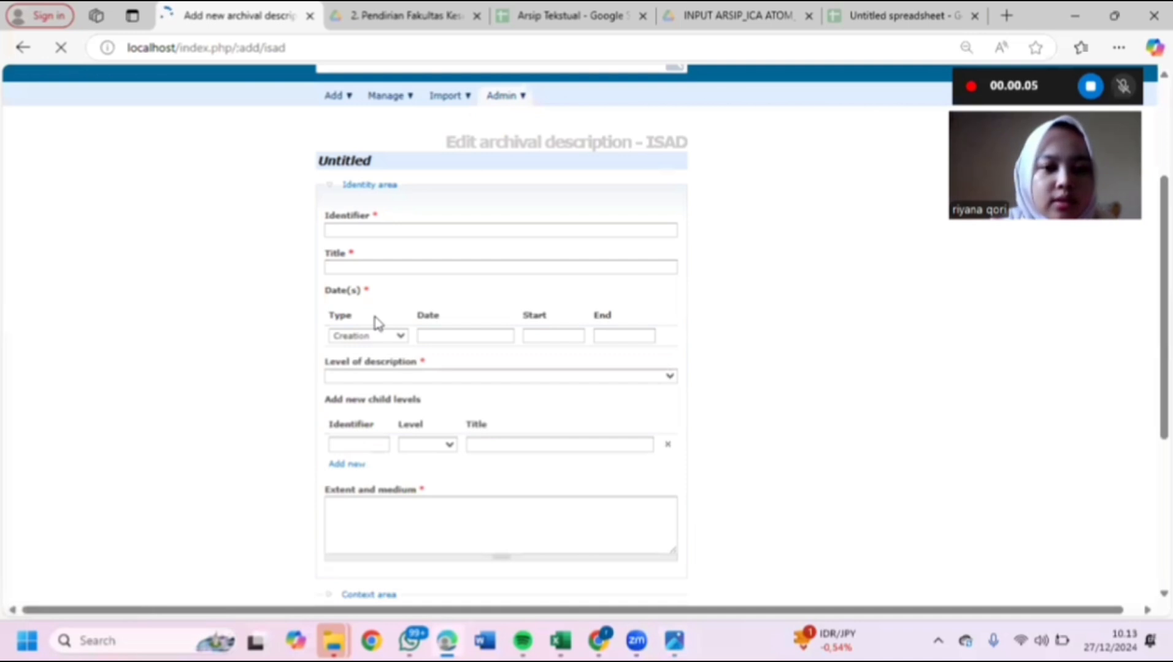
pyautogui.click(367, 231)
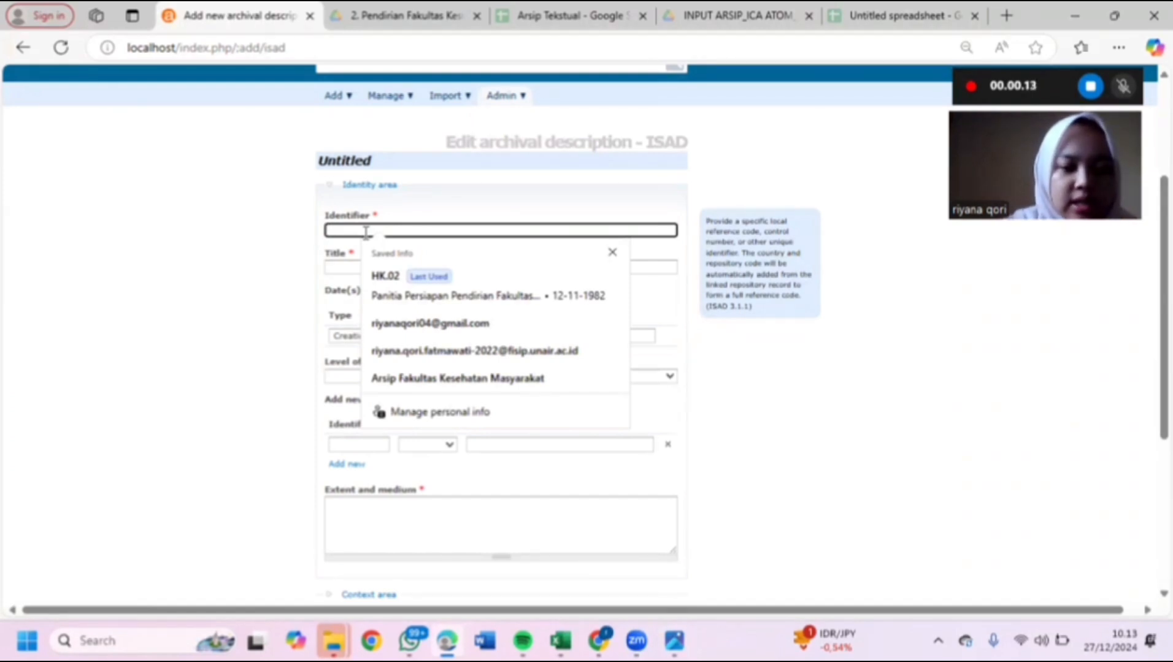
pyautogui.press('capslock')
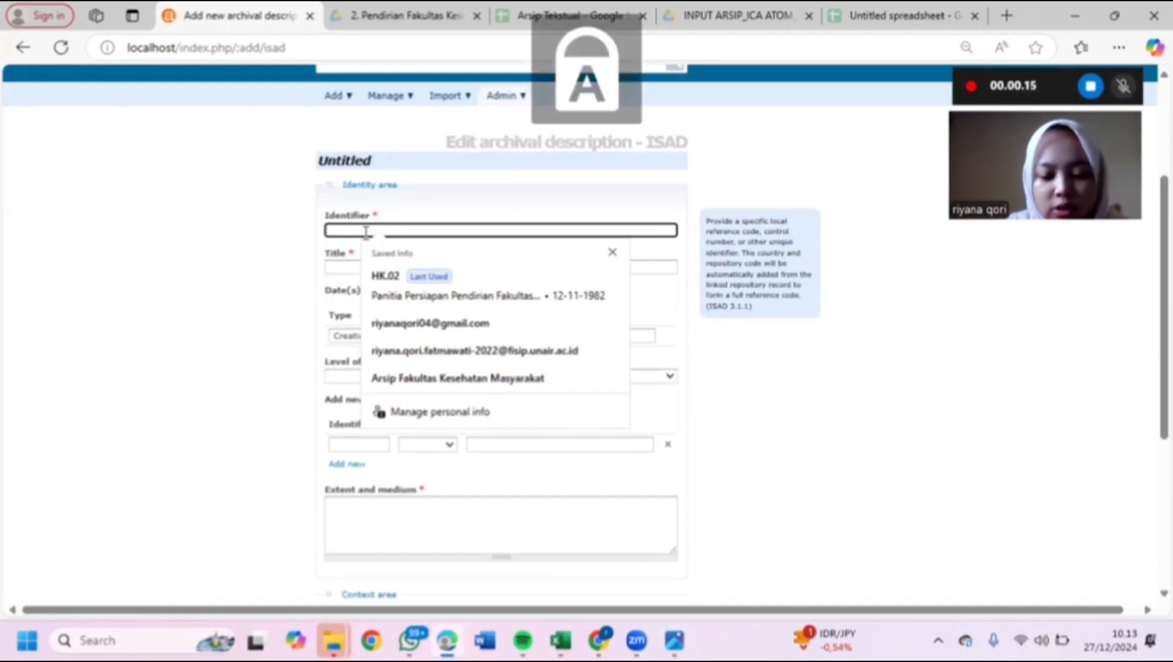
pyautogui.write('HK.02')
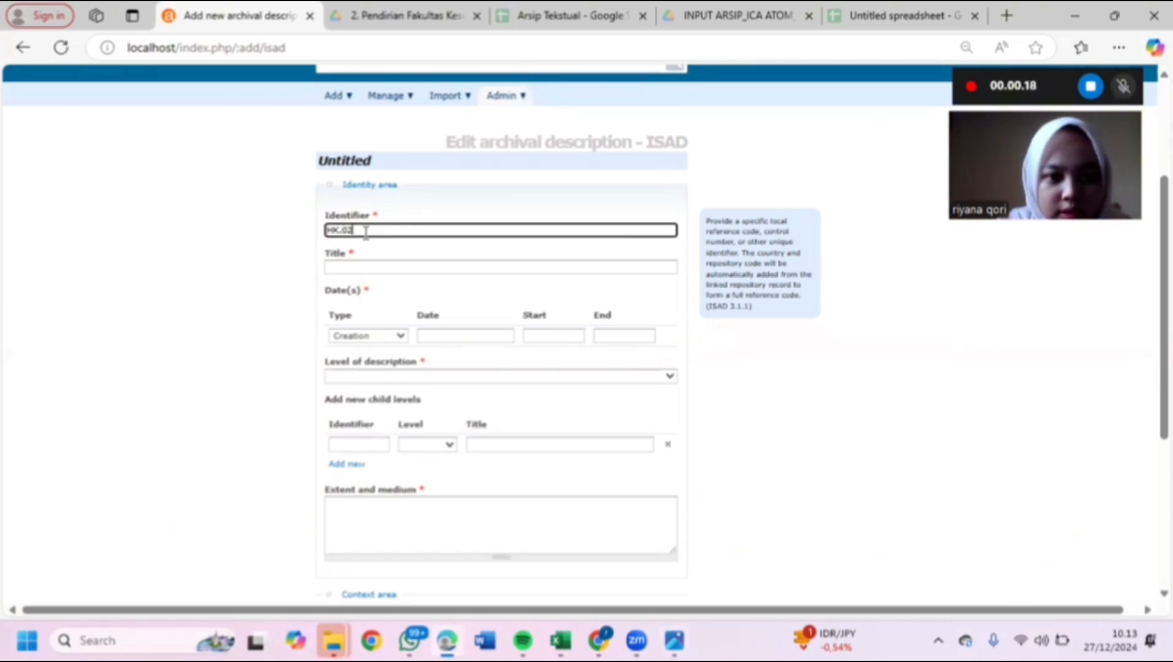
pyautogui.click(369, 269)
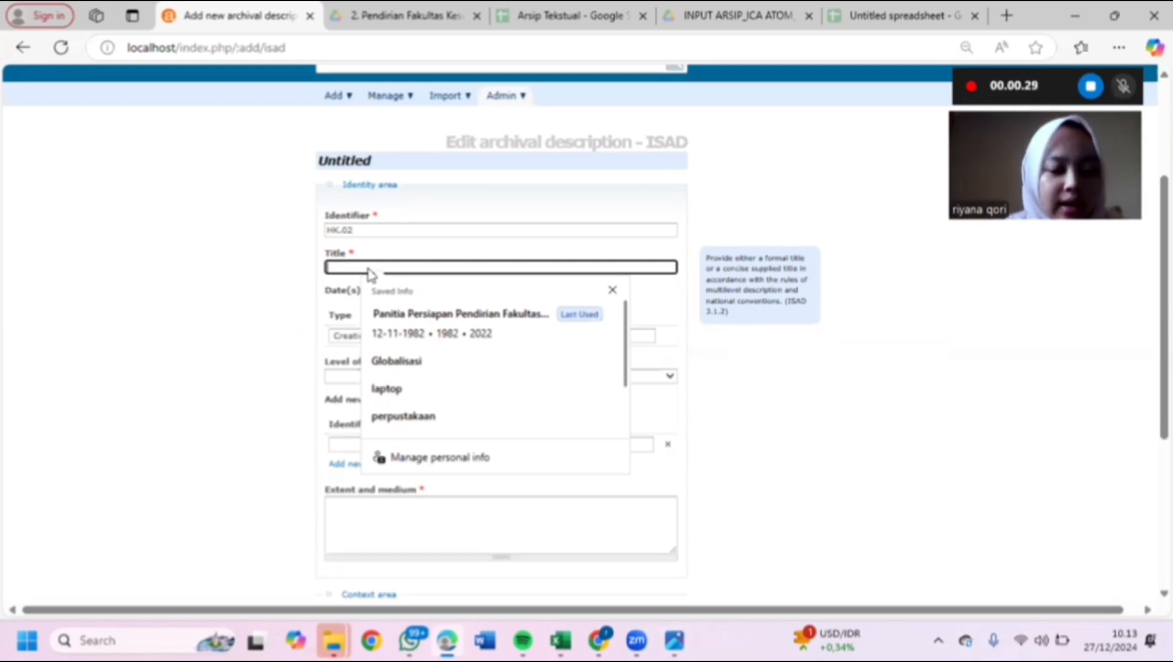
# - Type the title 'Panitia Persiapan Pendirian Fakultas Kesehatan Masyarakat Universitas Airlangga' with each word capitalised
pyautogui.press('capslock')
pyautogui.write('pA')
pyautogui.press('BackSpace')
pyautogui.press('BackSpace')
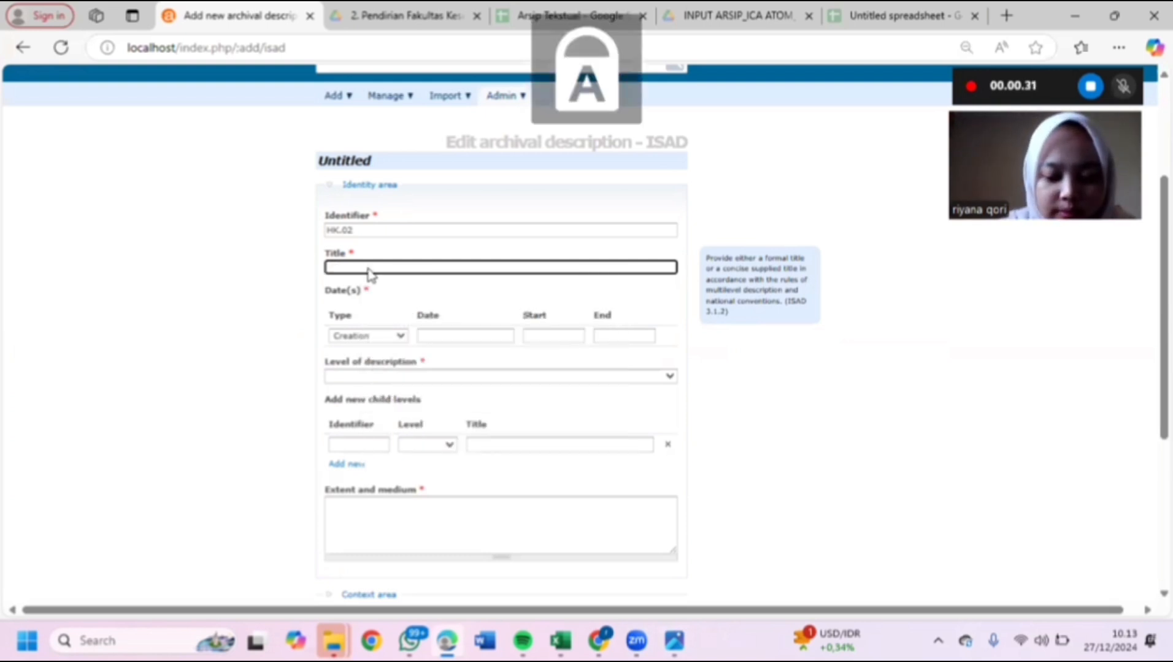
pyautogui.press('capslock')
pyautogui.write('Panitia')
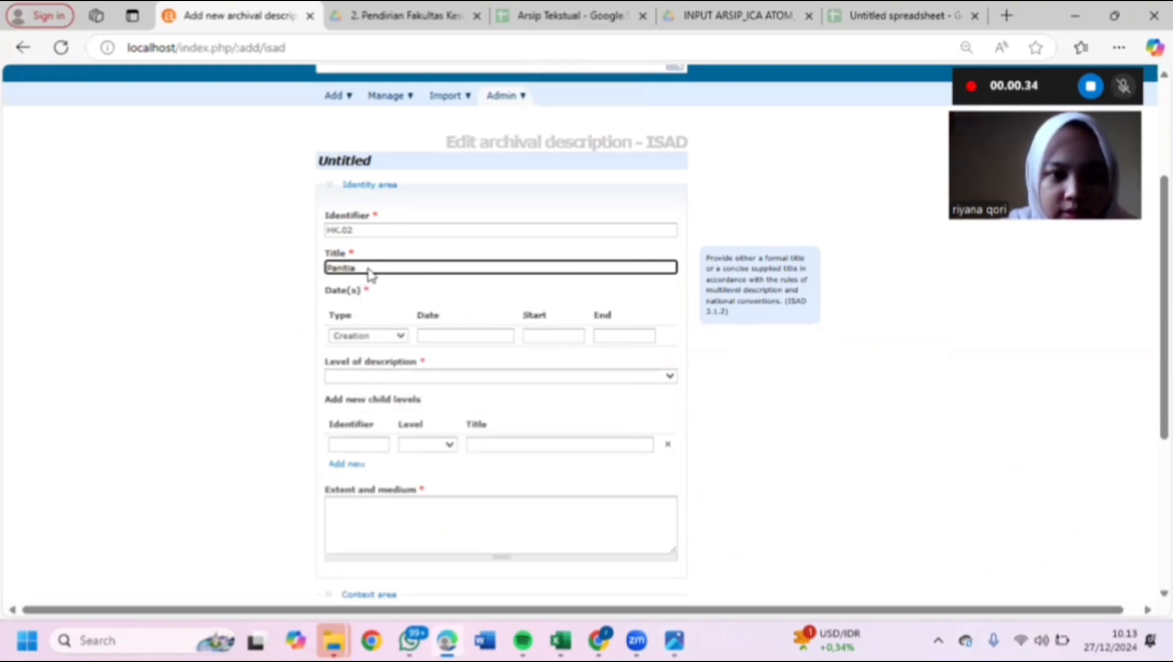
pyautogui.press('capslock')
pyautogui.write('P')
pyautogui.press('capslock')
pyautogui.write('ensia')
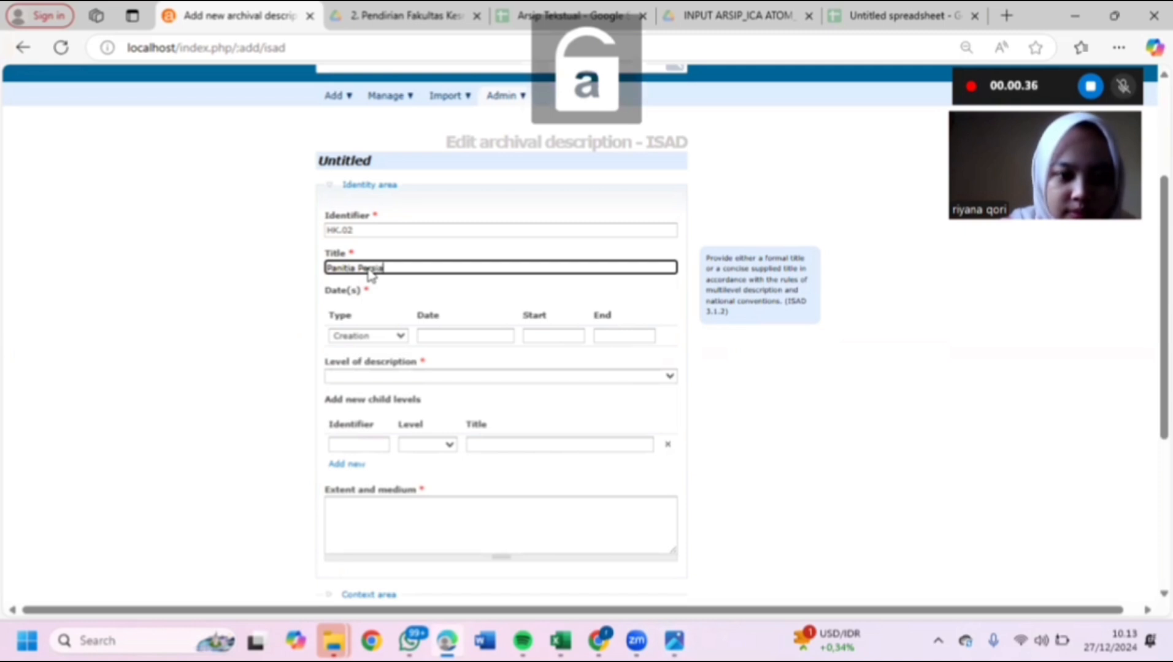
pyautogui.write('pan')
pyautogui.press('capslock')
pyautogui.write('P')
pyautogui.press('capslock')
pyautogui.write('endirian')
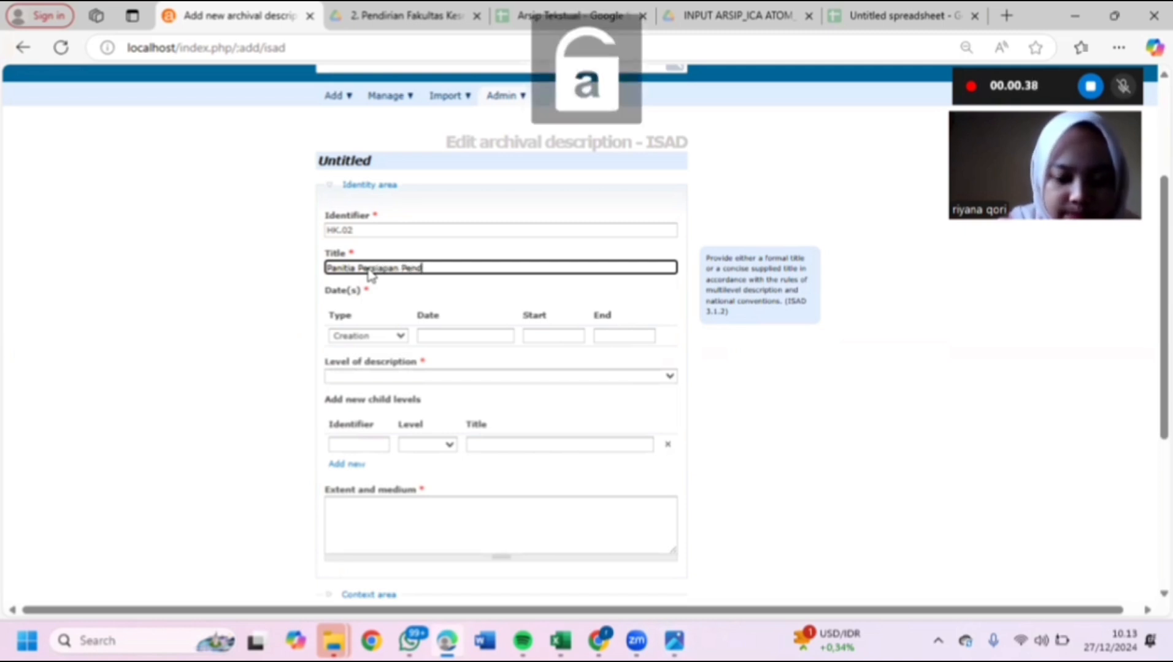
pyautogui.press('capslock')
pyautogui.write('G')
pyautogui.press('capslock')
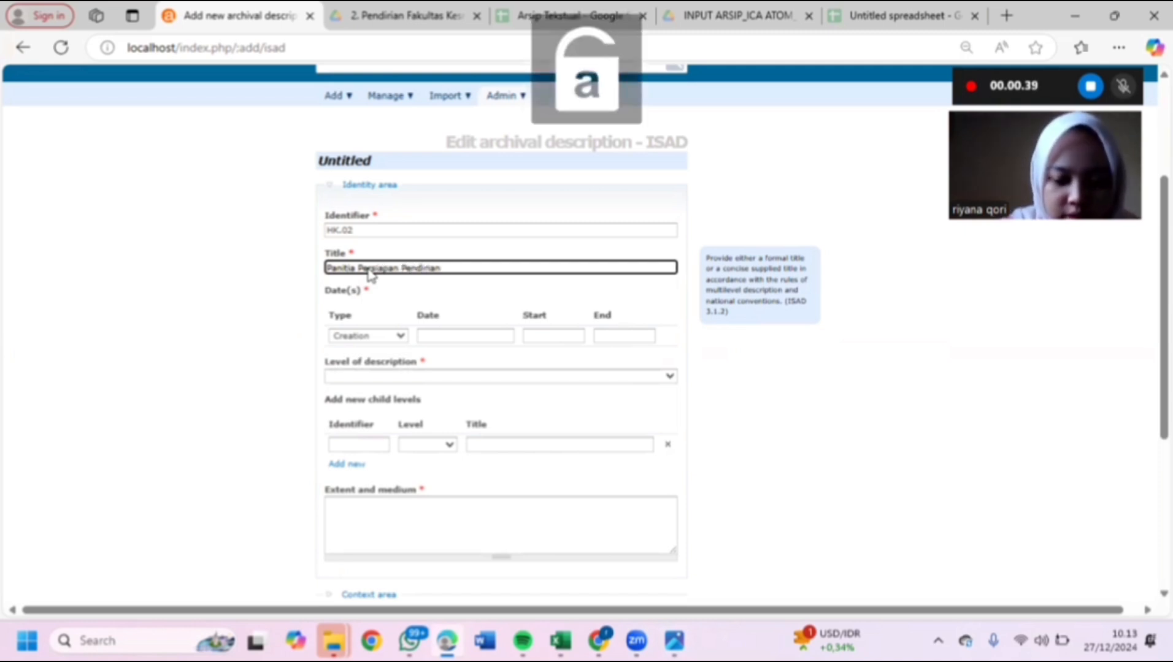
pyautogui.press('capslock')
pyautogui.write('F')
pyautogui.press('capslock')
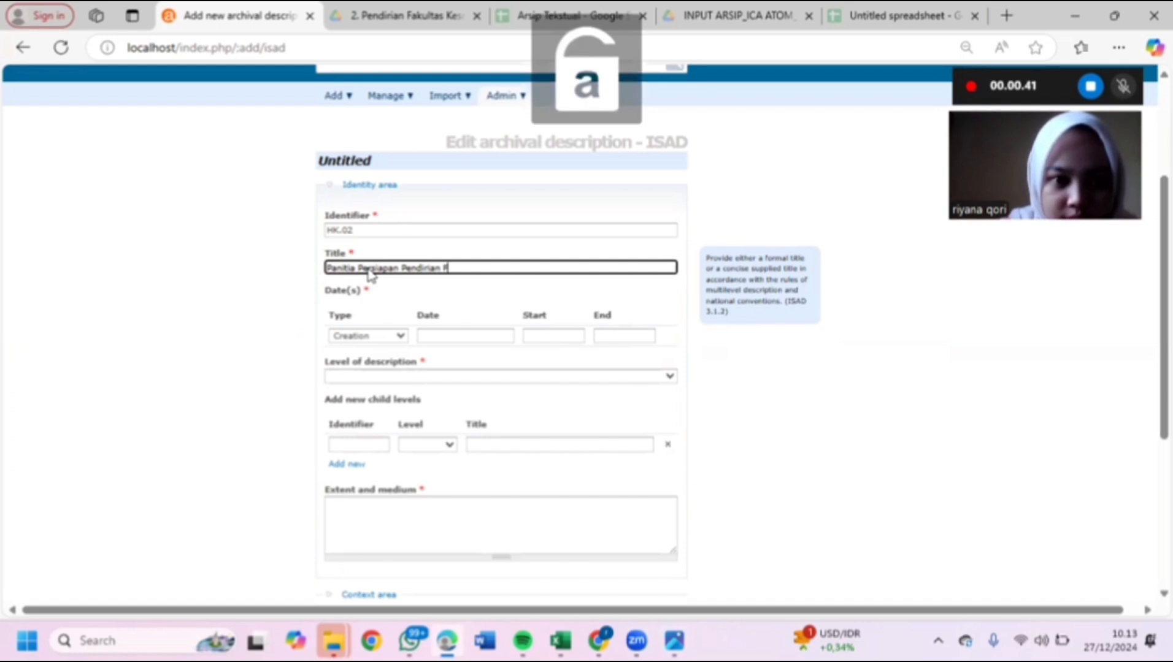
pyautogui.write('akultas')
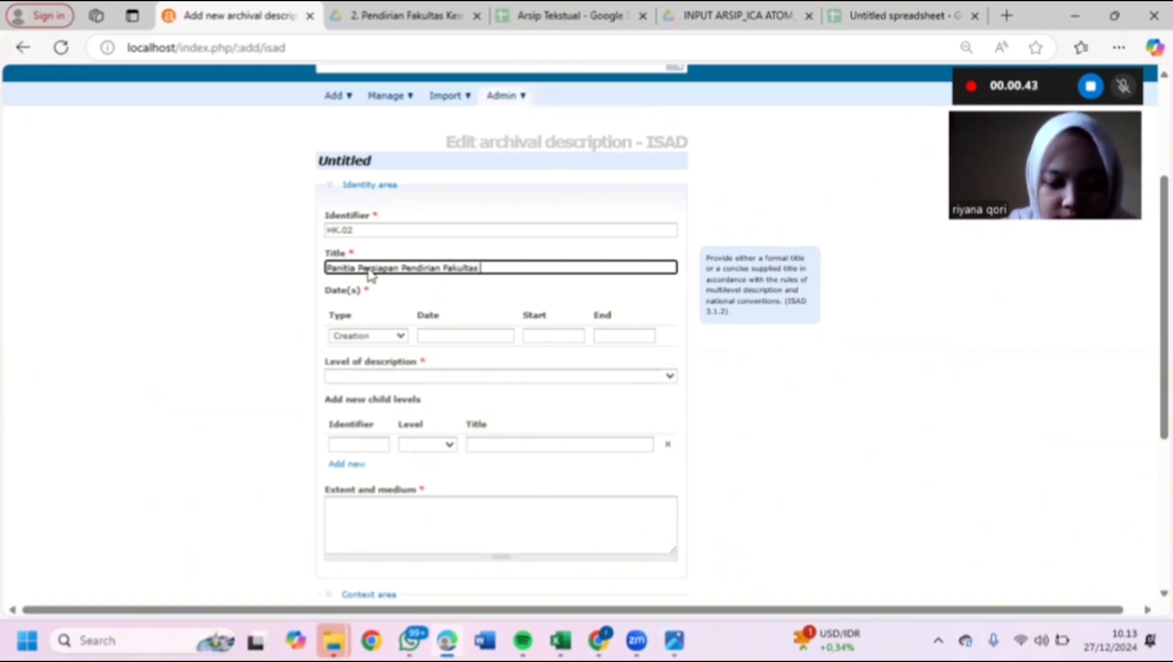
pyautogui.press('capslock')
pyautogui.write('K')
pyautogui.press('capslock')
pyautogui.write('esehatan')
pyautogui.press('capslock')
pyautogui.write('M')
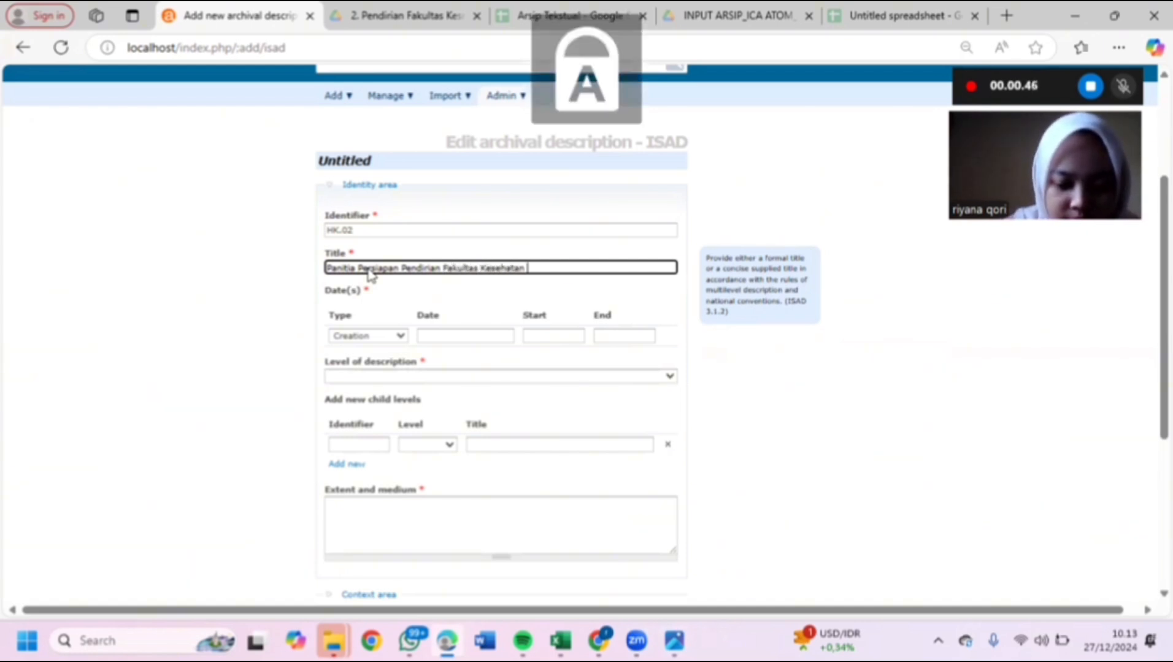
pyautogui.press('capslock')
pyautogui.write('asyarakat')
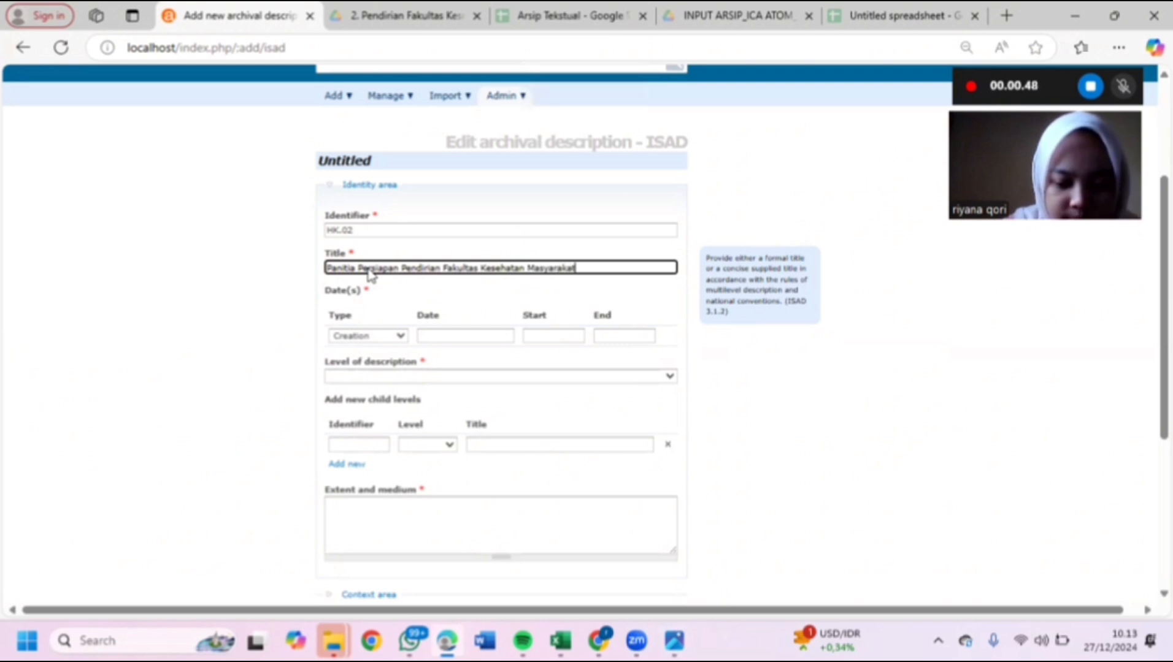
pyautogui.press('capslock')
pyautogui.write('U')
pyautogui.press('capslock')
pyautogui.write('niversitas')
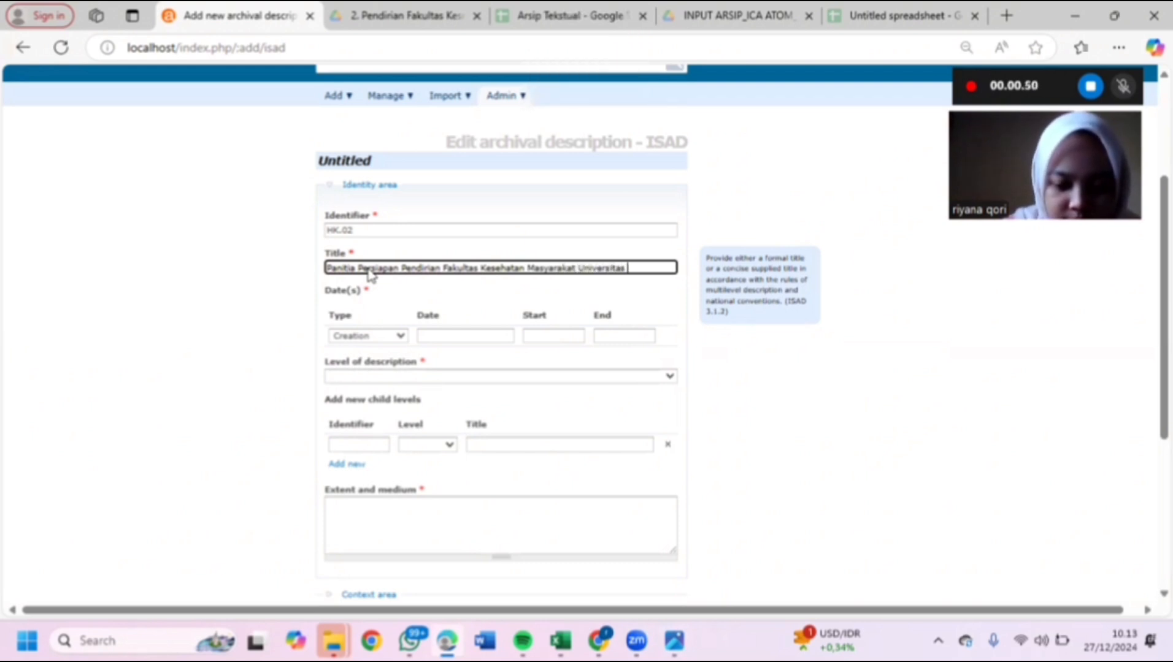
pyautogui.press('capslock')
pyautogui.write('A')
pyautogui.press('capslock')
pyautogui.write('irlangga')
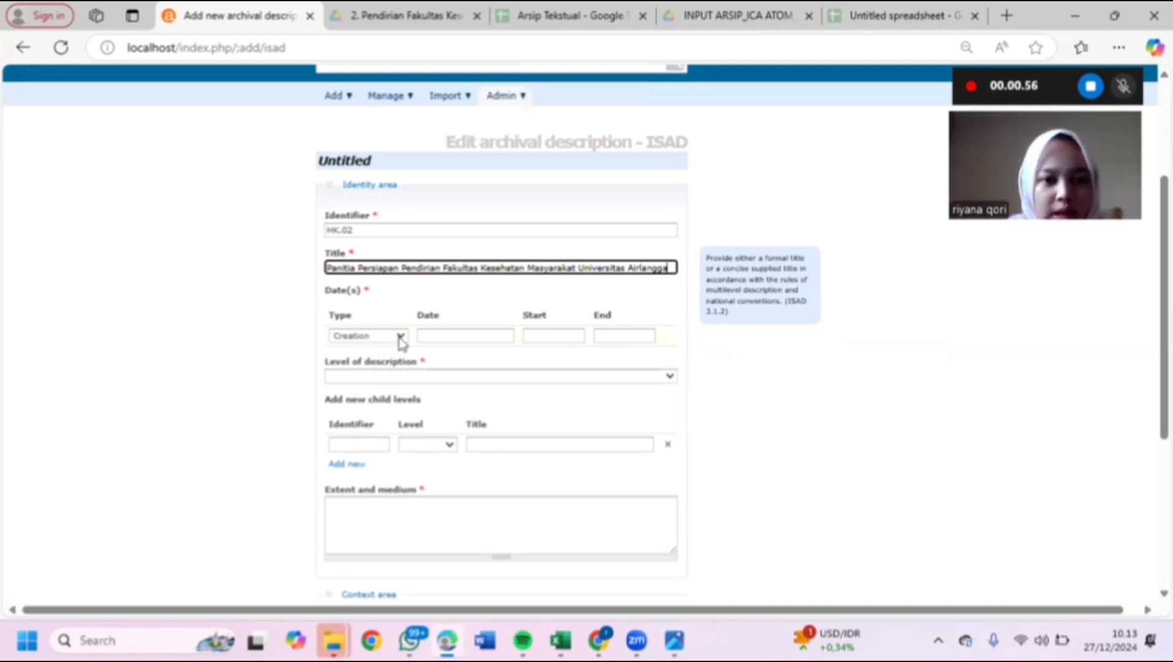
# - Enter creation date 12-11-1982 with start year 1982 and end year 2022
pyautogui.click(451, 338)
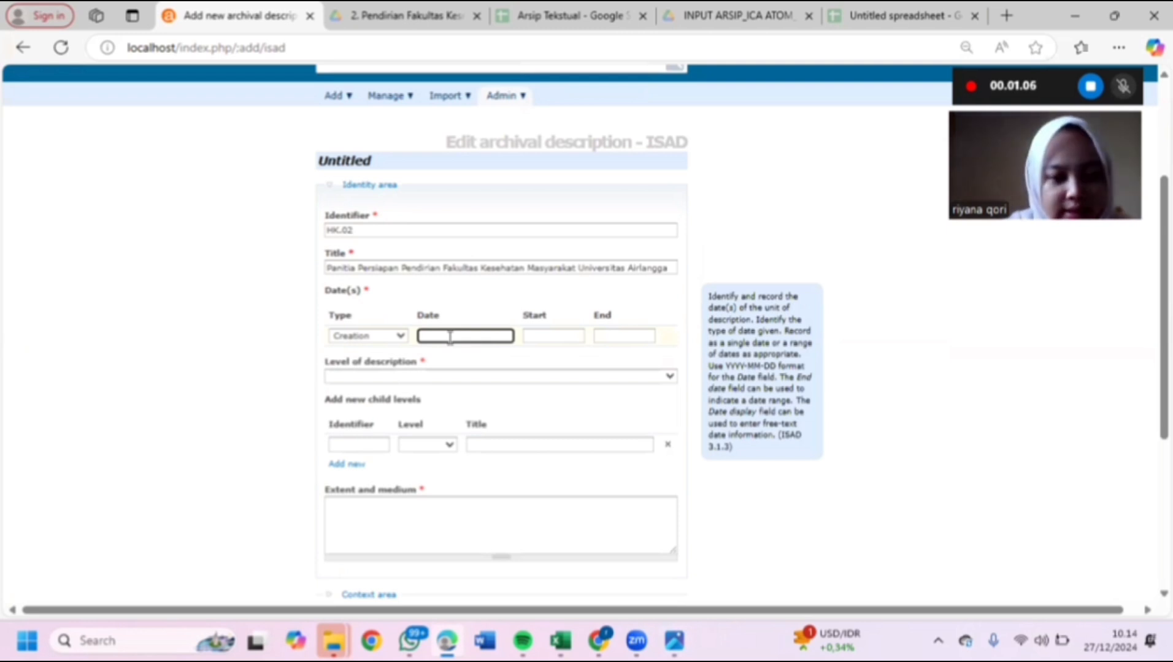
pyautogui.write('12')
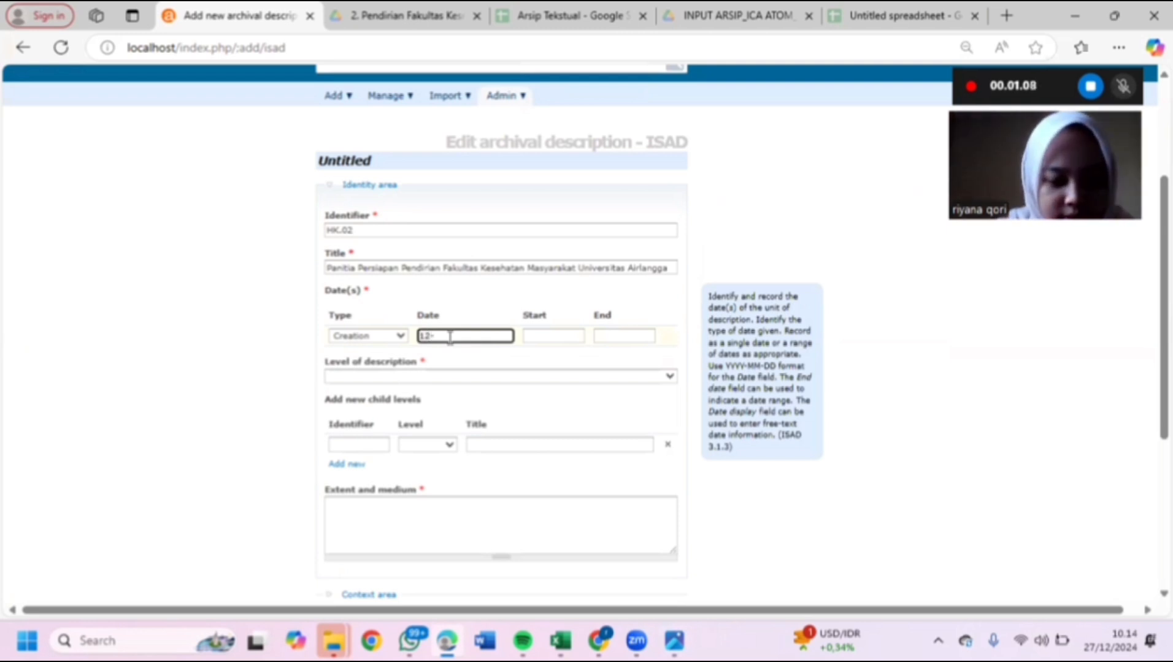
pyautogui.write('-2')
pyautogui.press('BackSpace')
pyautogui.write('11')
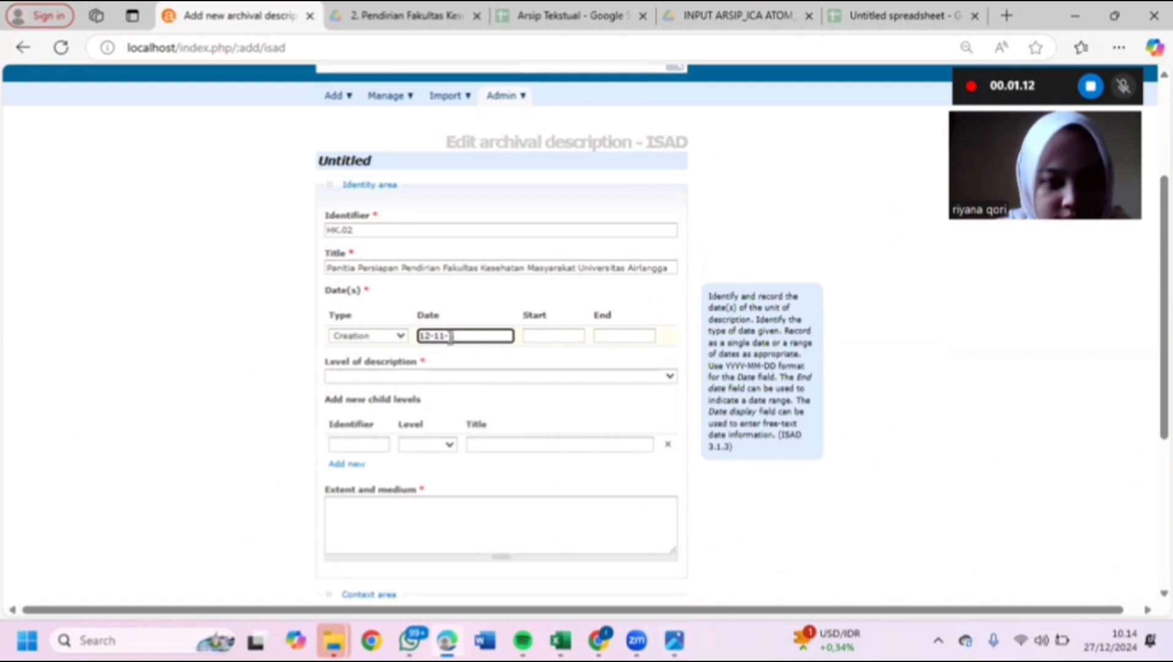
pyautogui.write('-1982')
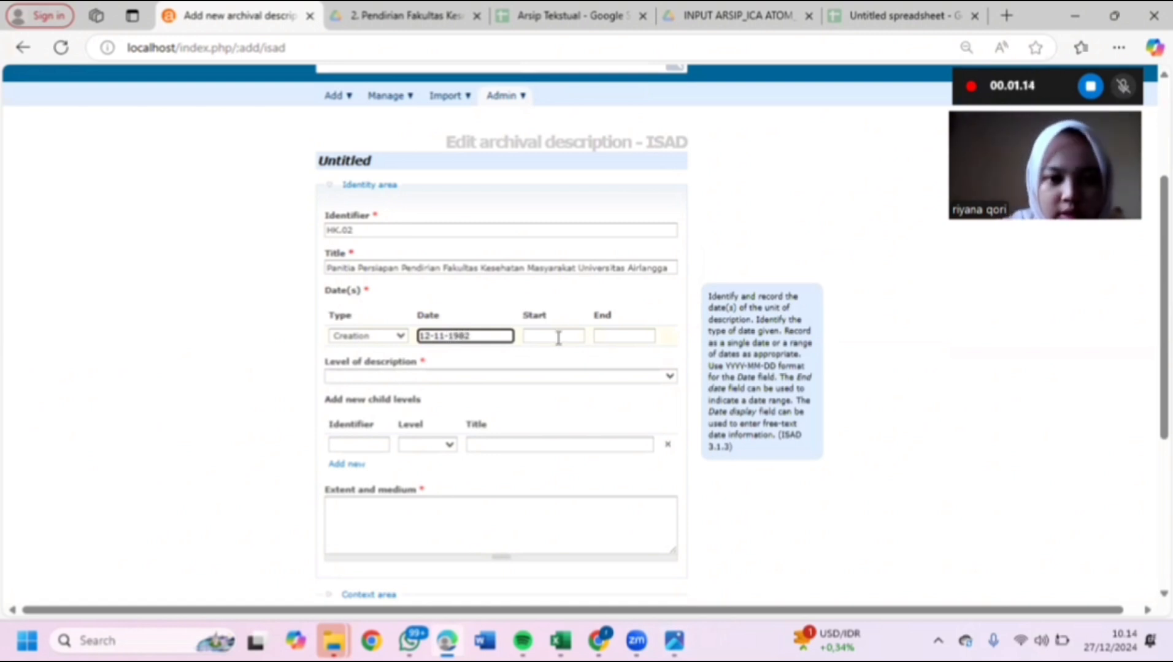
pyautogui.click(556, 336)
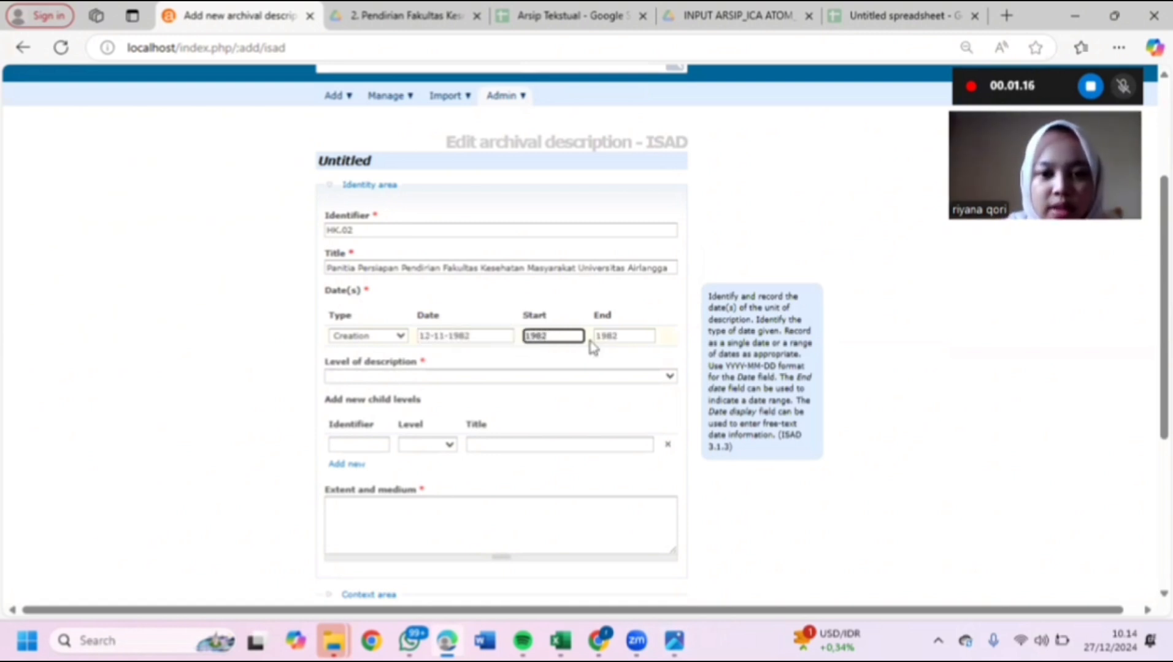
pyautogui.click(619, 339)
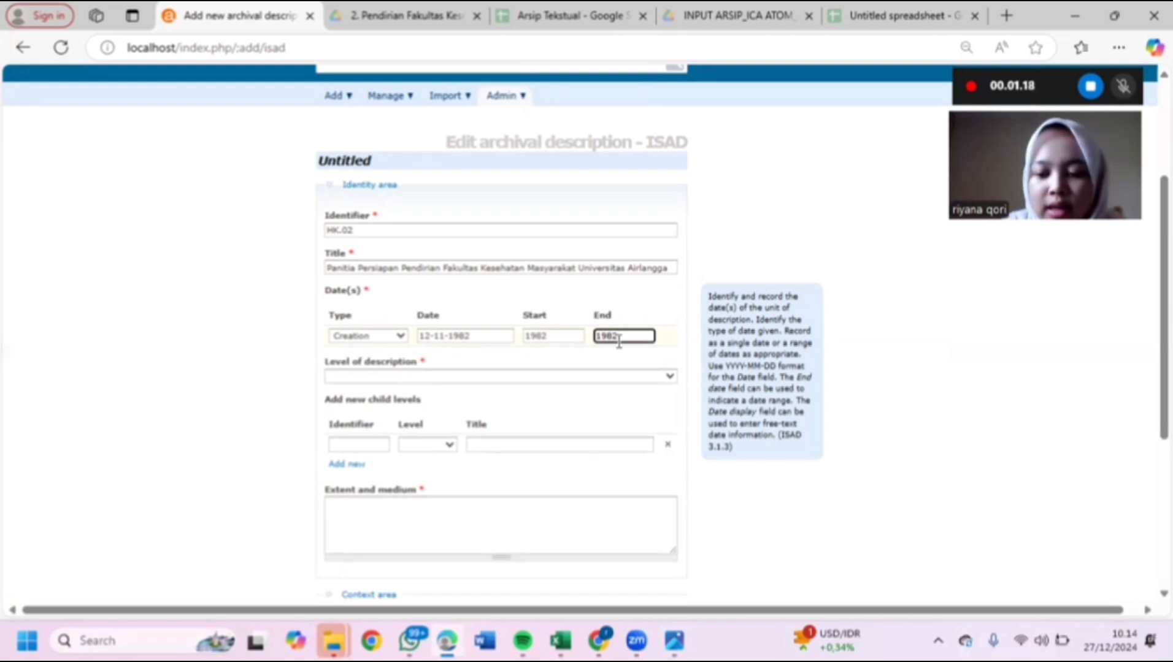
pyautogui.press('BackSpace')
pyautogui.press('BackSpace')
pyautogui.press('BackSpace')
pyautogui.press('BackSpace')
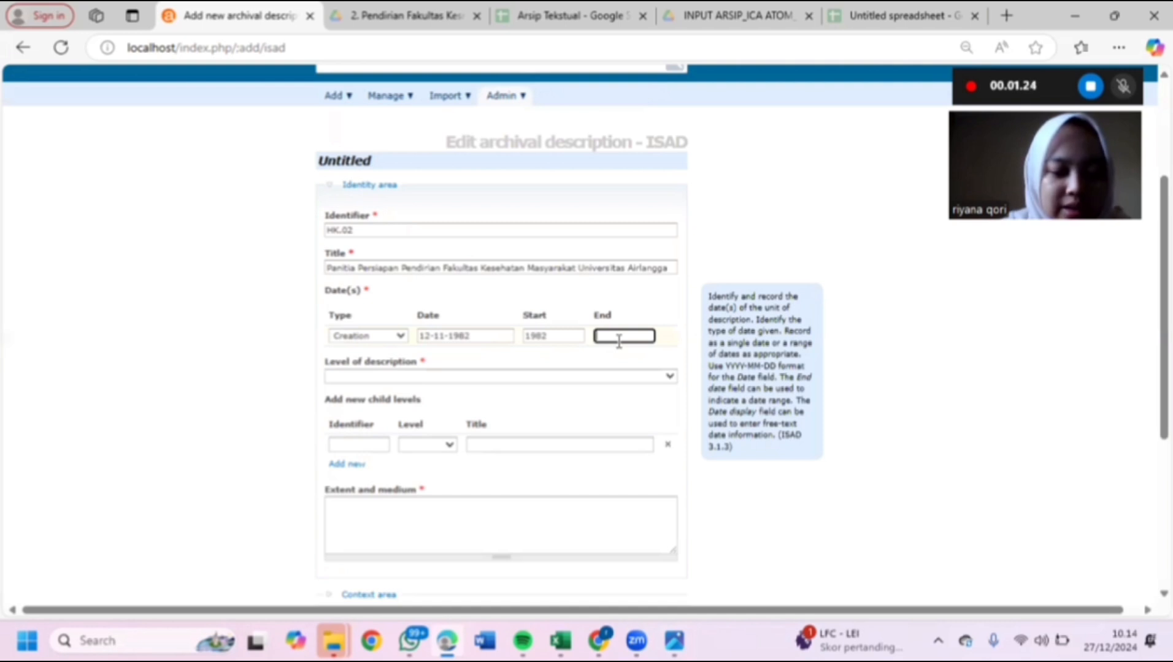
pyautogui.write('2022')
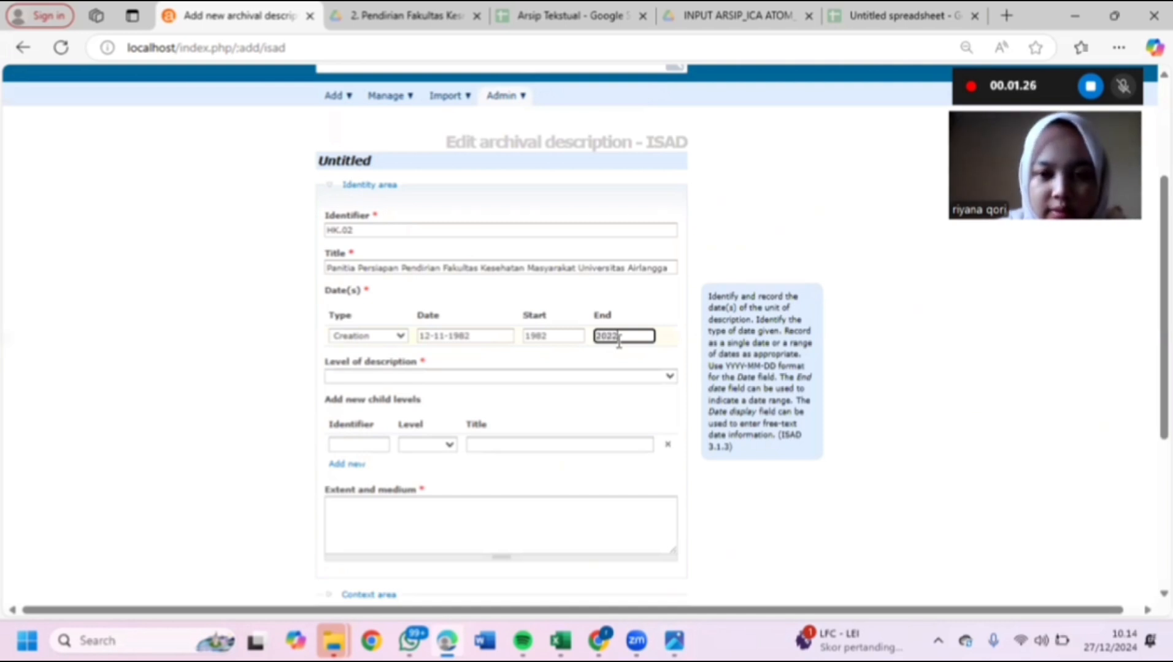
# - Set level of description to Fonds and extent and medium to '1 lembar terpotong'
pyautogui.click(440, 378)
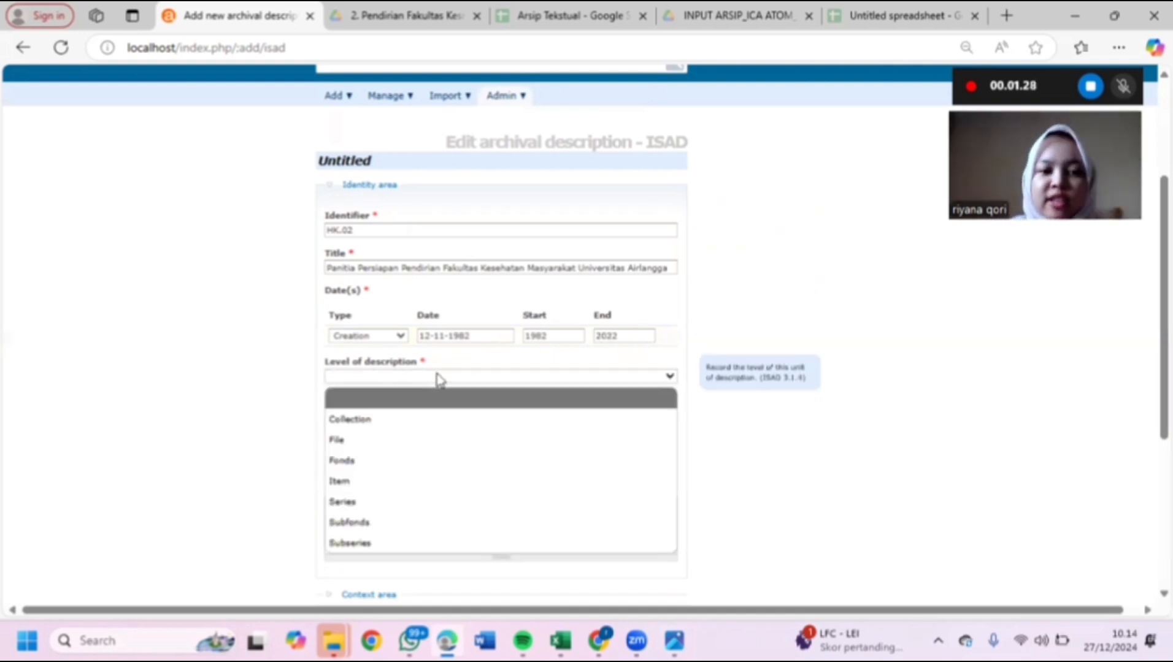
pyautogui.click(422, 467)
pyautogui.scroll(-1, 425, 472)
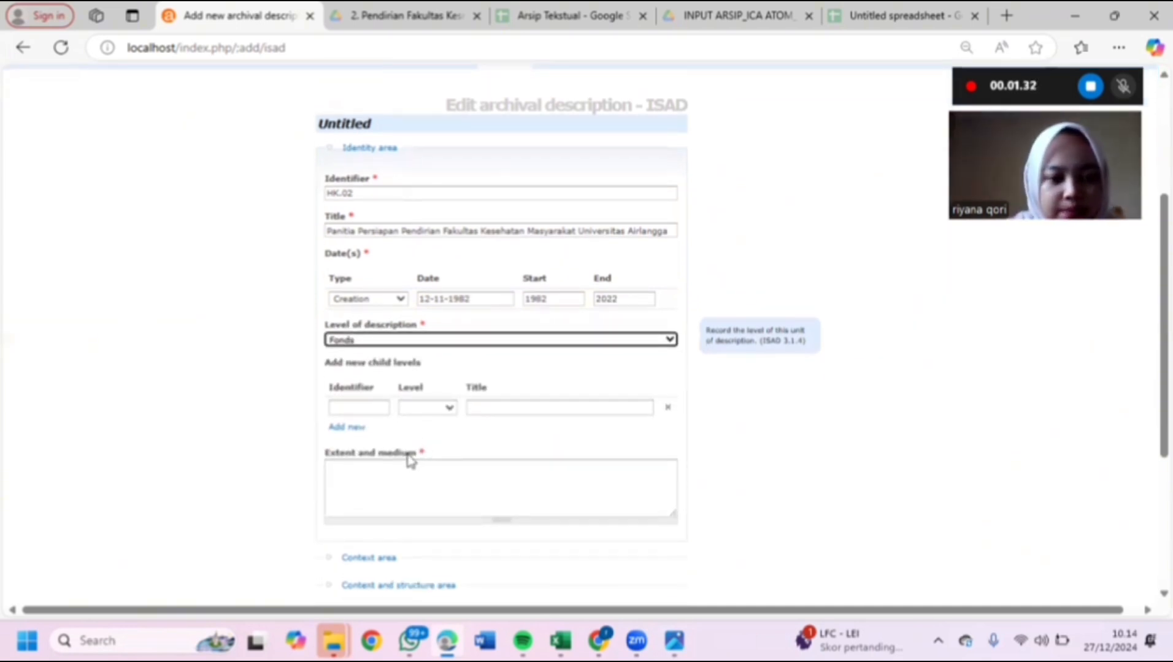
pyautogui.scroll(-2, 406, 384)
pyautogui.click(400, 371)
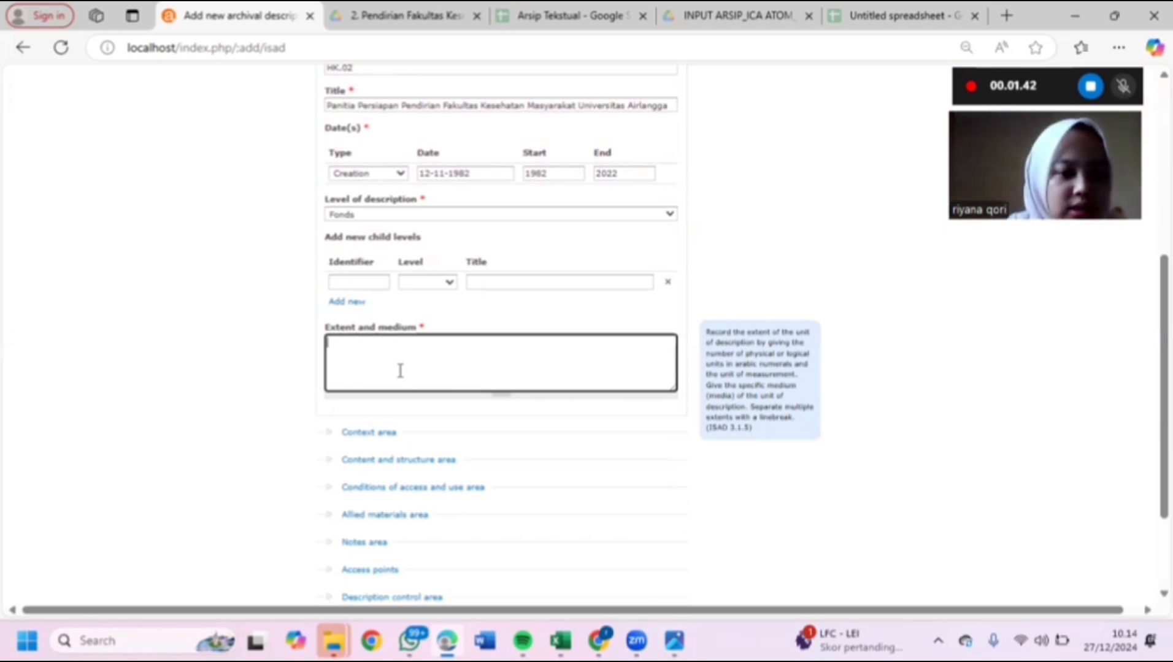
pyautogui.write('1')
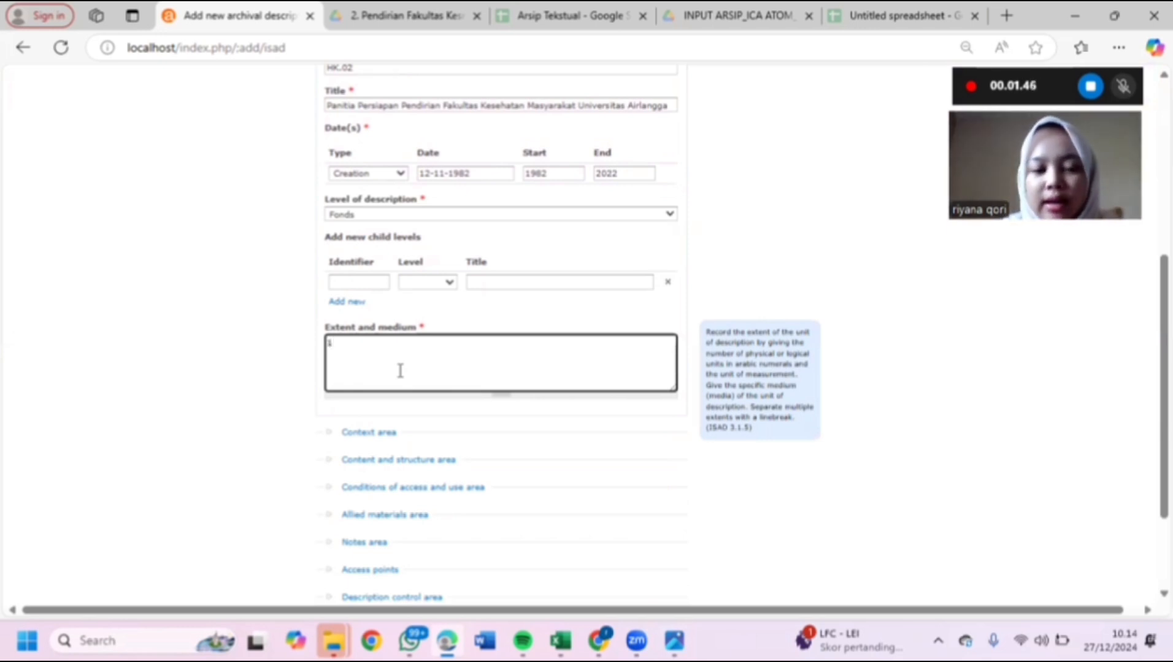
pyautogui.write('bar')
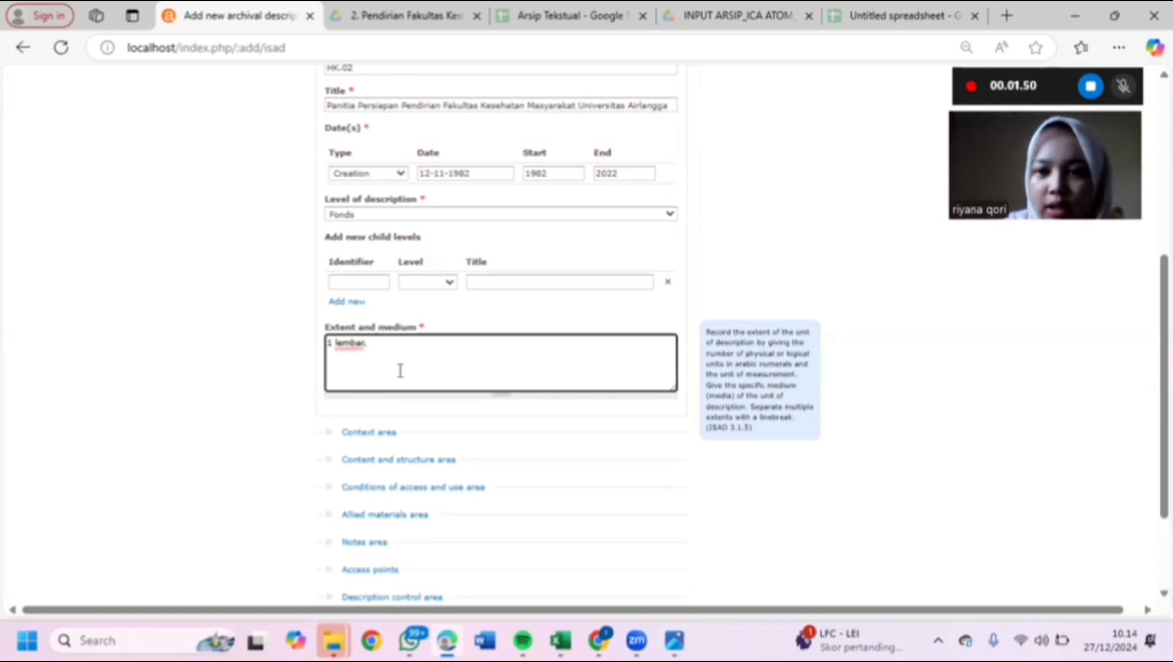
pyautogui.write(' terpo')
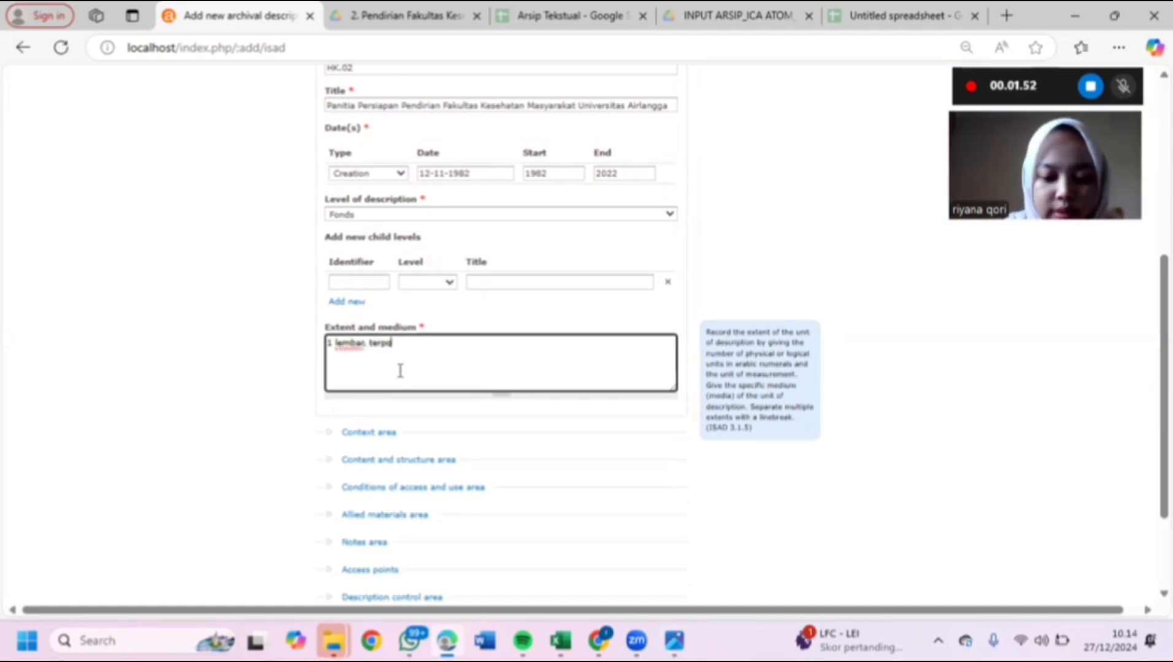
pyautogui.write('tong')
# - In the Context area, add Universitas Airlangga as Name of creator
pyautogui.scroll(-2, 399, 368)
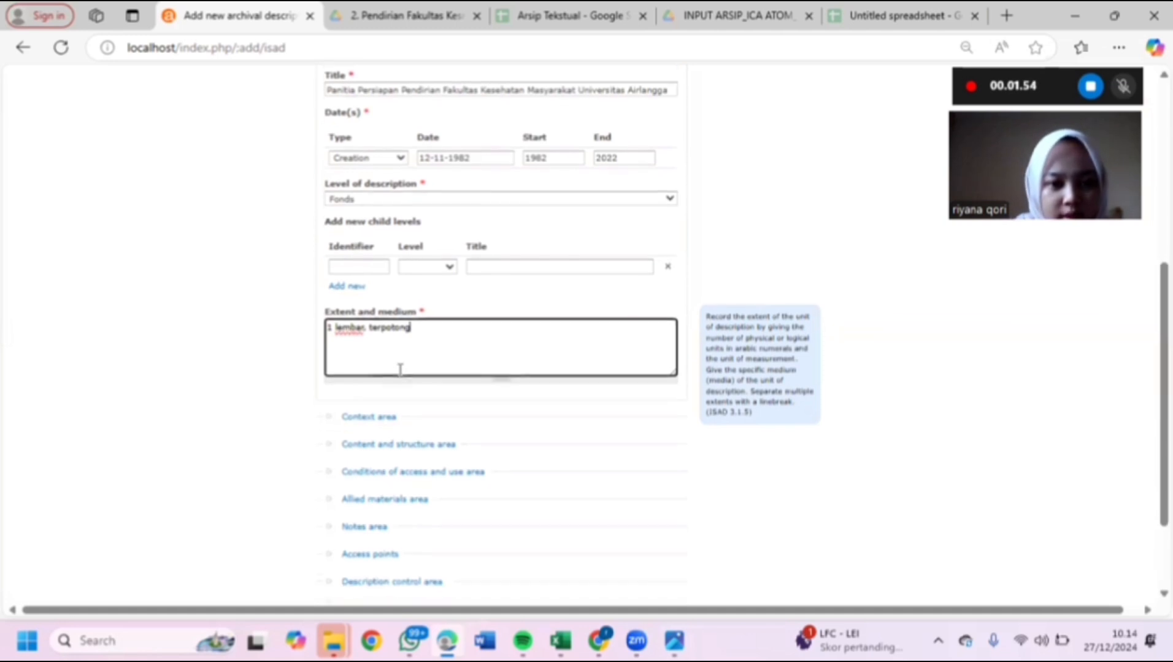
pyautogui.click(370, 370)
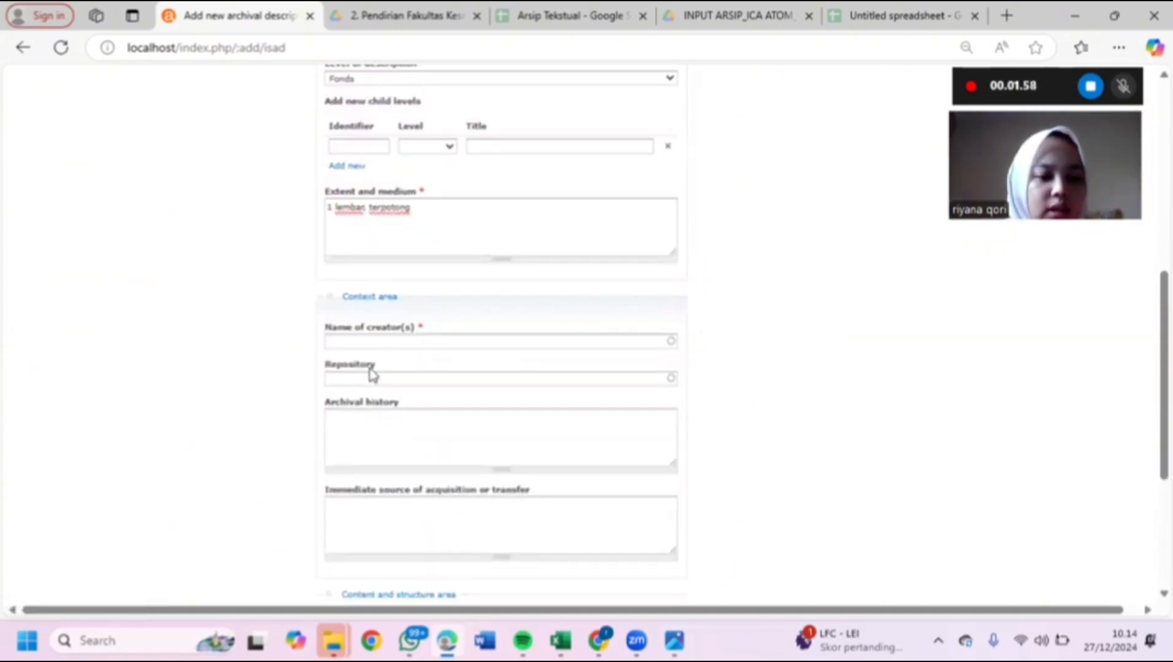
pyautogui.click(409, 344)
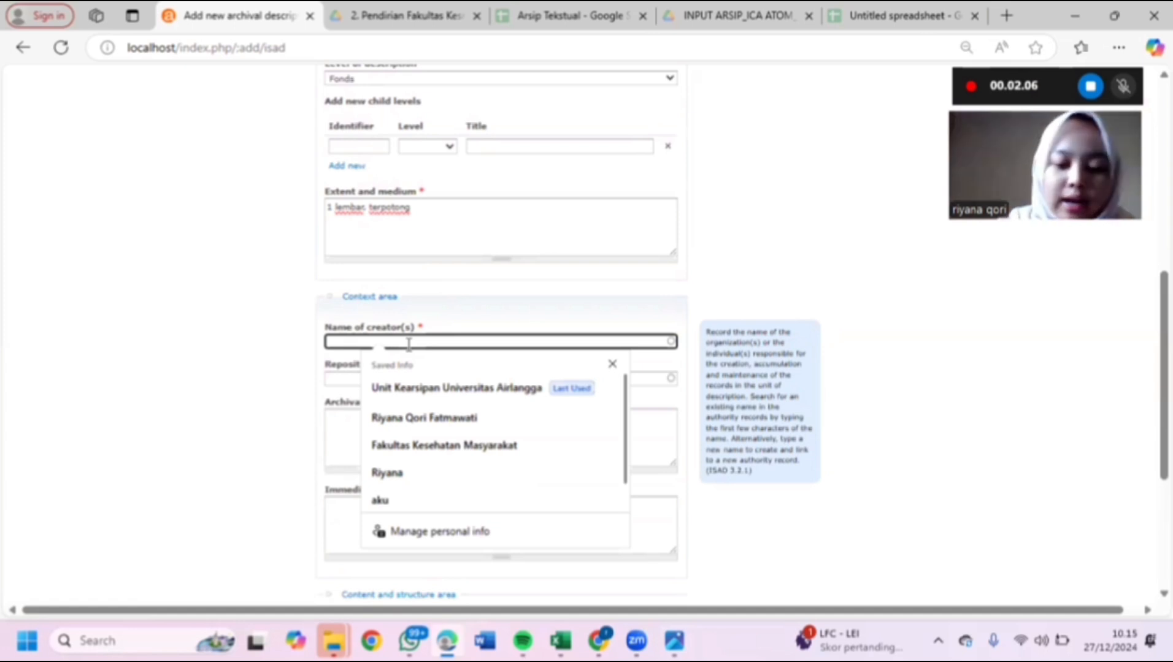
pyautogui.write('Univer')
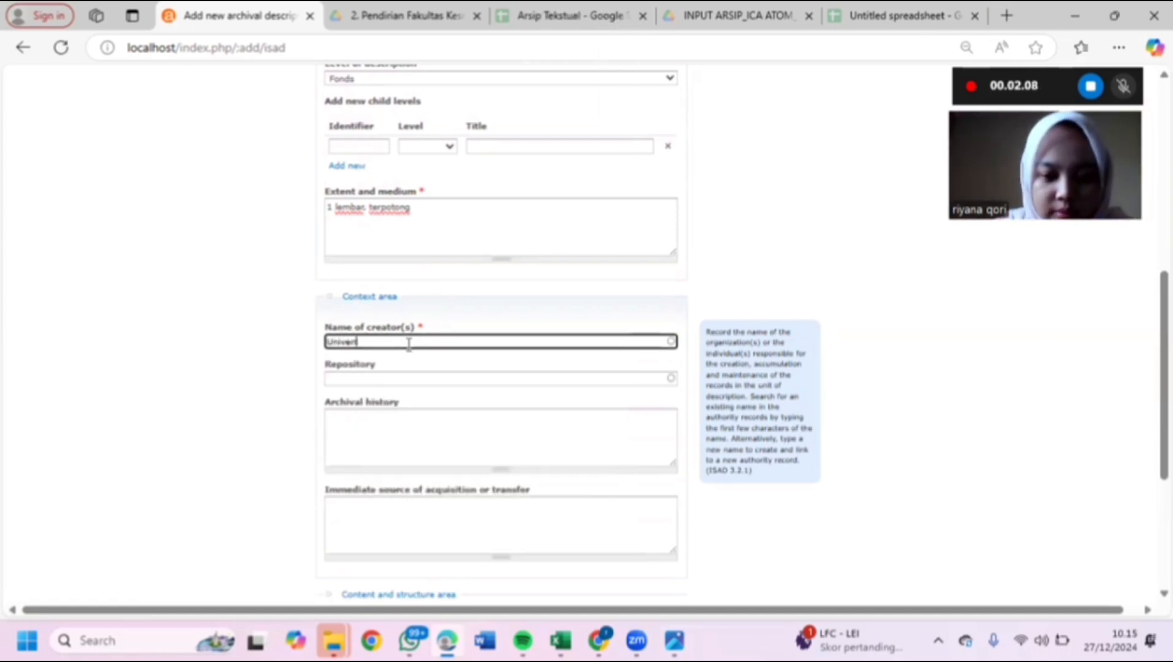
pyautogui.write('sitas')
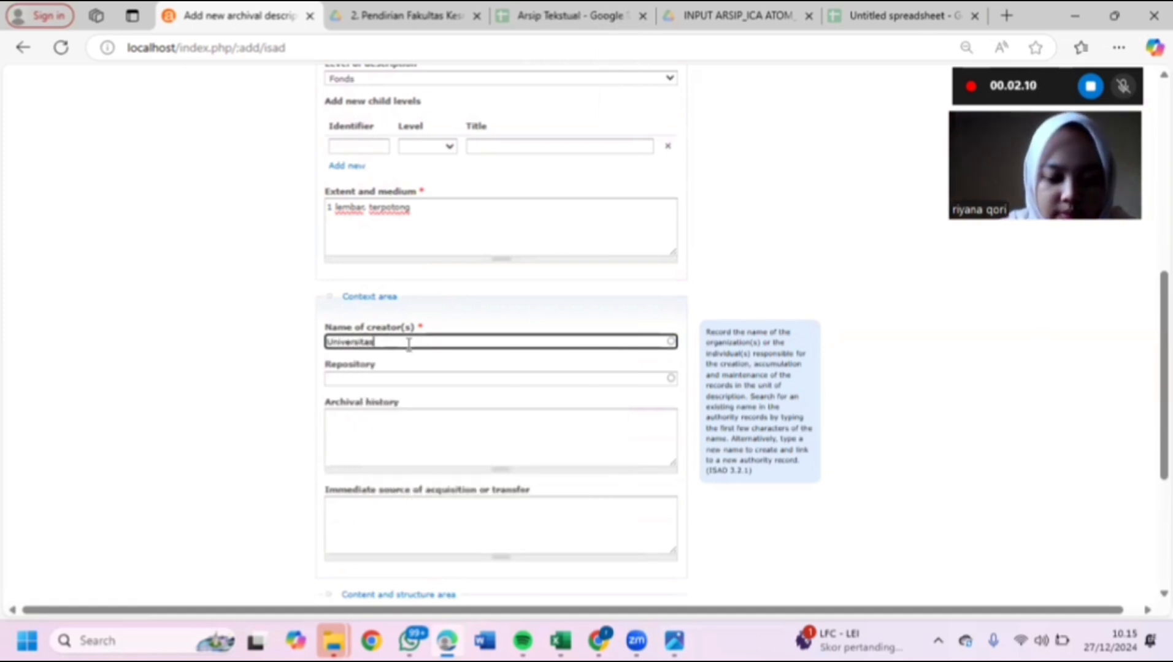
pyautogui.write(' Airlangga')
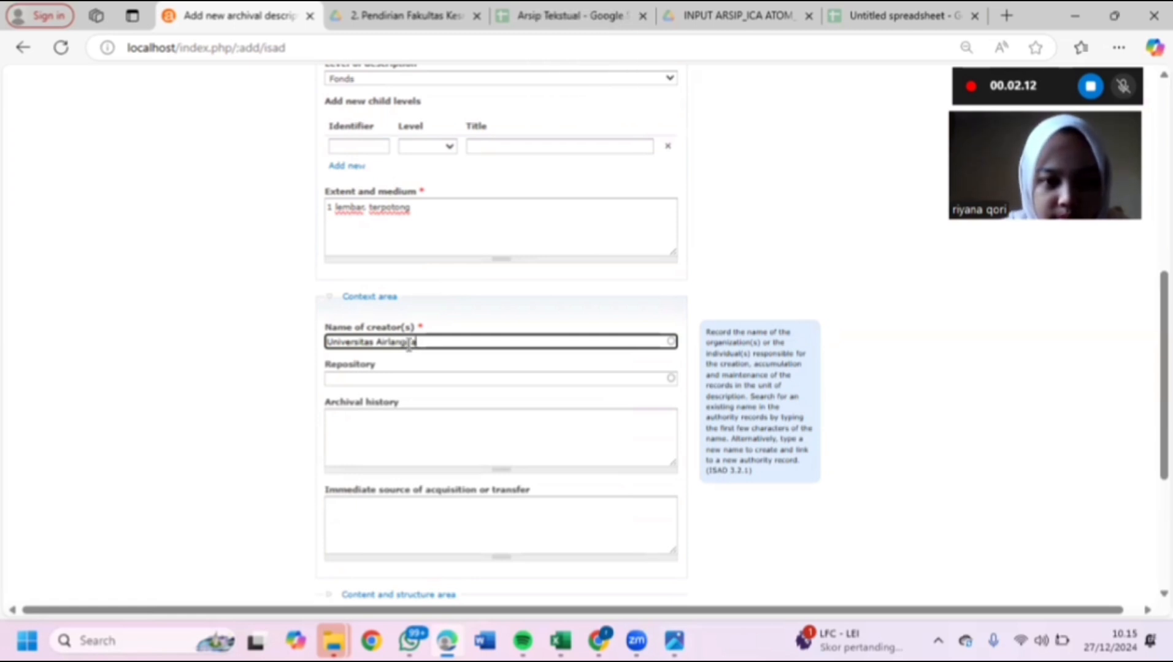
pyautogui.scroll(-1, 409, 344)
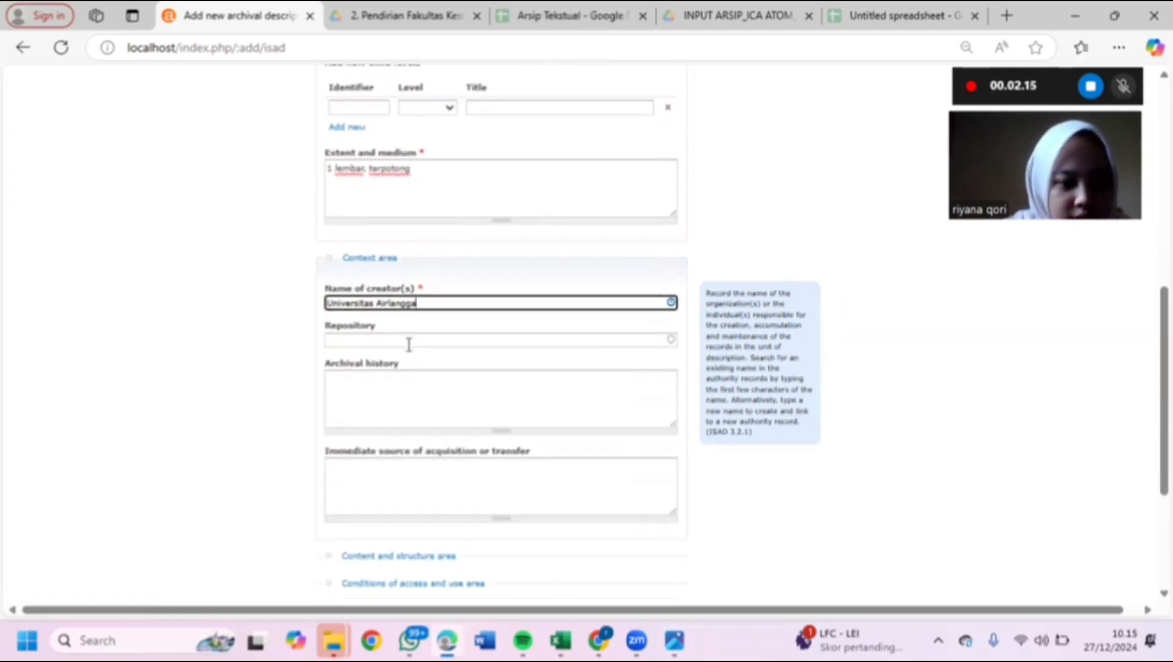
pyautogui.press('Return')
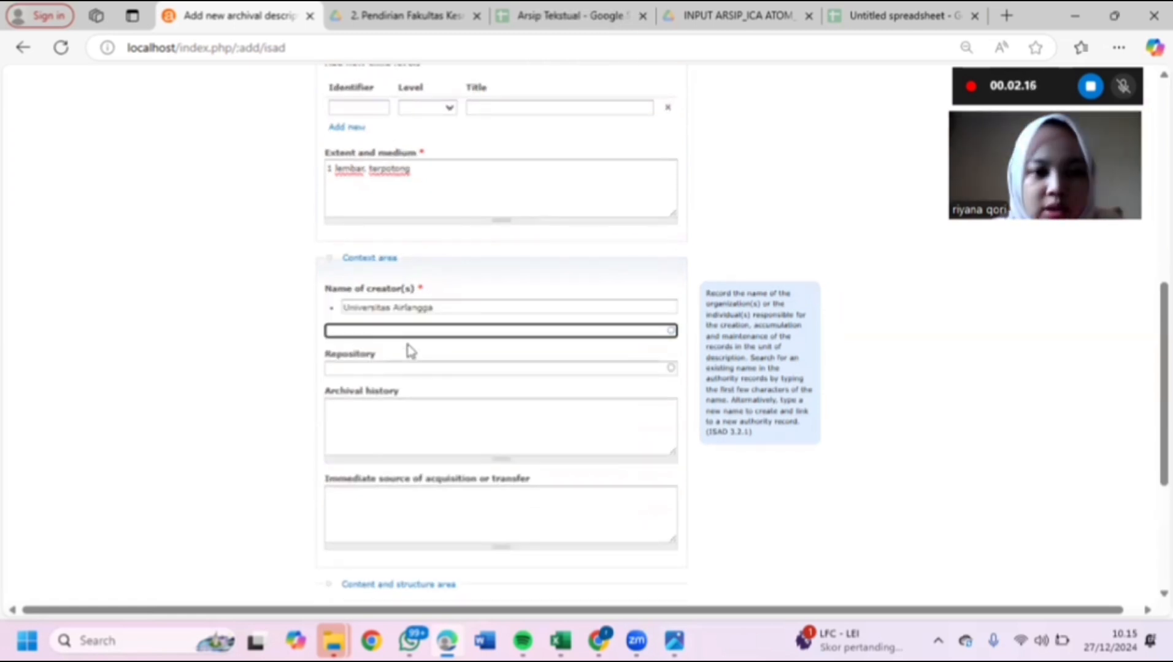
# - Set the Repository to 'Unit Kearsipan Universitas Airlangga'
pyautogui.click(406, 370)
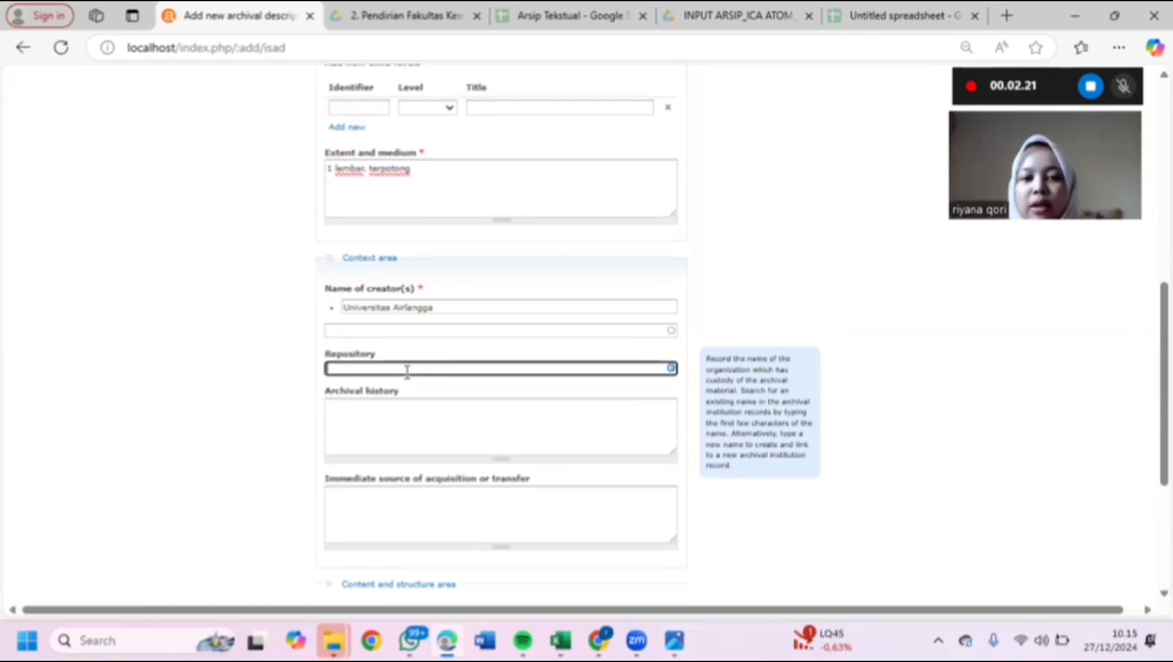
pyautogui.write('U')
pyautogui.press('capslock')
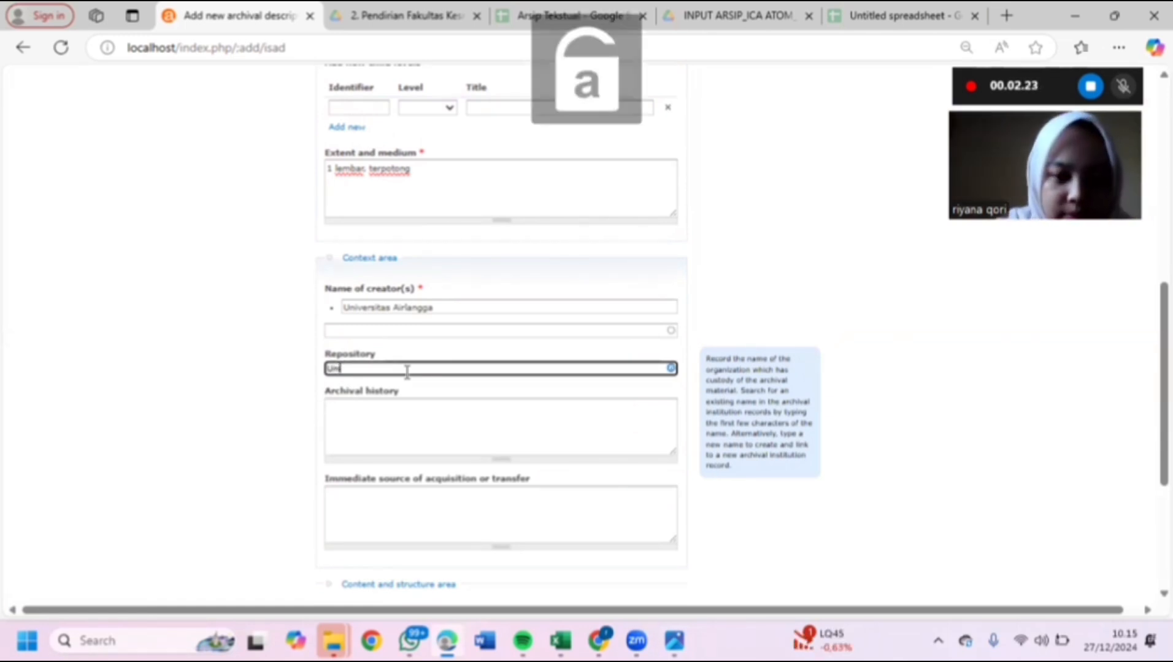
pyautogui.write('nit')
pyautogui.press('capslock')
pyautogui.write('K')
pyautogui.press('capslock')
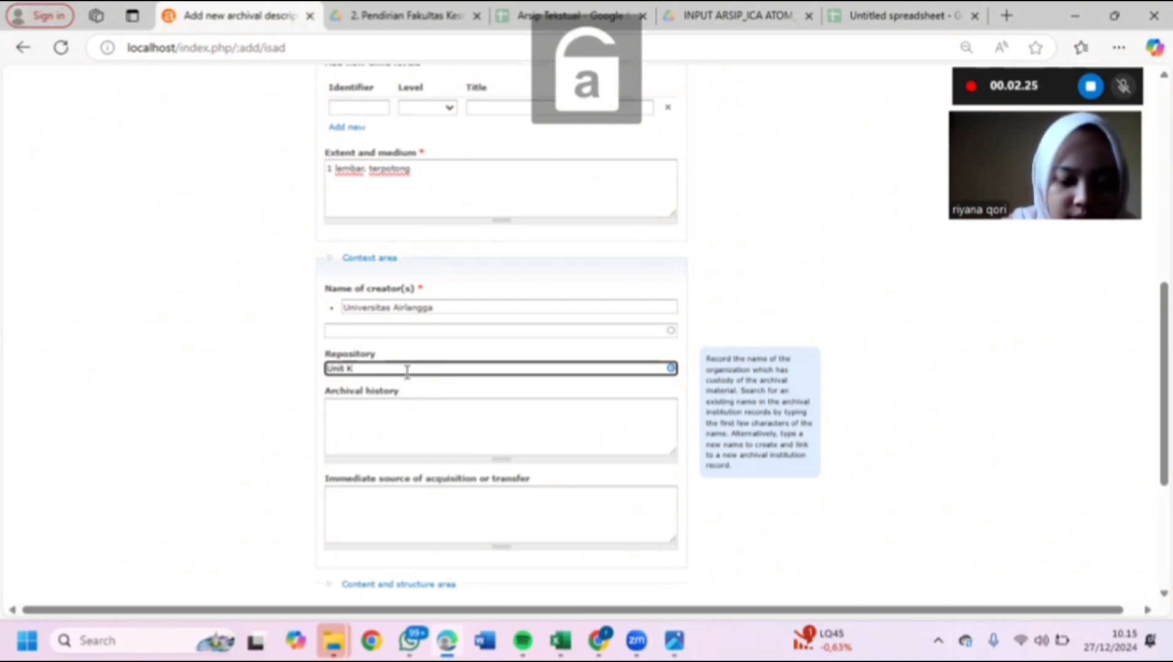
pyautogui.press('BackSpace')
pyautogui.press('capslock')
pyautogui.write('K')
pyautogui.press('capslock')
pyautogui.write('a')
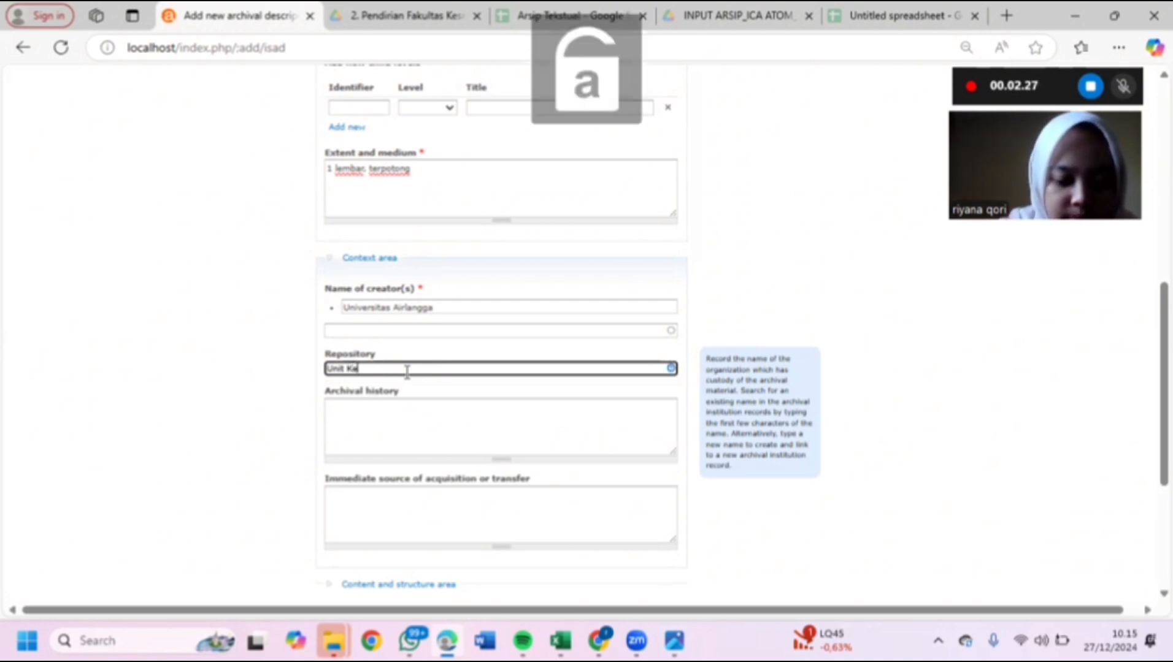
pyautogui.press('BackSpace')
pyautogui.write('earsipan Uni')
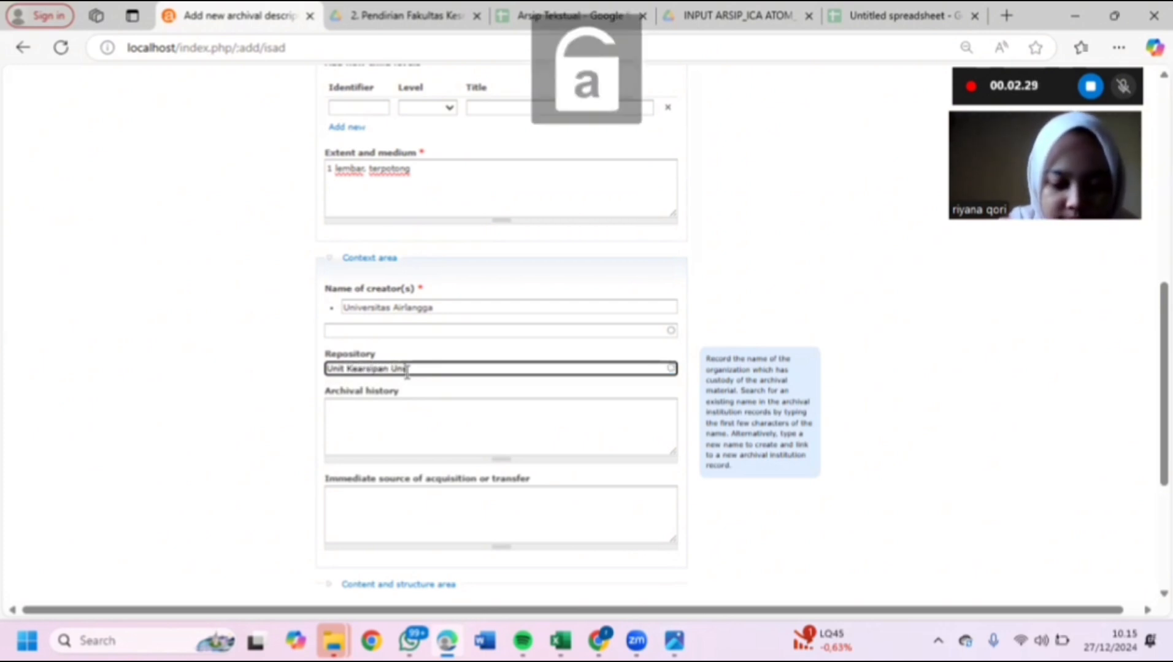
pyautogui.write('versitas')
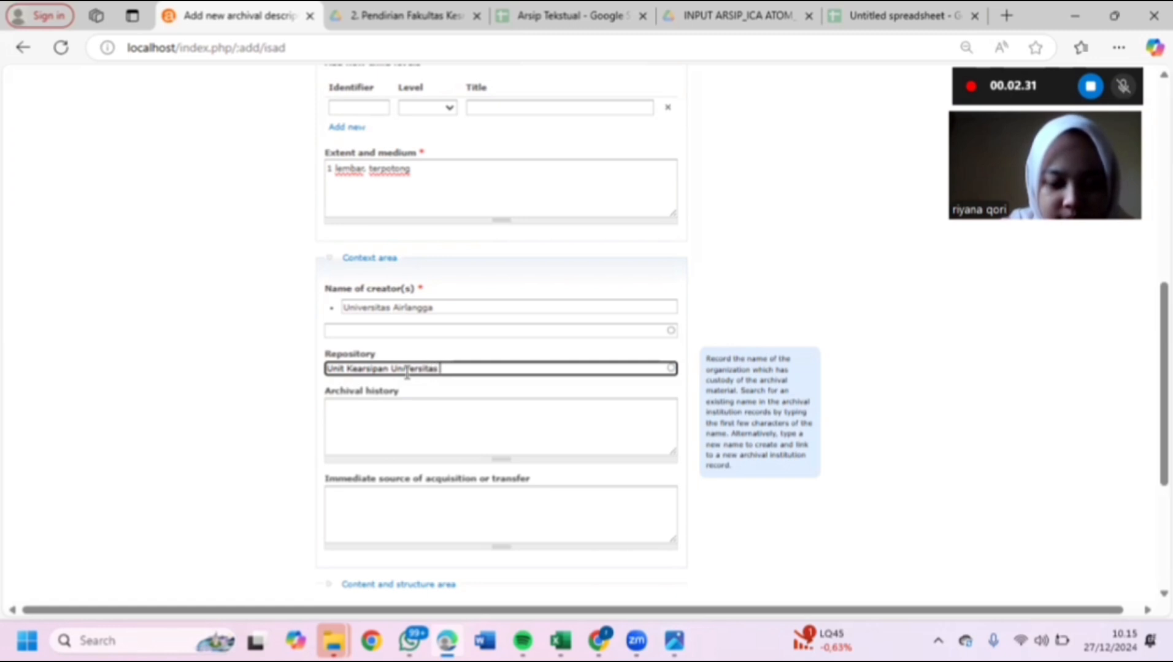
pyautogui.press('capslock')
pyautogui.write('A')
pyautogui.press('capslock')
pyautogui.write('irlangga')
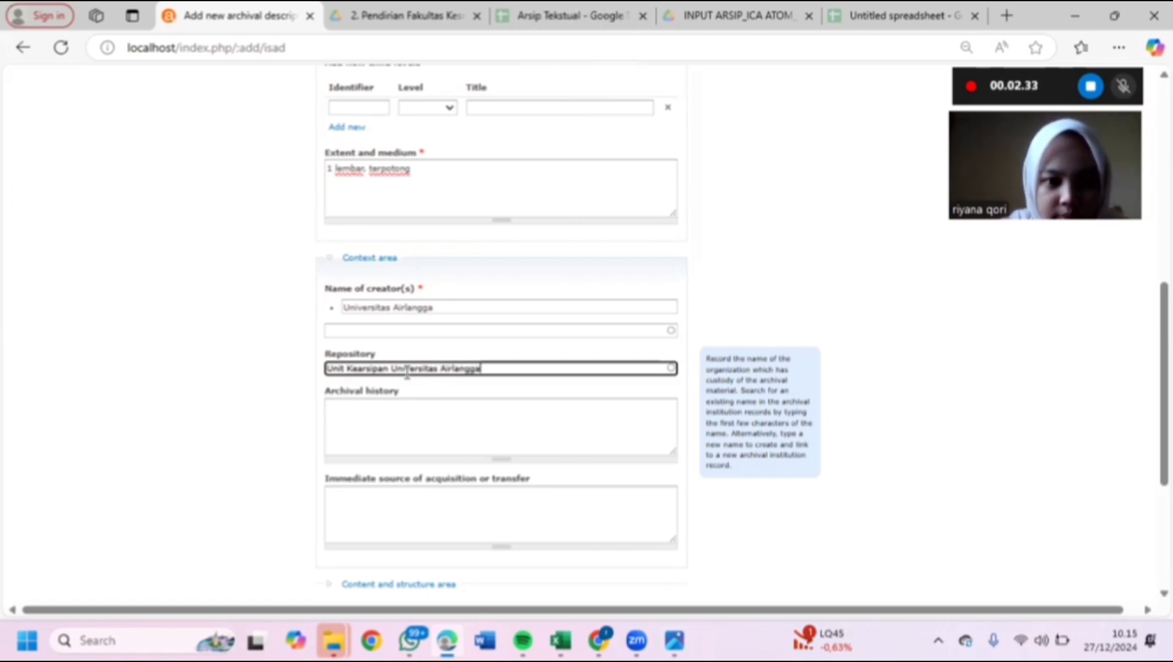
pyautogui.scroll(-1, 406, 373)
pyautogui.scroll(-1, 406, 373)
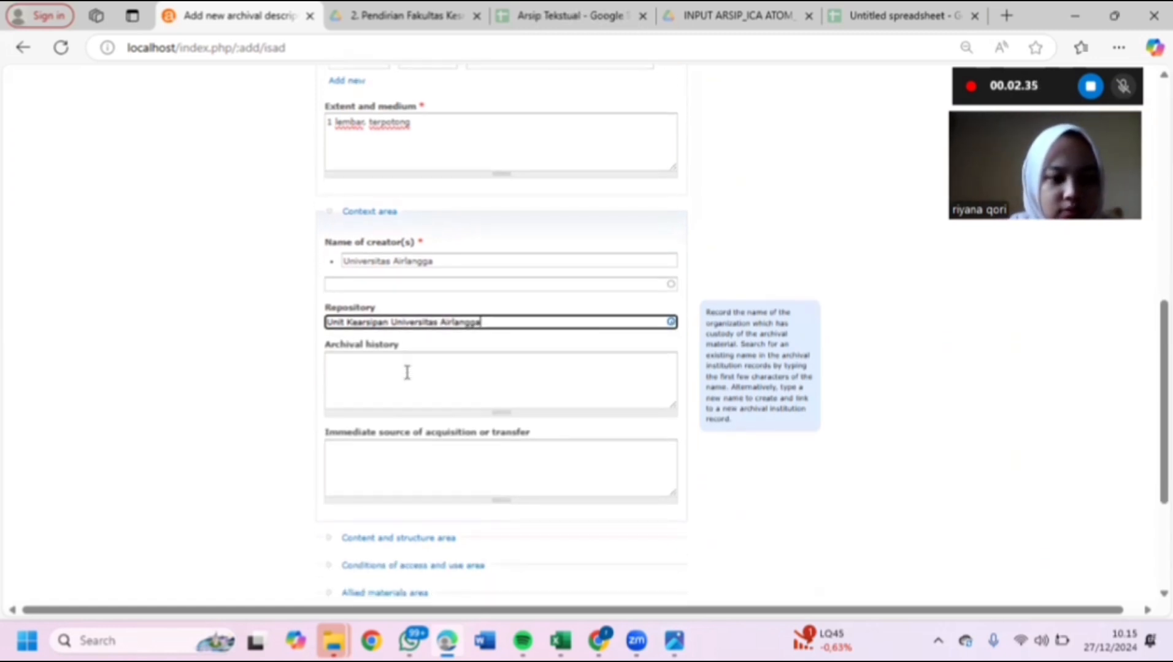
pyautogui.scroll(-1, 406, 373)
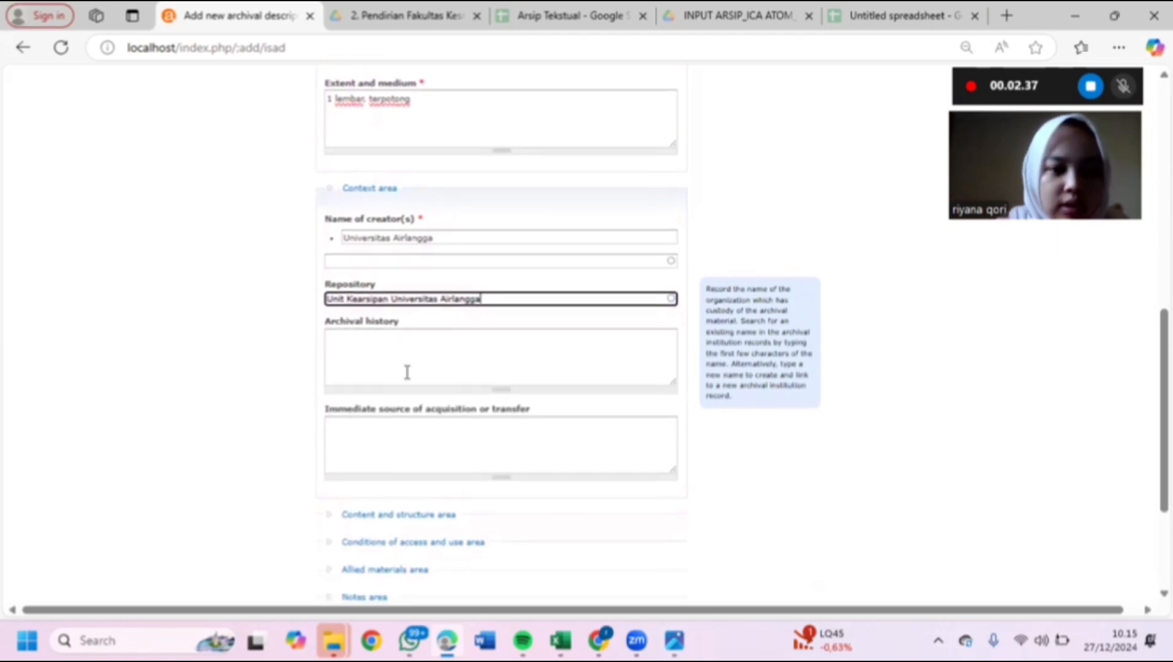
pyautogui.scroll(-2, 407, 372)
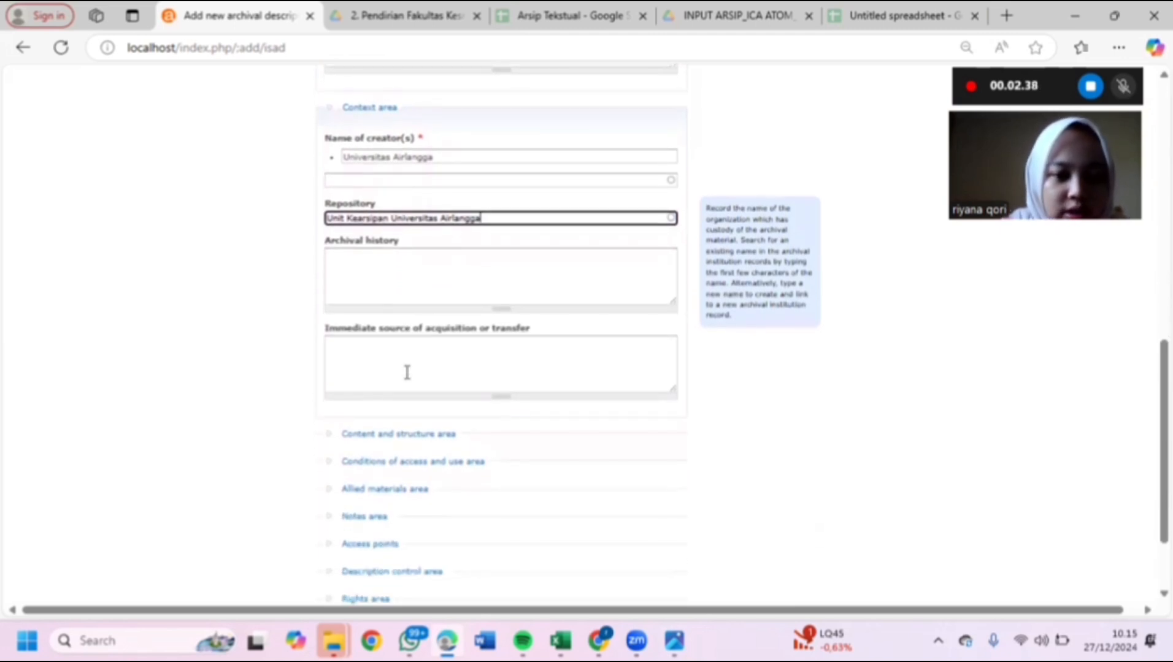
# - Expand Content and structure and begin Scope and content with 'Surat Keputusan Rektor Universitas Airlangga tentang'
pyautogui.click(390, 433)
pyautogui.scroll(-1, 392, 437)
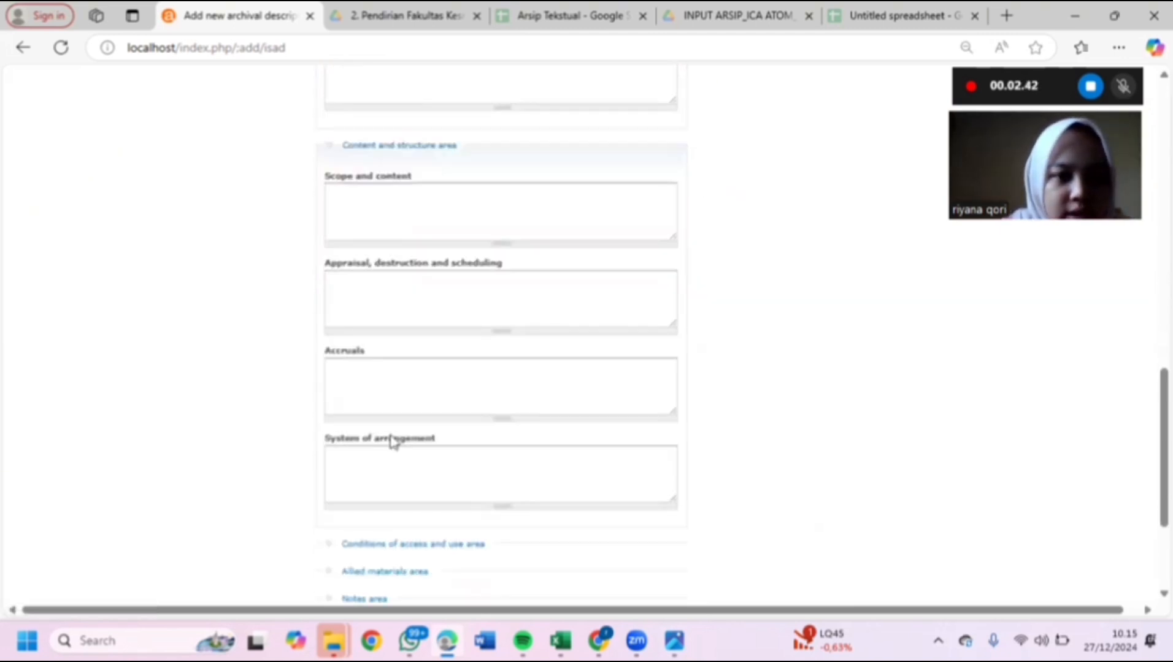
pyautogui.scroll(1, 392, 437)
pyautogui.click(395, 271)
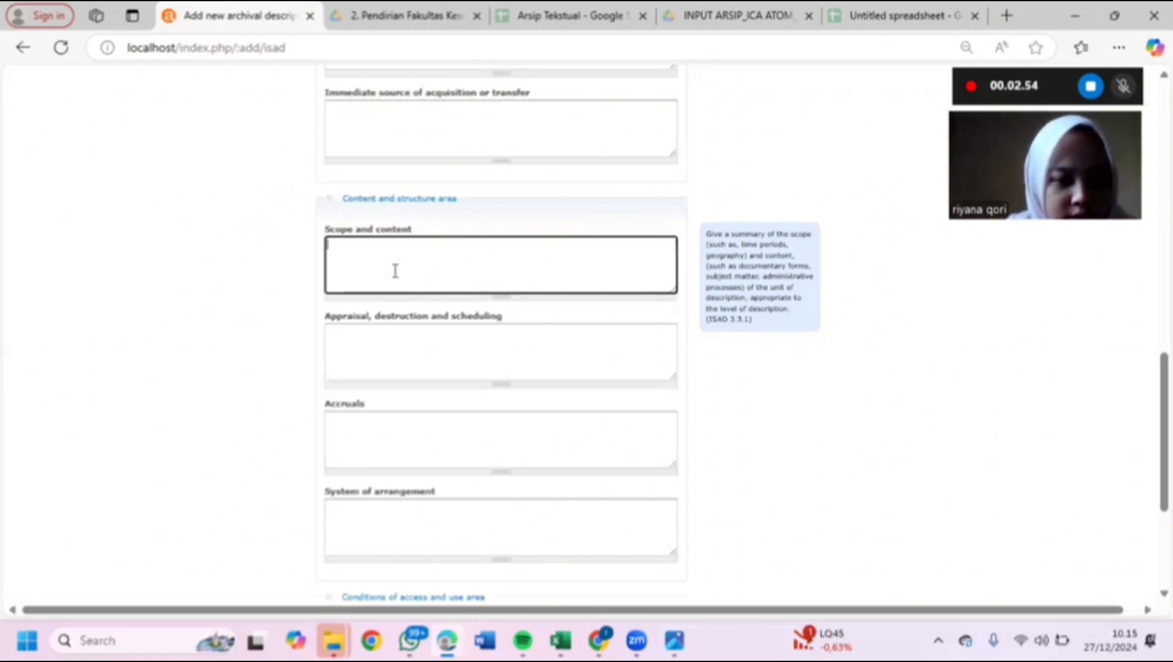
pyautogui.press('capslock')
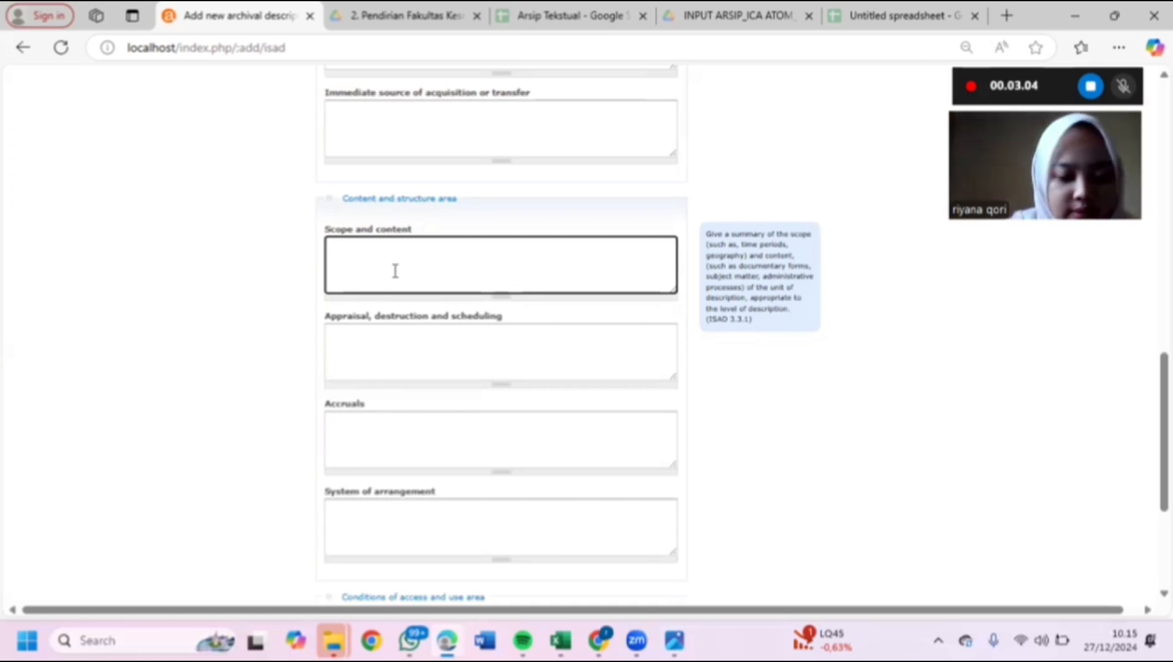
pyautogui.write('S')
pyautogui.press('capslock')
pyautogui.write('urat')
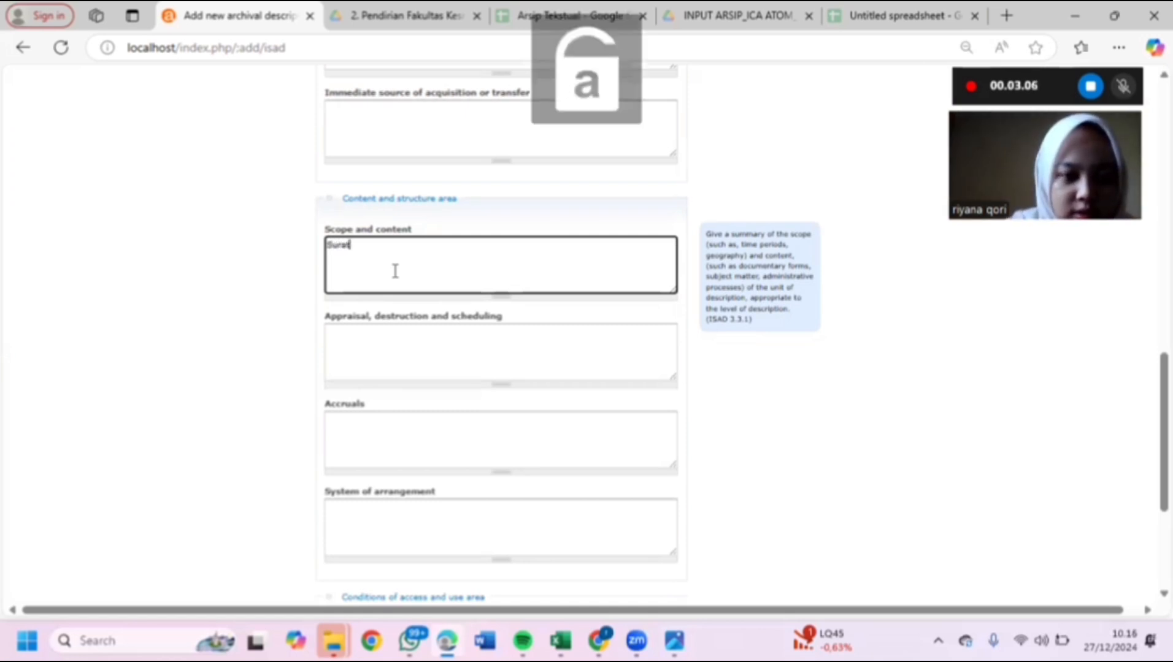
pyautogui.write(' Ka')
pyautogui.write('pu')
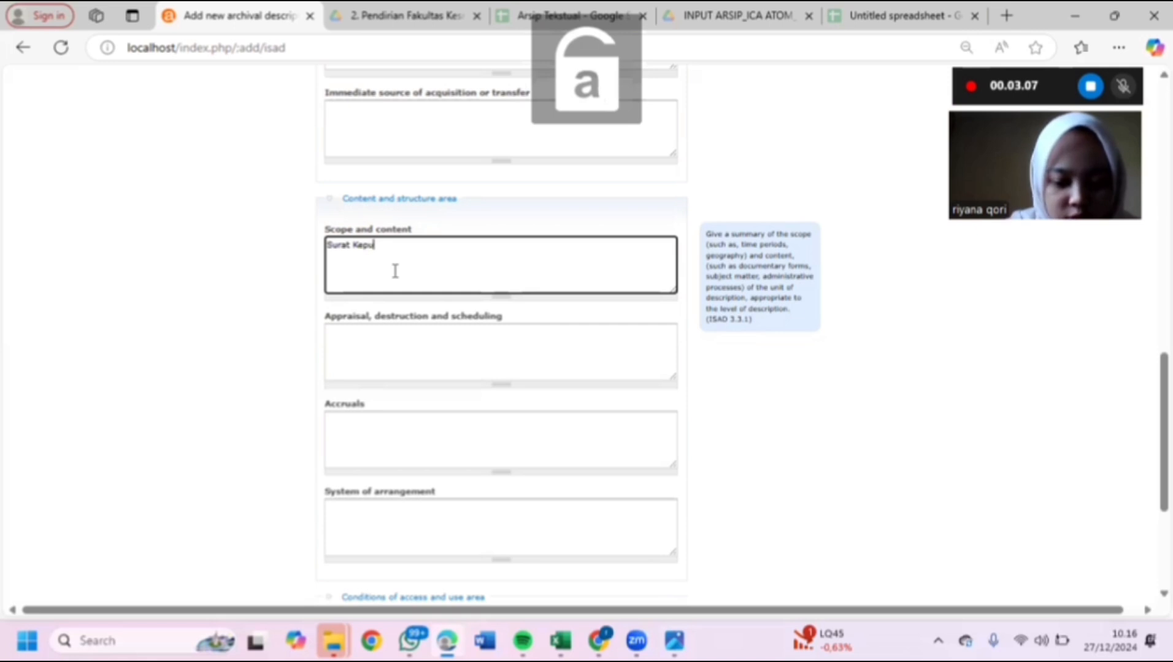
pyautogui.write('tusan')
pyautogui.press('capslock')
pyautogui.write('T')
pyautogui.press('capslock')
pyautogui.press('BackSpace')
pyautogui.press('capslock')
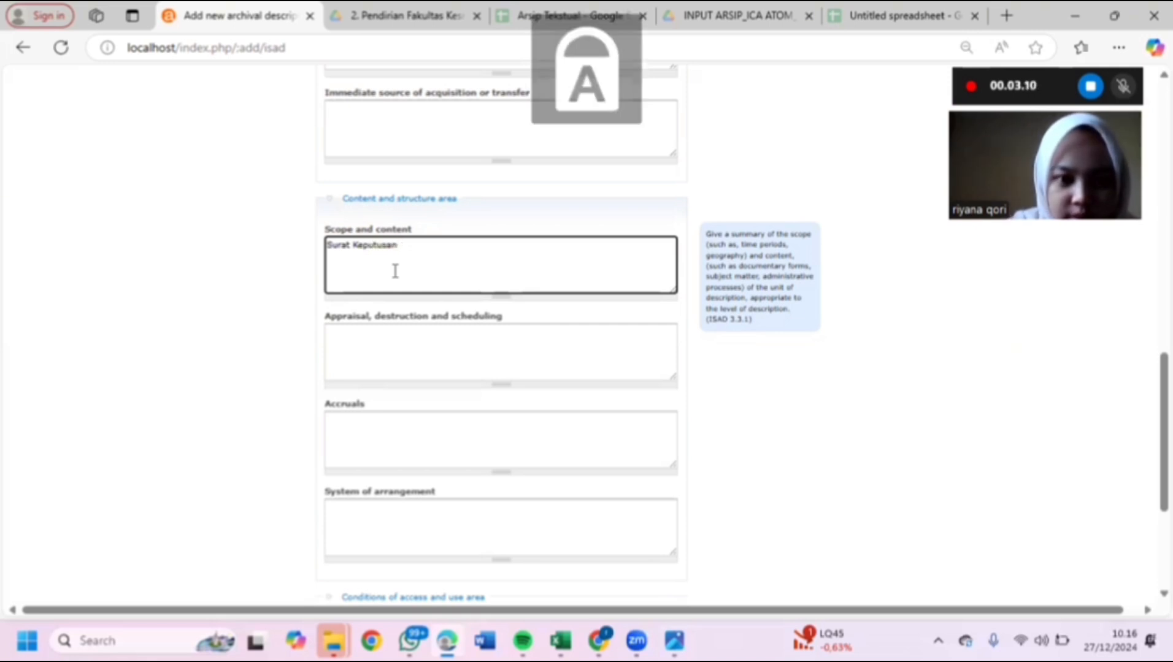
pyautogui.write('R')
pyautogui.press('capslock')
pyautogui.write('ektor')
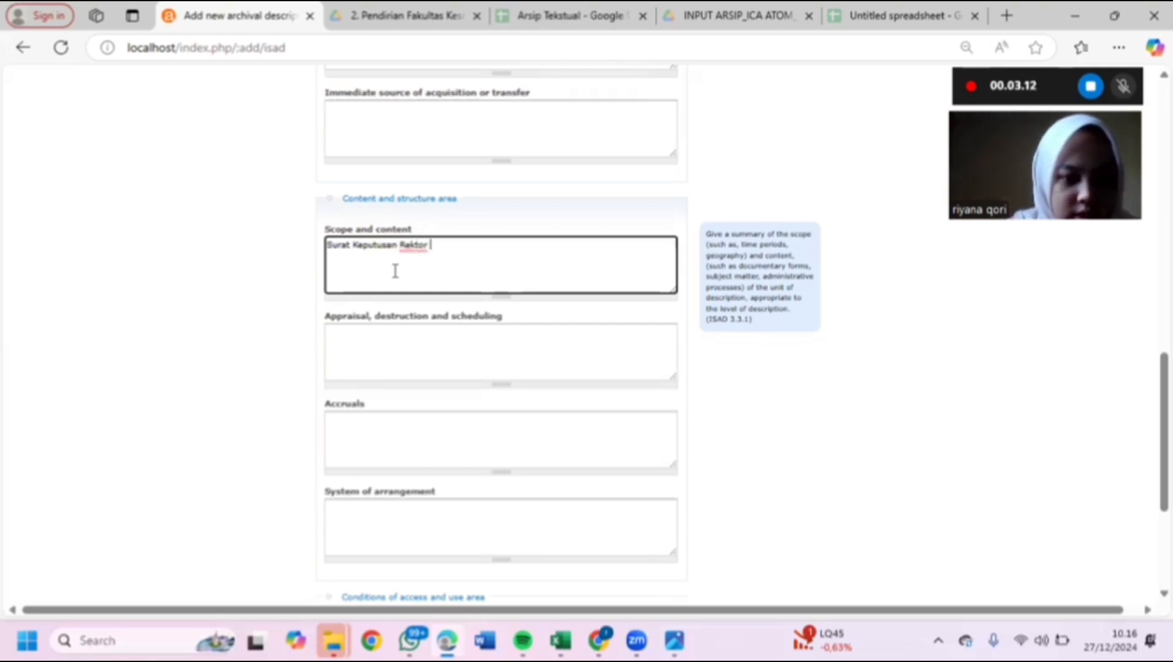
pyautogui.press('capslock')
pyautogui.write('U')
pyautogui.press('capslock')
pyautogui.write('nivers')
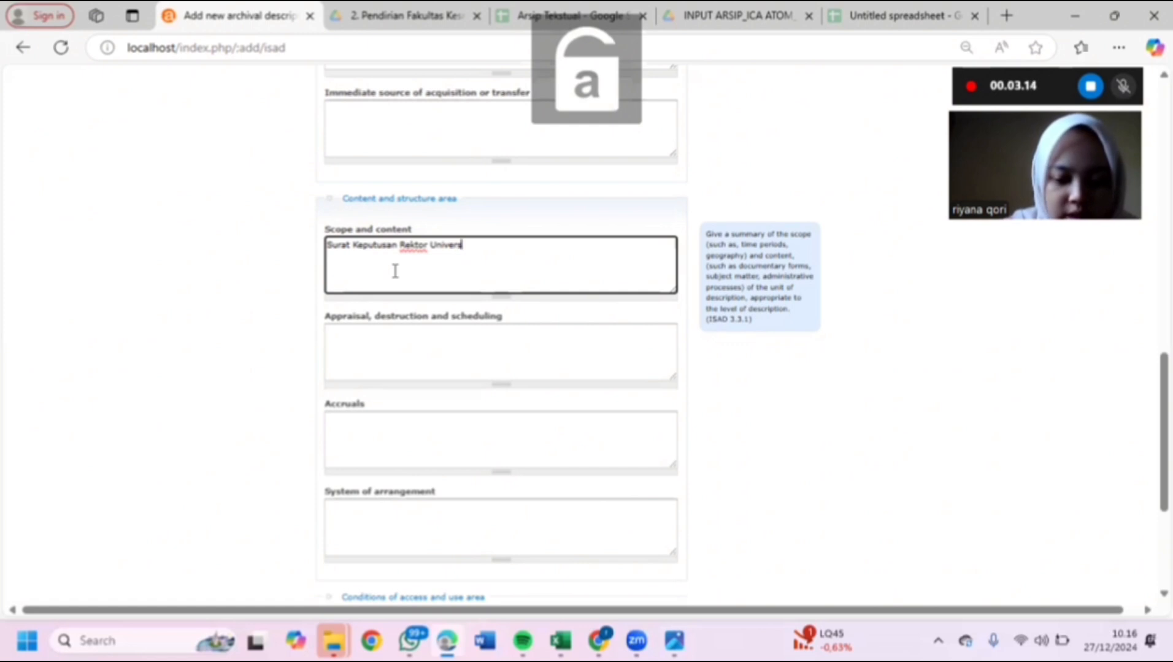
pyautogui.write('itas')
pyautogui.press('capslock')
pyautogui.write('A')
pyautogui.press('capslock')
pyautogui.write('lan')
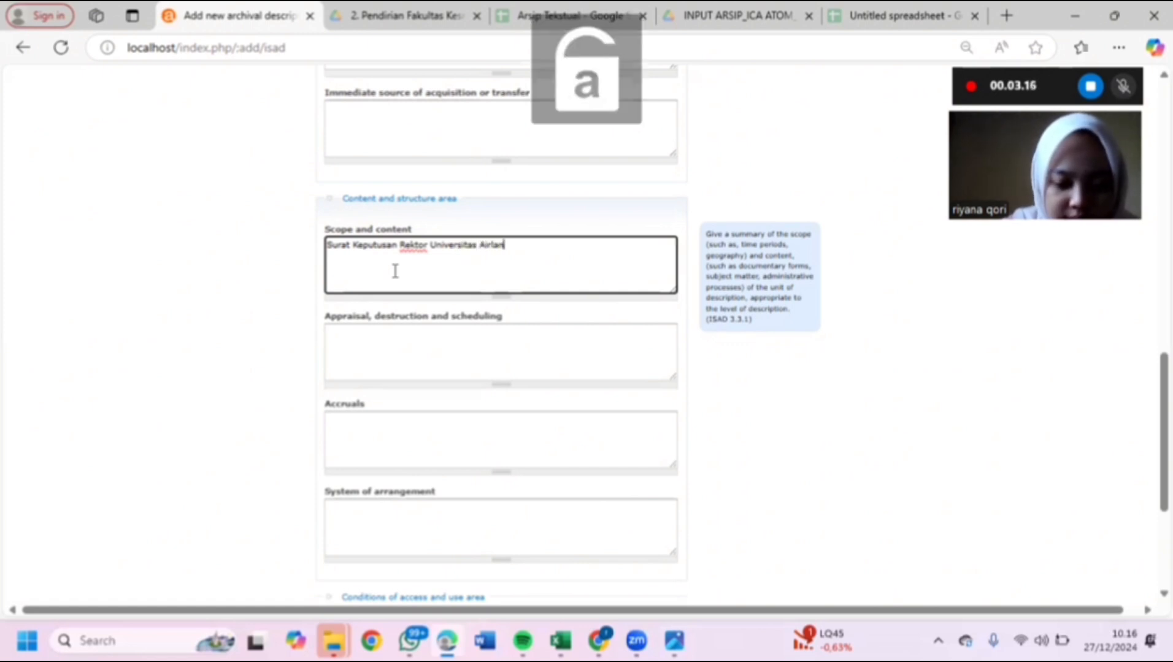
pyautogui.write('rlangga')
pyautogui.press('capslock')
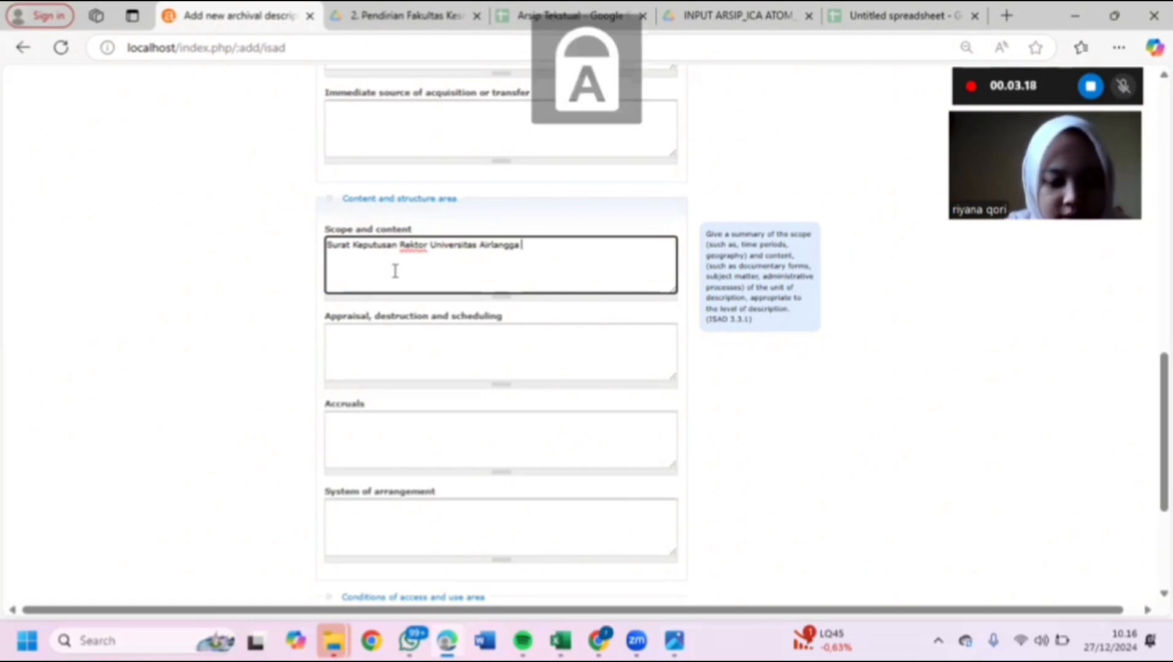
pyautogui.press('capslock')
pyautogui.write('tentang')
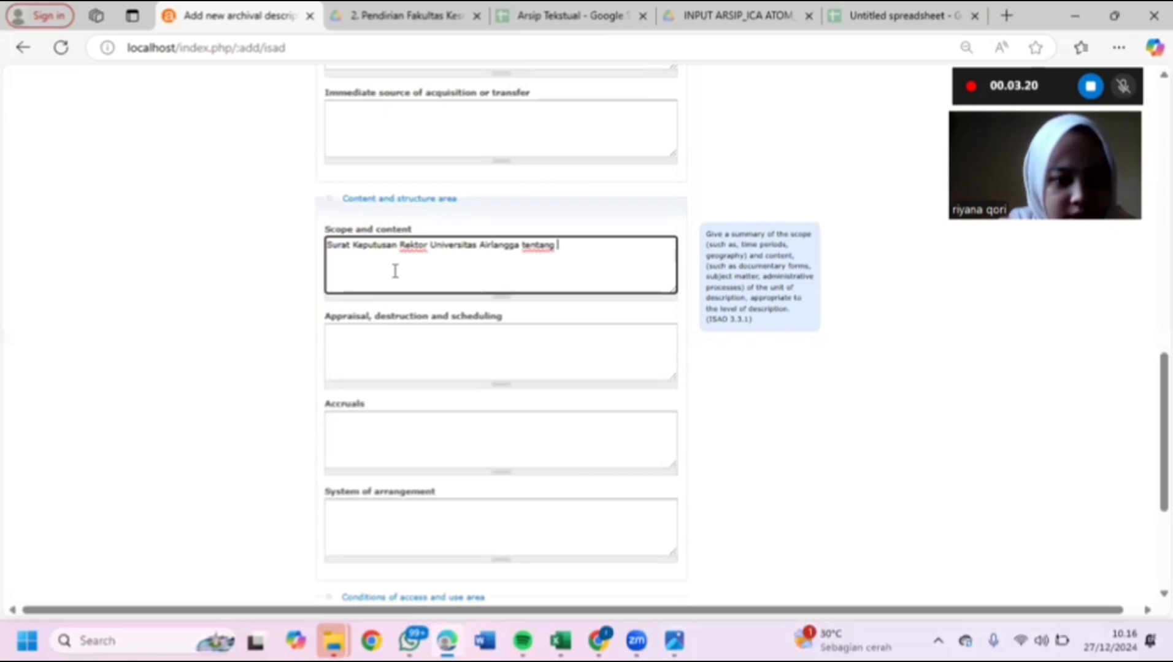
# - Continue the summary with 'Panitia Persiapan Pendirian Fakultas Kesehatan Masyarakat Universitas Airla…'
pyautogui.press('capslock')
pyautogui.write('P')
pyautogui.press('capslock')
pyautogui.write('a')
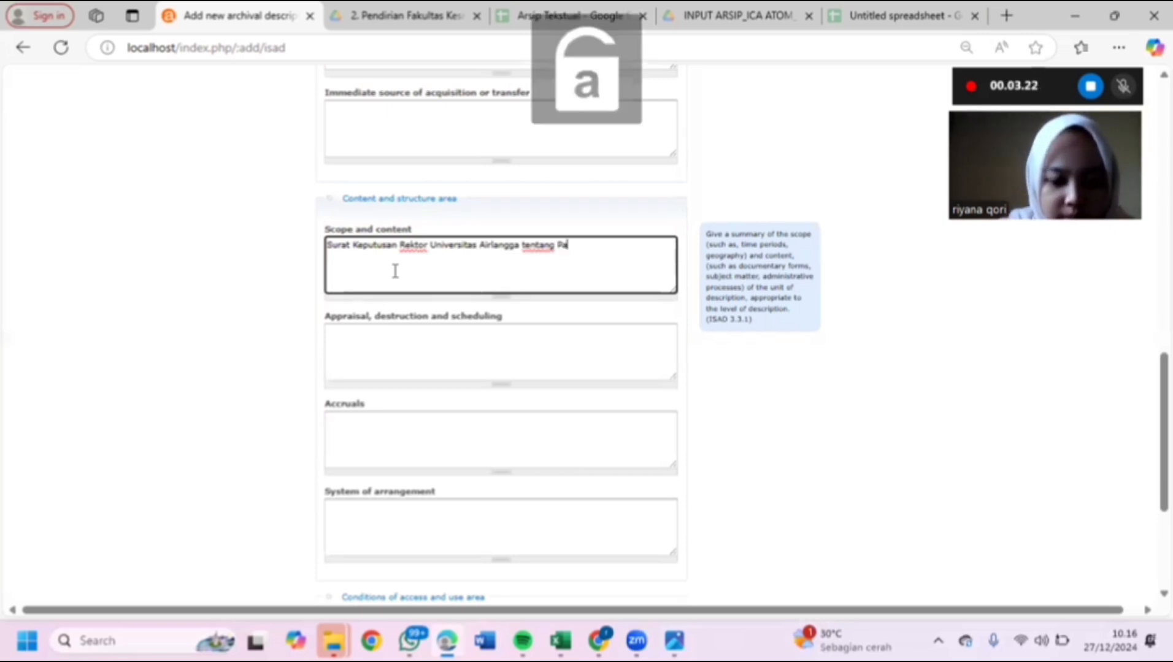
pyautogui.write('nitia')
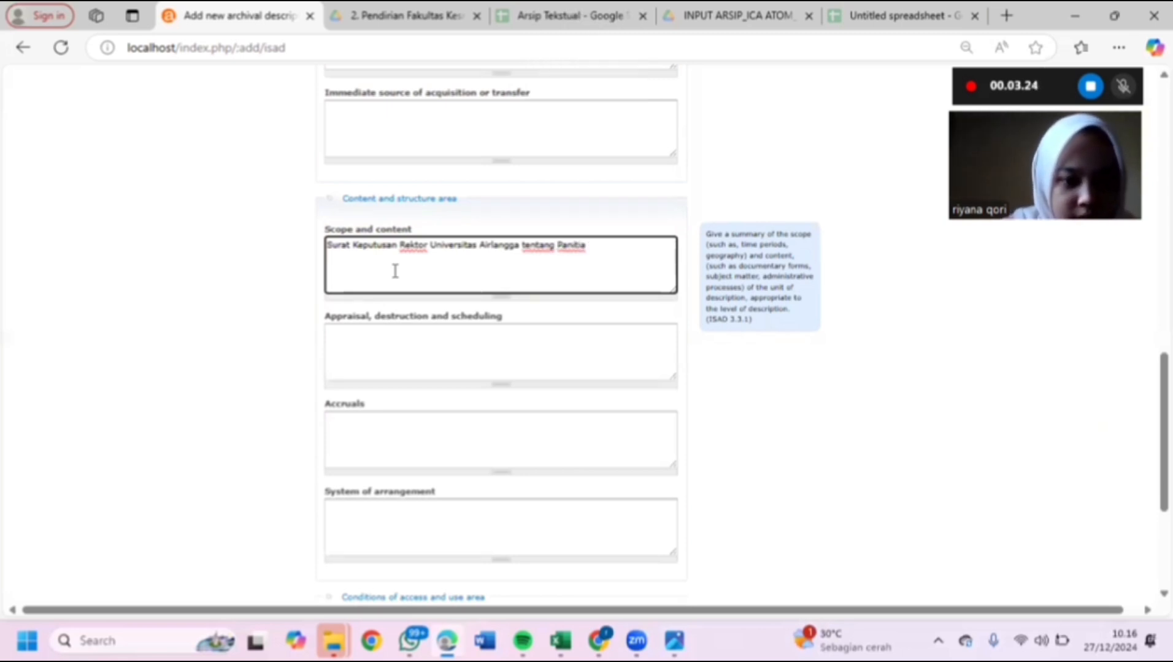
pyautogui.press('capslock')
pyautogui.write('P')
pyautogui.press('capslock')
pyautogui.write('ersiap')
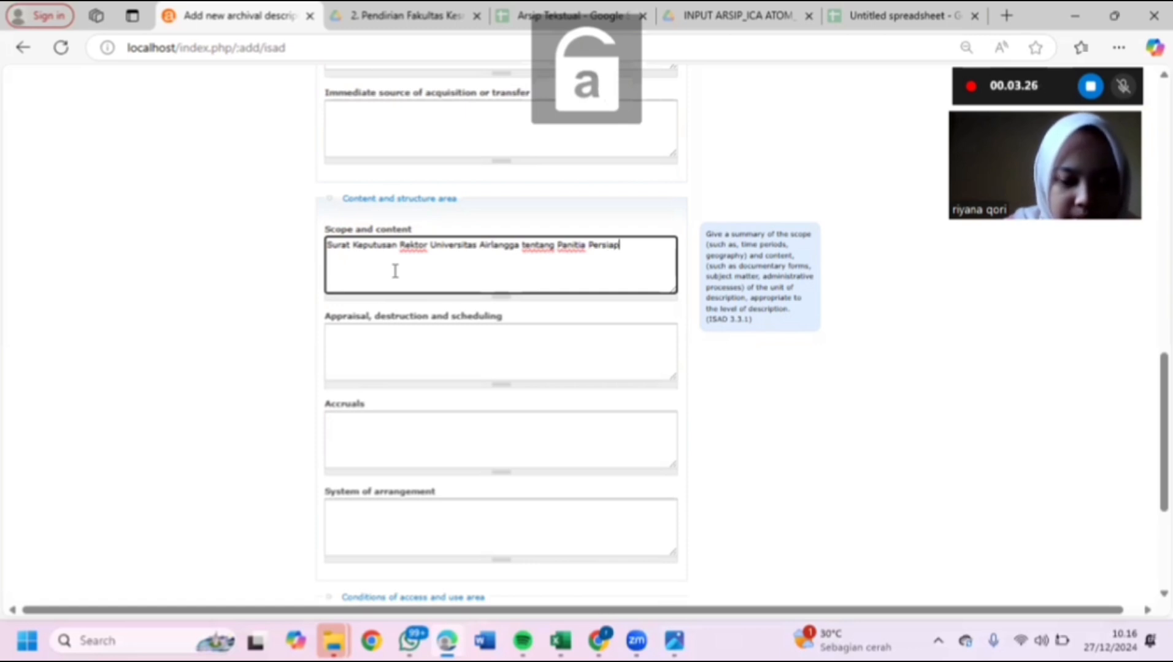
pyautogui.write('an')
pyautogui.press('capslock')
pyautogui.write('P')
pyautogui.press('capslock')
pyautogui.write('e')
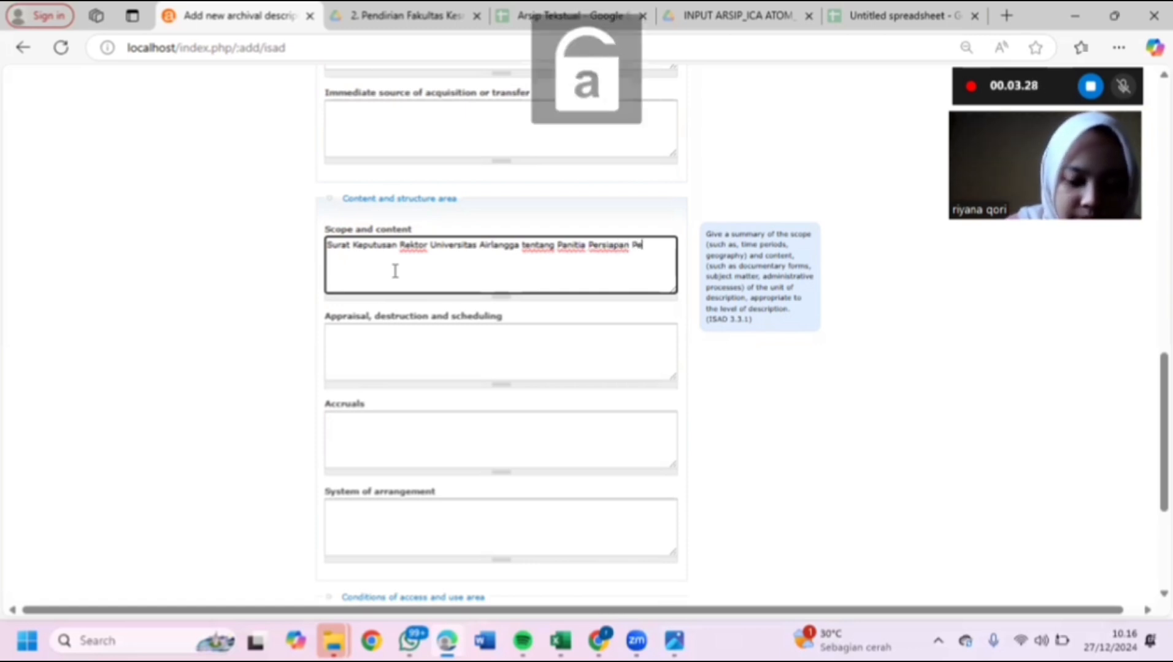
pyautogui.write('ndirian')
pyautogui.press('capslock')
pyautogui.write('F')
pyautogui.press('capslock')
pyautogui.write('ak')
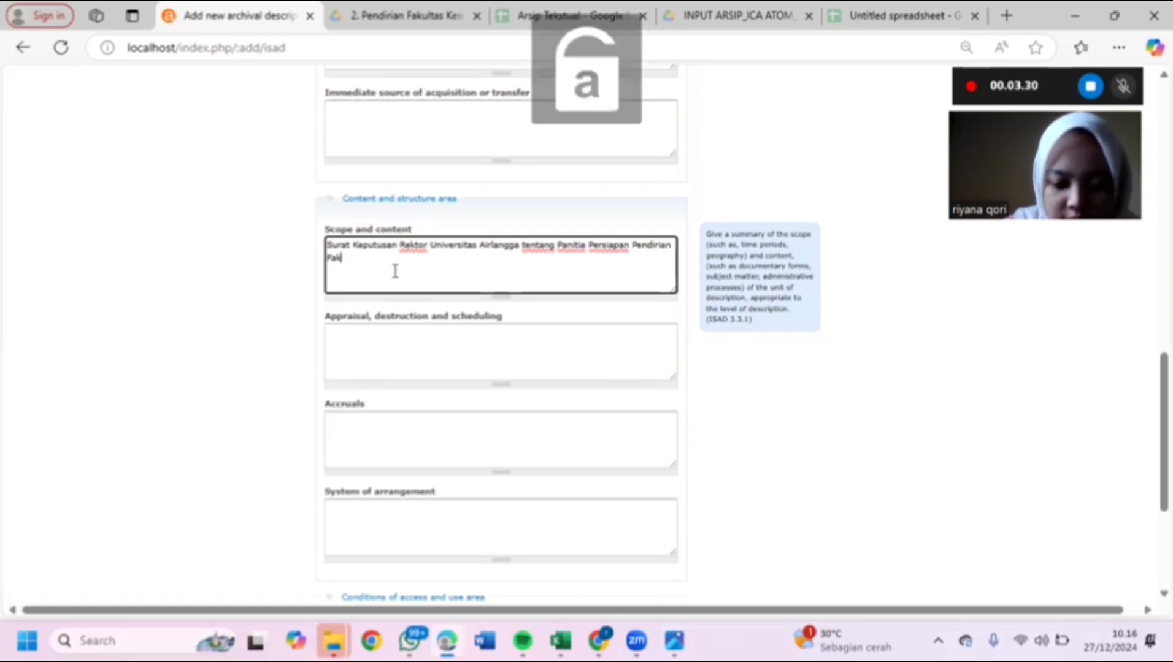
pyautogui.write('ultas')
pyautogui.press('capslock')
pyautogui.write('Kese')
pyautogui.press('capslock')
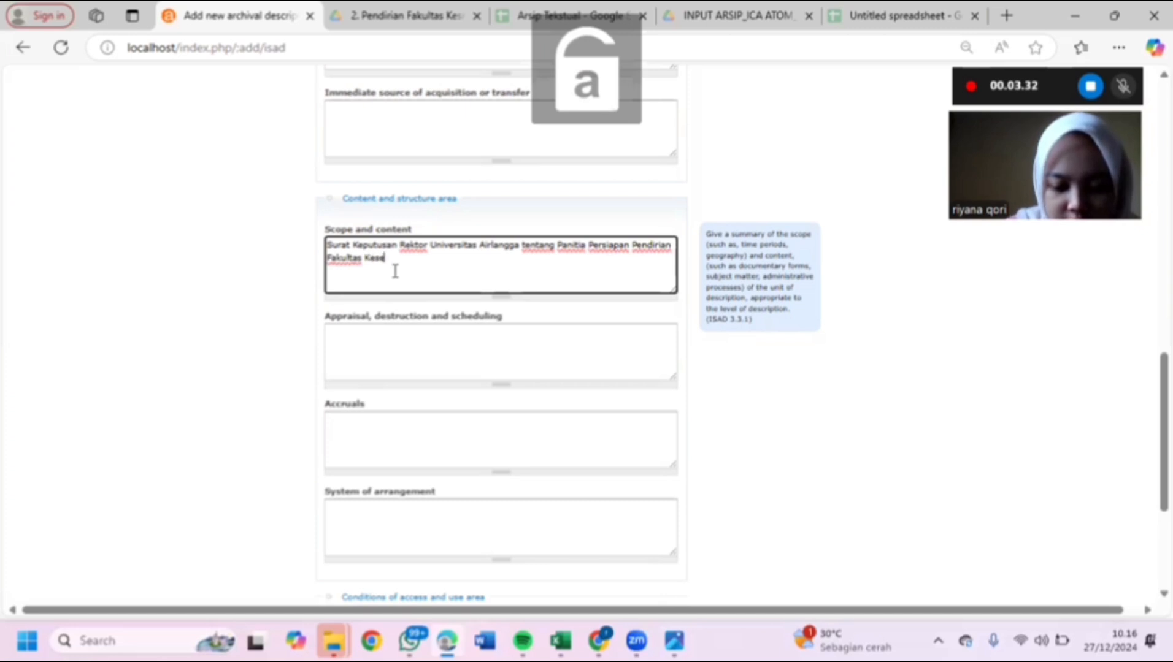
pyautogui.write('hatan')
pyautogui.press('capslock')
pyautogui.write('M')
pyautogui.press('capslock')
pyautogui.write('asy')
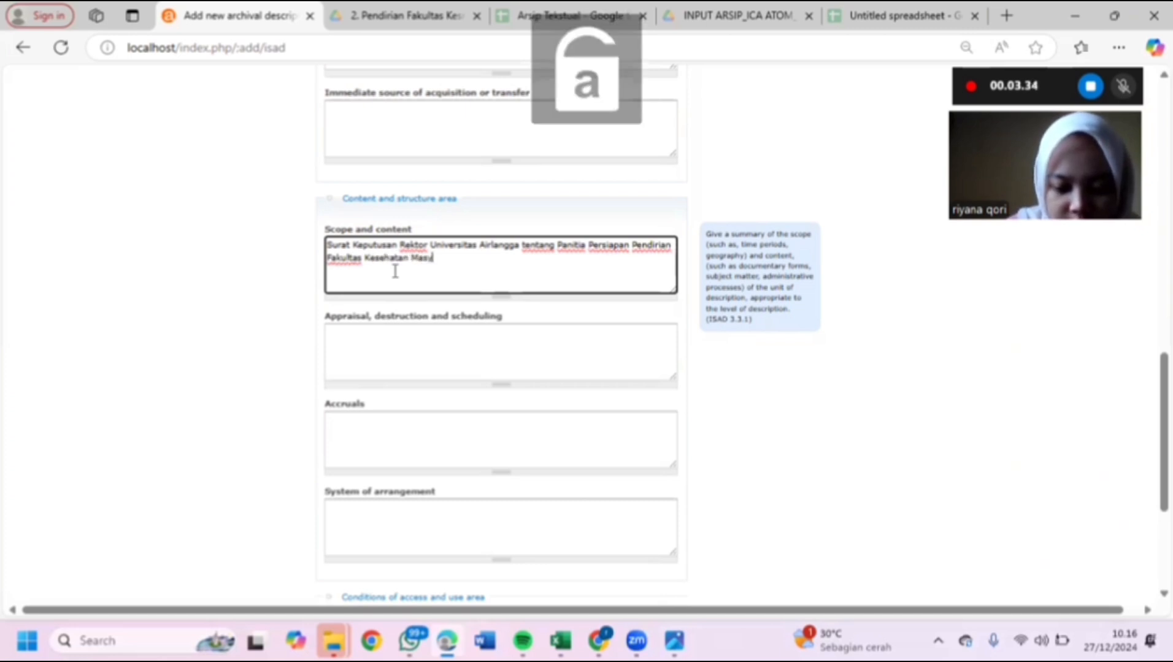
pyautogui.write('arakat')
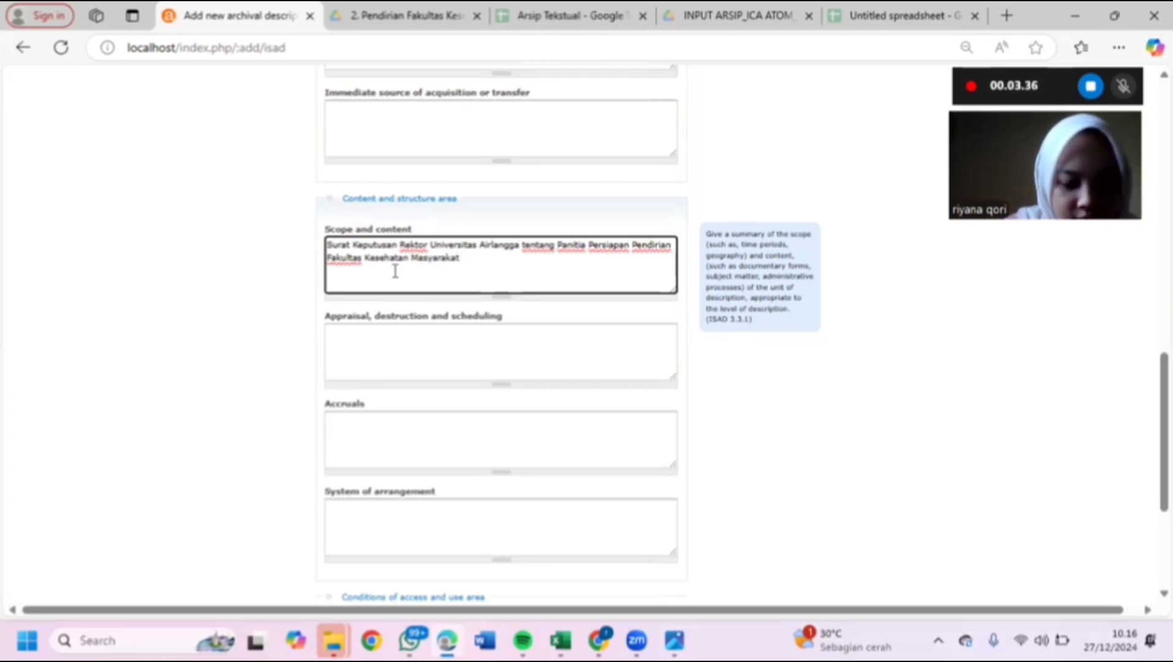
pyautogui.press('capslock')
pyautogui.write('U')
pyautogui.press('capslock')
pyautogui.write('niversitas')
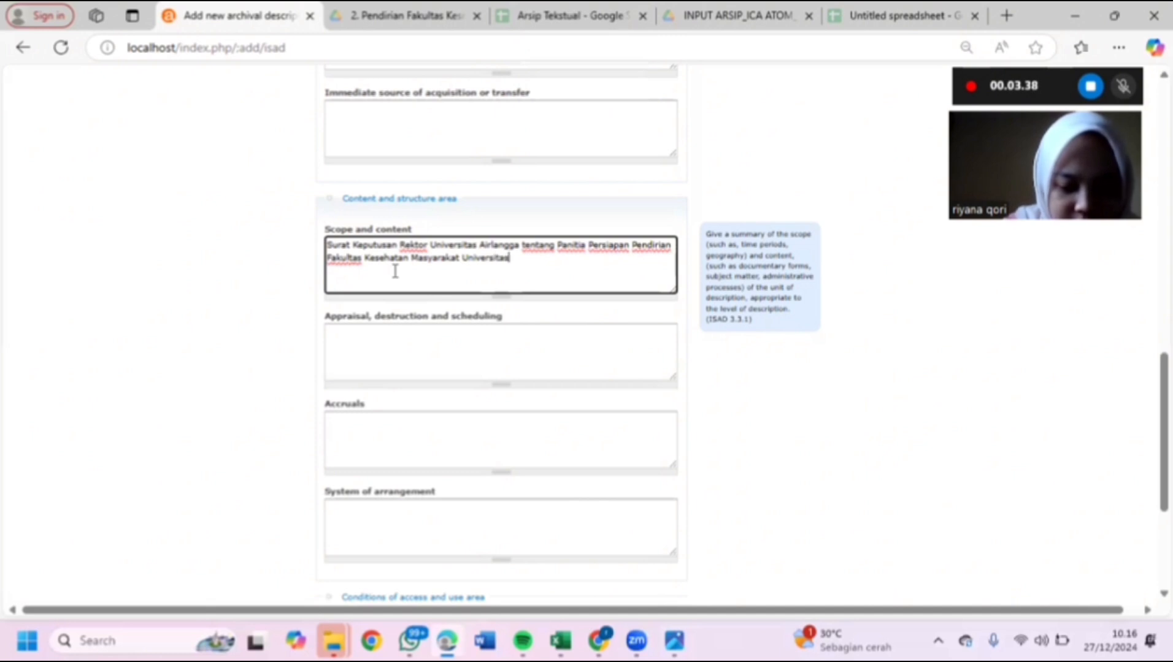
pyautogui.press('capslock')
pyautogui.write('A')
pyautogui.press('capslock')
pyautogui.write('l')
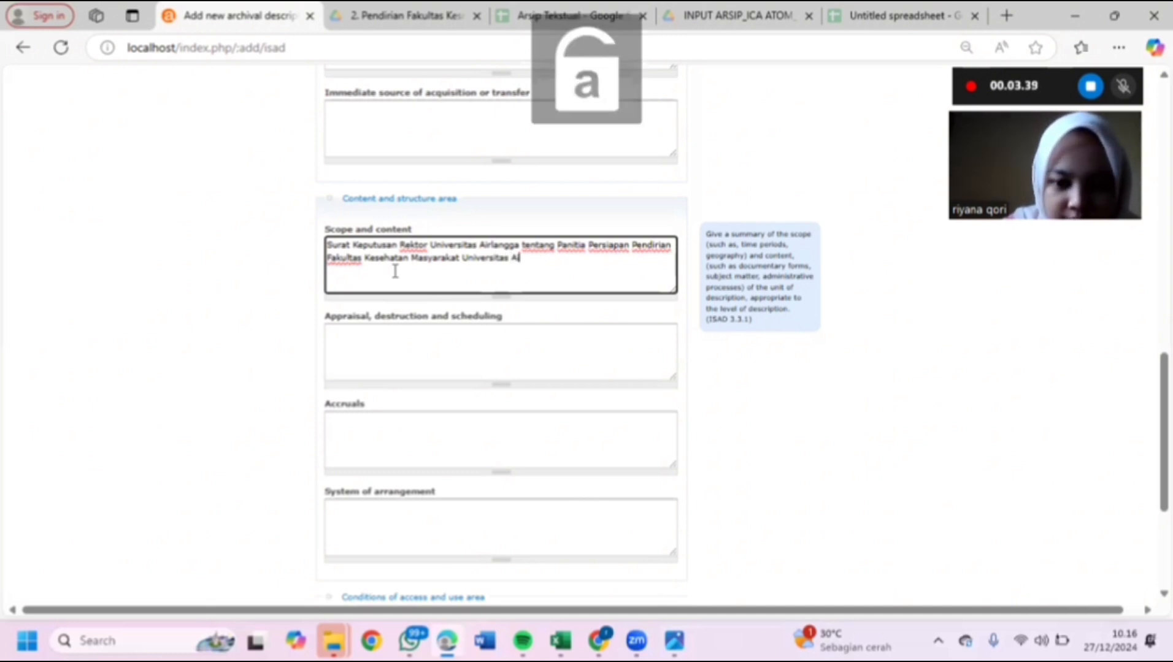
pyautogui.press('BackSpace')
pyautogui.write('irlangga')
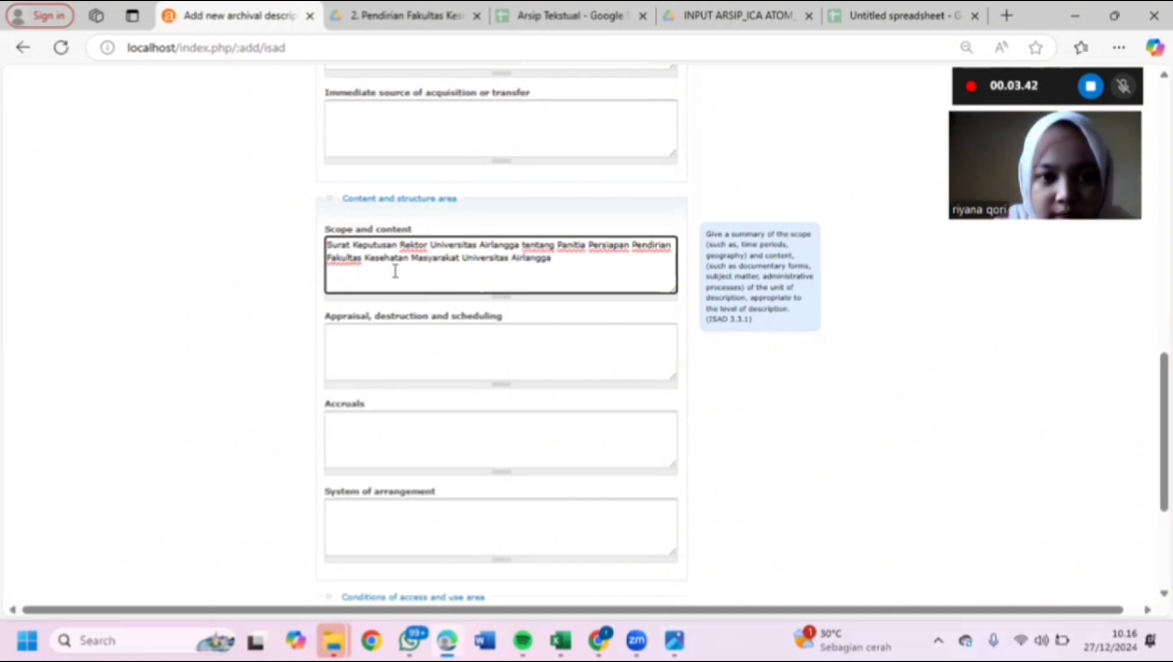
# - Scroll down past the Content and structure area toward the Description control area
pyautogui.scroll(-1, 395, 271)
pyautogui.scroll(-1, 395, 271)
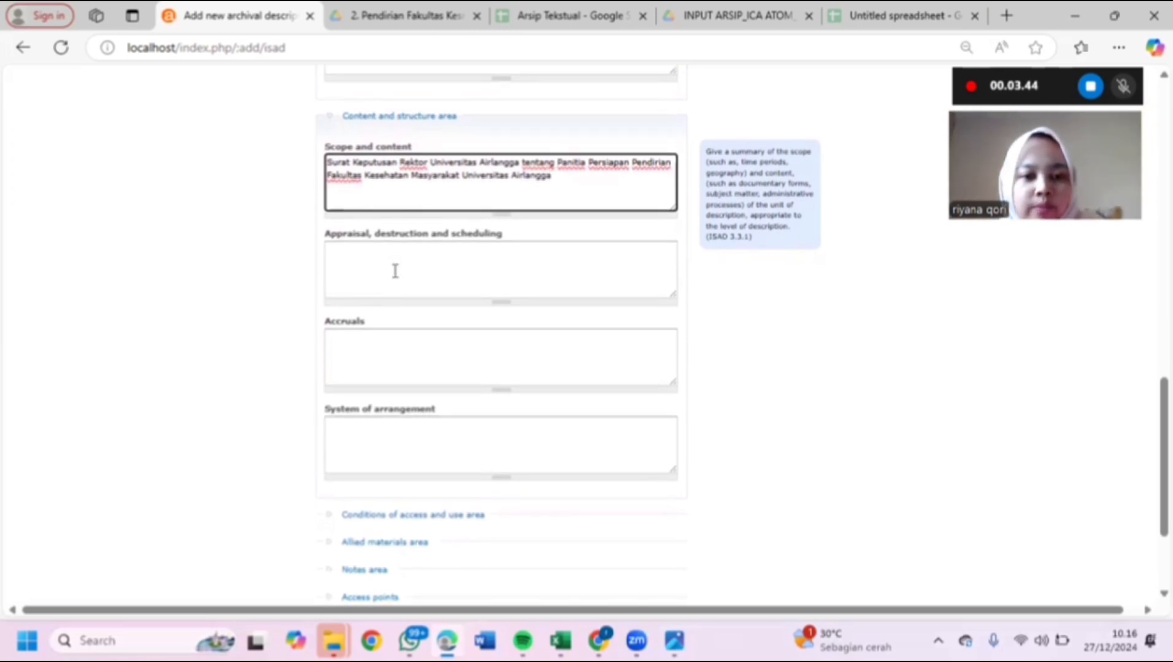
pyautogui.scroll(-1, 395, 271)
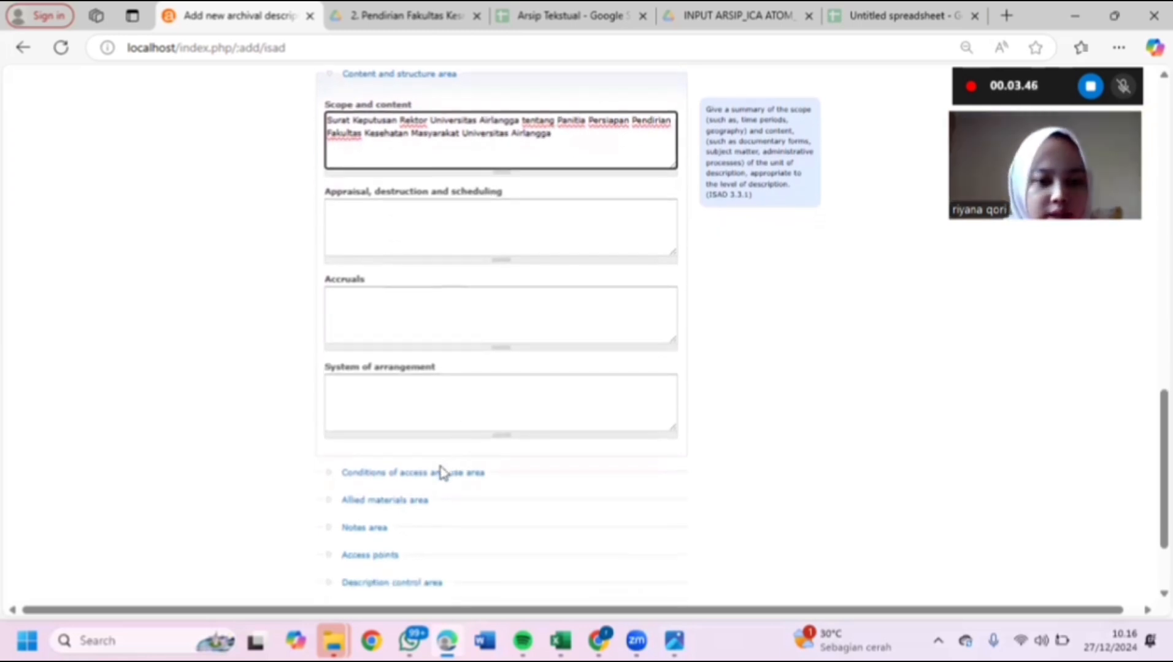
pyautogui.scroll(-1, 440, 474)
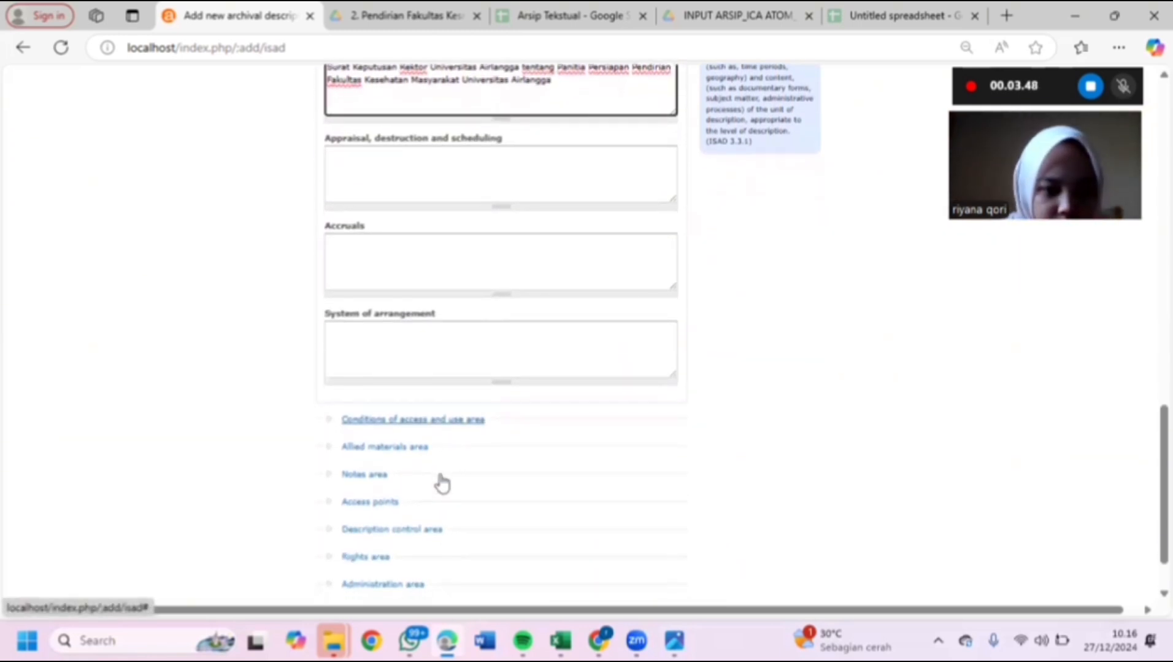
pyautogui.scroll(-1, 441, 483)
pyautogui.click(392, 486)
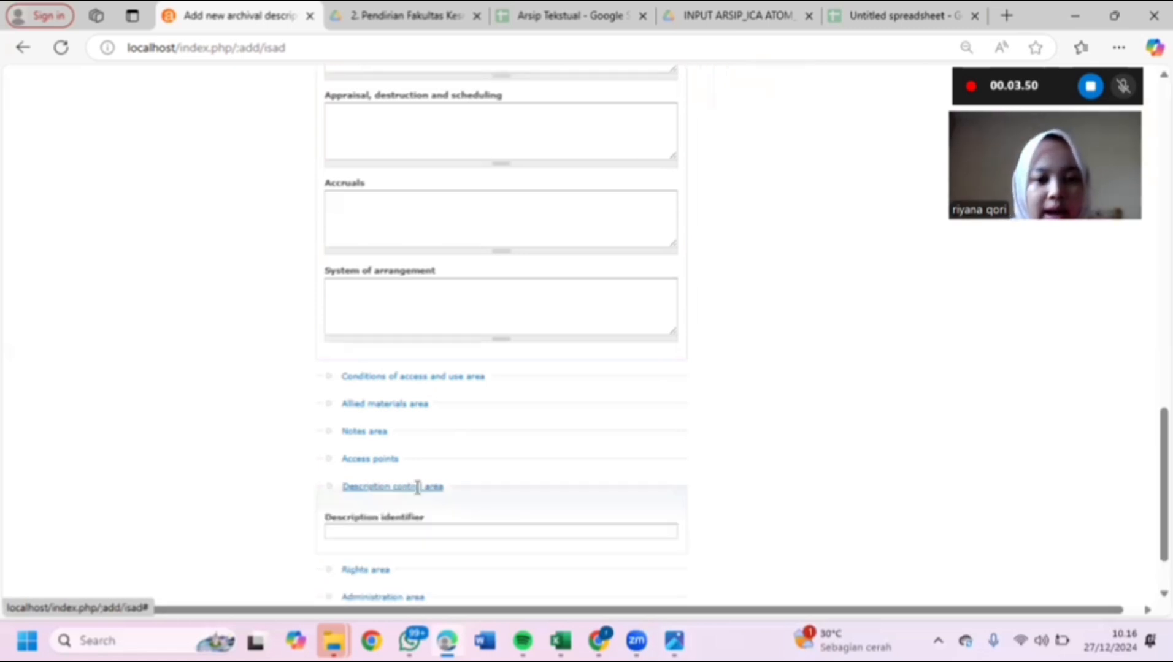
pyautogui.scroll(1, 419, 494)
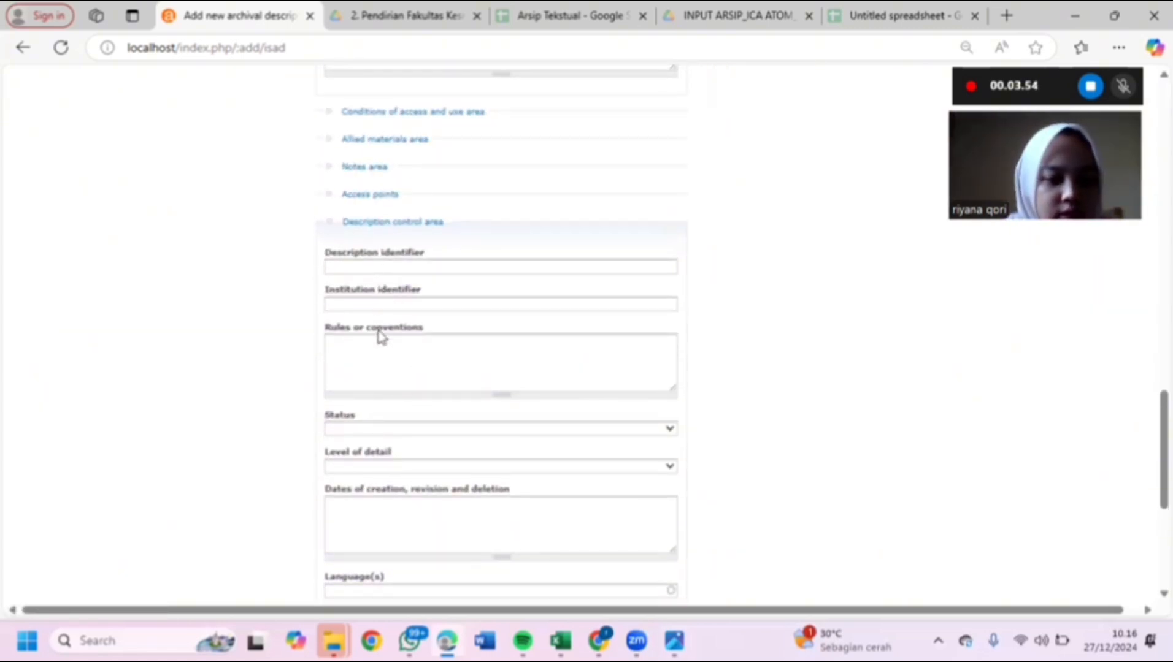
pyautogui.scroll(-1, 379, 333)
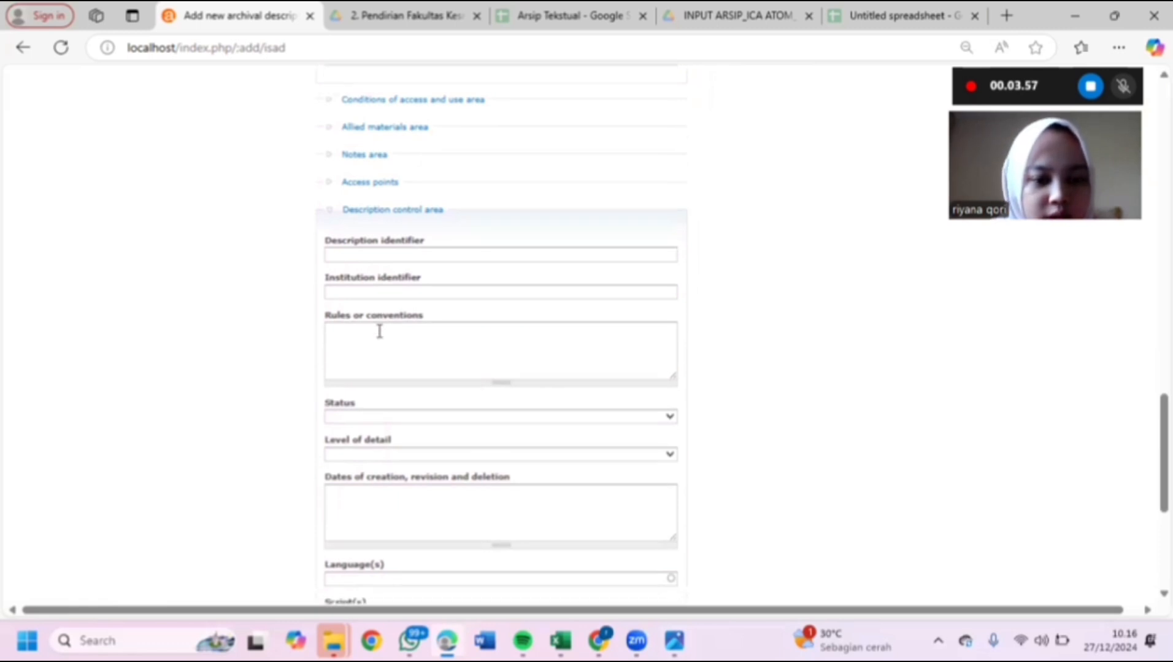
pyautogui.scroll(-3, 399, 399)
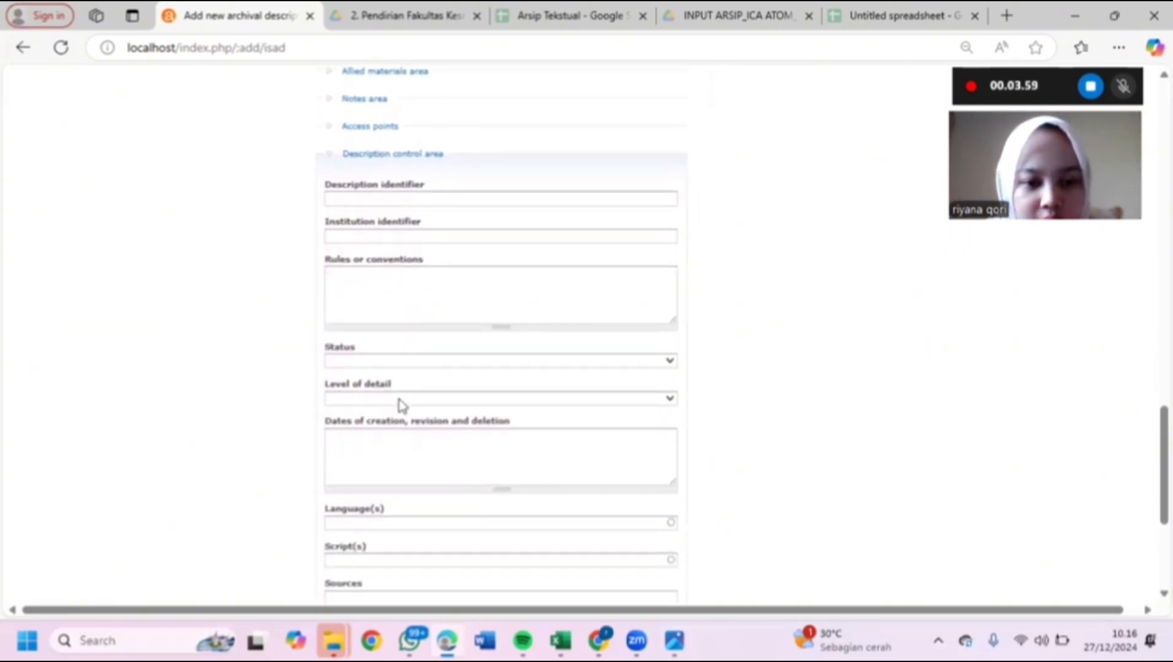
pyautogui.click(400, 456)
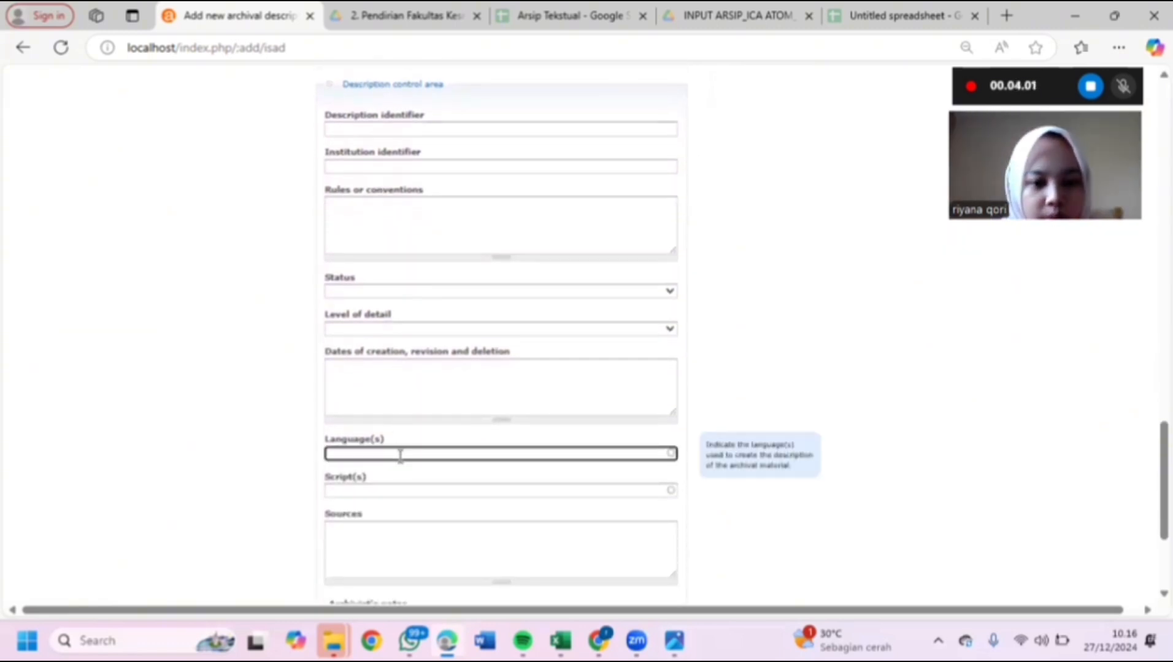
pyautogui.press('capslock')
pyautogui.write('Indo')
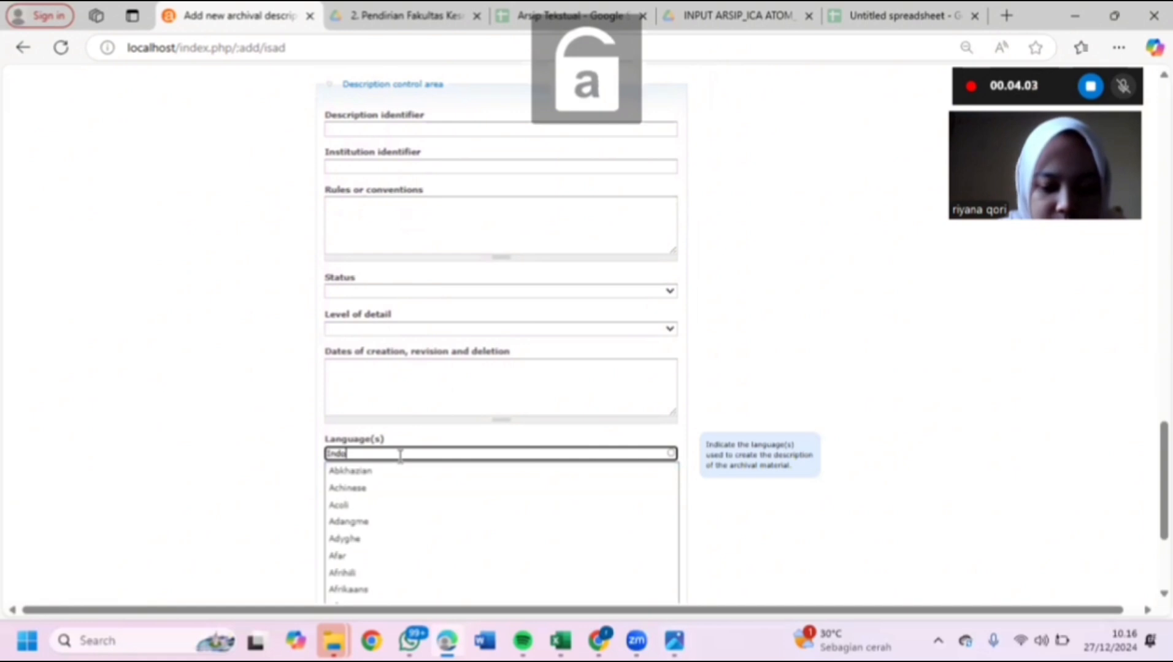
pyautogui.write('nesia')
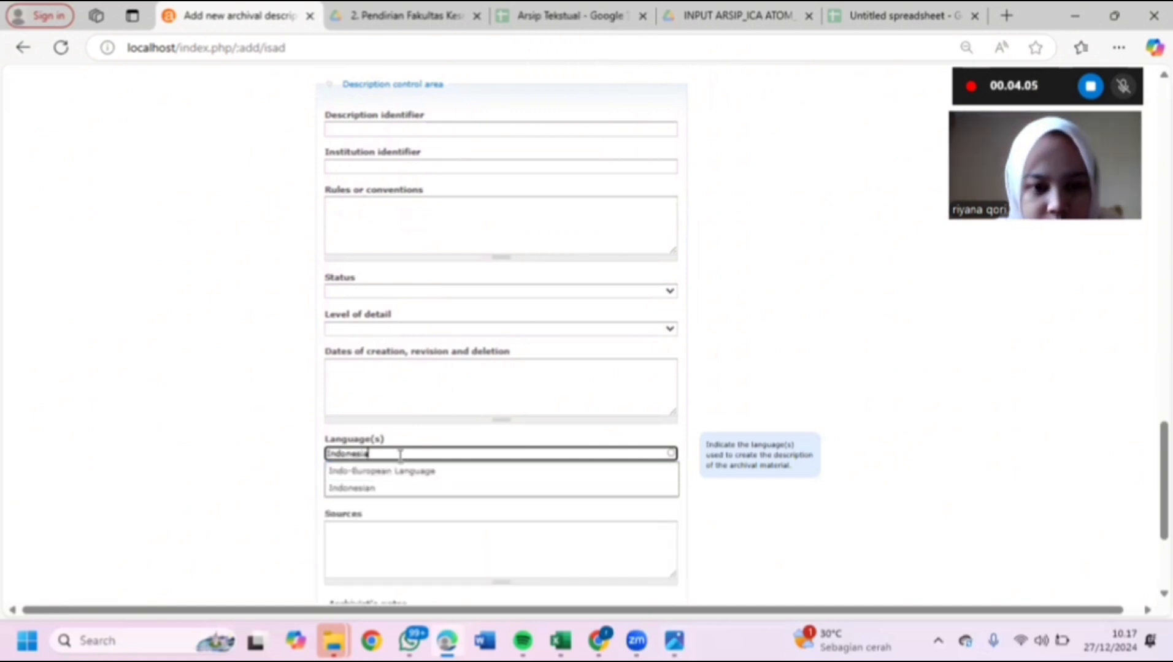
pyautogui.scroll(-3, 400, 455)
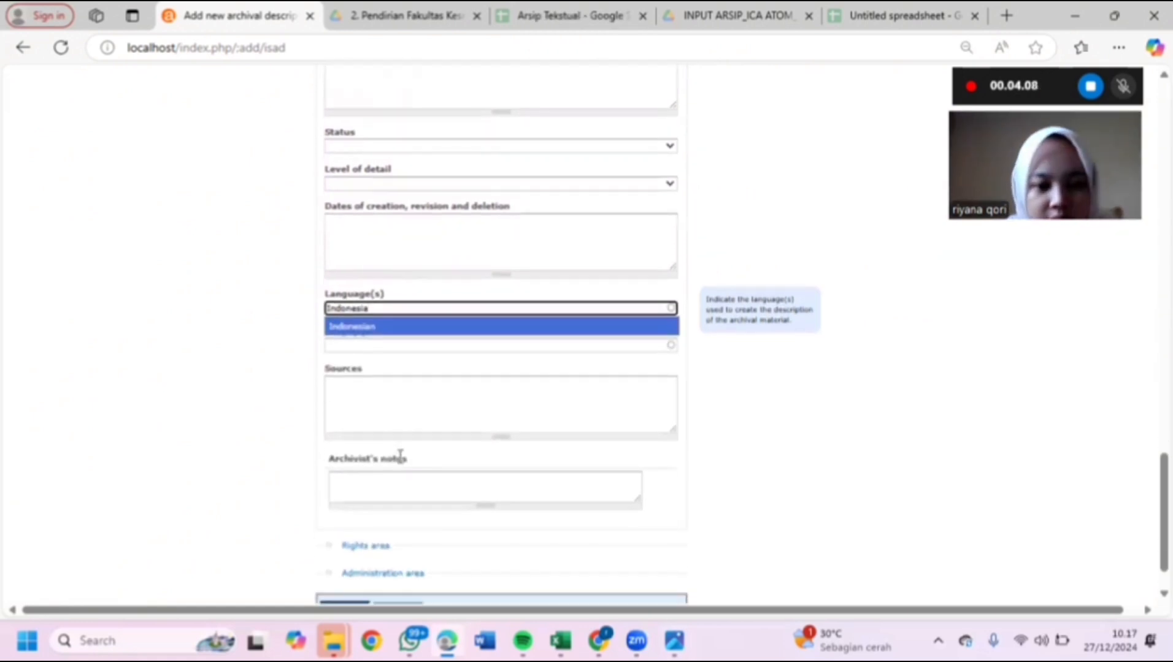
pyautogui.scroll(-1, 400, 455)
# - Set the Administration area's publication status to Published and create the HK.02 fonds description
pyautogui.click(396, 525)
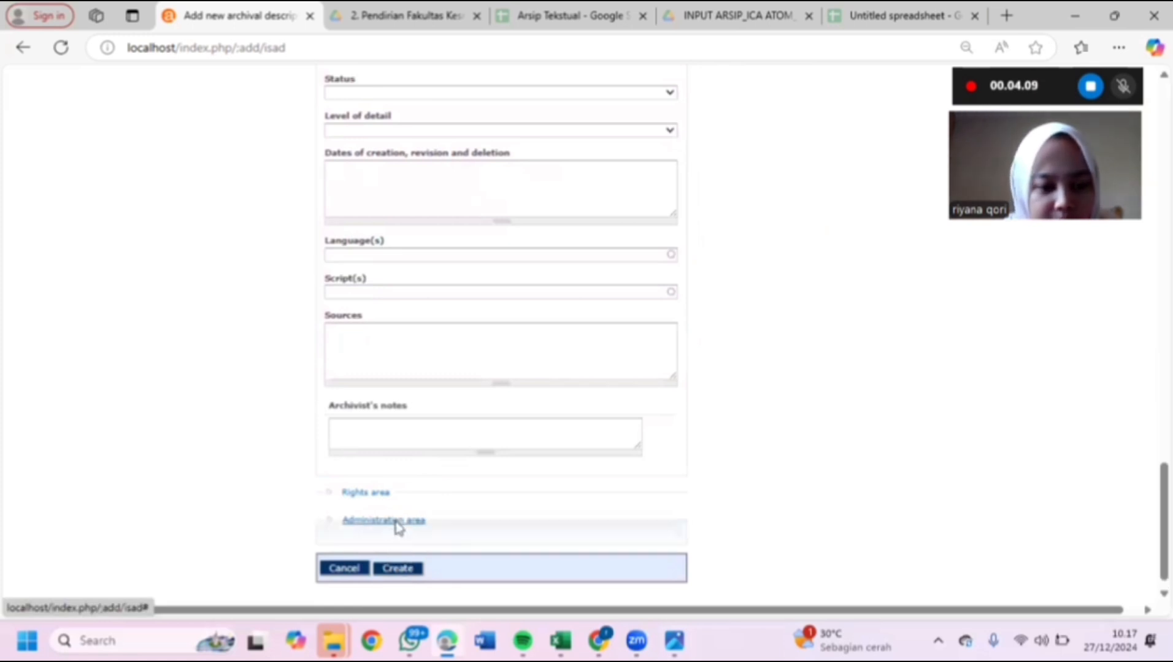
pyautogui.scroll(-2, 396, 525)
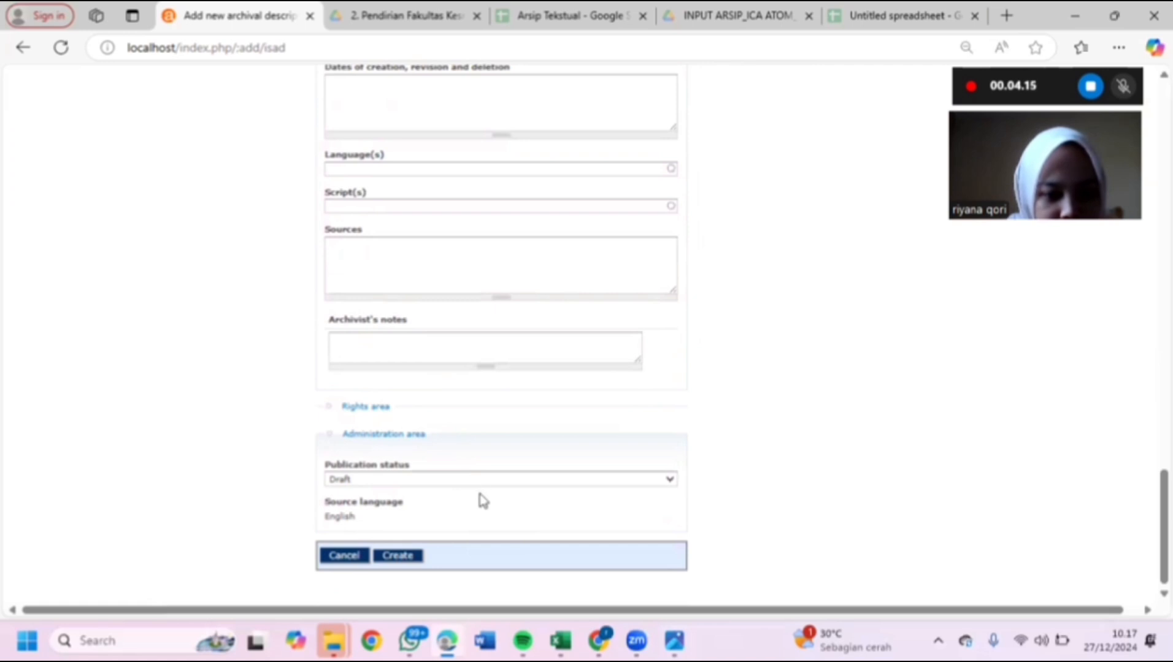
pyautogui.click(388, 485)
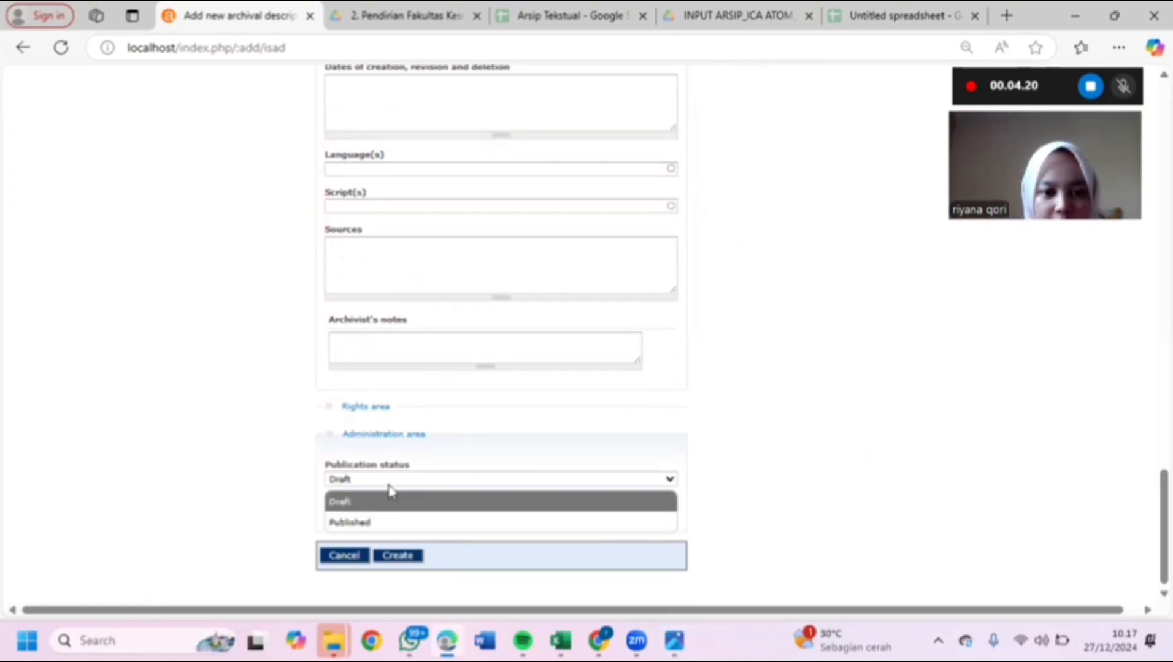
pyautogui.click(399, 522)
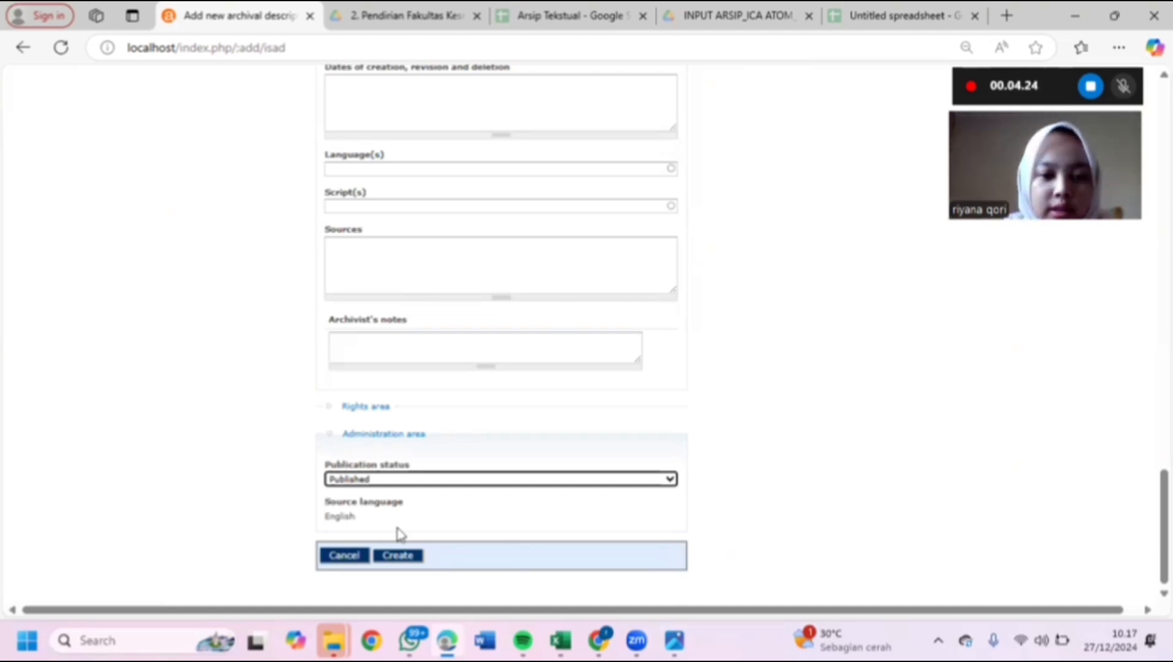
pyautogui.scroll(-1, 477, 474)
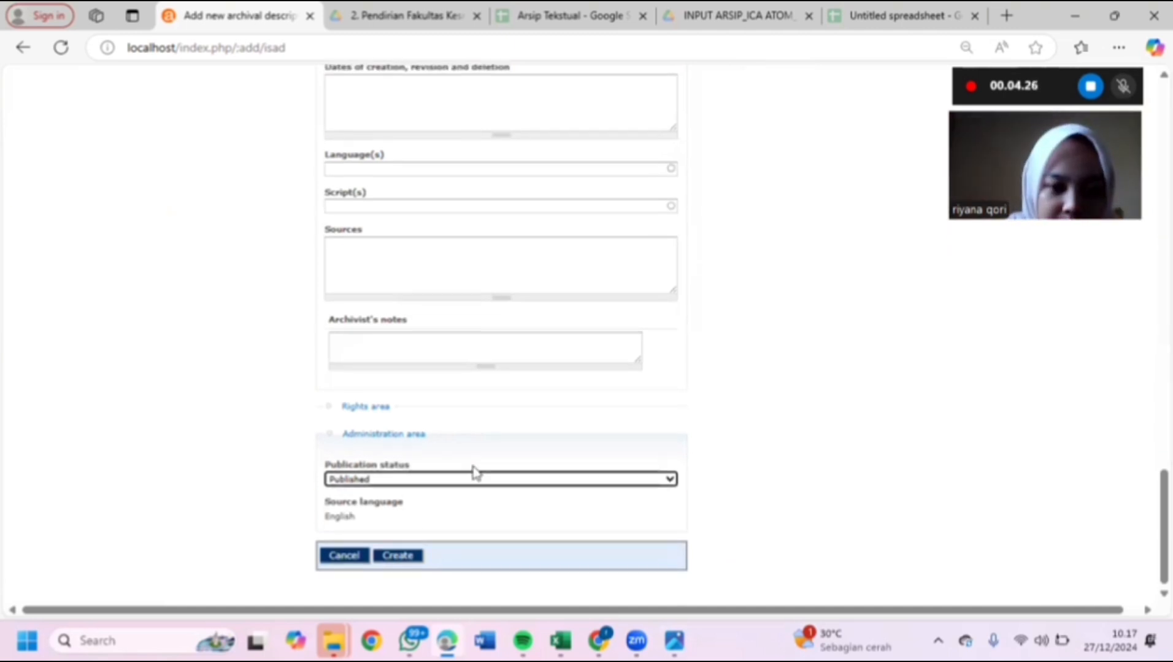
pyautogui.click(410, 555)
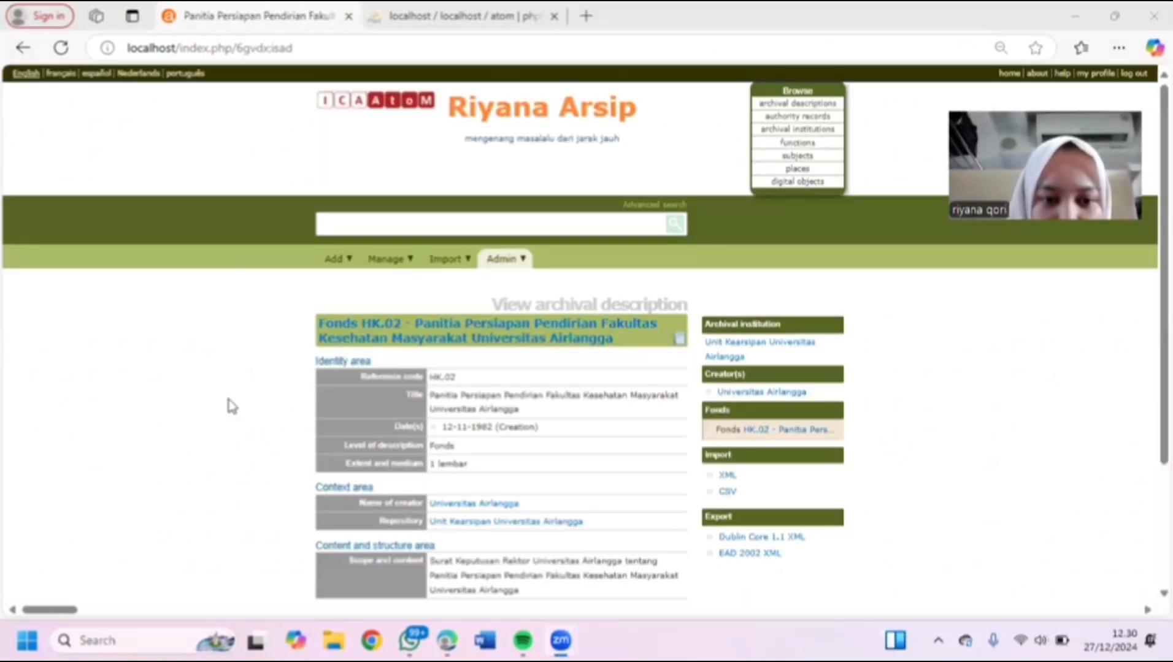
pyautogui.scroll(-5, 233, 405)
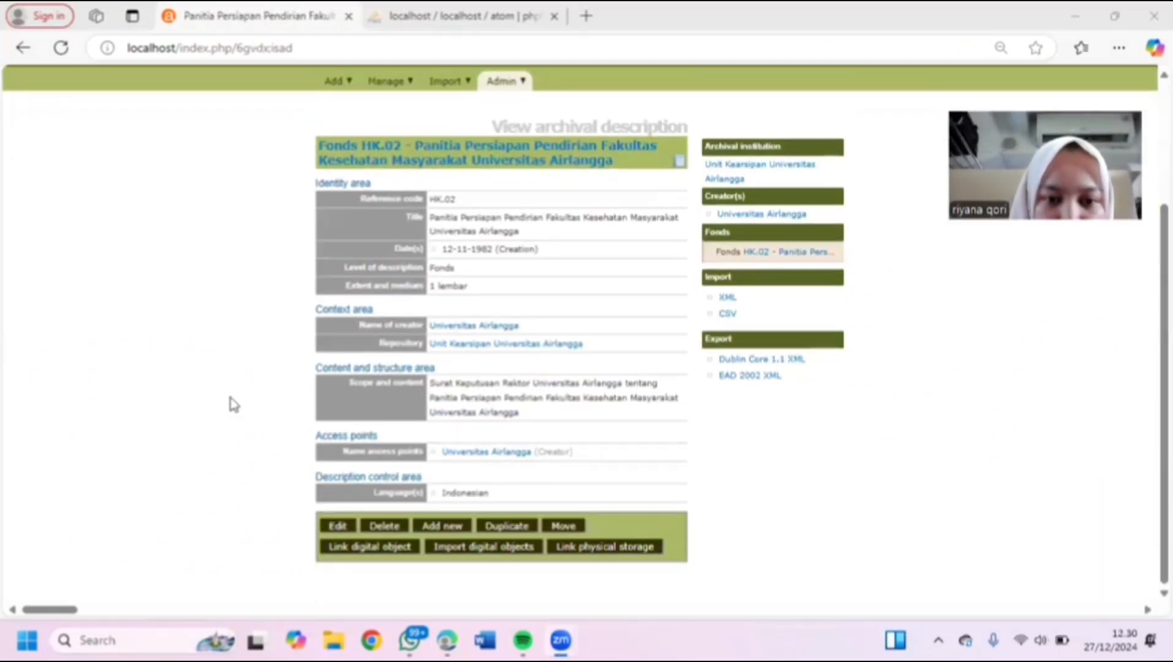
# - Attach the scanned PERSIAPAN JPEG from Downloads as the fonds' digital object
pyautogui.click(368, 556)
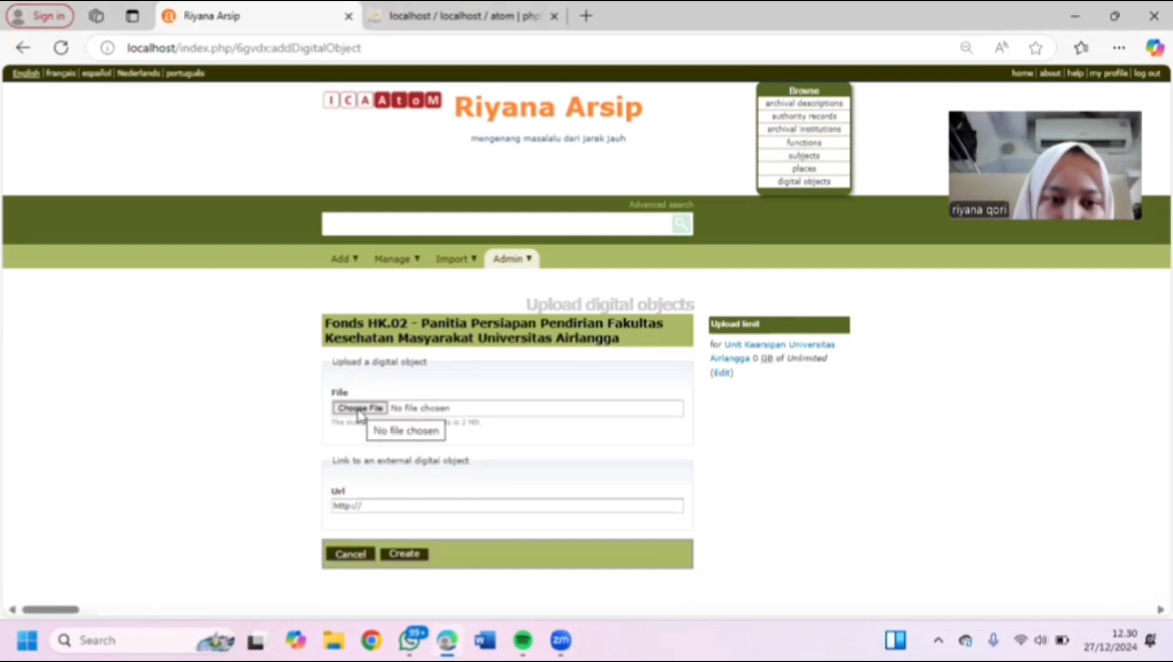
pyautogui.click(361, 412)
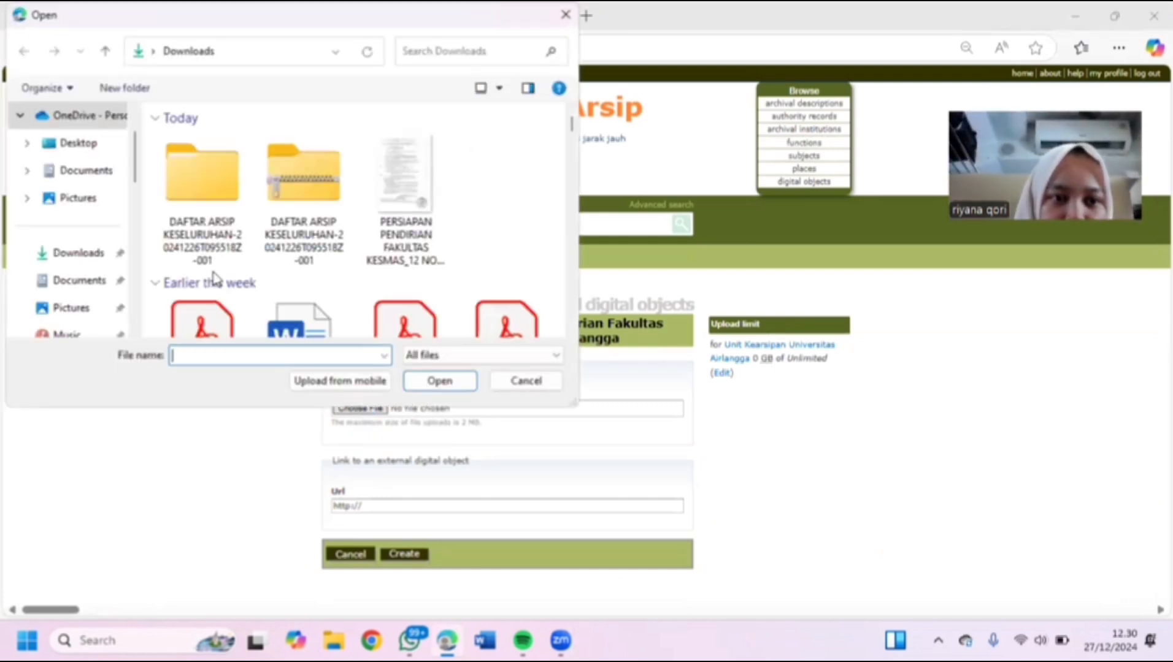
pyautogui.click(408, 228)
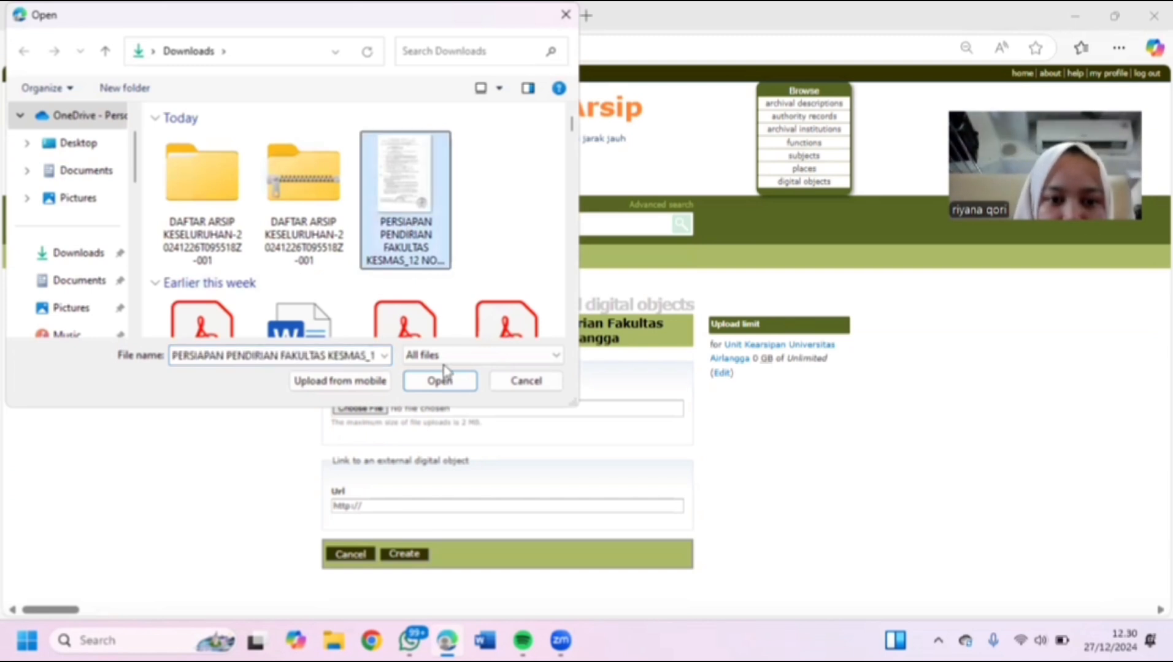
pyautogui.click(443, 381)
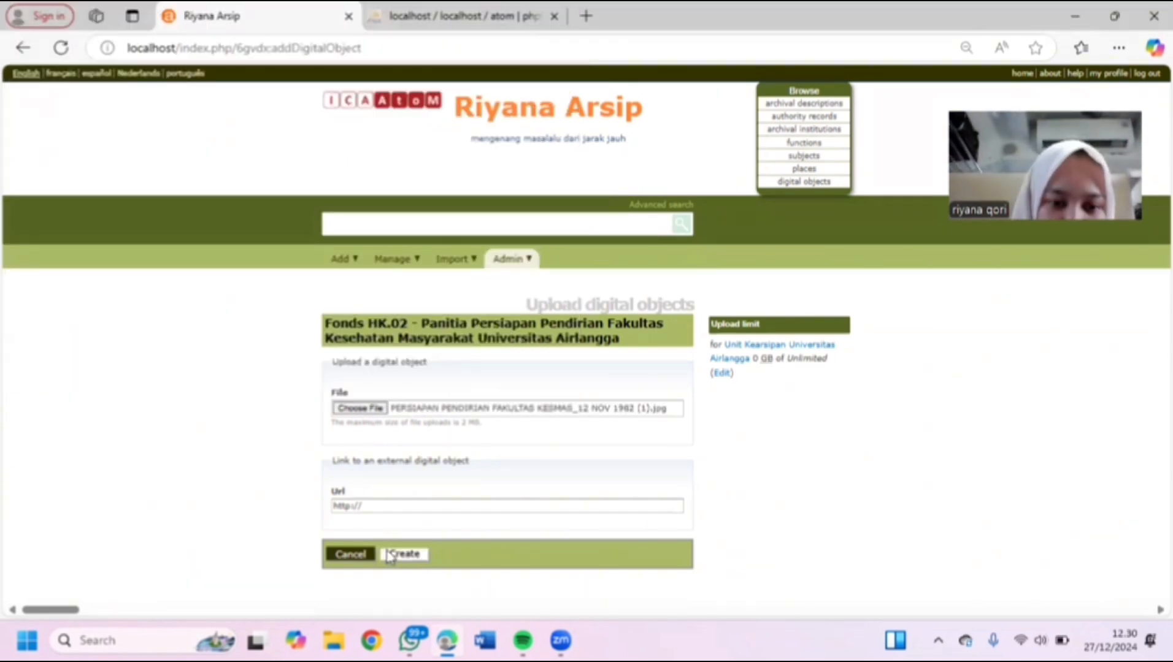
pyautogui.click(406, 557)
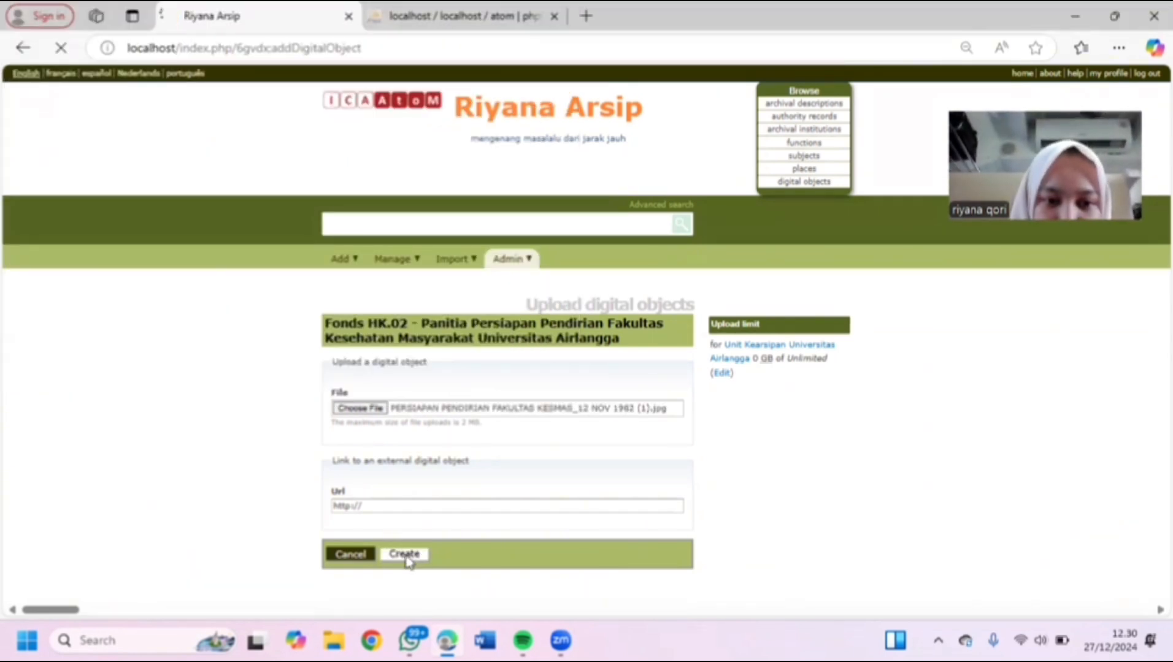
pyautogui.scroll(-5, 349, 538)
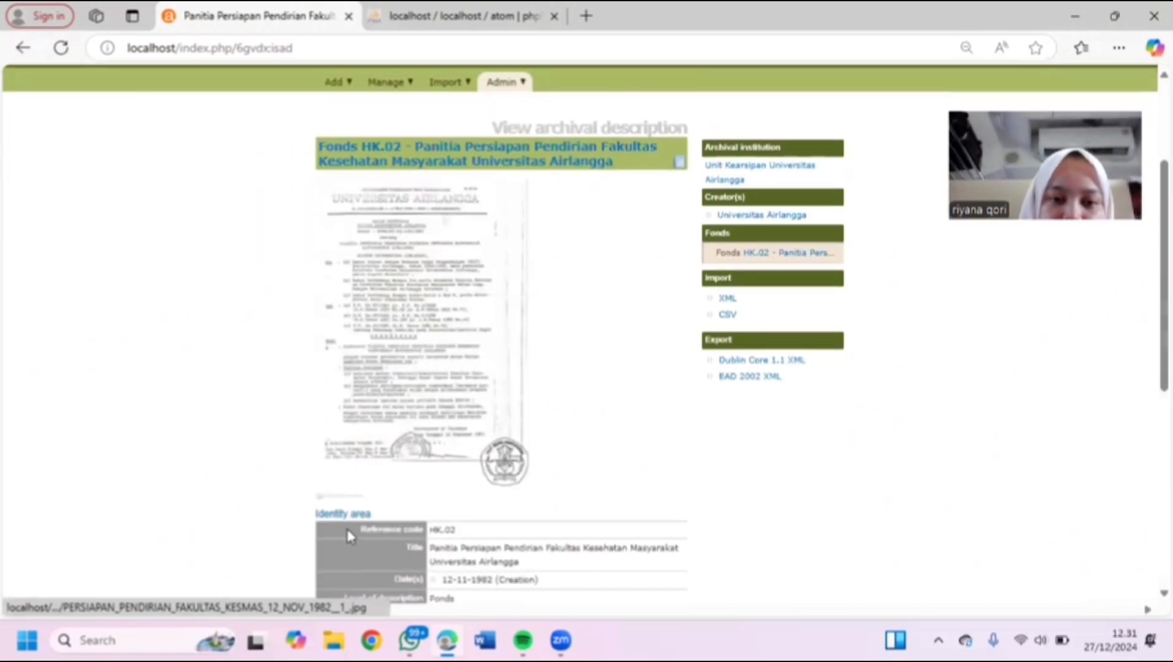
pyautogui.scroll(-5, 349, 539)
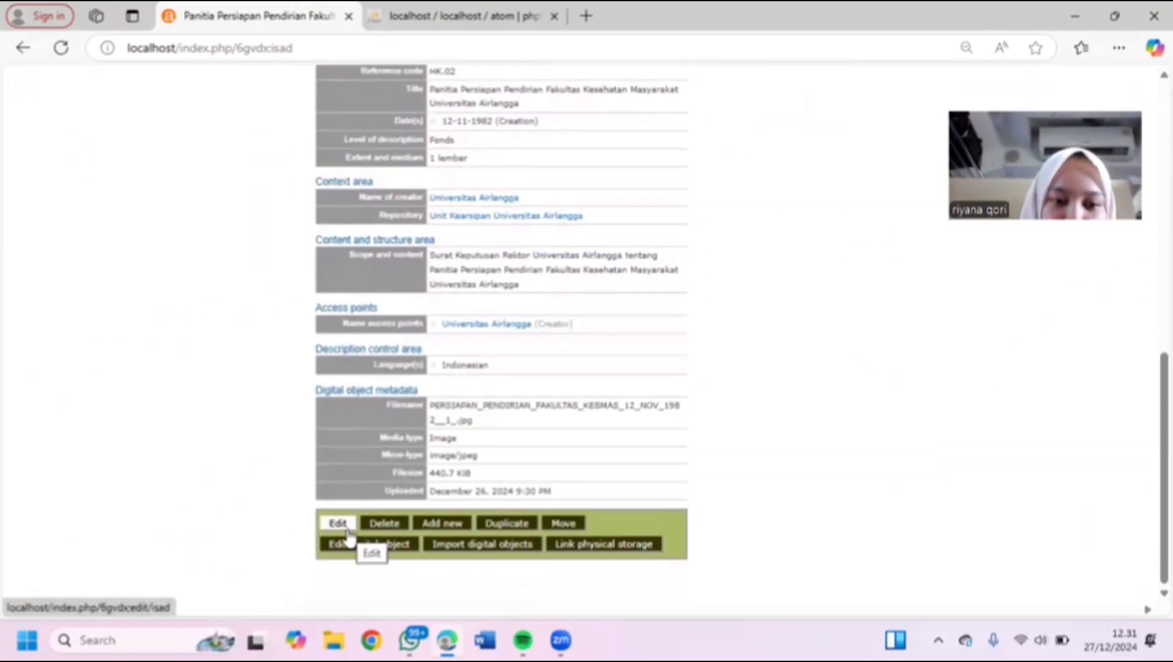
pyautogui.scroll(1, 347, 538)
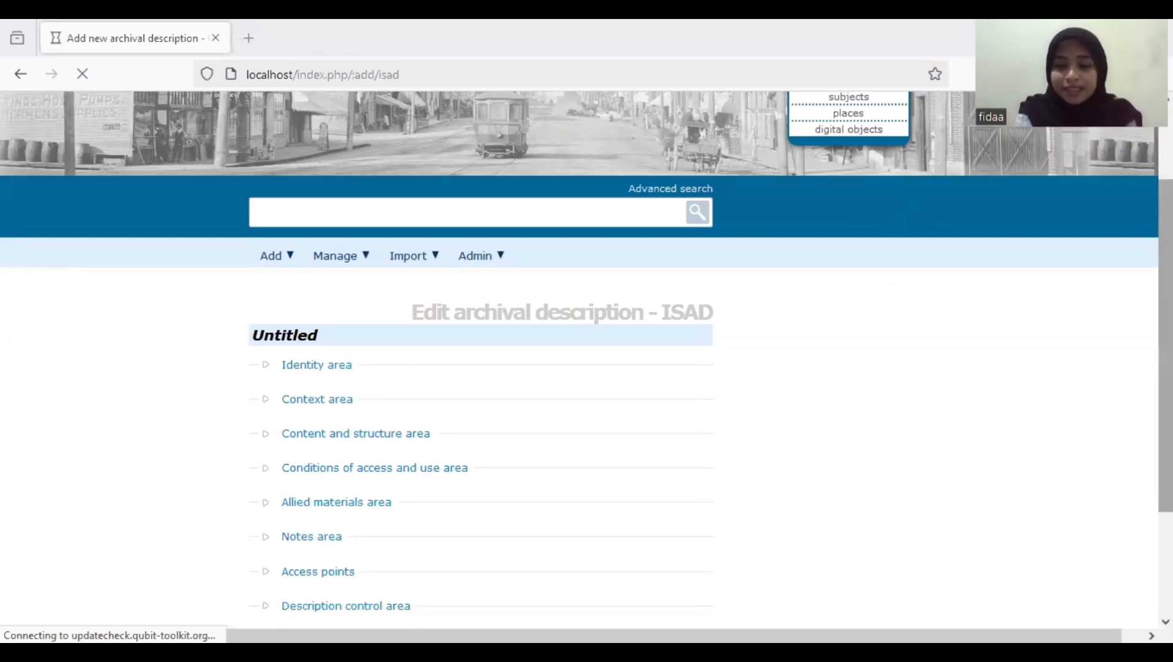
# - Fill identifier APG.2 and title 'Proyek Pembangunan Tropical Disease Research Center' in the Identity area
pyautogui.scroll(-1, 1061, 304)
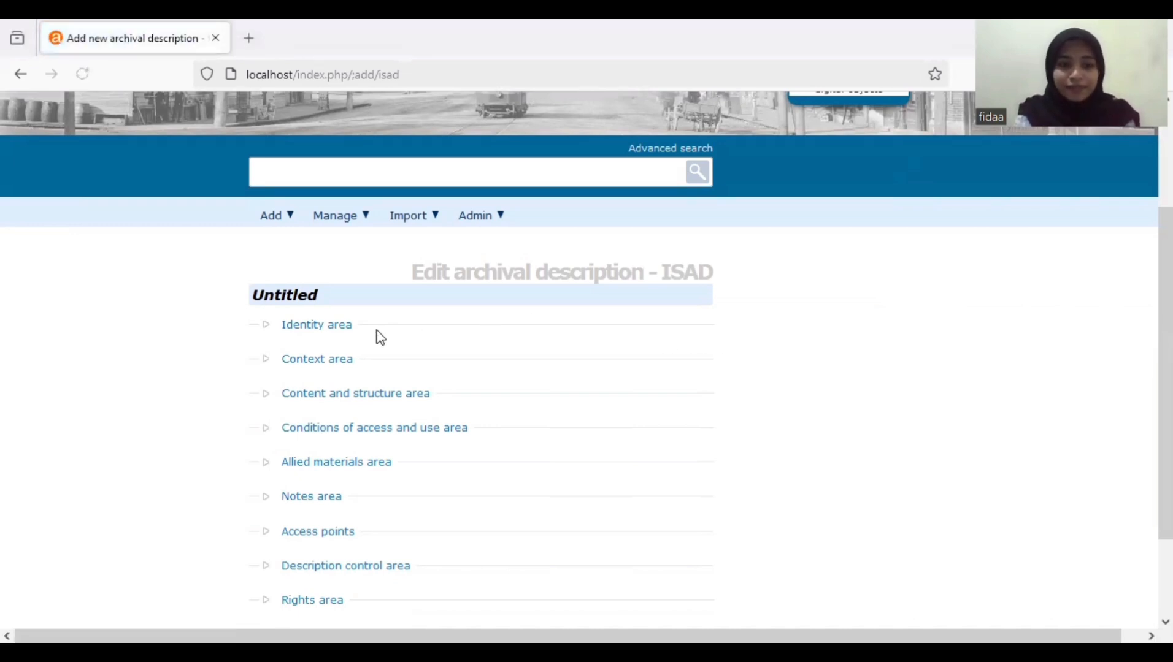
pyautogui.click(324, 325)
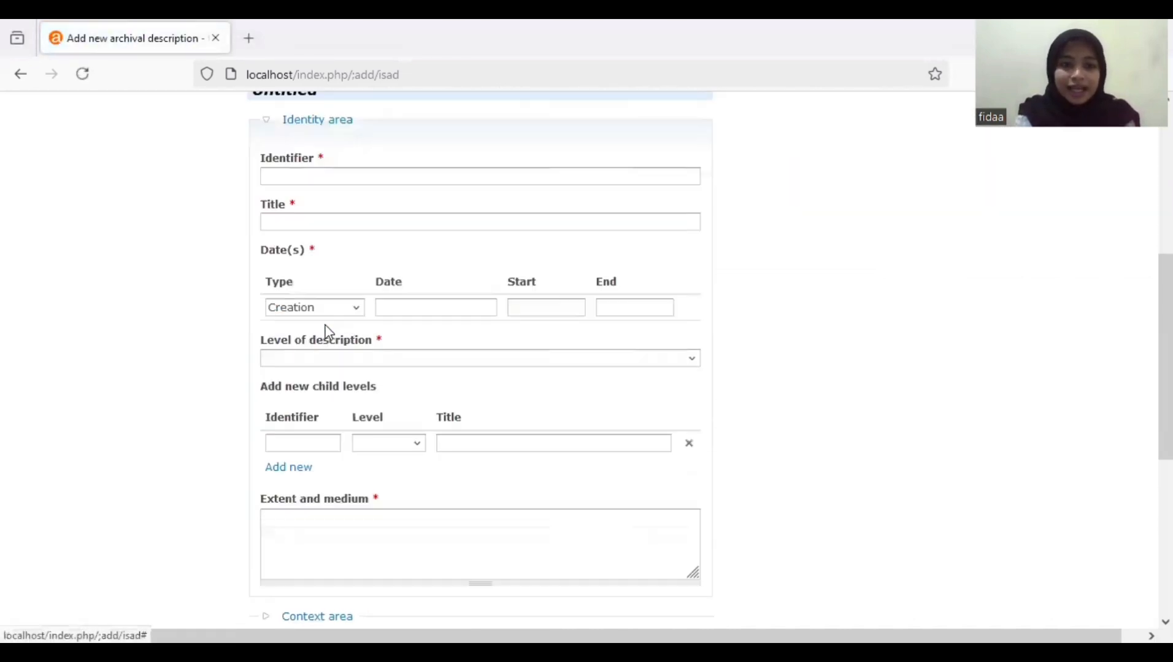
pyautogui.scroll(3, 1165, 307)
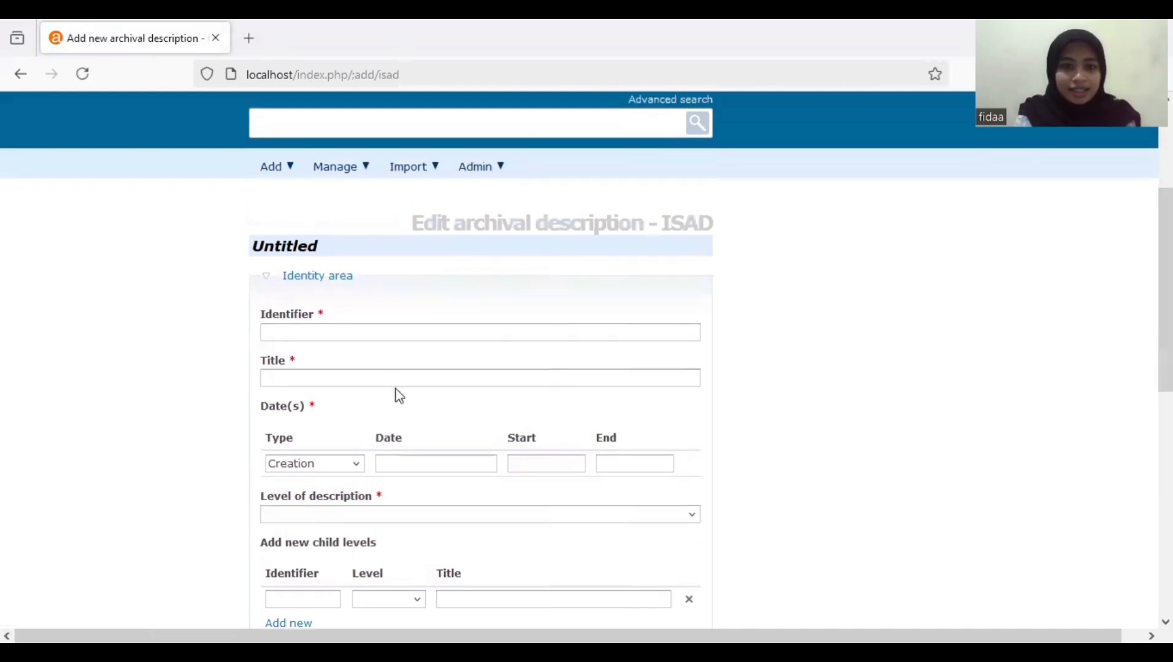
pyautogui.click(389, 326)
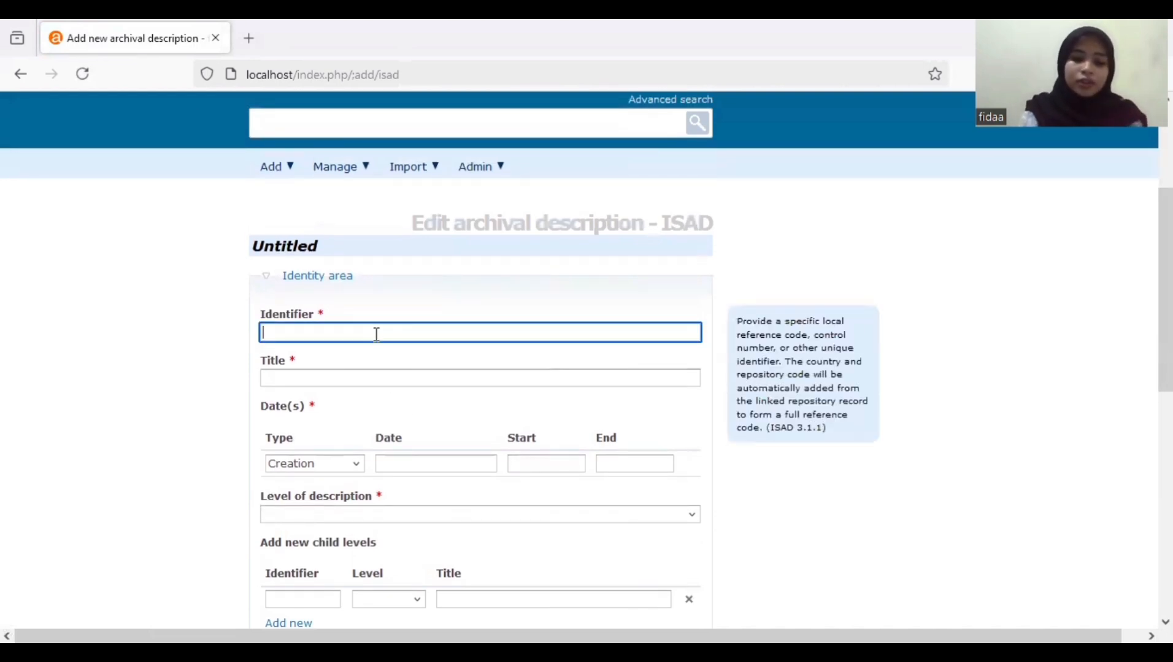
pyautogui.write('A')
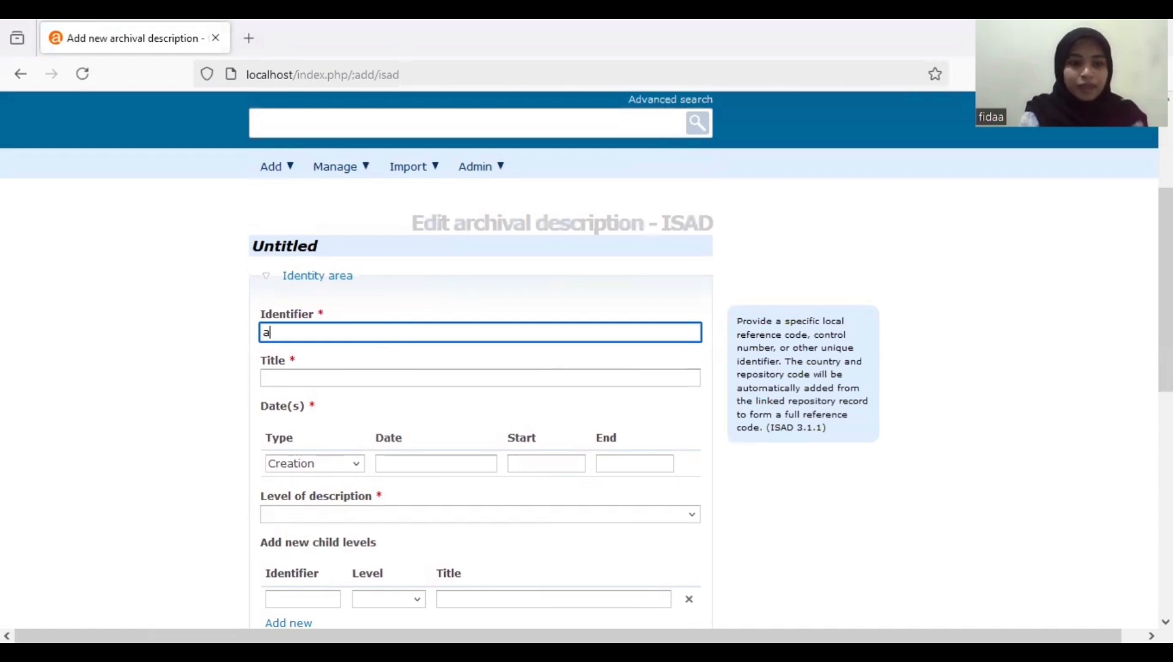
pyautogui.click(372, 354)
pyautogui.click(363, 376)
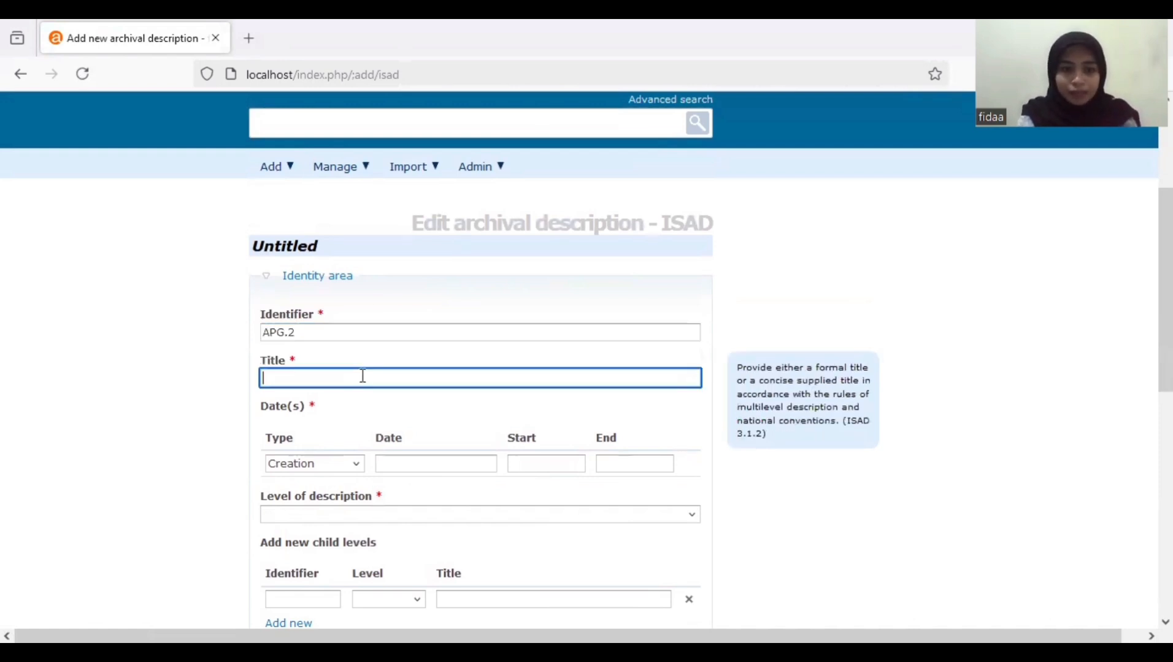
pyautogui.write('p')
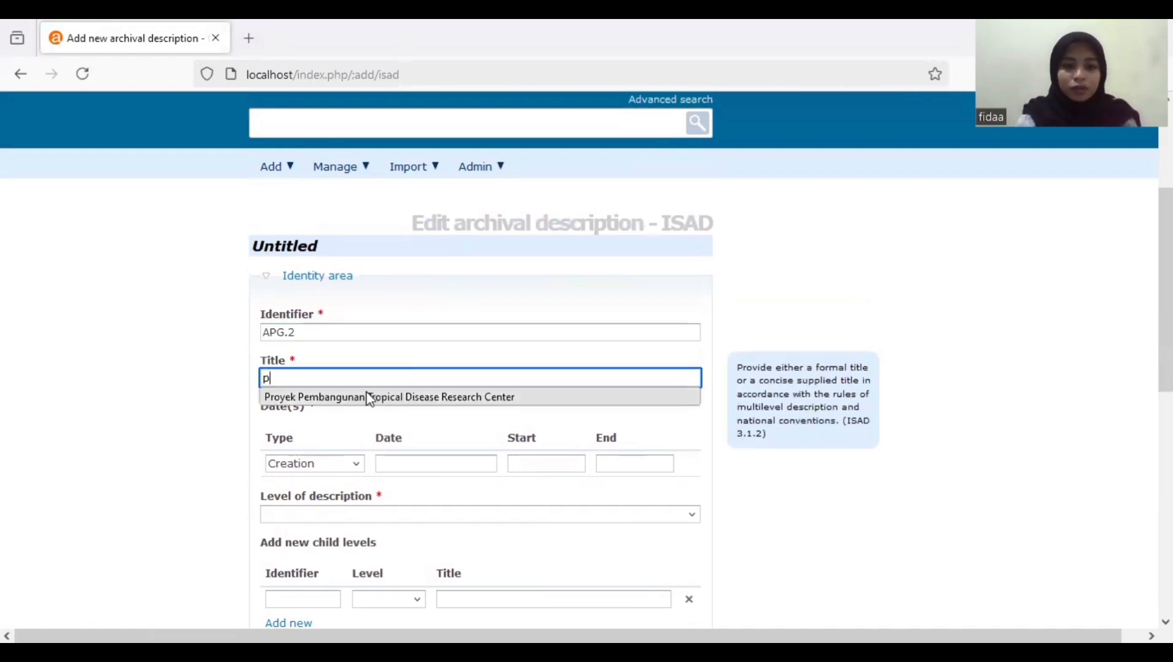
pyautogui.click(368, 397)
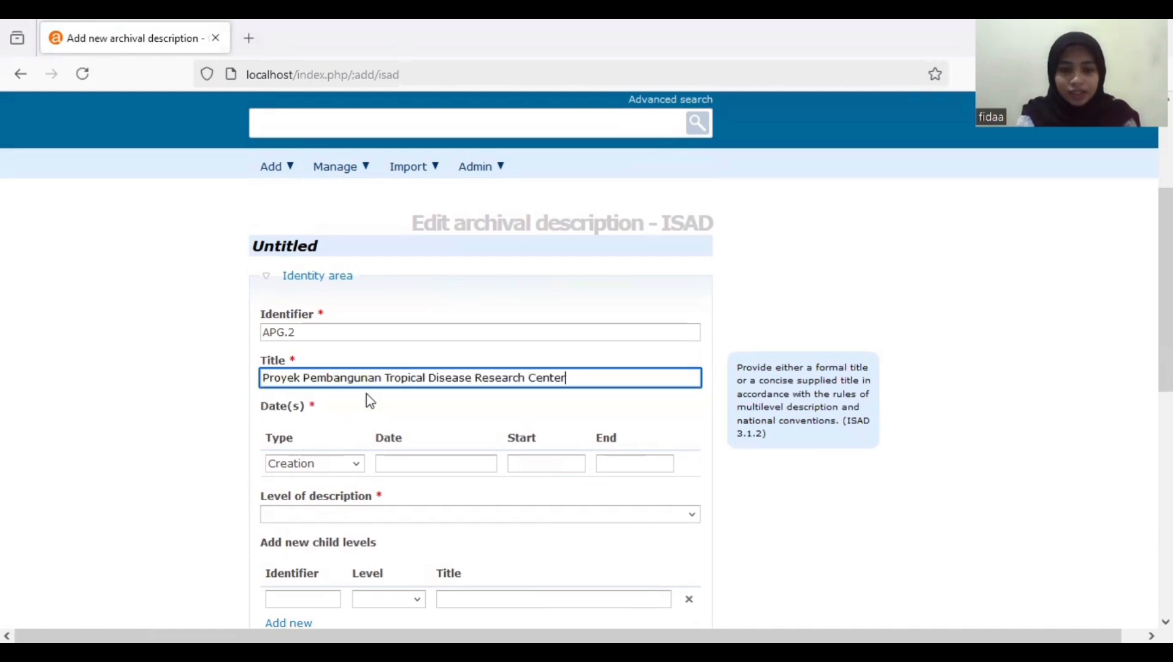
# - Set creation date 1992-06-02 with matching start/end dates and level of description File
pyautogui.click(399, 463)
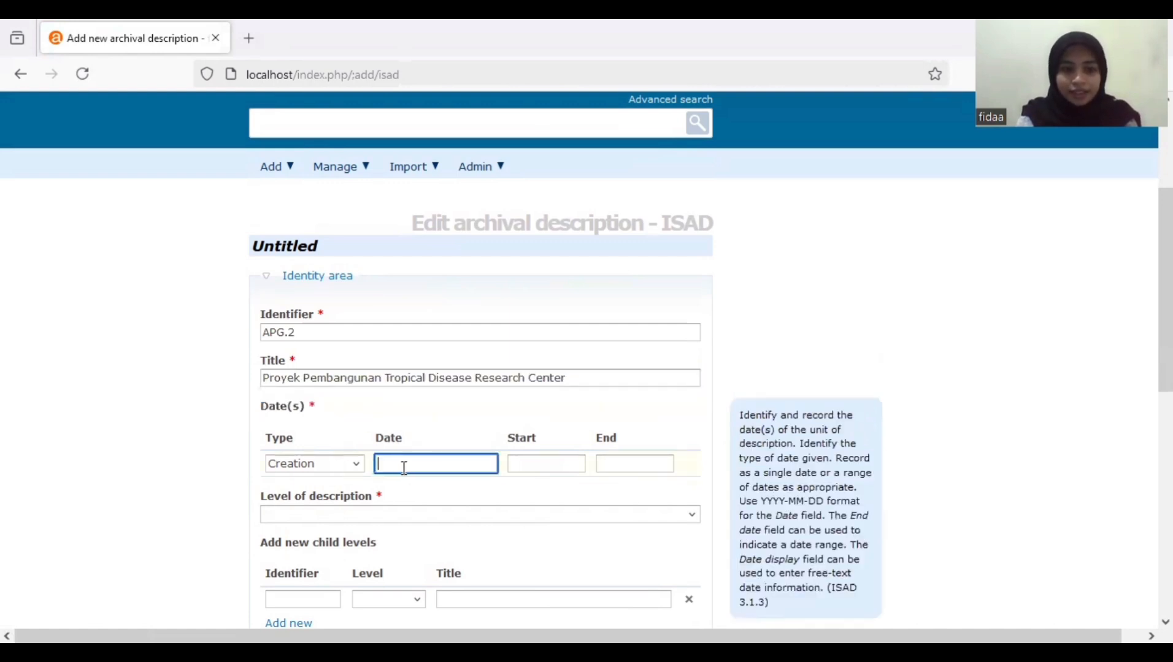
pyautogui.write('199')
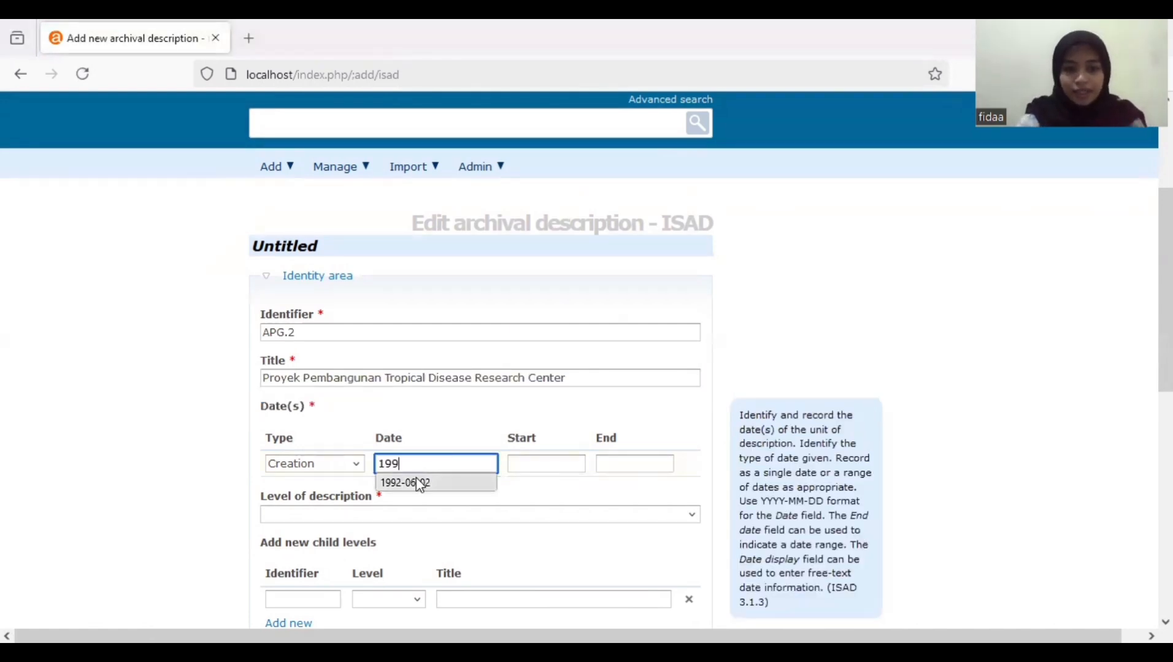
pyautogui.click(423, 480)
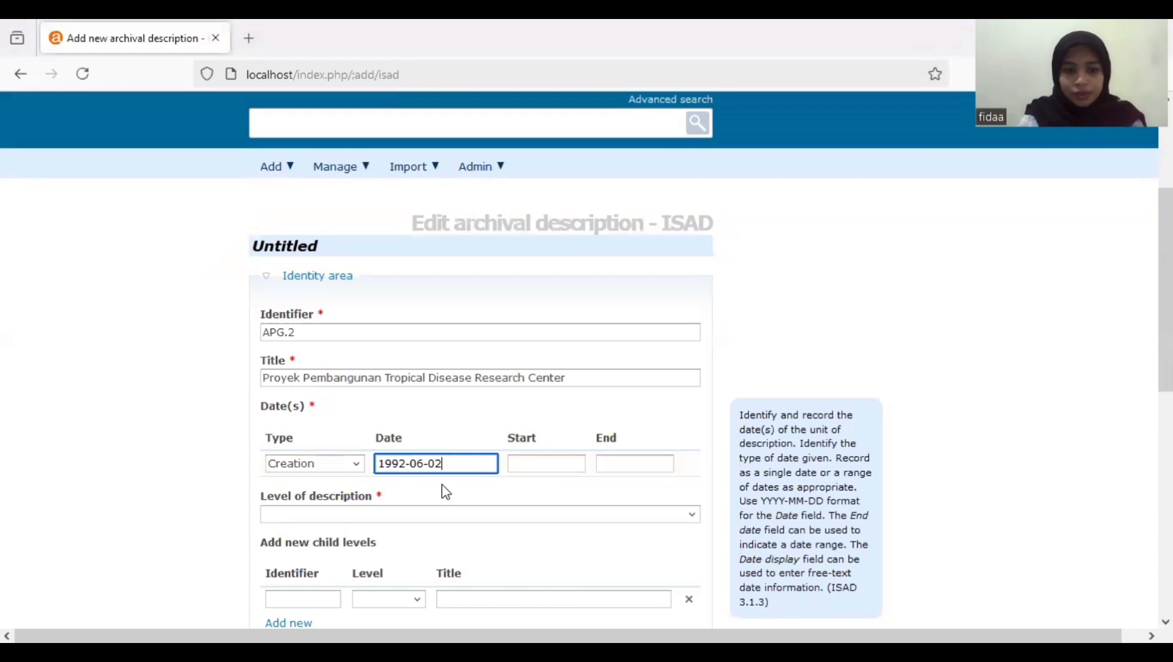
pyautogui.click(531, 464)
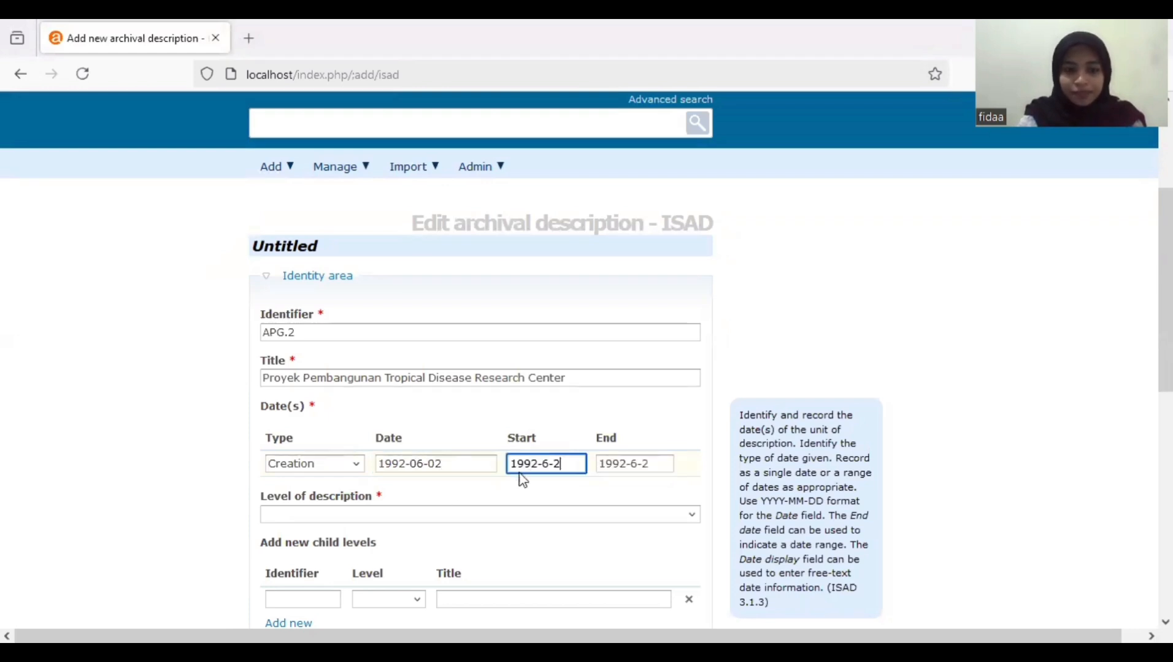
pyautogui.click(452, 518)
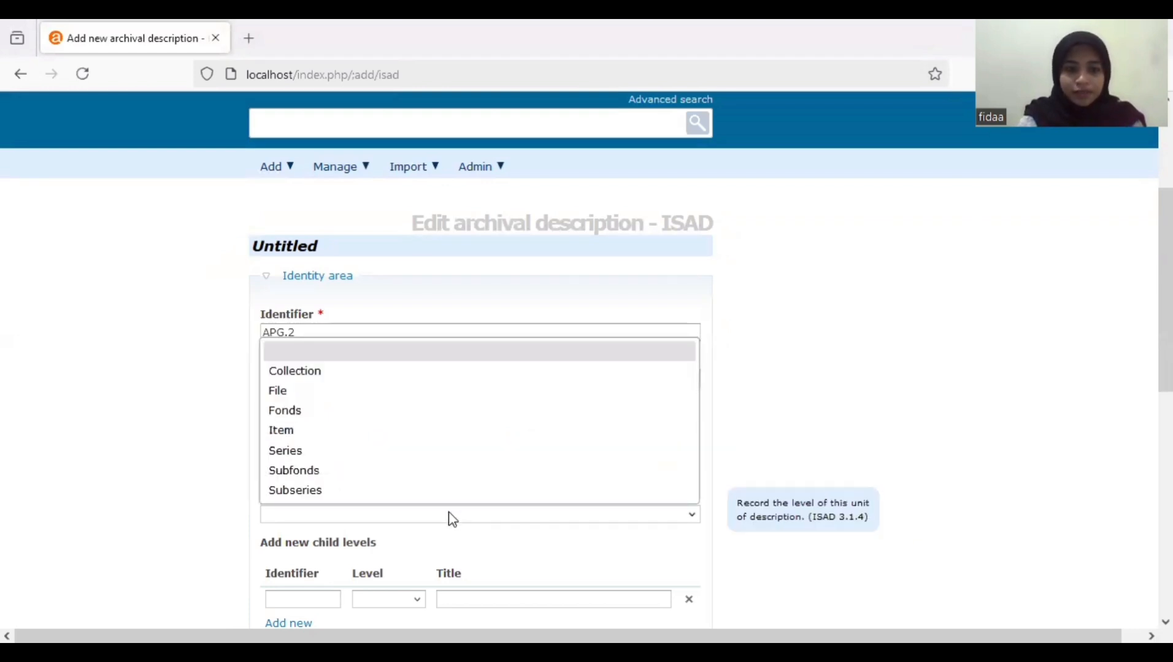
pyautogui.click(401, 392)
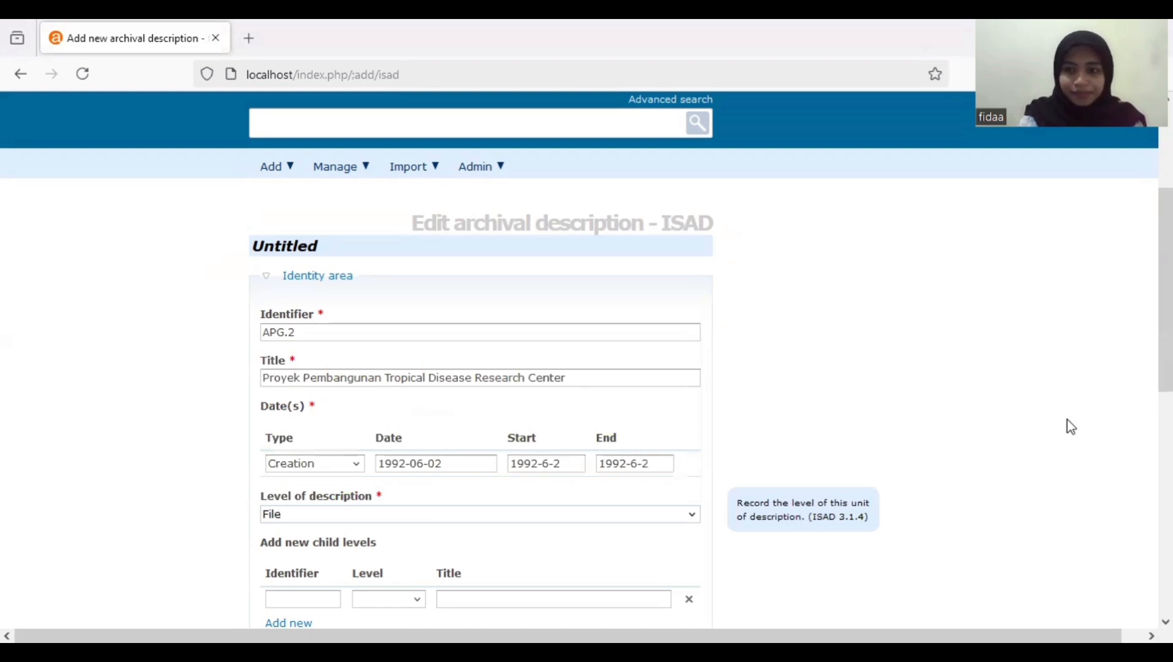
pyautogui.scroll(-3, 484, 484)
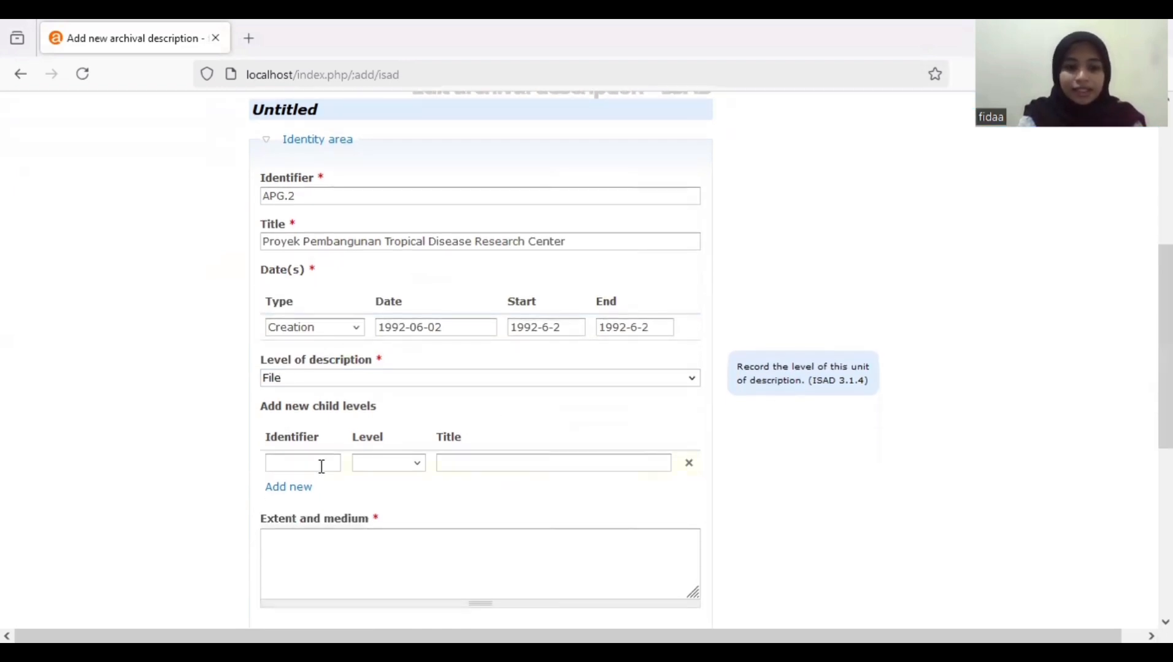
pyautogui.click(321, 465)
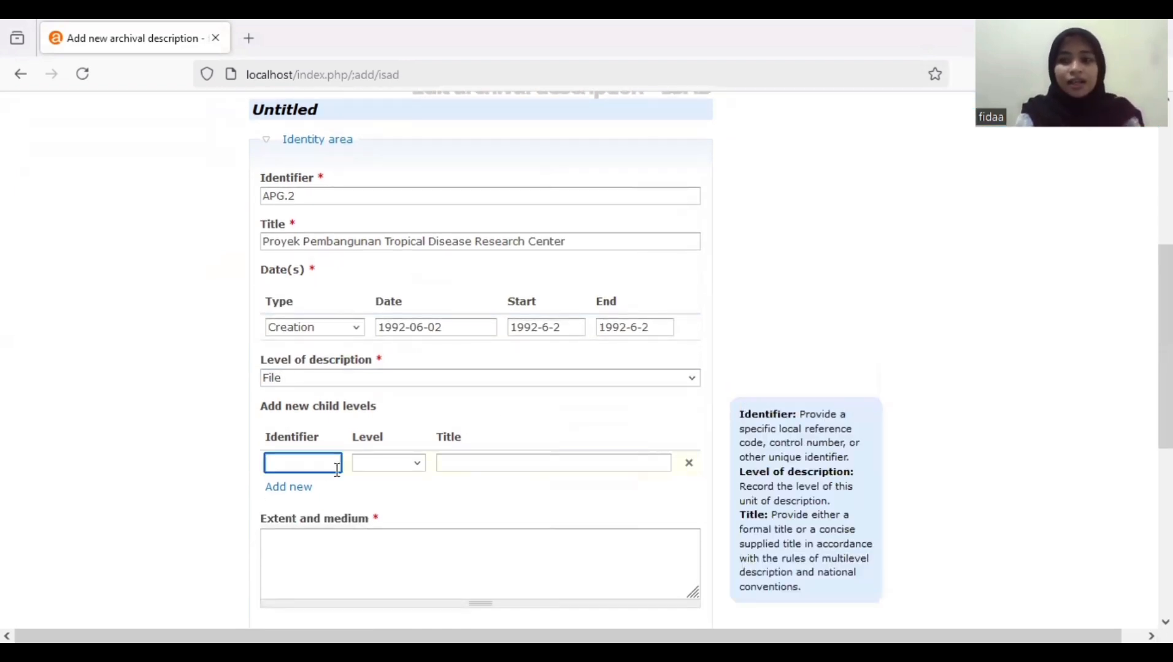
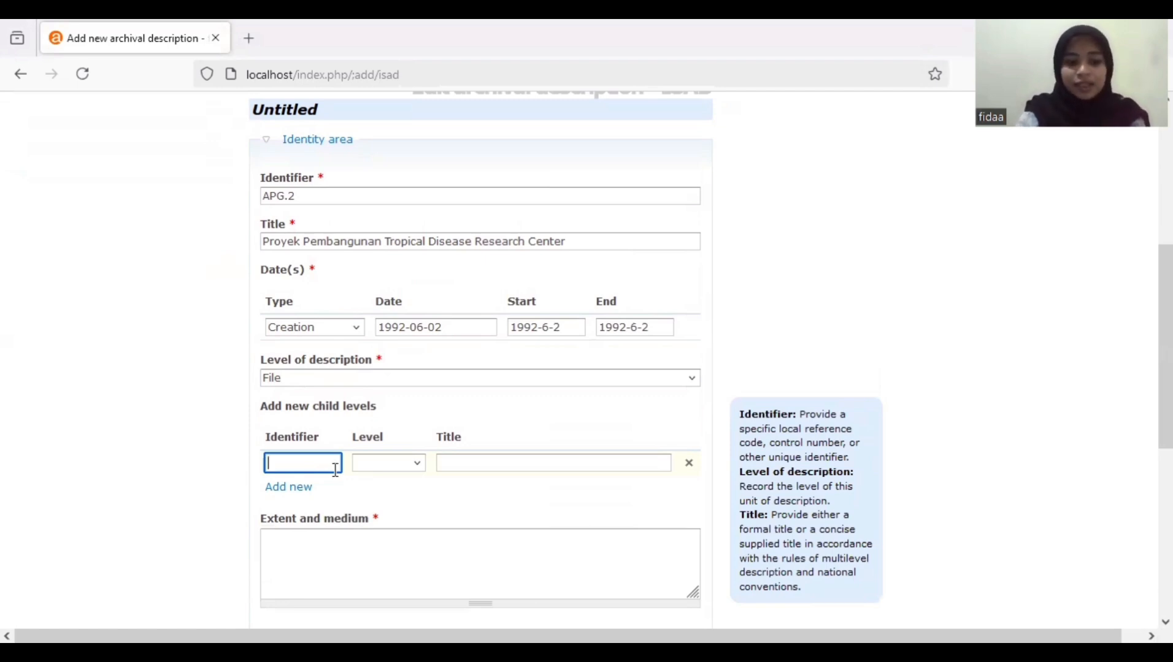
# - Add Item-level child APG 2.1 titled 'Surat rektor mengenai pembentukan panitia pelaksana proyek TDRC'
pyautogui.write('APG 2.1')
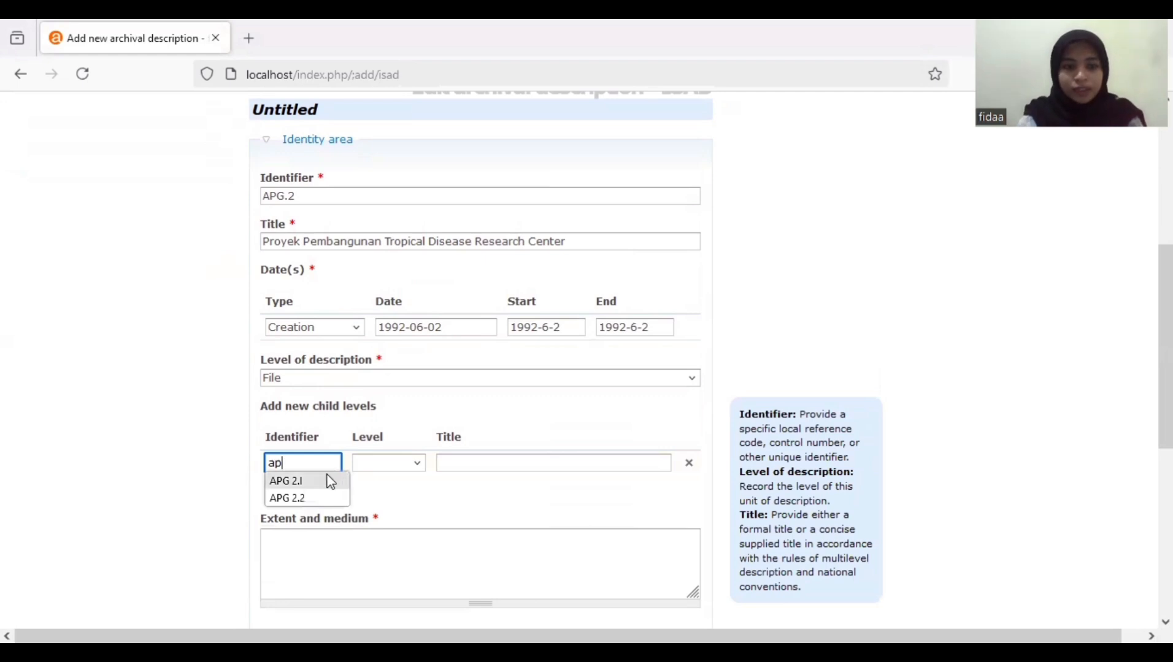
pyautogui.click(402, 463)
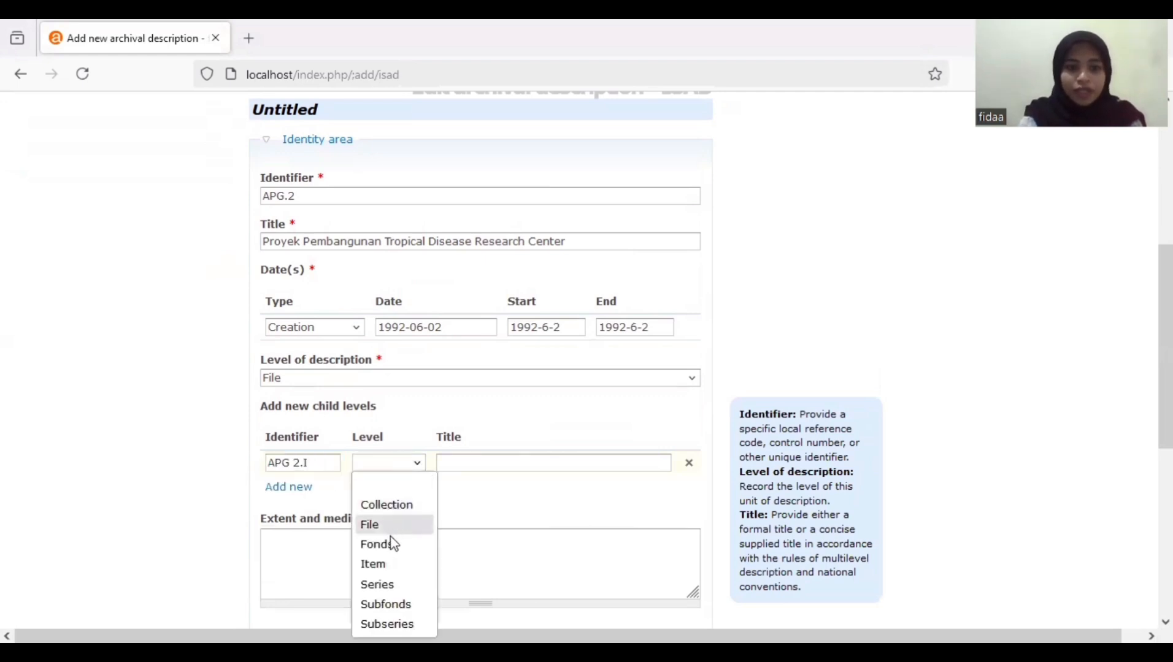
pyautogui.click(393, 566)
pyautogui.click(510, 461)
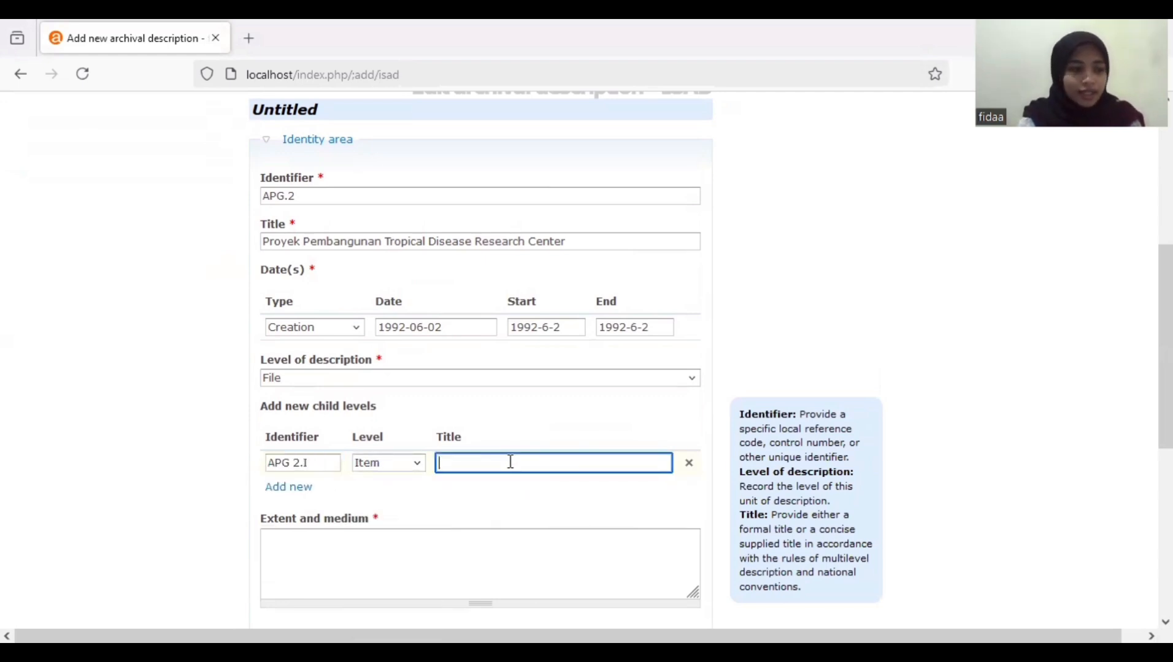
pyautogui.write('S')
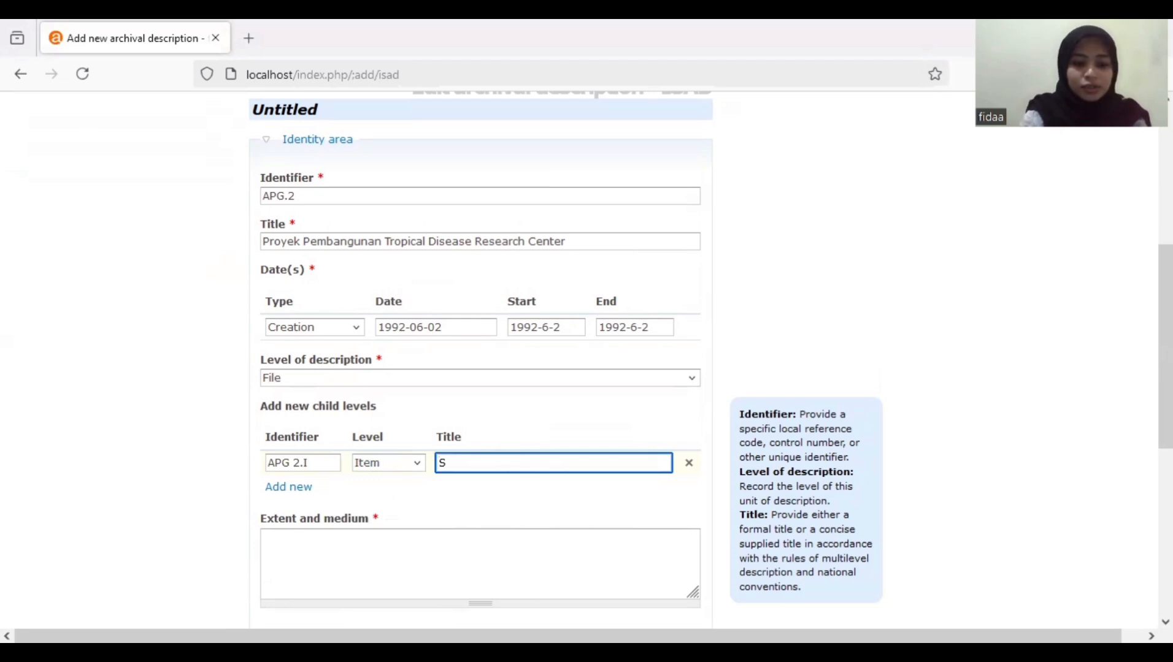
pyautogui.write('urat re')
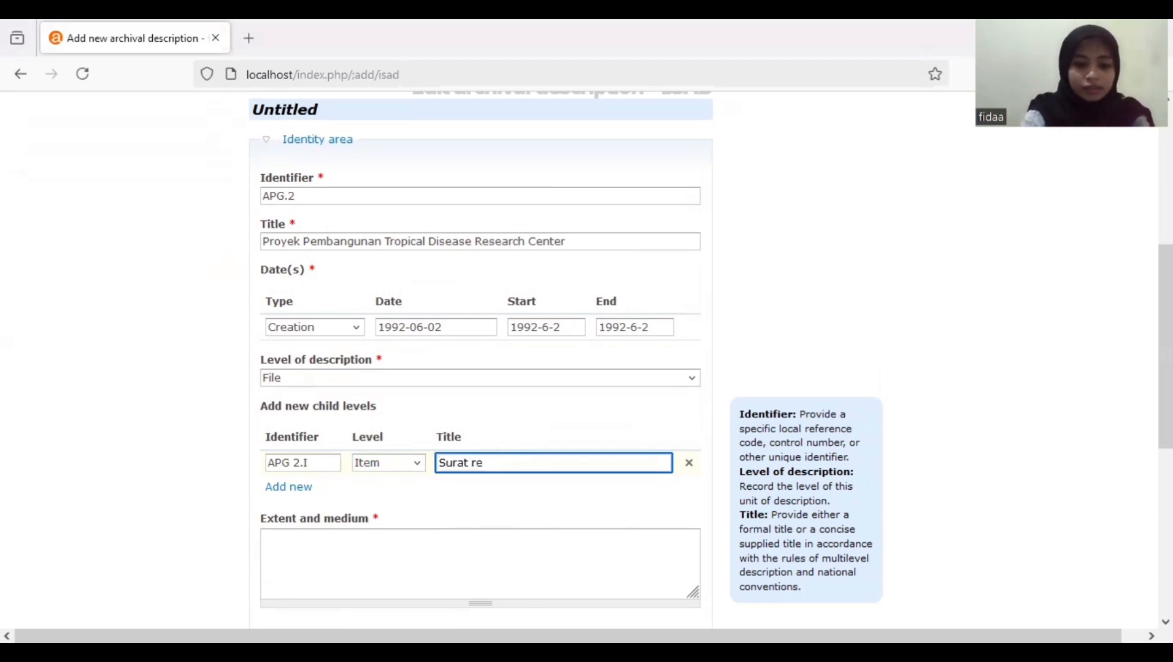
pyautogui.write('ktor m')
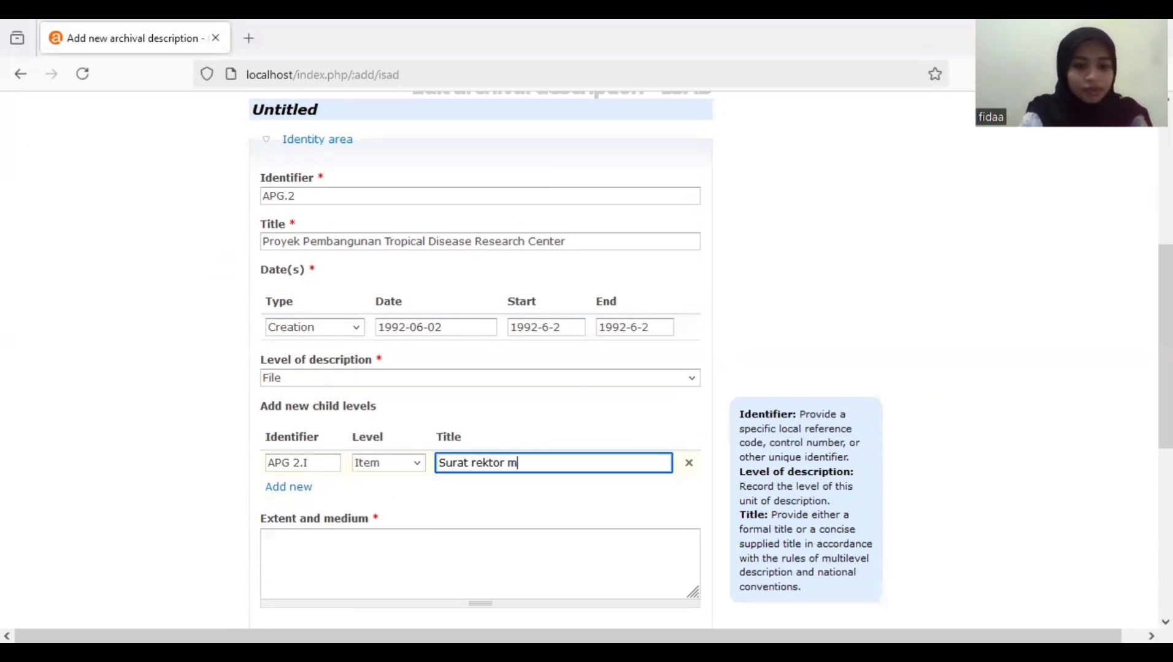
pyautogui.write('engenai pem')
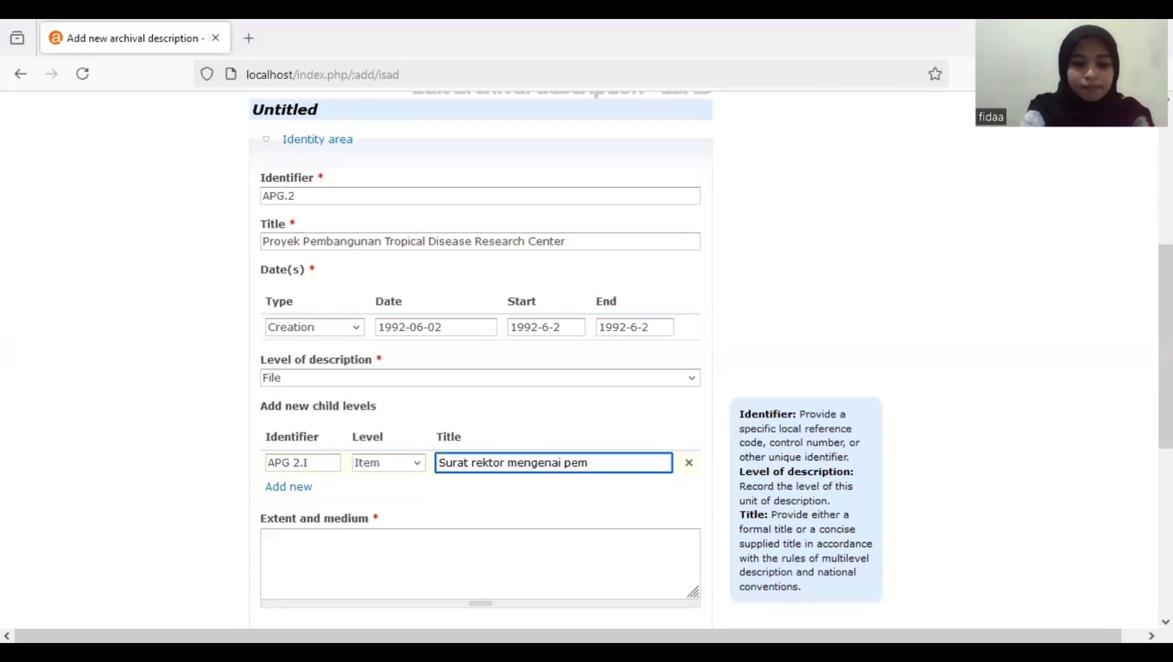
pyautogui.write('bentuk')
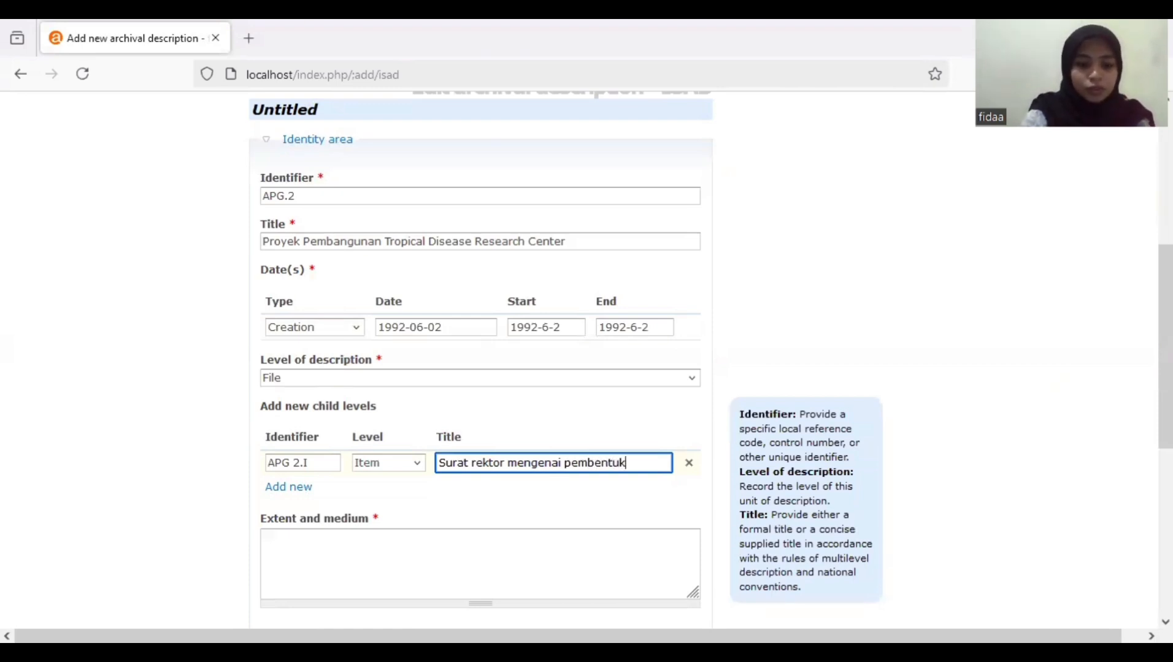
pyautogui.write('an paniti')
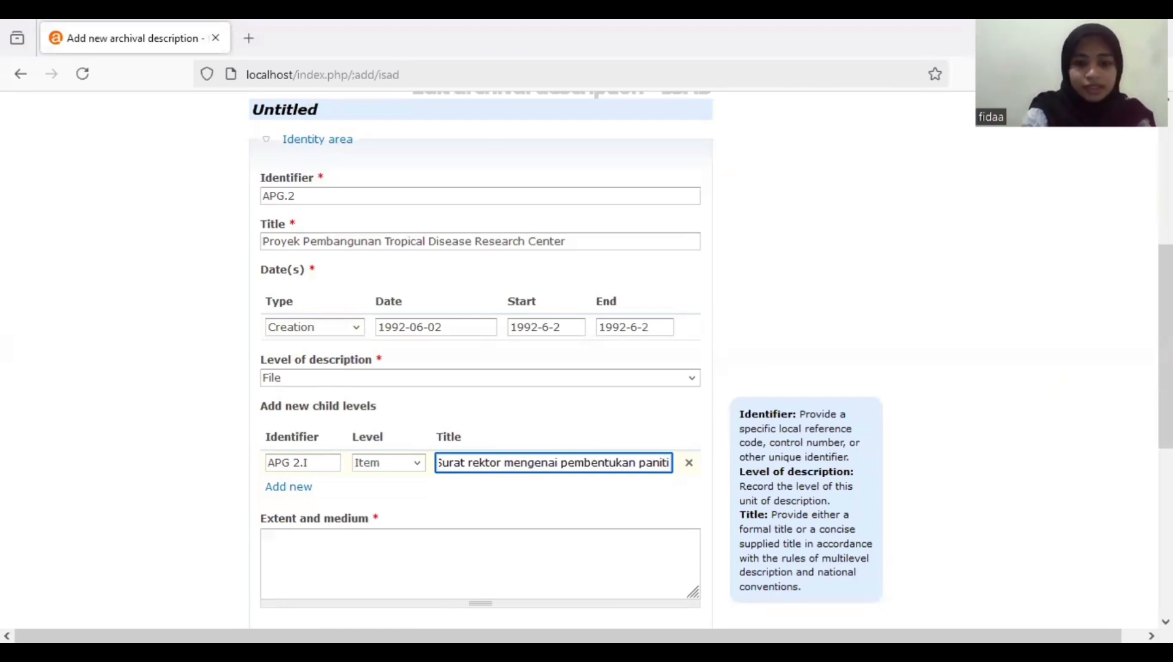
pyautogui.write('a pela')
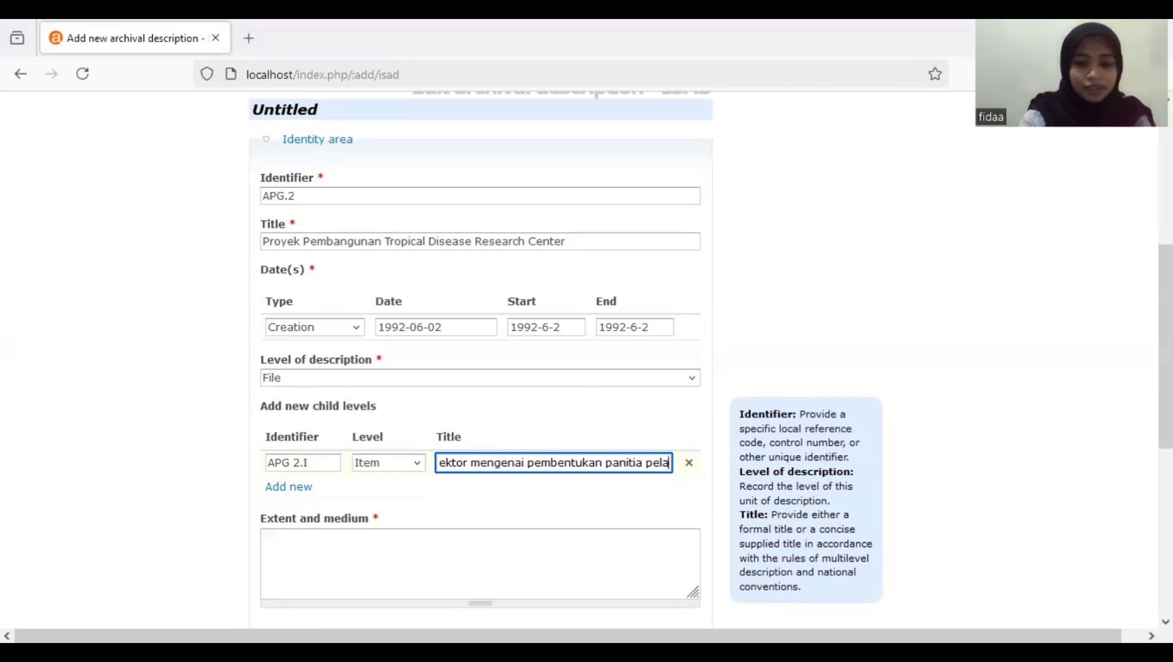
pyautogui.write('ksana p')
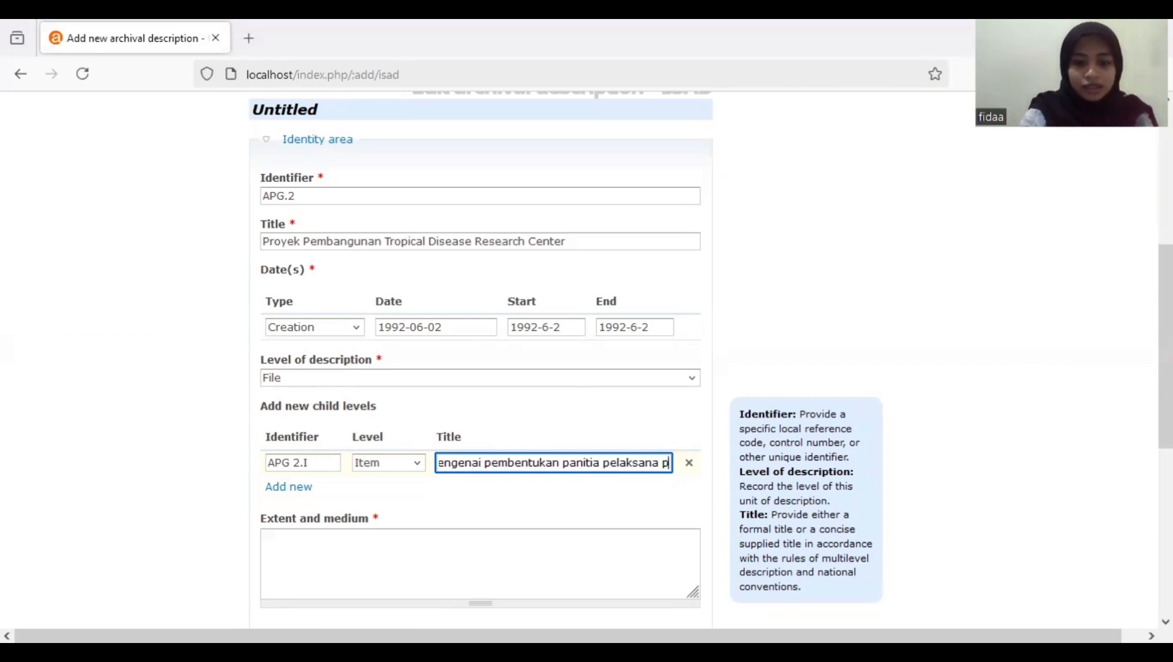
pyautogui.write('royek T')
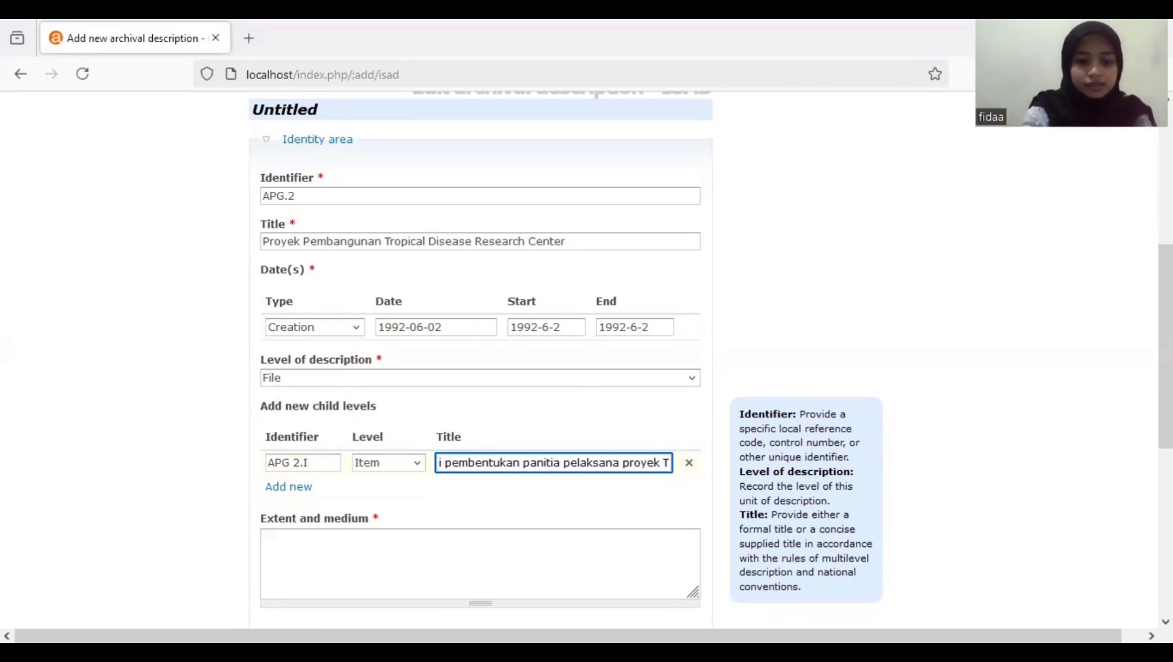
pyautogui.write('DRC')
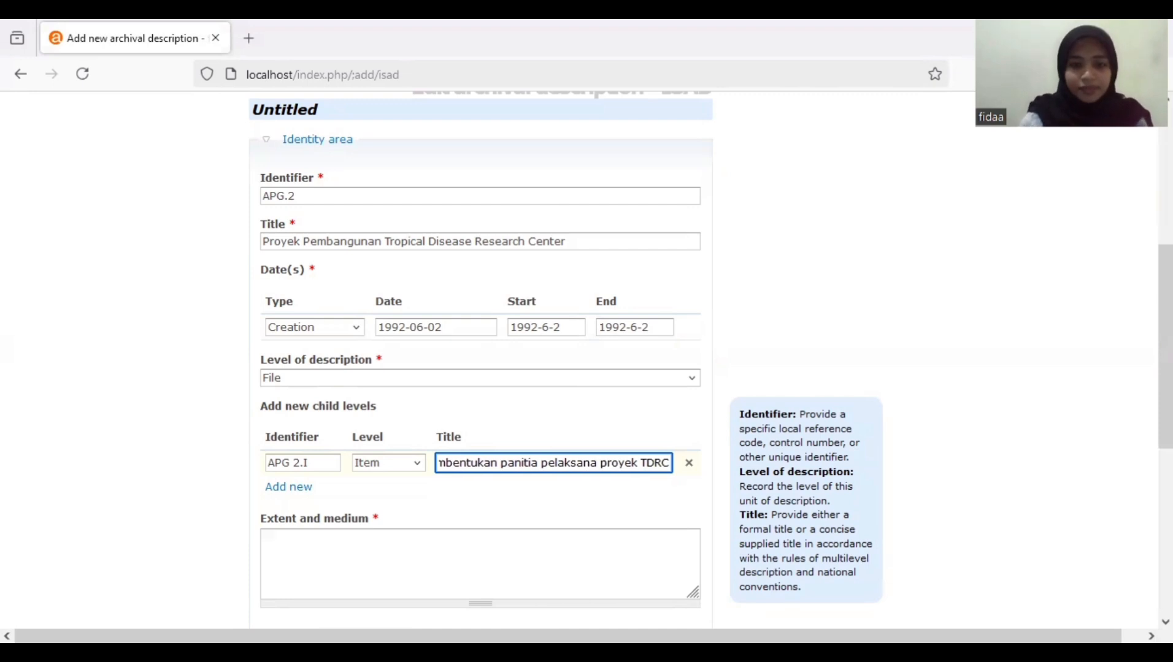
pyautogui.click(307, 488)
# - Enter child APG 2.2 titled 'Surat rektor mengenai pengangkatan pengelila dan pelaksana proyek TDRC'
pyautogui.click(319, 496)
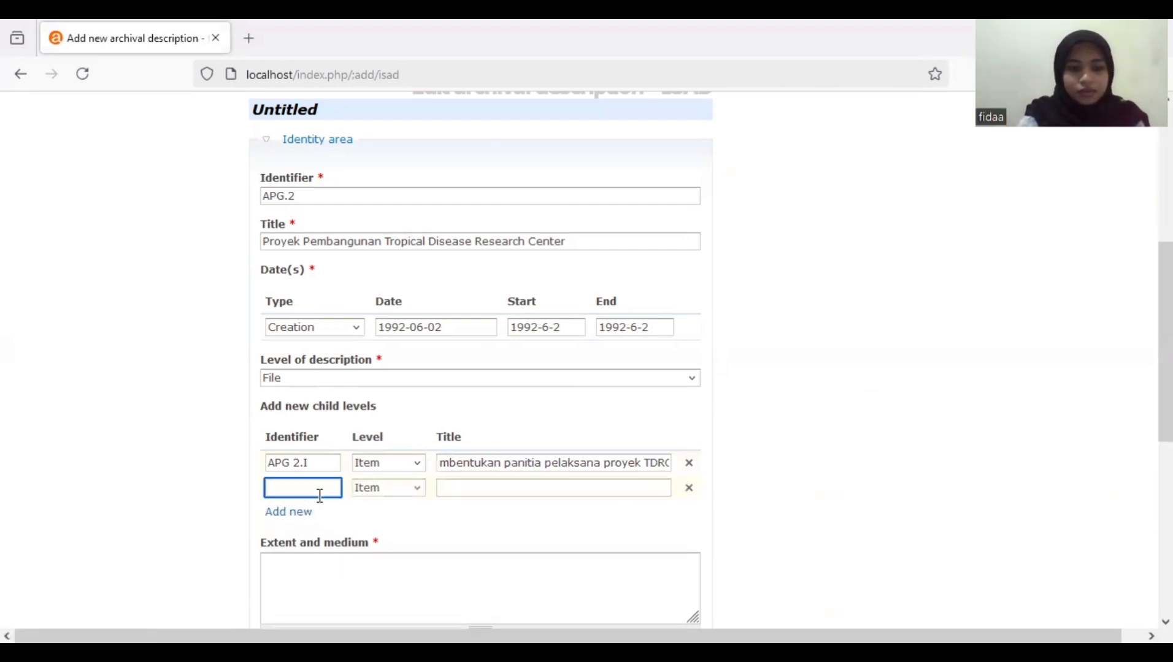
pyautogui.write('AP')
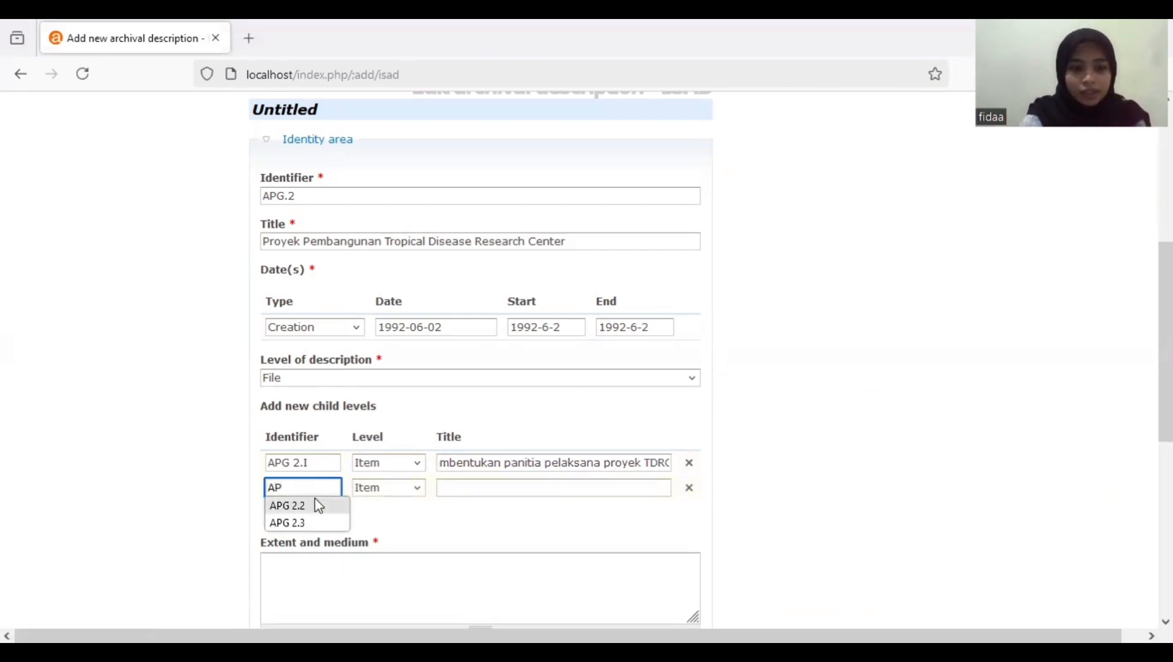
pyautogui.click(319, 506)
pyautogui.click(507, 494)
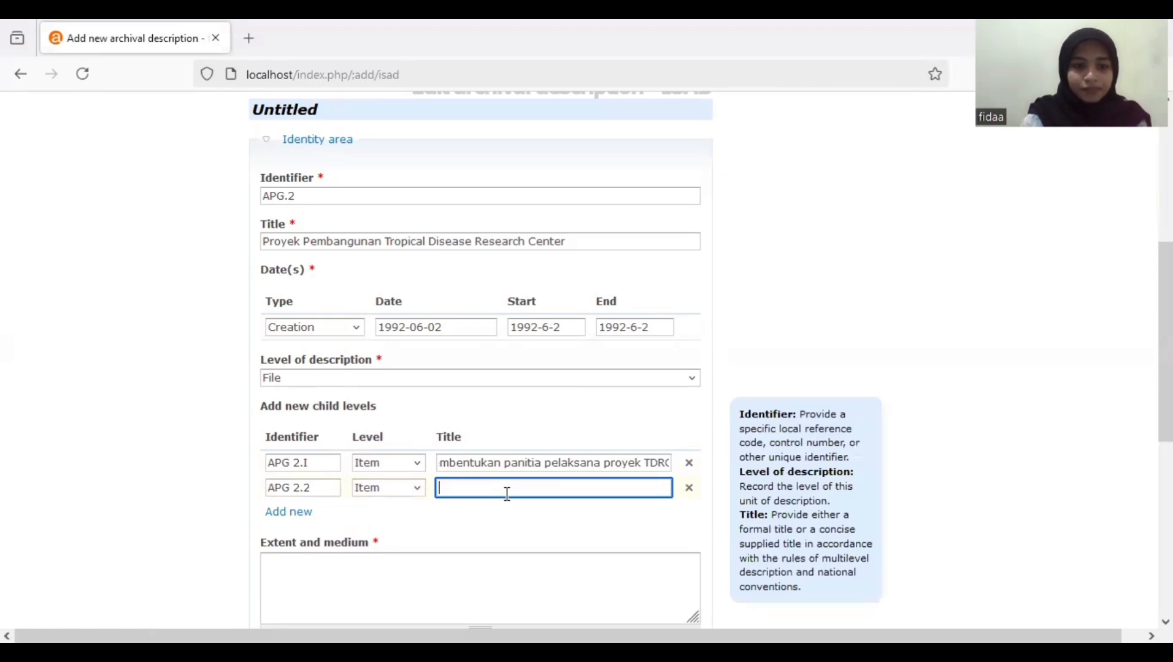
pyautogui.write('S')
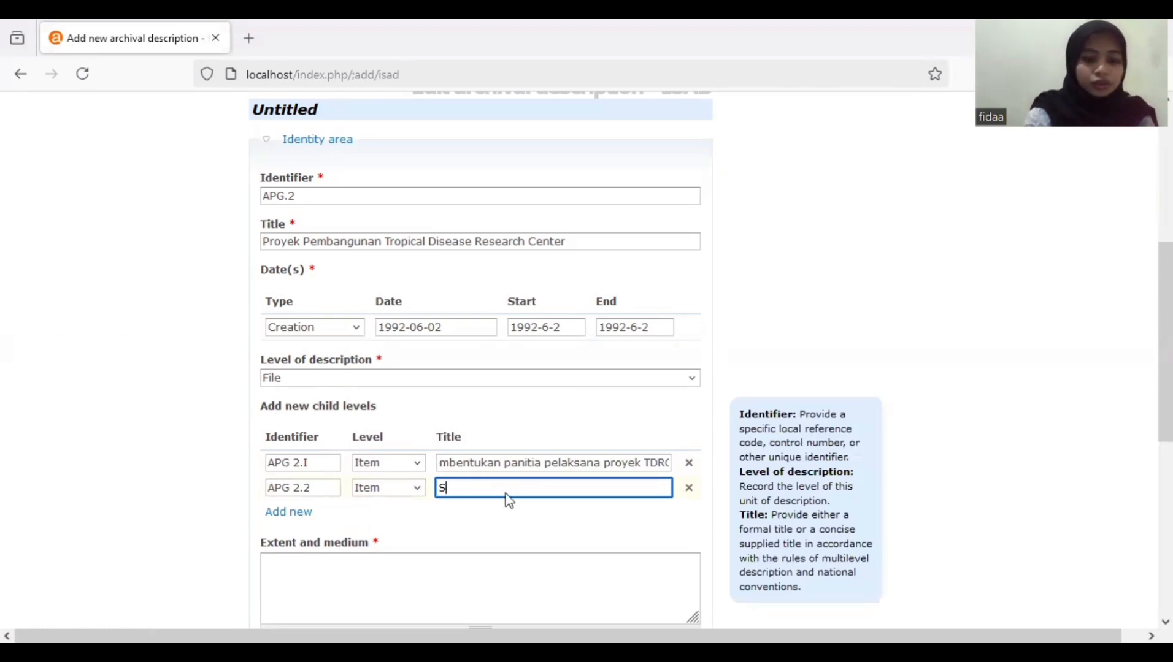
pyautogui.write('urat r')
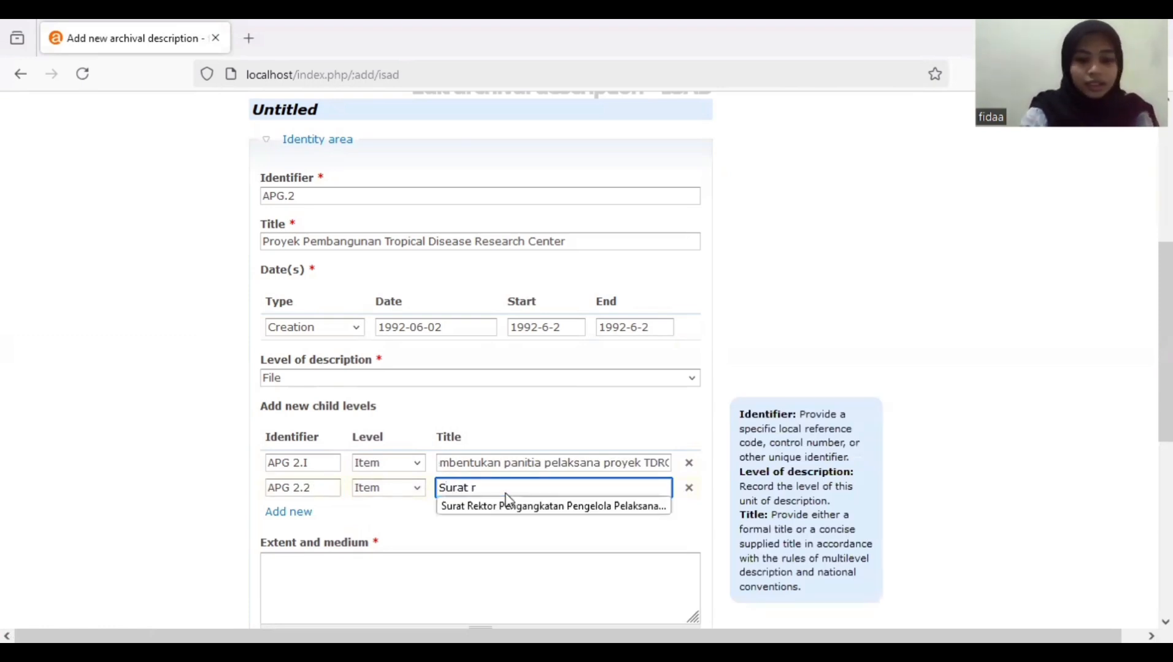
pyautogui.write('ektor men')
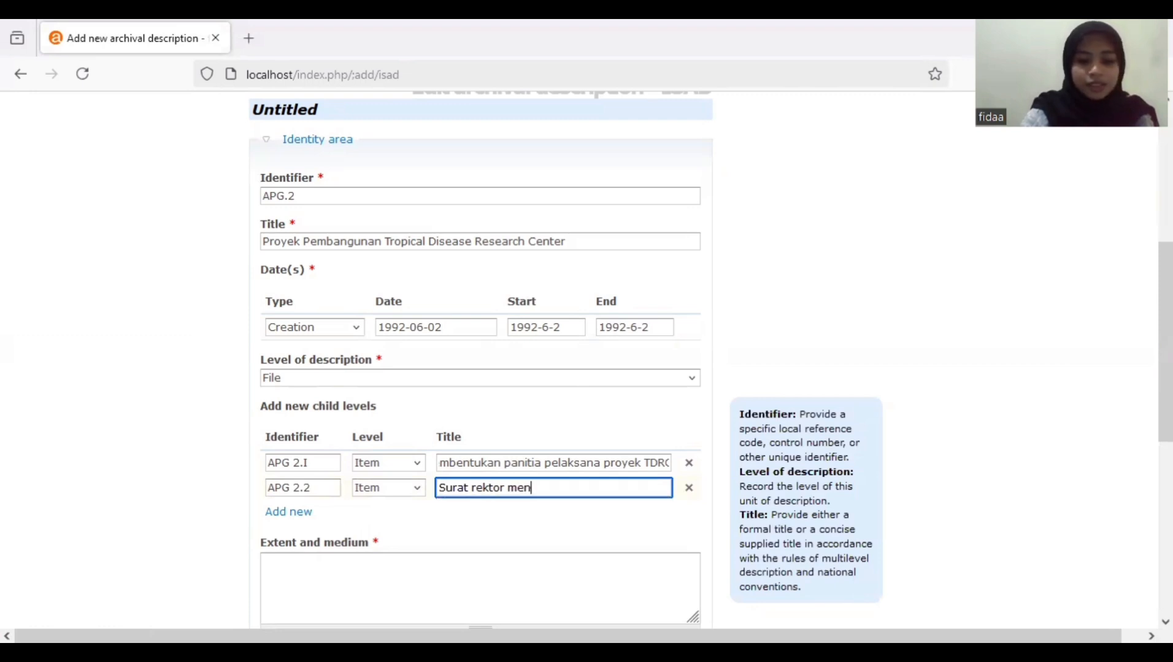
pyautogui.write('genai engan')
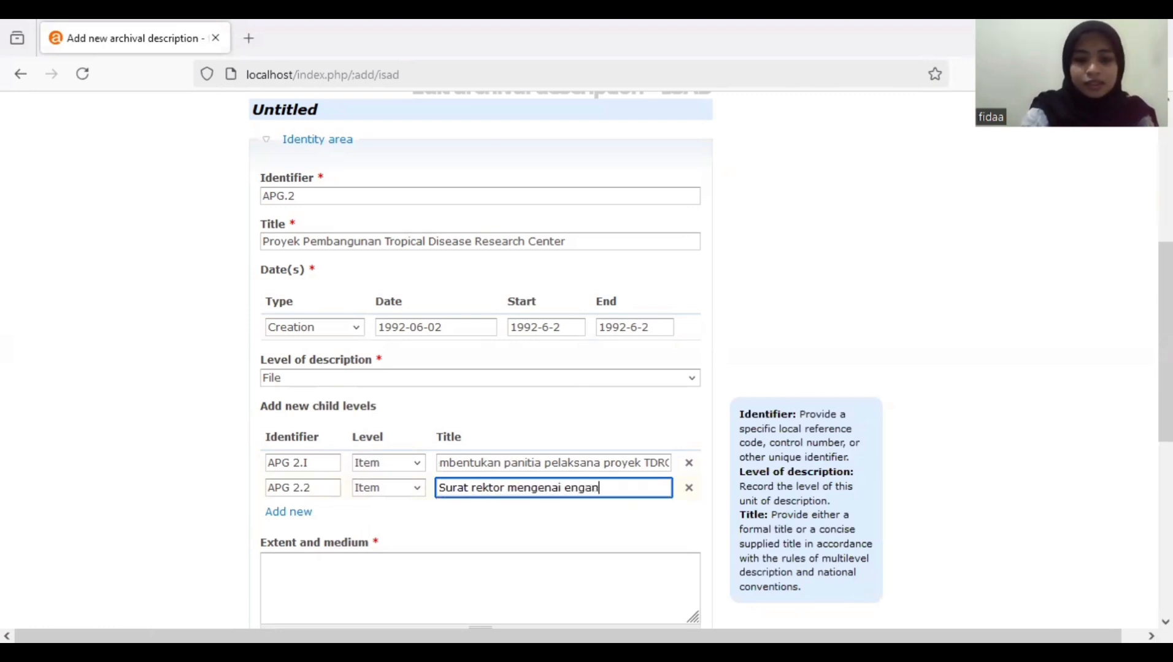
pyautogui.press('BackSpace')
pyautogui.press('BackSpace')
pyautogui.press('BackSpace')
pyautogui.press('BackSpace')
pyautogui.press('BackSpace')
pyautogui.write('penga')
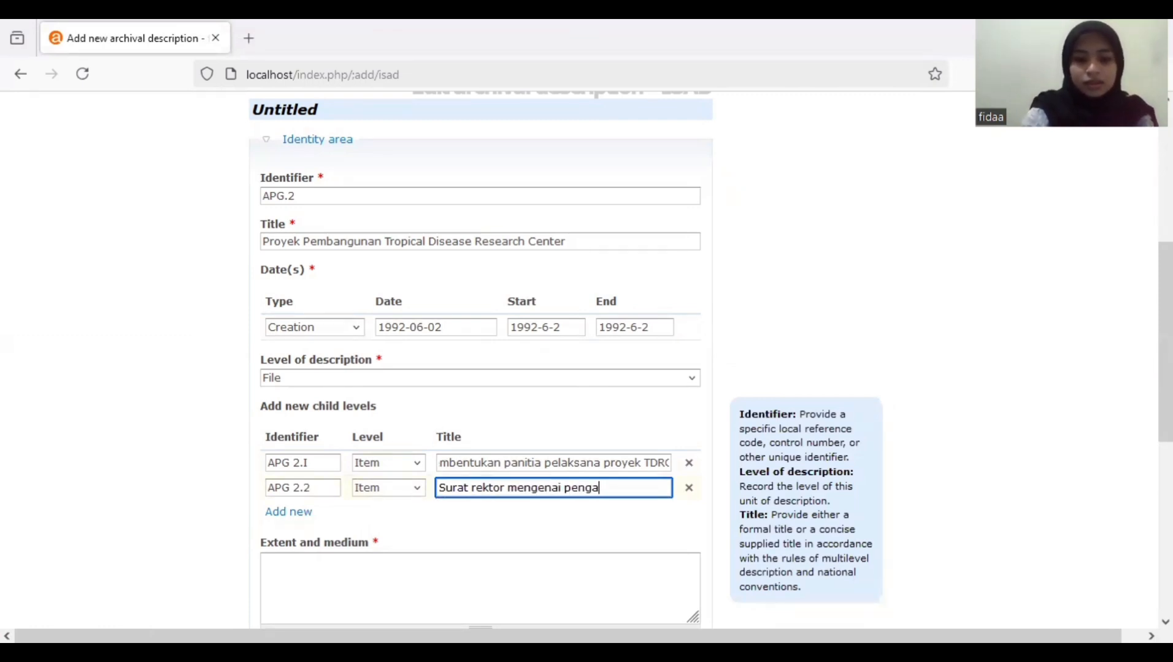
pyautogui.write('ngkatan ')
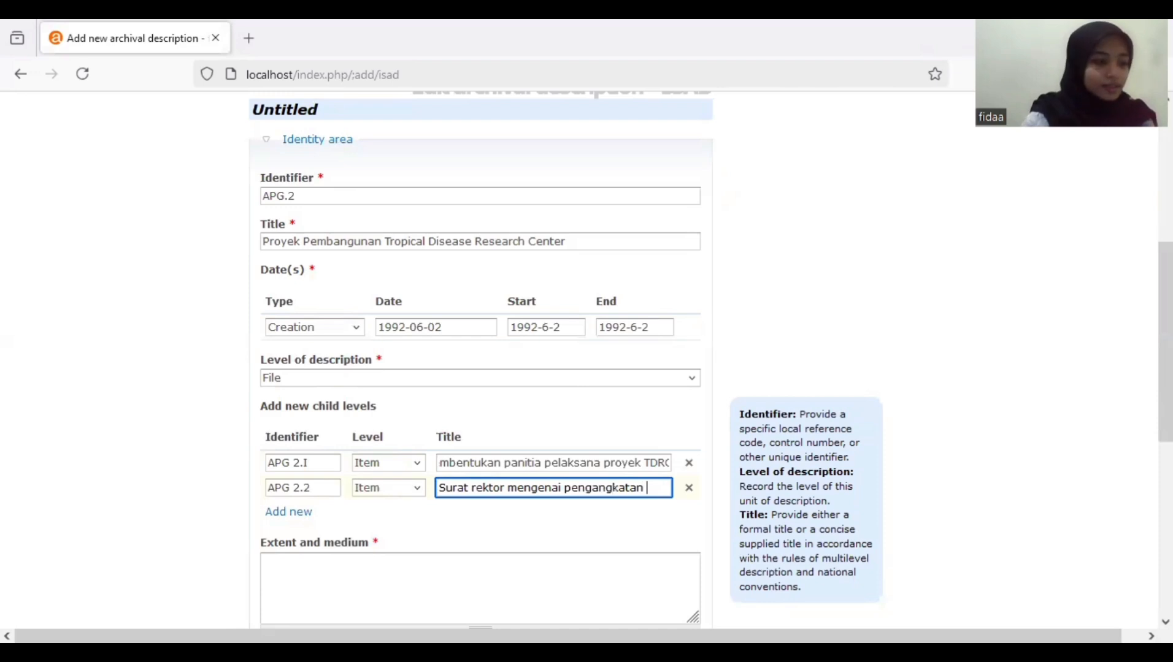
pyautogui.write('pengelila ')
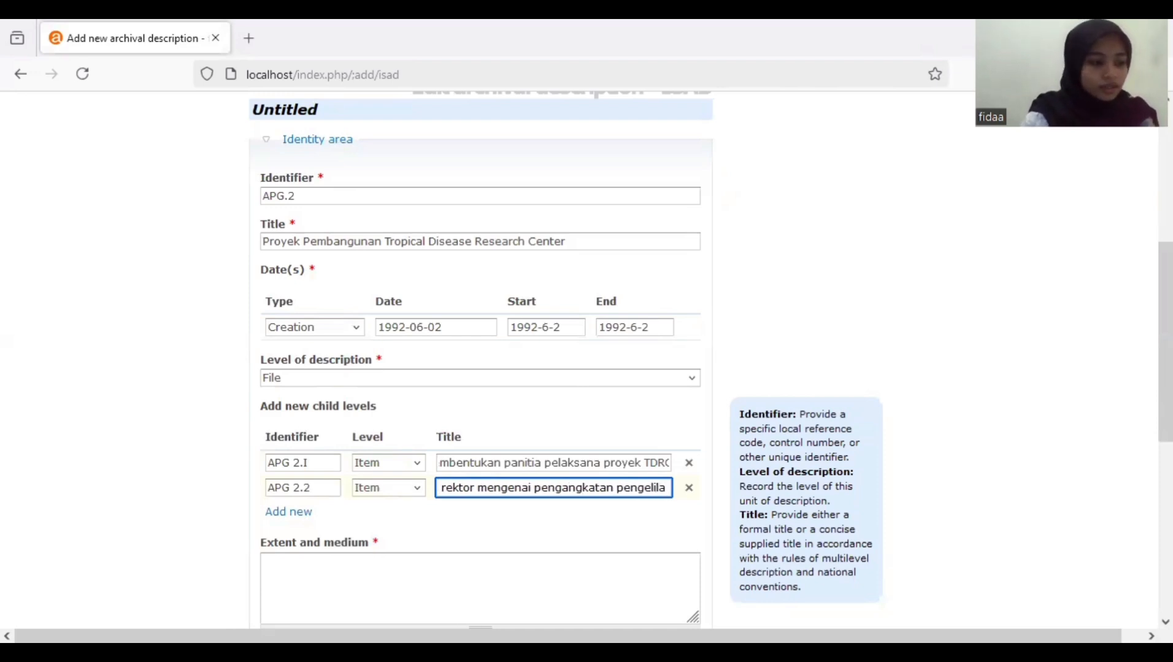
pyautogui.write('dan pela')
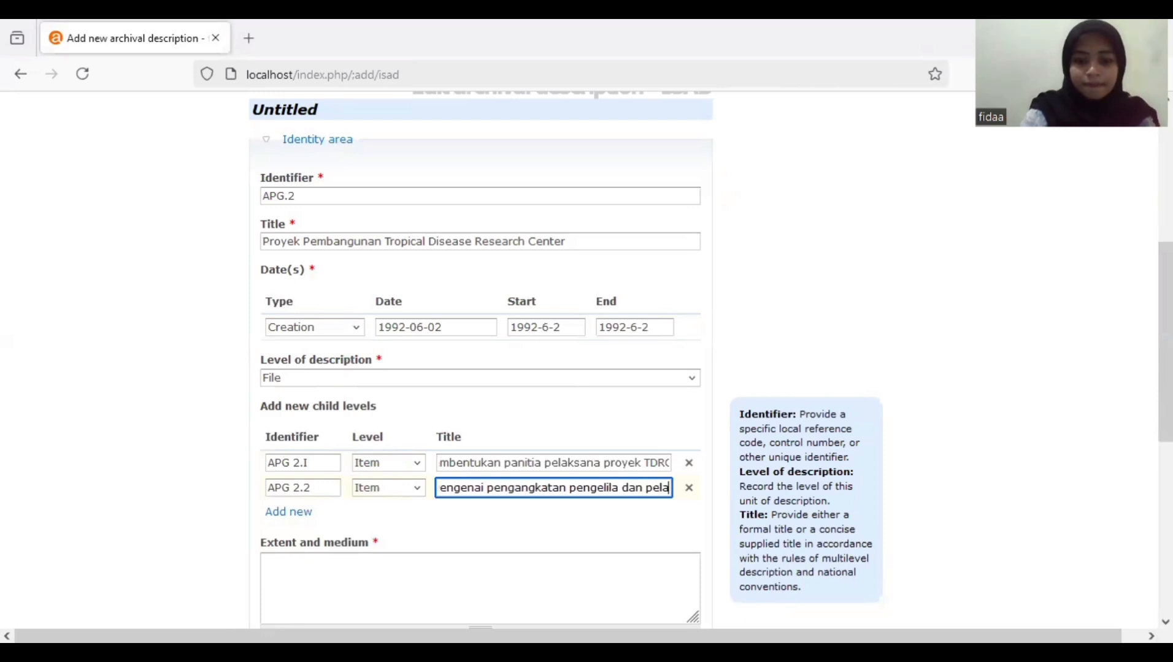
pyautogui.write('ksana p')
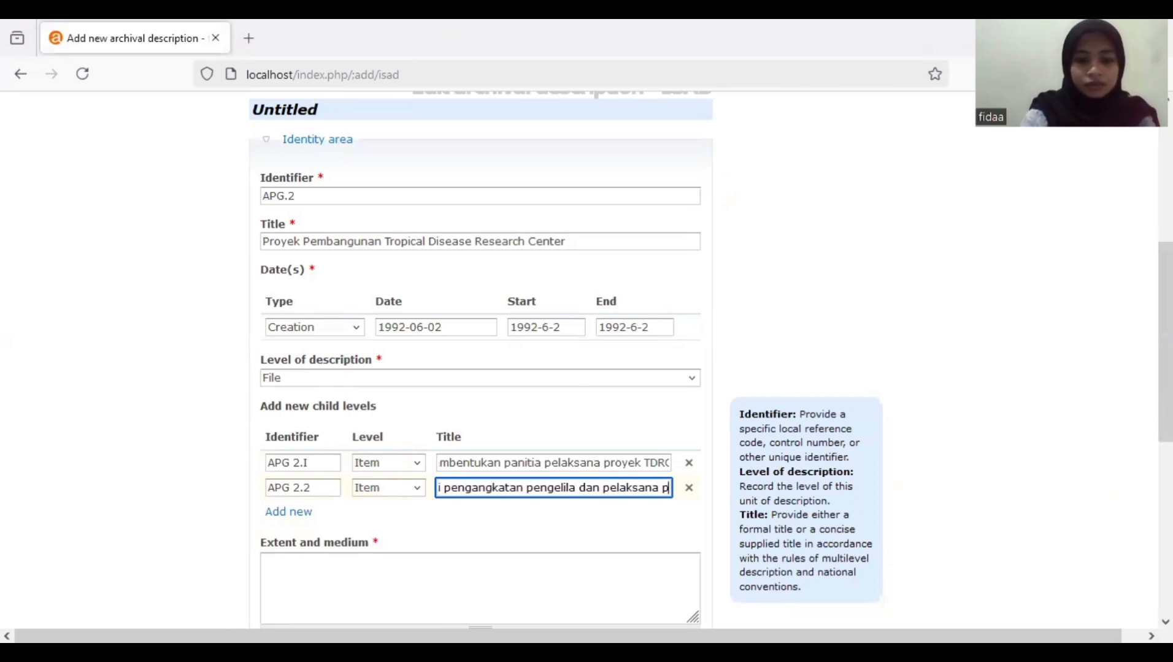
pyautogui.write('royek TDC')
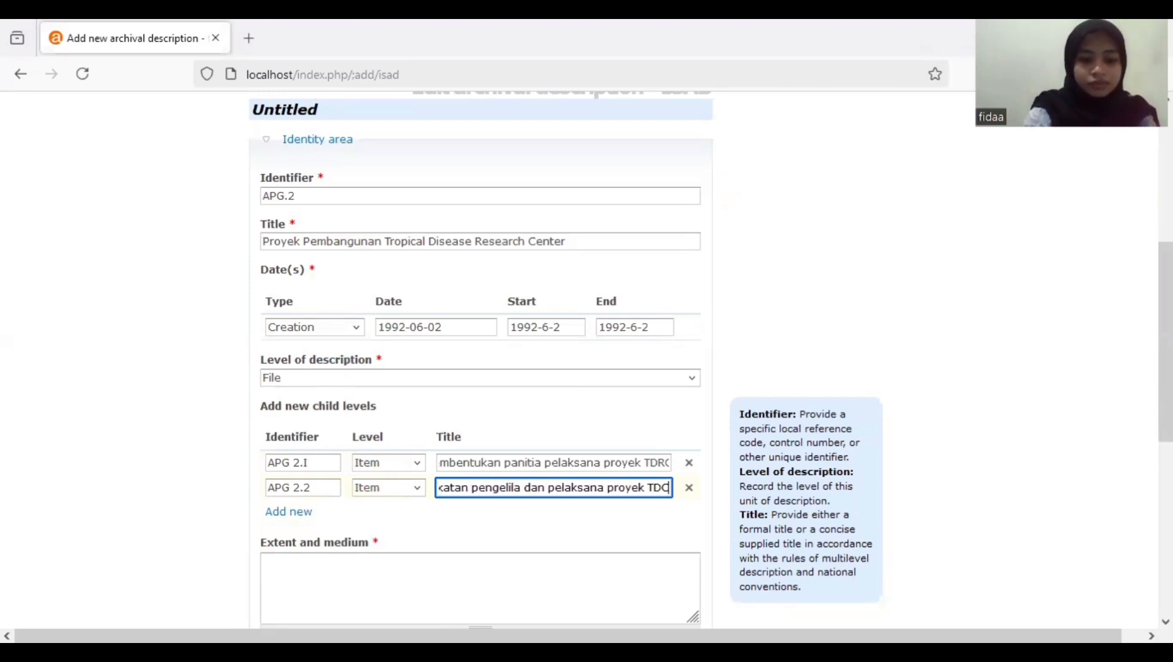
pyautogui.press('BackSpace')
pyautogui.write('RC')
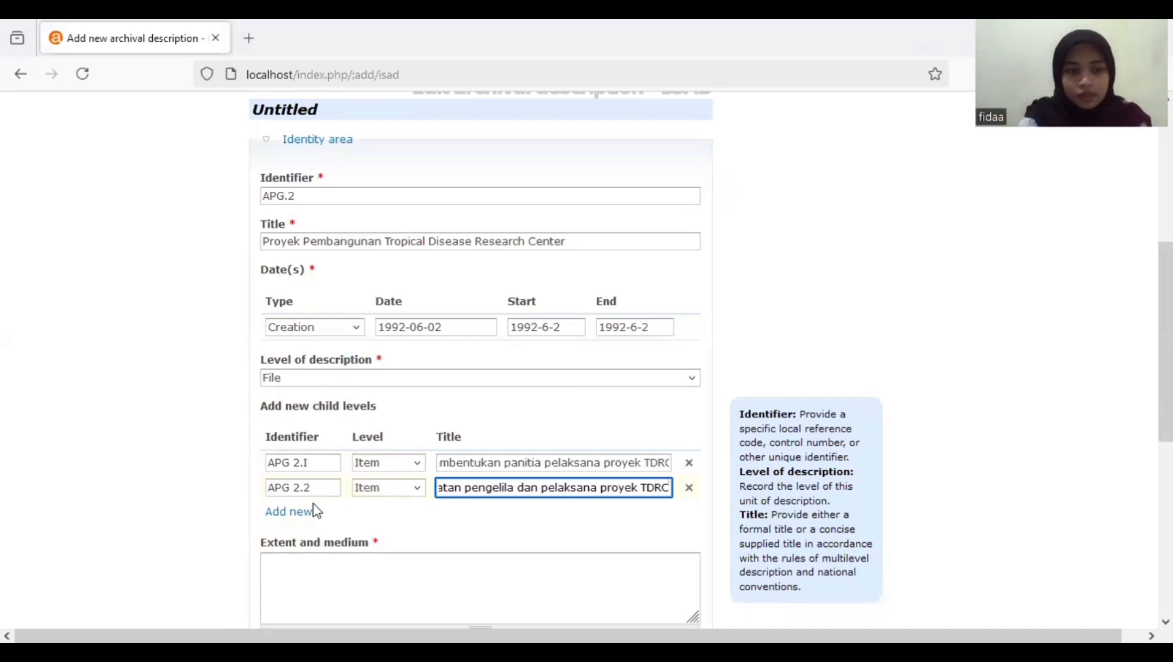
pyautogui.click(304, 513)
# - Enter child APG 2.3 titled 'Surat rektir mengenai susunan panitia pemindahan TDRC'
pyautogui.click(288, 513)
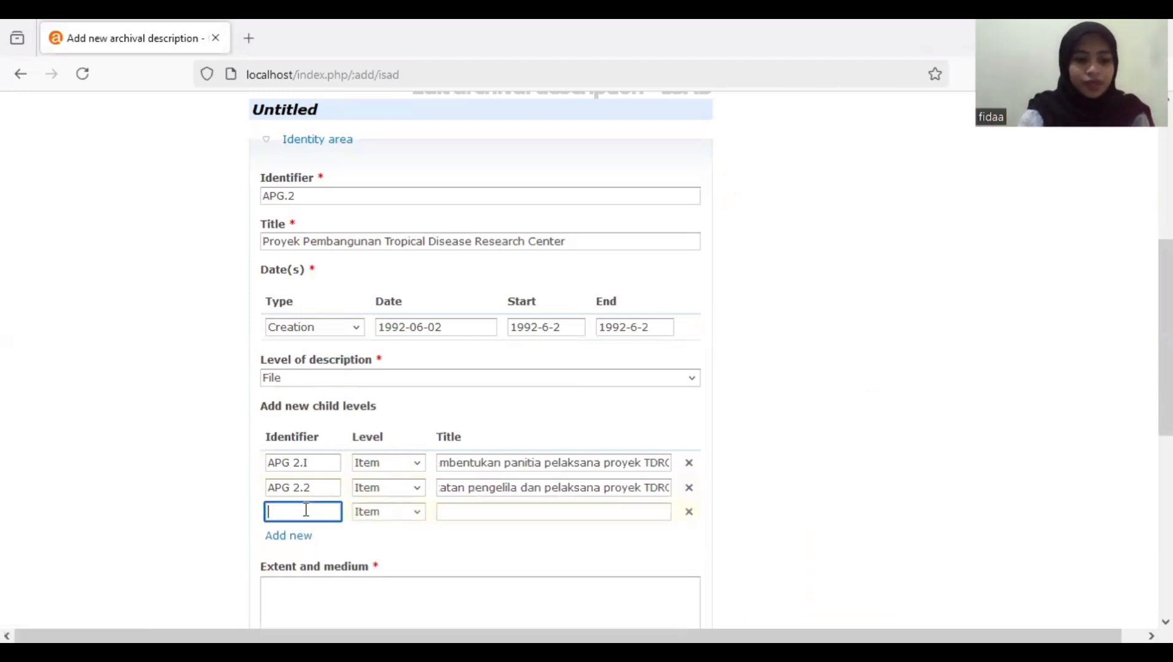
pyautogui.write('AP')
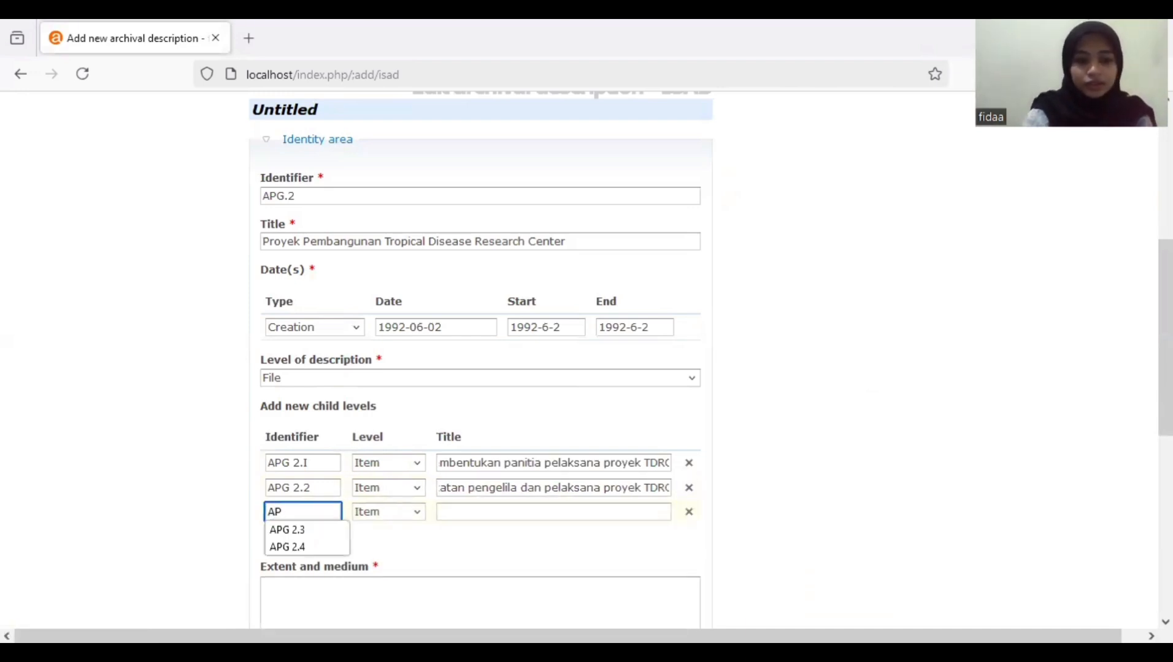
pyautogui.click(306, 530)
pyautogui.click(502, 513)
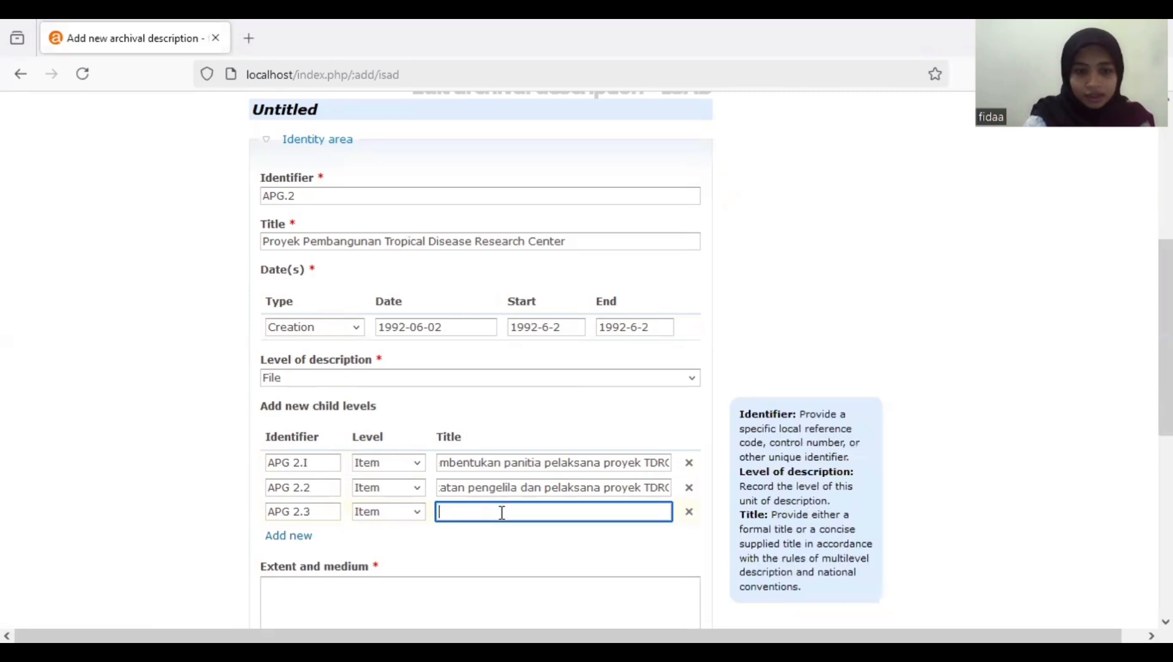
pyautogui.write('S')
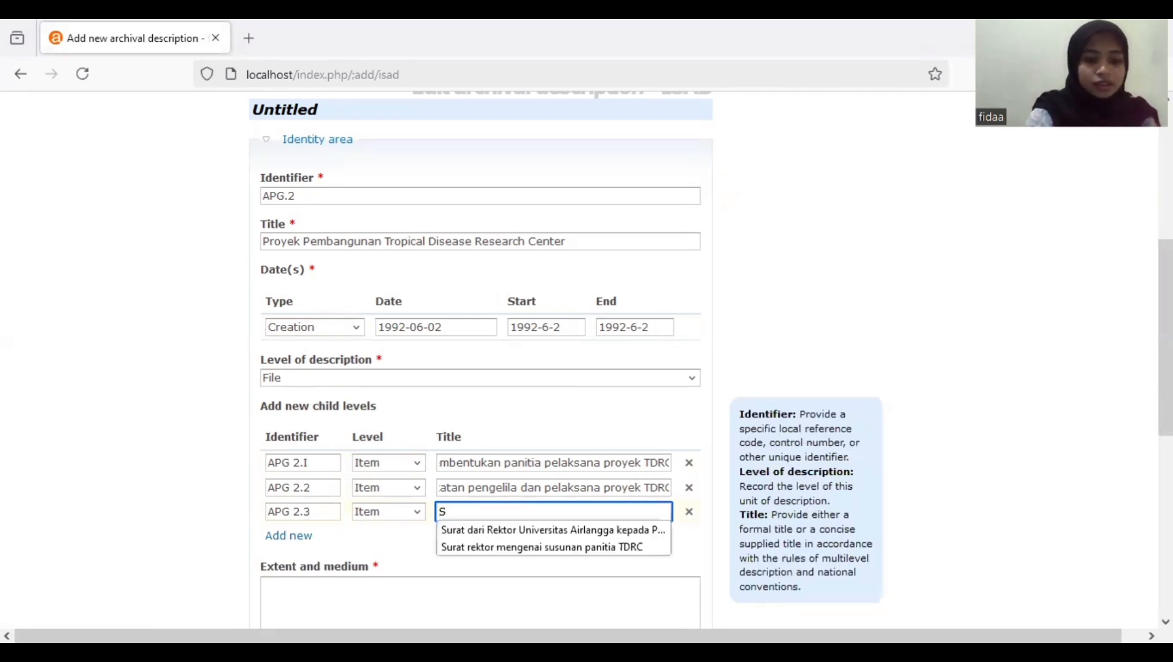
pyautogui.write('u')
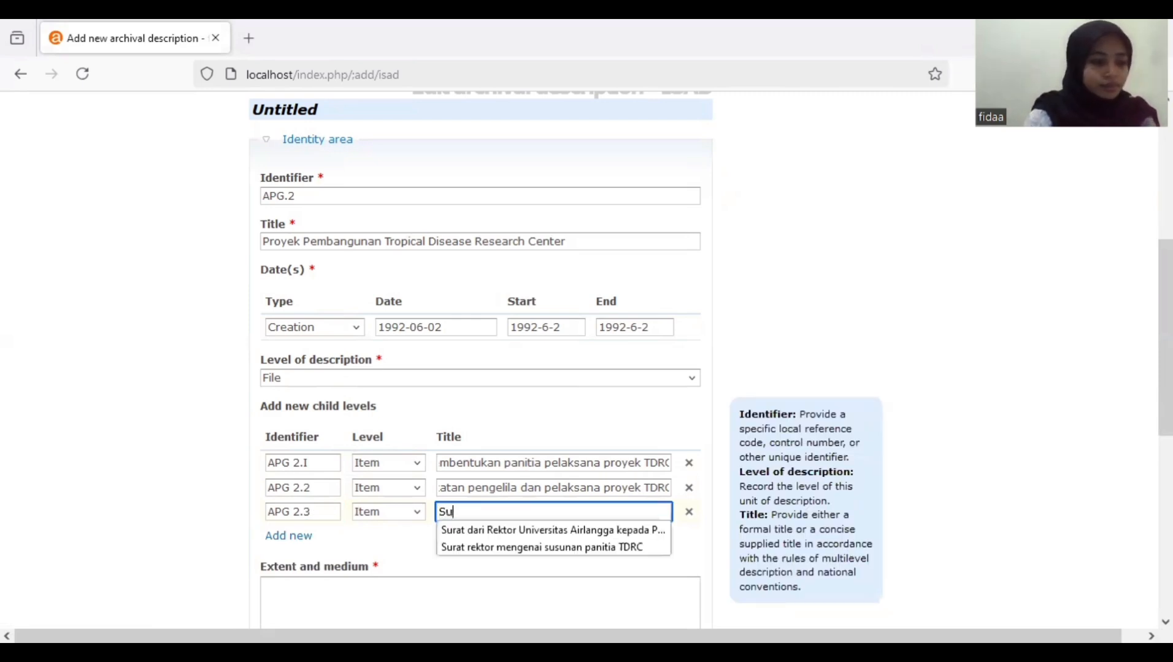
pyautogui.write('rat rek')
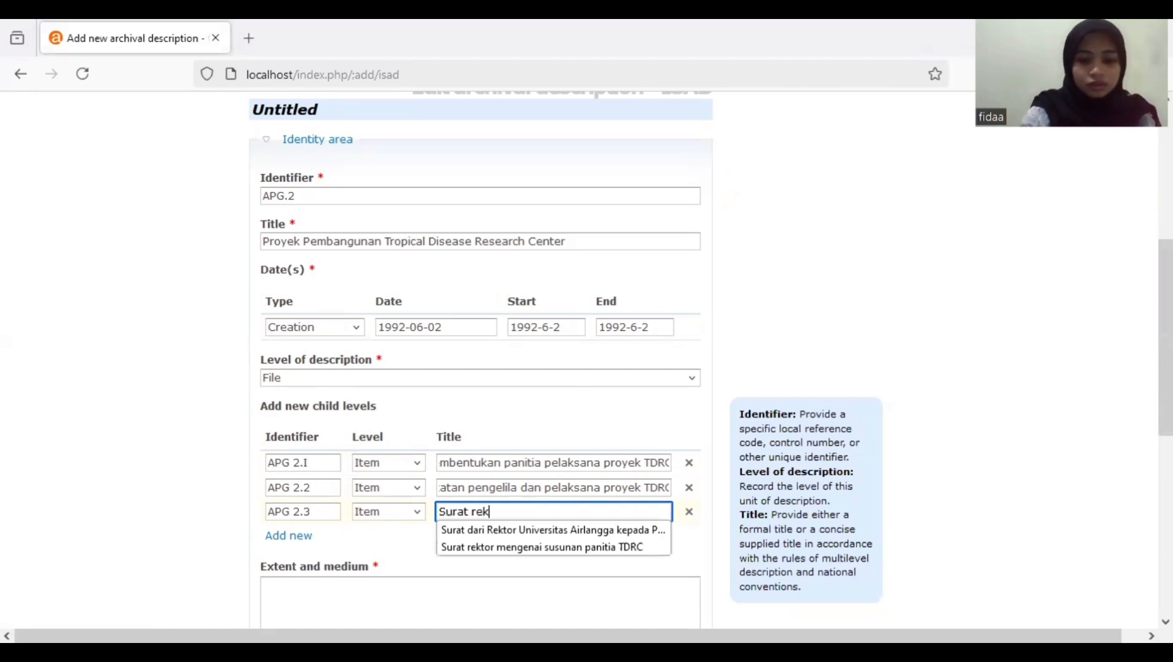
pyautogui.write('tir mengenai susuna')
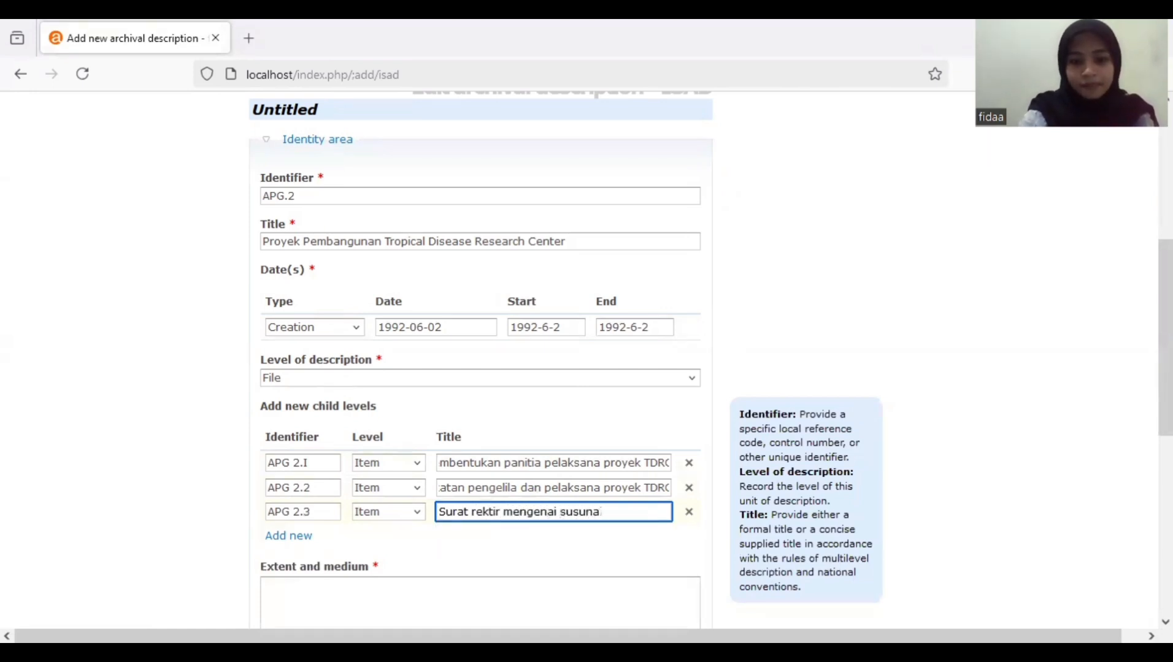
pyautogui.write('n panitia')
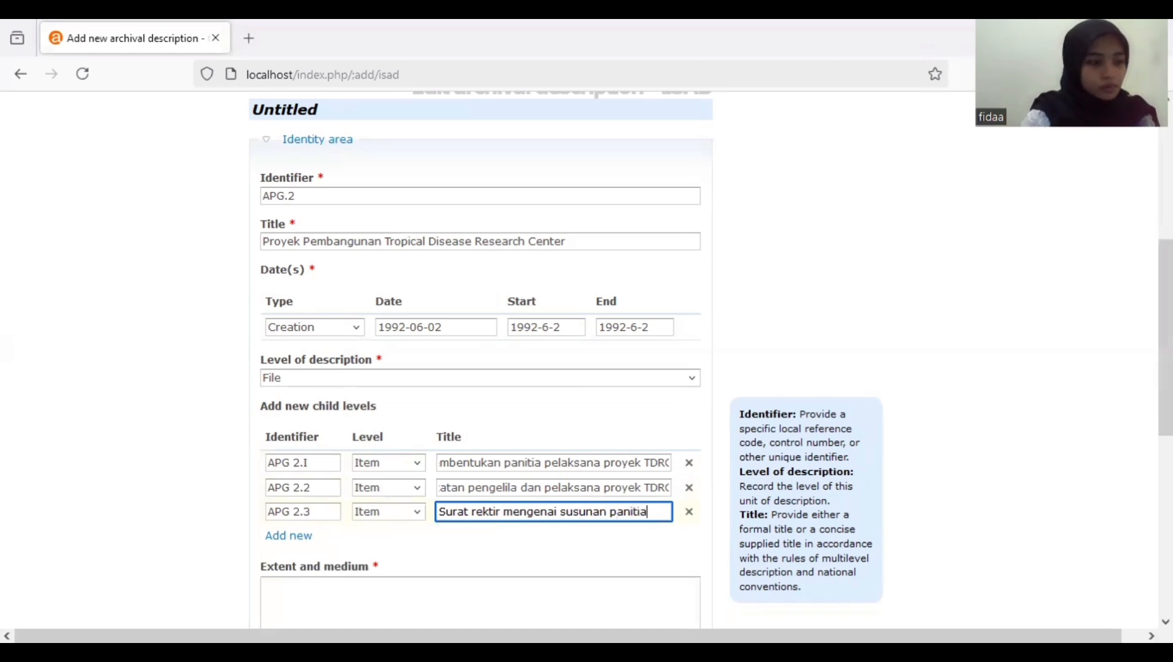
pyautogui.write(' pemin')
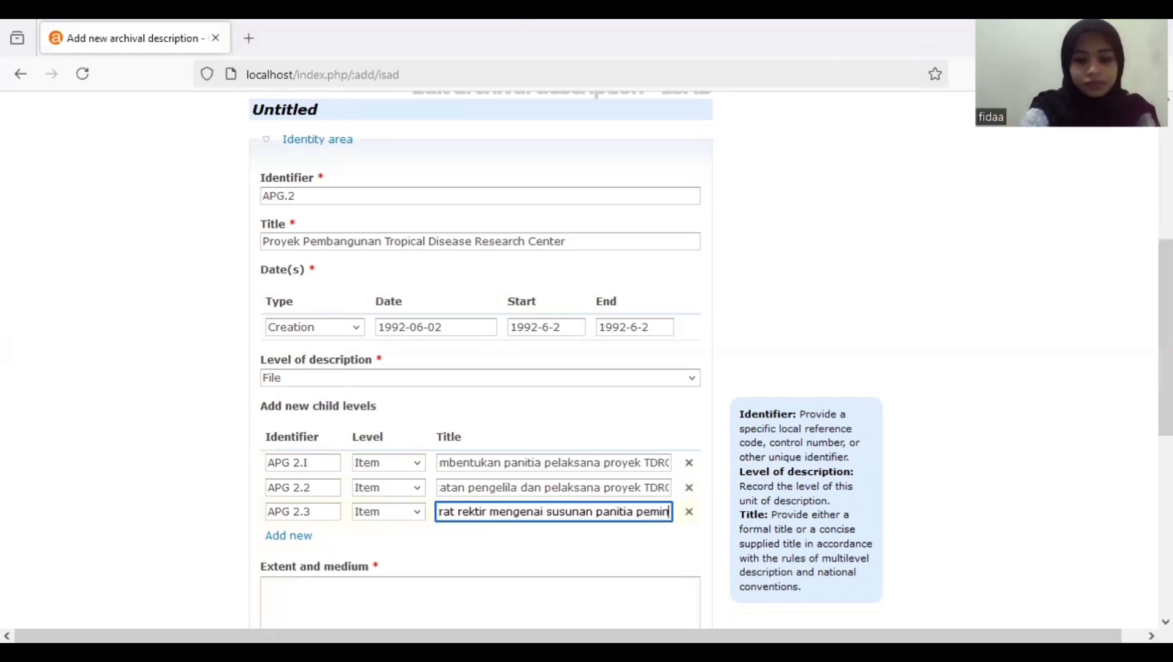
pyautogui.write('dahan T')
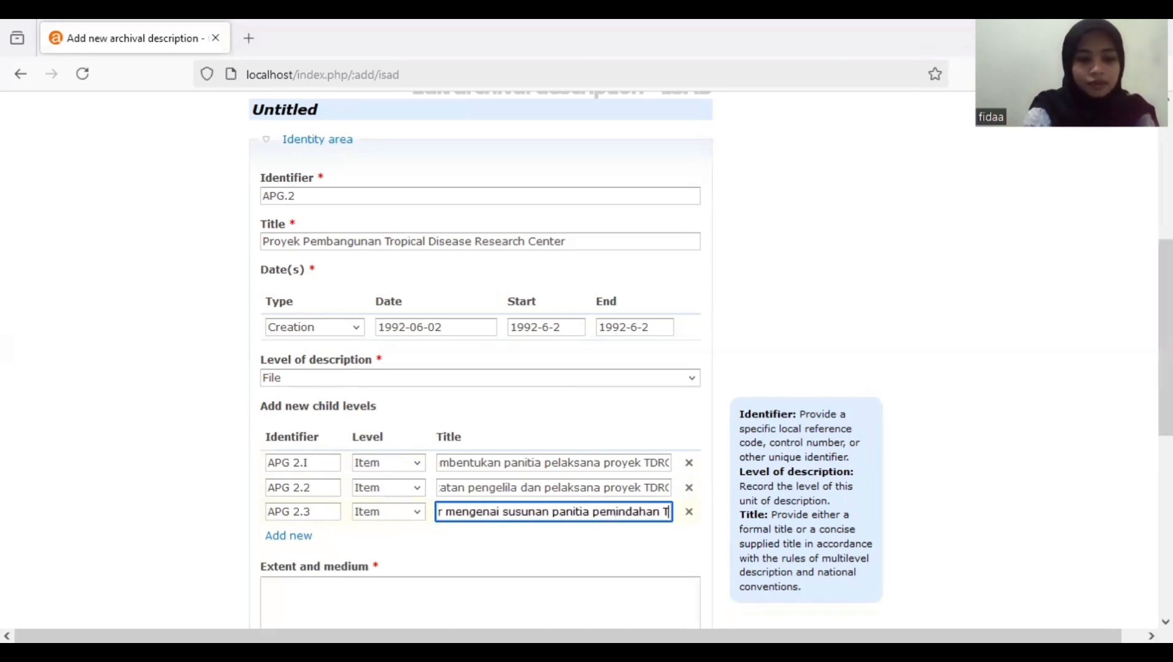
pyautogui.write('DRC')
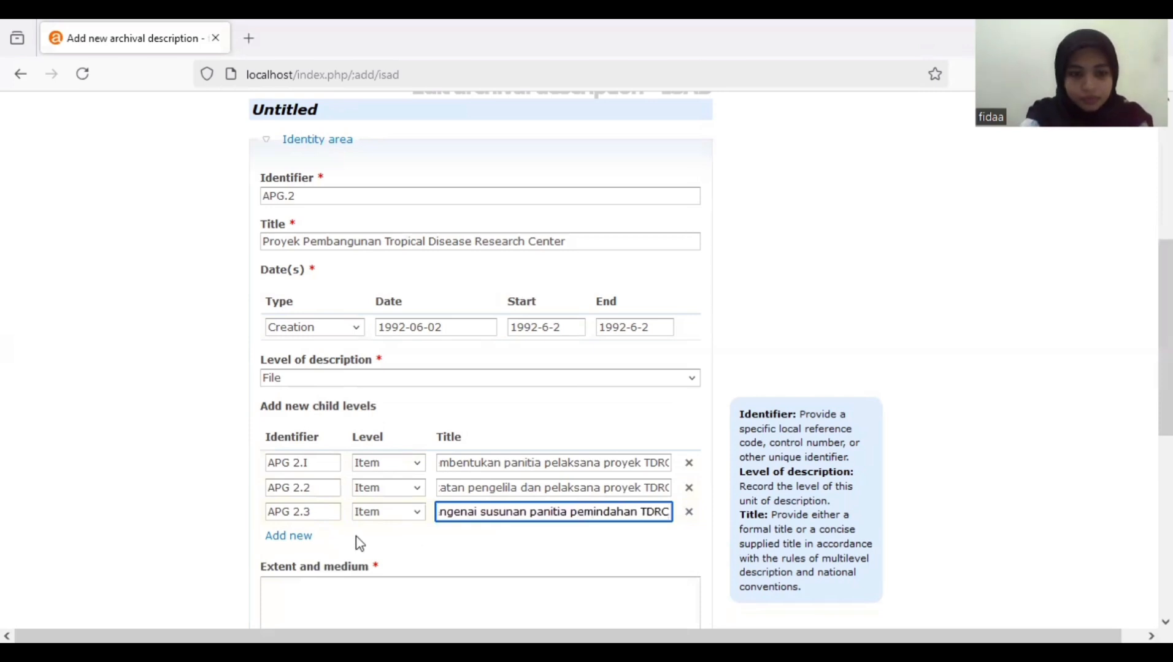
# - Add child APG 2.4 titled 'Surat rektor mengenai pernggantian nama menjadi TDC' and a fifth row
pyautogui.click(301, 538)
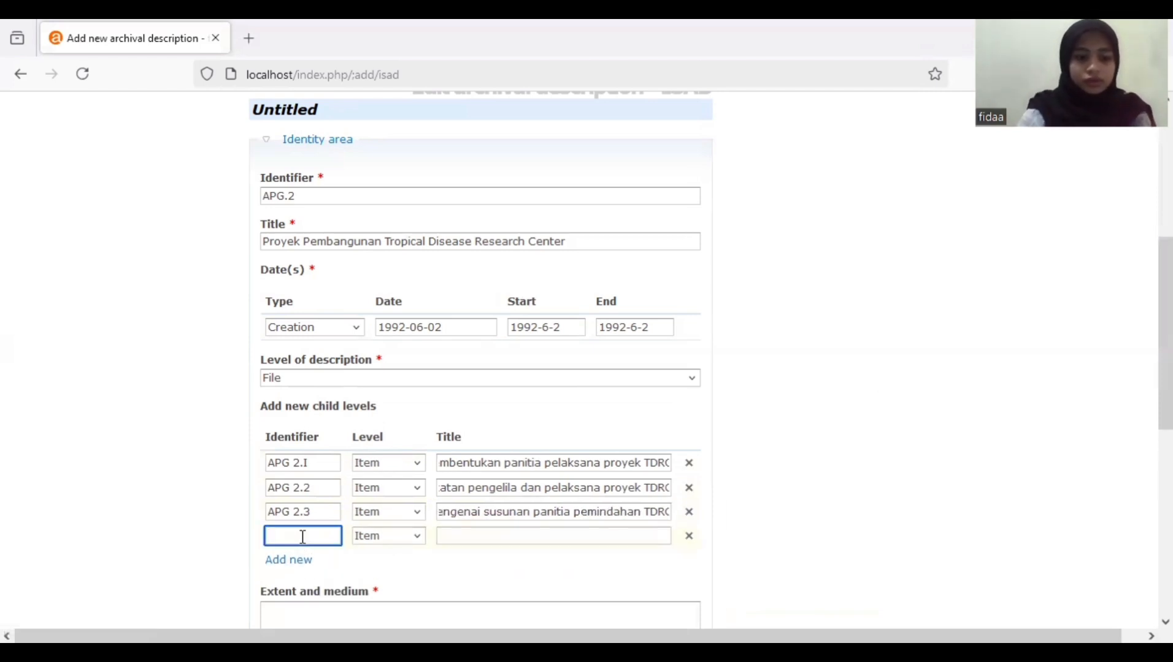
pyautogui.write('AP')
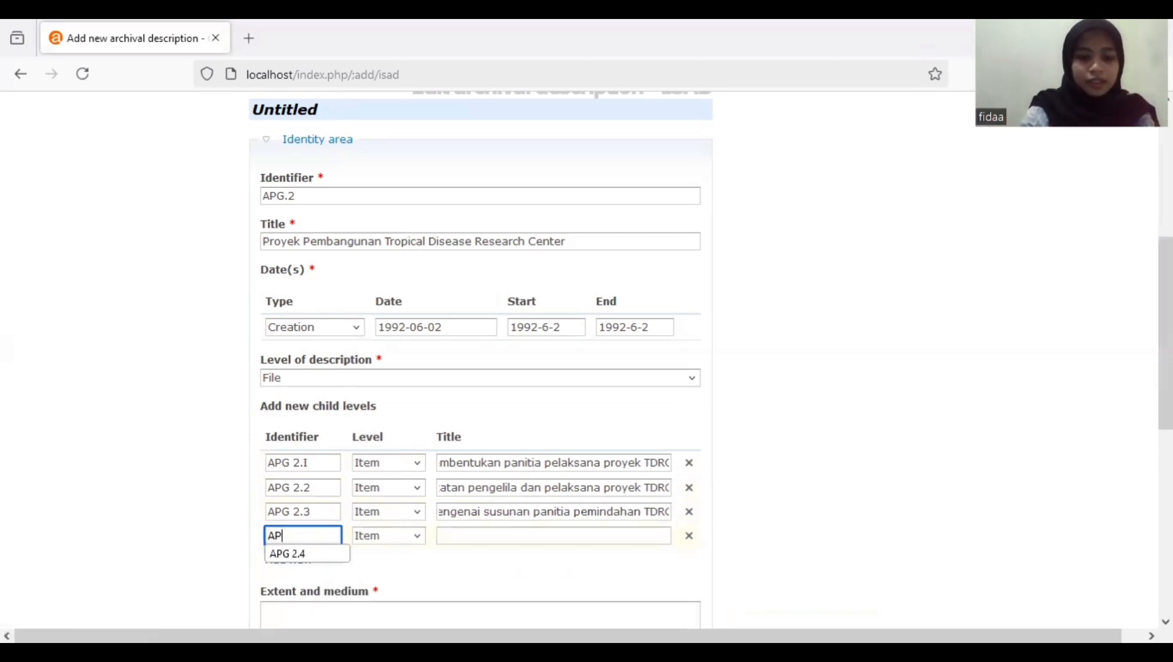
pyautogui.write('G')
pyautogui.click(306, 554)
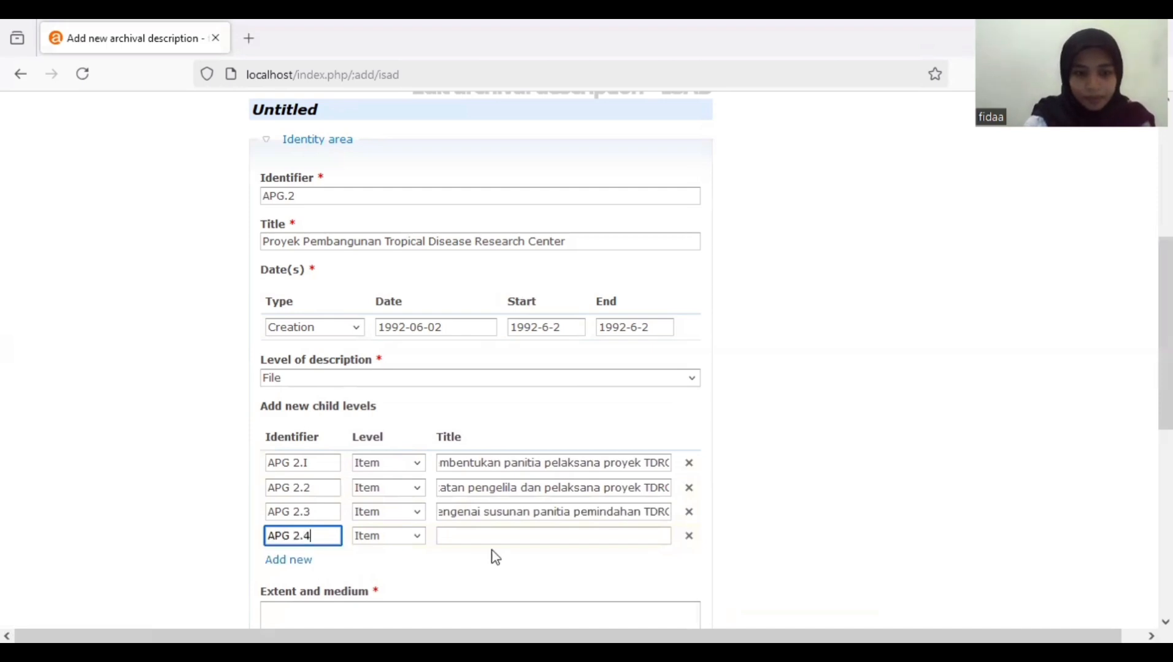
pyautogui.click(503, 536)
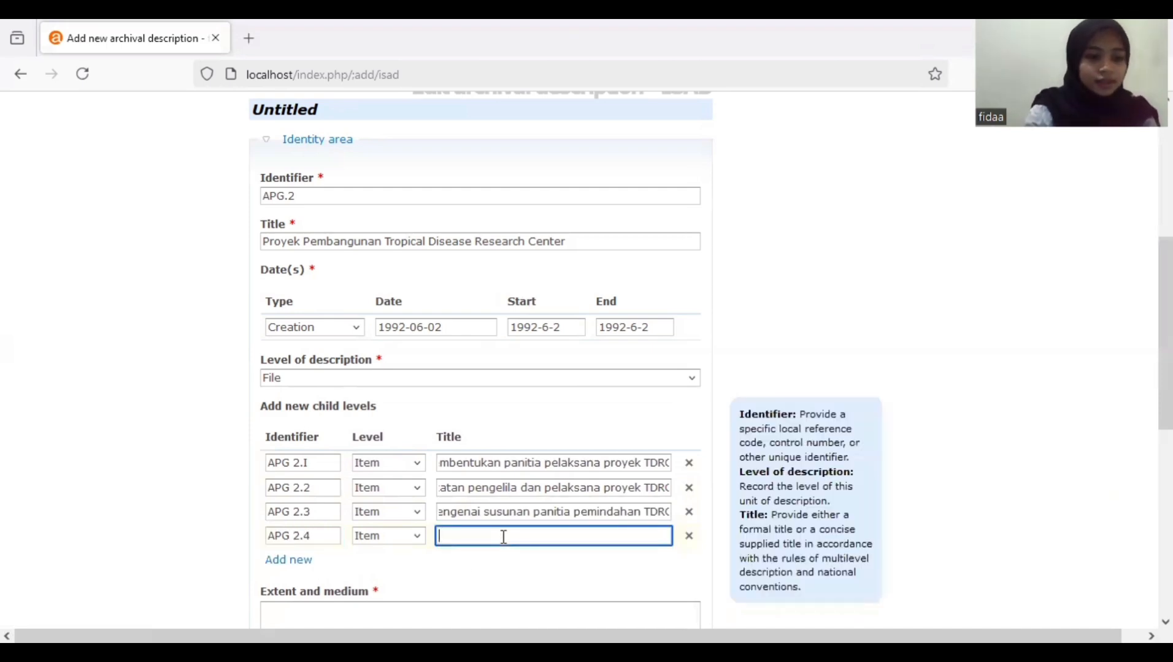
pyautogui.write('Surat')
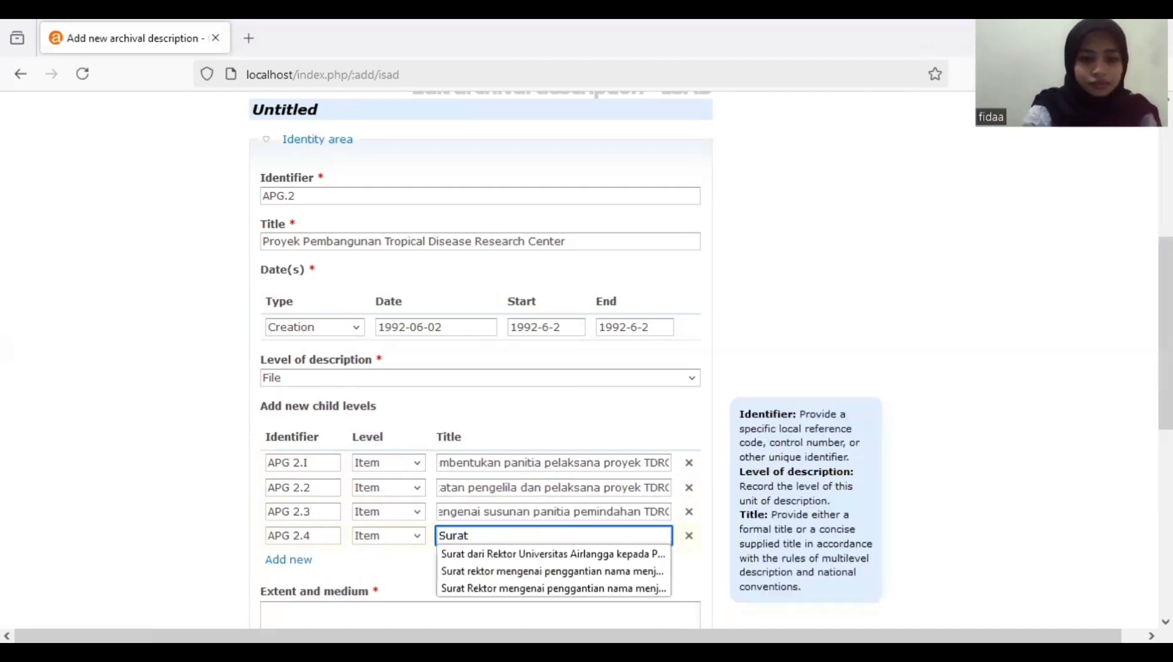
pyautogui.write(' rektor me')
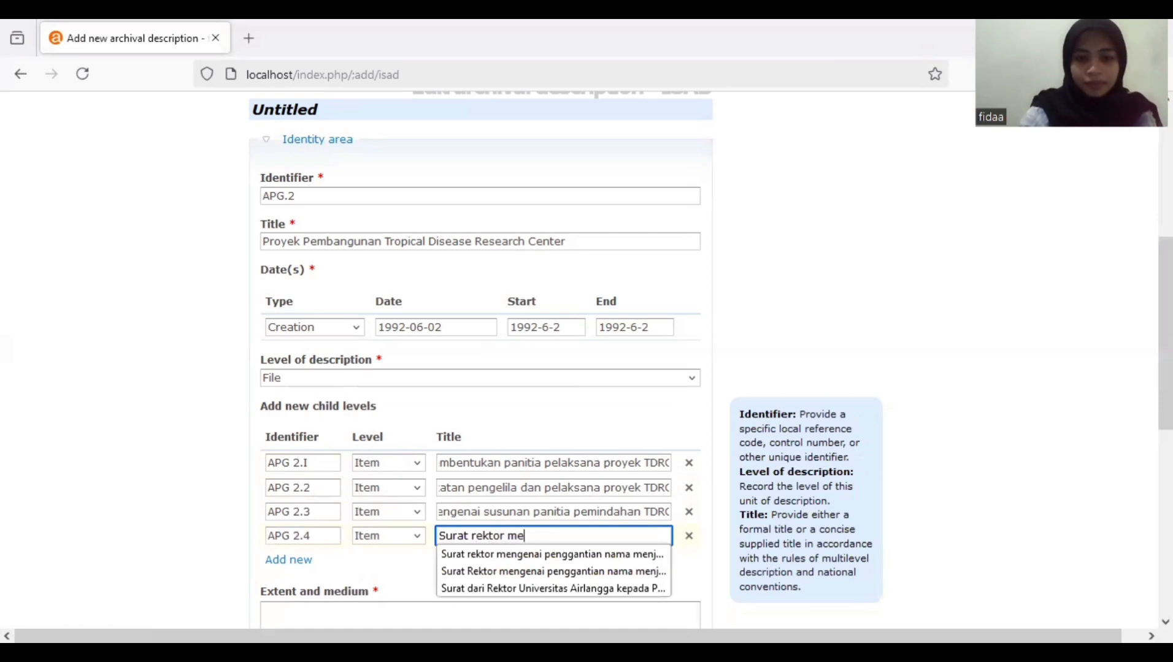
pyautogui.write('ngenai per')
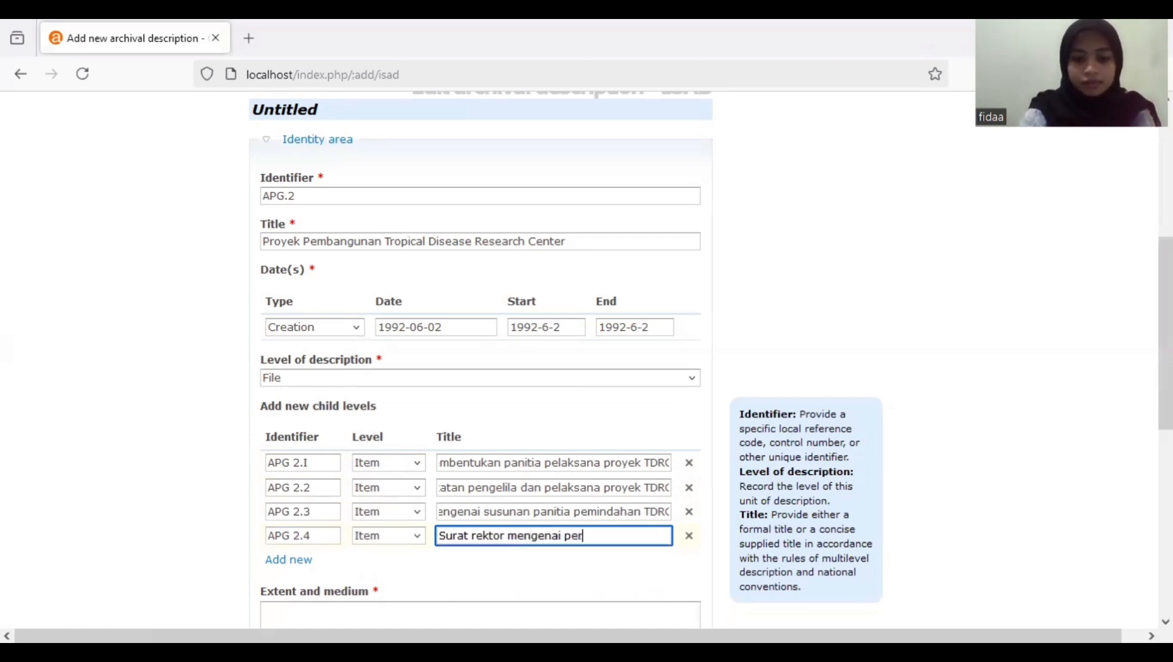
pyautogui.write('nggantian na')
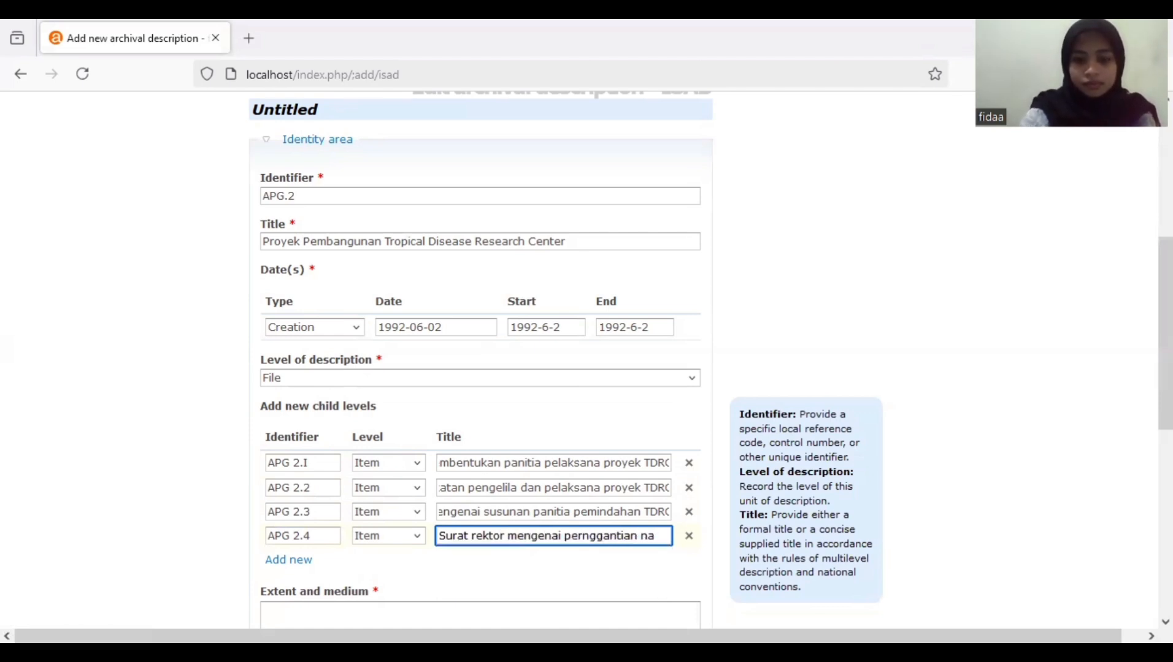
pyautogui.write('ma menjadi ')
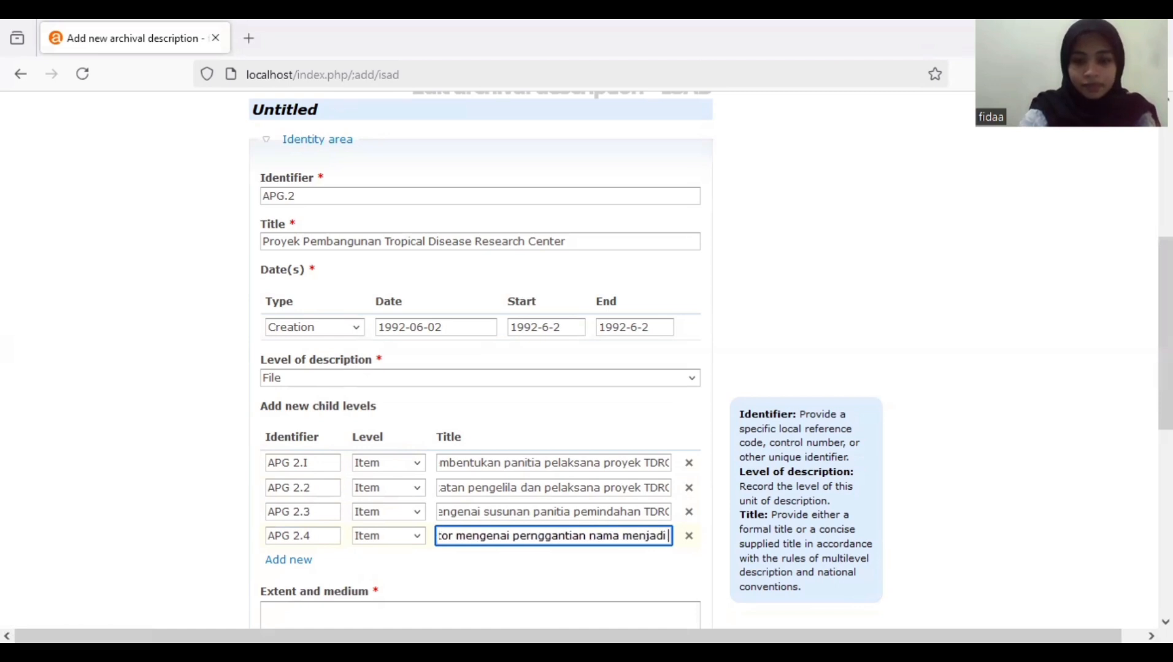
pyautogui.write('TDC')
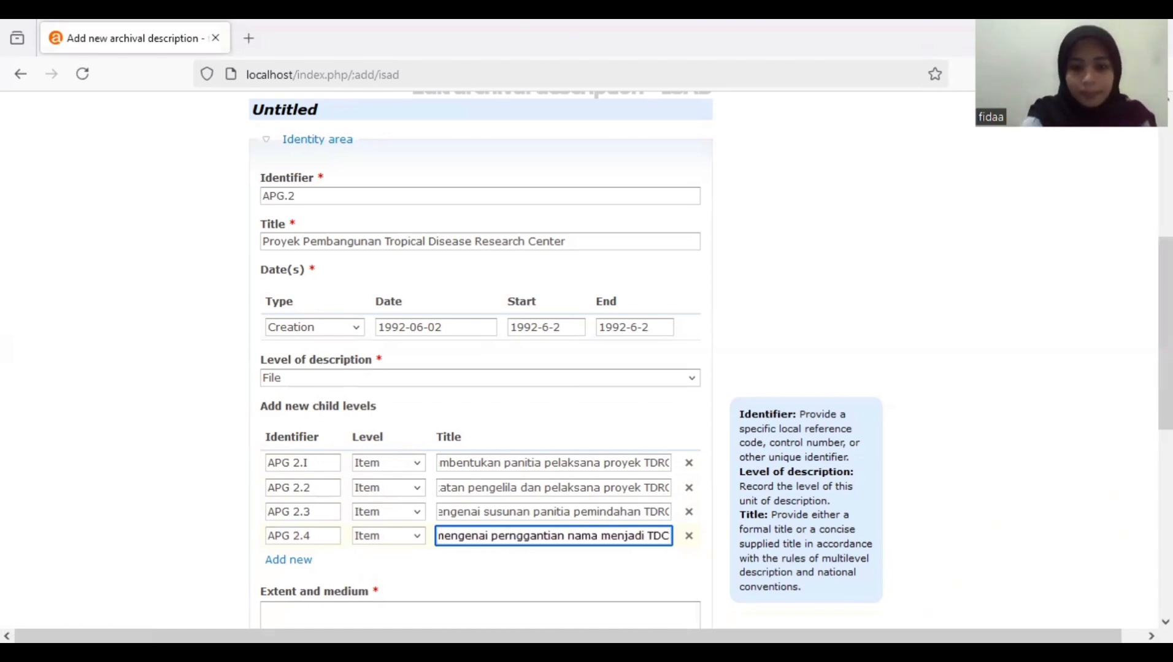
pyautogui.click(287, 560)
# - Add child APG. 2.5 'Surat rektor mengenai penggantian nama menjadi TDC' and fix row four's spelling
pyautogui.click(279, 560)
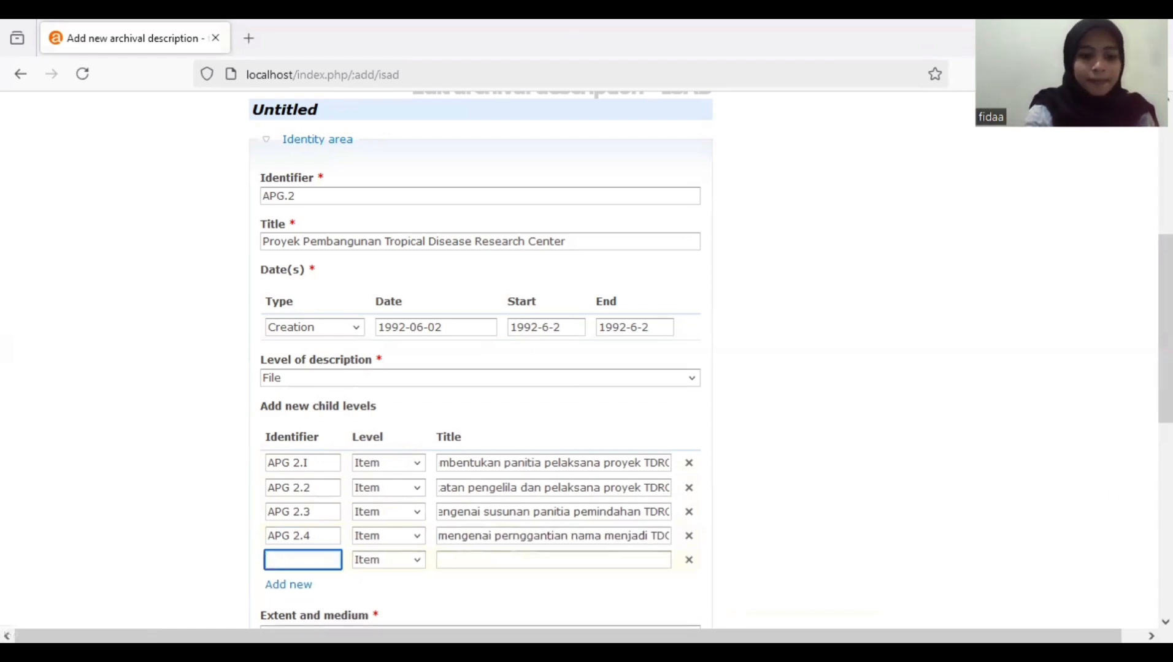
pyautogui.write('APG')
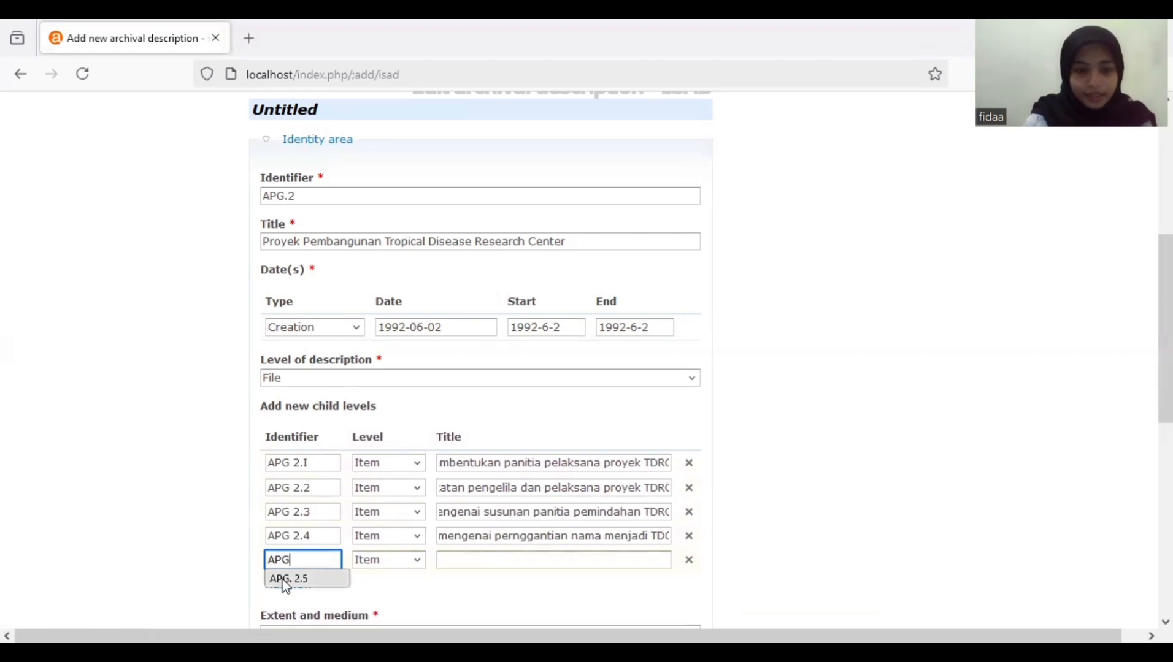
pyautogui.click(283, 578)
pyautogui.click(520, 561)
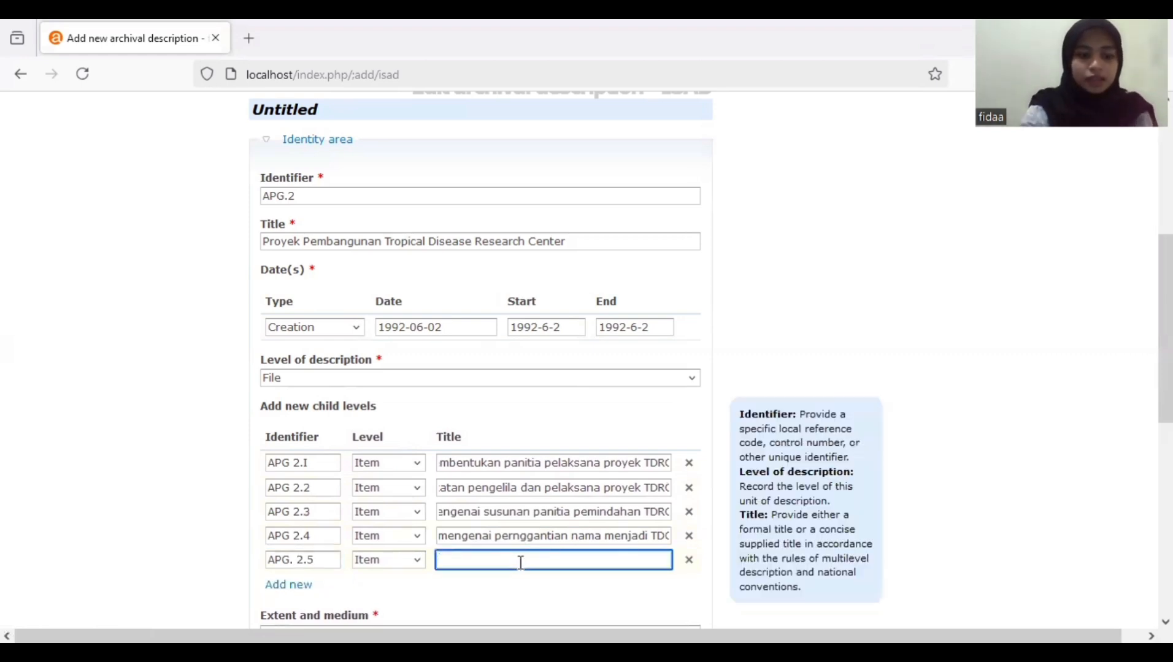
pyautogui.write('Surat')
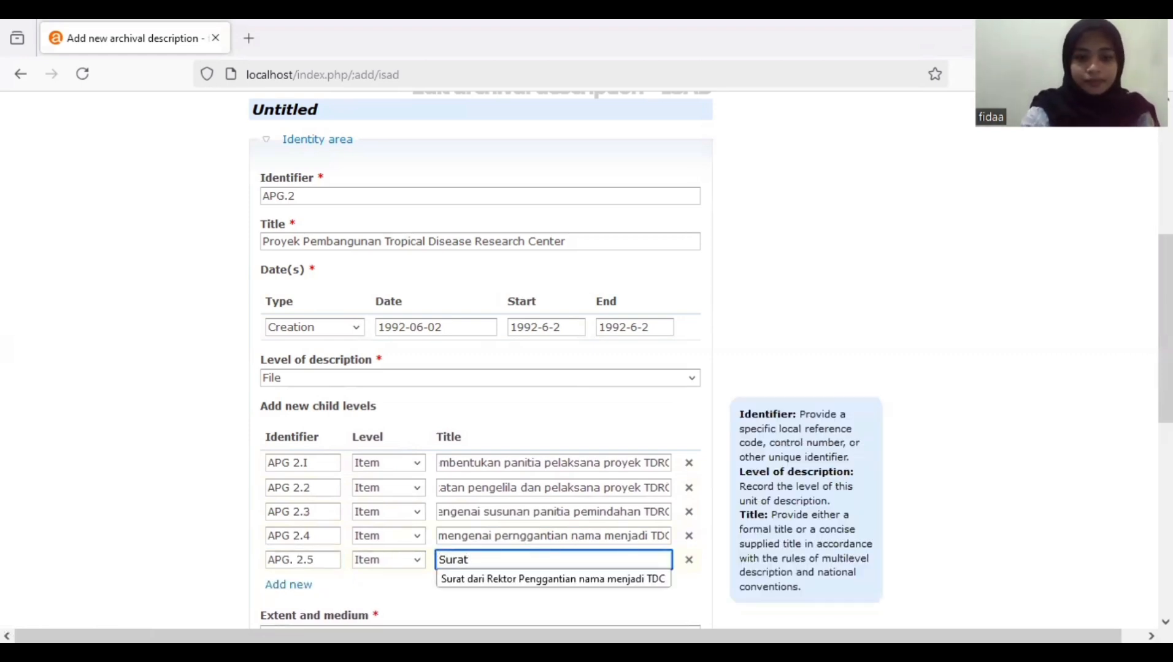
pyautogui.click(521, 563)
pyautogui.write('r')
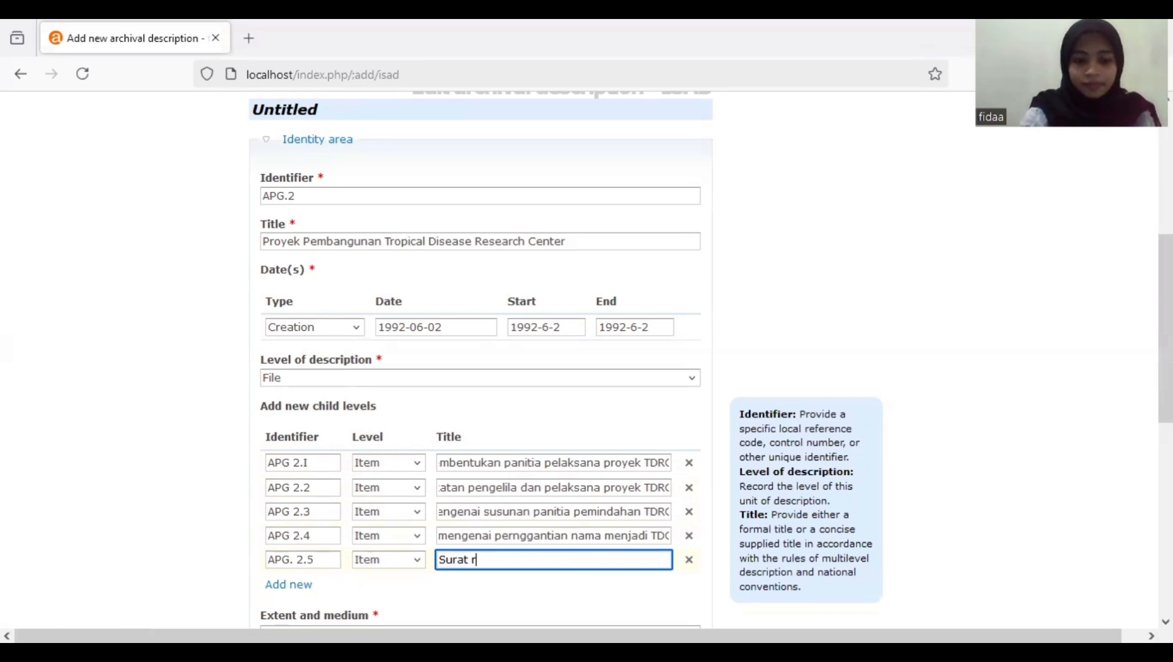
pyautogui.write('ektor men')
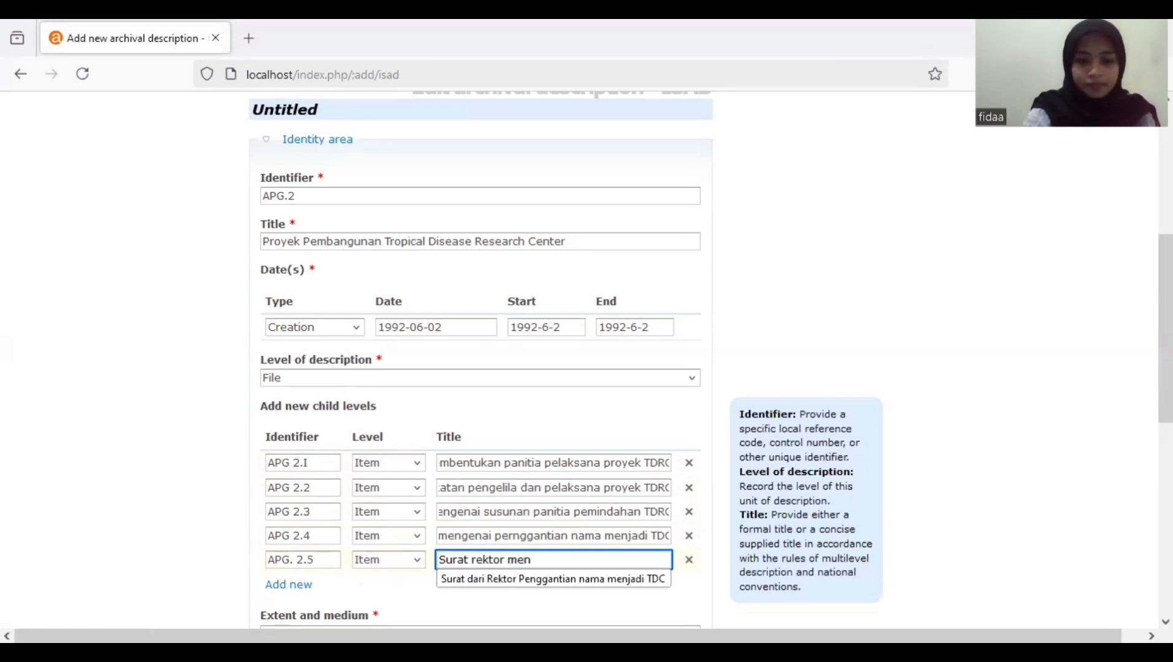
pyautogui.write('gena')
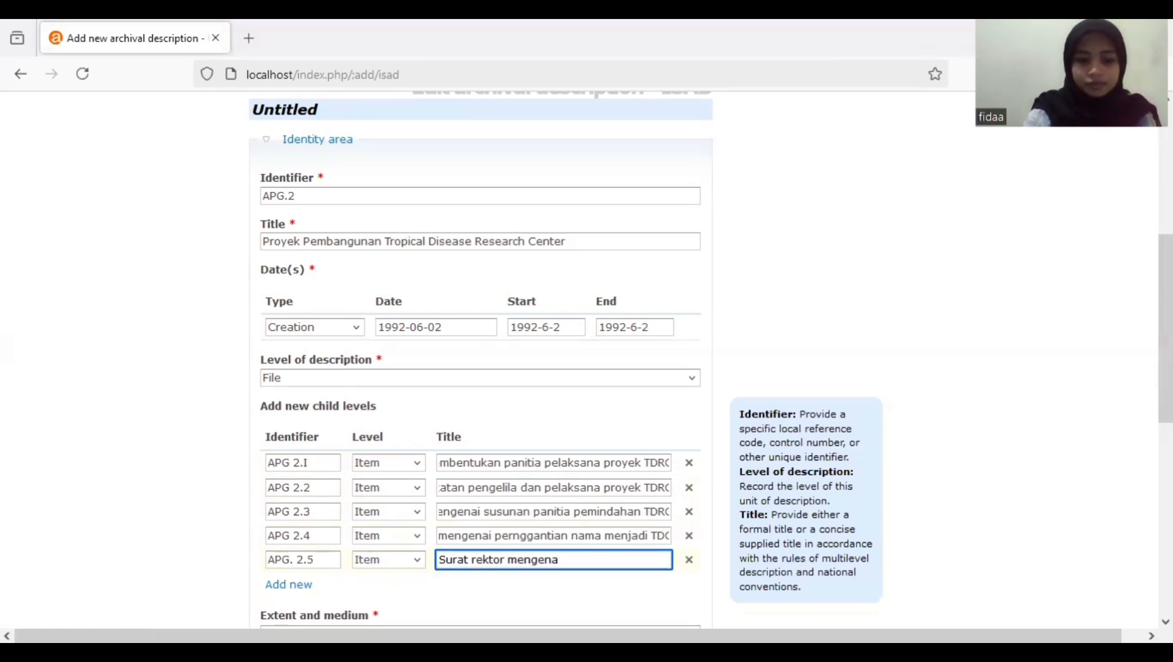
pyautogui.write('i pen')
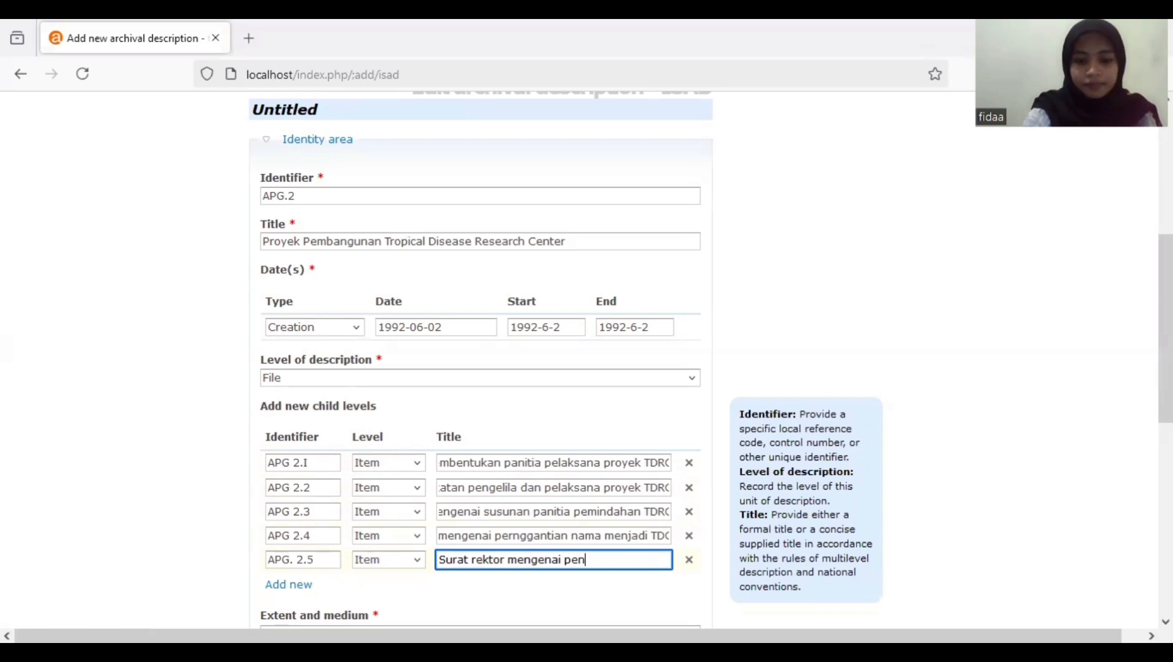
pyautogui.write('ggantian')
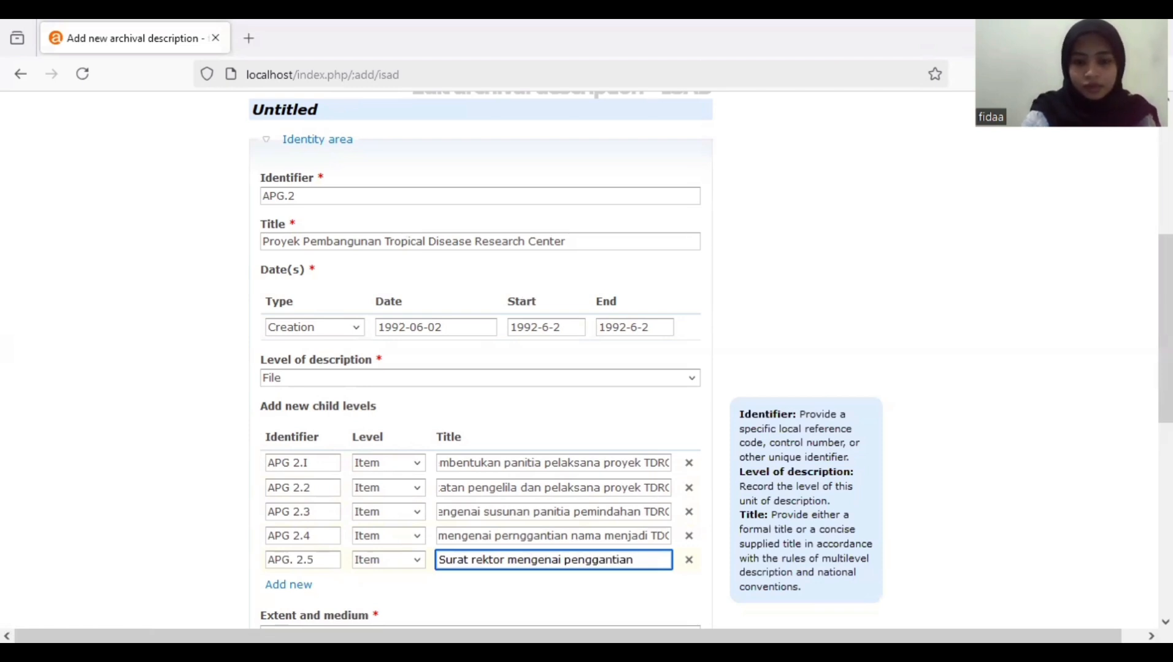
pyautogui.write(' nama menj')
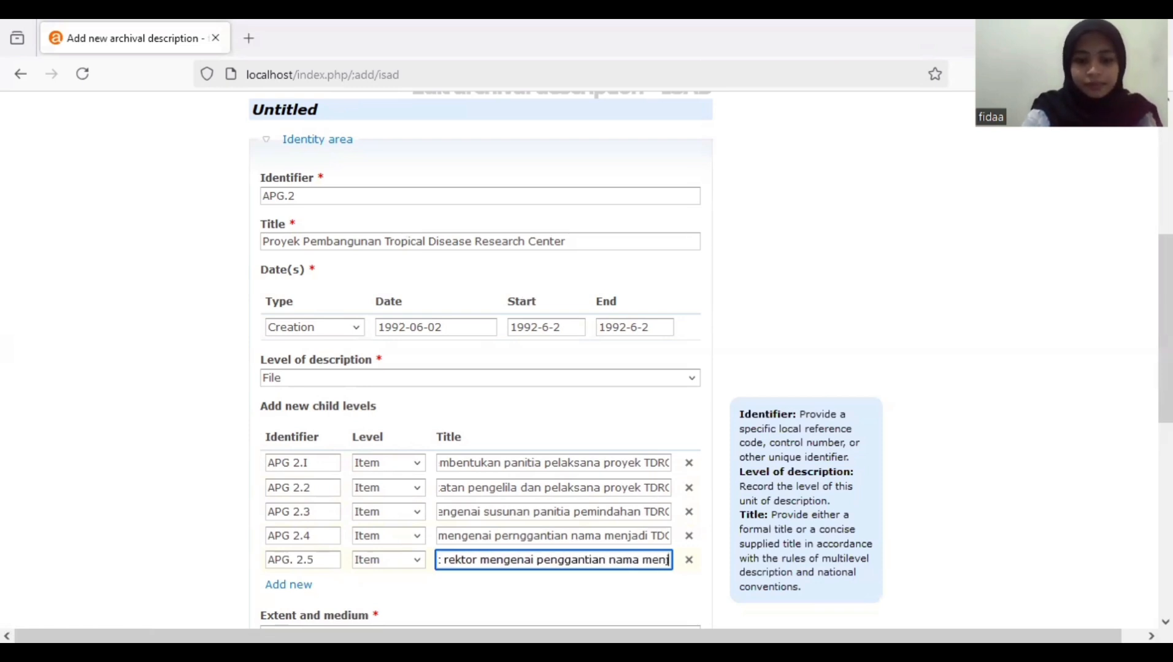
pyautogui.write('adi T')
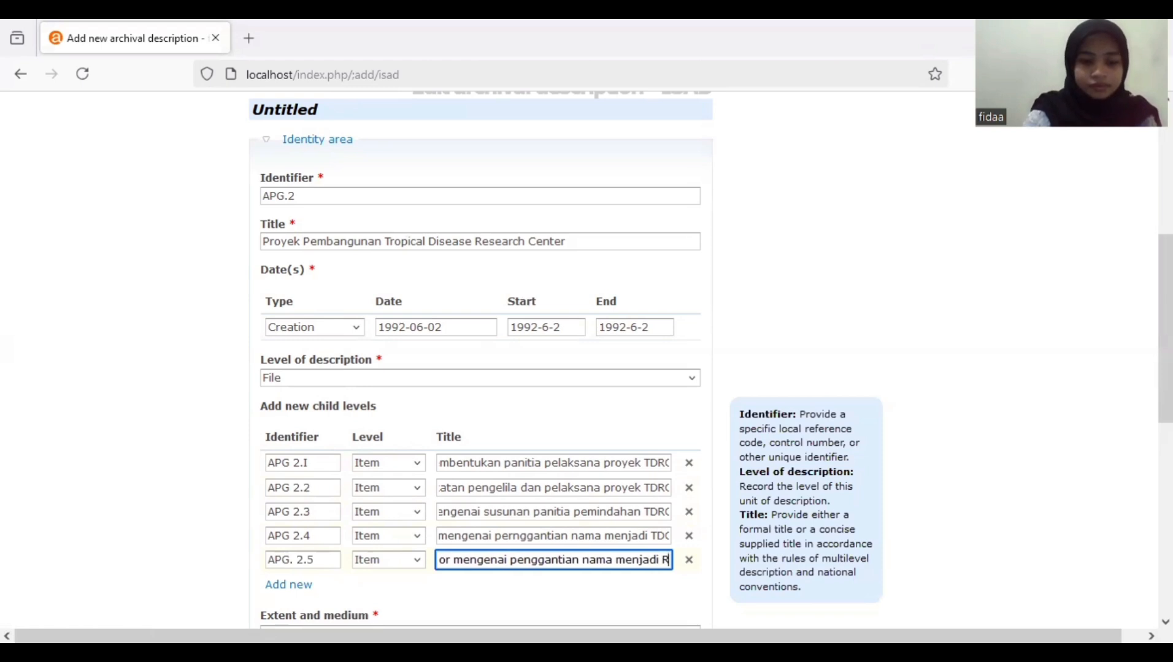
pyautogui.write('DC')
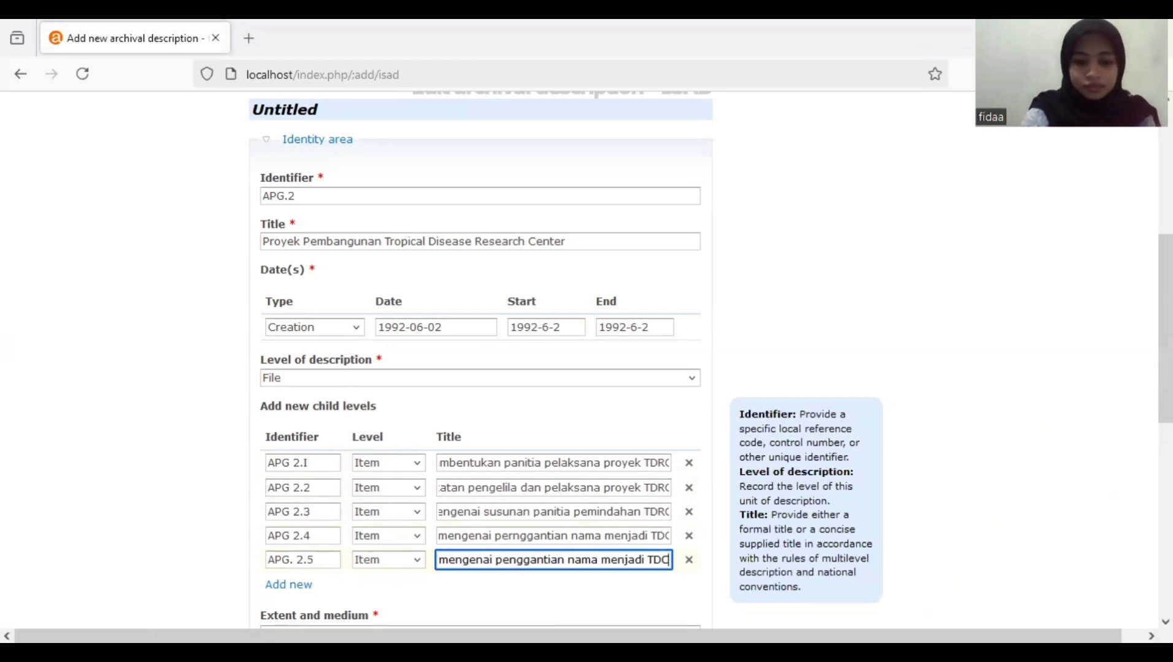
pyautogui.click(515, 538)
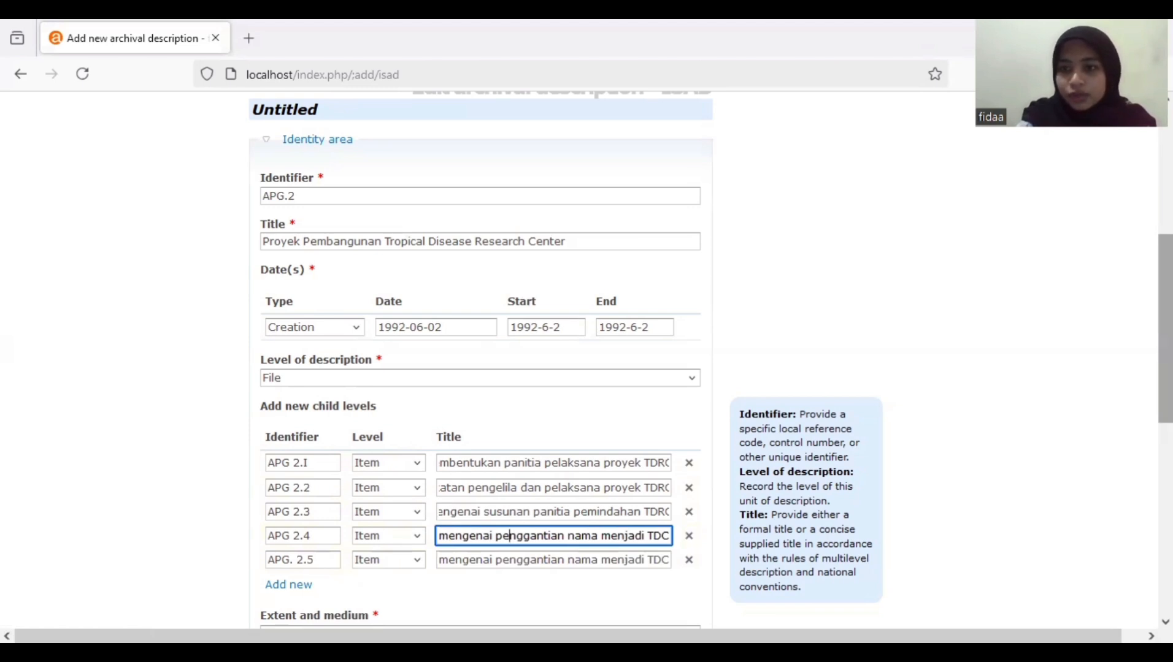
pyautogui.scroll(-3, 515, 537)
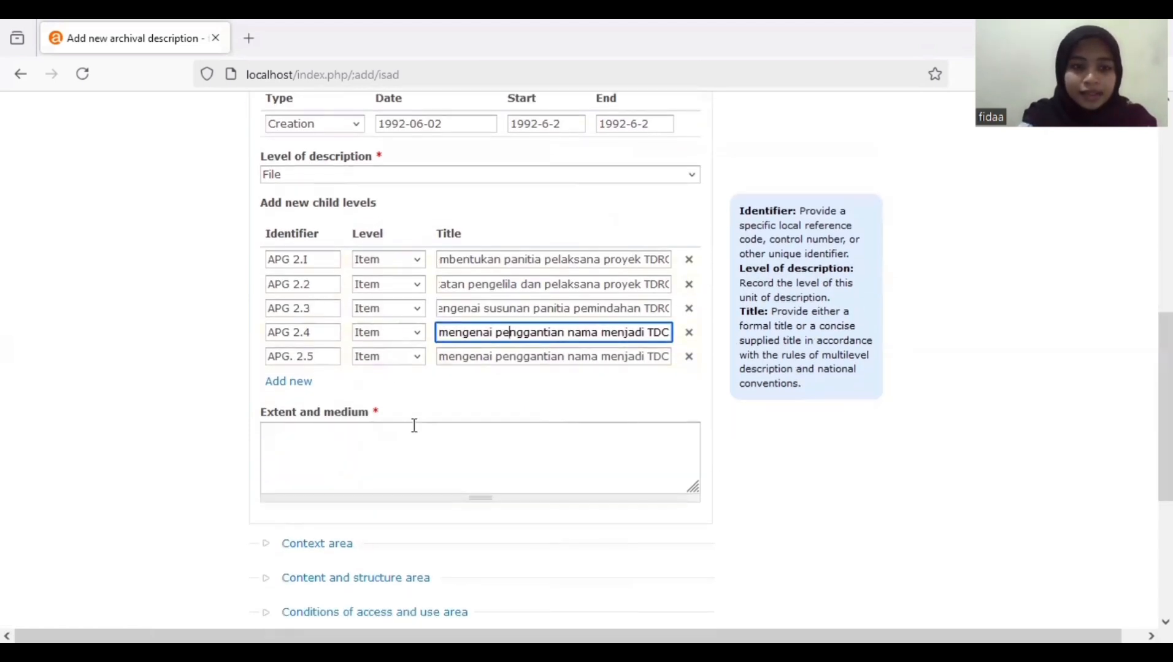
# - Record extent and medium as 5 and set Sekertariat Universitas Airlangga as creator
pyautogui.click(330, 437)
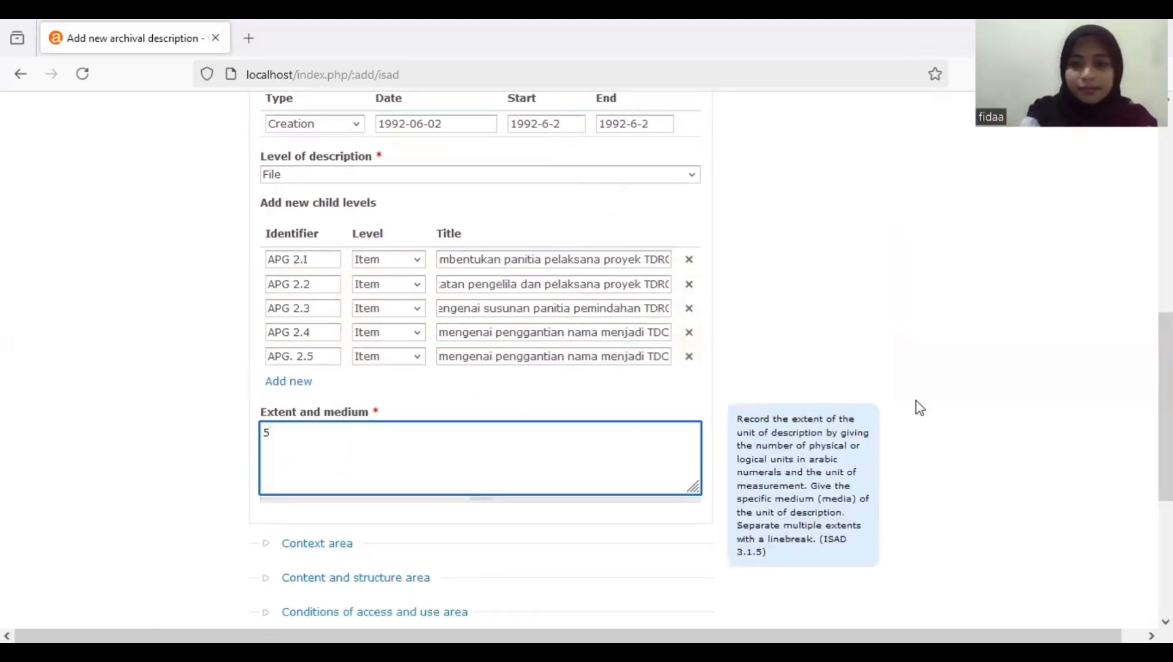
pyautogui.scroll(-3, 1134, 496)
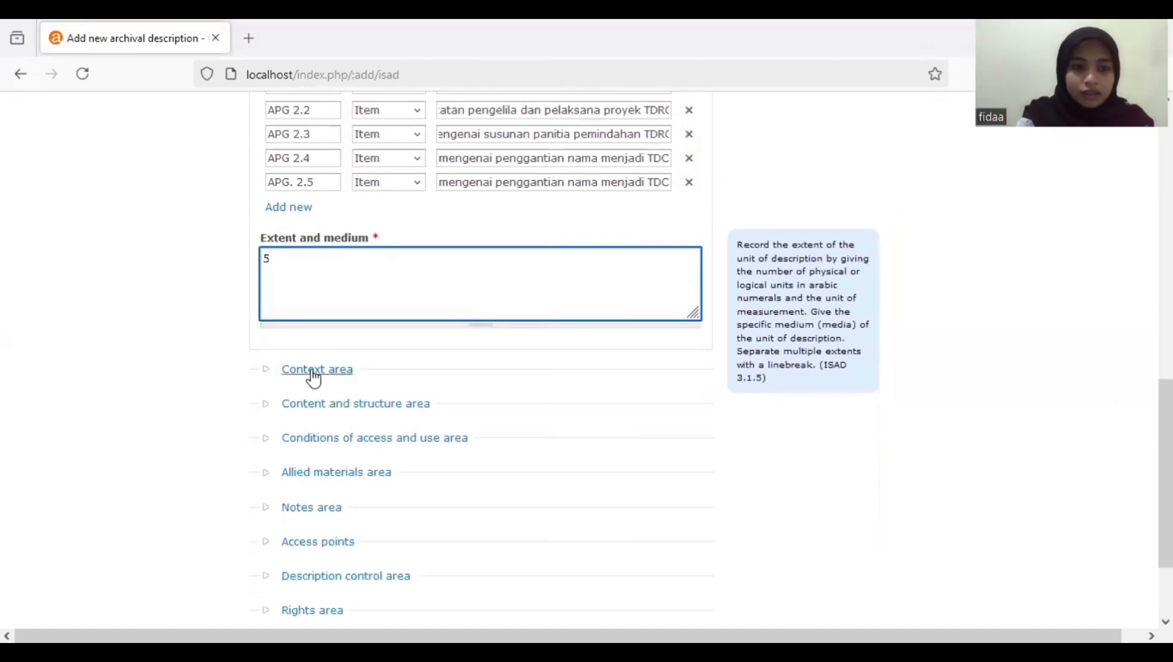
pyautogui.click(314, 375)
pyautogui.moveTo(1165, 438)
pyautogui.mouseDown()
pyautogui.moveTo(1166, 371)
pyautogui.moveTo(1165, 448)
pyautogui.mouseUp()
pyautogui.click(455, 267)
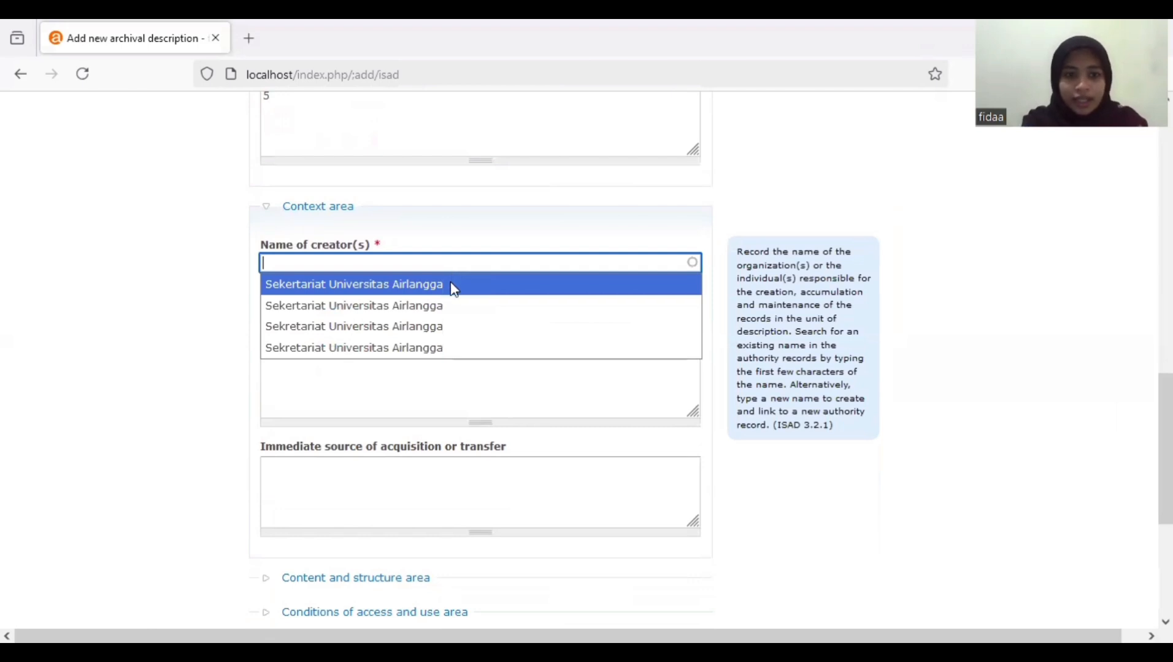
pyautogui.click(453, 288)
pyautogui.scroll(-2, 1166, 454)
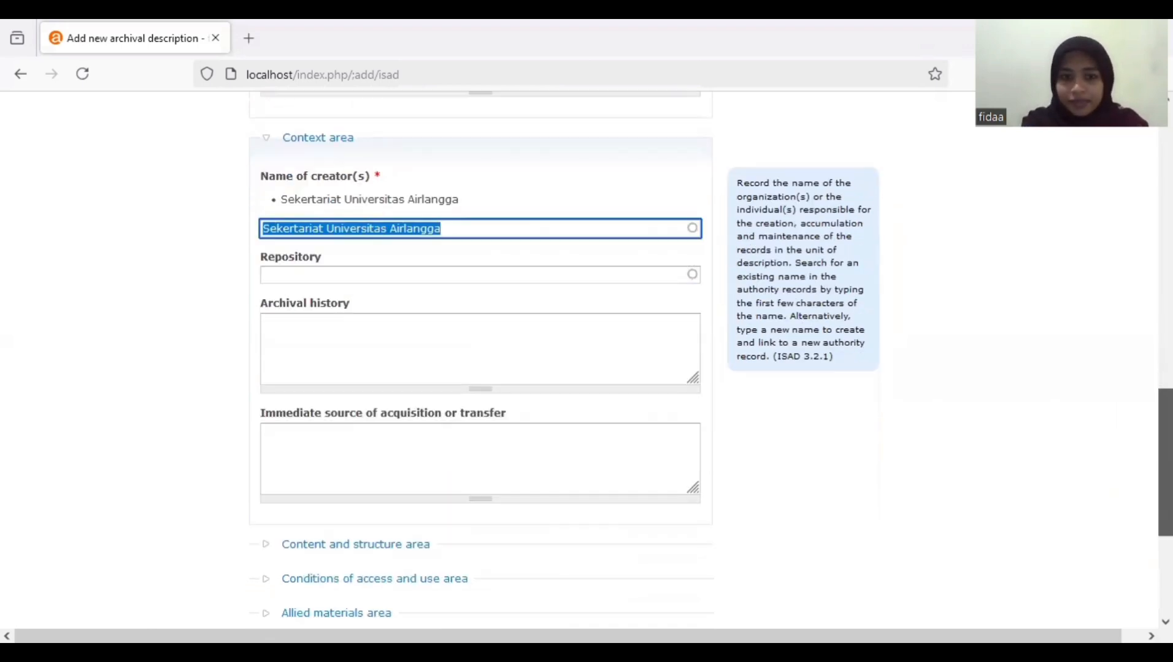
pyautogui.scroll(-3, 603, 458)
# - Set the language of material to Indonesia
pyautogui.click(384, 427)
pyautogui.scroll(-2, 479, 425)
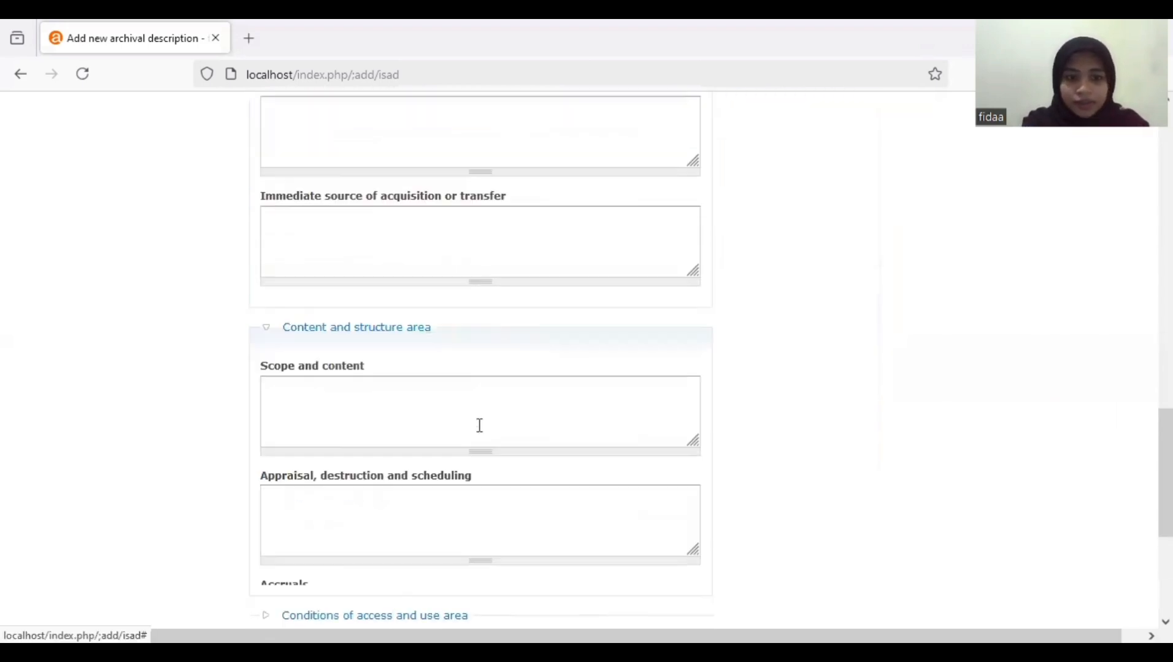
pyautogui.scroll(-5, 479, 426)
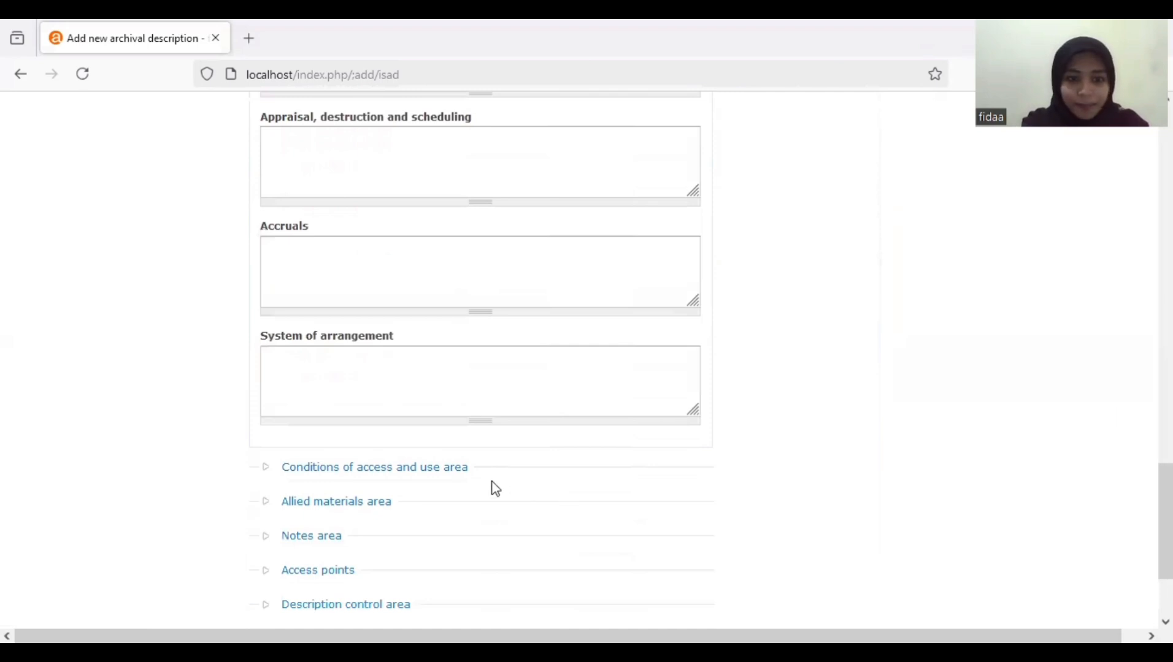
pyautogui.click(460, 473)
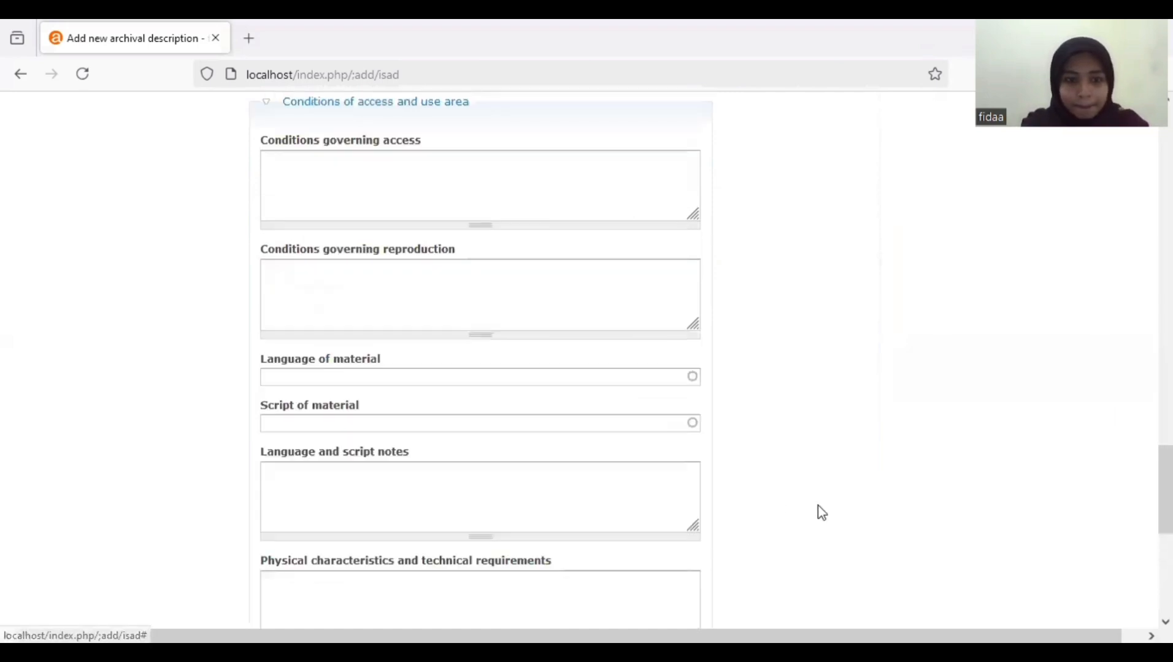
pyautogui.click(522, 384)
pyautogui.write('indoneisa')
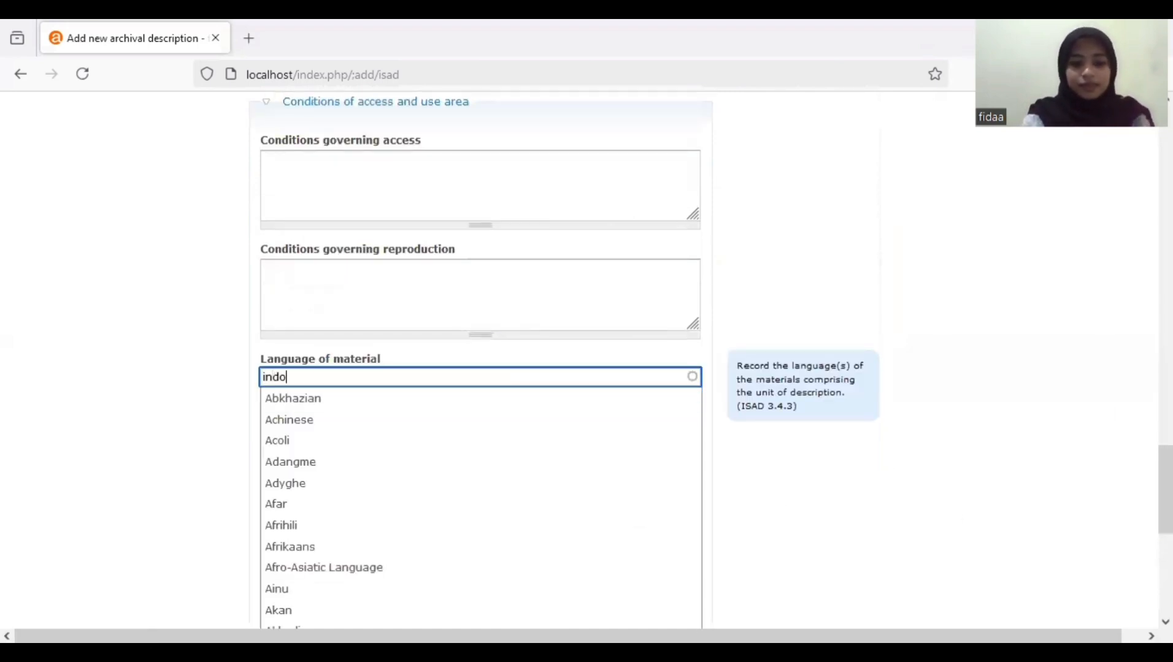
pyautogui.press('BackSpace')
pyautogui.press('BackSpace')
pyautogui.press('BackSpace')
pyautogui.press('BackSpace')
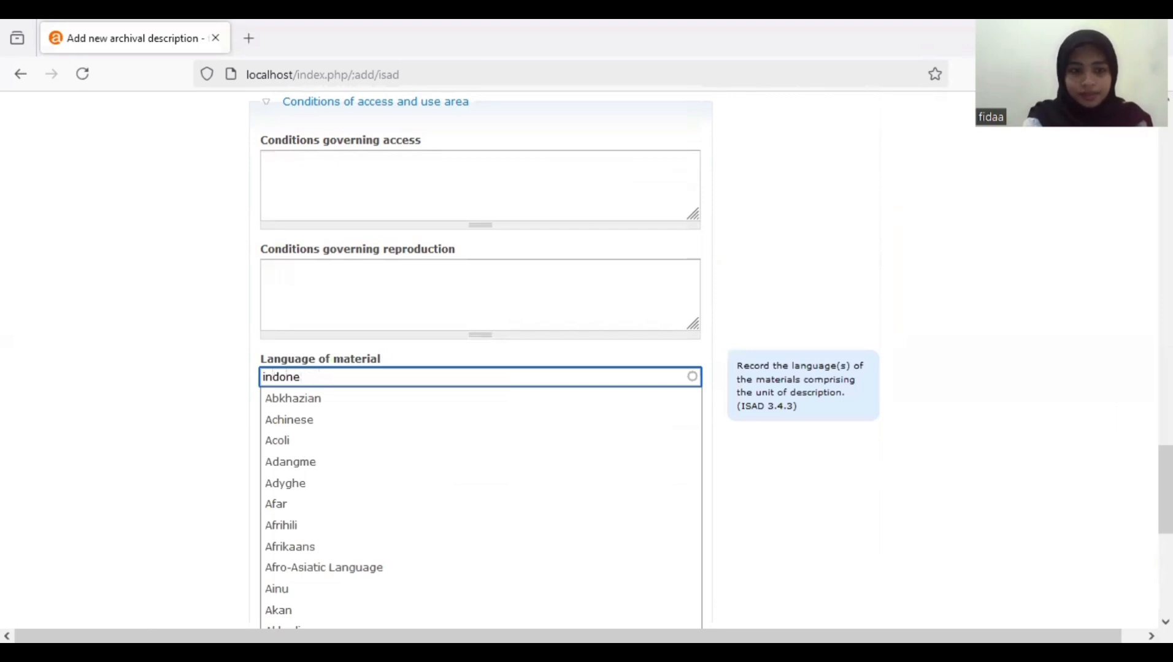
pyautogui.write('sia')
pyautogui.click(871, 469)
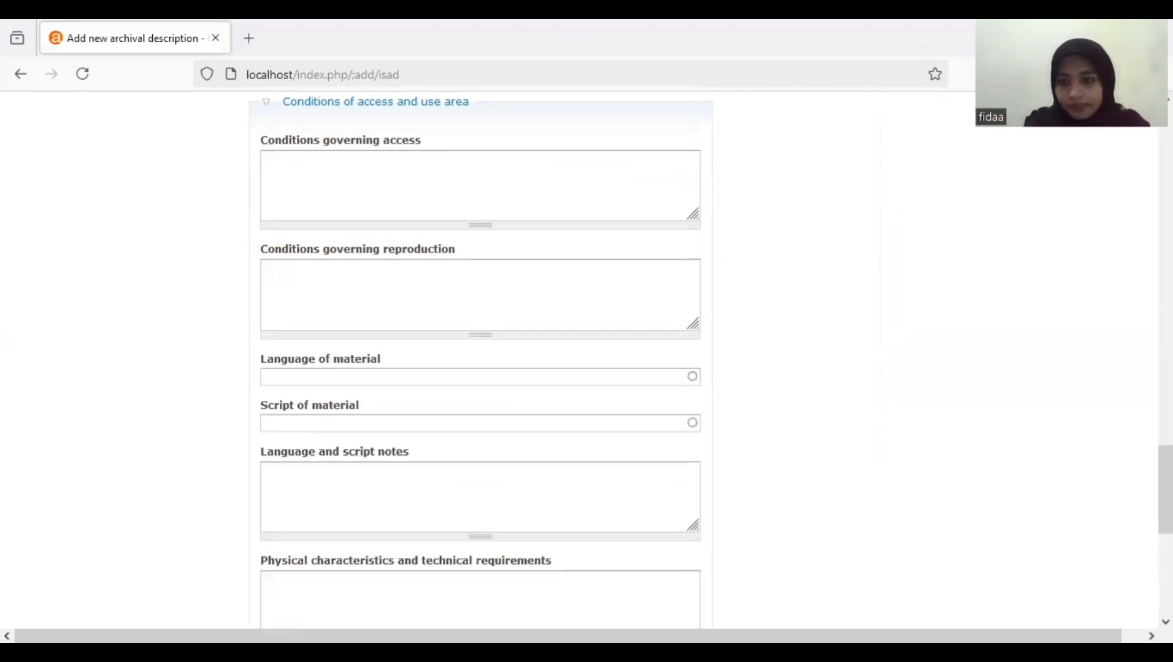
# - Expand the Allied materials, Access points and Notes areas to review their fields
pyautogui.scroll(-3, 872, 469)
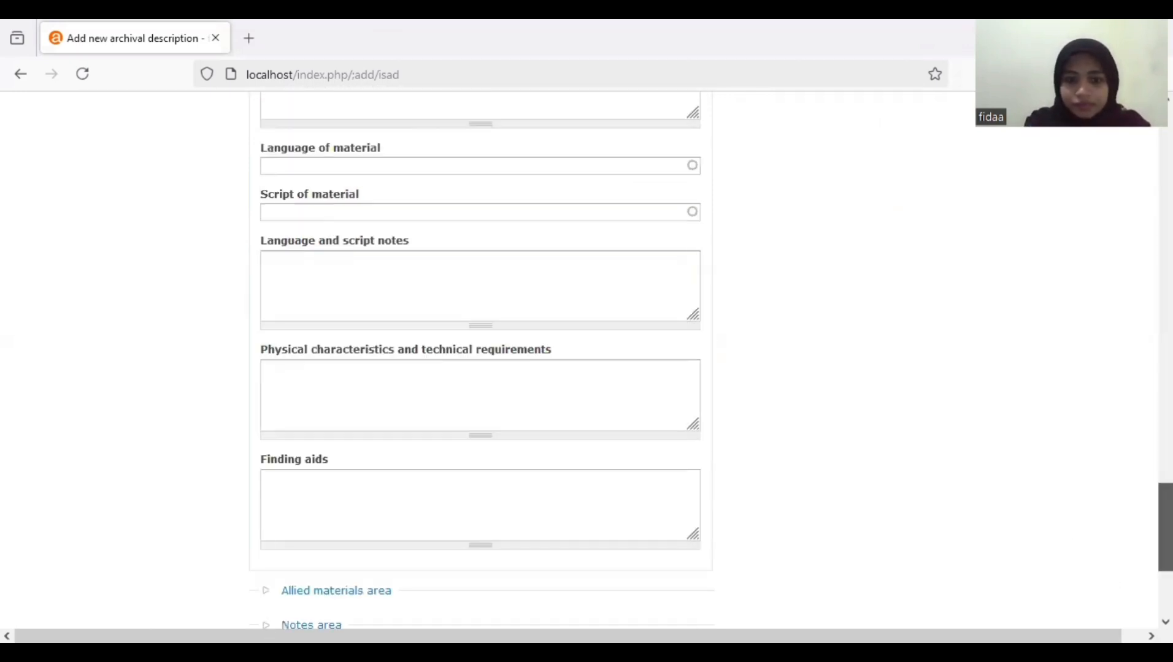
pyautogui.scroll(-2, 319, 515)
pyautogui.click(386, 514)
pyautogui.scroll(-6, 995, 487)
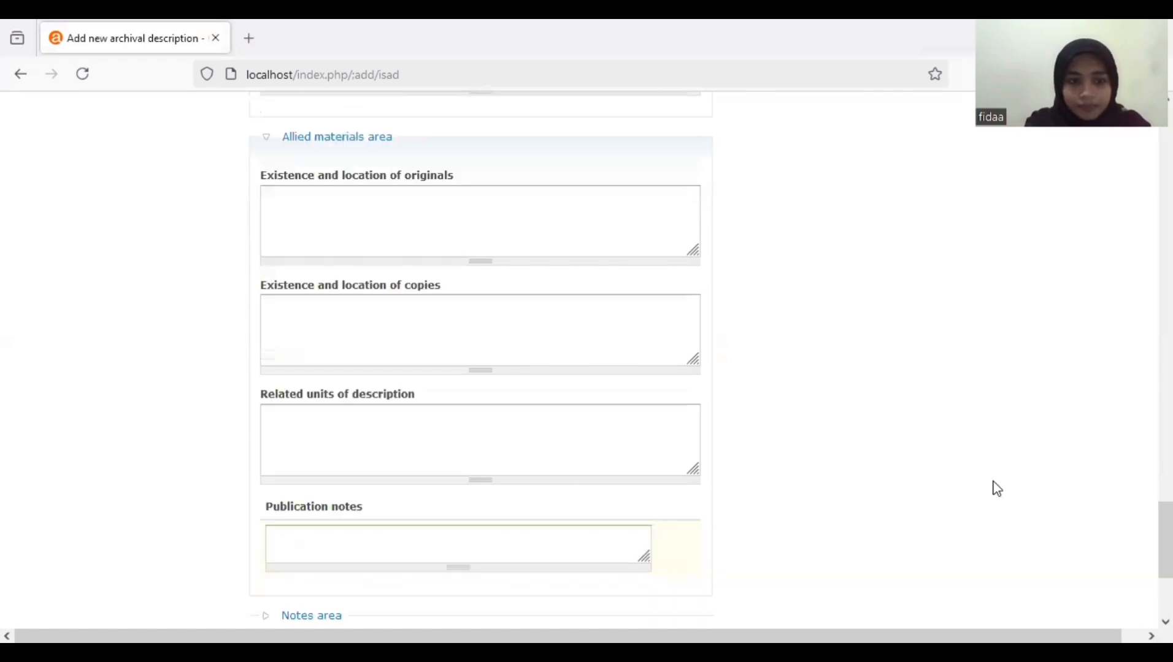
pyautogui.scroll(-3, 995, 487)
pyautogui.scroll(-2, 511, 429)
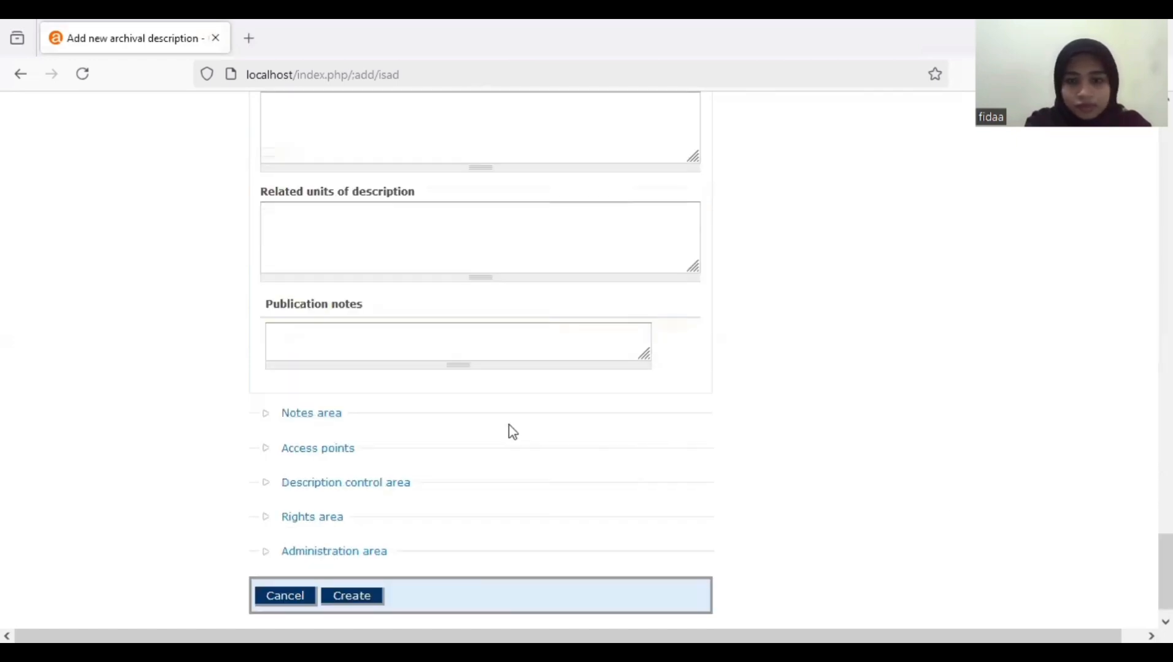
pyautogui.scroll(6, 947, 502)
pyautogui.scroll(-4, 380, 514)
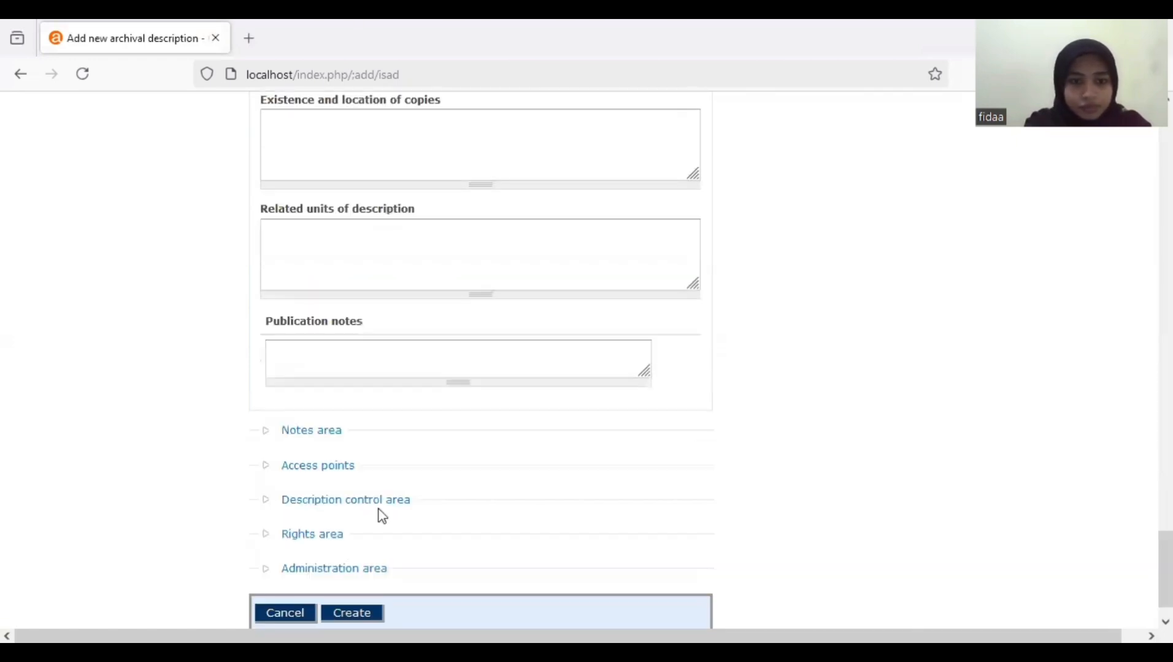
pyautogui.click(323, 468)
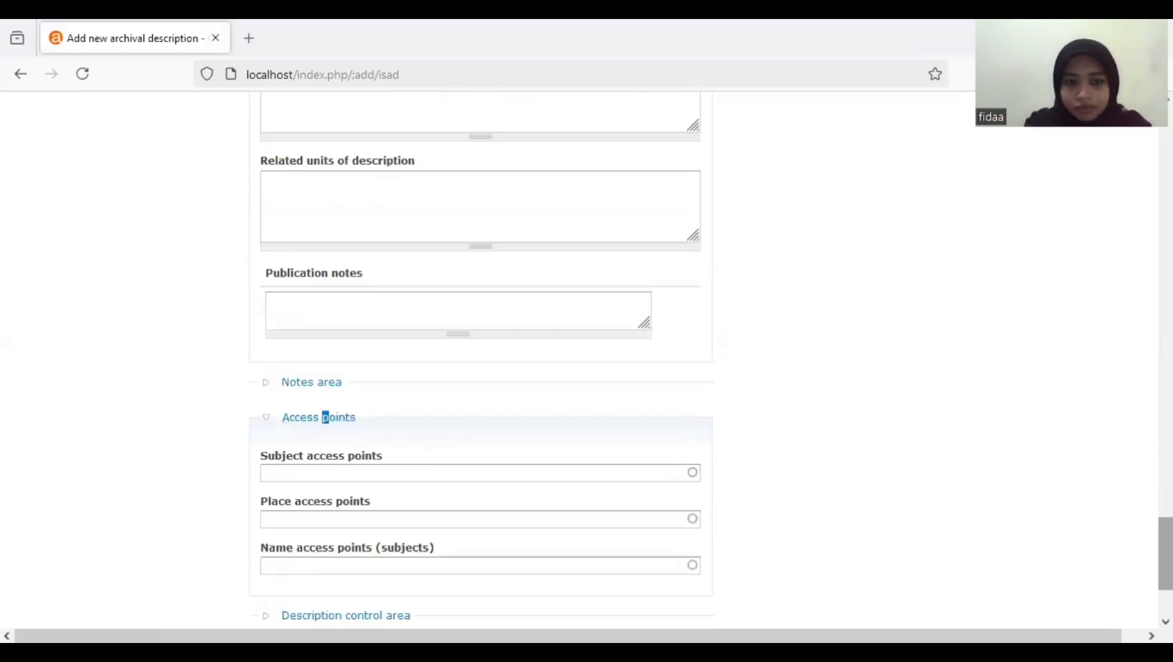
pyautogui.scroll(-2, 478, 368)
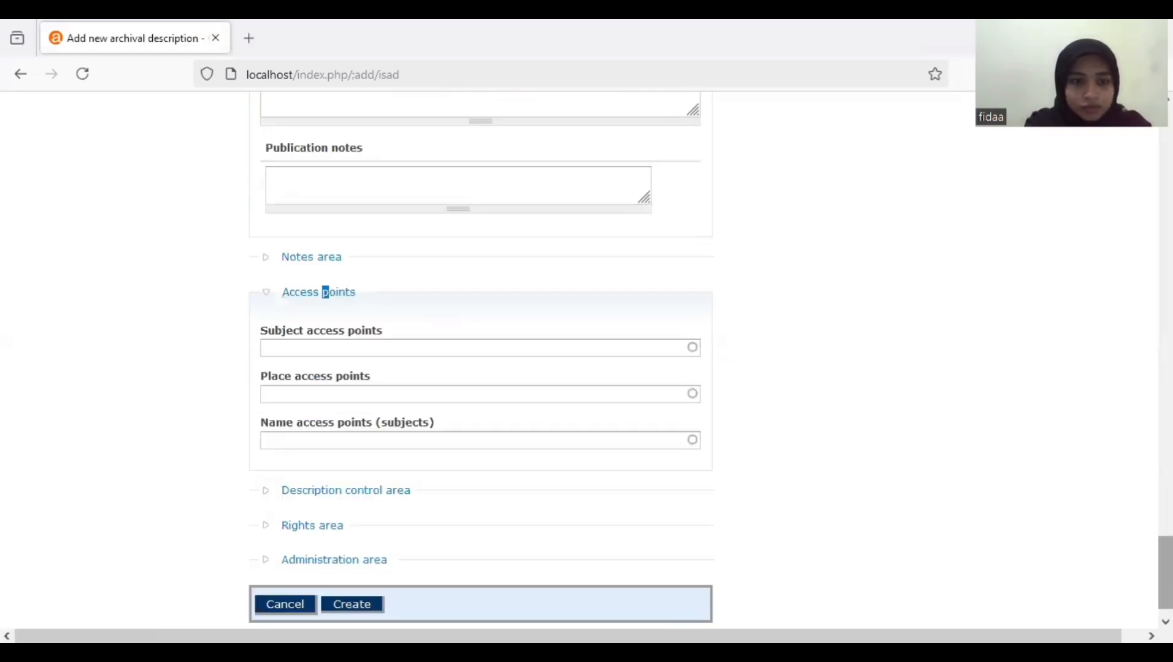
pyautogui.click(330, 260)
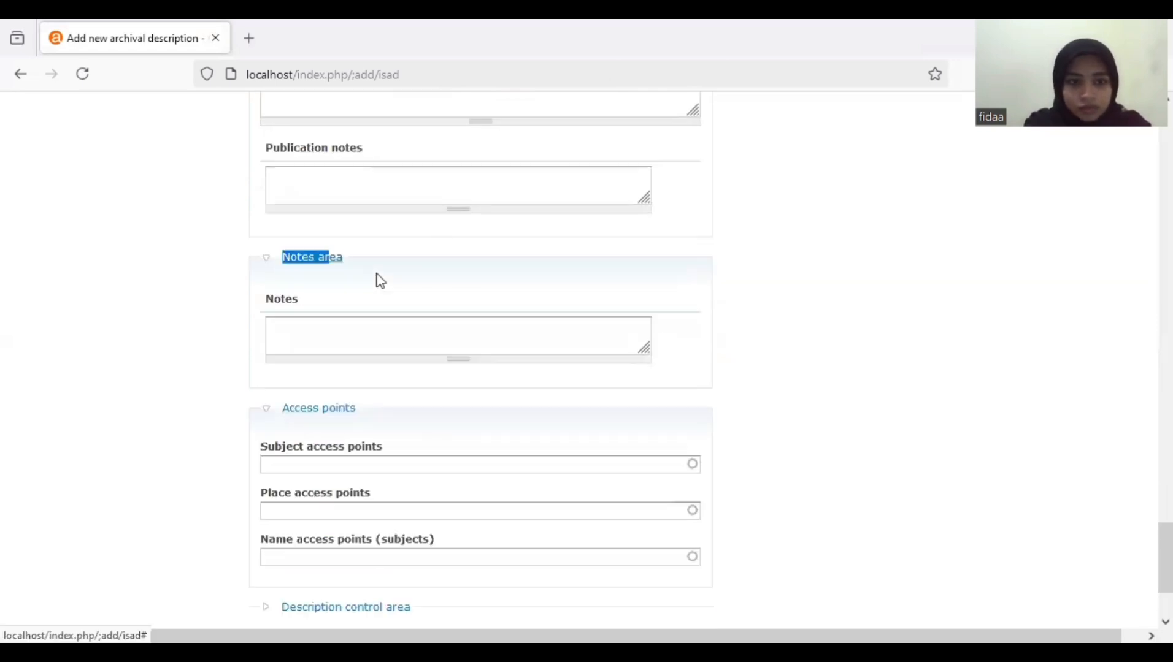
pyautogui.click(316, 412)
pyautogui.click(324, 422)
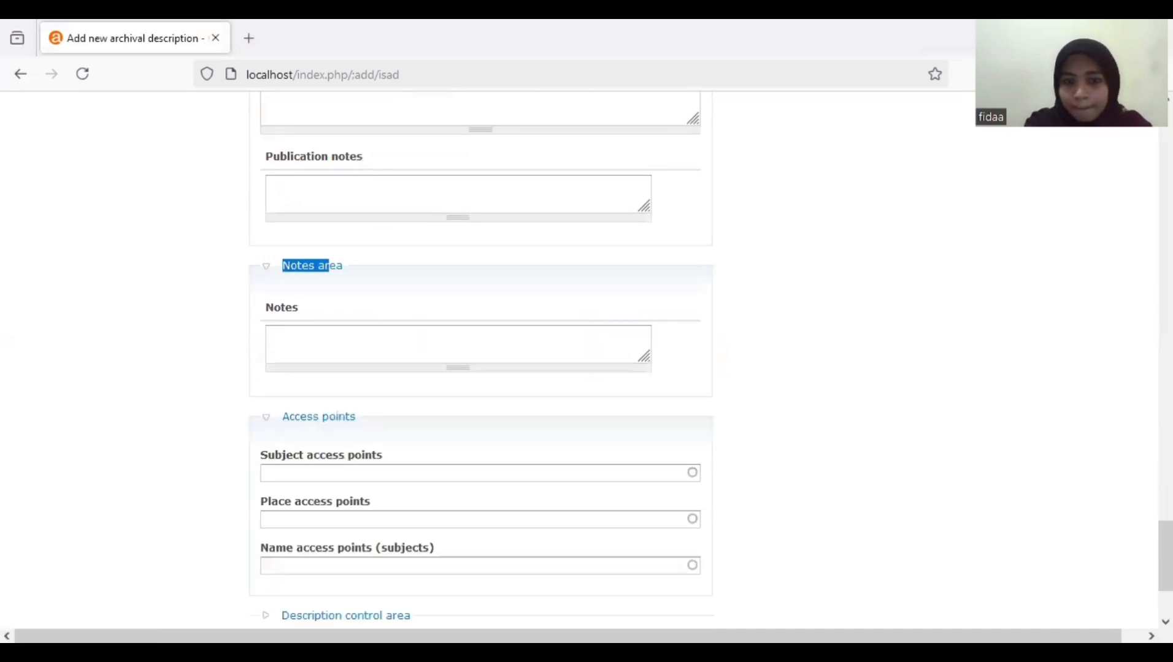
pyautogui.scroll(-3, 382, 435)
# - In Description control, set institution identifier to Airlangga University and language to Indonesia
pyautogui.click(368, 457)
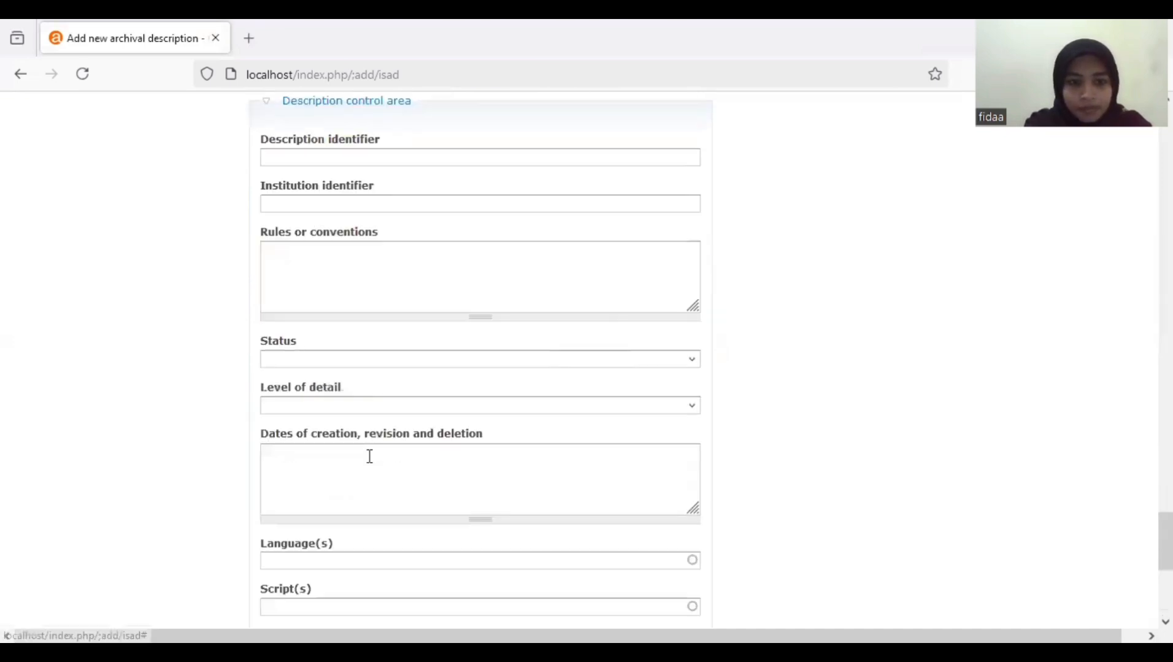
pyautogui.click(390, 203)
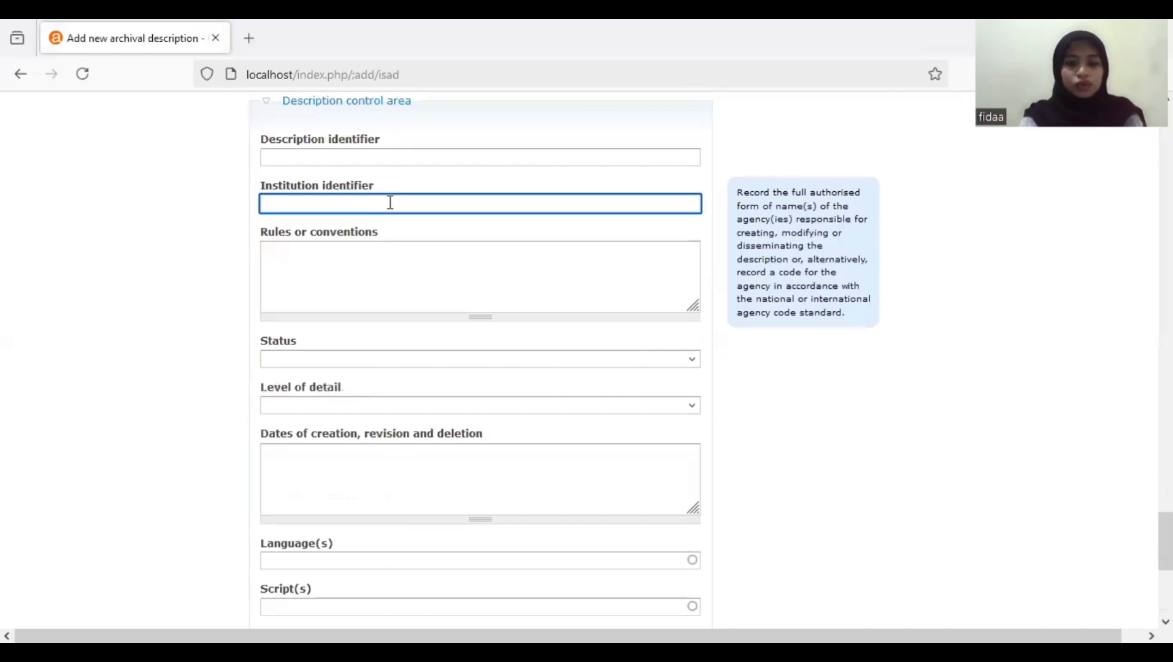
pyautogui.write('univer')
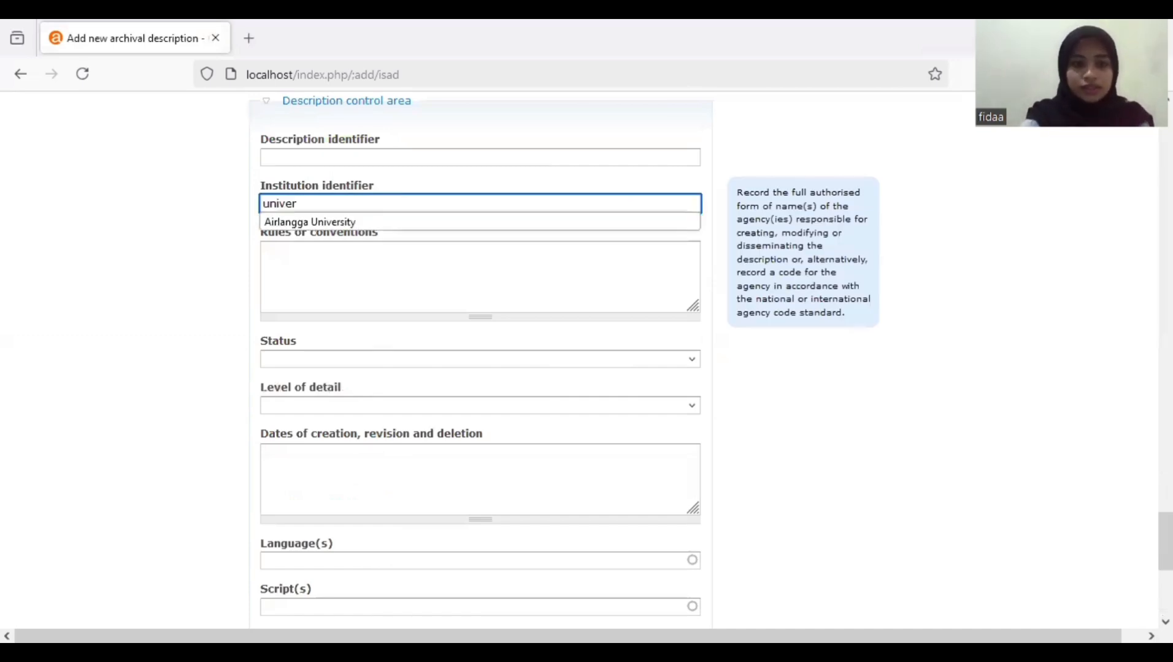
pyautogui.click(389, 225)
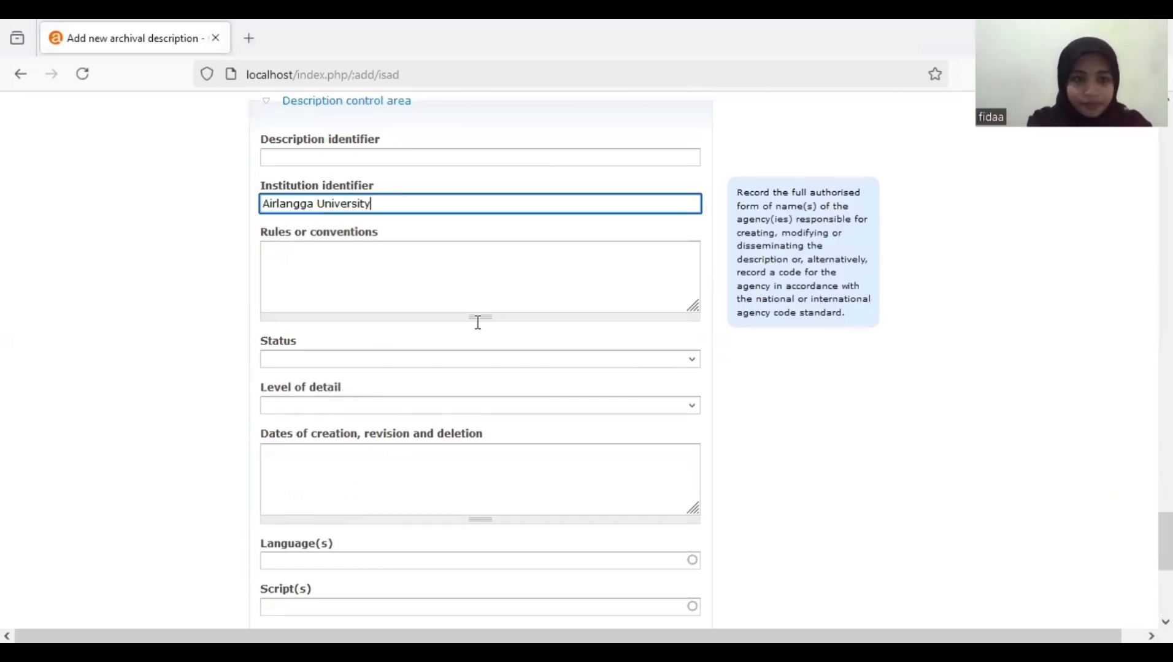
pyautogui.click(343, 559)
pyautogui.write('Indo')
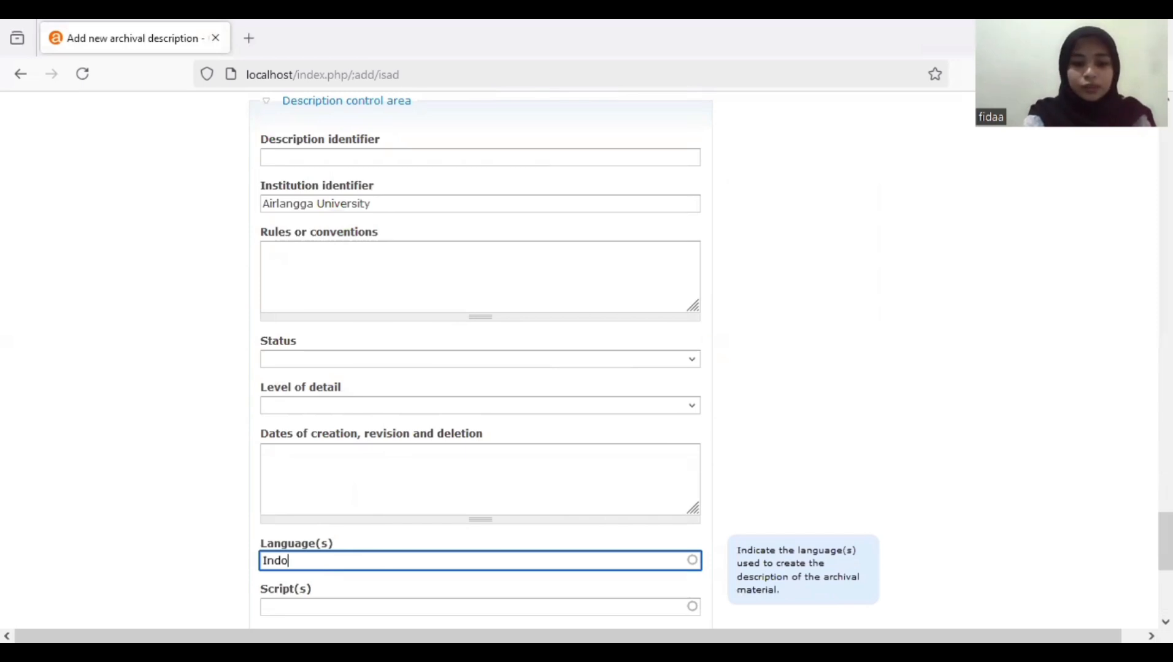
pyautogui.write('neis')
pyautogui.press('BackSpace')
pyautogui.press('BackSpace')
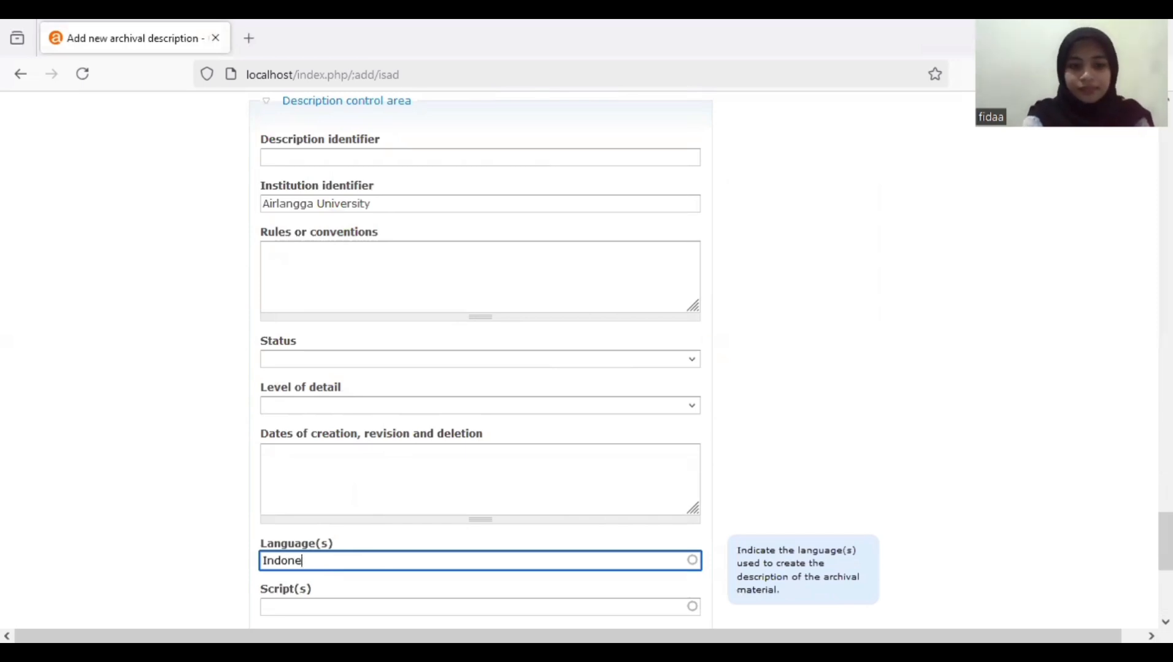
pyautogui.write('sia')
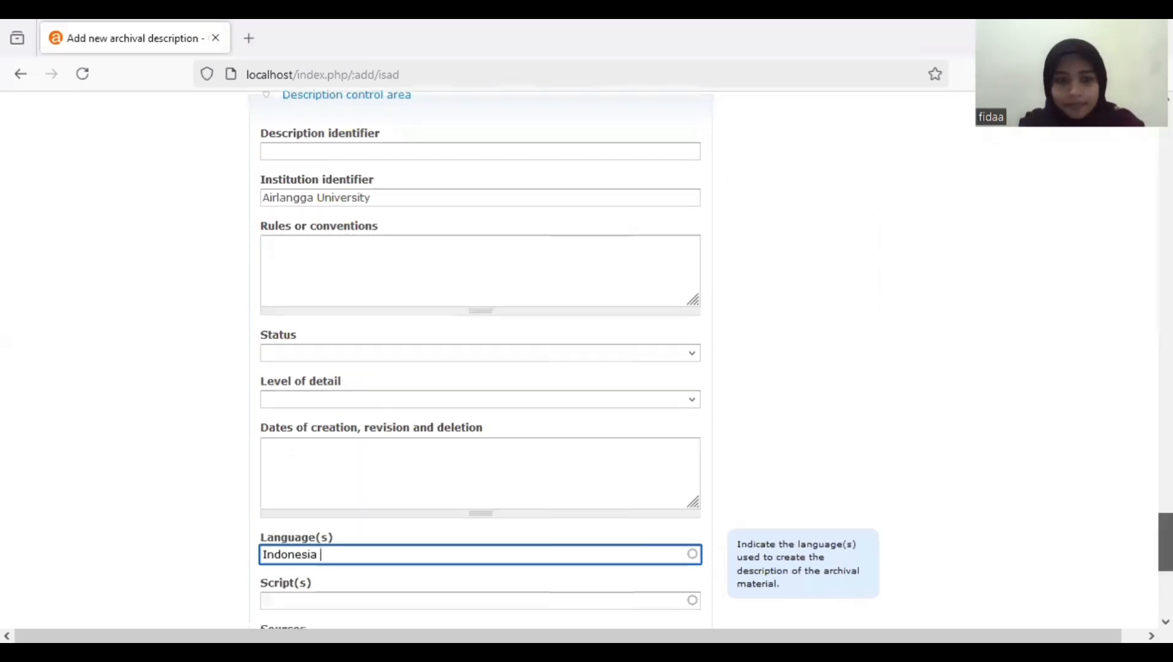
# - Set the publication status to Published in the Administration area
pyautogui.scroll(-5, 902, 594)
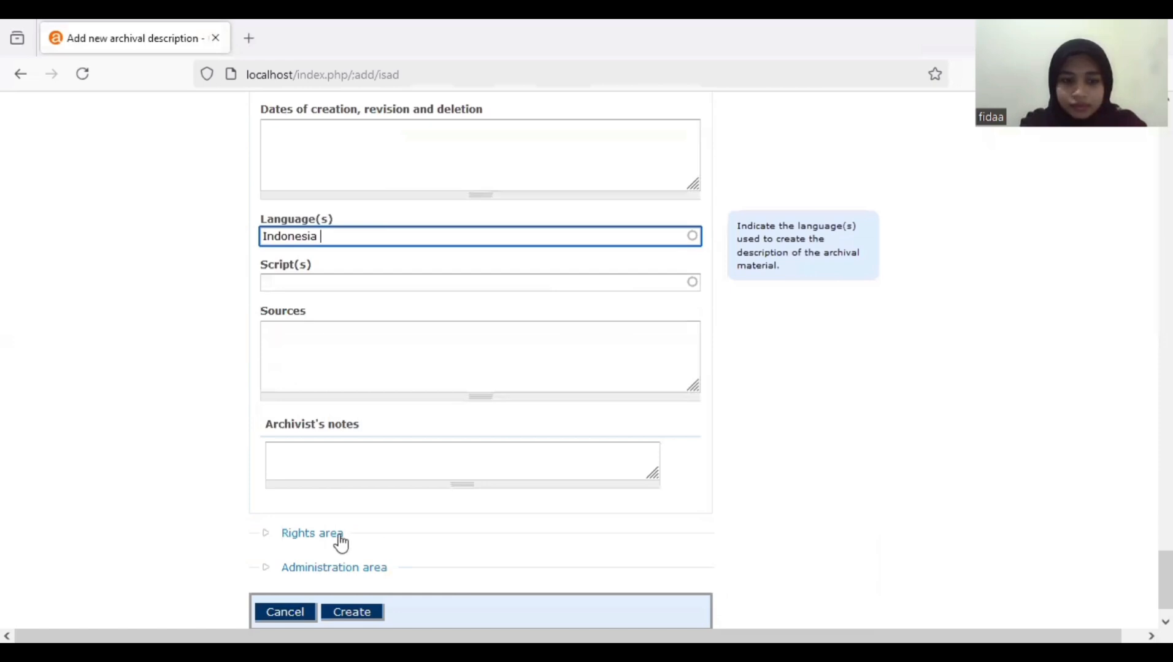
pyautogui.click(397, 538)
pyautogui.scroll(-2, 677, 500)
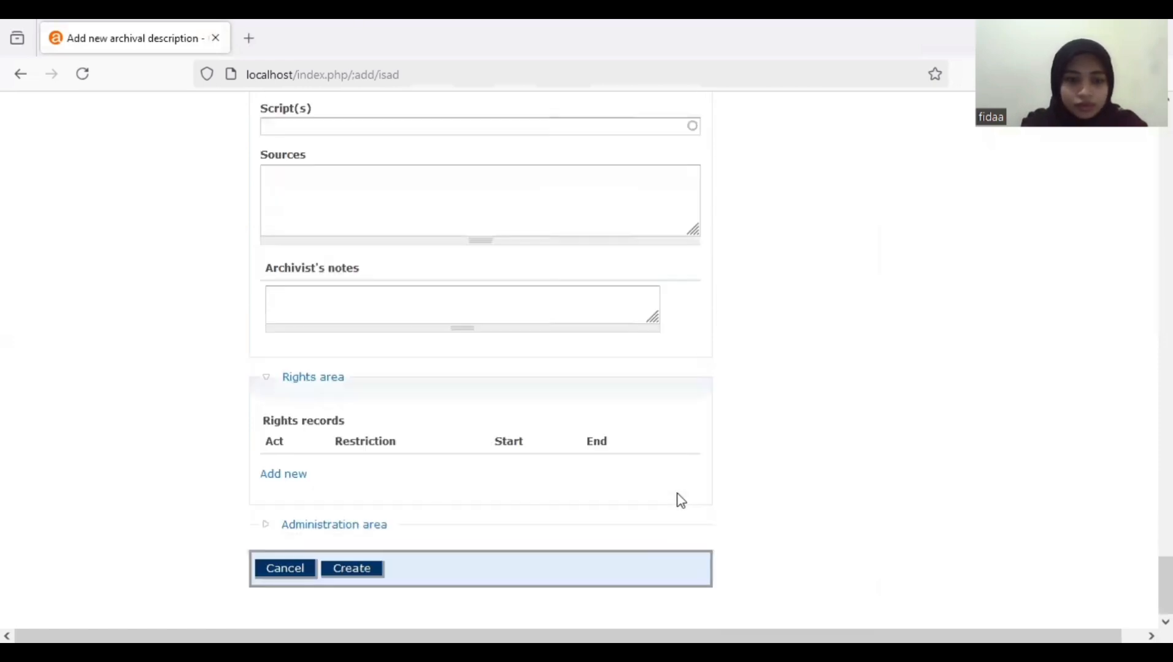
pyautogui.click(380, 532)
pyautogui.click(402, 580)
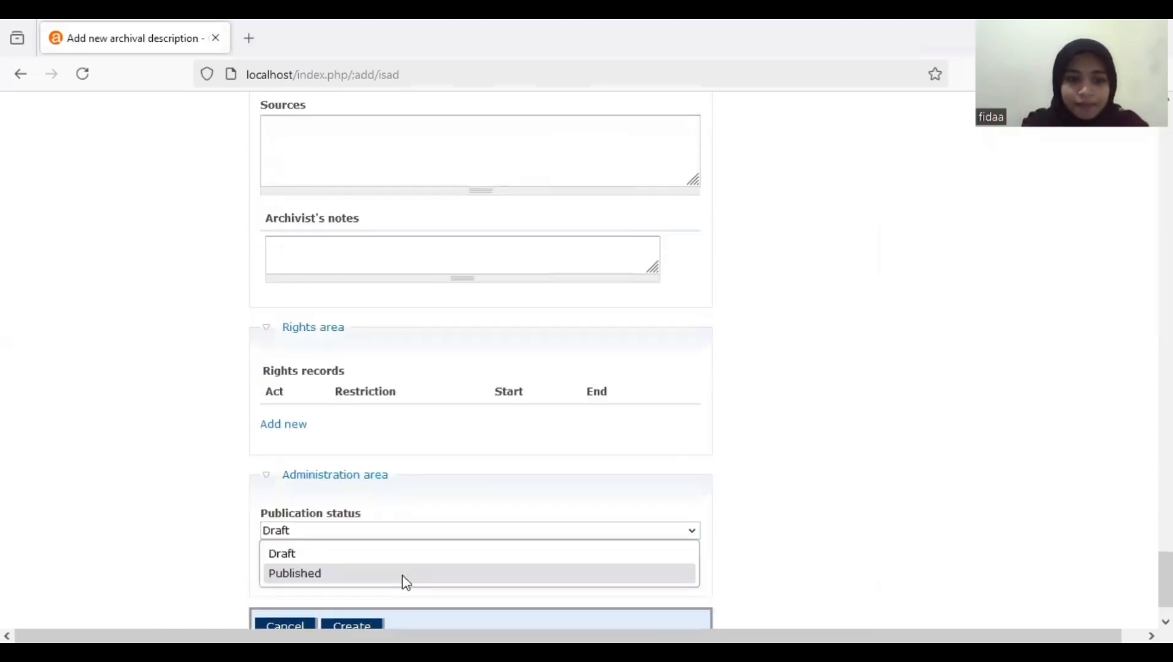
pyautogui.click(406, 574)
pyautogui.scroll(-1, 727, 580)
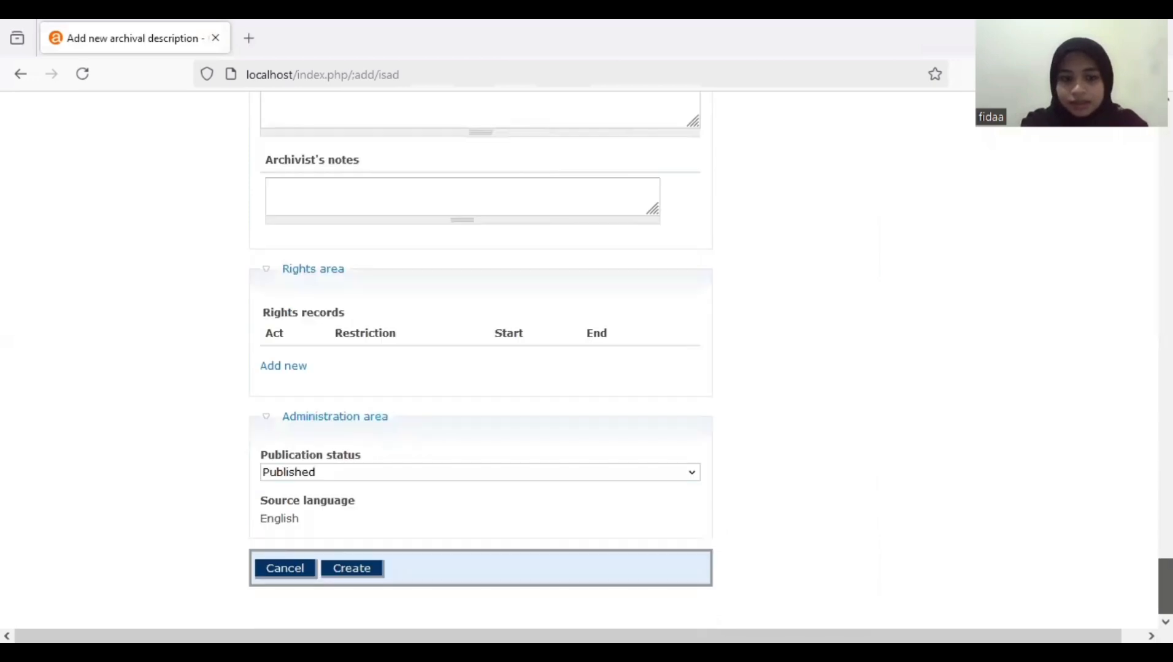
# - Create the description, review the saved APG.2 page and its items, then open APG 2.4
pyautogui.click(368, 582)
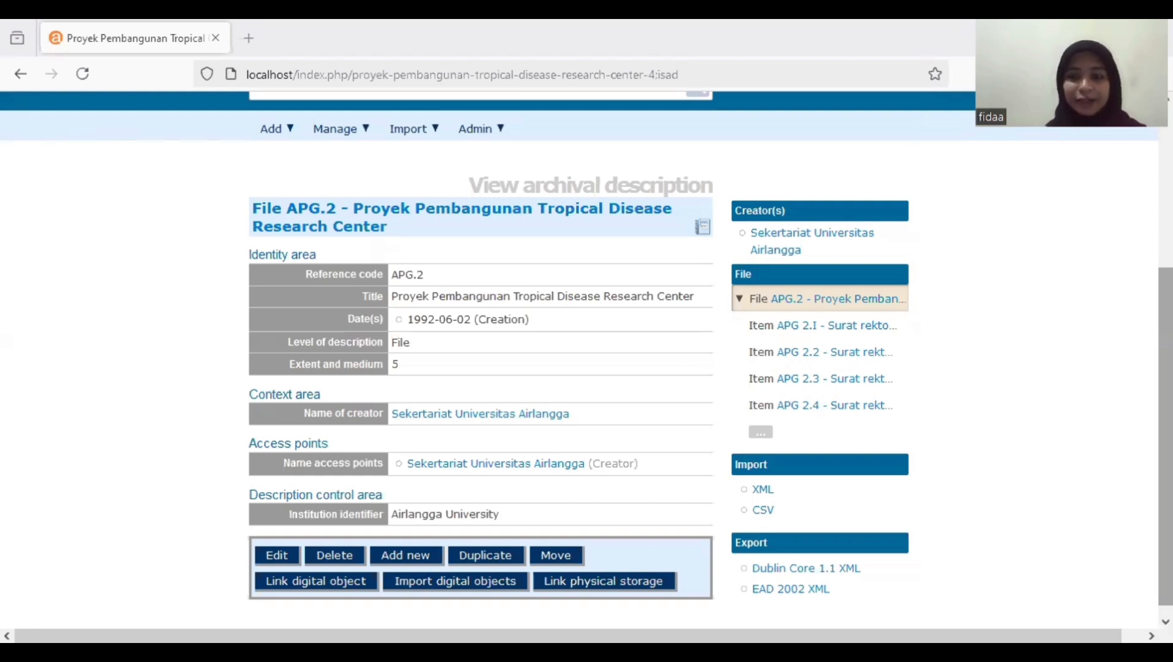
pyautogui.moveTo(1166, 437); pyautogui.dragTo(1165, 446)
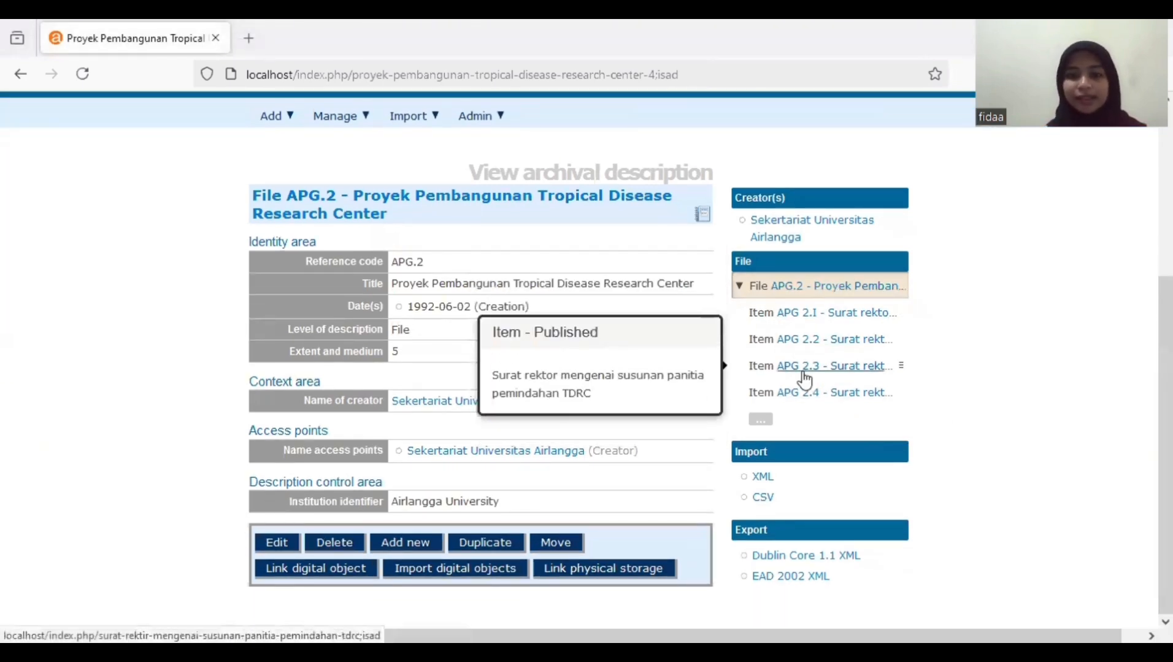
pyautogui.moveTo(1166, 399); pyautogui.dragTo(1166, 398)
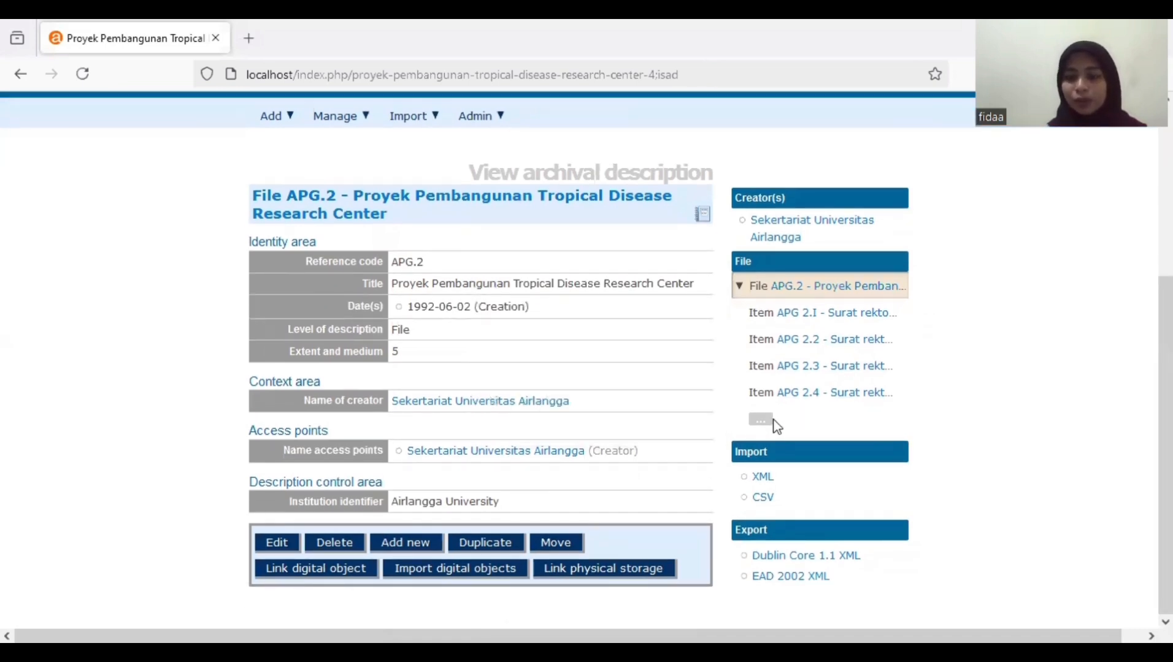
pyautogui.moveTo(1165, 423)
pyautogui.mouseDown()
pyautogui.moveTo(1165, 402)
pyautogui.moveTo(1166, 423)
pyautogui.mouseUp()
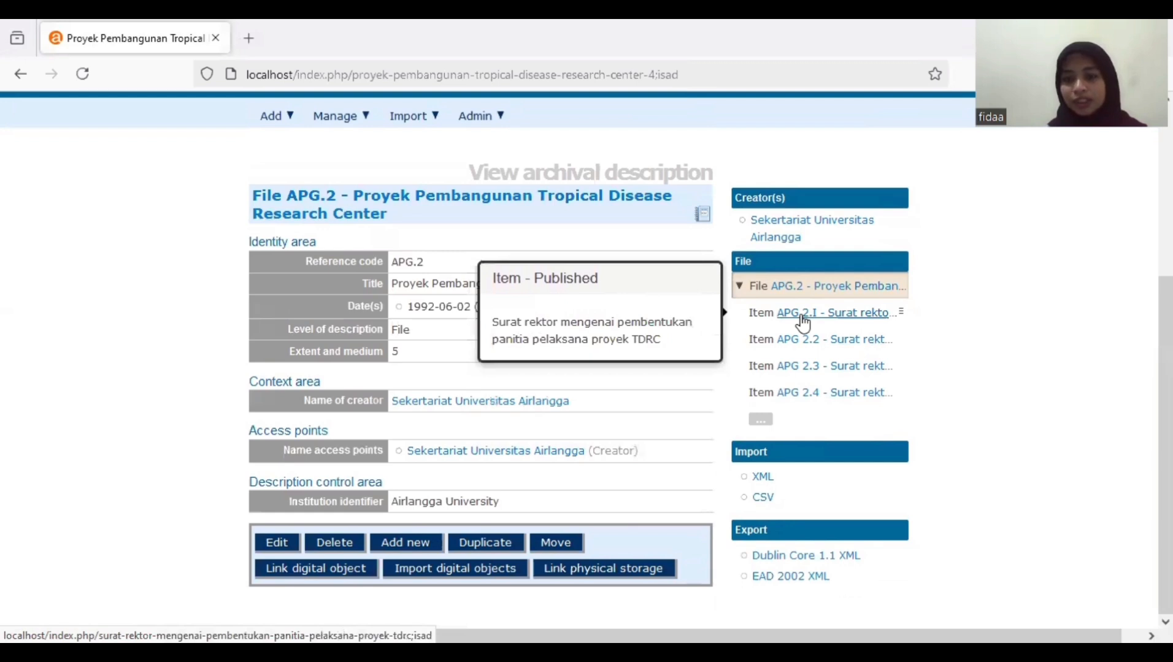
pyautogui.click(811, 393)
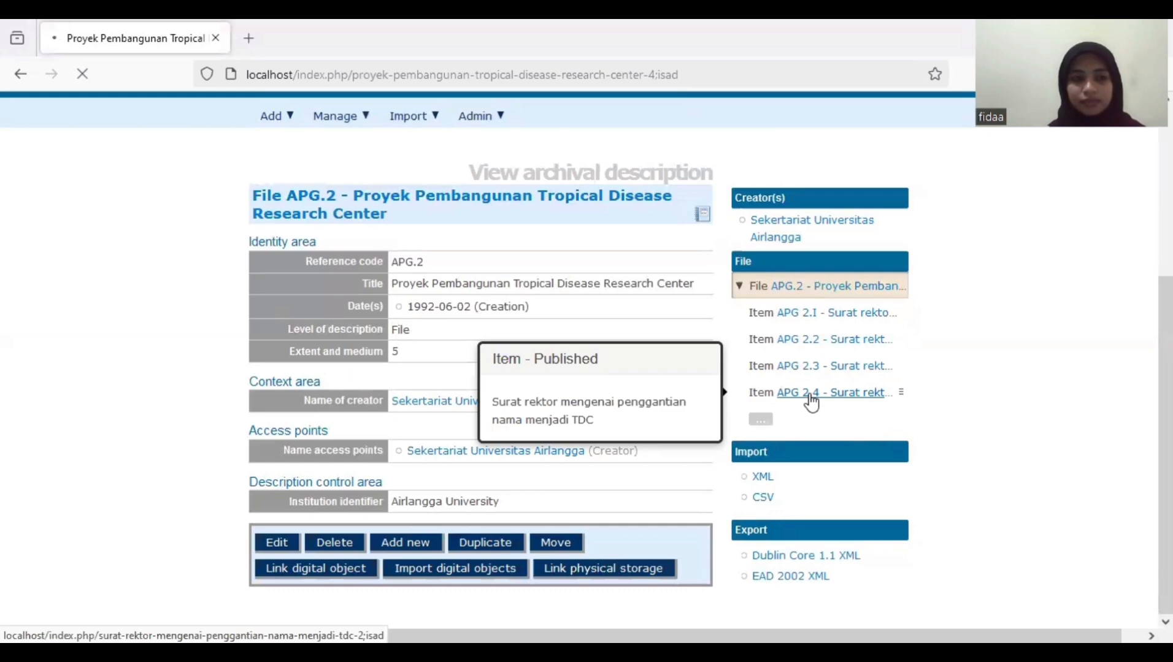
# - View item APG 2.4 and its warning about missing Date(s) and Extent and medium
pyautogui.click(811, 396)
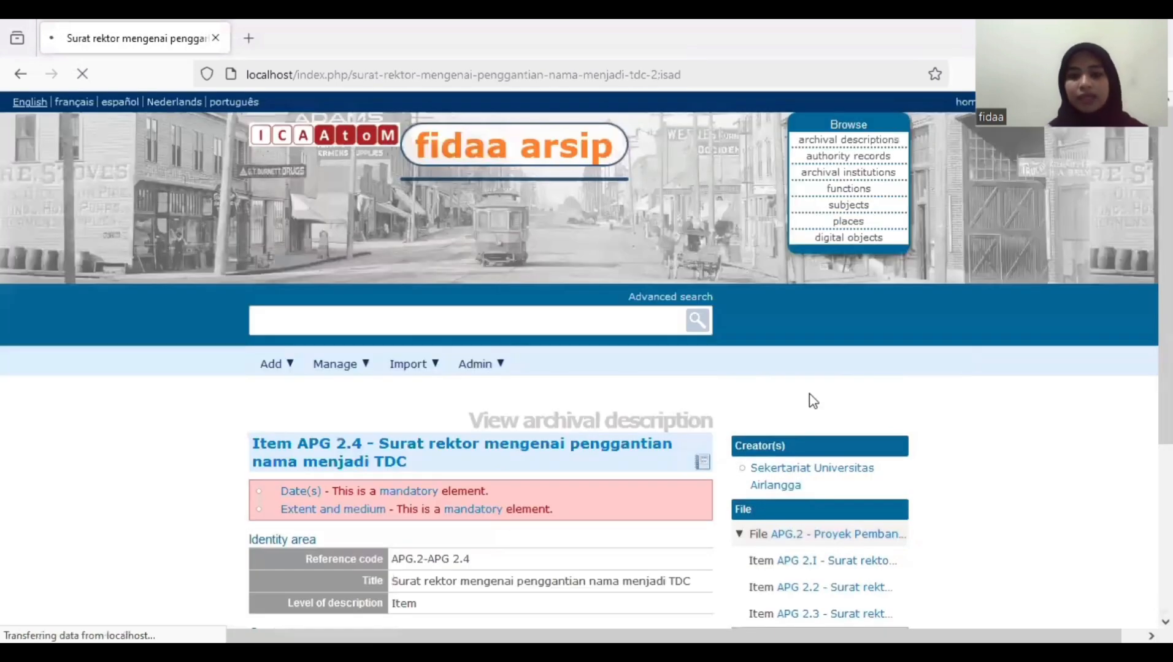
pyautogui.scroll(-4, 675, 435)
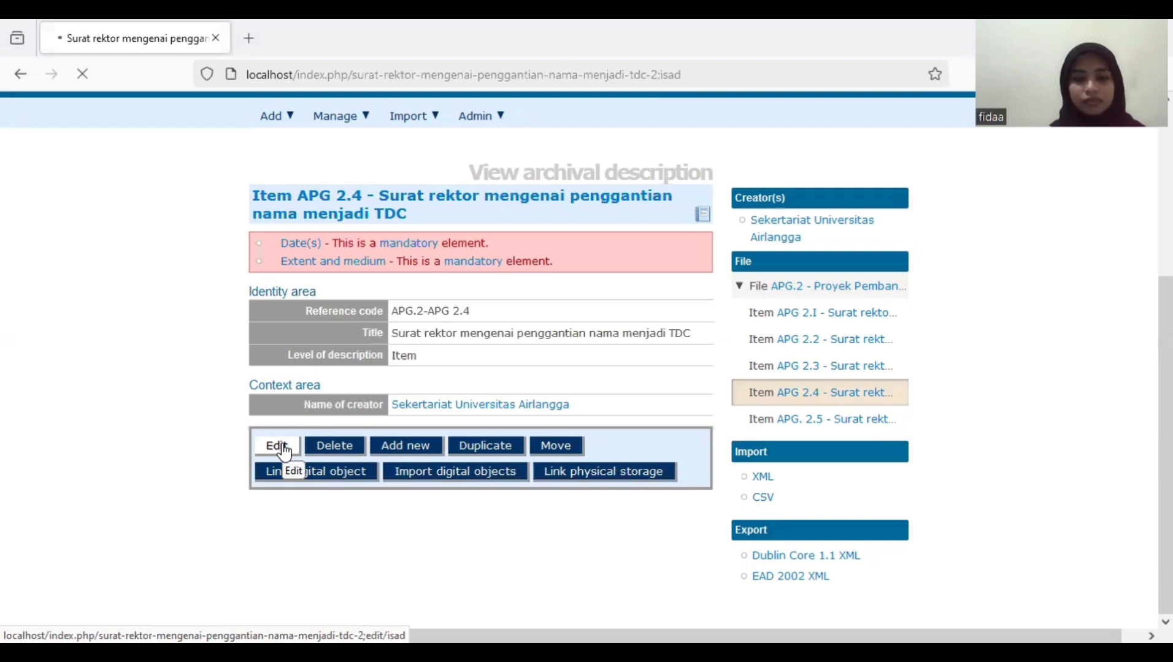
# - Edit item APG 2.4 to add extent and medium 1 and creation date 1997-06-02
pyautogui.click(279, 446)
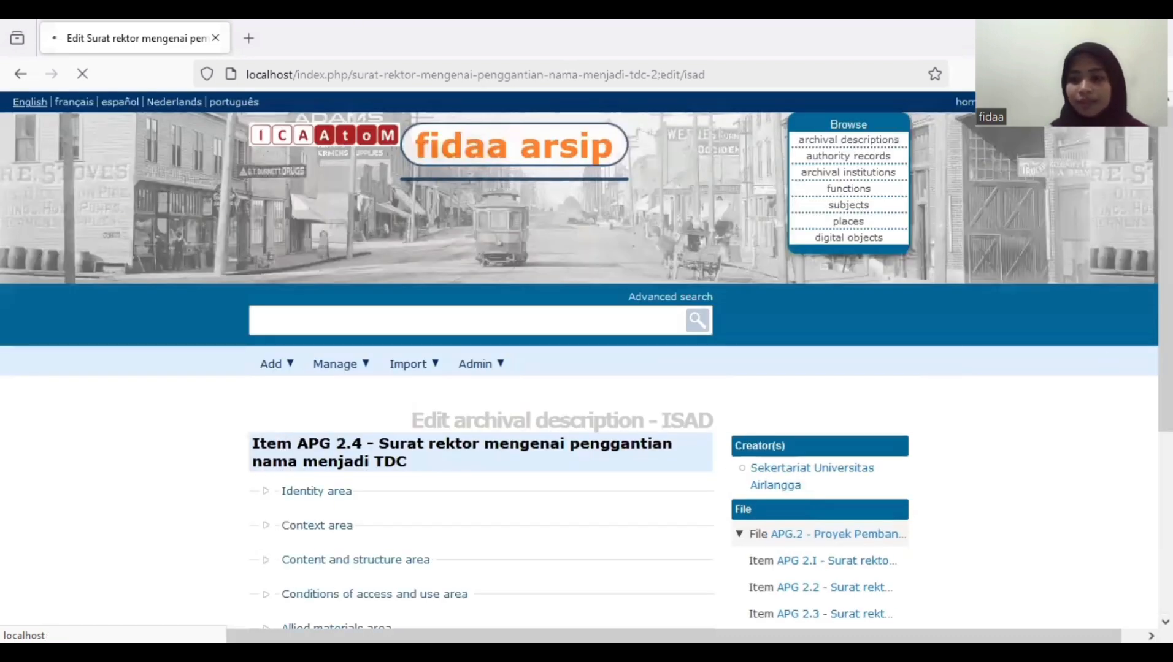
pyautogui.scroll(-3, 770, 405)
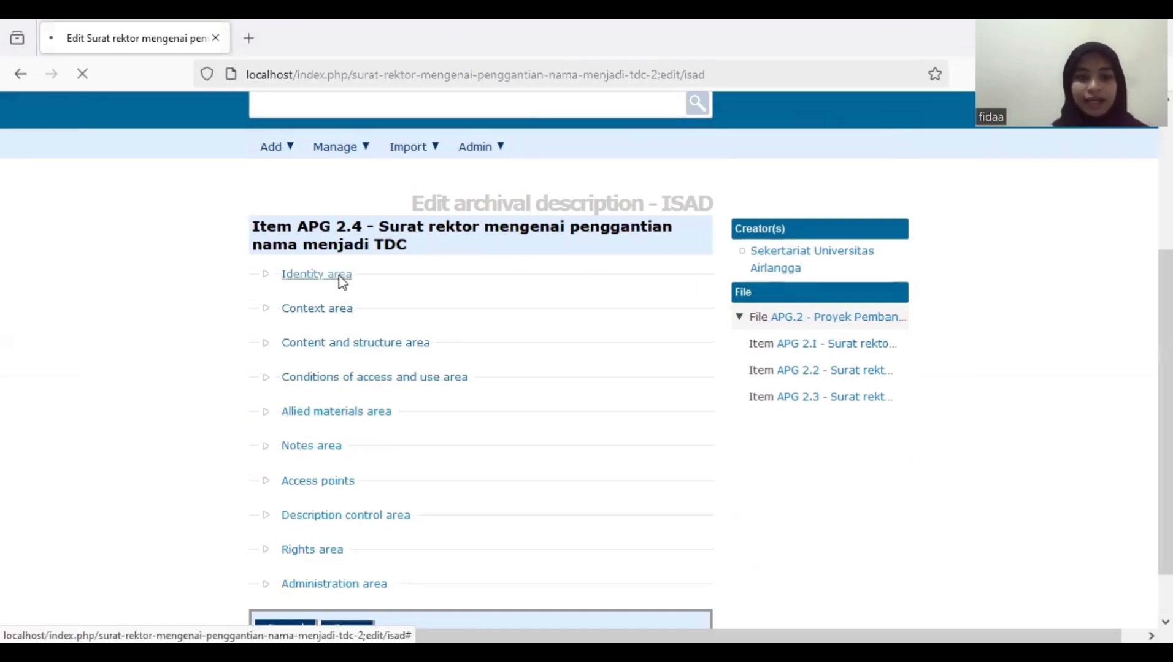
pyautogui.click(316, 274)
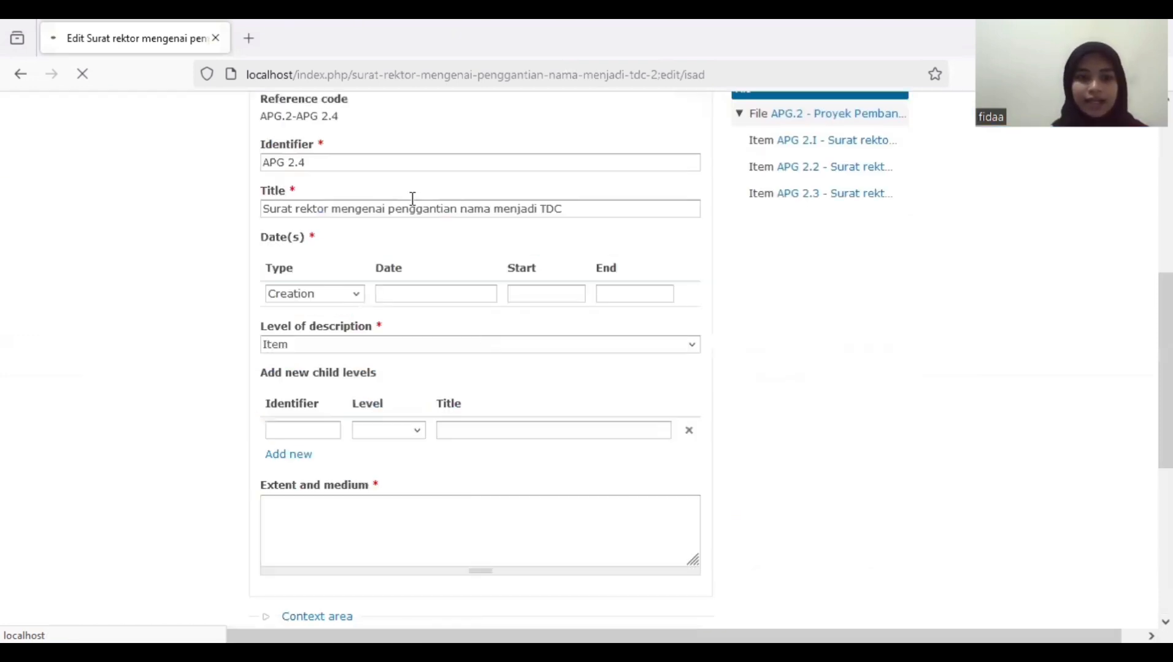
pyautogui.click(358, 514)
pyautogui.write('1')
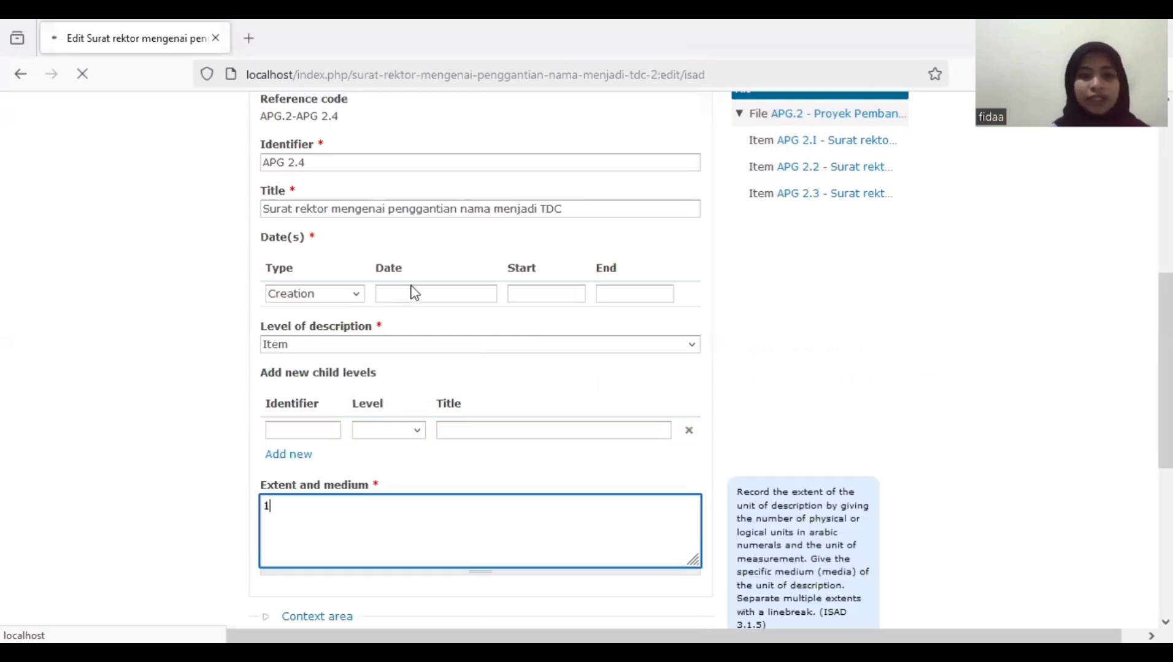
pyautogui.click(413, 295)
pyautogui.click(413, 295)
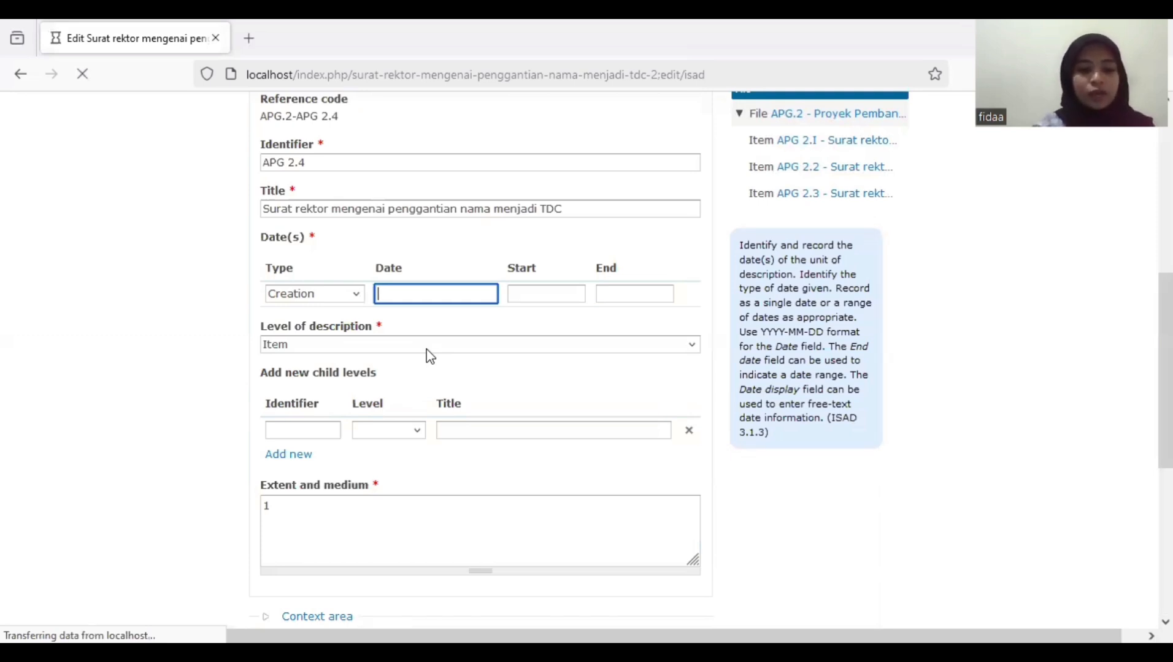
pyautogui.write('199')
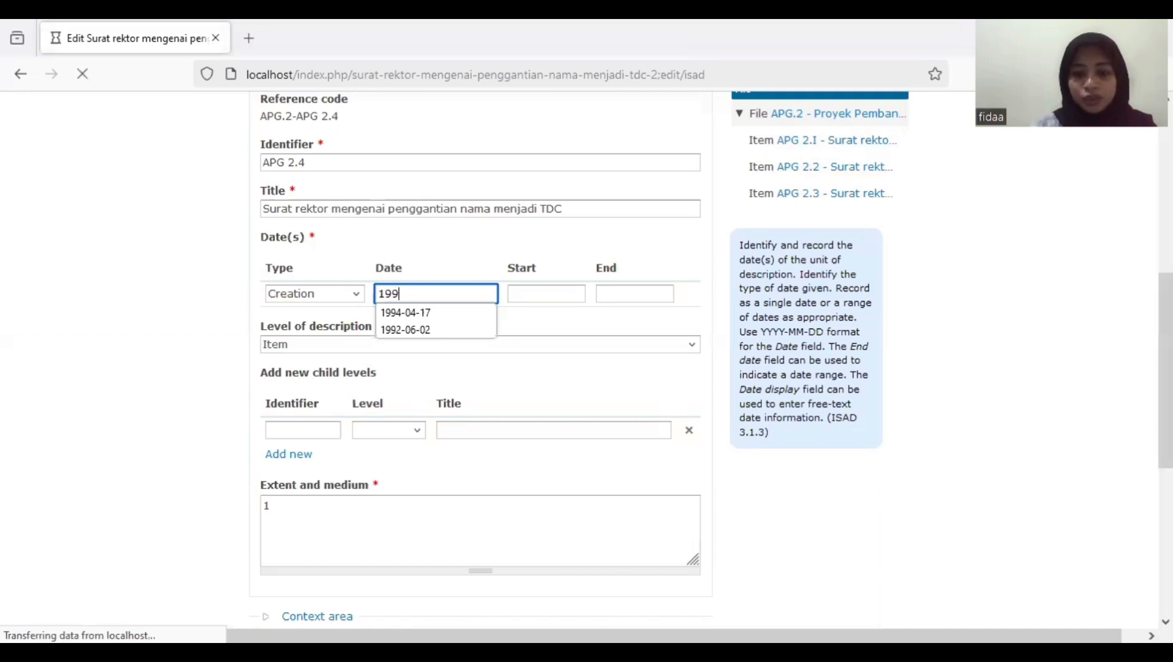
pyautogui.write('7-')
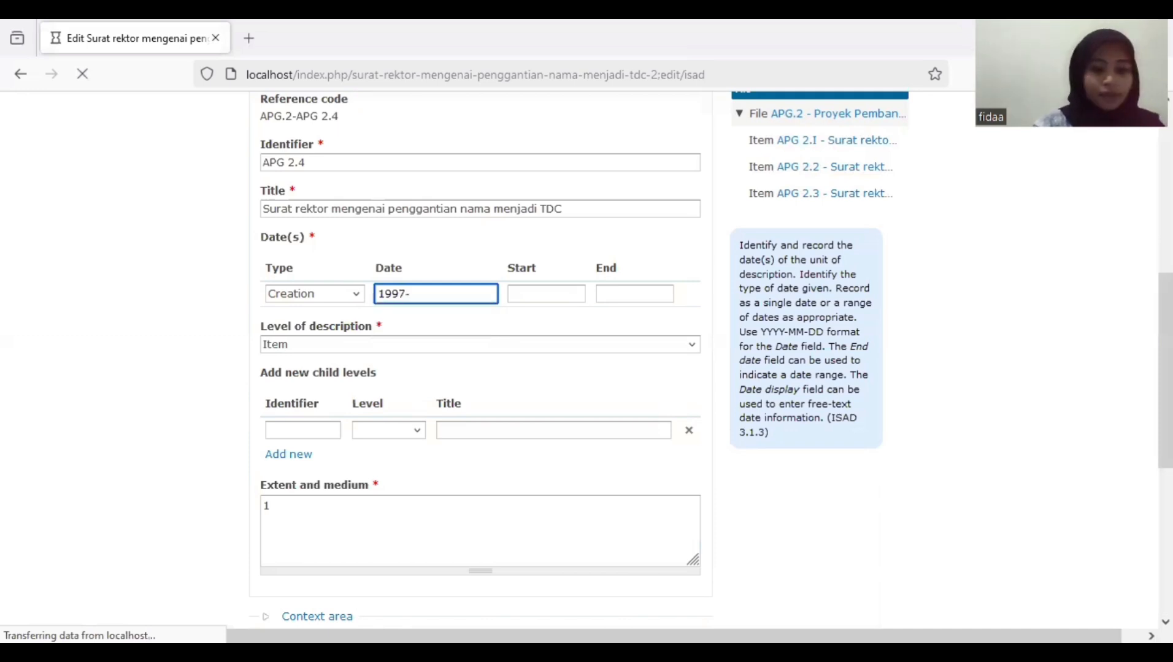
pyautogui.write('0')
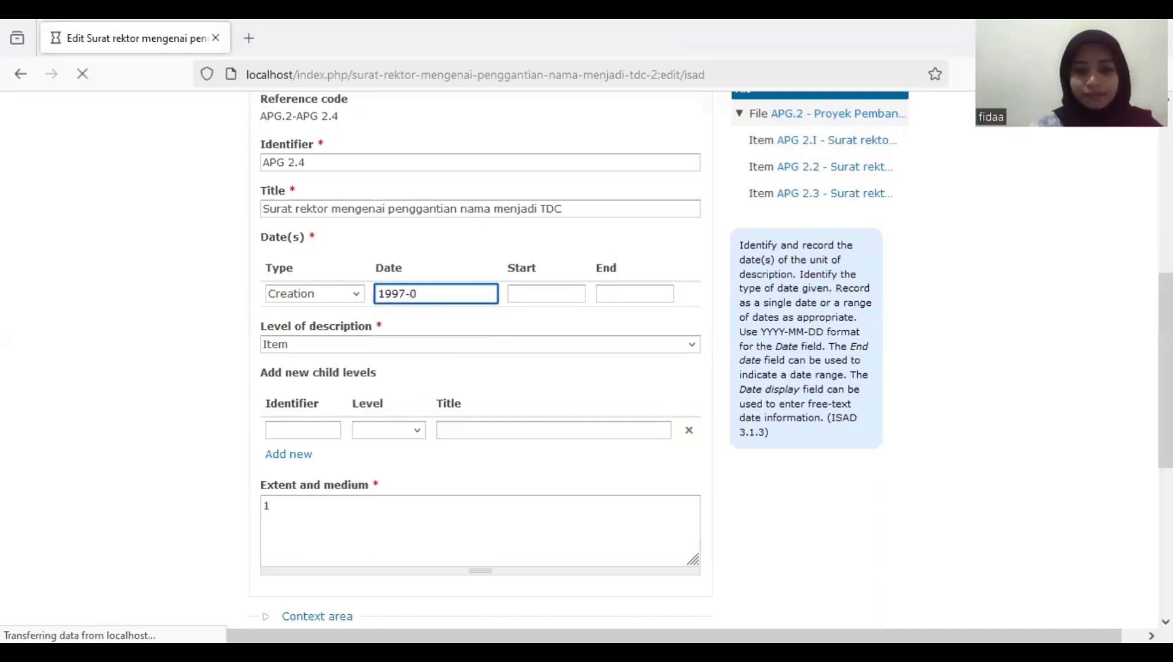
pyautogui.write('6-02')
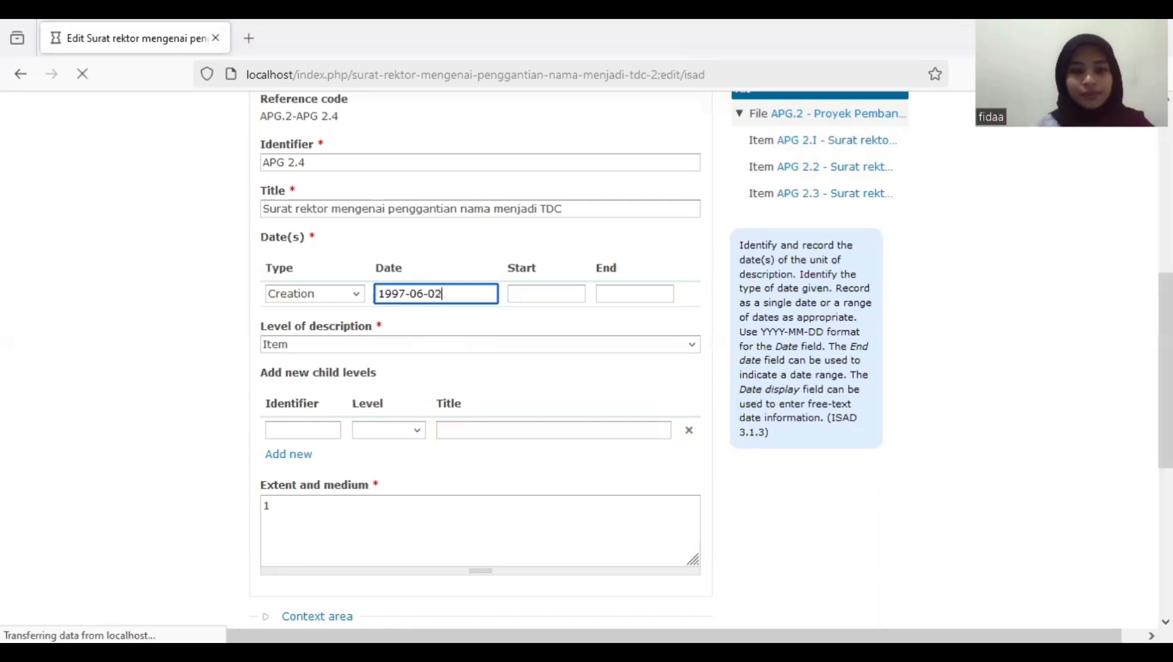
pyautogui.click(691, 402)
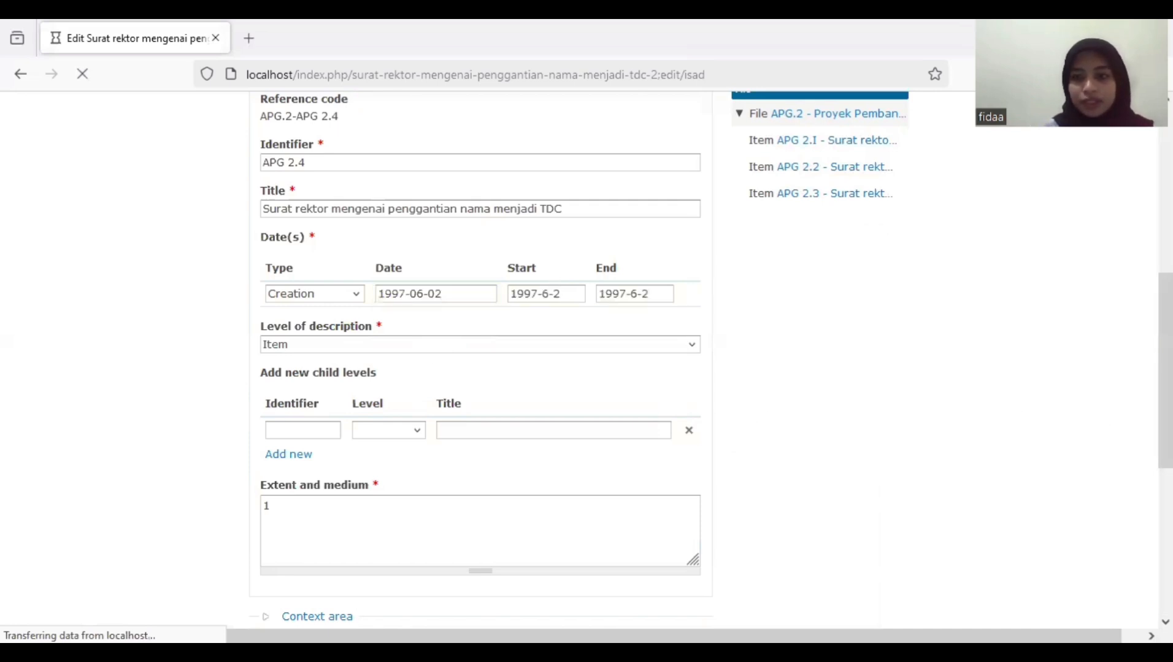
pyautogui.scroll(-5, 693, 402)
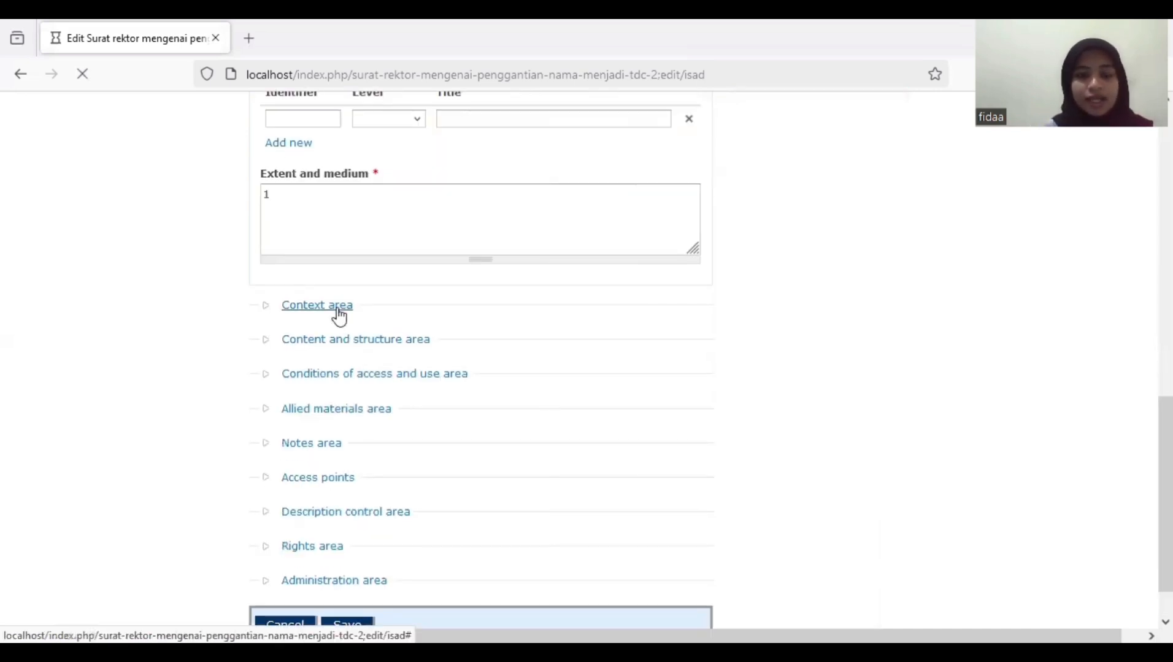
# - Set Sekertariat Universitas Airlangga as the creator of APG 2.4
pyautogui.click(333, 308)
pyautogui.click(356, 308)
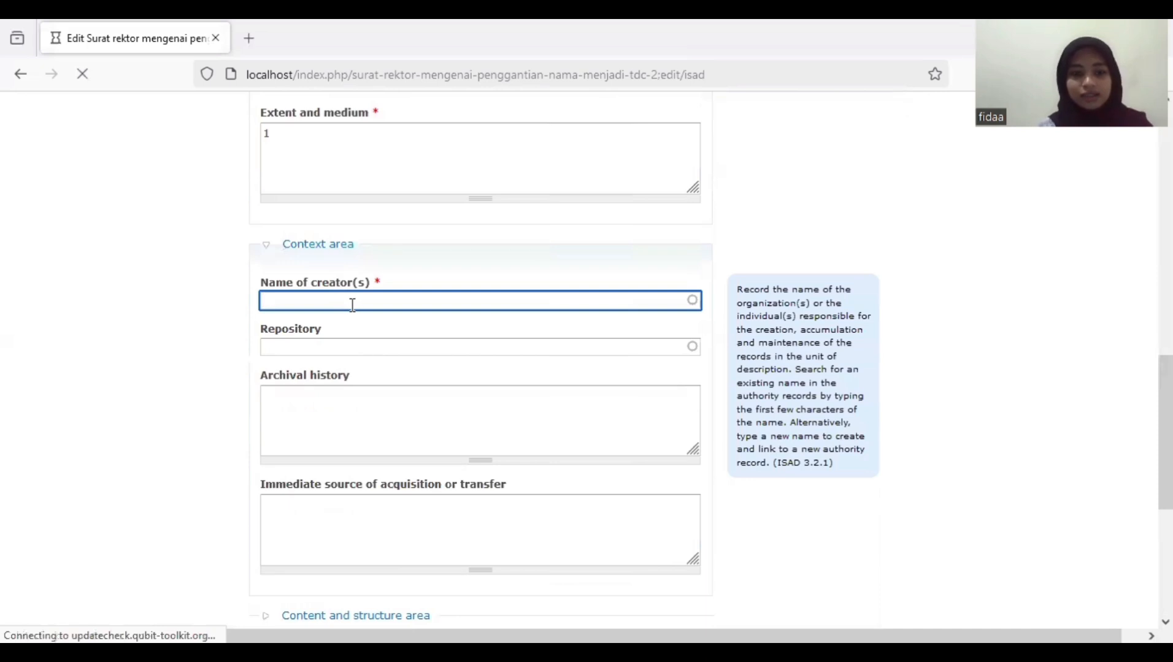
pyautogui.write('Se')
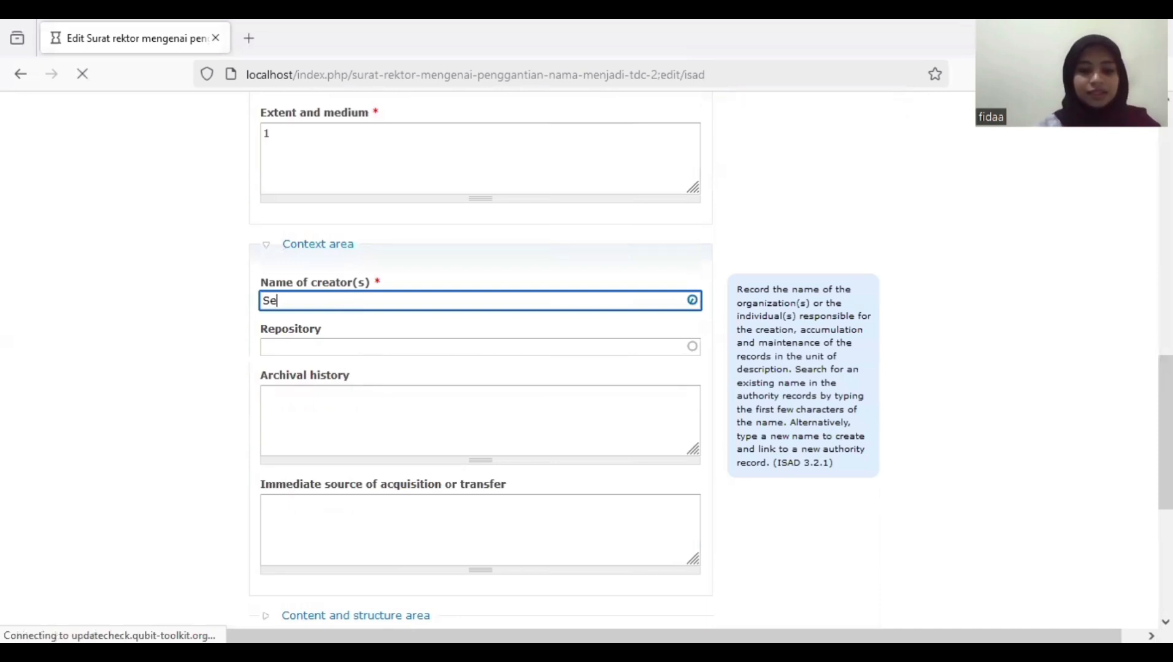
pyautogui.write('kertaria')
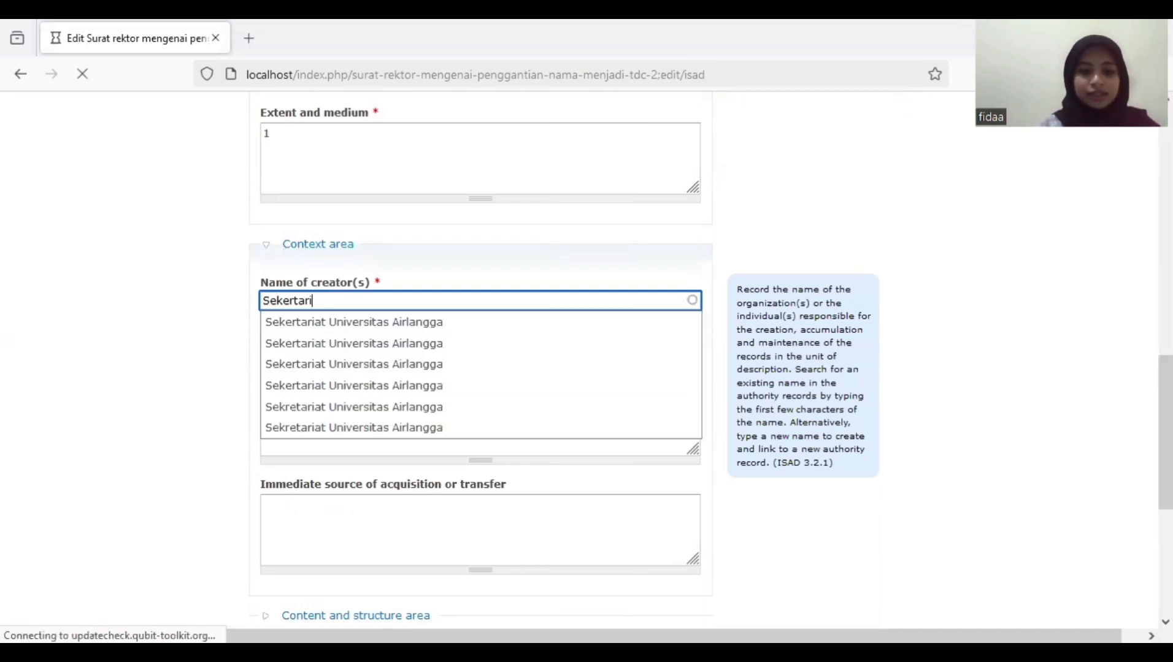
pyautogui.click(343, 323)
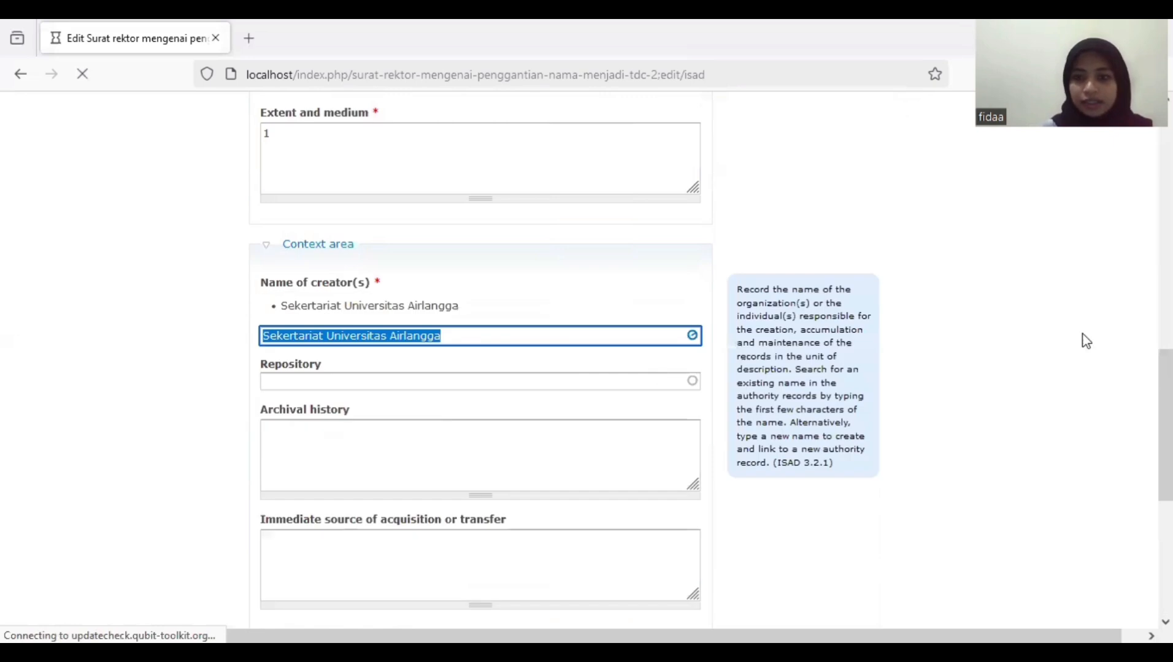
pyautogui.scroll(-4, 1084, 340)
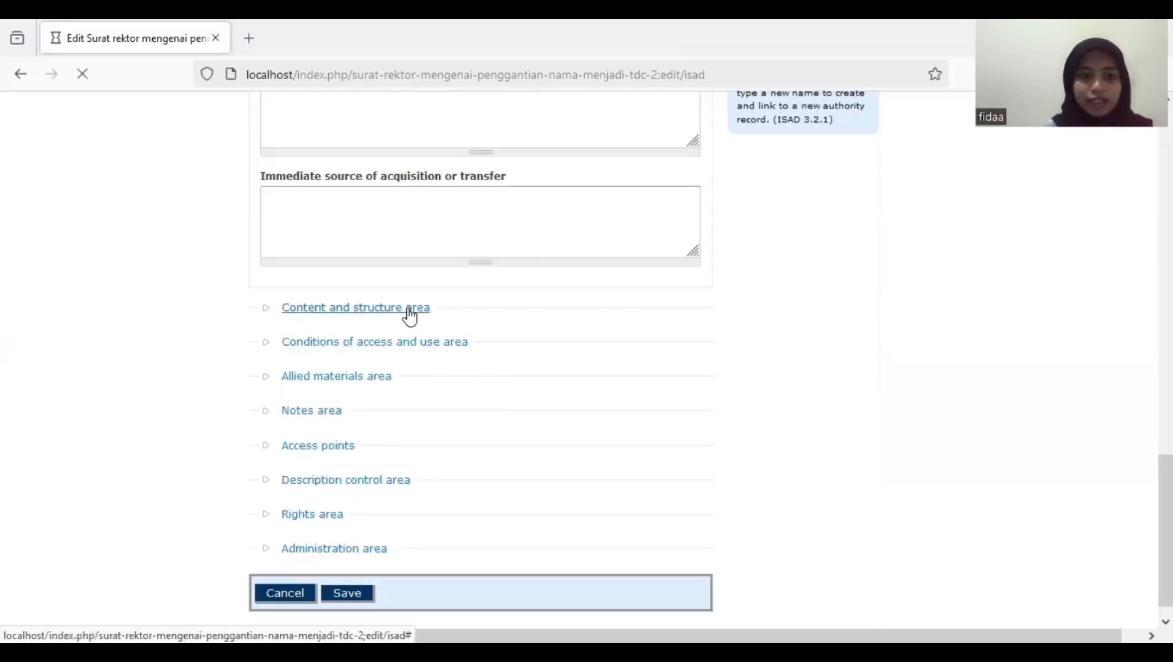
# - Paste the scope and content summary of the rector's letter renaming TDRC to TDC
pyautogui.click(408, 308)
pyautogui.click(475, 184)
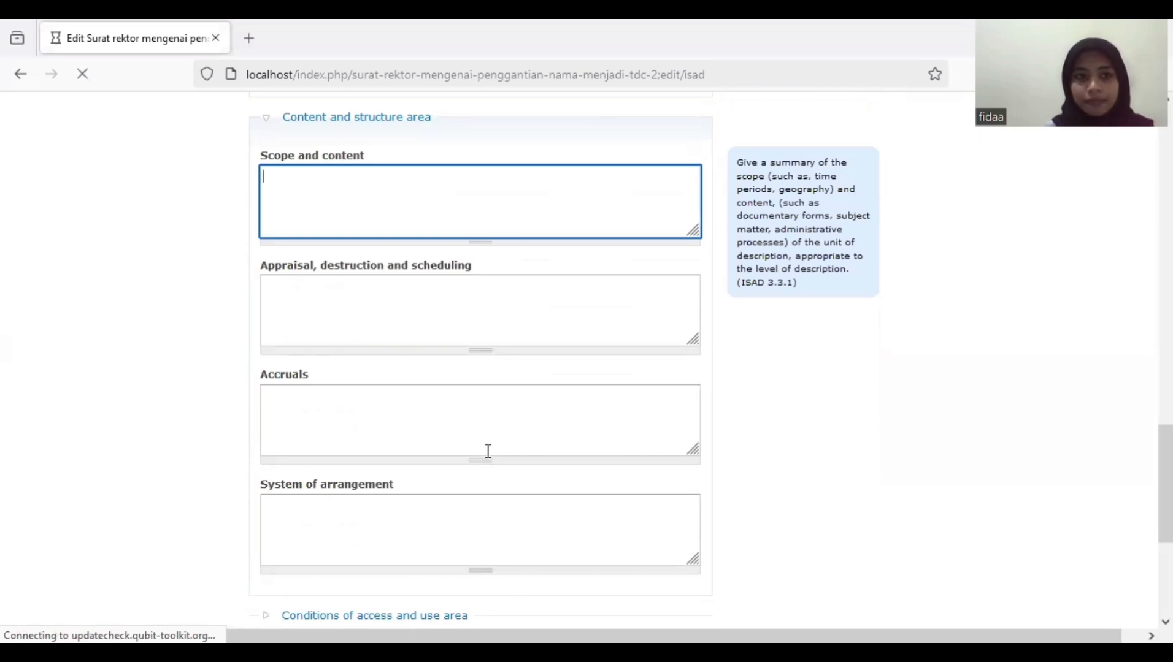
pyautogui.write('Surat dari Rektor Universitas Airlangga kepada Sekretaris Jenderal Departemen Pendidikan dan Kebudayaan RI Nomor 3629/J03/HK/1997 Hal Penggantian Nama Tropical Desease Research Centre (TDRC) Menjadi Tropical Desease Centre/(TDC)')
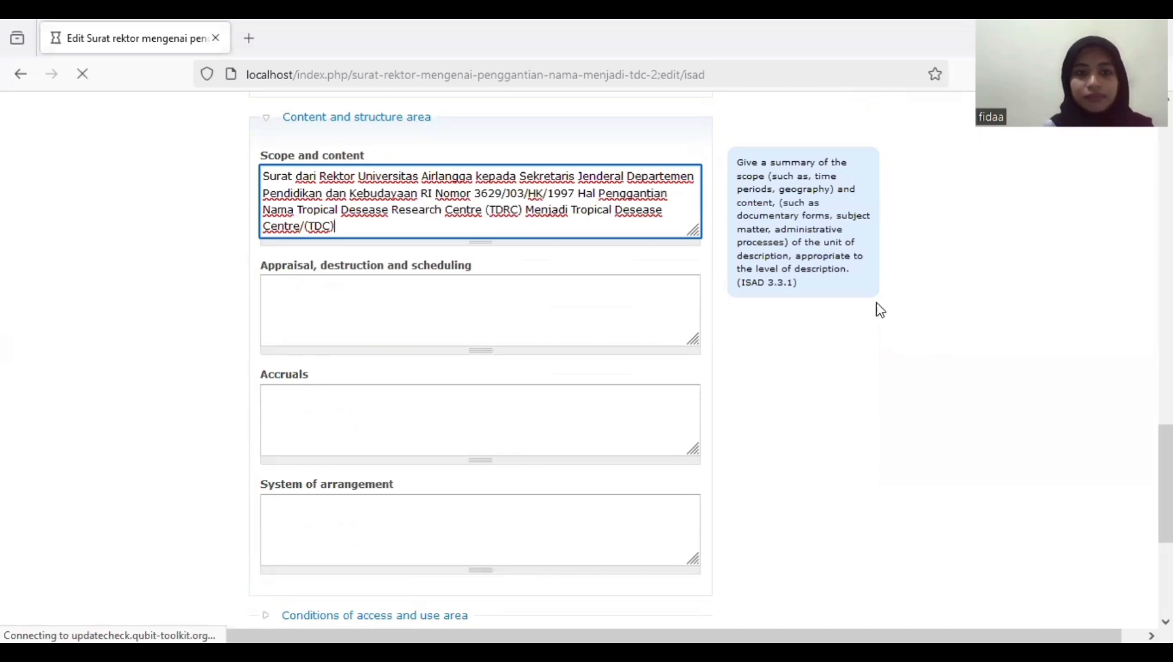
pyautogui.scroll(-5, 563, 390)
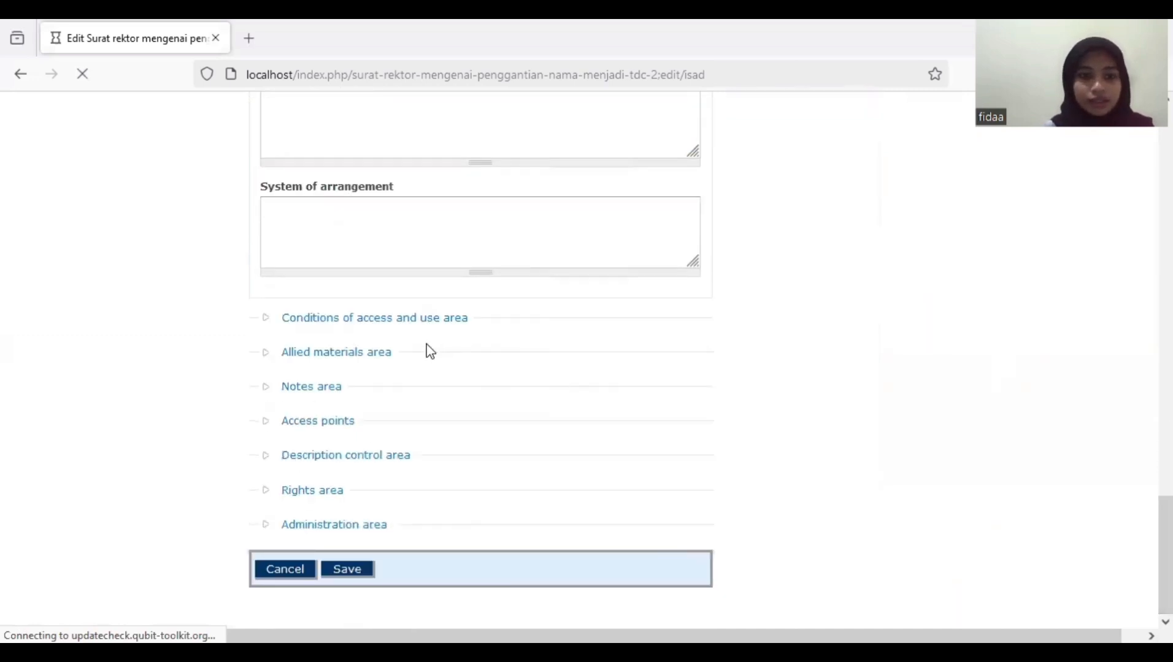
pyautogui.click(364, 320)
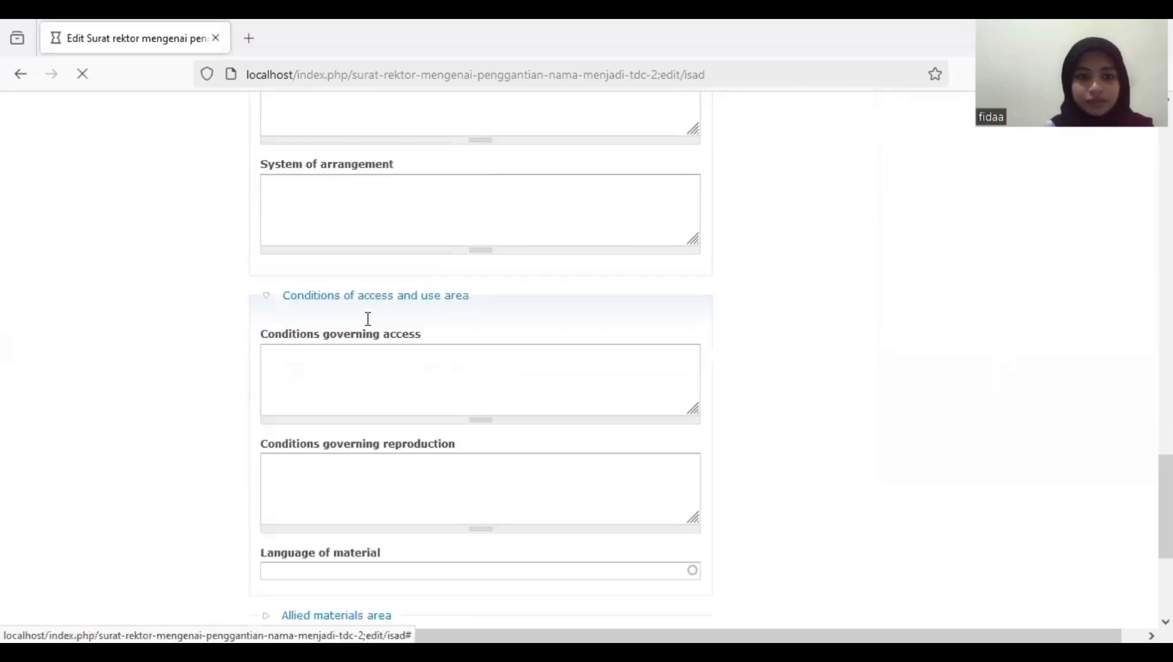
pyautogui.scroll(-3, 816, 451)
pyautogui.scroll(-5, 563, 361)
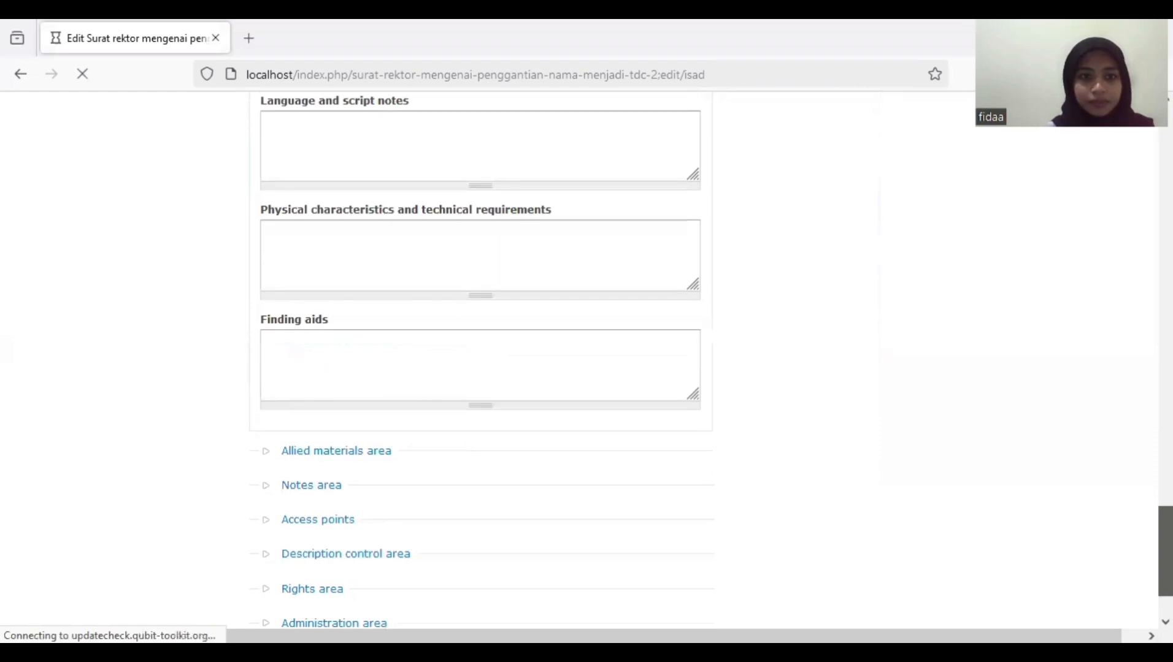
# - In Description control, set institution identifier to Airlangga University and add Indonesian as language
pyautogui.click(336, 553)
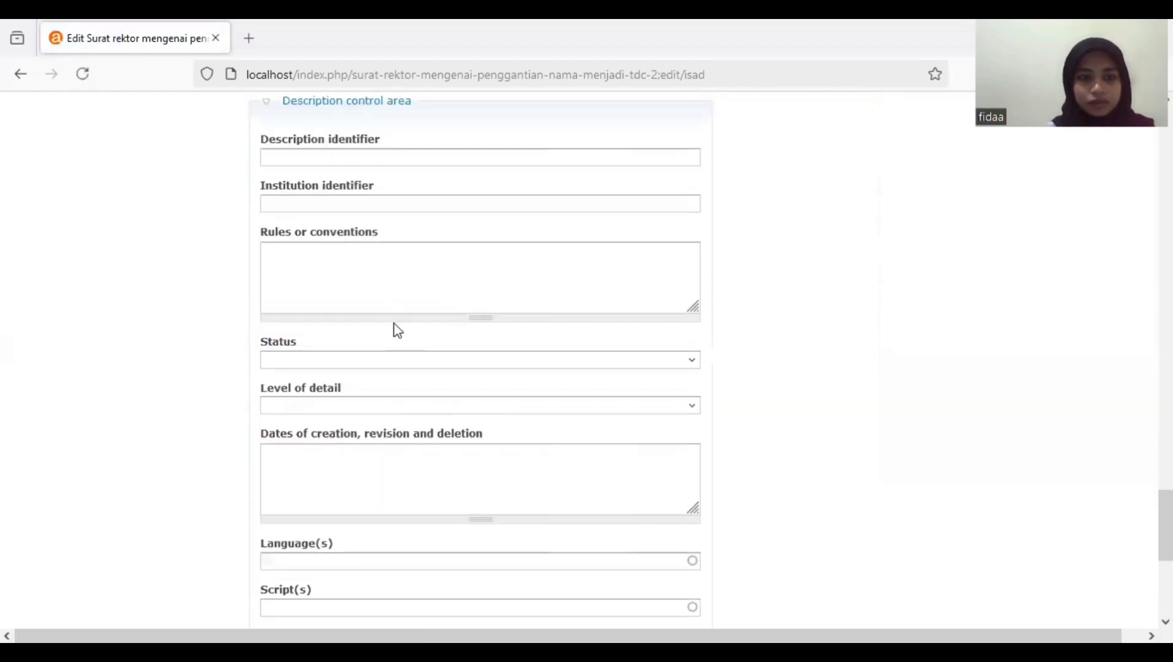
pyautogui.click(348, 207)
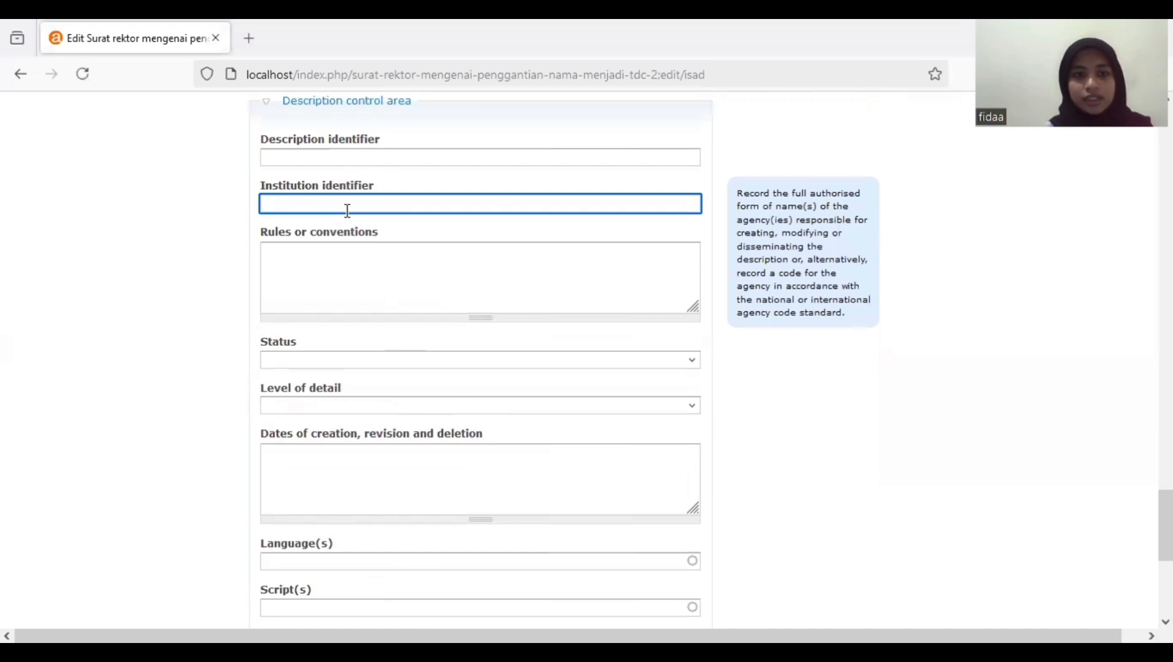
pyautogui.write('uni')
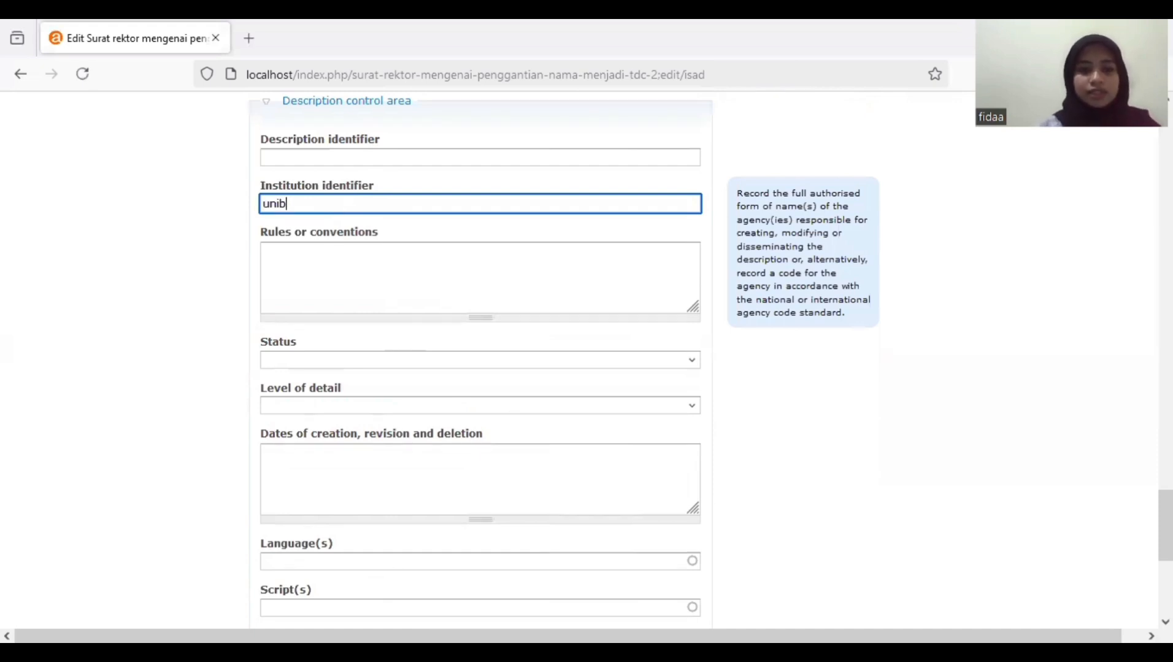
pyautogui.click(347, 218)
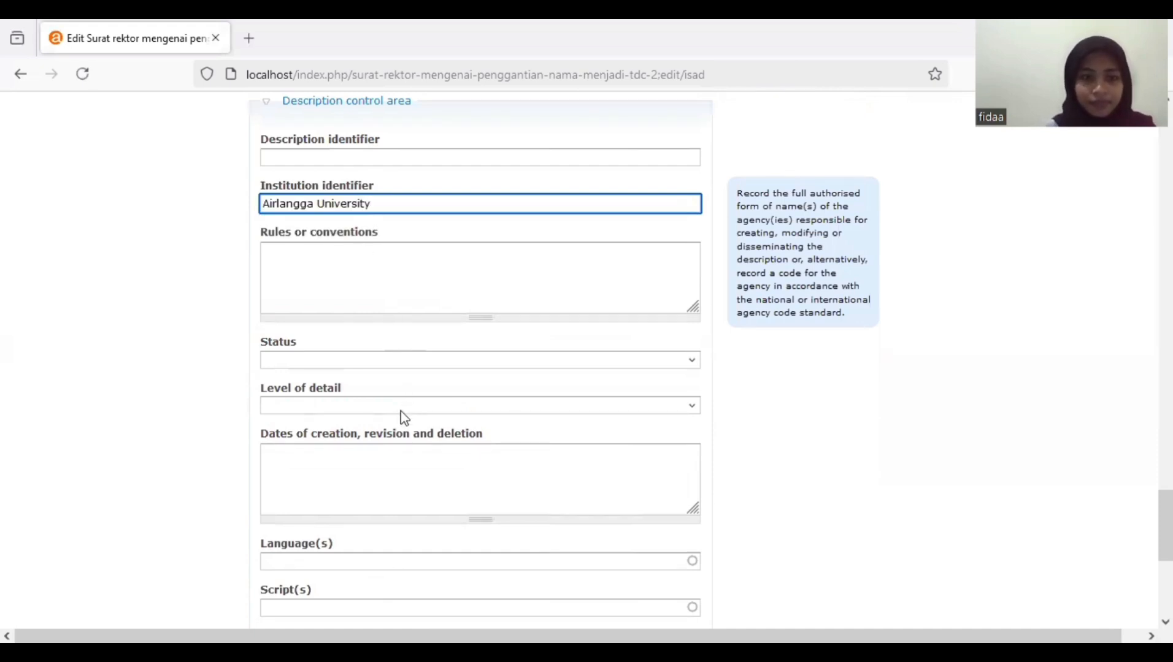
pyautogui.click(344, 557)
pyautogui.click(344, 556)
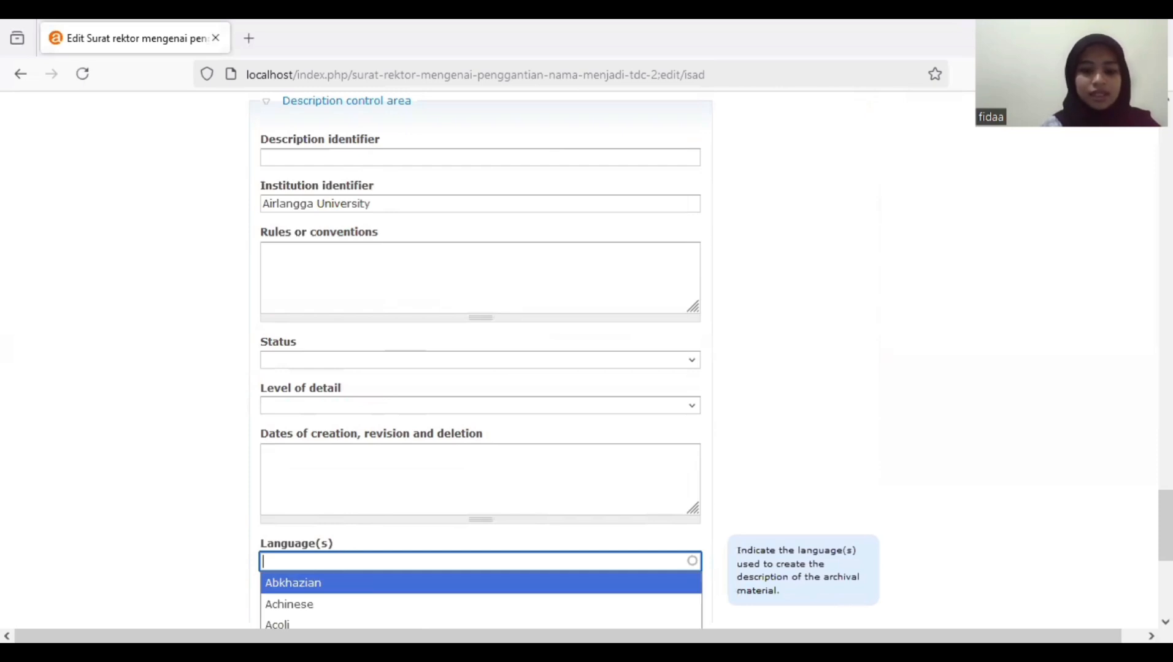
pyautogui.write('indone')
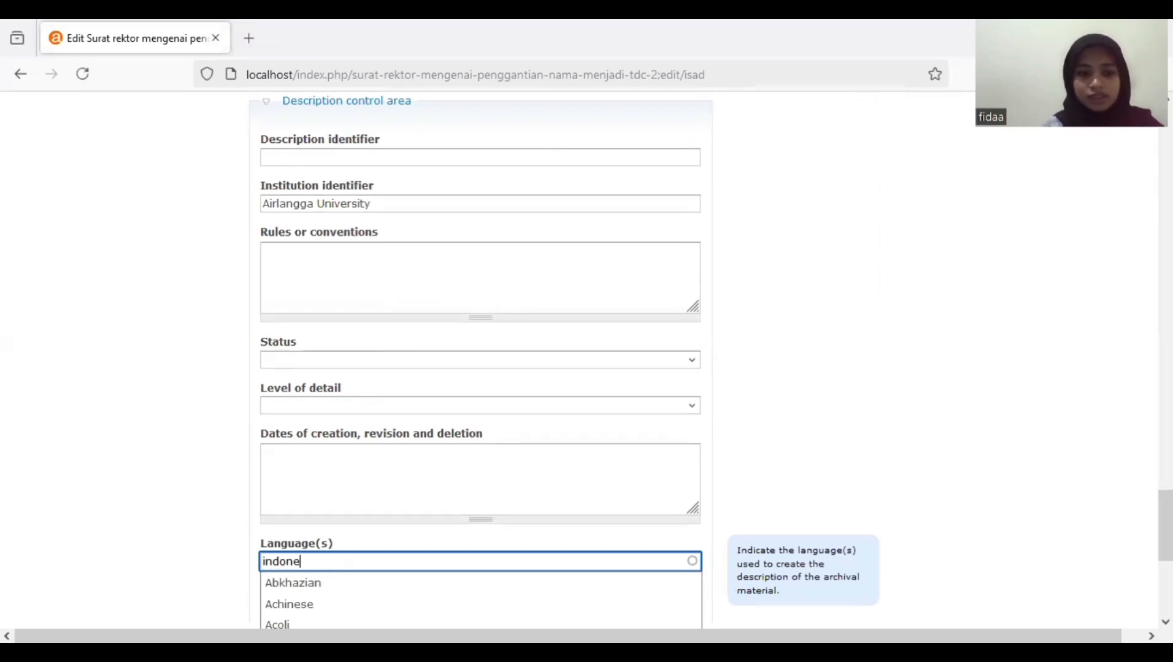
pyautogui.write('sia')
pyautogui.press('BackSpace')
pyautogui.press('BackSpace')
pyautogui.write('i')
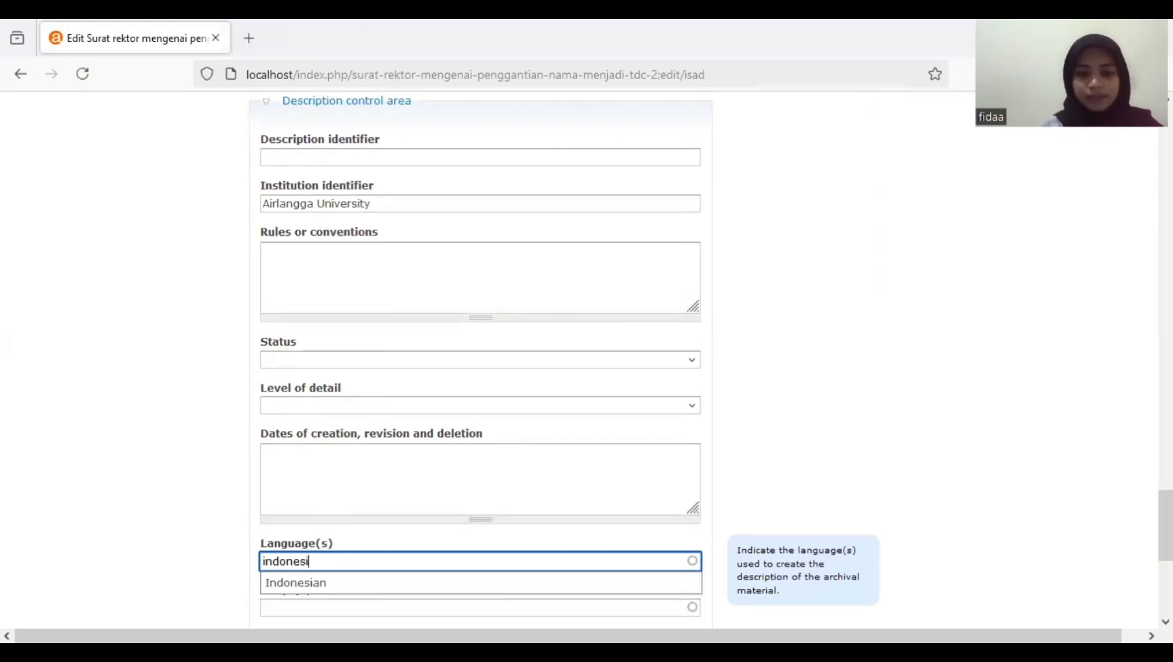
pyautogui.write('an')
pyautogui.click(311, 586)
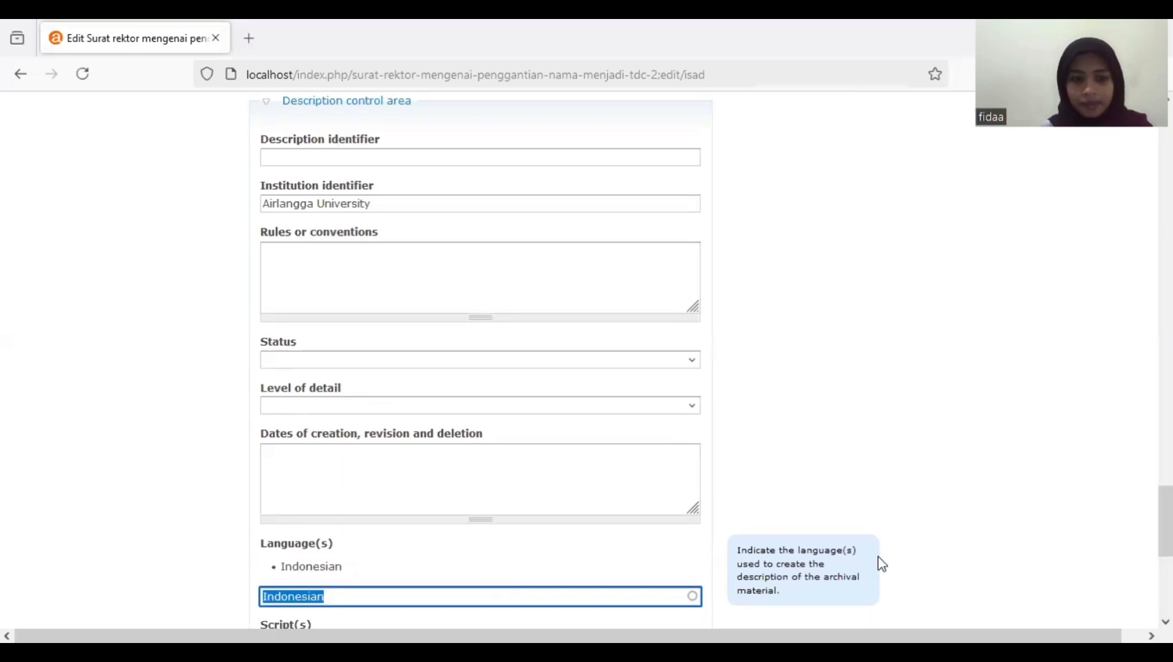
# - Expand the Administration area and save the item description
pyautogui.scroll(-6, 881, 563)
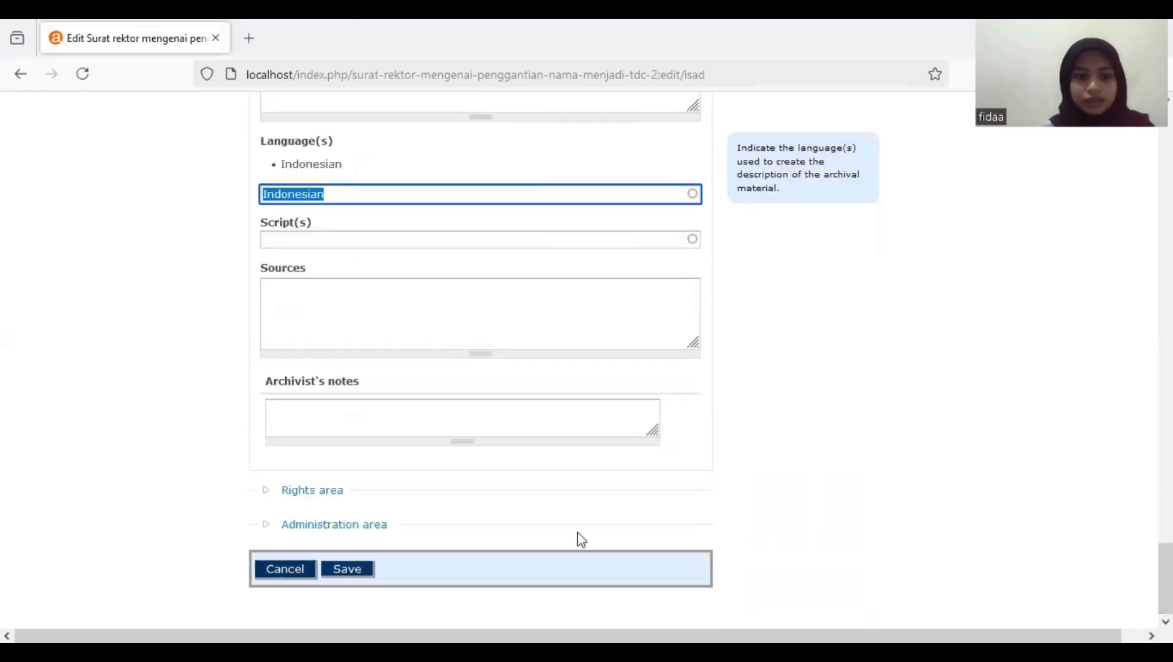
pyautogui.click(366, 526)
pyautogui.scroll(-1, 854, 540)
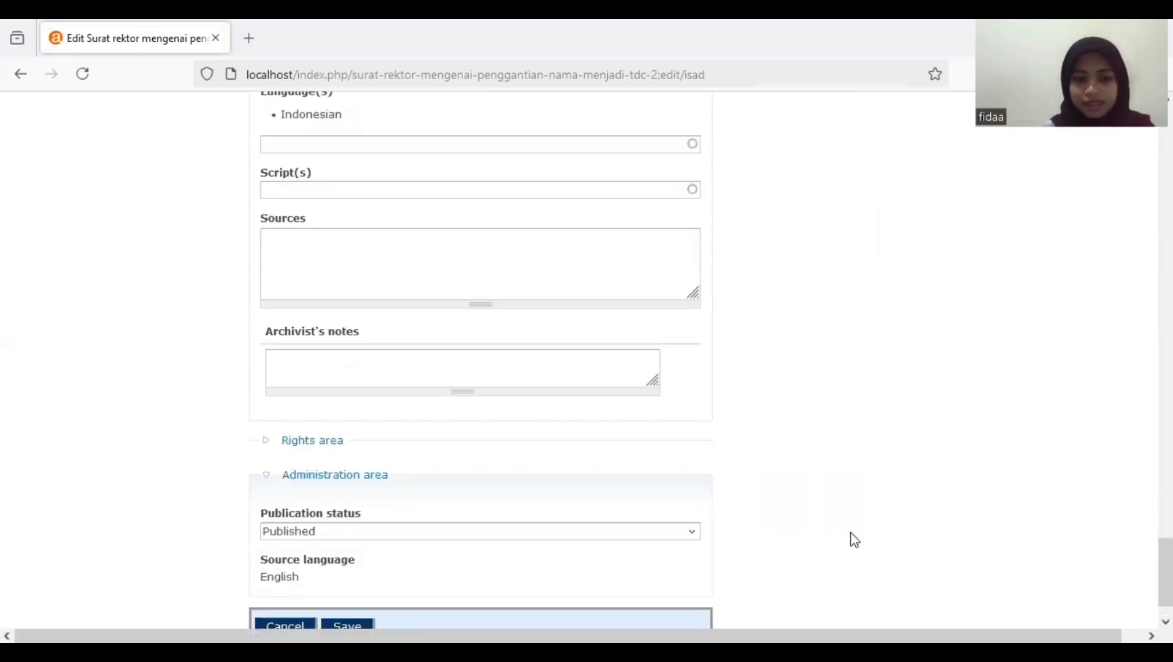
pyautogui.scroll(-1, 460, 546)
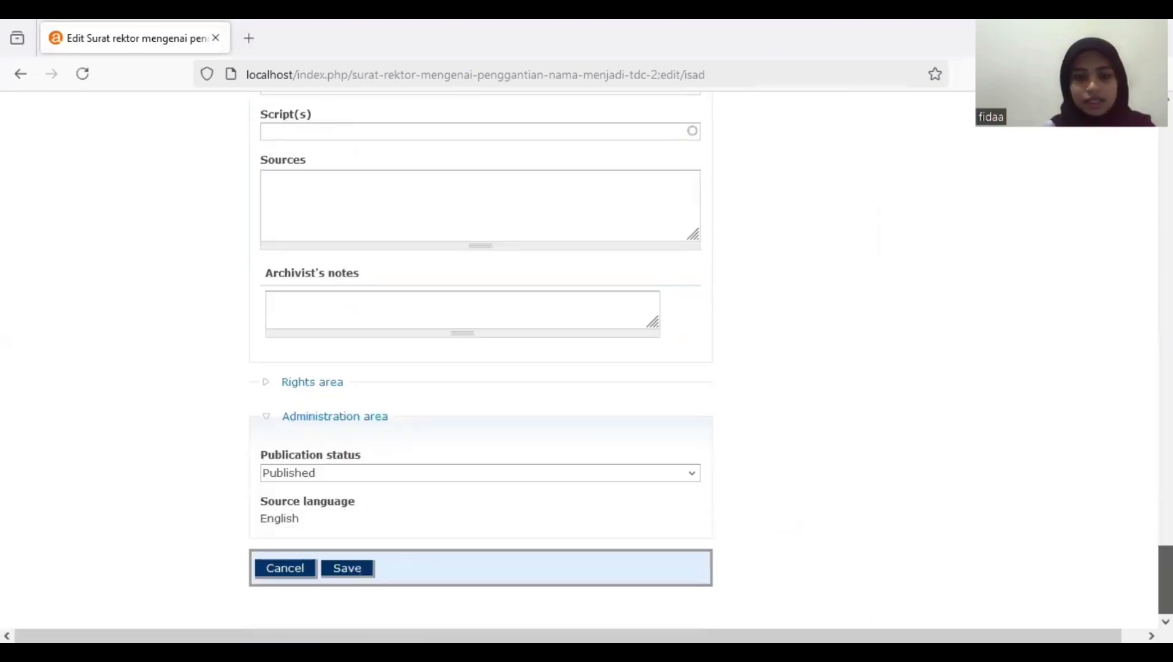
pyautogui.click(347, 570)
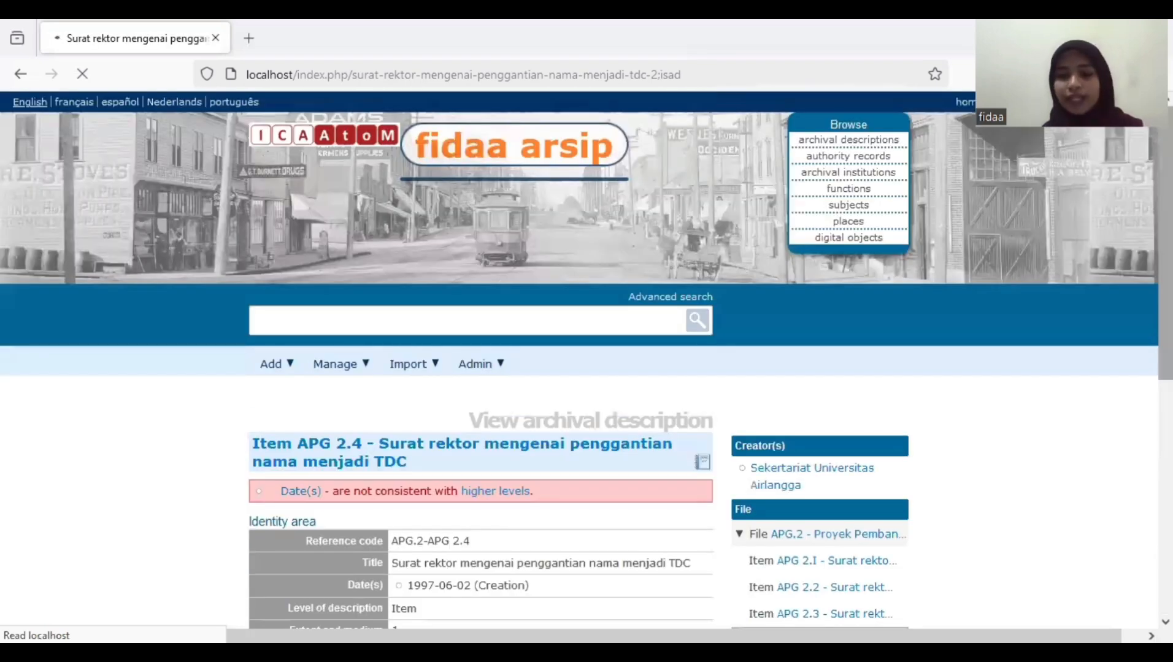
# - Scroll through the saved APG 2.4 item page to review its details
pyautogui.scroll(-3, 778, 450)
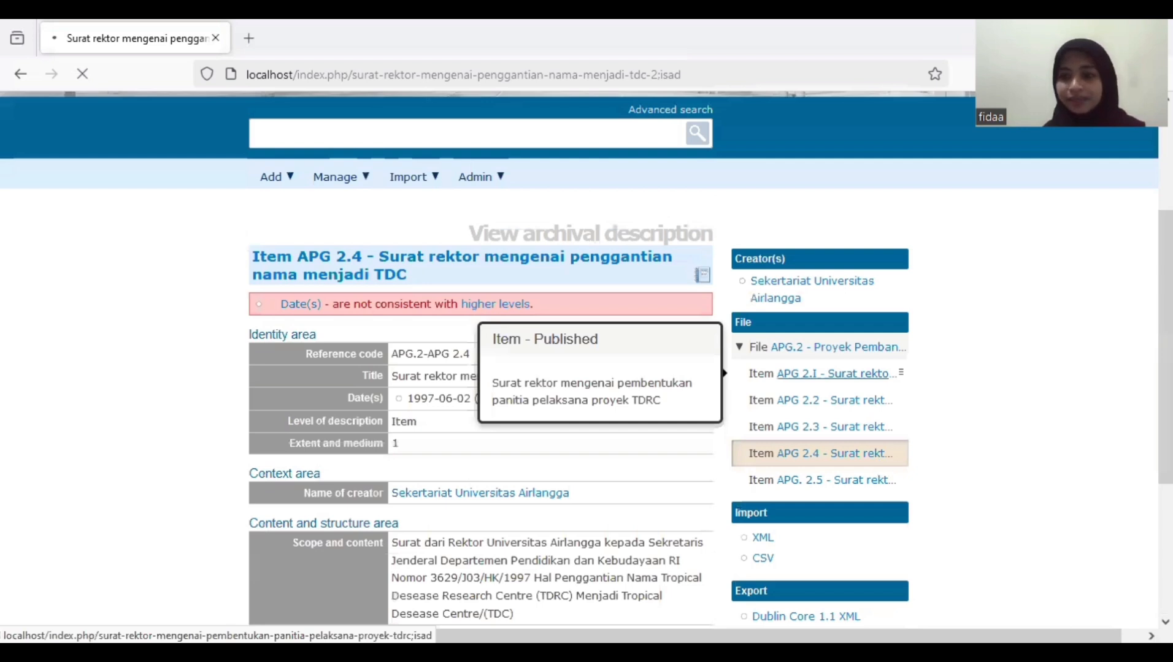
pyautogui.scroll(-1, 829, 373)
pyautogui.scroll(-2, 764, 353)
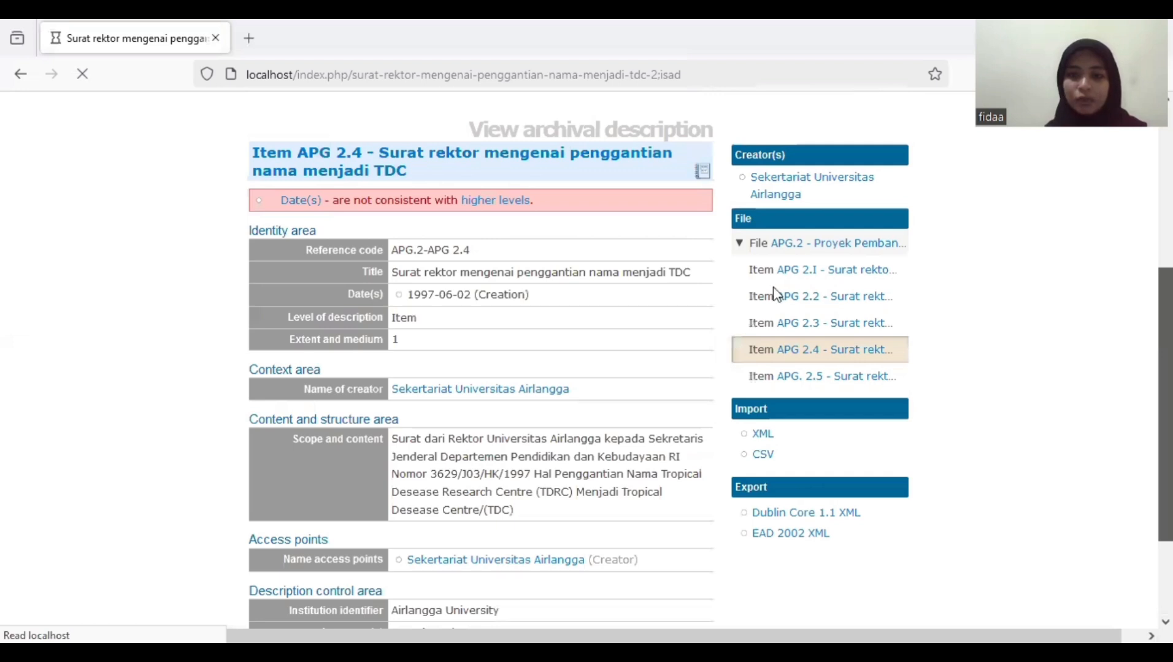
pyautogui.scroll(-1, 778, 294)
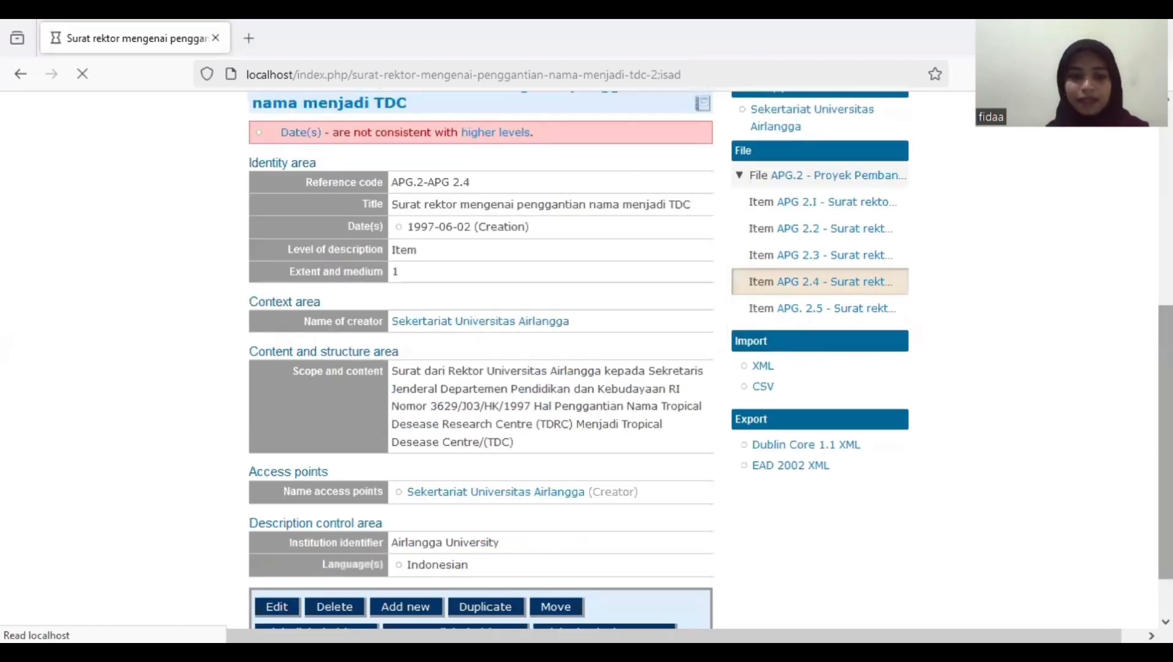
pyautogui.scroll(-1, 628, 411)
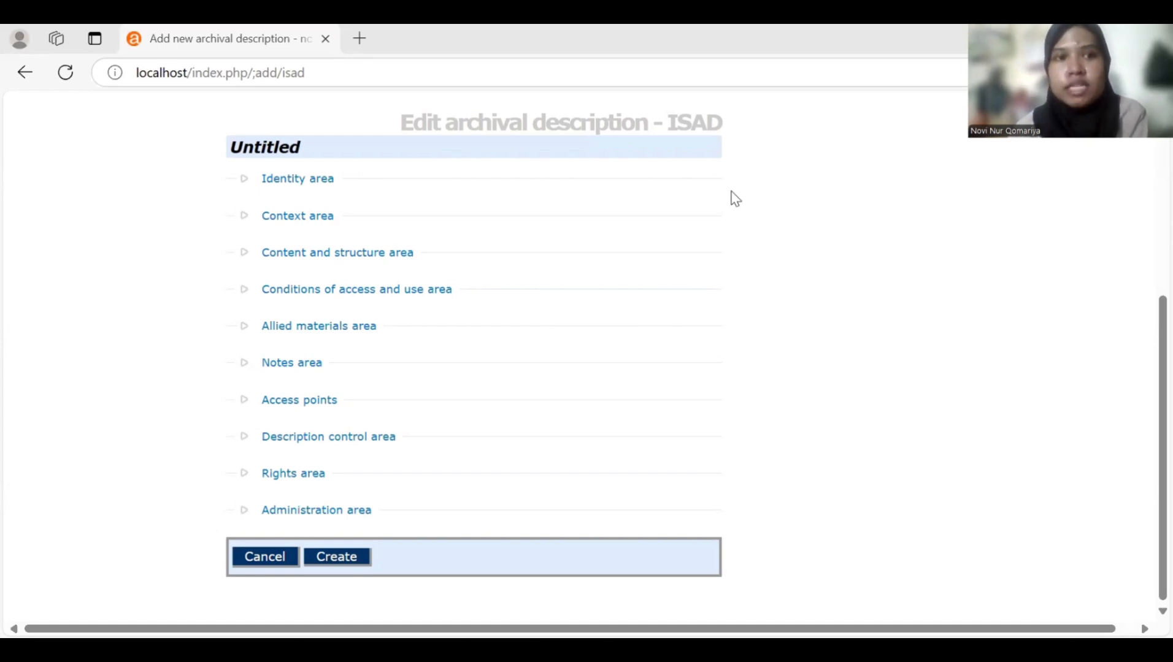
# - Check the Add menu at the top, then expand the new description's Identity area
pyautogui.scroll(5, 755, 154)
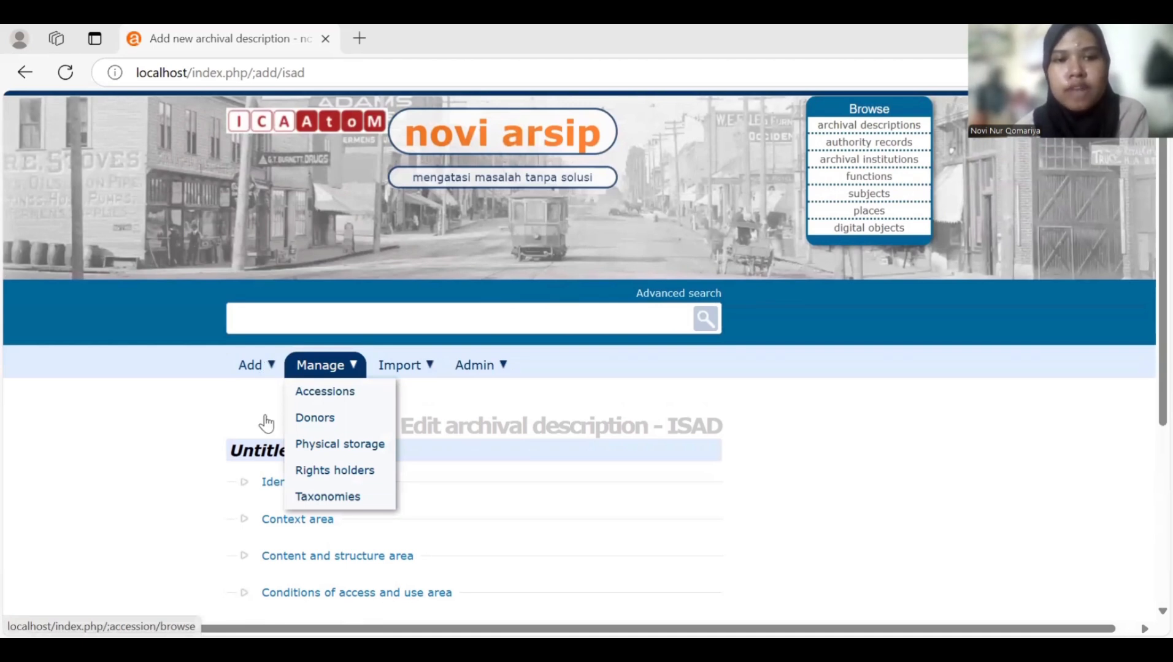
pyautogui.moveTo(257, 367)
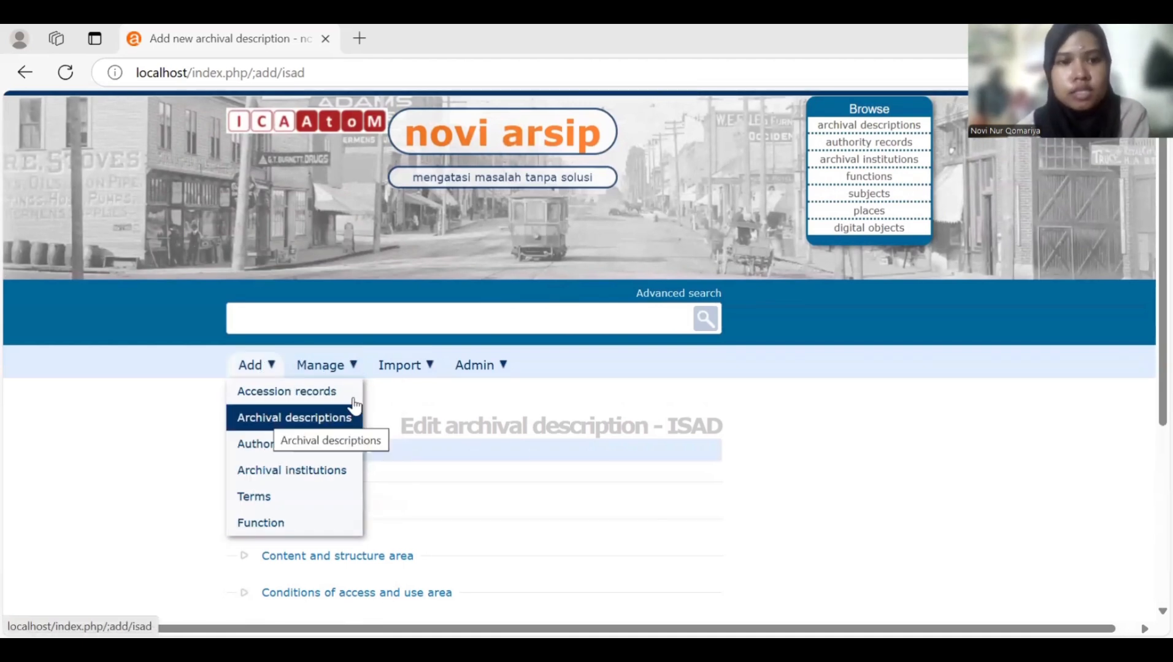
pyautogui.scroll(-2, 432, 410)
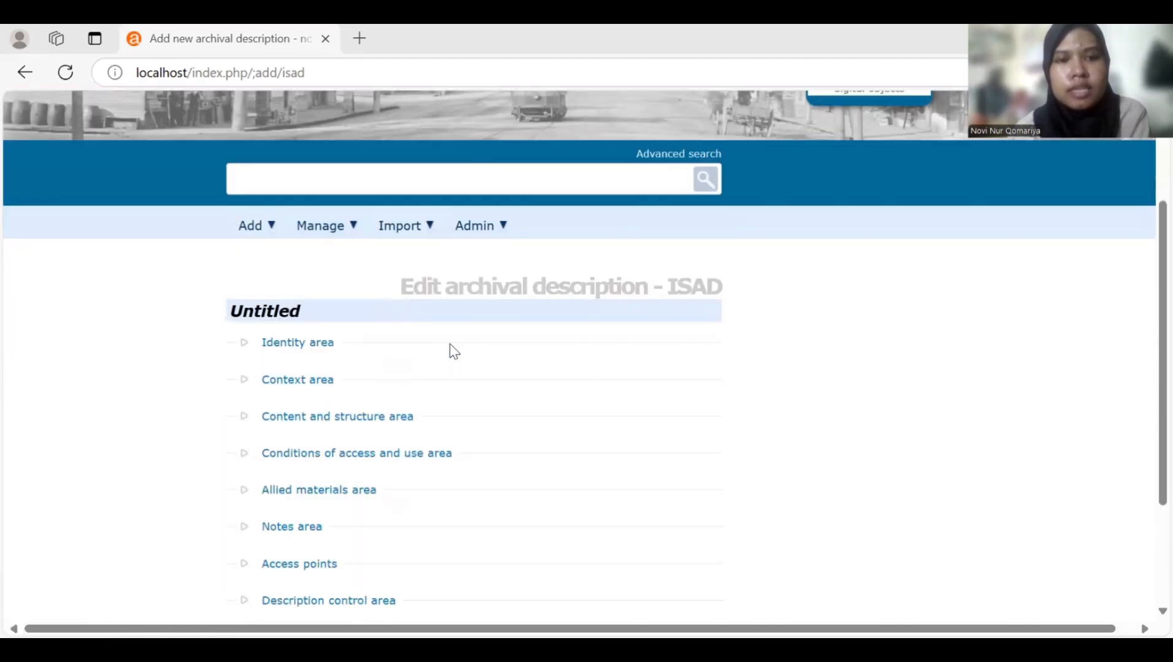
pyautogui.click(249, 345)
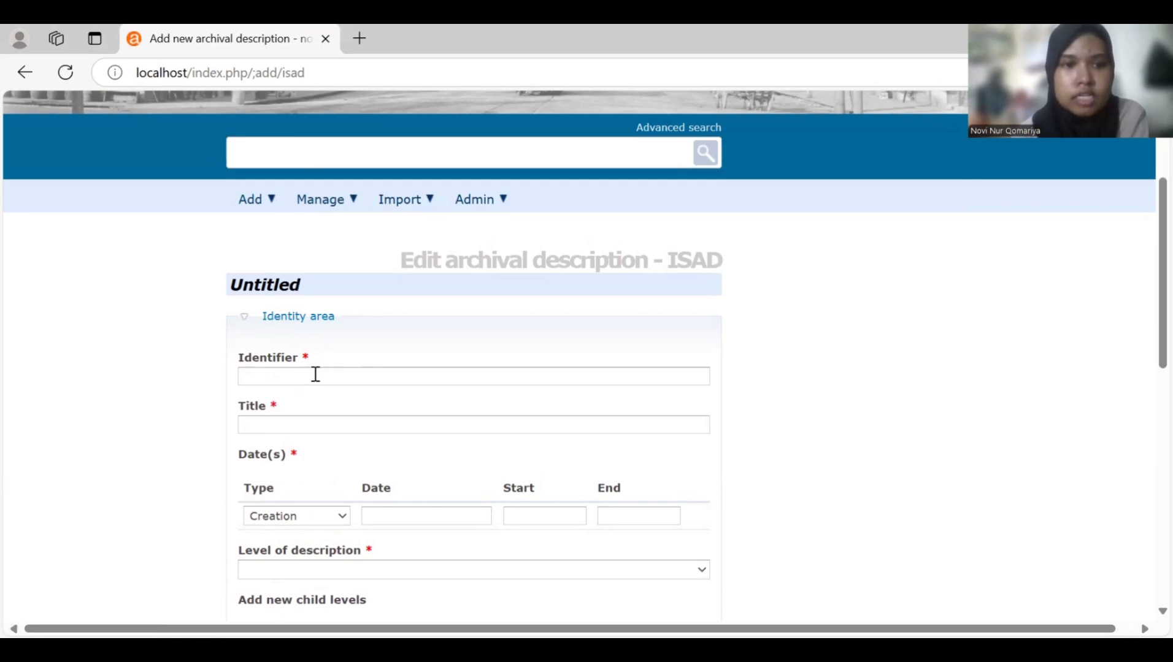
# - Set identifier AK.FC.2.2 and title 'Penanganan COVID-19 di Universitas Airlangga'
pyautogui.click(315, 374)
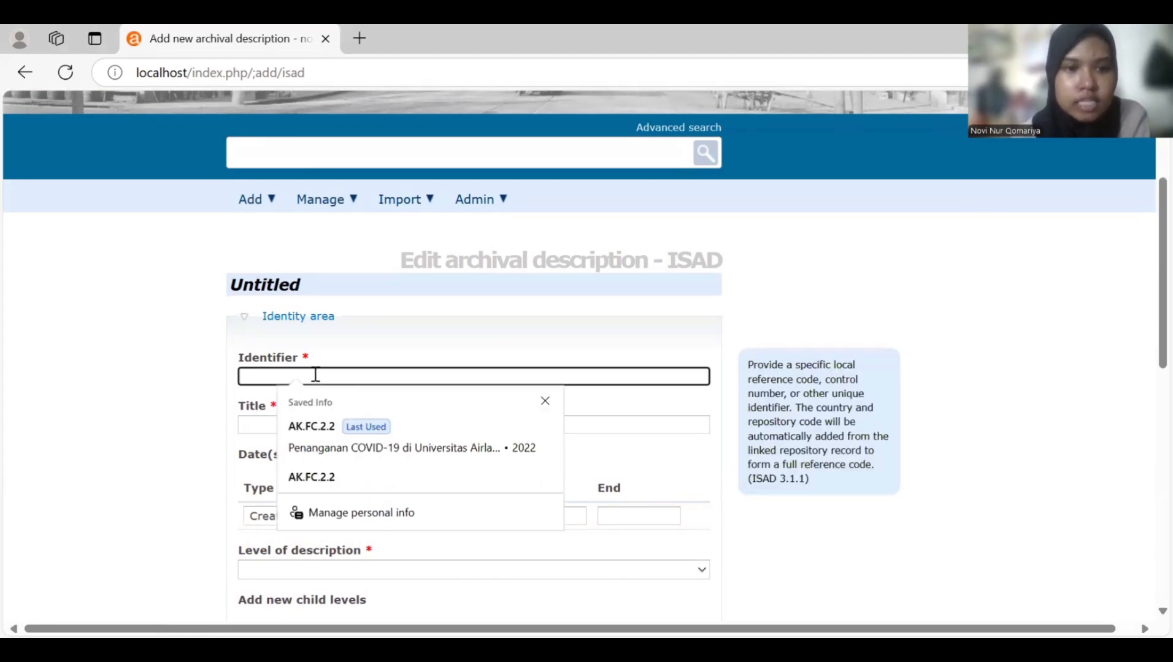
pyautogui.write('AK.FC.2.2')
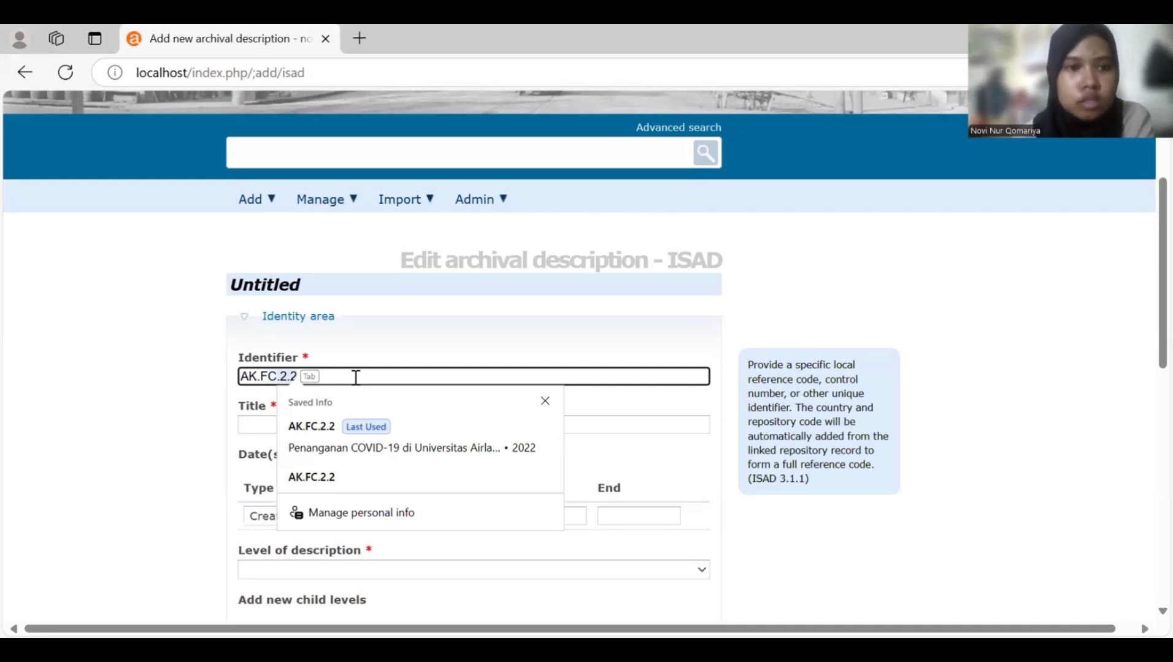
pyautogui.press('Tab')
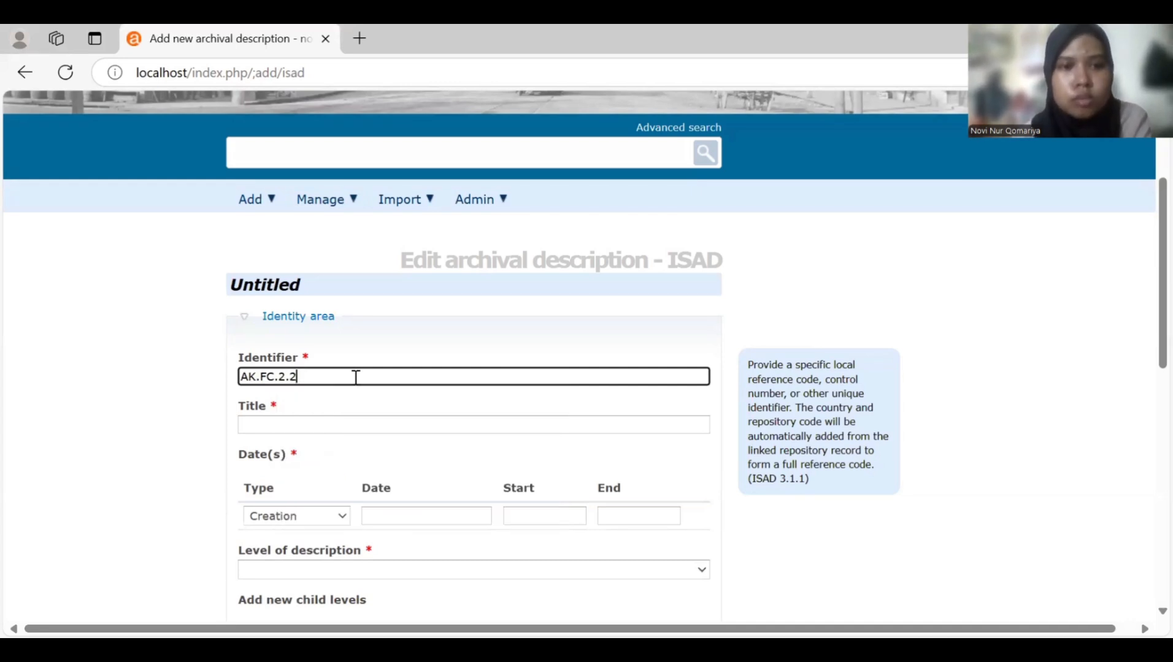
pyautogui.click(364, 420)
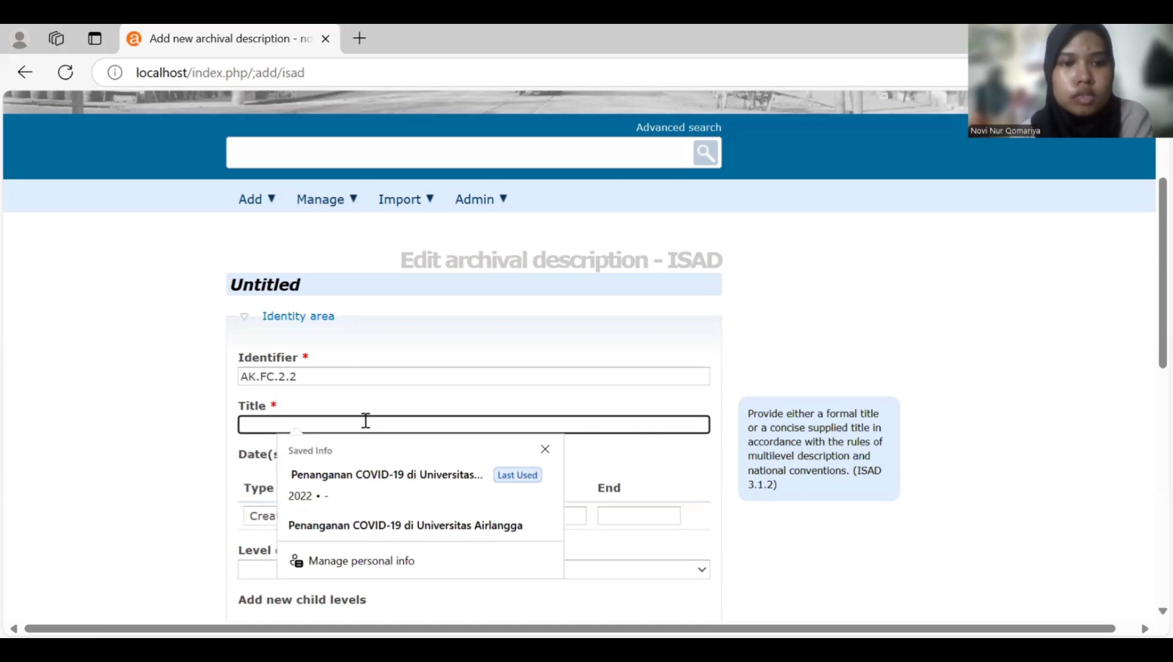
pyautogui.write('D')
pyautogui.press('BackSpace')
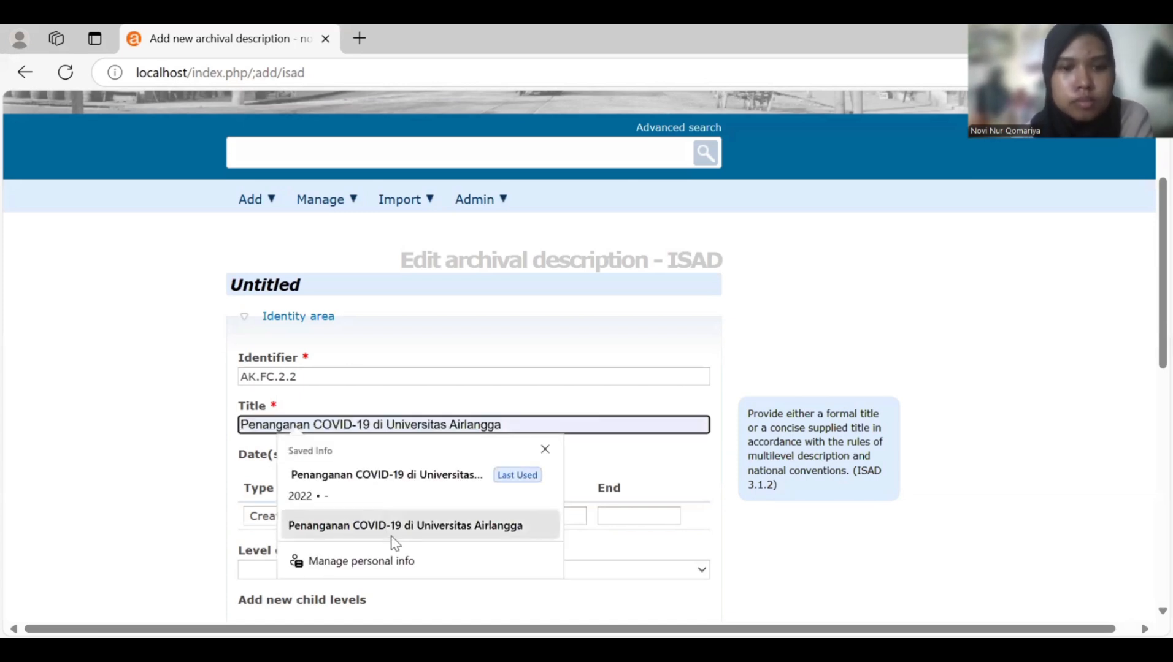
pyautogui.click(393, 542)
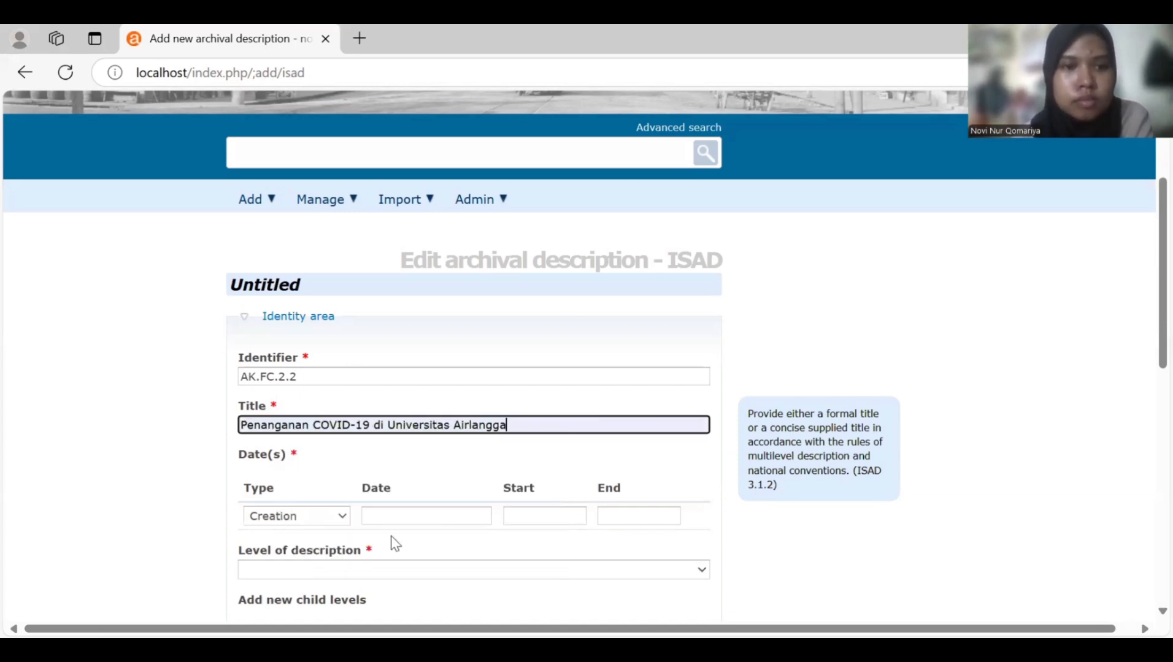
# - Enter the start date 2022 and set level of description to Fonds
pyautogui.click(542, 525)
pyautogui.write('2')
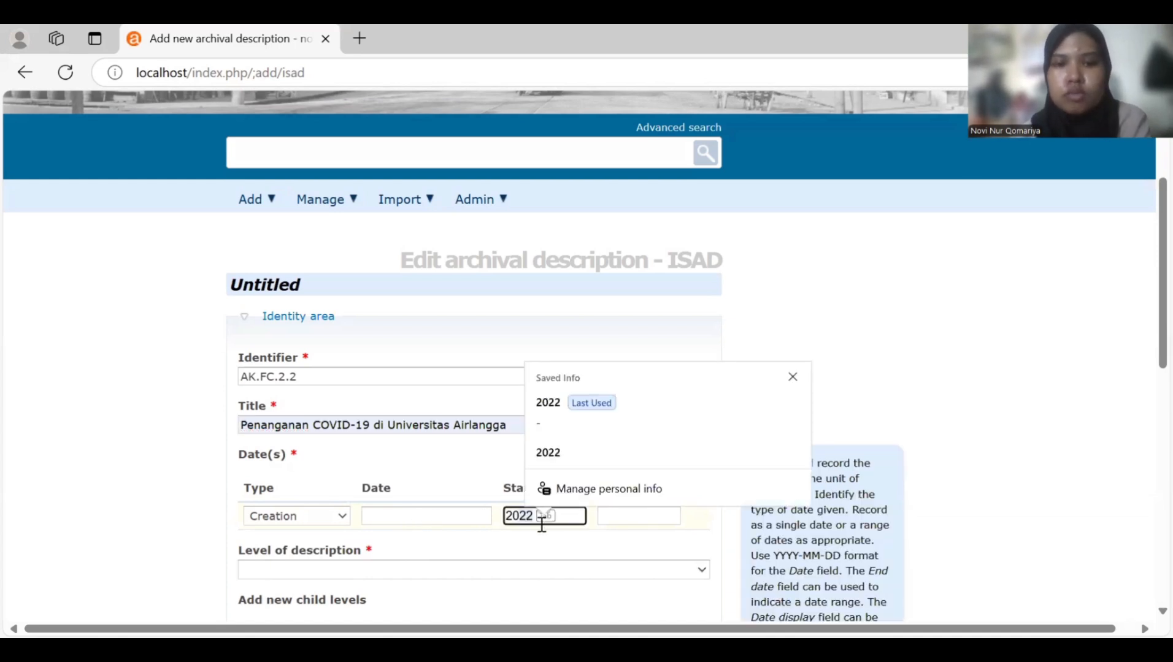
pyautogui.write('0022')
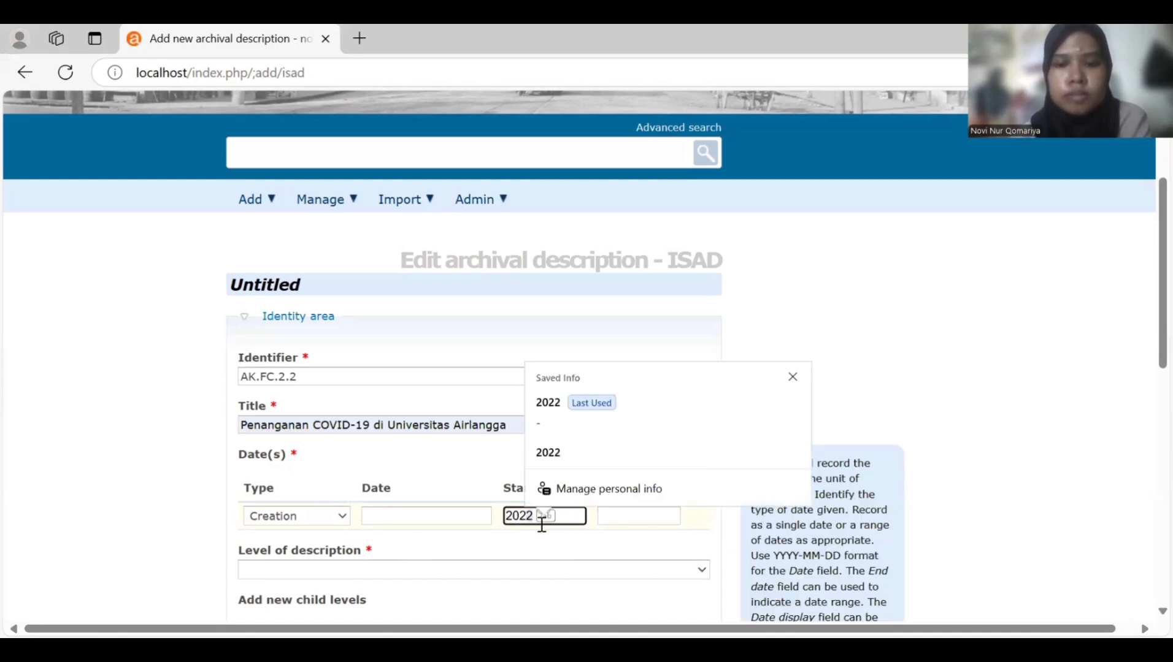
pyautogui.press('Escape')
pyautogui.scroll(-3, 543, 527)
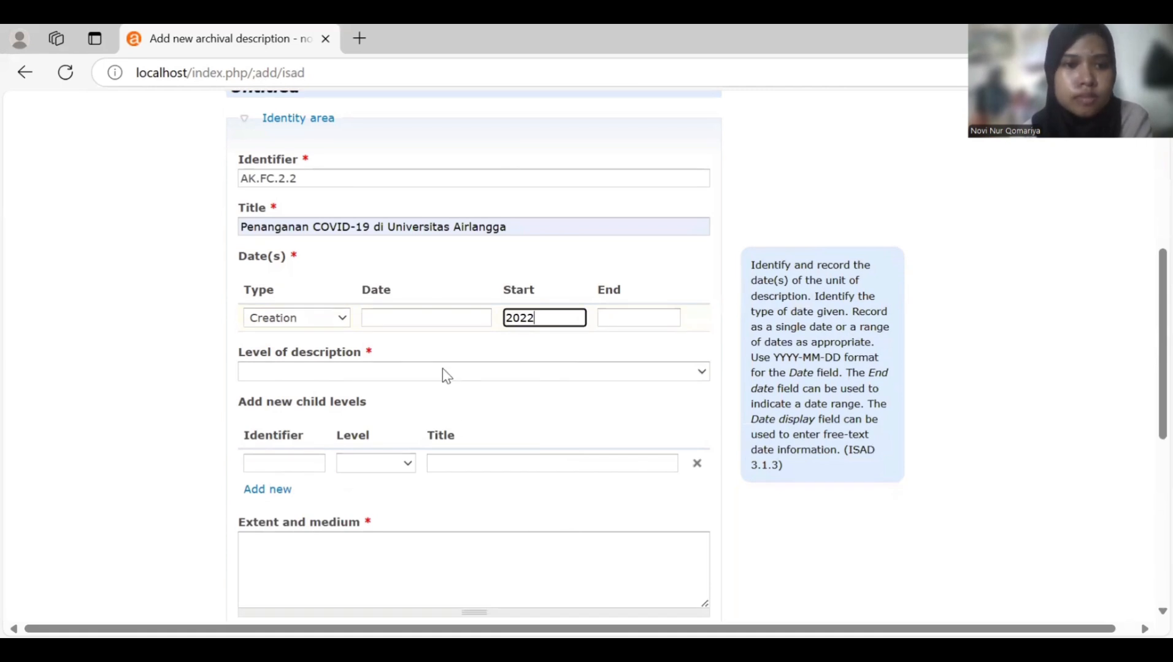
pyautogui.click(441, 372)
pyautogui.click(433, 375)
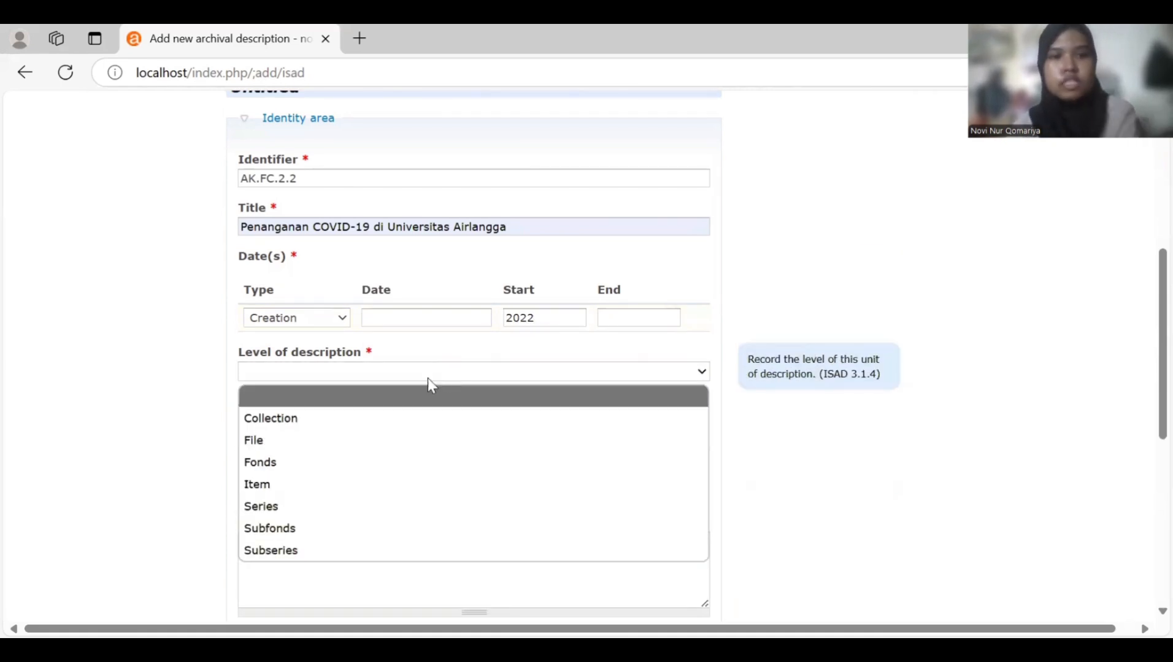
pyautogui.click(297, 457)
pyautogui.scroll(-3, 296, 457)
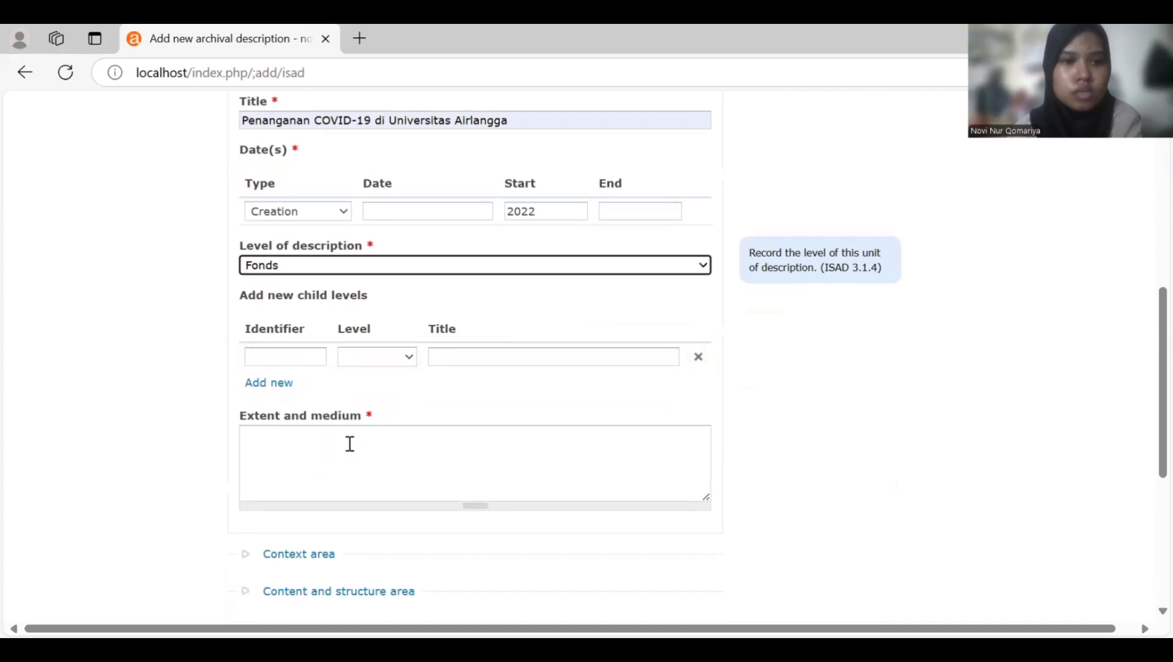
# - Enter '25cm, 1 lembar foto' as the extent and medium
pyautogui.click(350, 444)
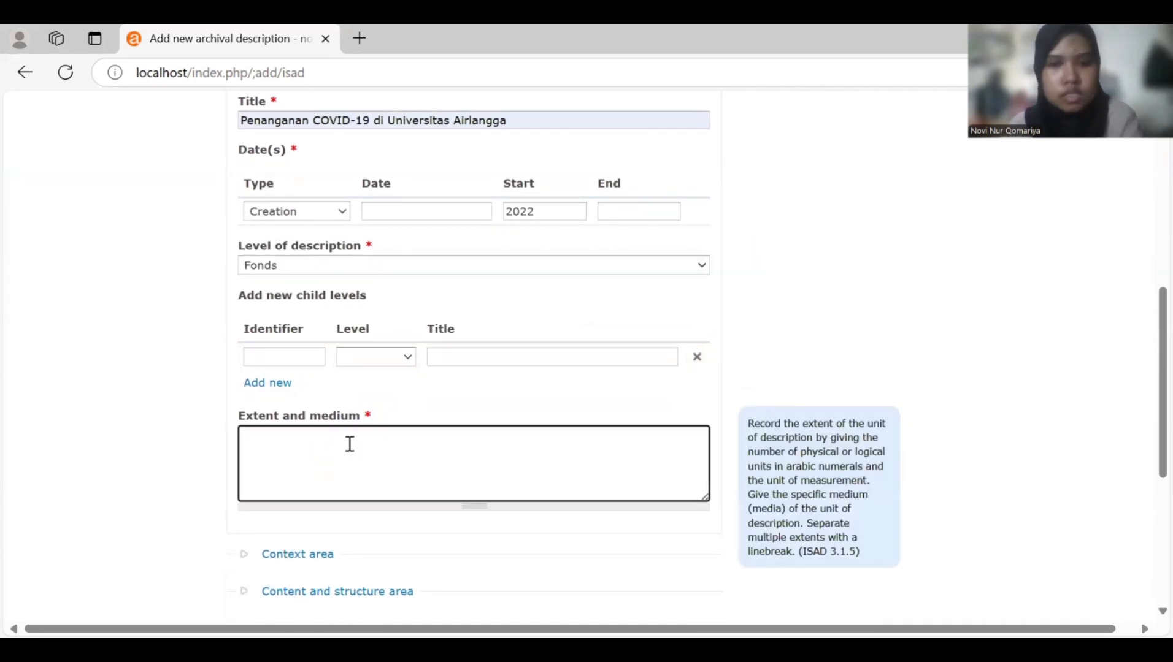
pyautogui.write('25')
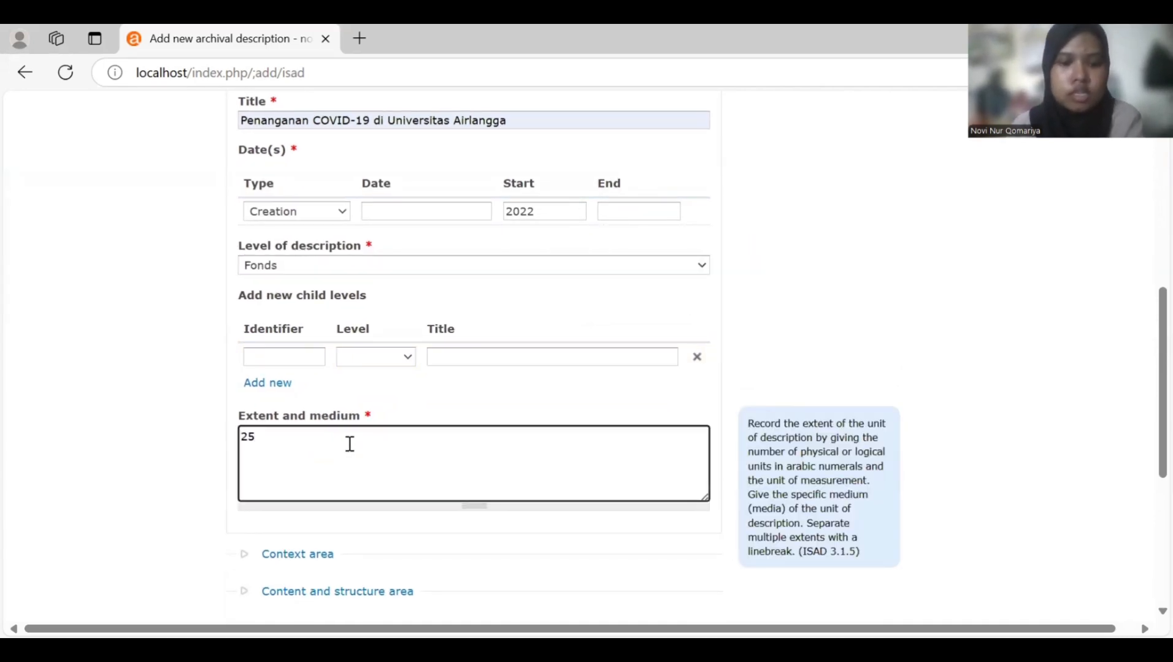
pyautogui.write('cm,')
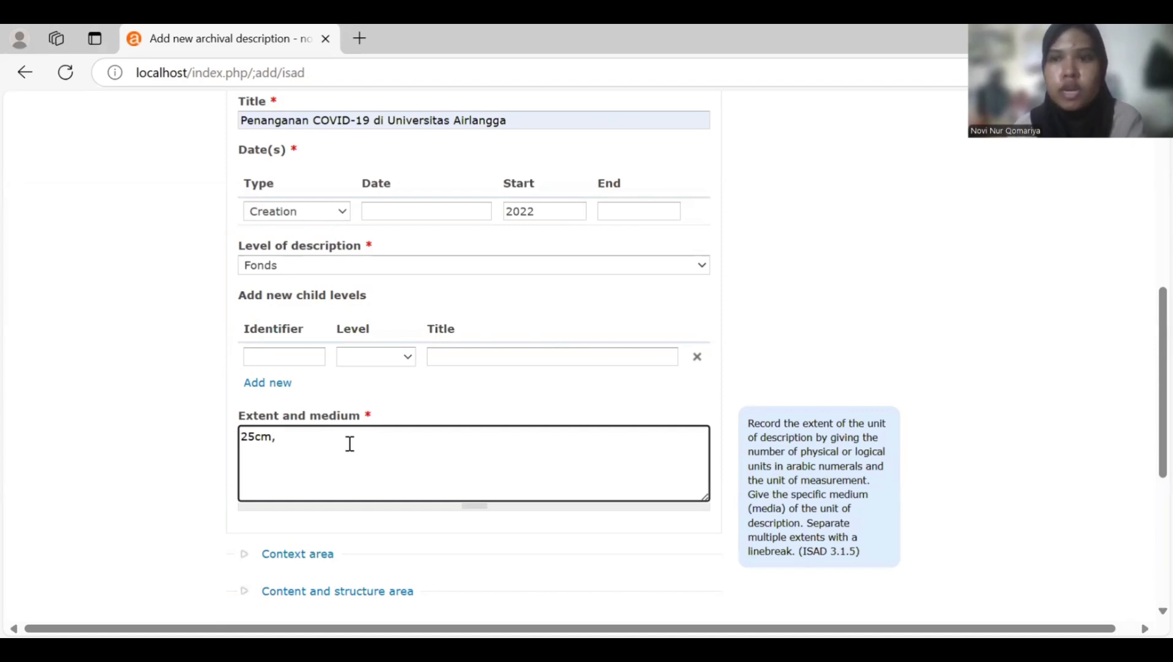
pyautogui.write('1 lem')
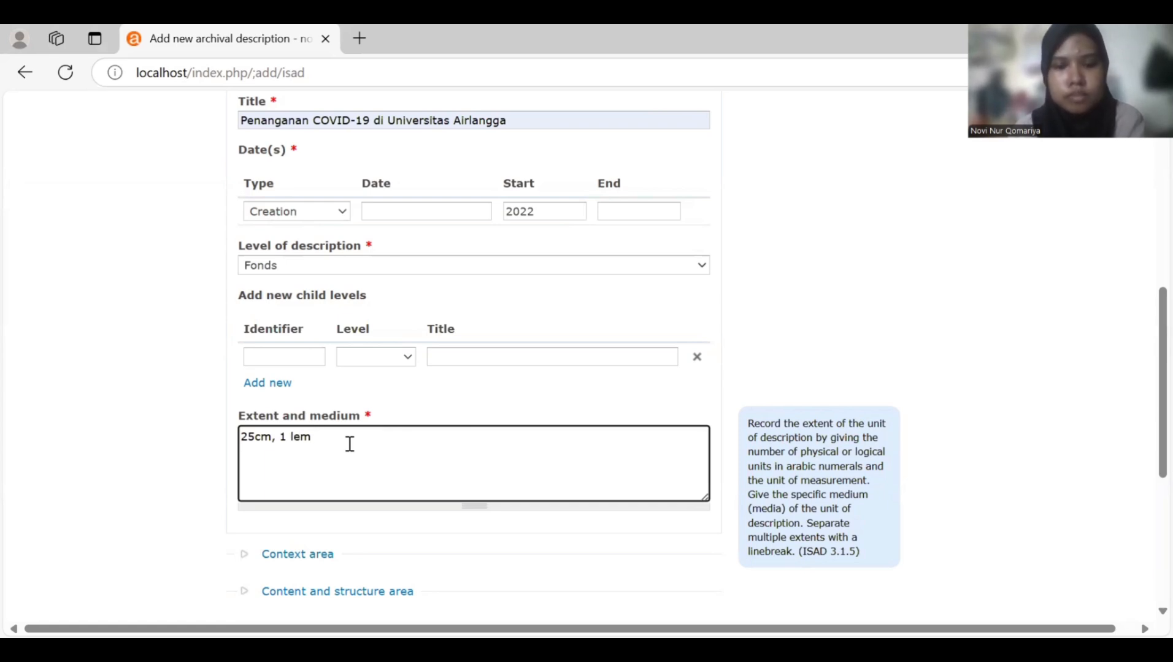
pyautogui.write('bar foto')
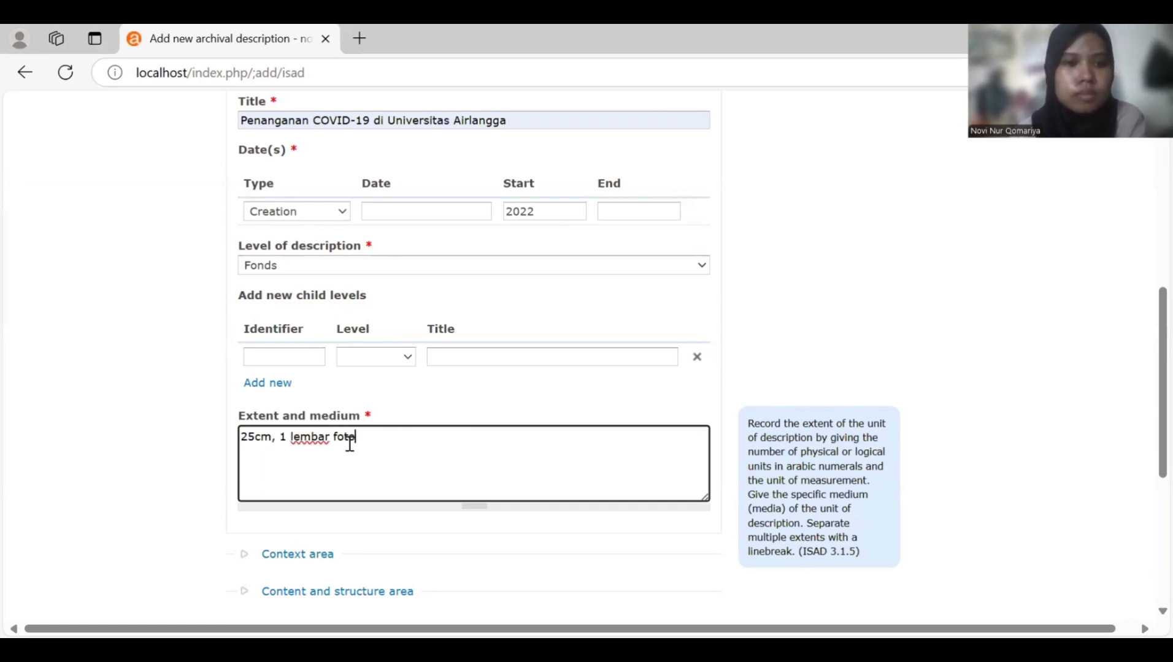
pyautogui.scroll(-3, 350, 444)
pyautogui.scroll(-2, 307, 368)
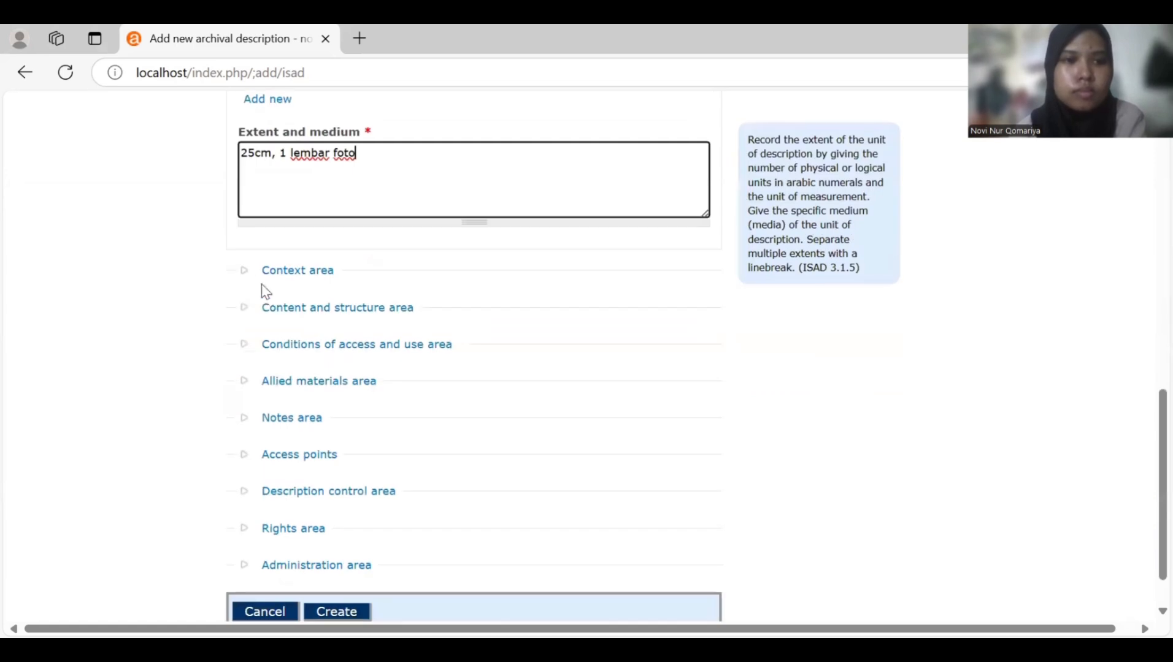
# - In the Context area, add Universitas Airlangga as creator and Unit Kearsipan as repository
pyautogui.click(242, 275)
pyautogui.scroll(-1, 276, 319)
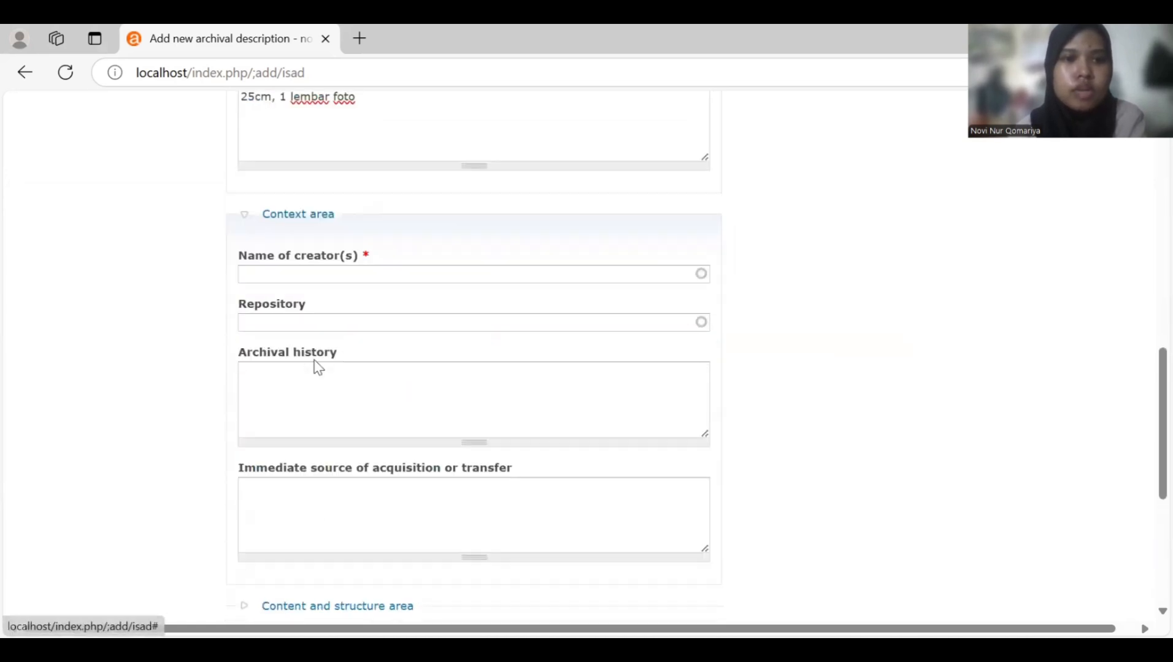
pyautogui.click(373, 275)
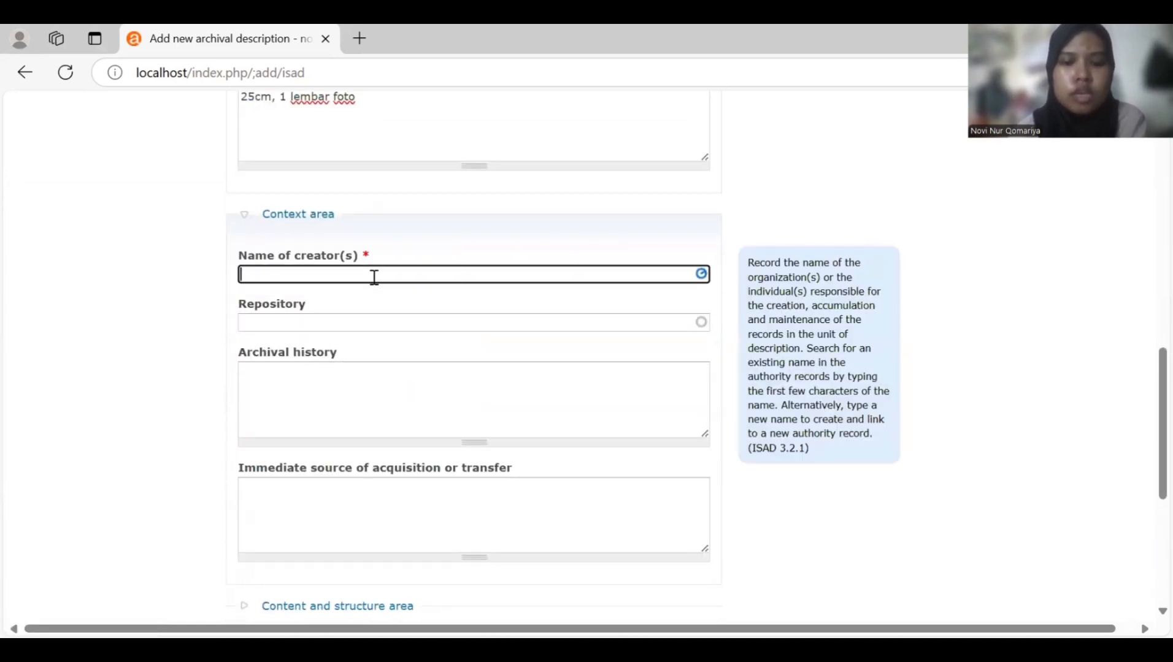
pyautogui.write('UN')
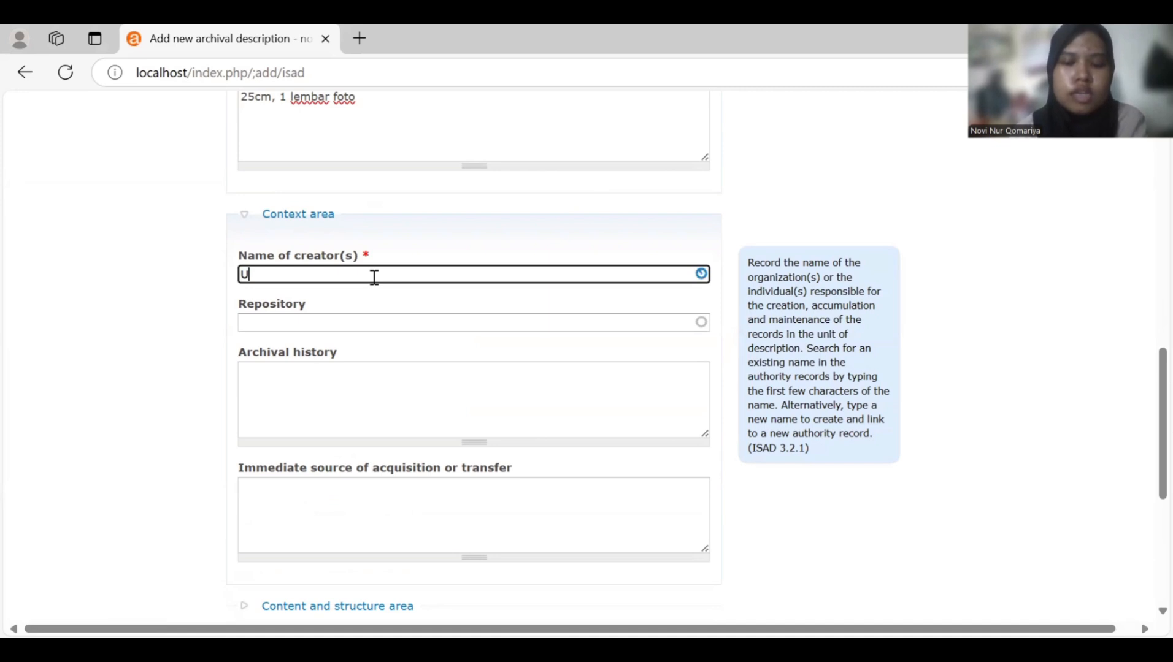
pyautogui.press('BackSpace')
pyautogui.write('ni')
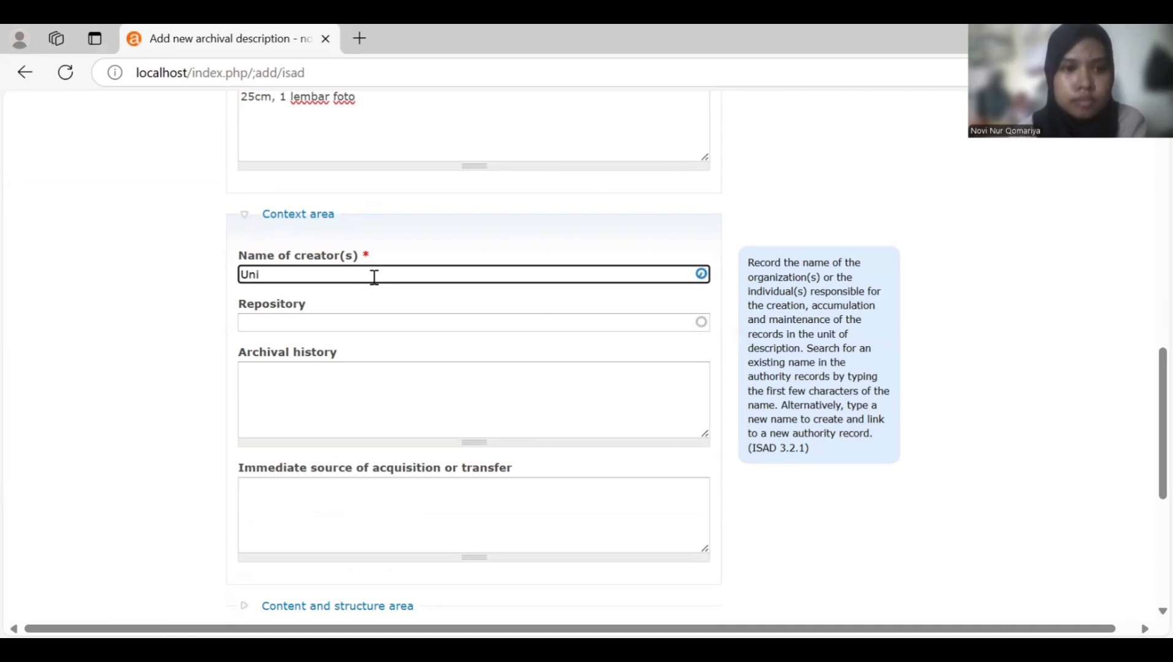
pyautogui.write('versita')
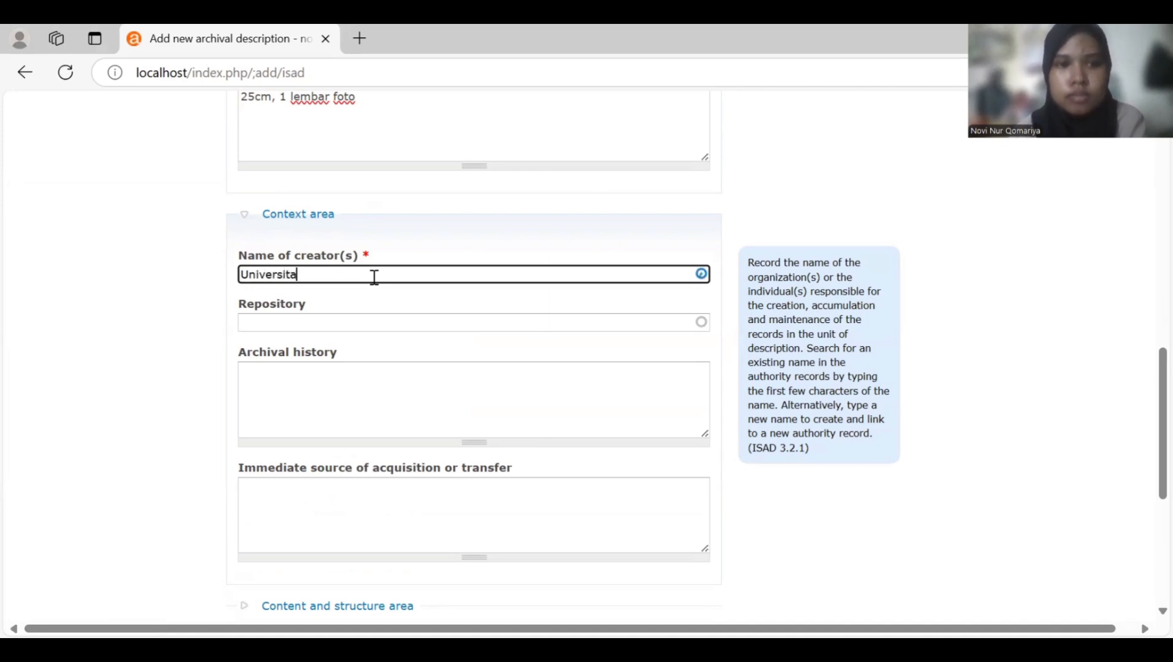
pyautogui.write('s Airlan')
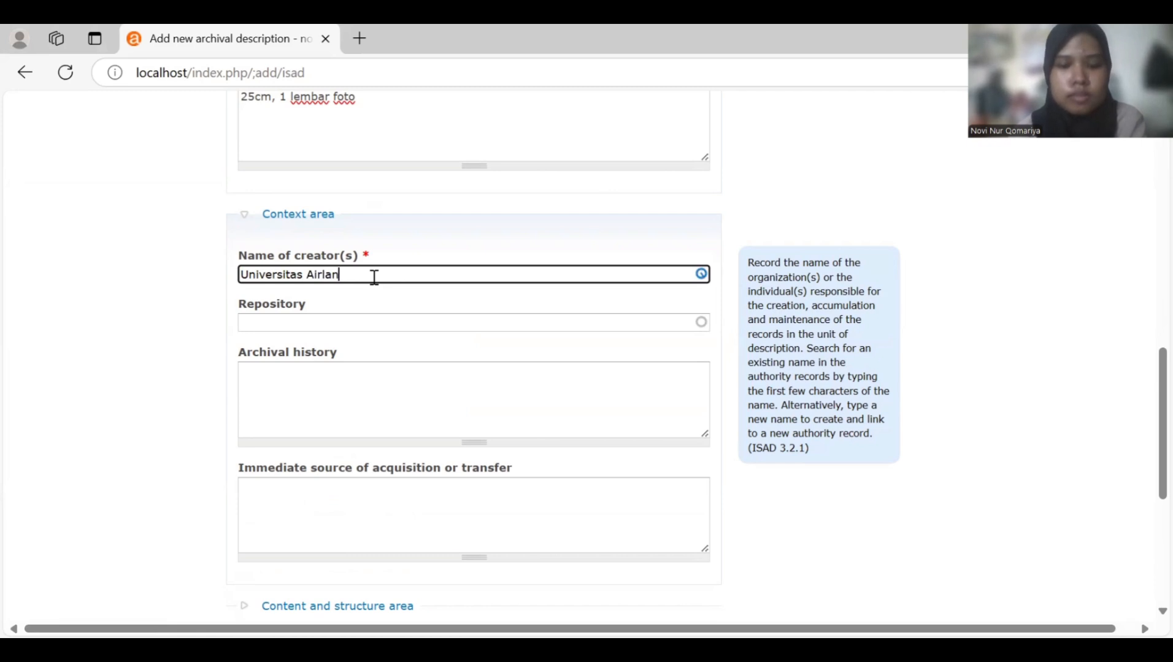
pyautogui.write('gga')
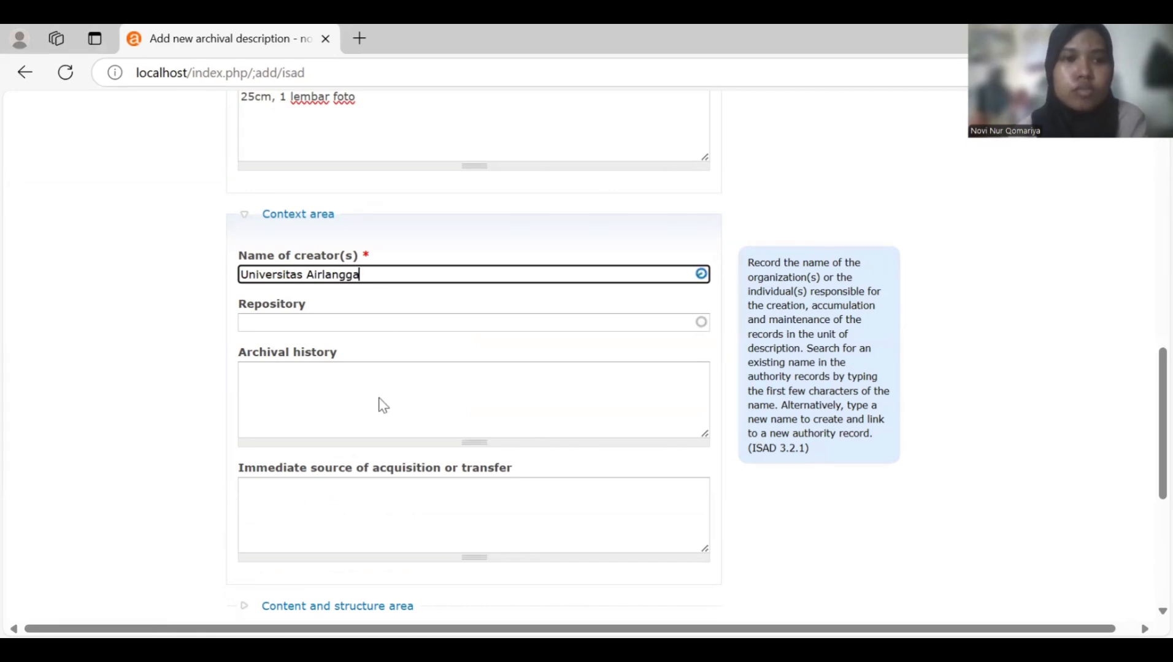
pyautogui.press('Return')
pyautogui.click(379, 357)
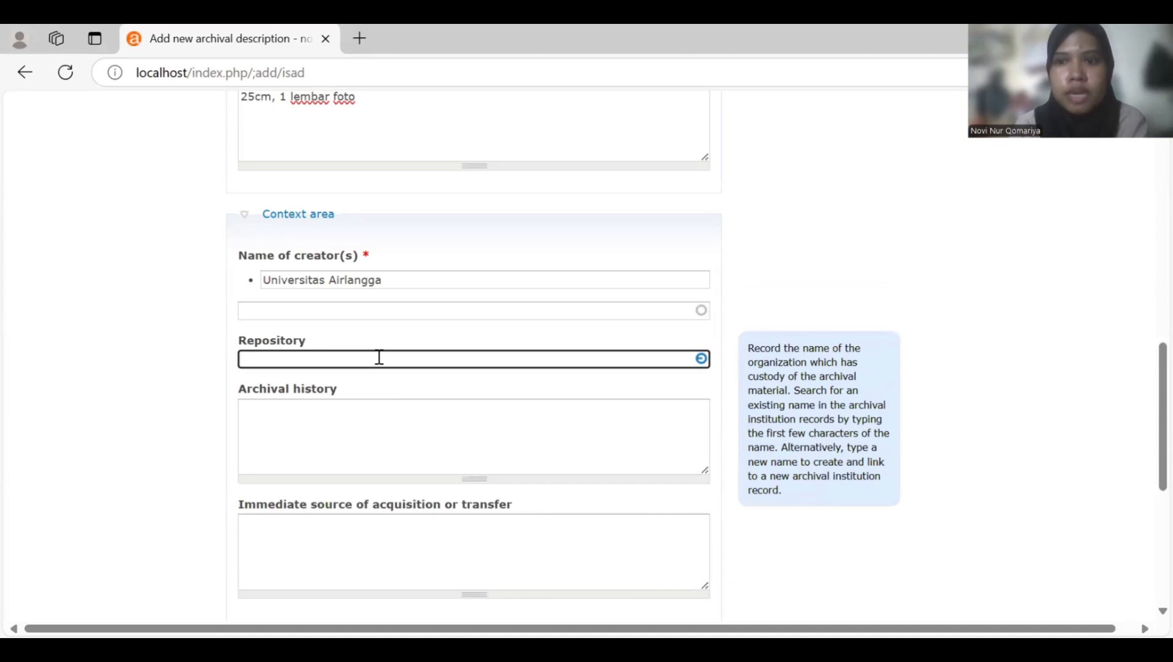
pyautogui.write('U')
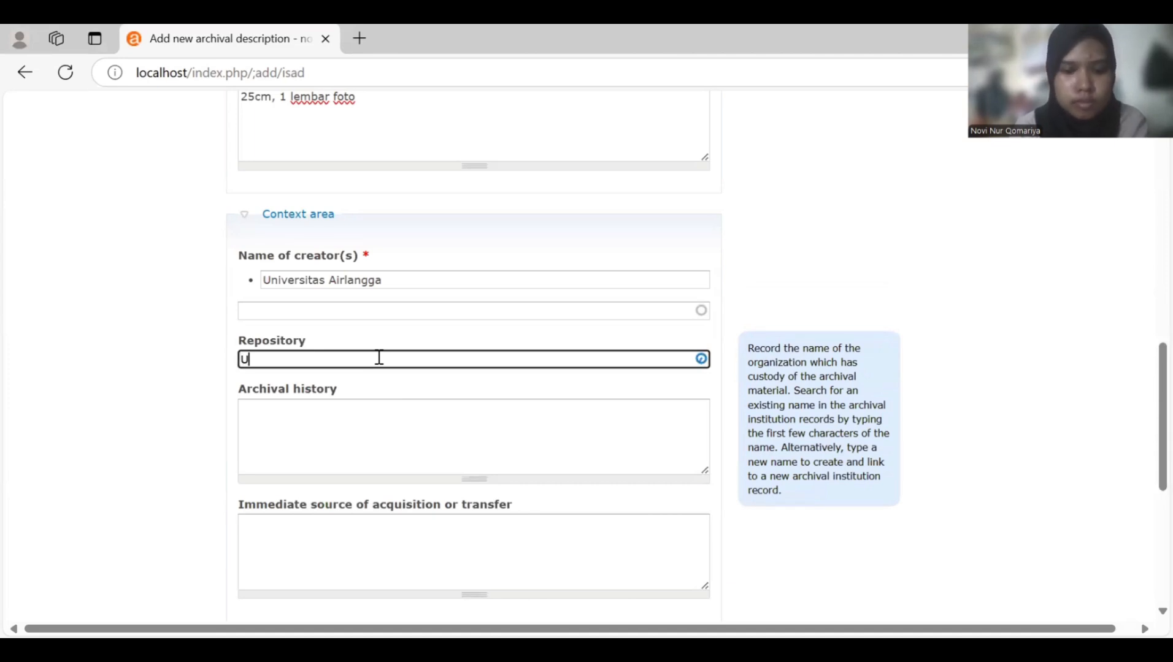
pyautogui.write('nit Ke')
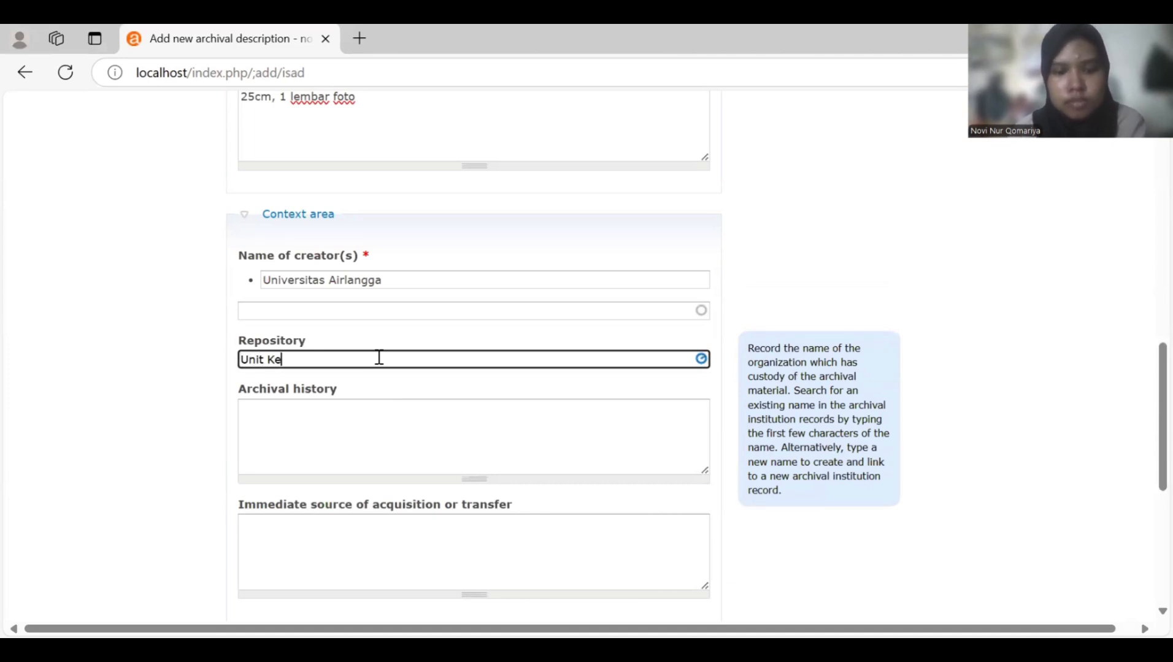
pyautogui.write('arsipan')
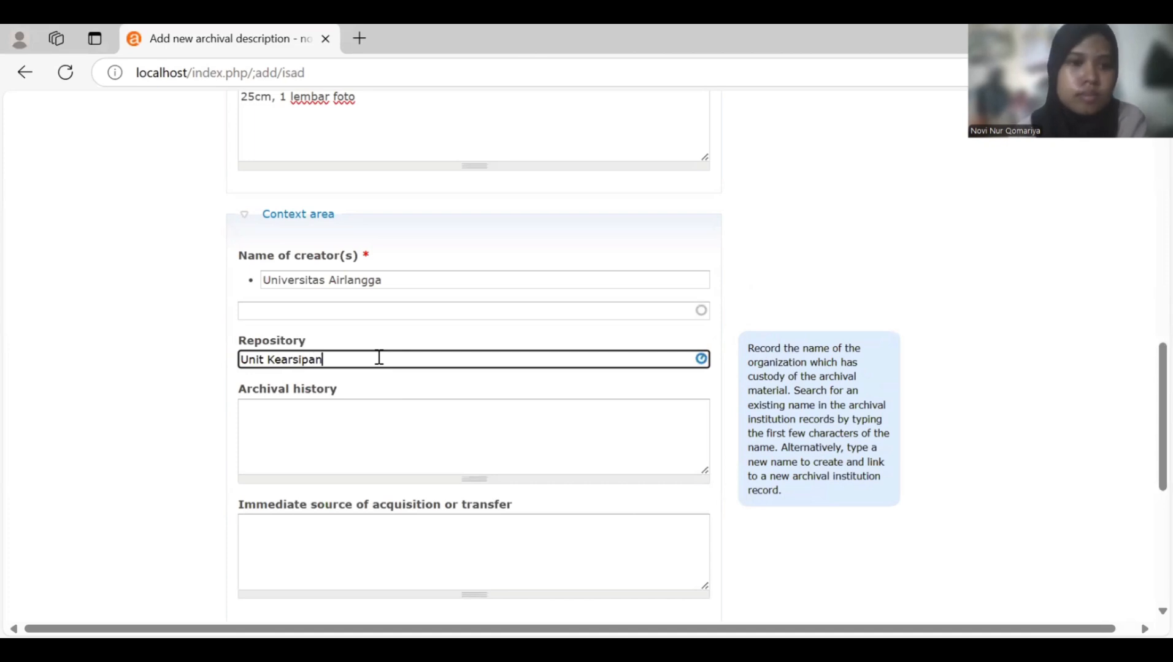
pyautogui.scroll(-6, 381, 361)
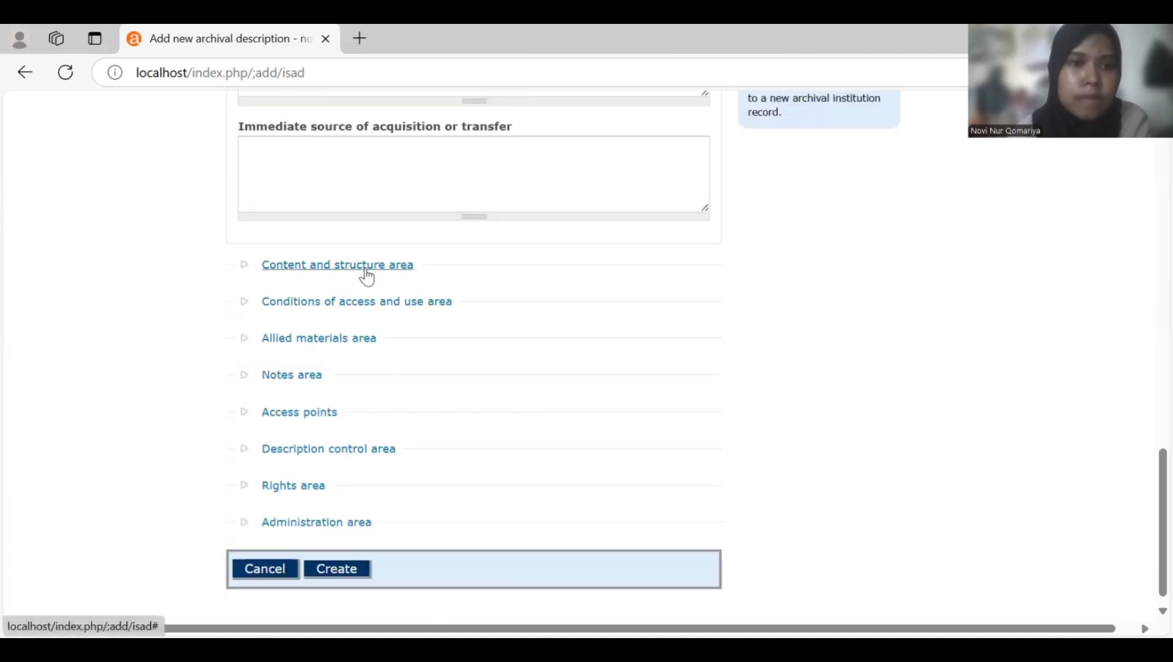
# - Enter scope and content 'Foto Panitia Axara 1000 Dosis Vaksin Booster Bersama Kepolisian Daerah Surabaya Pada Tahun 2022'
pyautogui.click(360, 269)
pyautogui.scroll(-3, 361, 263)
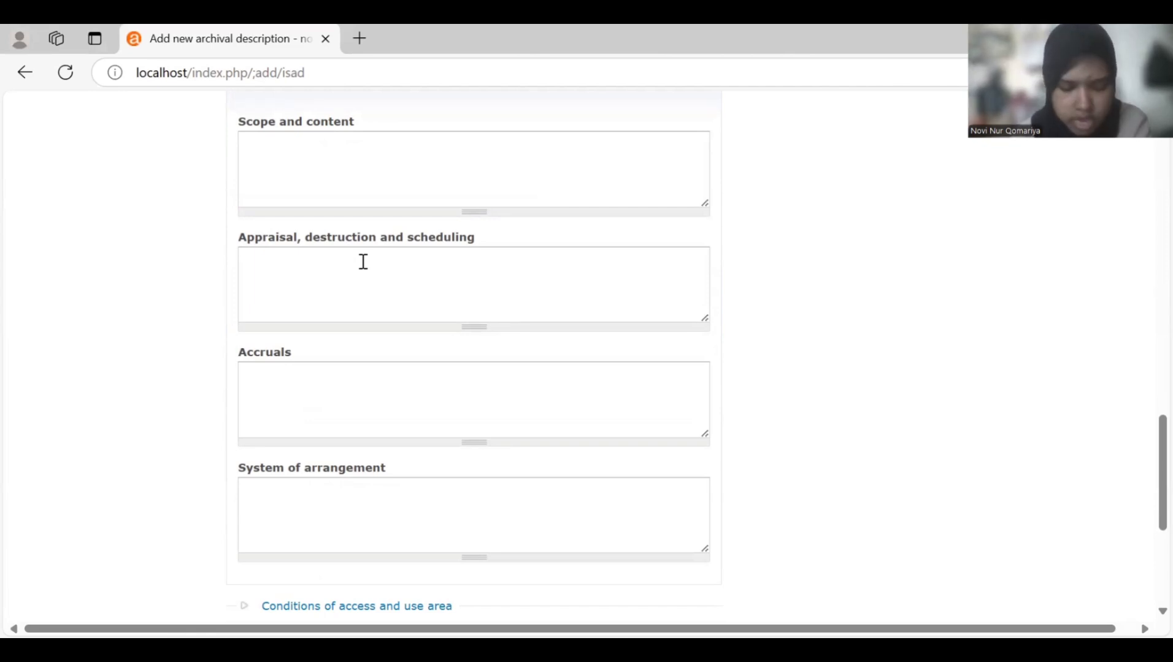
pyautogui.click(363, 262)
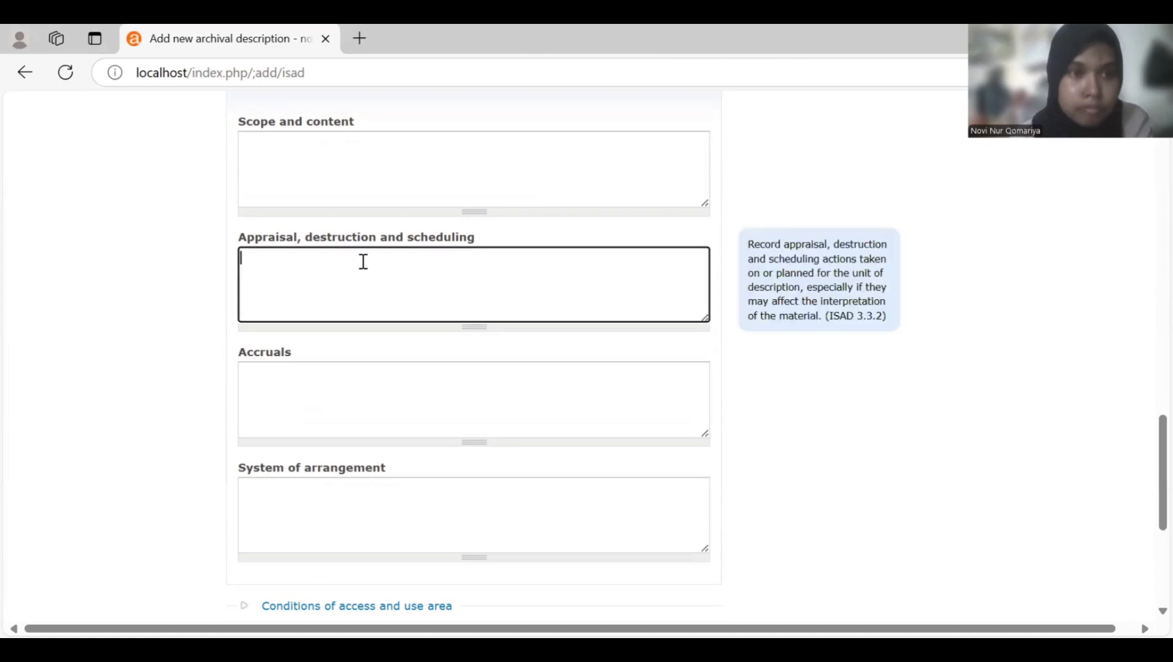
pyautogui.click(363, 262)
pyautogui.click(322, 190)
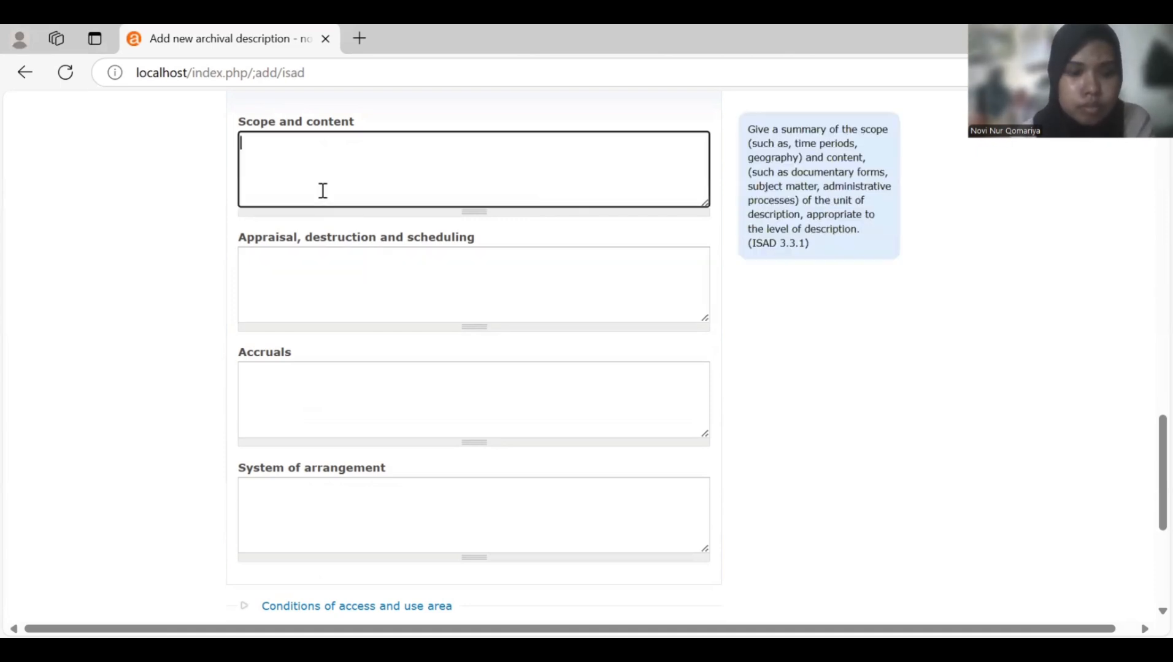
pyautogui.write('Foto ')
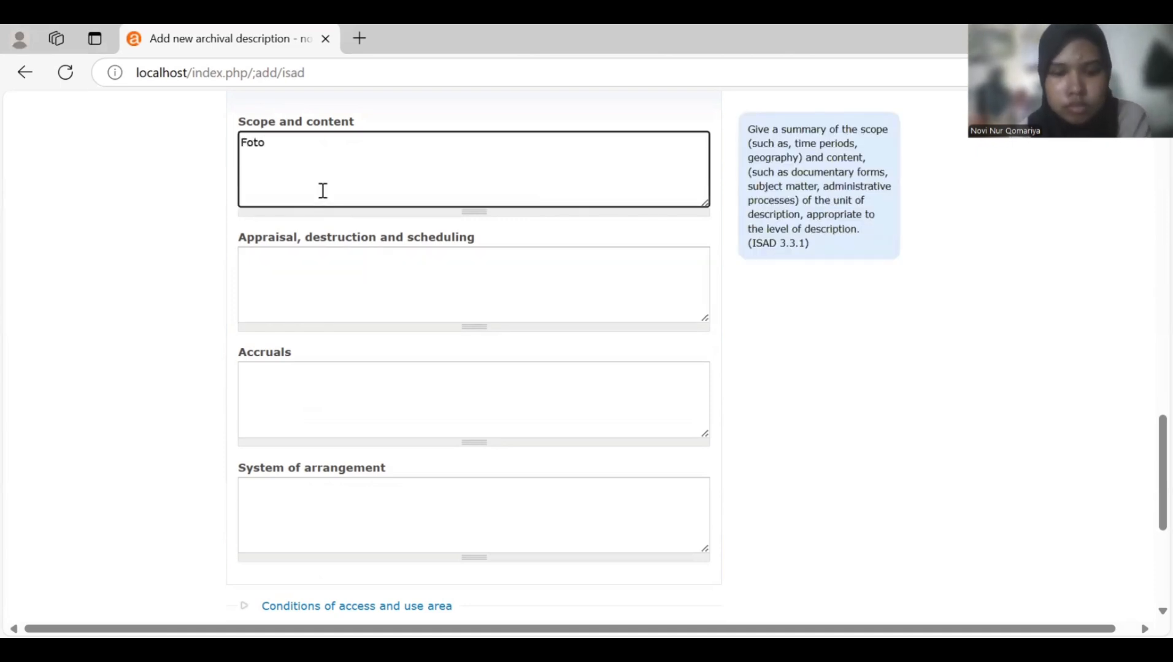
pyautogui.write('Panitia ')
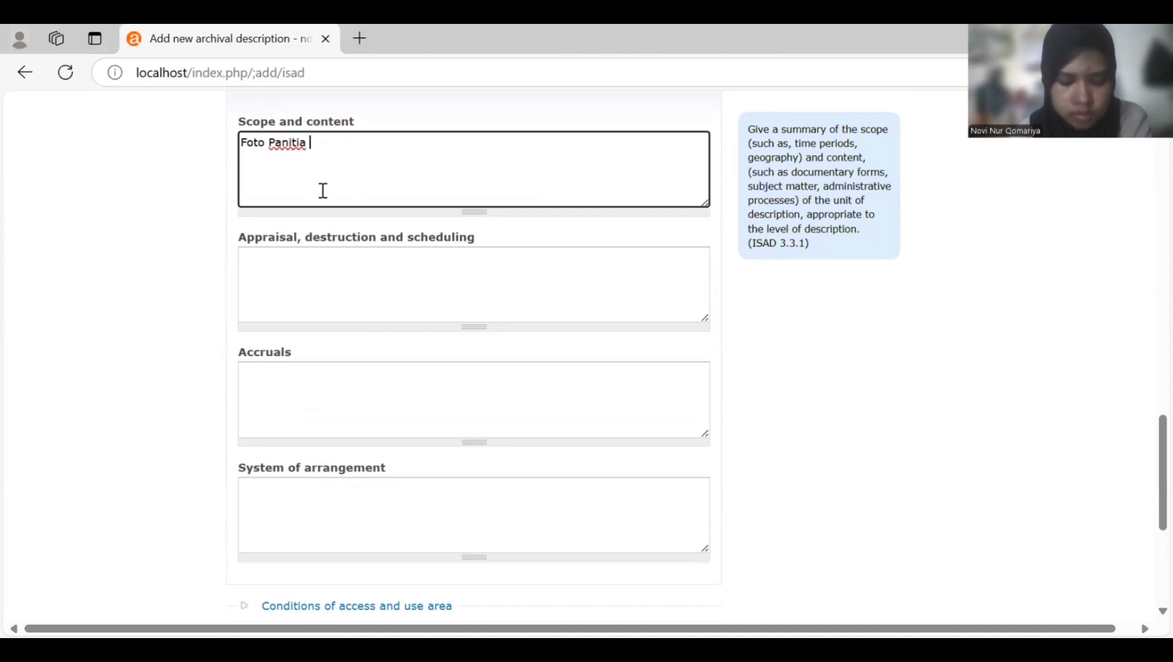
pyautogui.write('Axar')
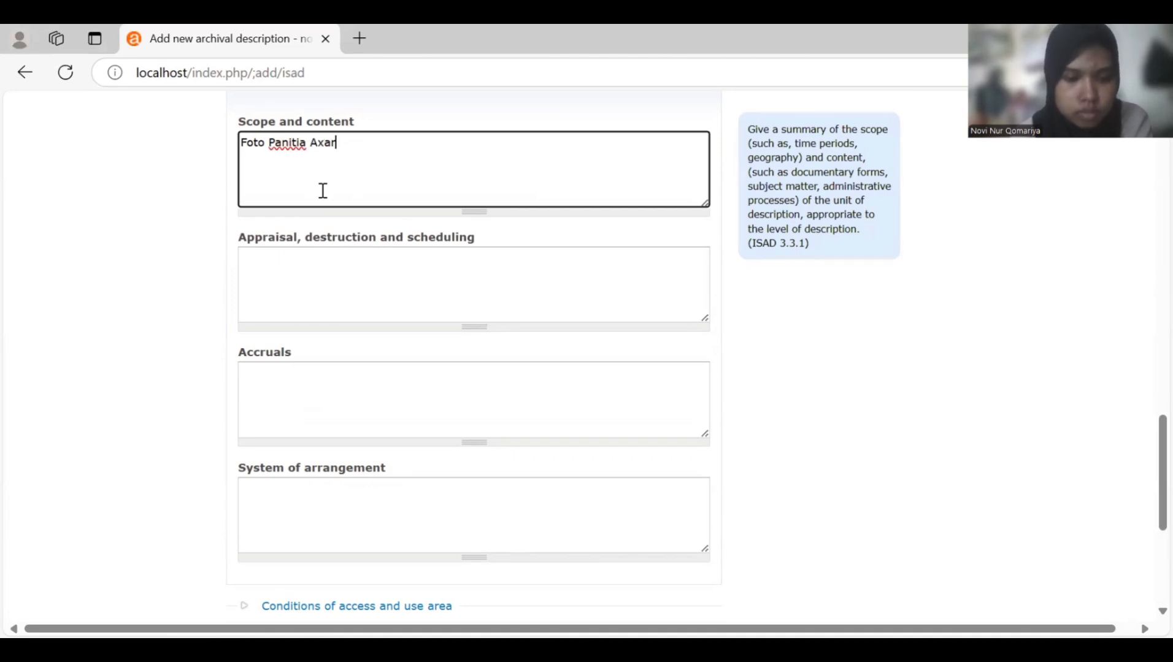
pyautogui.write('a 1')
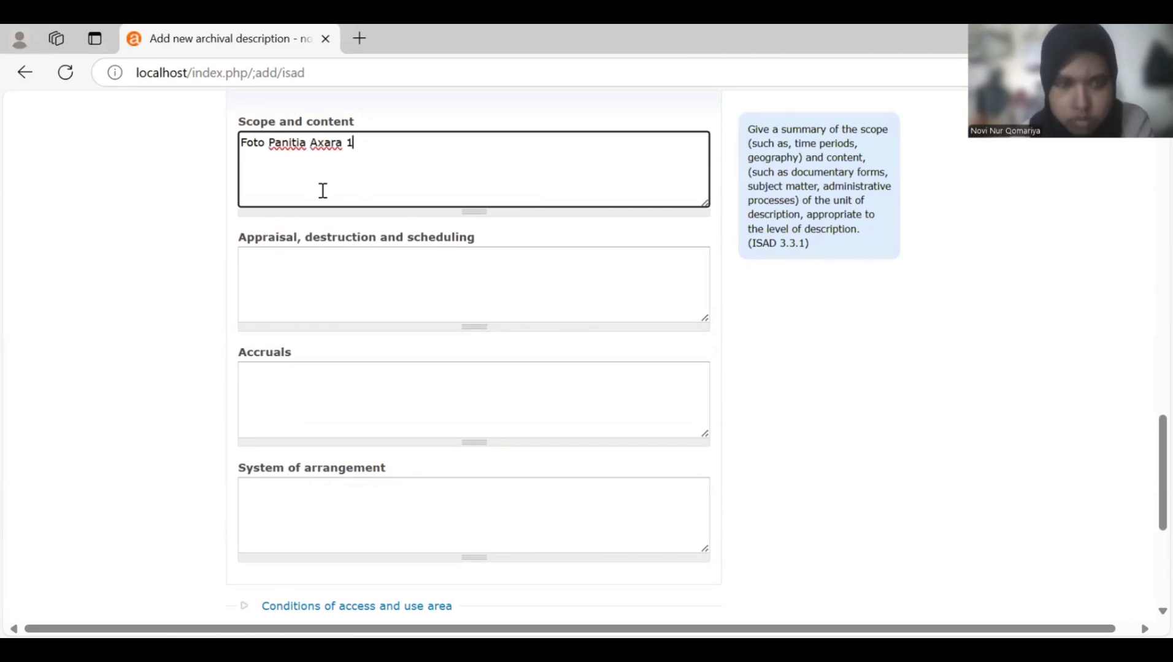
pyautogui.write('000 Dosi')
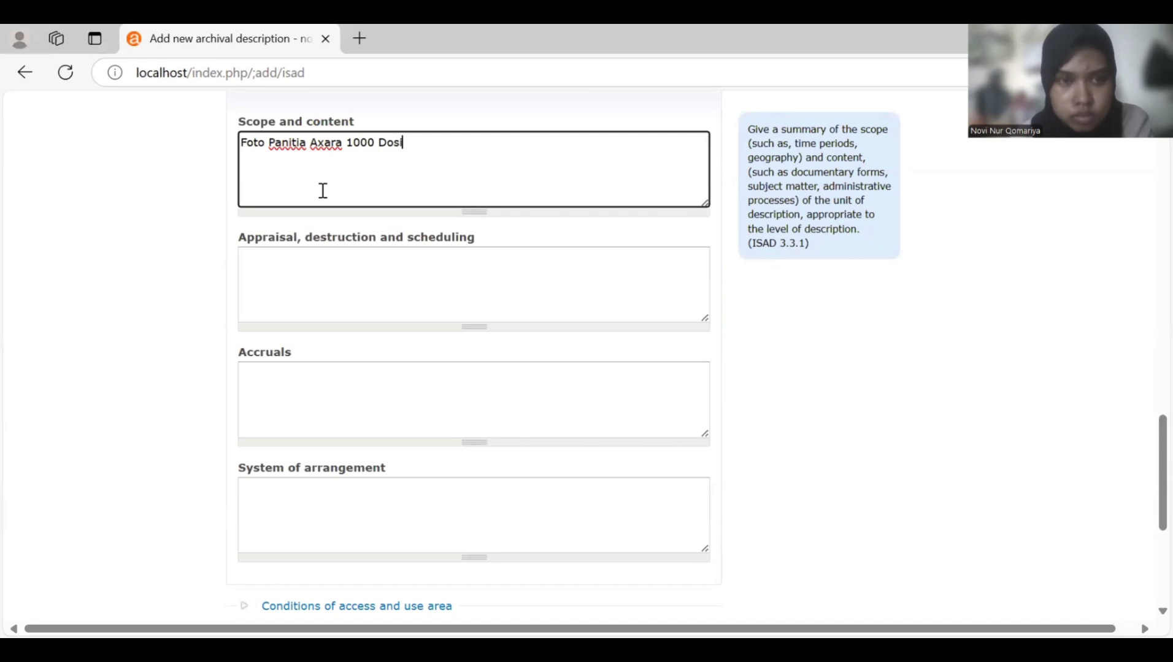
pyautogui.write('s ')
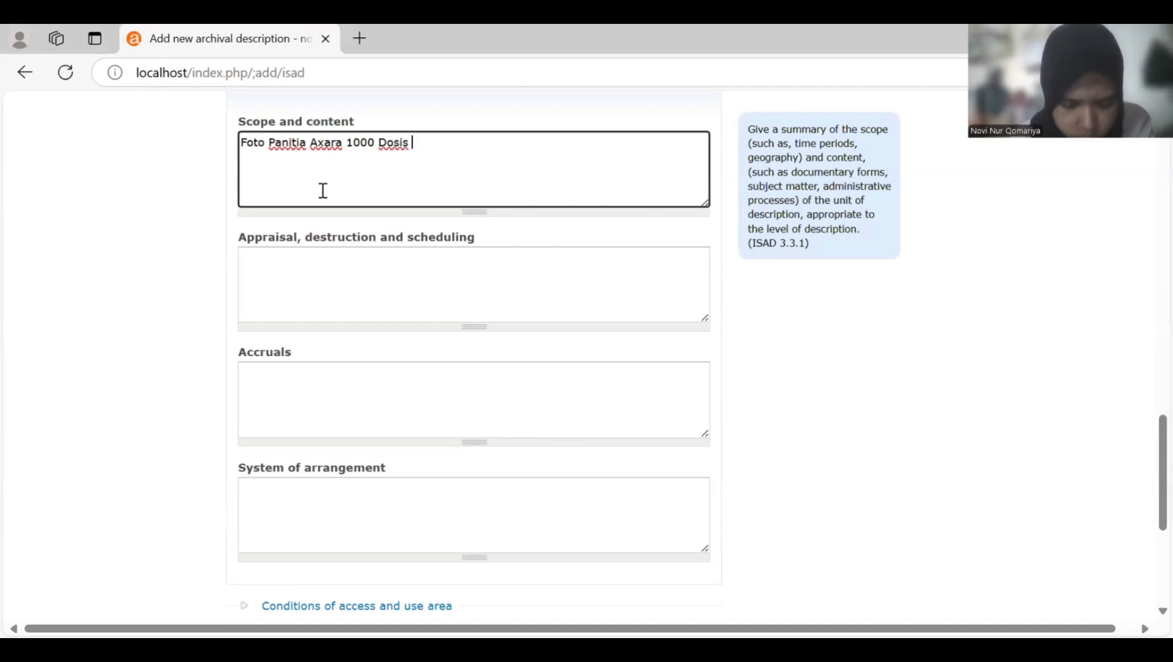
pyautogui.write('Vaksi')
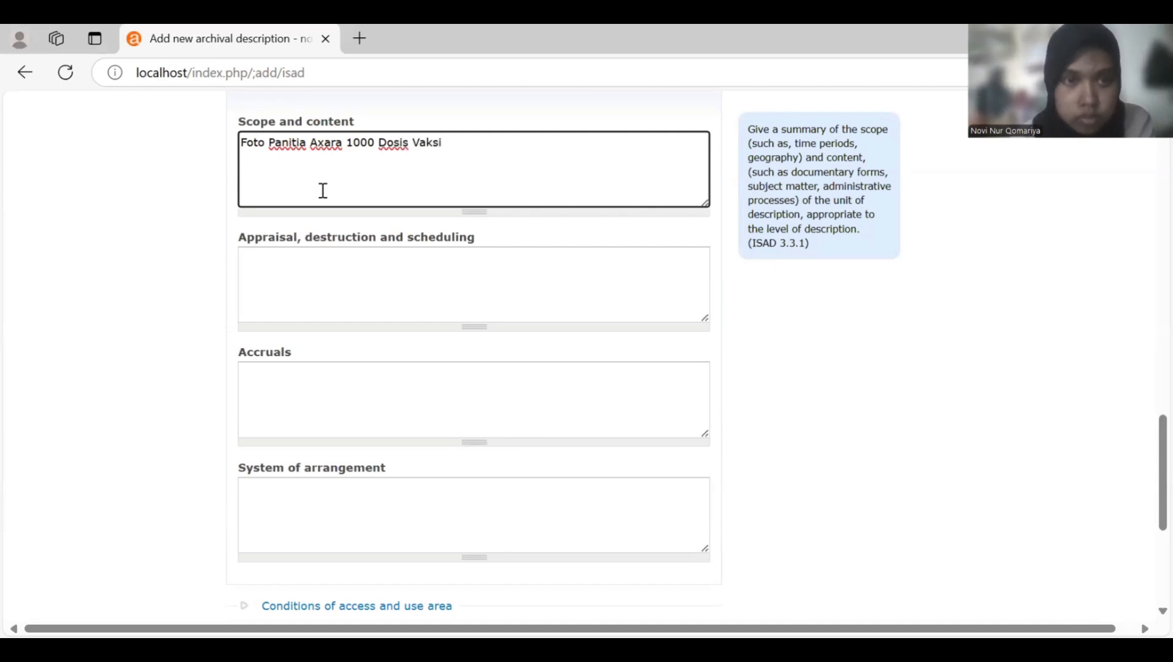
pyautogui.write('n Booster')
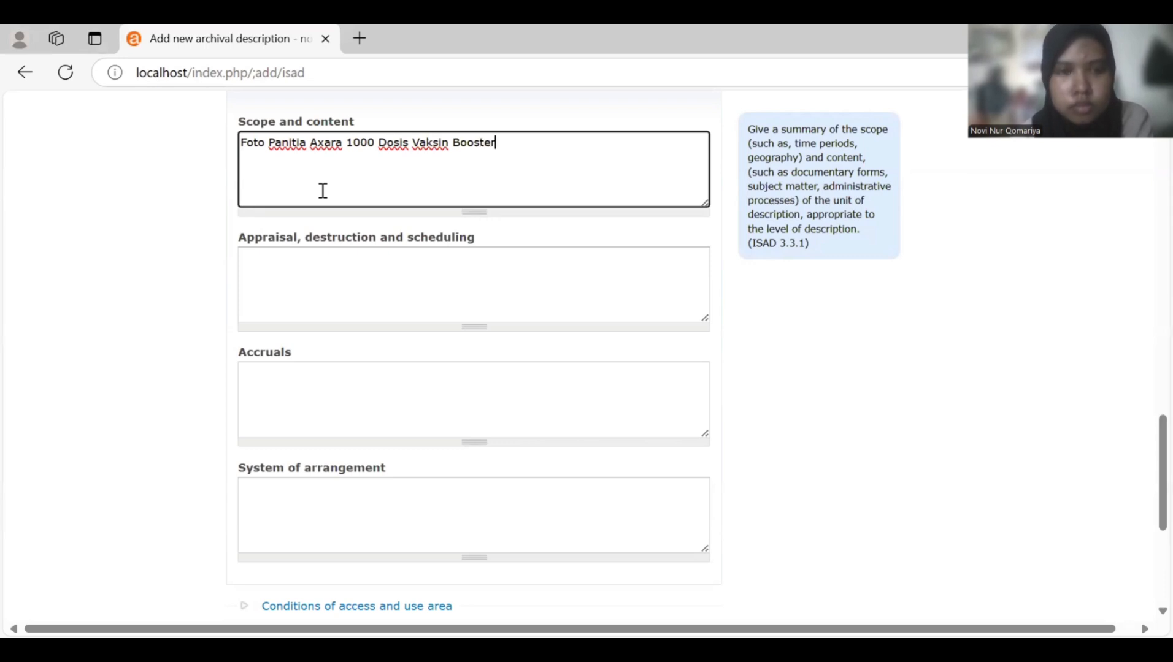
pyautogui.write(' Be')
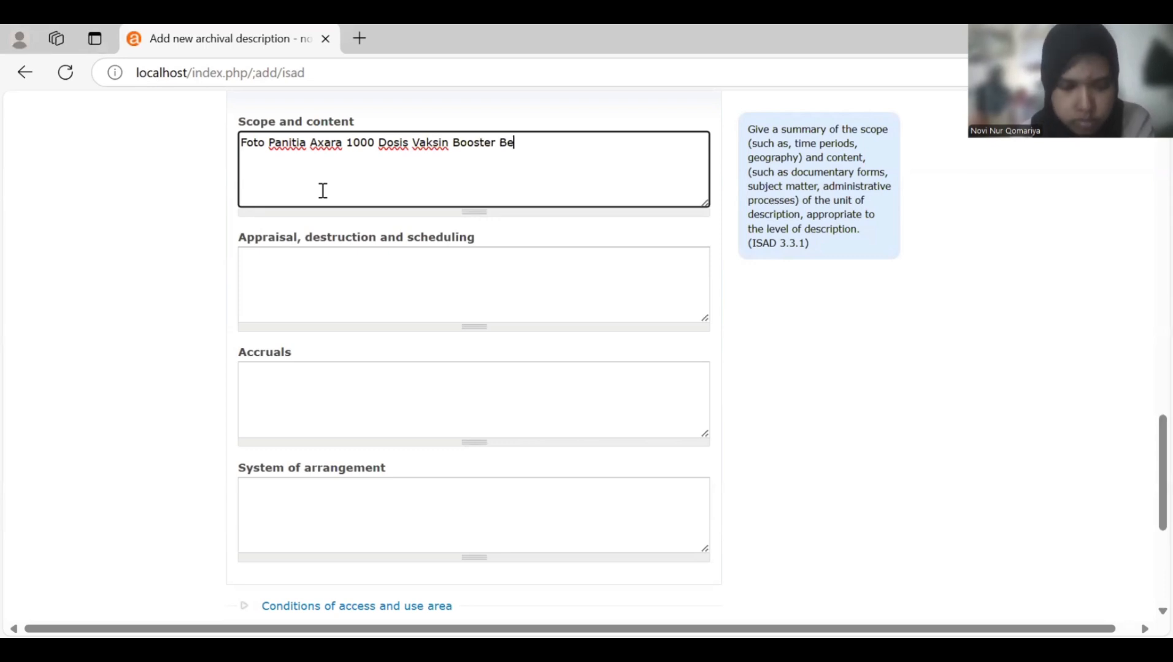
pyautogui.write('rsama')
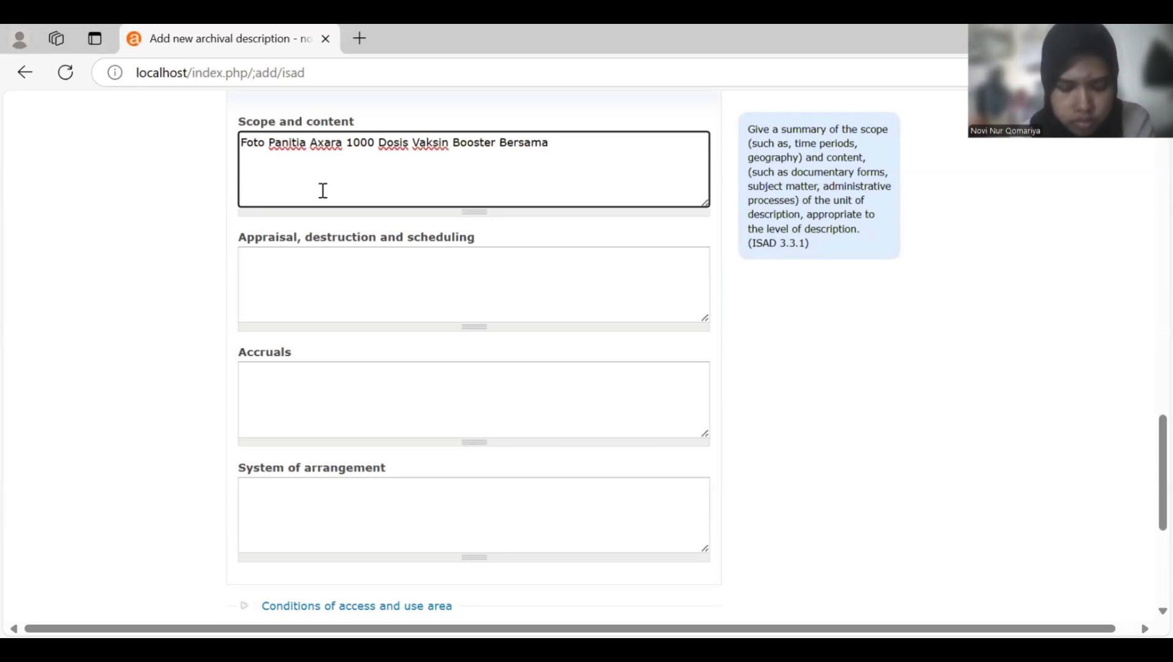
pyautogui.write(' Keplo')
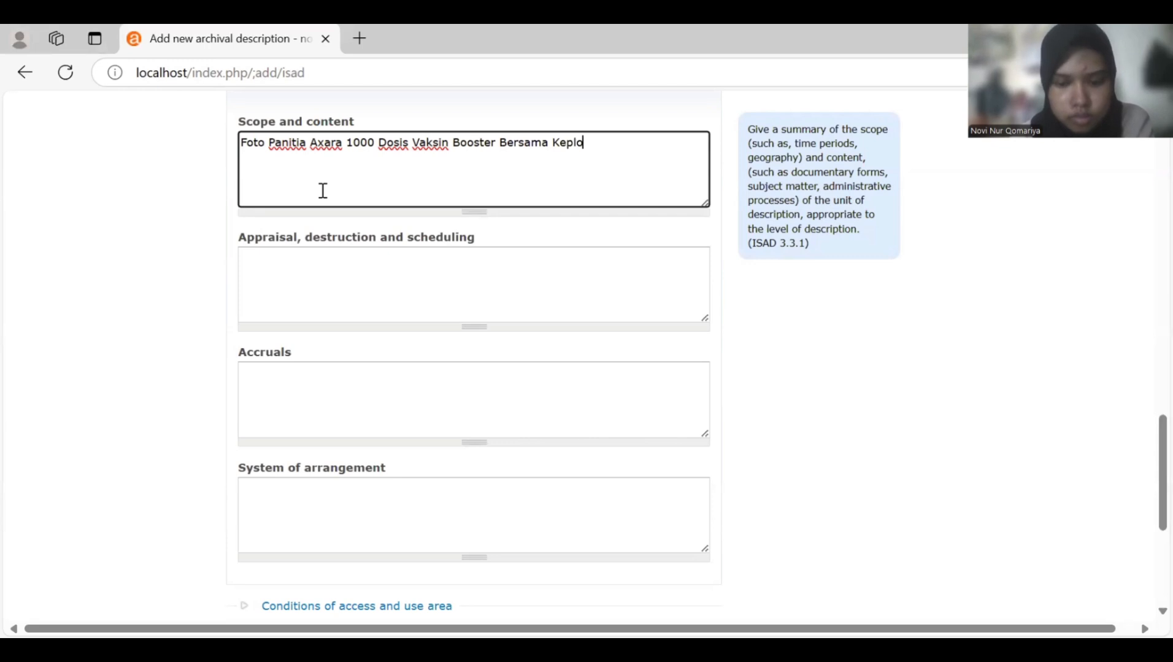
pyautogui.write('i')
pyautogui.press('BackSpace')
pyautogui.press('BackSpace')
pyautogui.press('BackSpace')
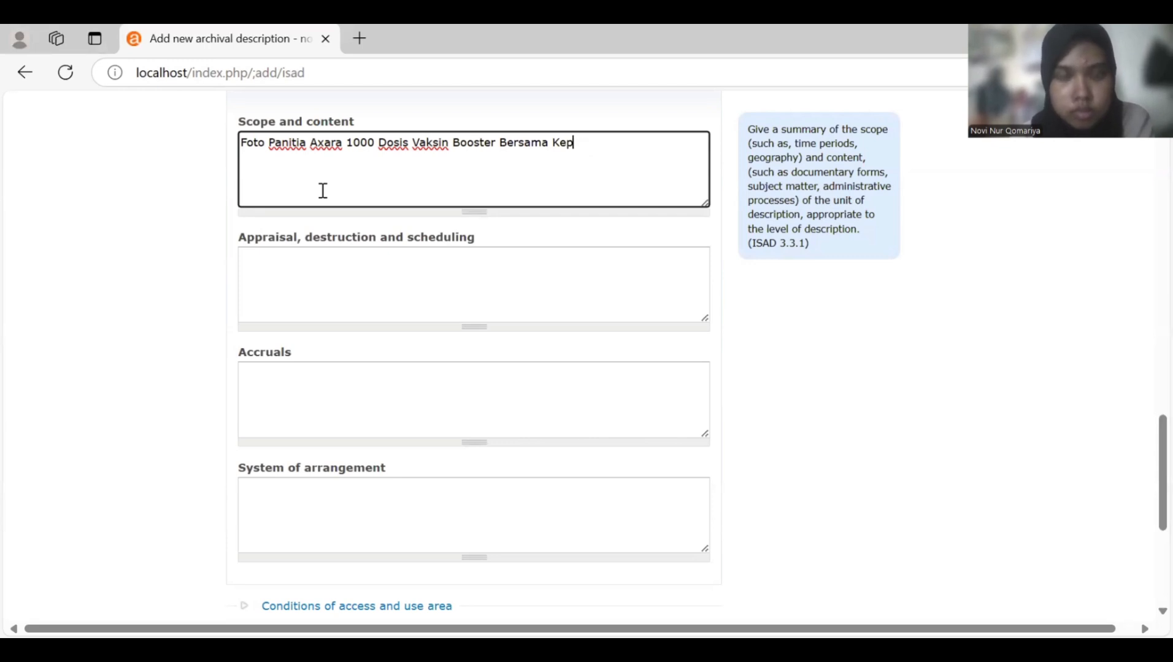
pyautogui.write('olisian ')
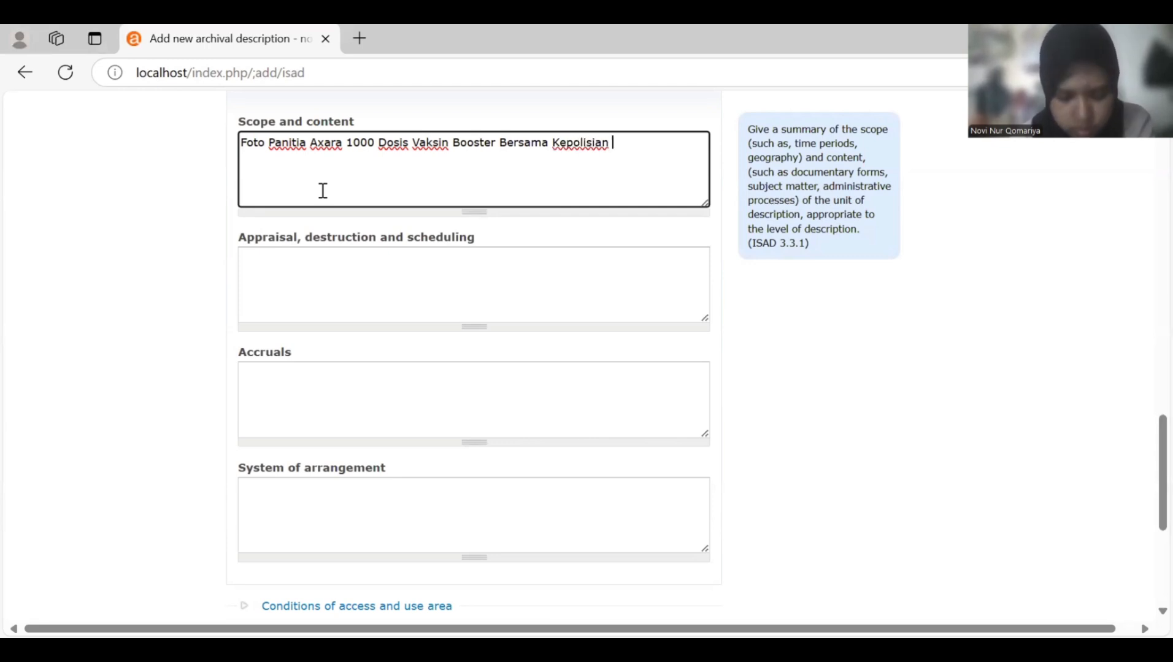
pyautogui.write('Da')
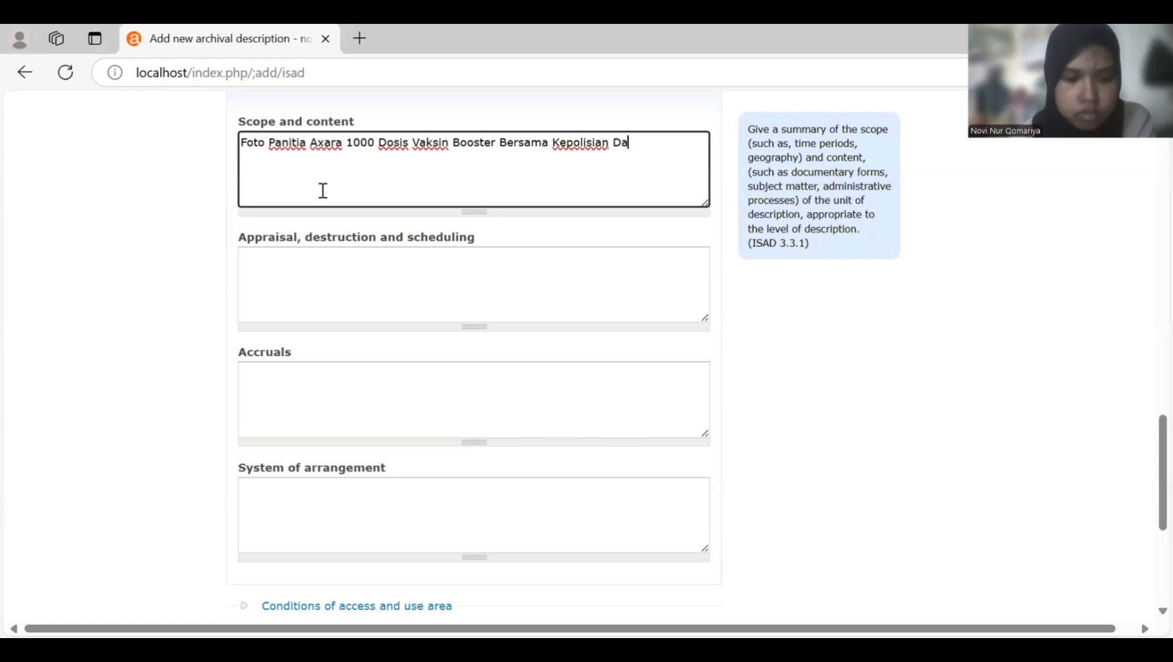
pyautogui.write('era')
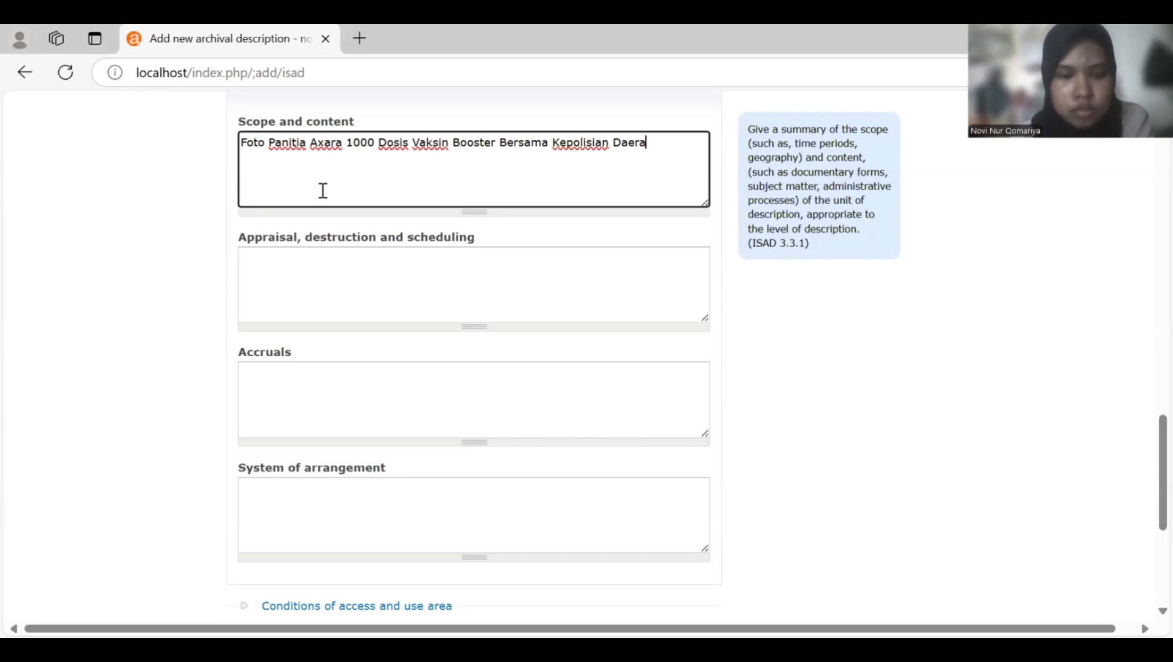
pyautogui.write('h Surab')
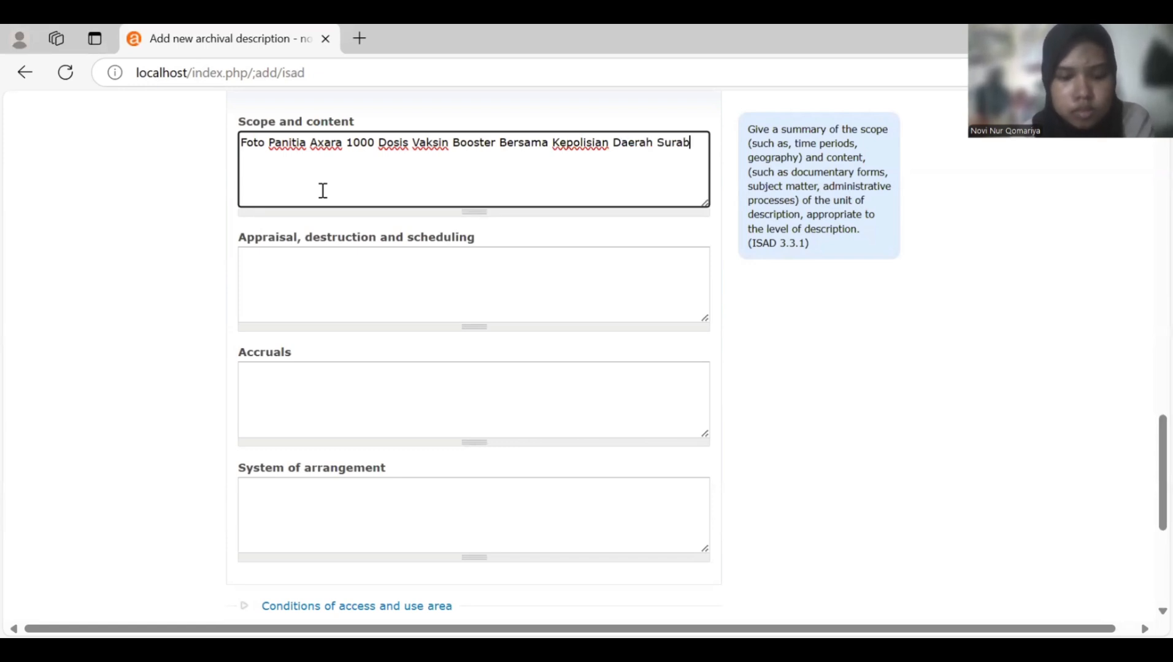
pyautogui.write('aya pada')
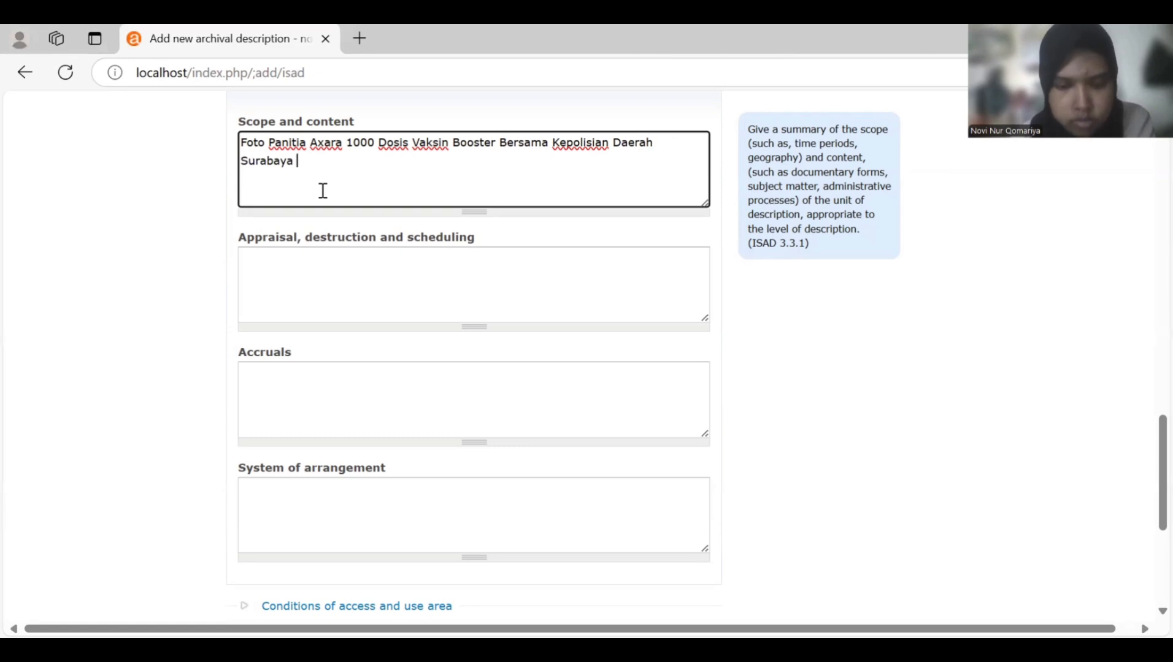
pyautogui.press('BackSpace')
pyautogui.press('BackSpace')
pyautogui.press('BackSpace')
pyautogui.press('BackSpace')
pyautogui.press('BackSpace')
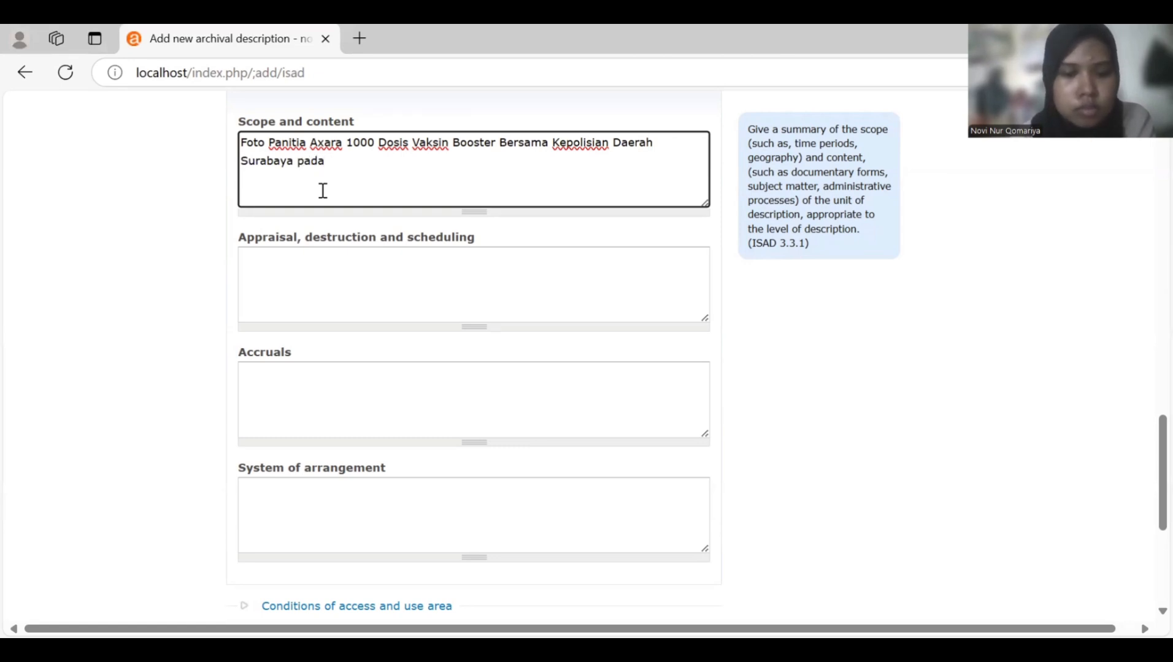
pyautogui.write('P')
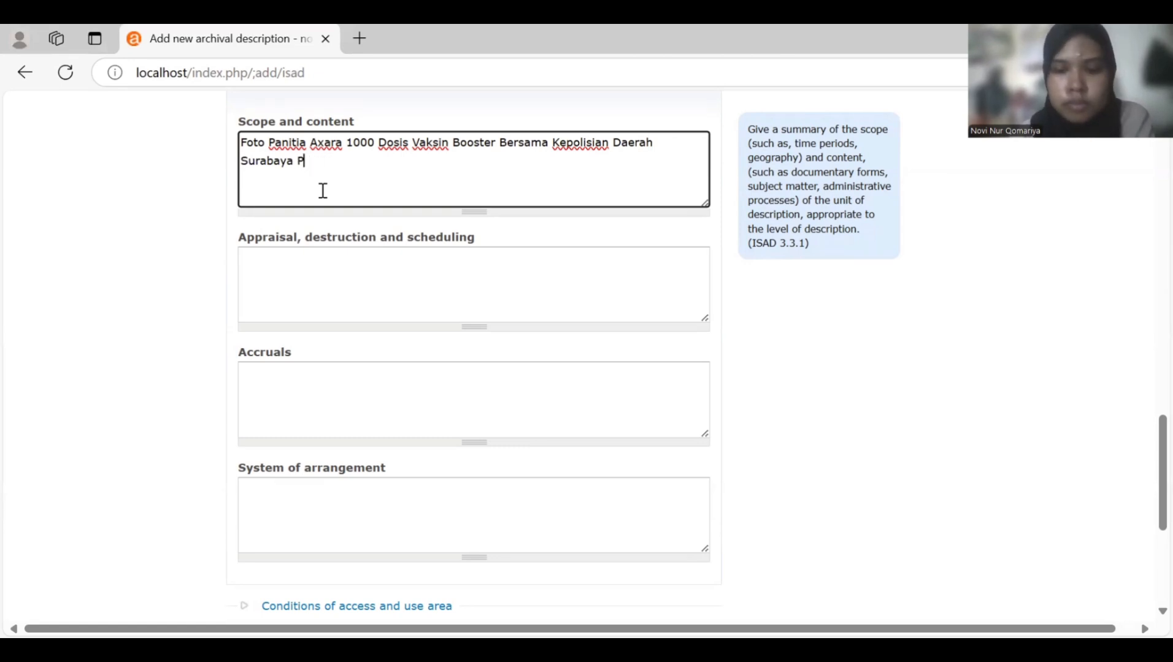
pyautogui.write('ada Tahun 2022')
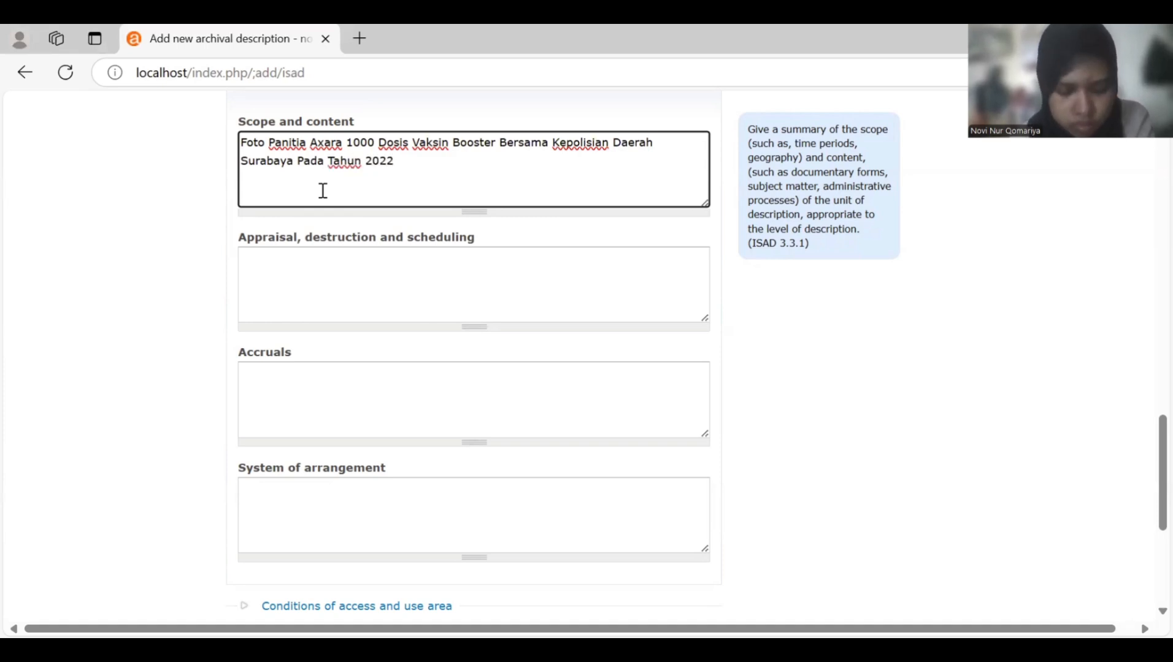
# - In Description control, add Indonesian as the description's language
pyautogui.scroll(-3, 362, 262)
pyautogui.scroll(-3, 362, 263)
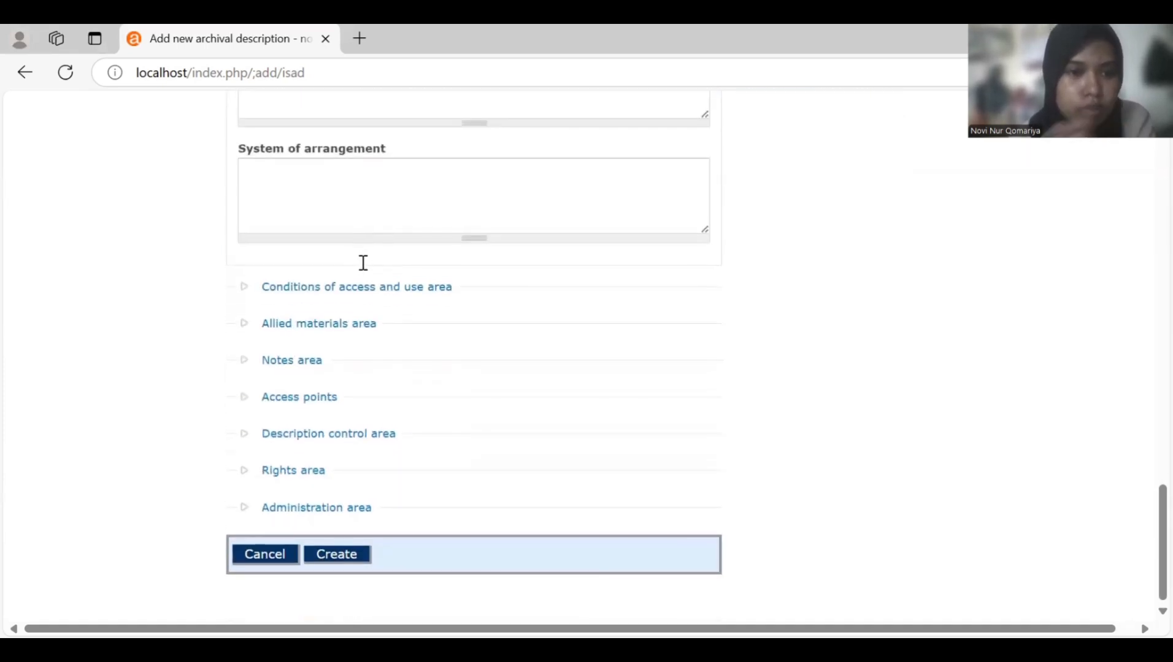
pyautogui.click(335, 438)
pyautogui.scroll(-6, 339, 438)
pyautogui.scroll(-5, 338, 438)
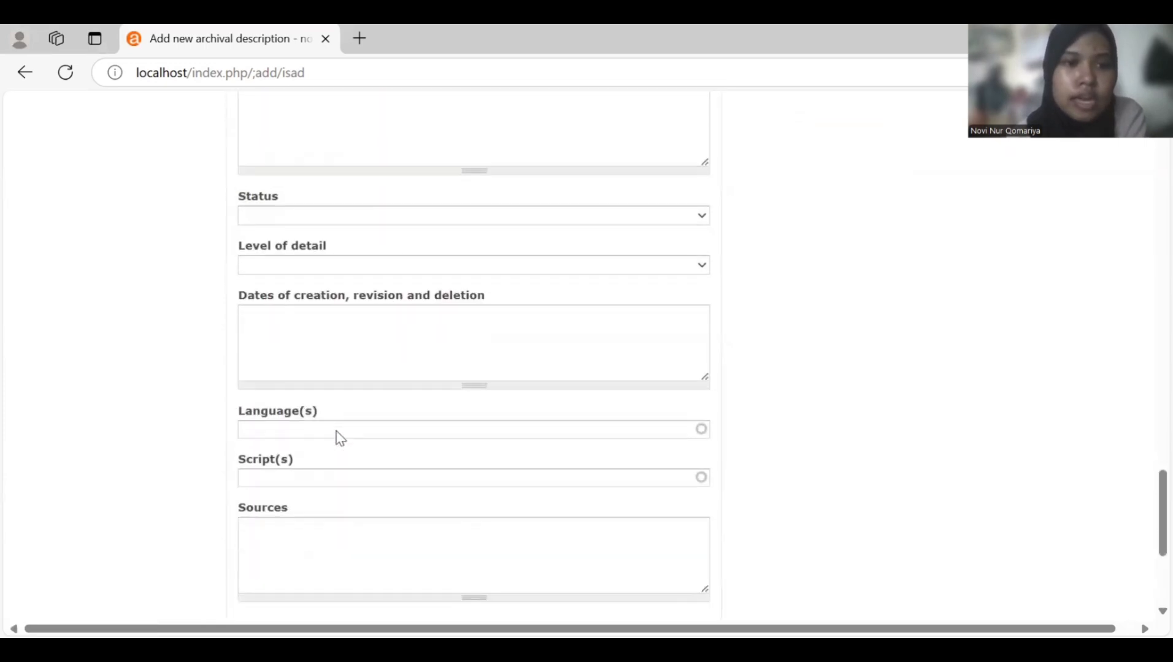
pyautogui.click(321, 289)
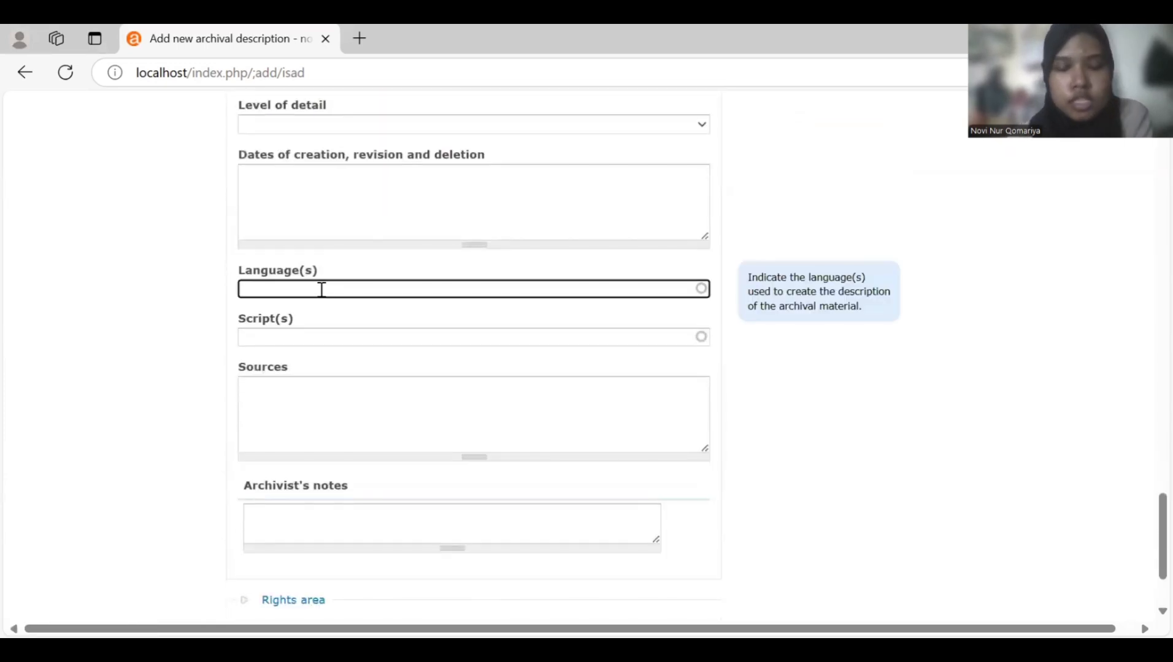
pyautogui.write('Indones')
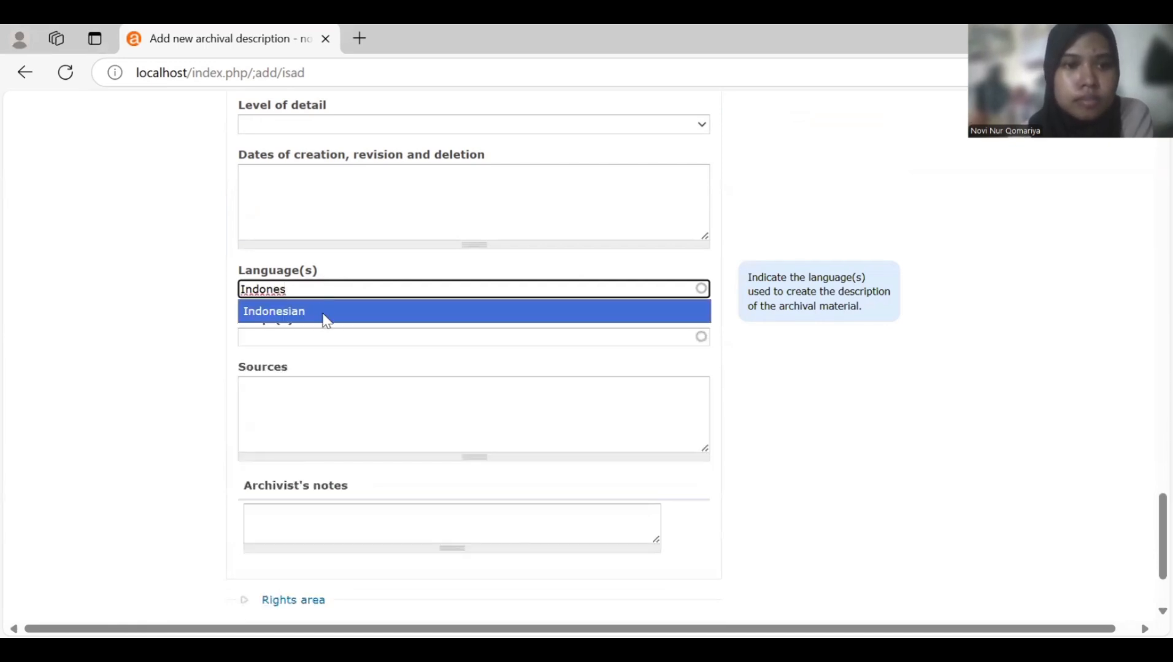
pyautogui.click(322, 316)
# - Set publication status to Published and create the AK.FC.2.2 description
pyautogui.scroll(-3, 325, 320)
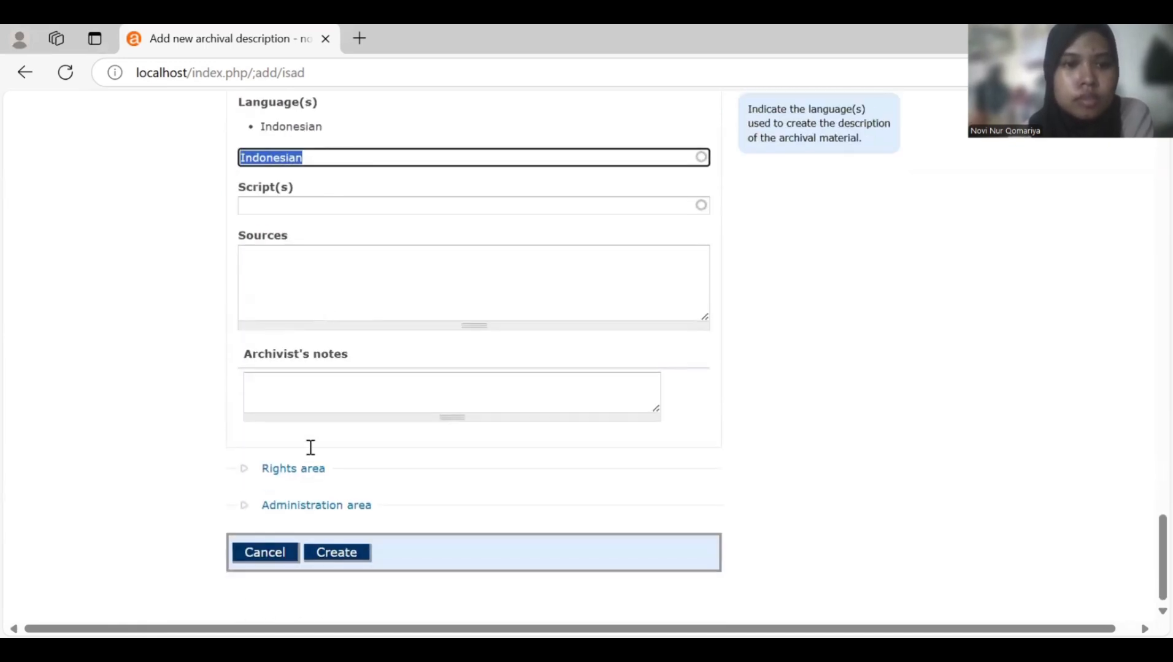
pyautogui.click(318, 518)
pyautogui.scroll(-2, 318, 518)
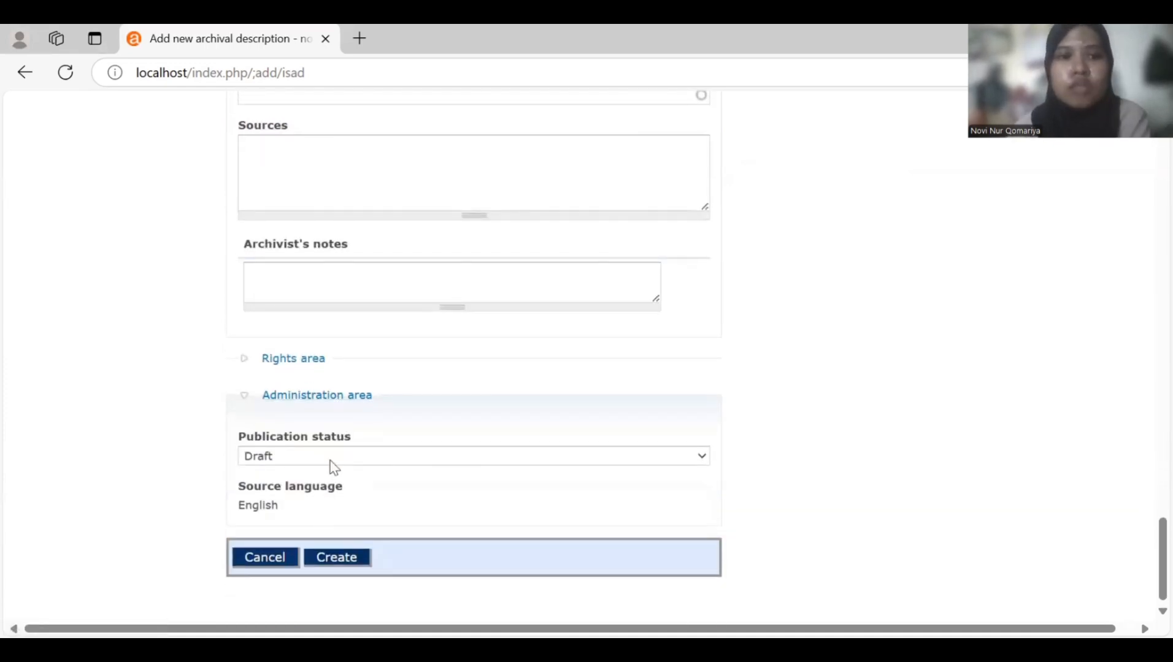
pyautogui.click(333, 457)
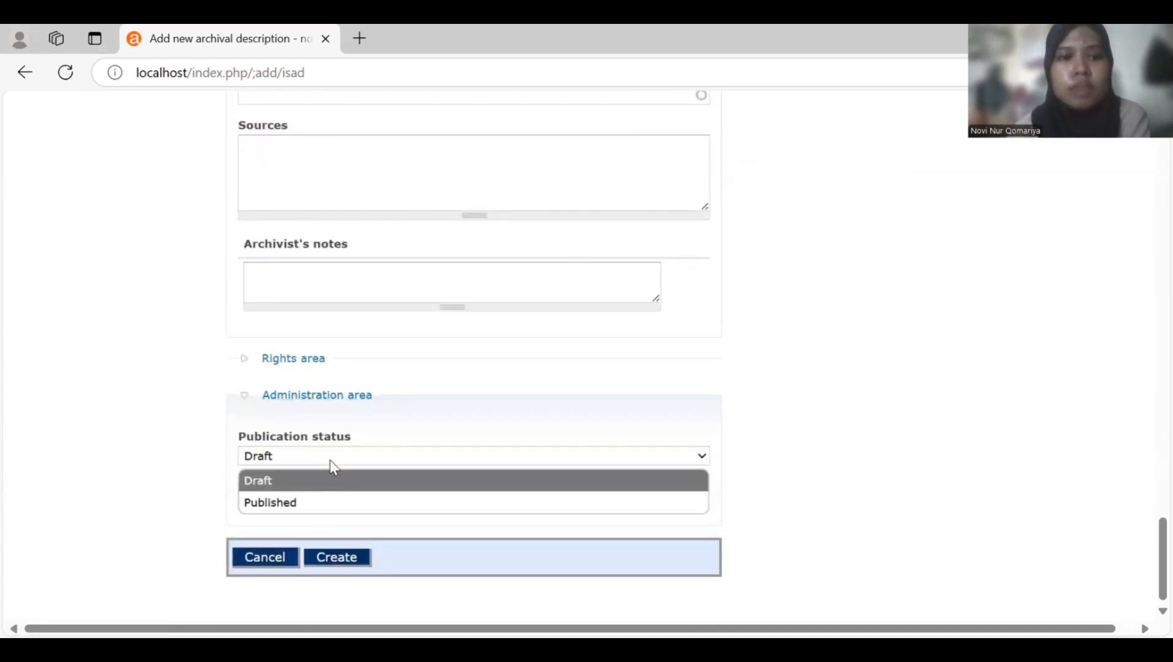
pyautogui.click(331, 503)
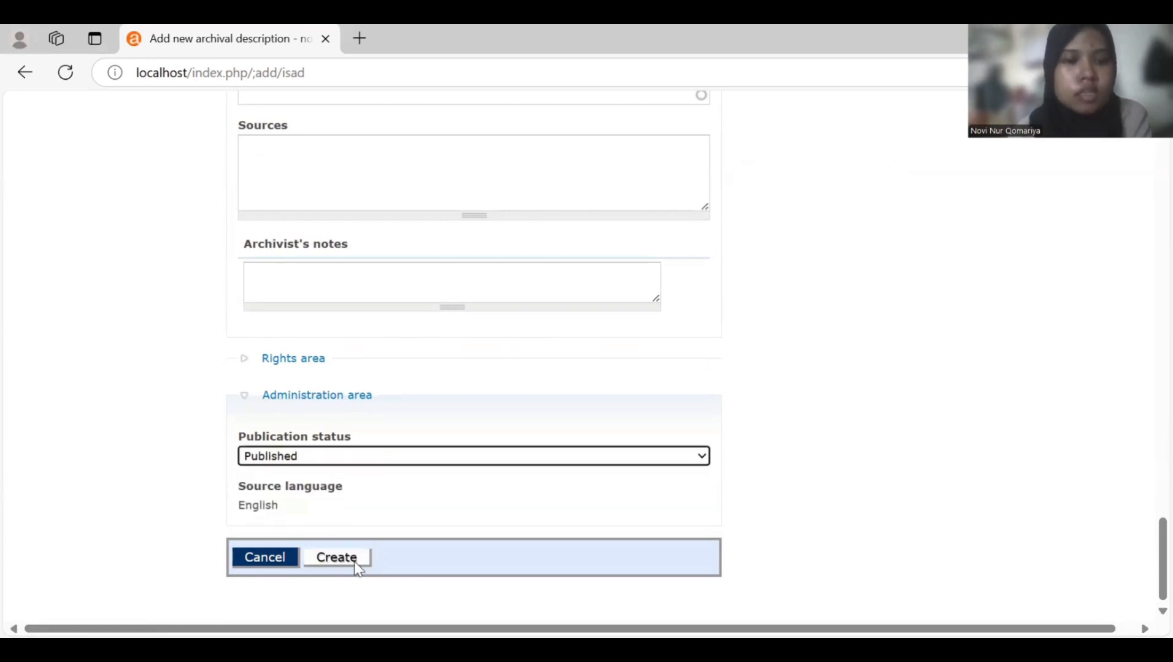
pyautogui.click(357, 569)
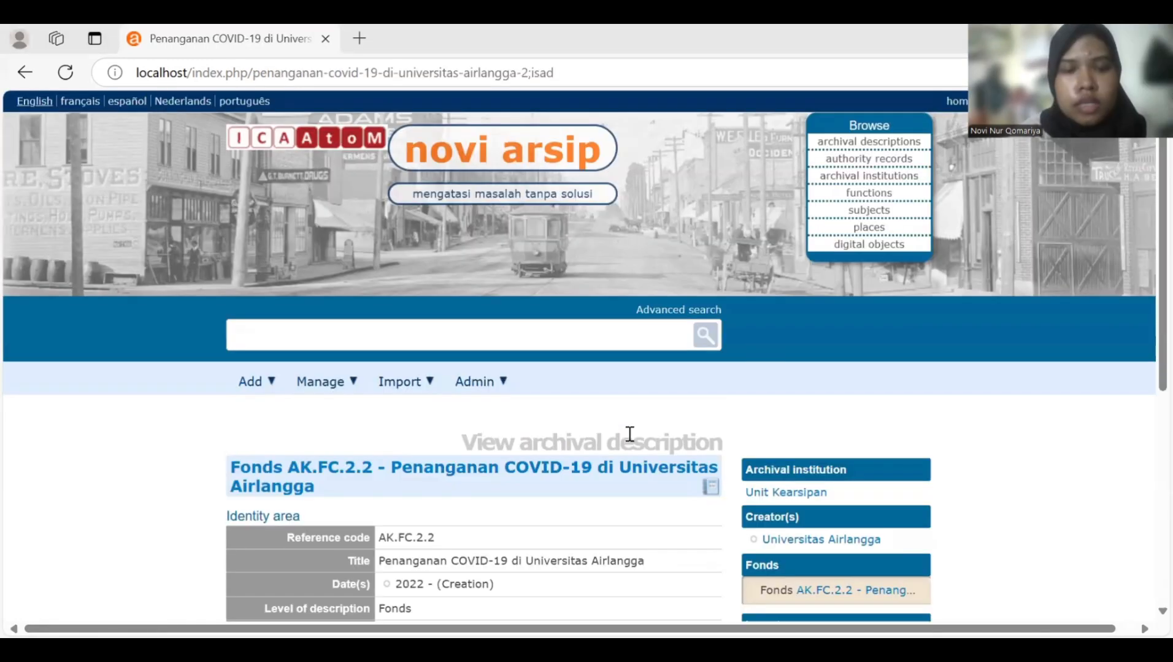
pyautogui.scroll(-1, 629, 434)
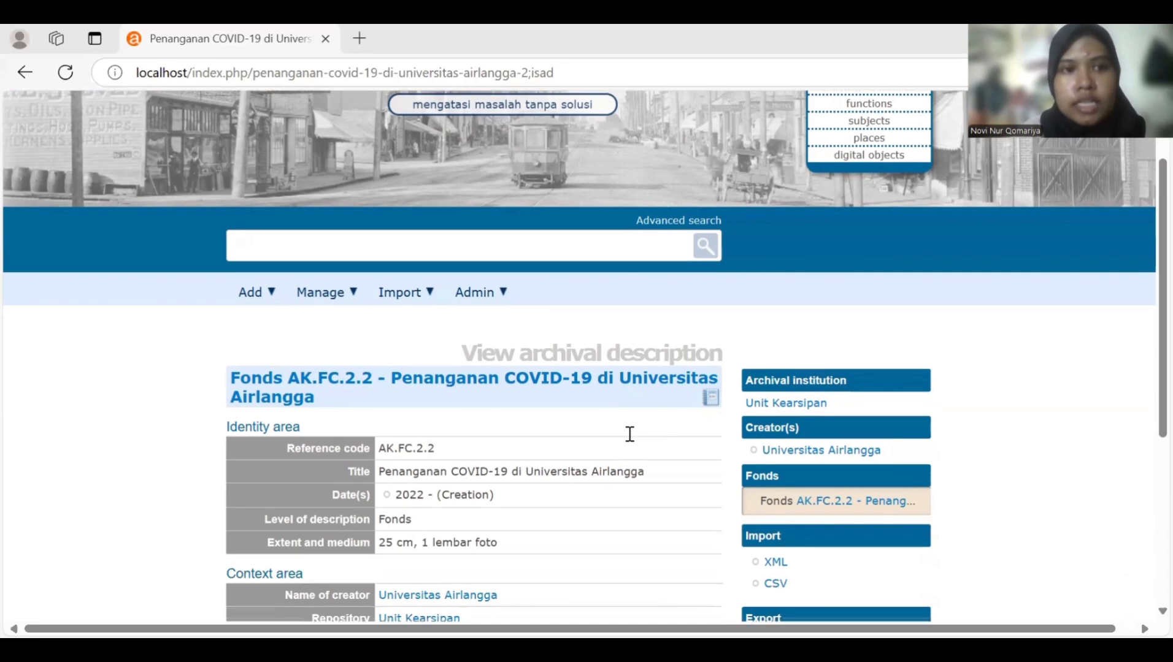
pyautogui.scroll(-3, 630, 434)
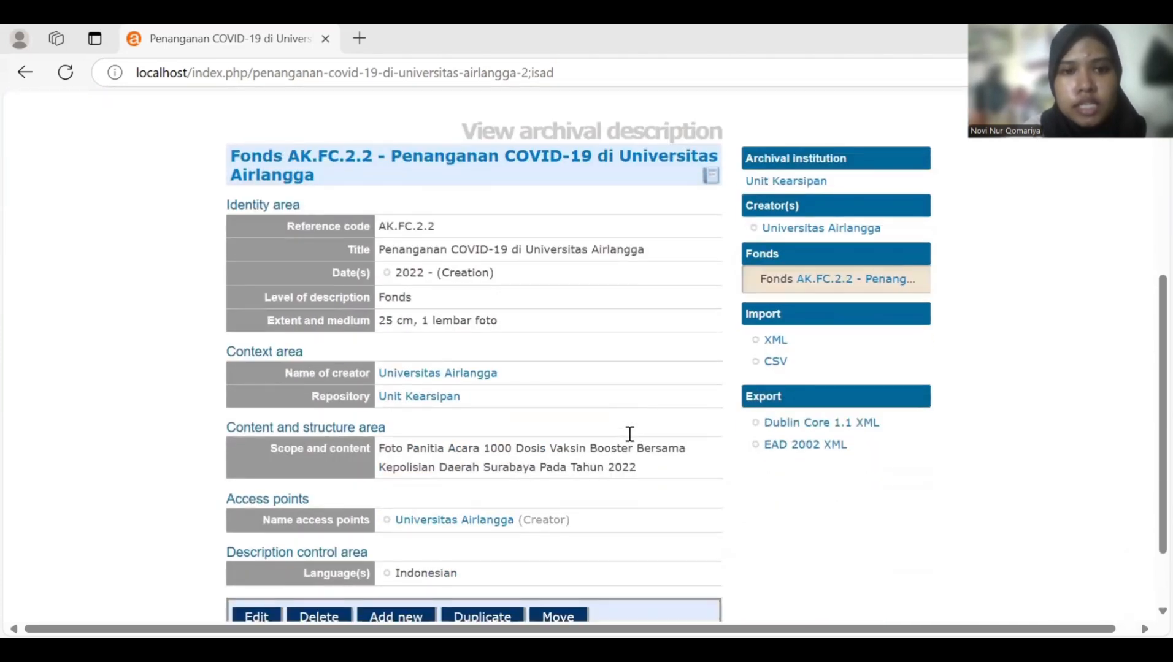
pyautogui.scroll(-1, 630, 434)
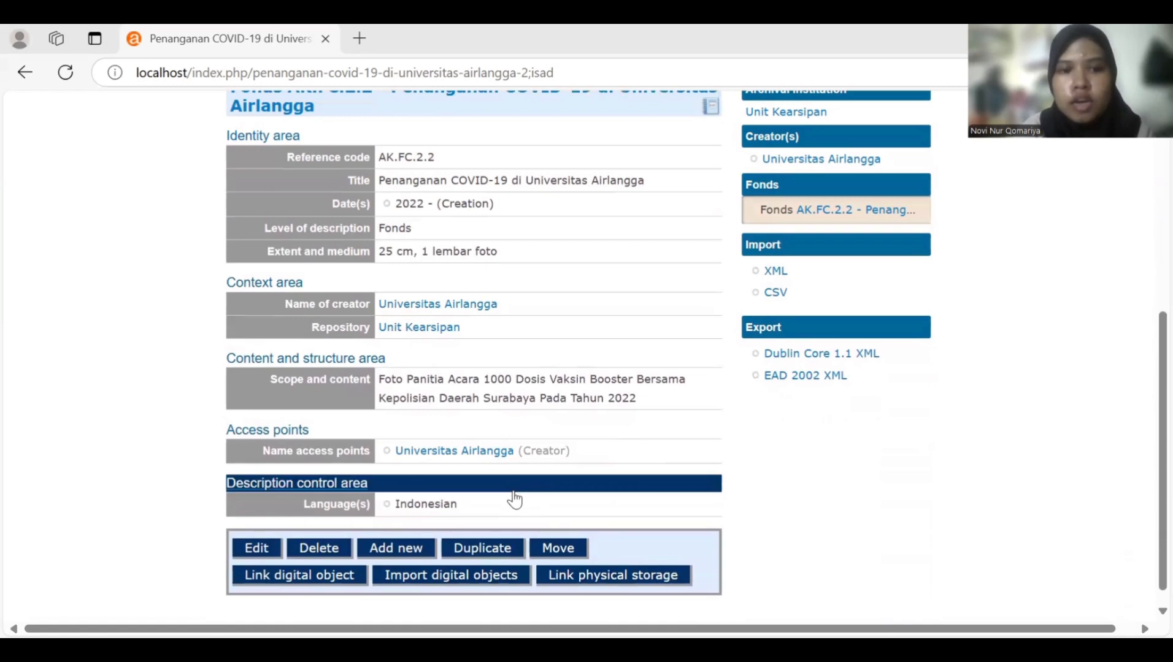
# - Choose 'WhatsApp Image 2024-12-26 at 10.23.26.jpeg' from Downloads as the fonds' digital object
pyautogui.click(330, 583)
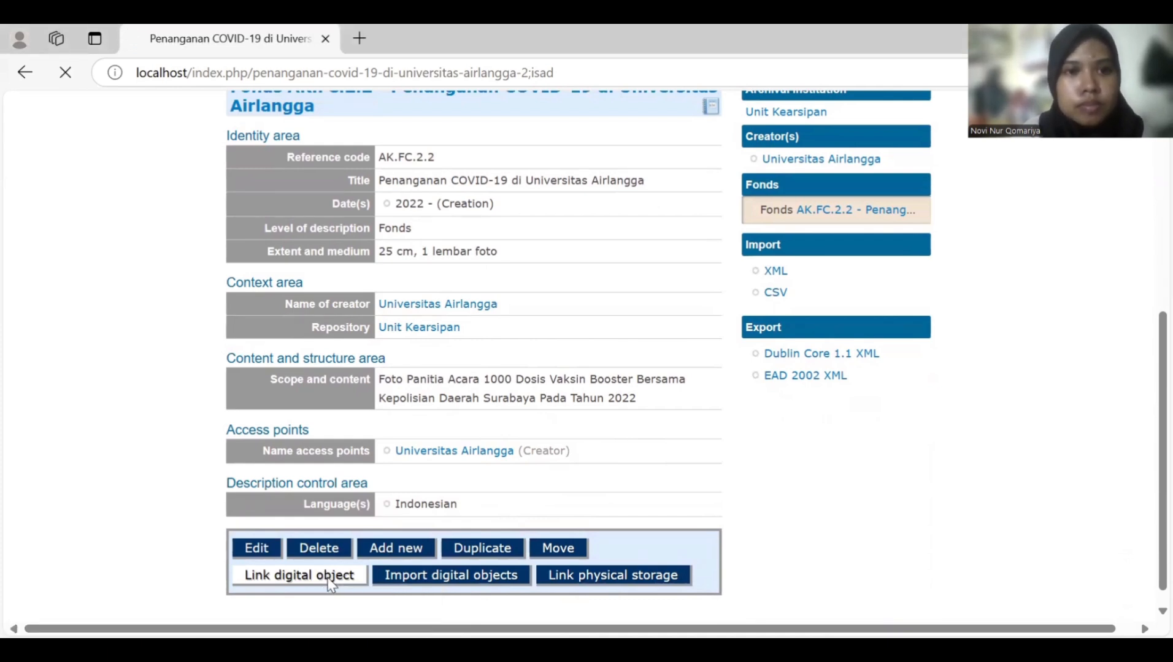
pyautogui.scroll(-2, 329, 584)
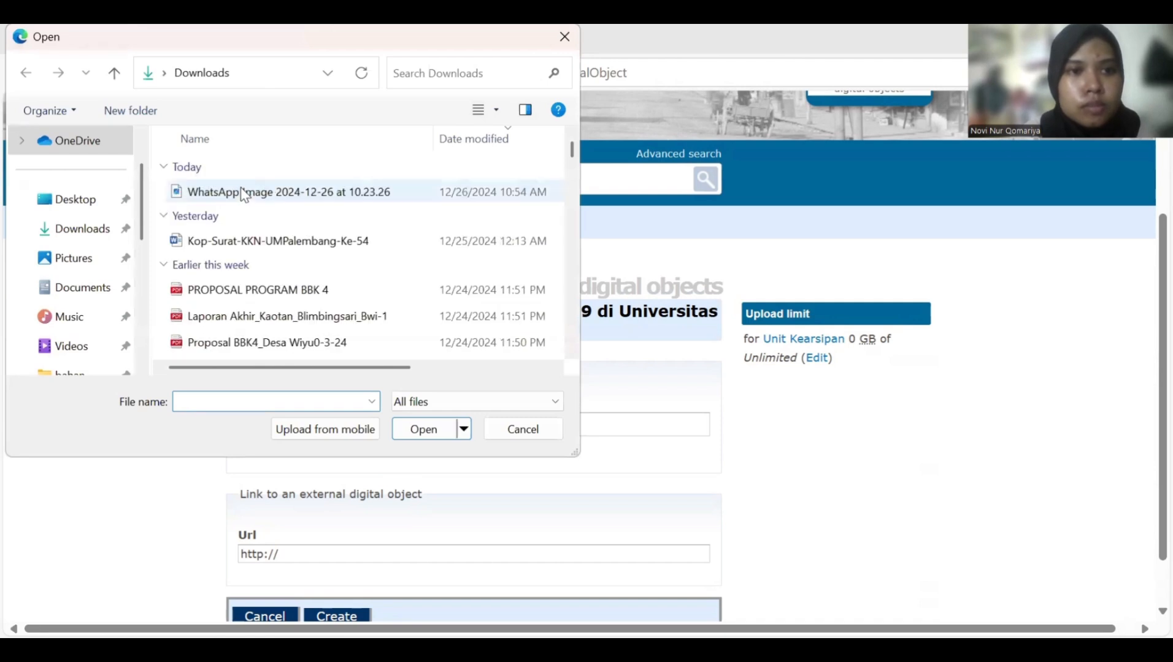
pyautogui.click(243, 192)
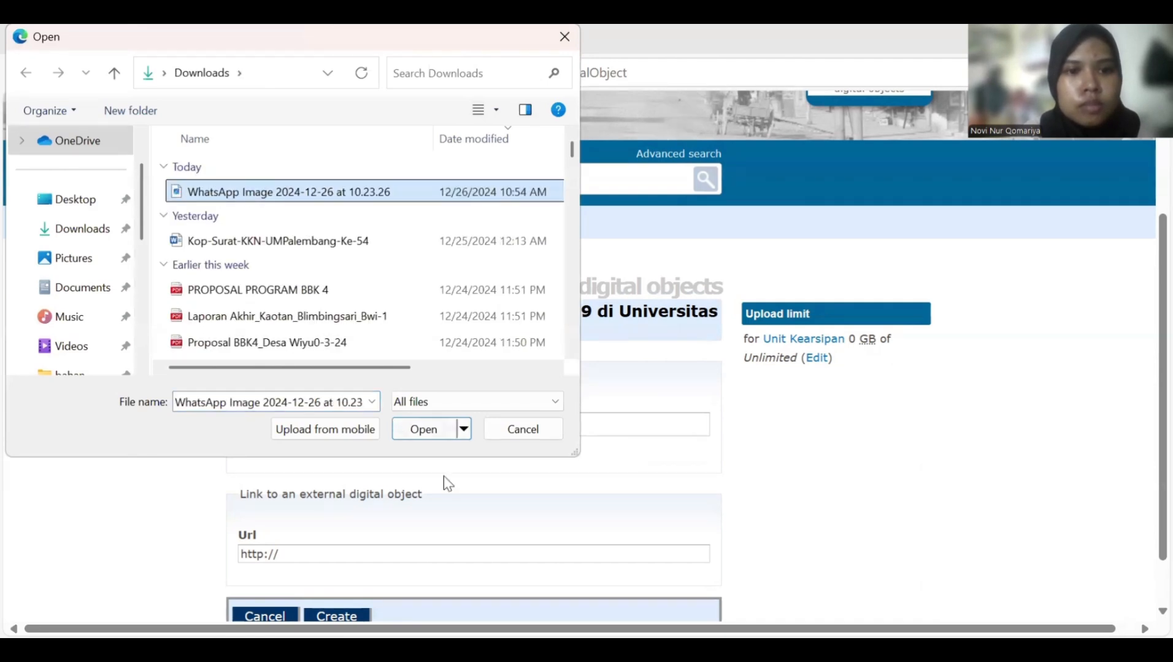
pyautogui.click(426, 434)
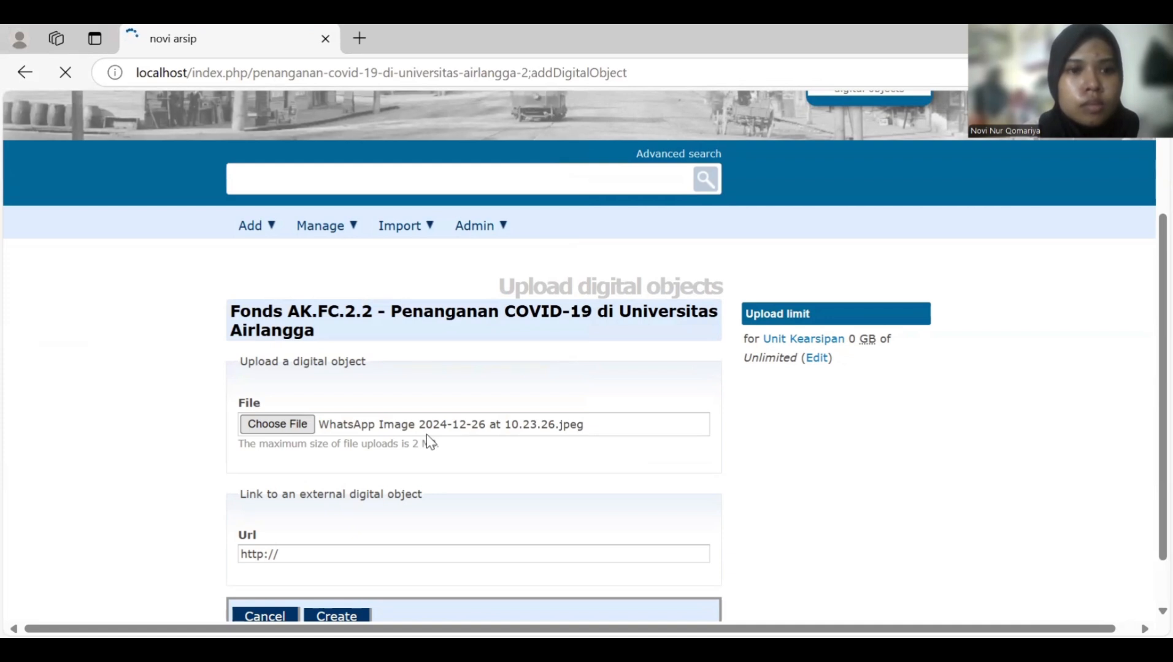
pyautogui.scroll(-1, 426, 434)
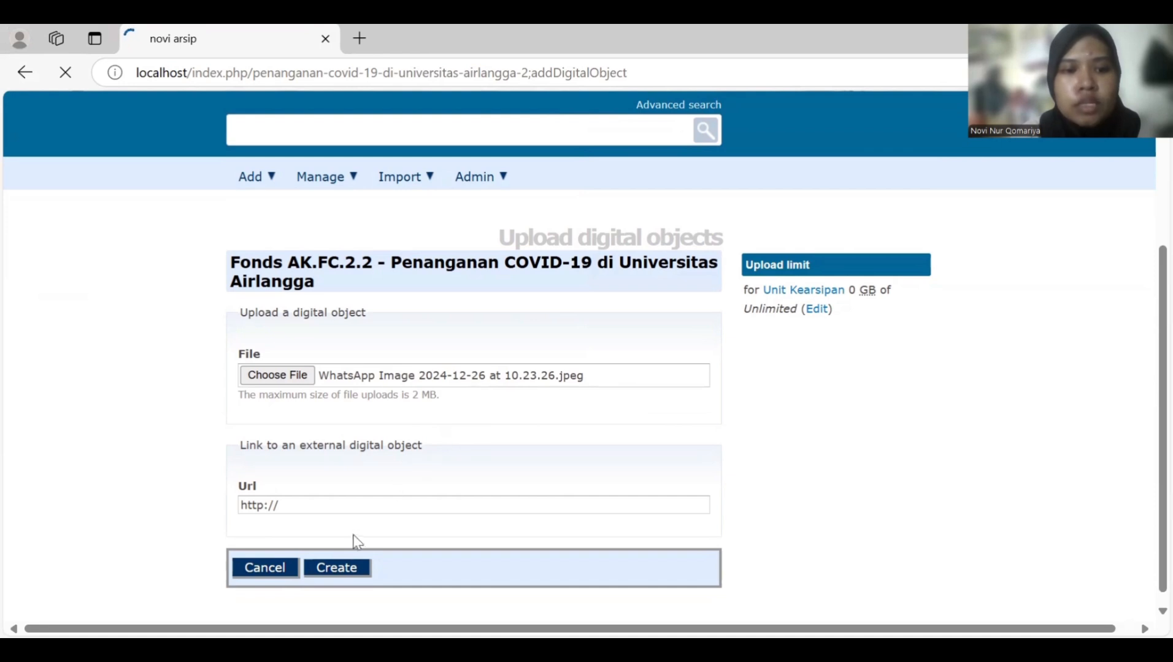
# - Upload the chosen image to fonds AK.FC.2.2 and review its view page
pyautogui.click(350, 566)
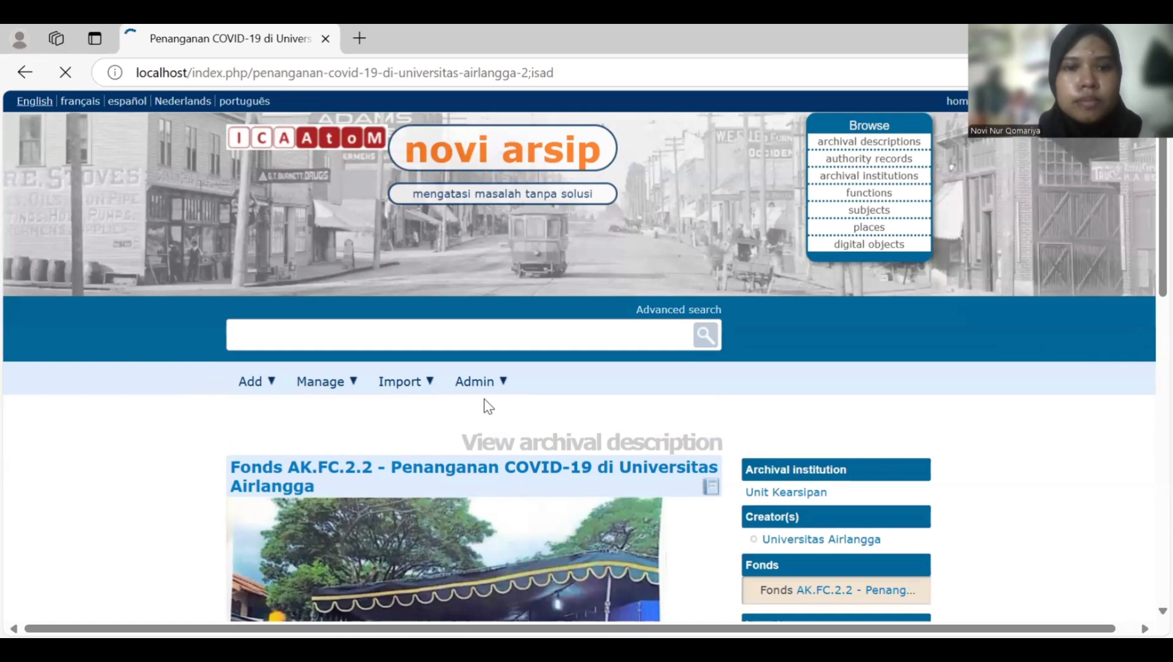
pyautogui.scroll(-3, 485, 400)
pyautogui.scroll(-1, 485, 406)
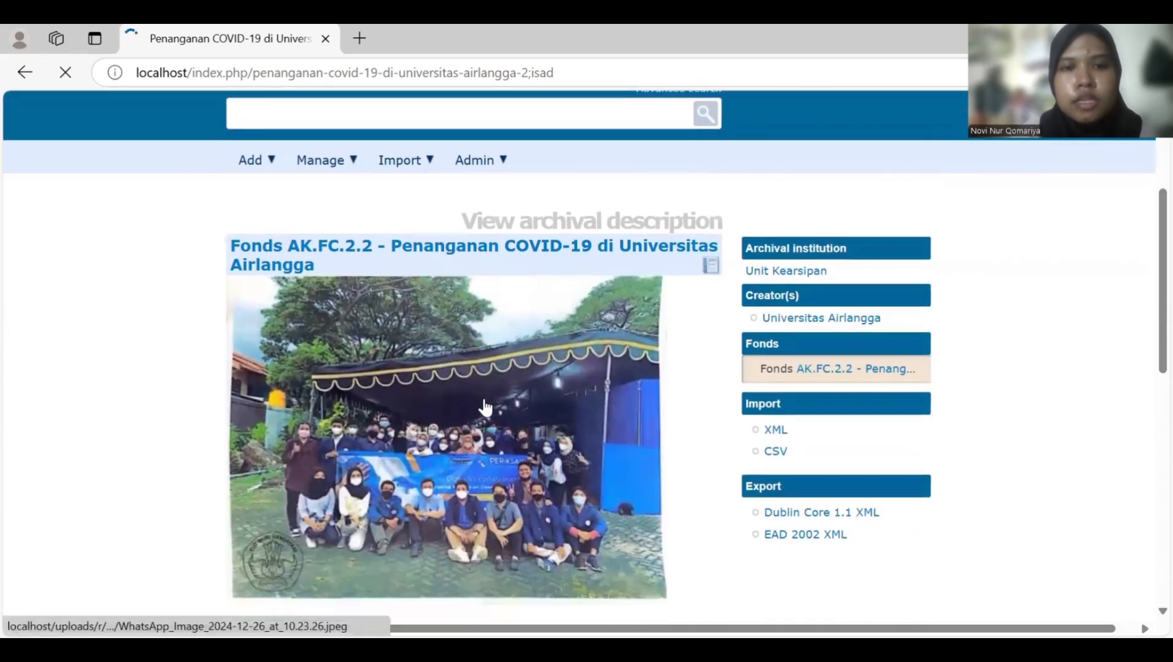
pyautogui.scroll(-2, 485, 406)
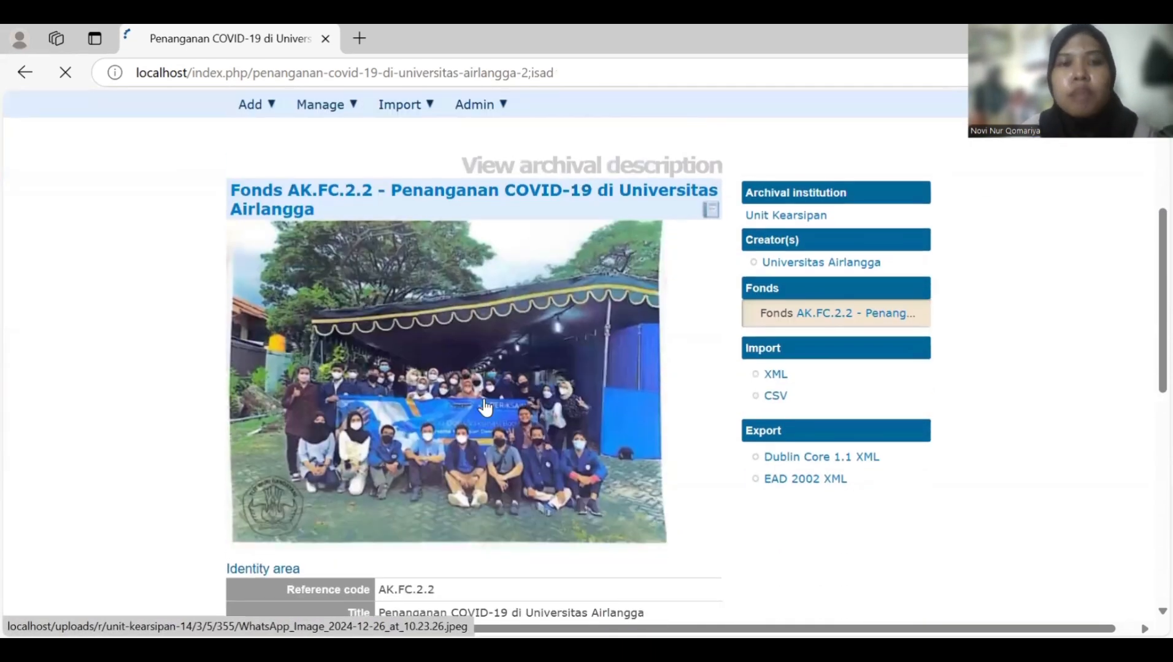
pyautogui.scroll(1, 484, 407)
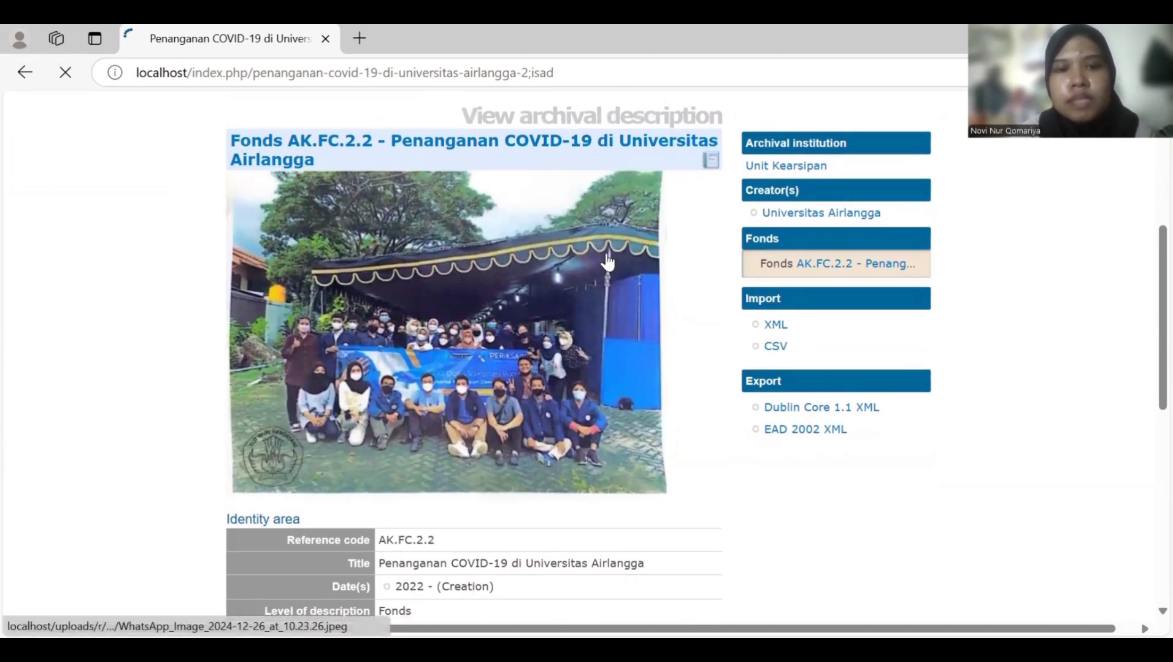
pyautogui.scroll(-2, 367, 191)
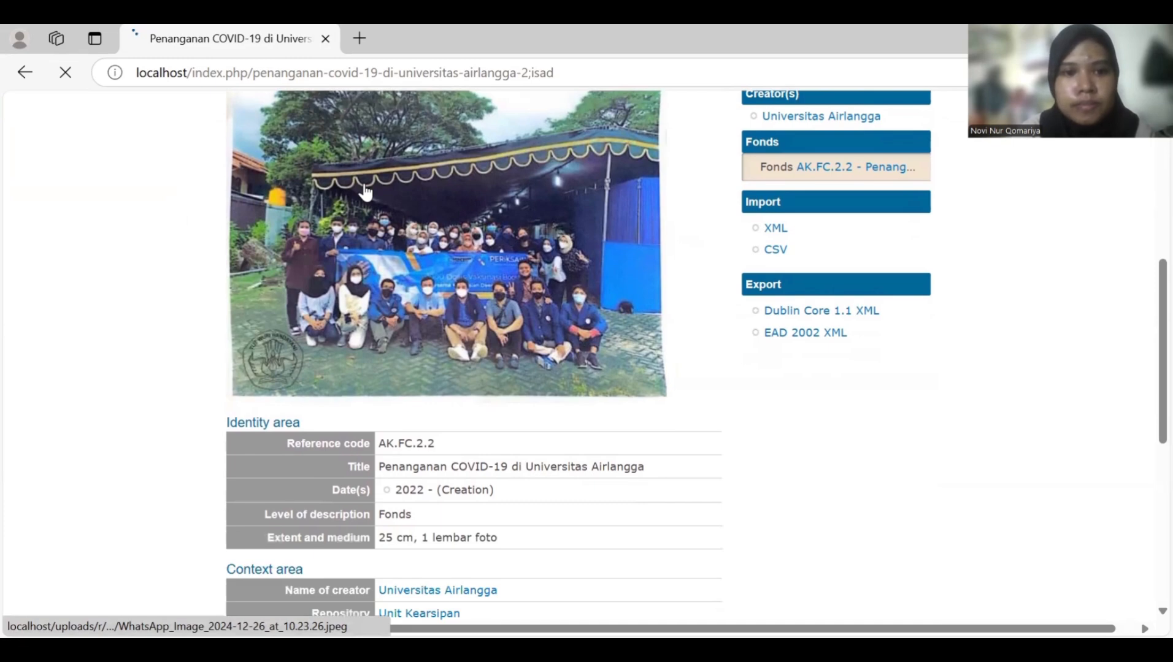
pyautogui.scroll(-5, 366, 192)
pyautogui.scroll(8, 365, 187)
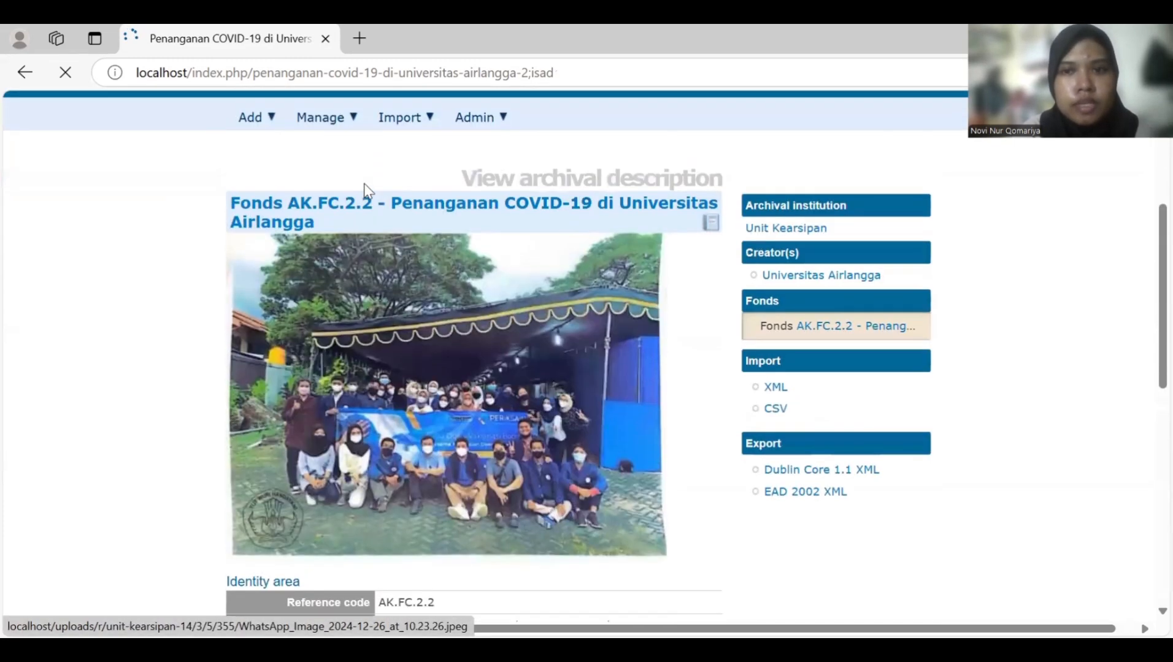
pyautogui.scroll(2, 364, 187)
pyautogui.scroll(-12, 363, 189)
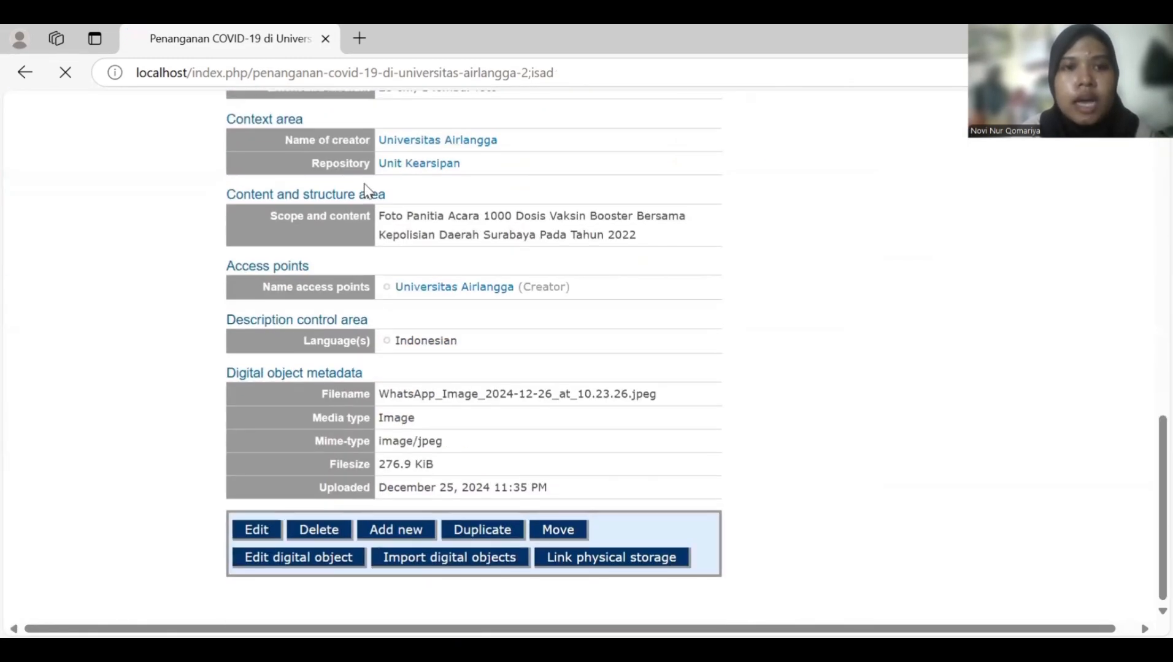
pyautogui.scroll(12, 365, 189)
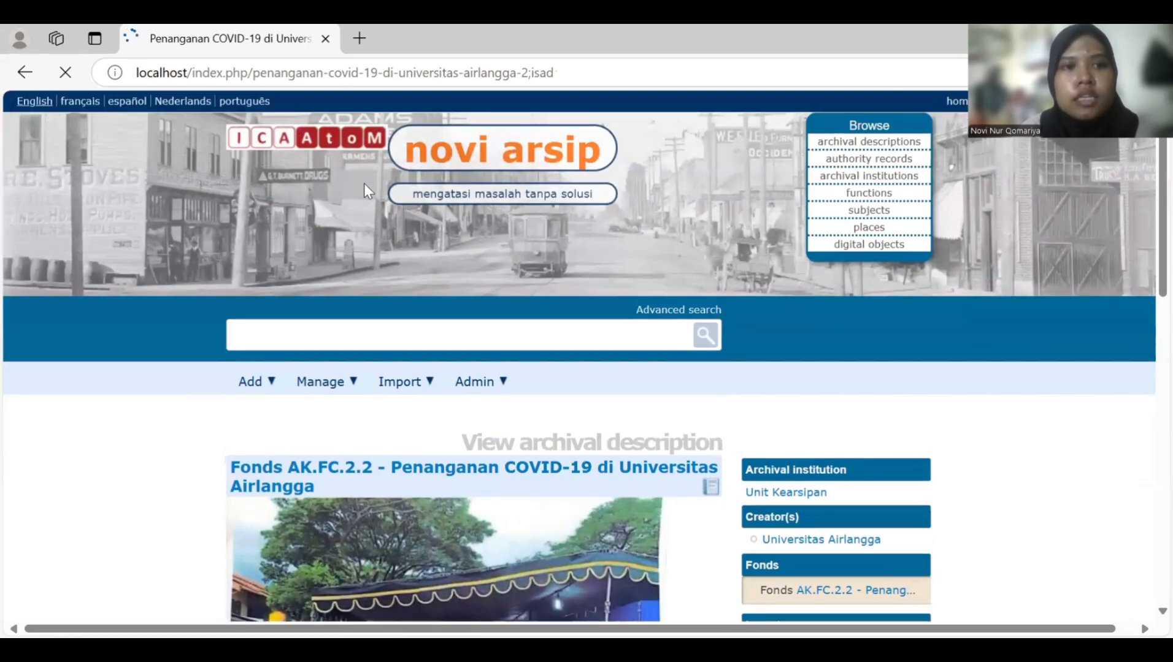
pyautogui.scroll(-2, 364, 184)
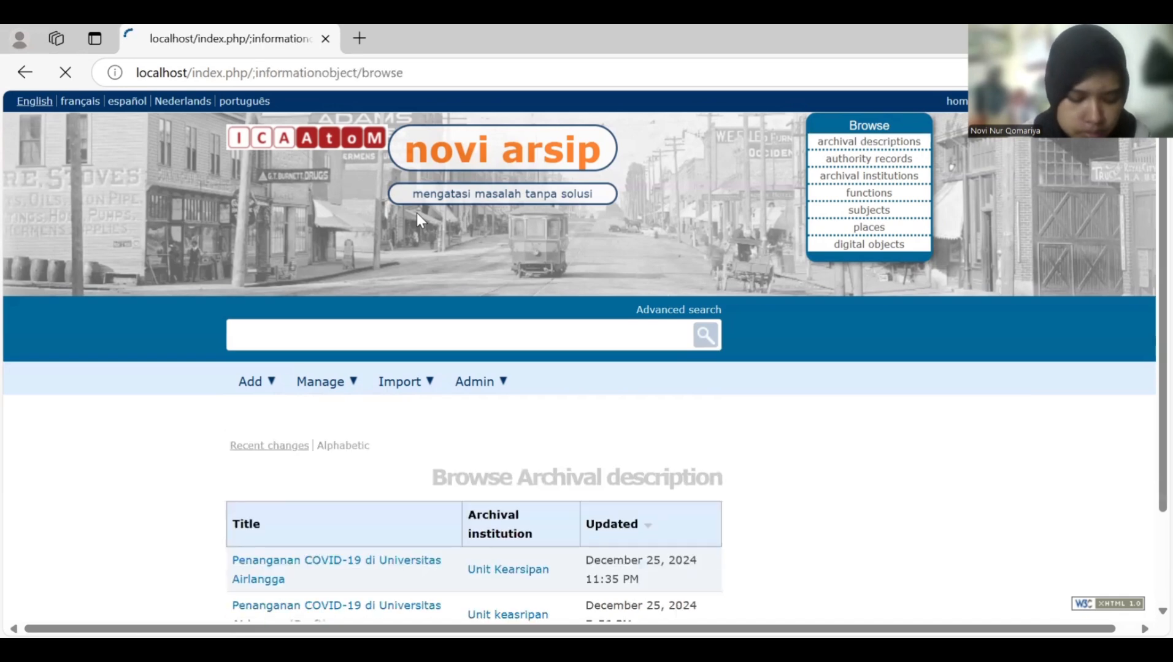
# - Scroll down the archival description list before moving to the Rihaz Arsip homepage
pyautogui.scroll(-2, 429, 184)
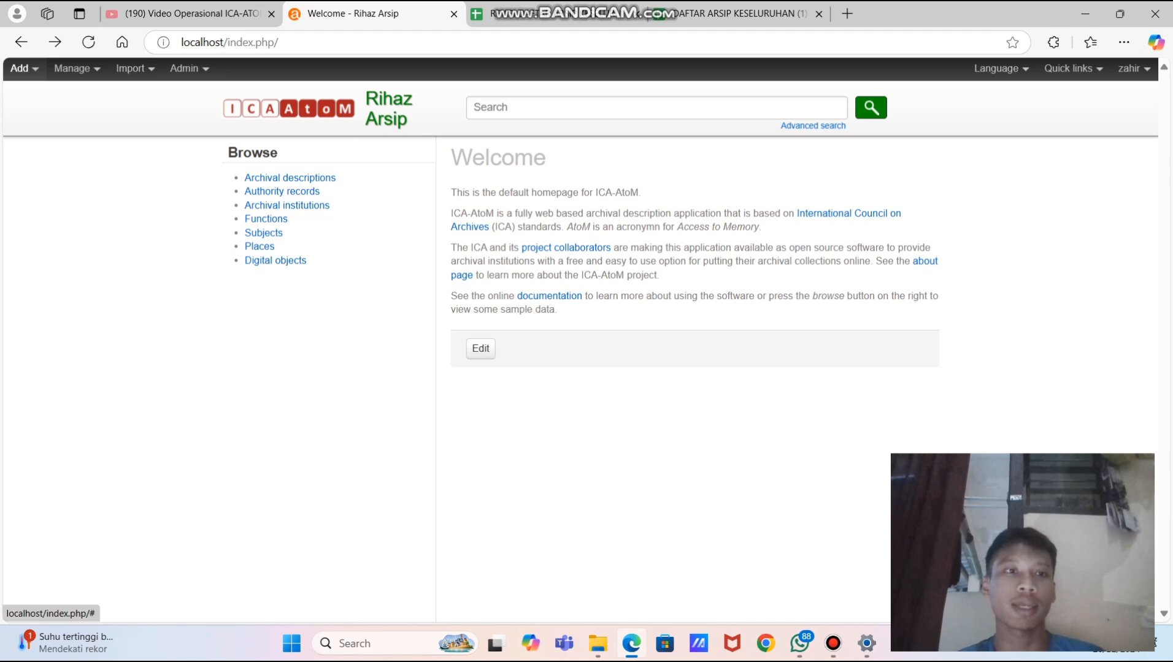
# - Start a new archival description and log in with the account email and password
pyautogui.click(23, 68)
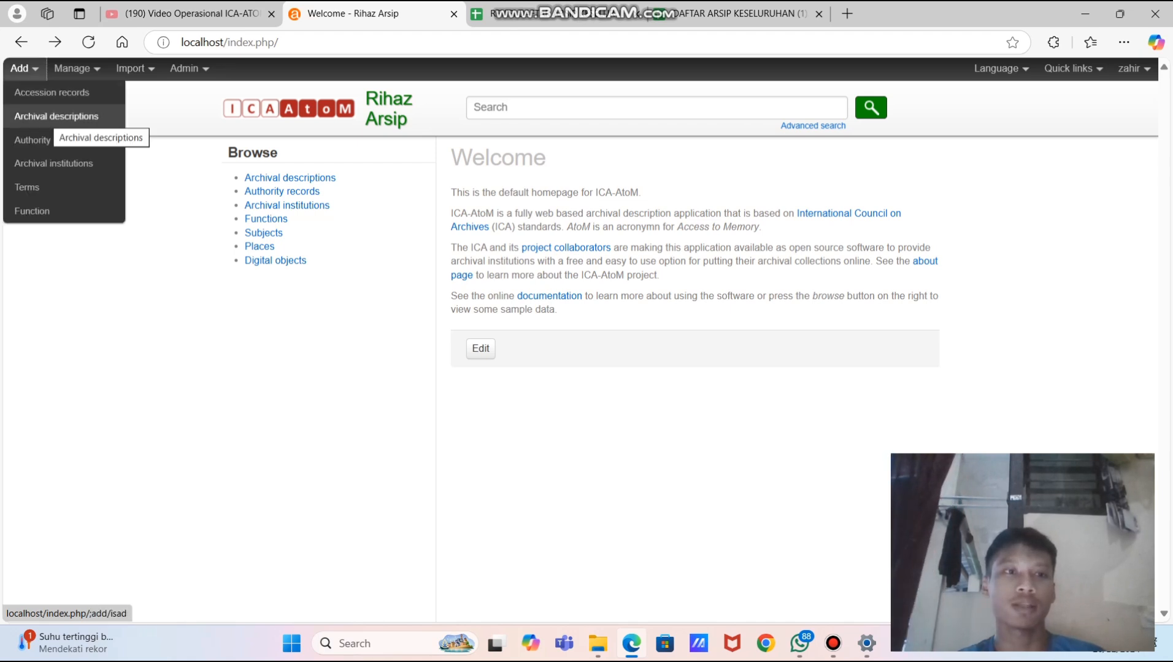
pyautogui.click(55, 116)
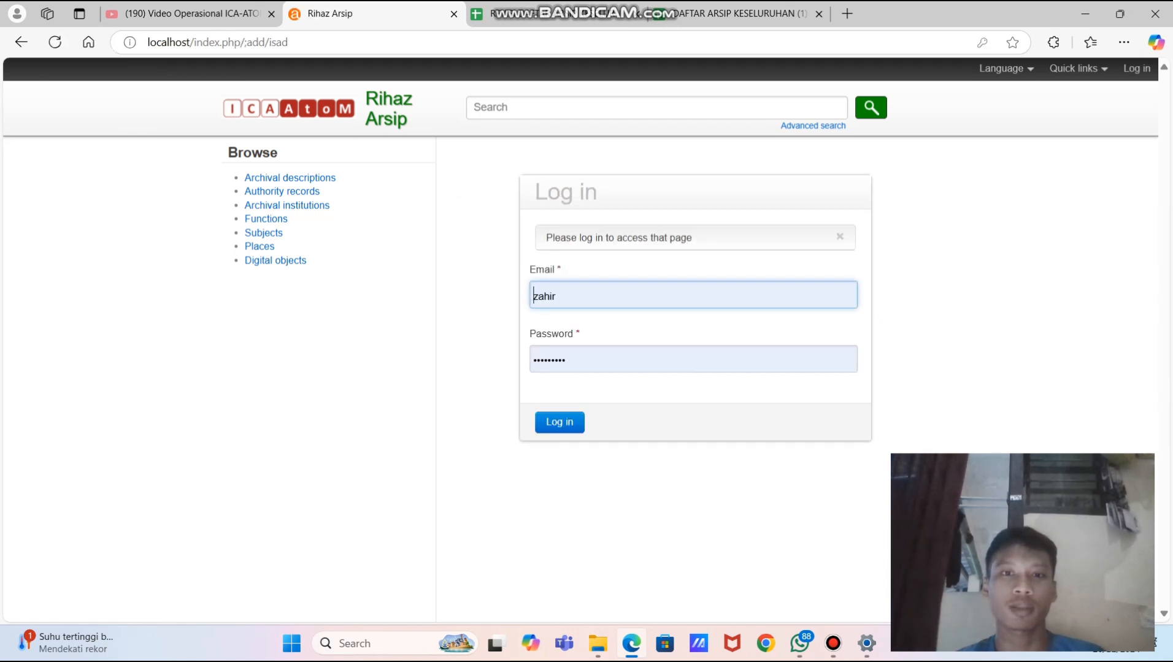
pyautogui.click(620, 296)
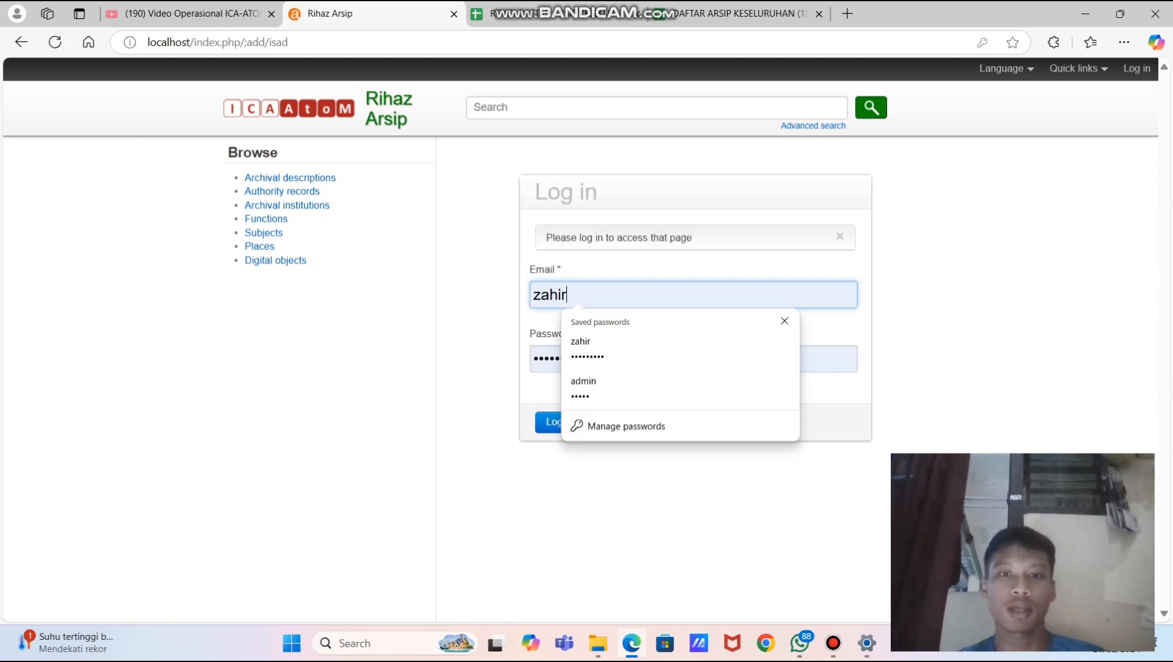
pyautogui.press('BackSpace')
pyautogui.press('BackSpace')
pyautogui.press('BackSpace')
pyautogui.press('BackSpace')
pyautogui.press('BackSpace')
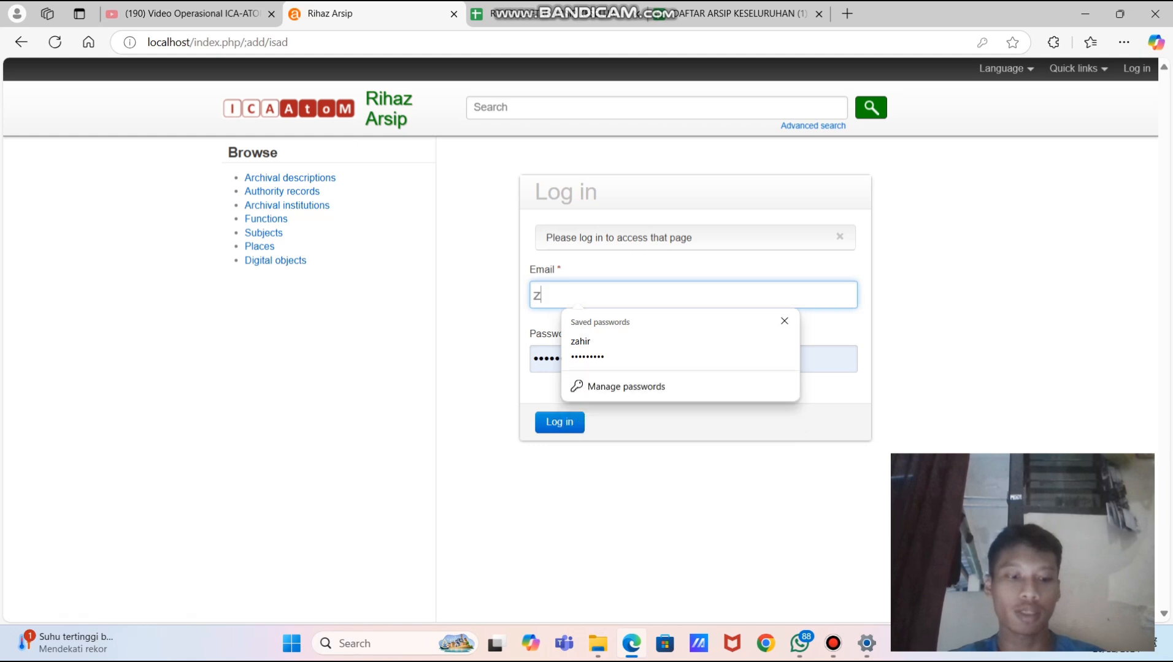
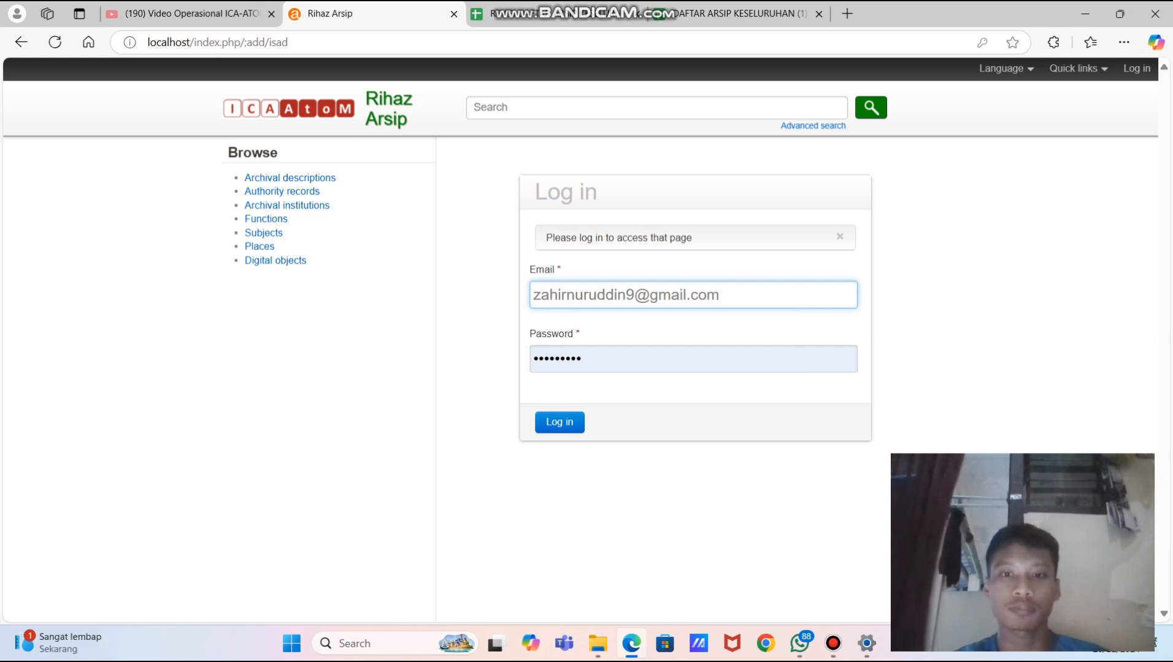
pyautogui.press('Tab')
pyautogui.press('BackSpace')
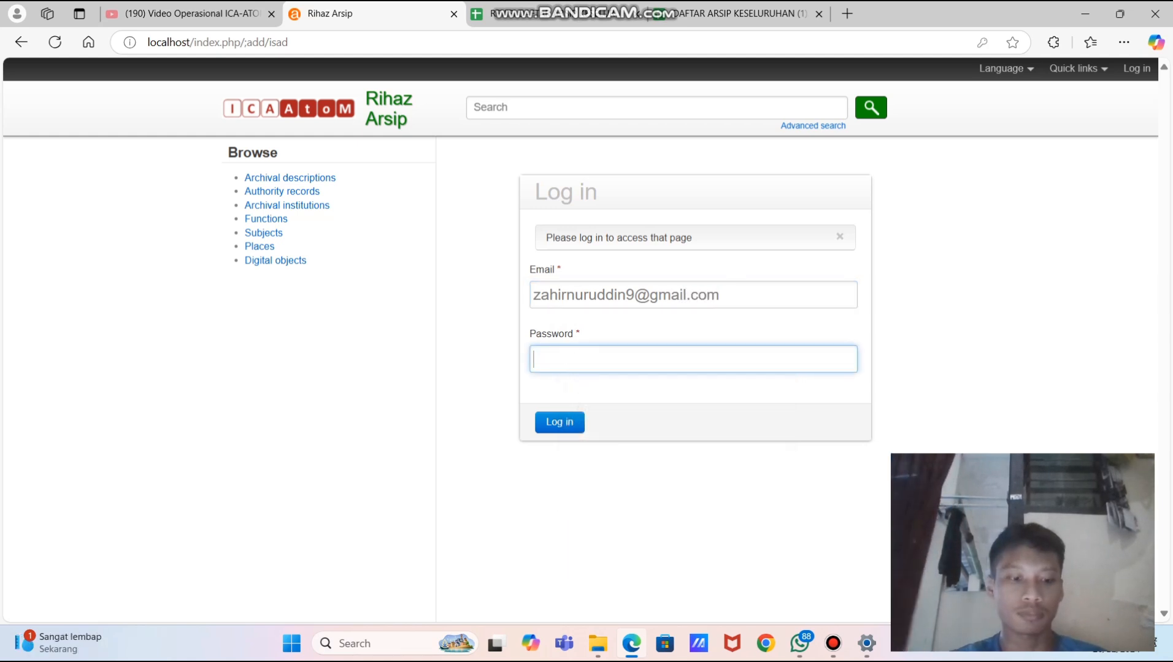
pyautogui.write('•••••••••')
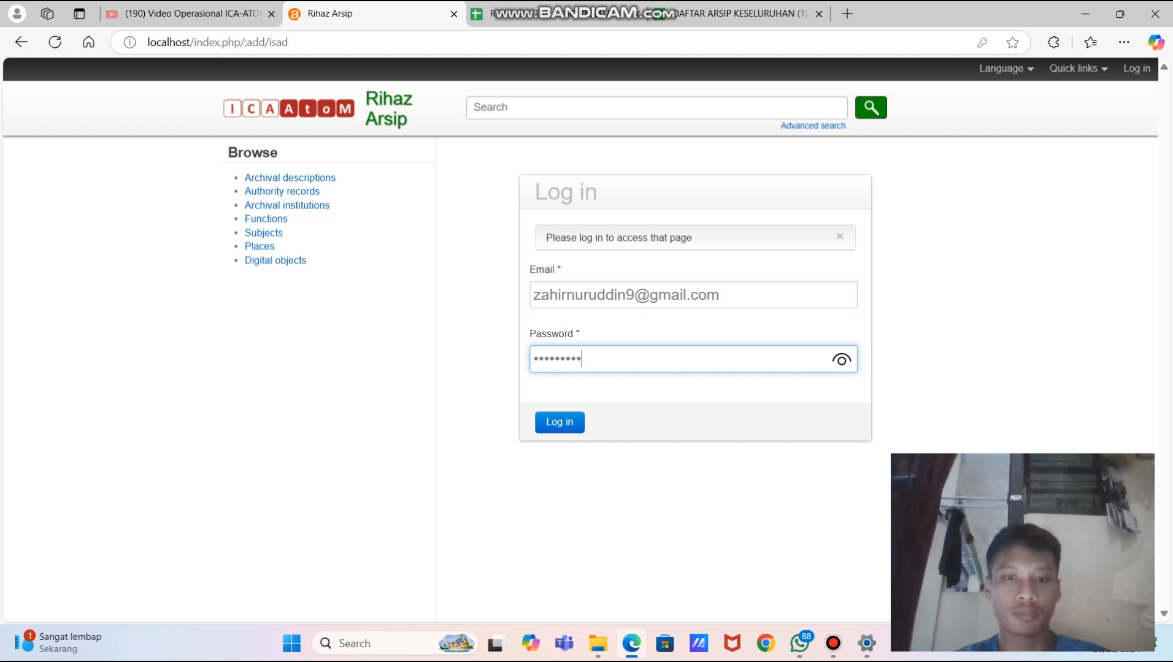
pyautogui.press('Return')
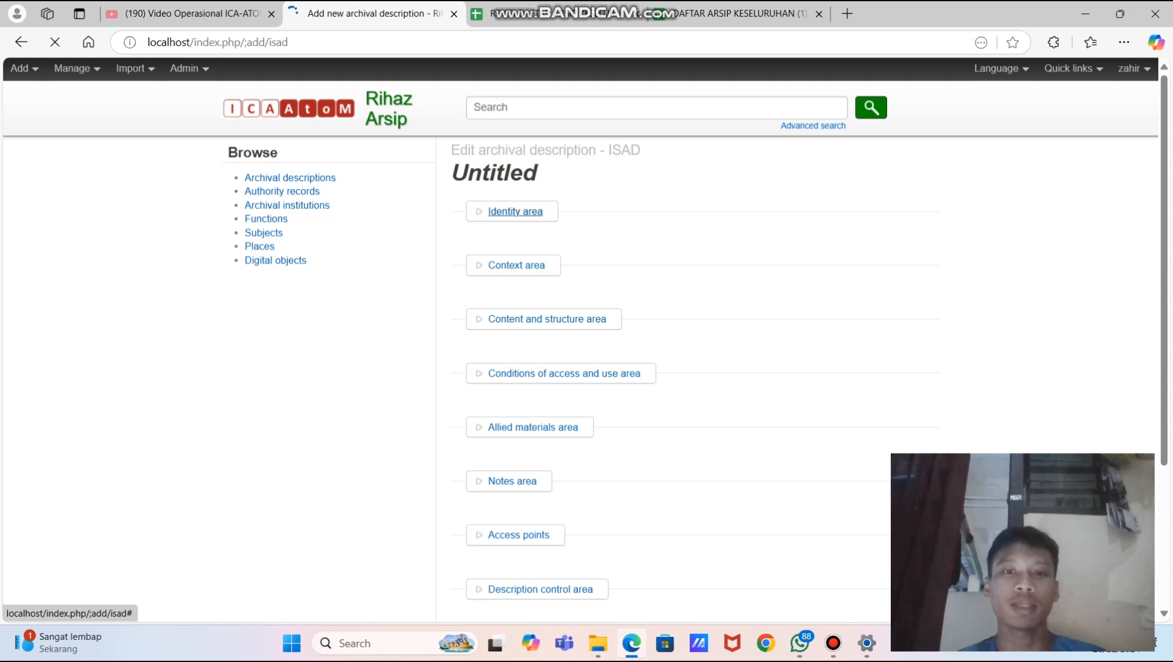
# - Enter identifier AK.FC 1.2 and title 'PELAKSANAAN SWAB COVID 19' in the Identity area
pyautogui.click(515, 211)
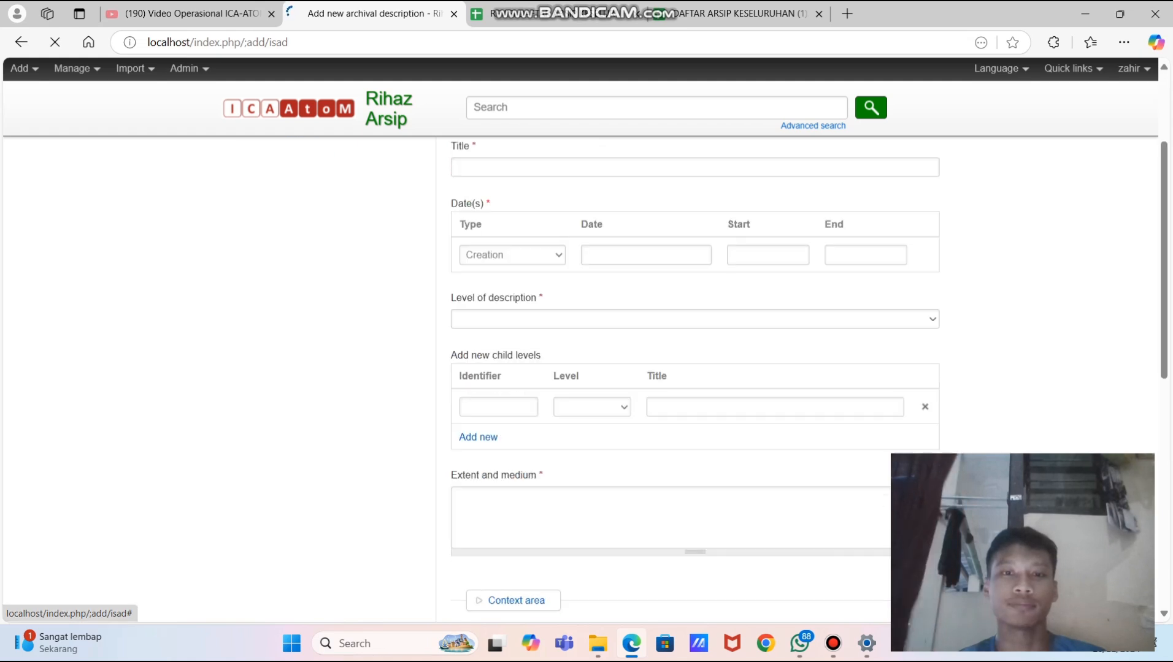
pyautogui.scroll(2, 515, 211)
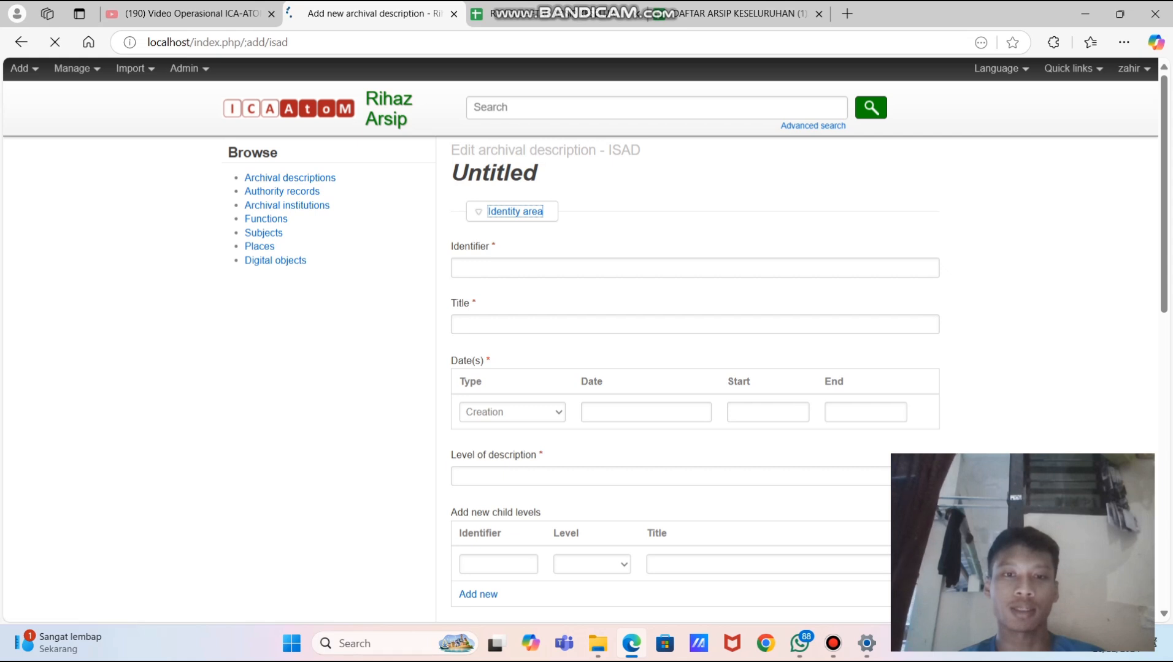
pyautogui.click(571, 269)
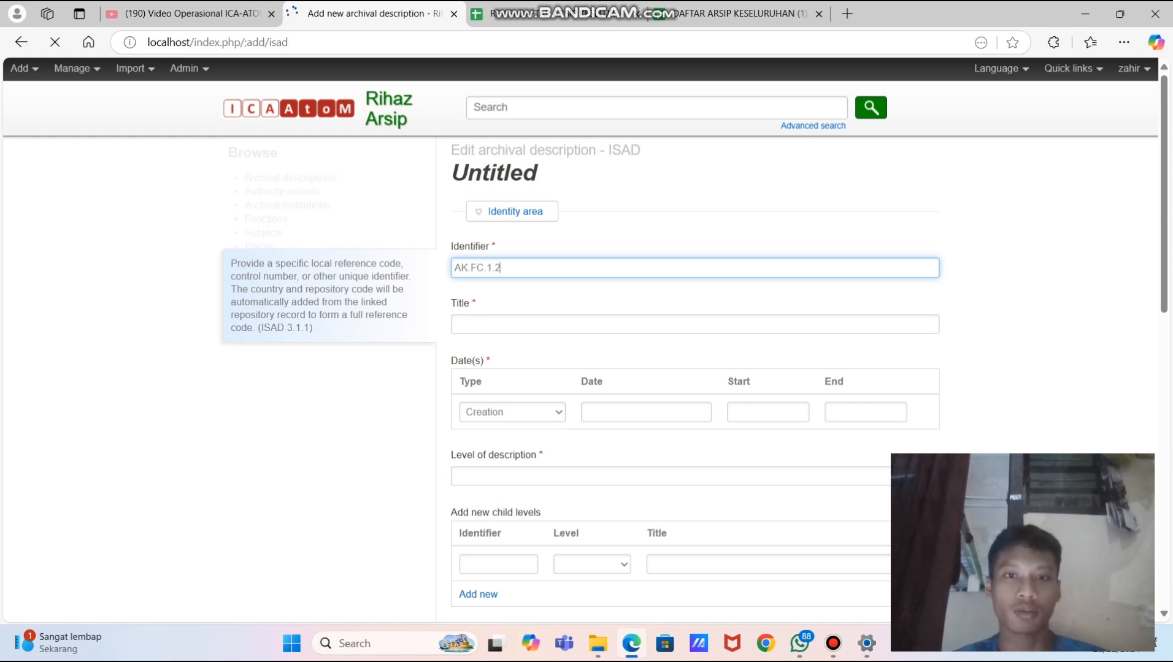
pyautogui.scroll(-1, 693, 368)
pyautogui.press('Tab')
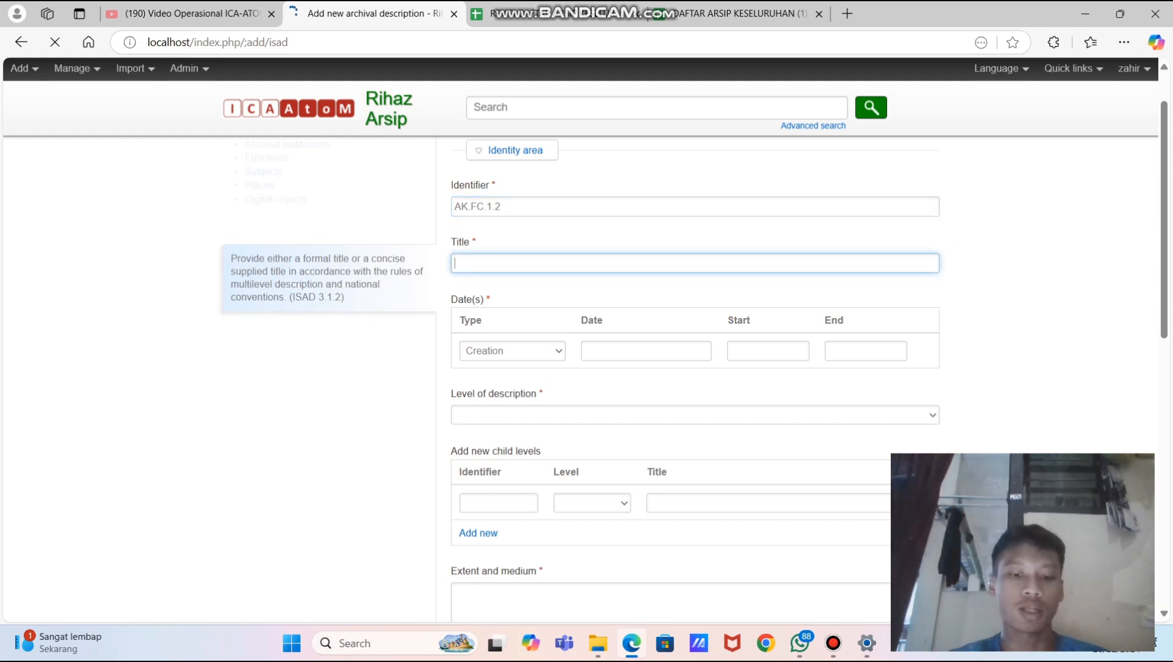
pyautogui.write('PE')
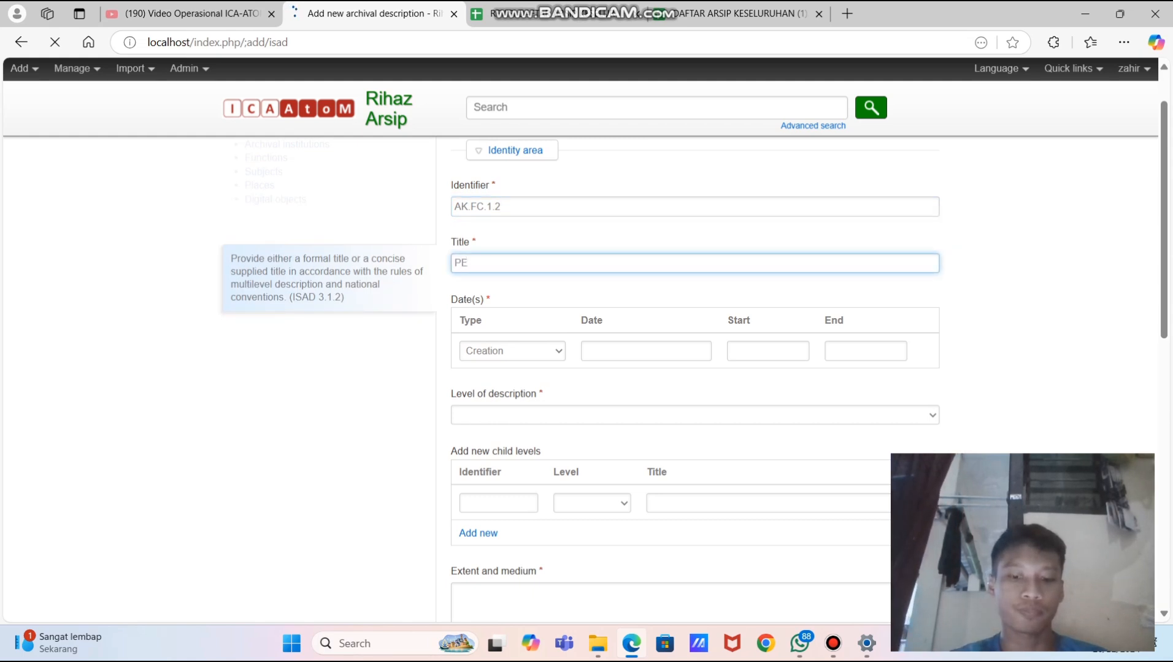
pyautogui.write('LAKSANN')
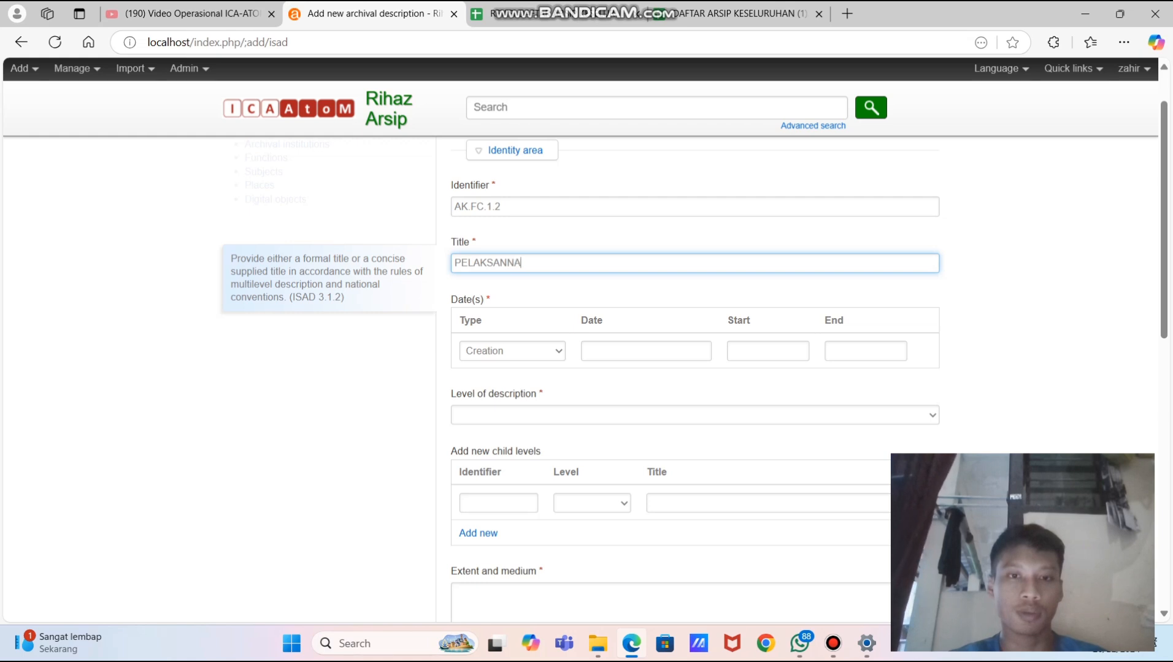
pyautogui.press('BackSpace')
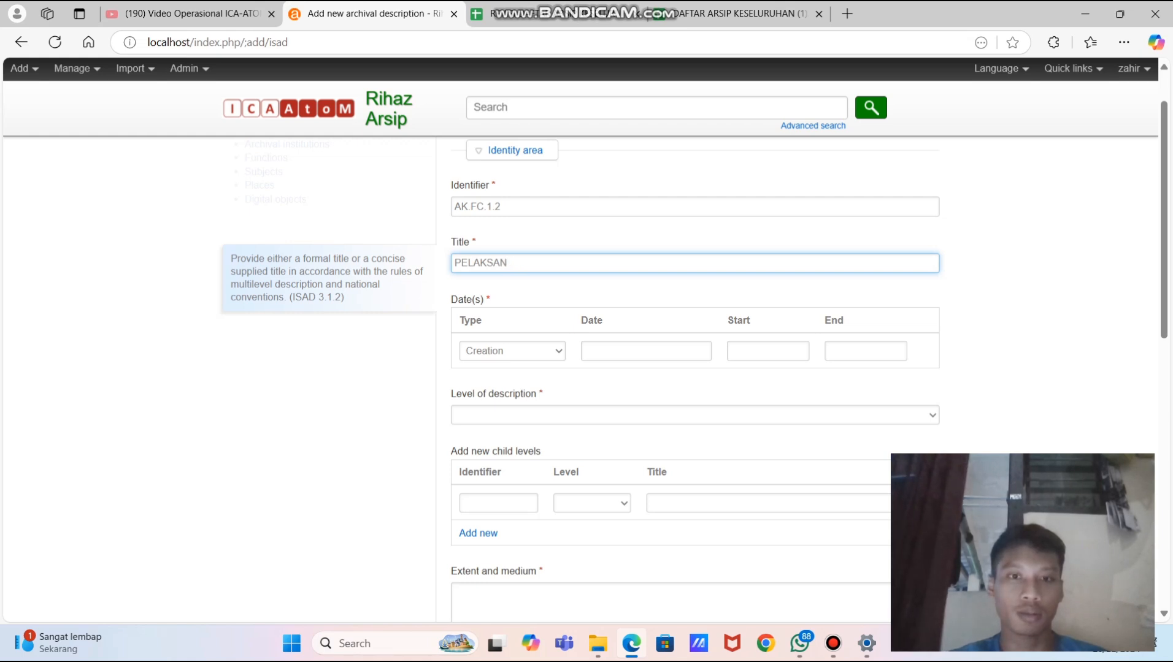
pyautogui.write('AAN SWAB COVID 19')
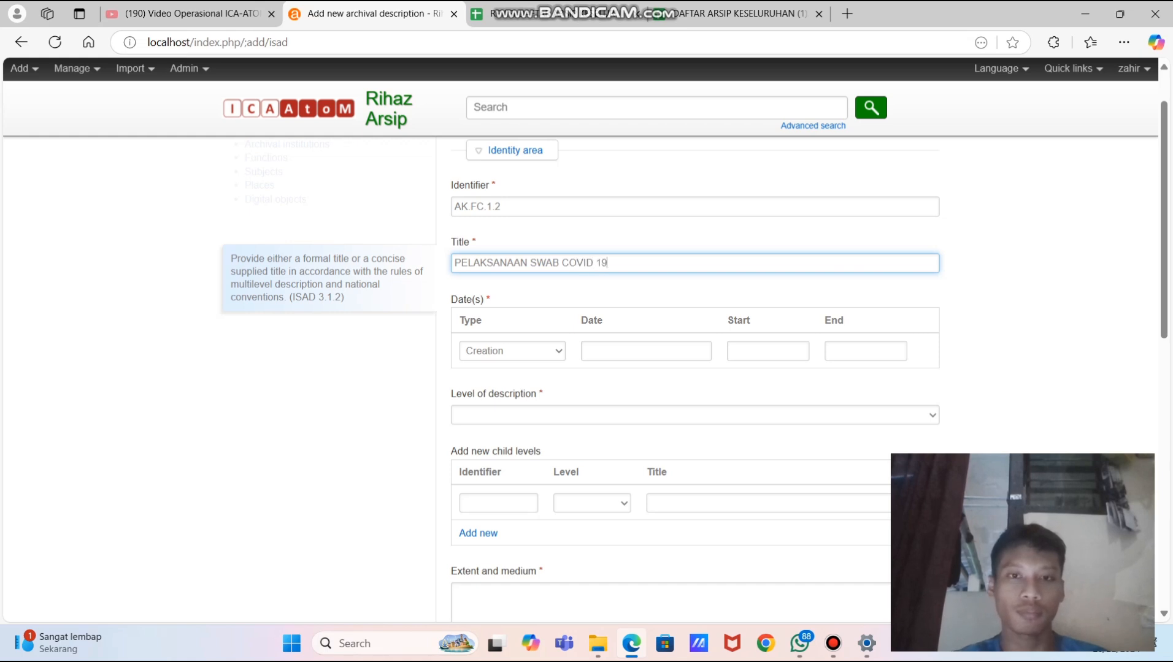
pyautogui.scroll(-2, 693, 264)
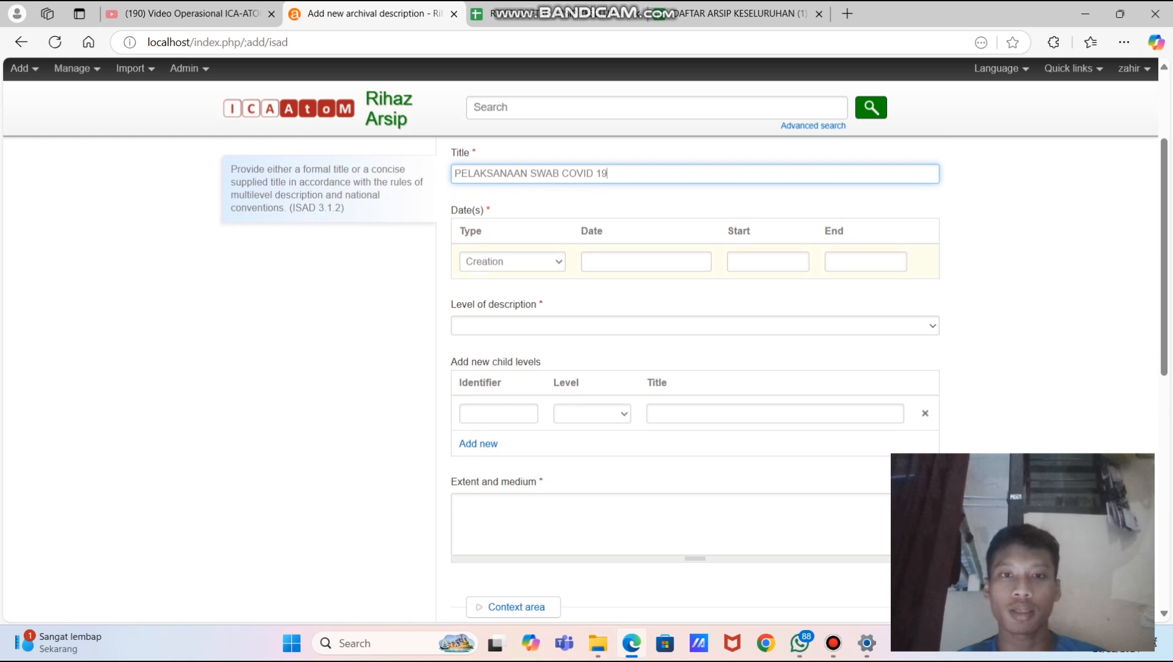
pyautogui.scroll(1, 693, 380)
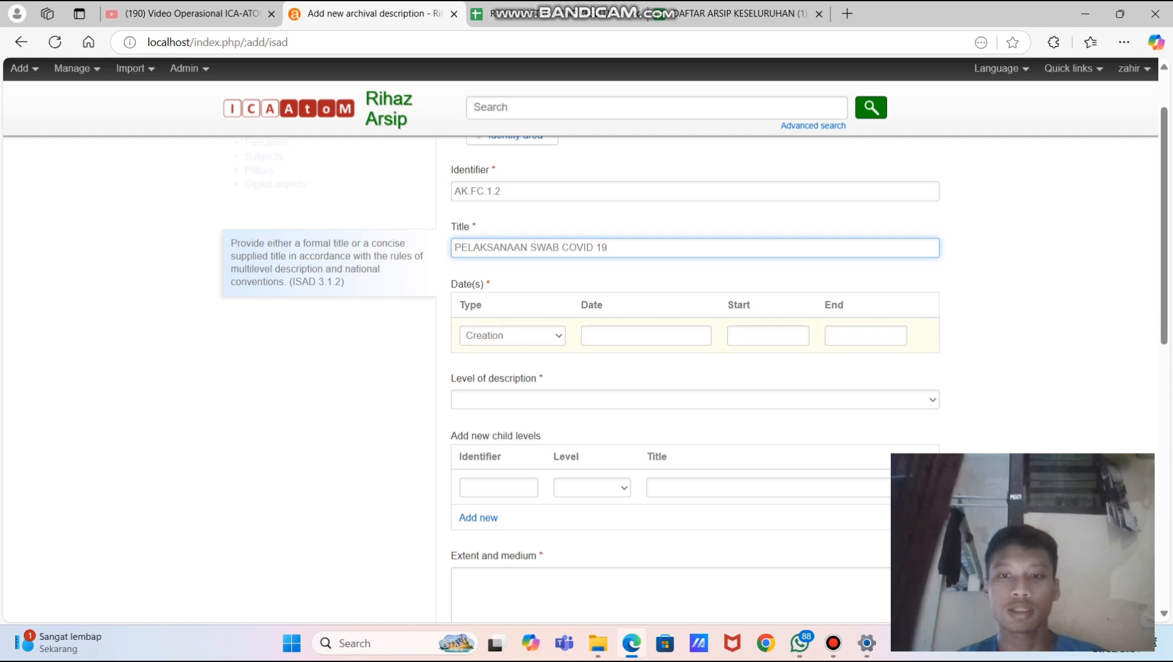
# - Set the creation date range from 2020 to 2022
pyautogui.click(767, 336)
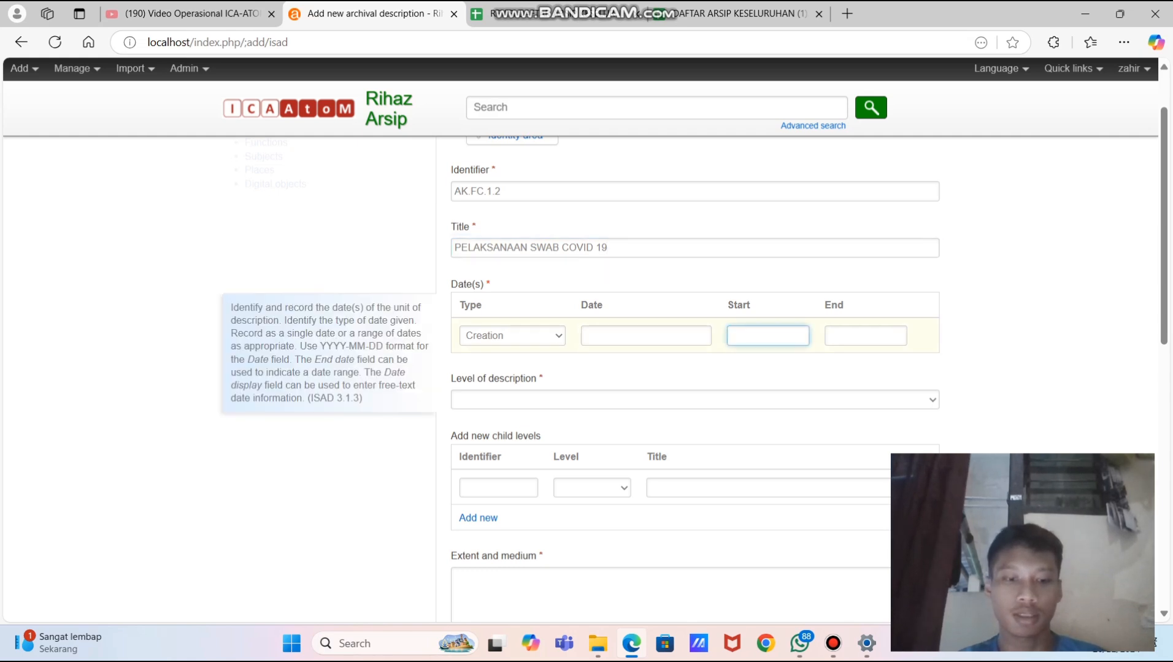
pyautogui.write('2020')
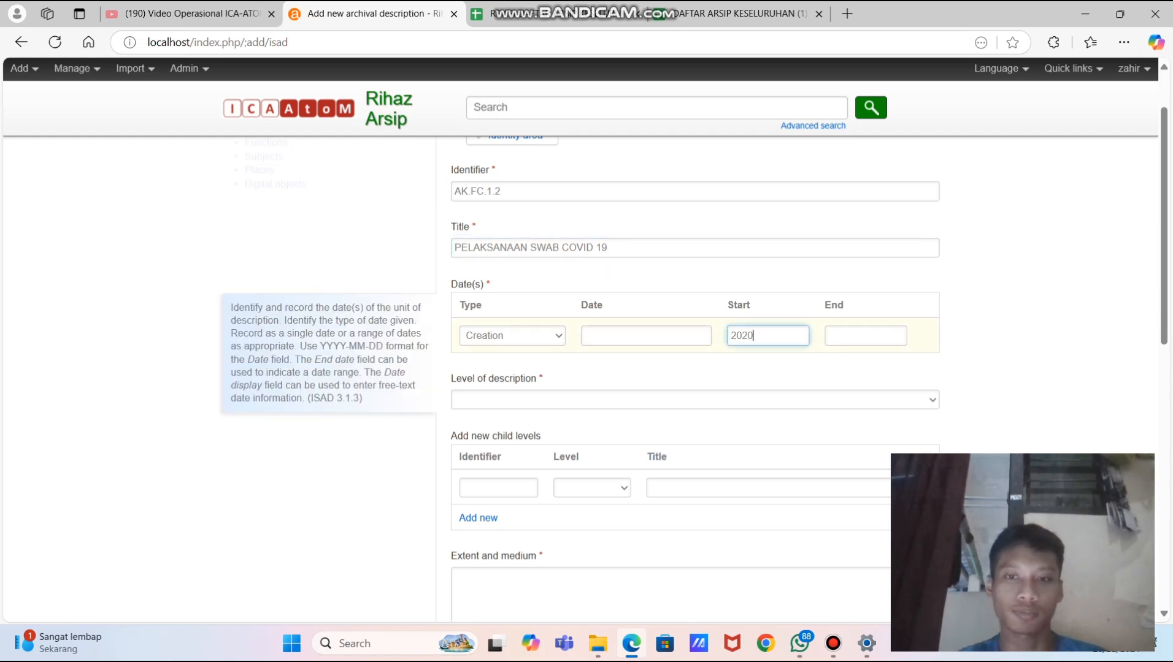
pyautogui.click(829, 335)
pyautogui.write('2022')
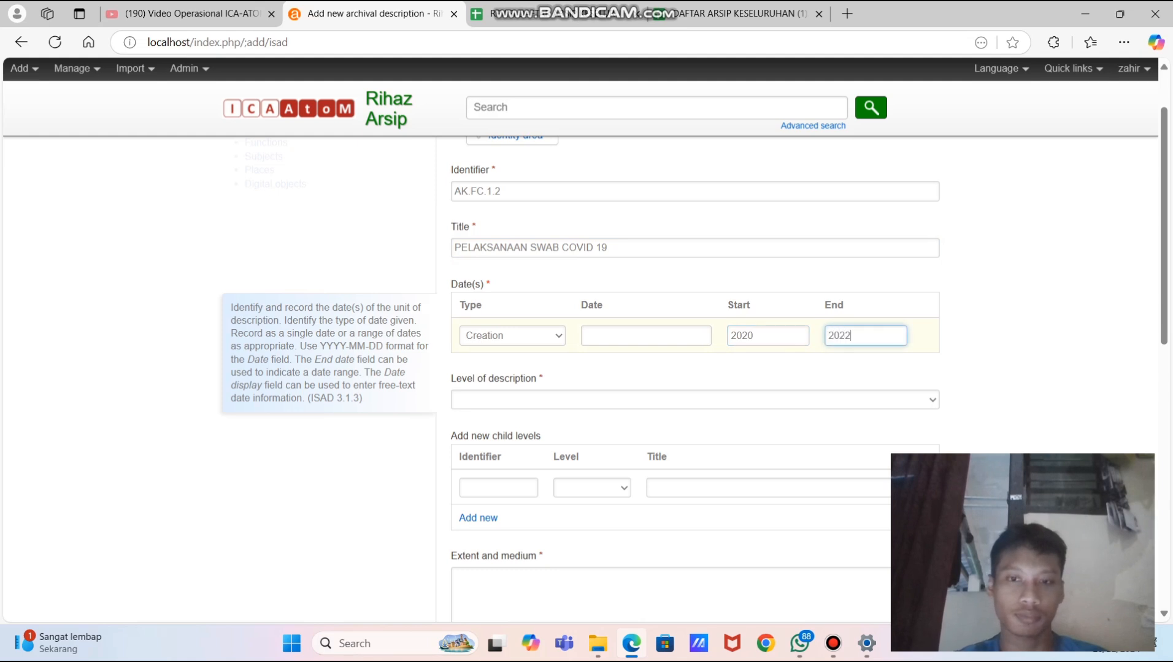
pyautogui.scroll(-2, 695, 336)
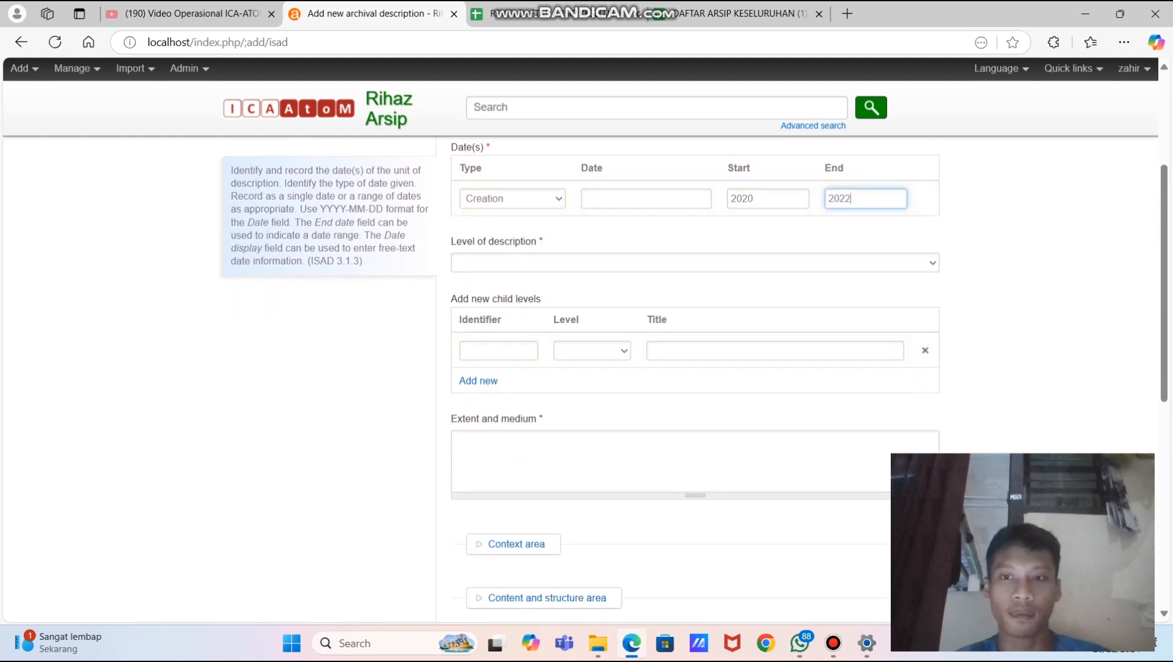
# - Set level of description to File and extent and medium to 12 M
pyautogui.click(695, 263)
pyautogui.click(695, 320)
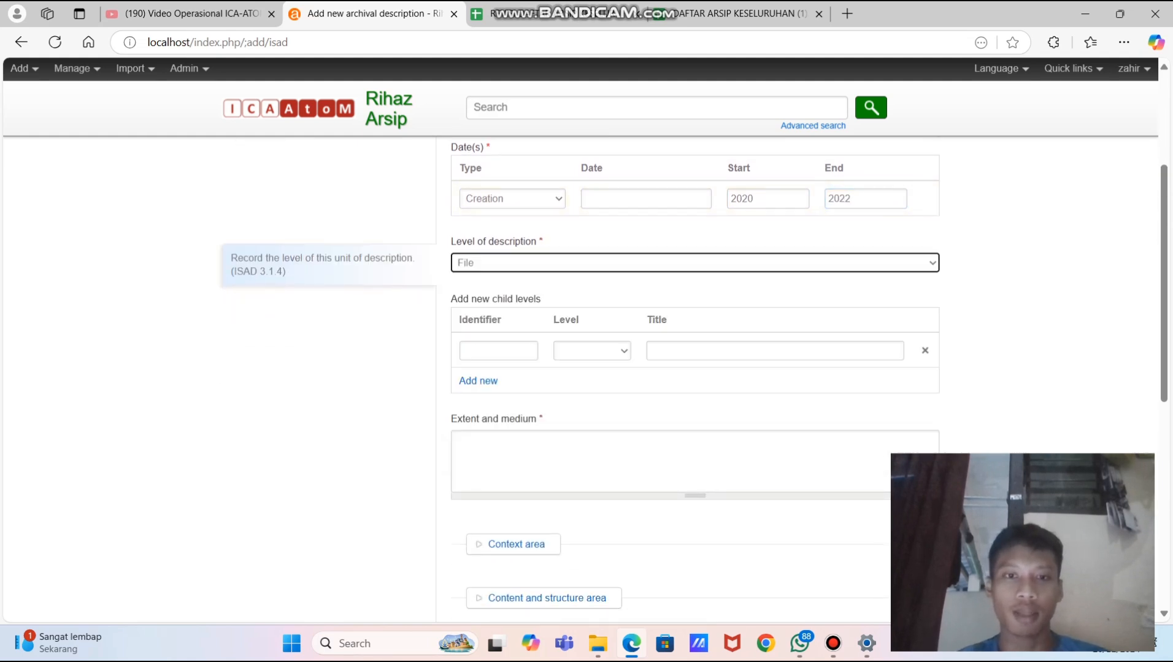
pyautogui.scroll(-3, 695, 368)
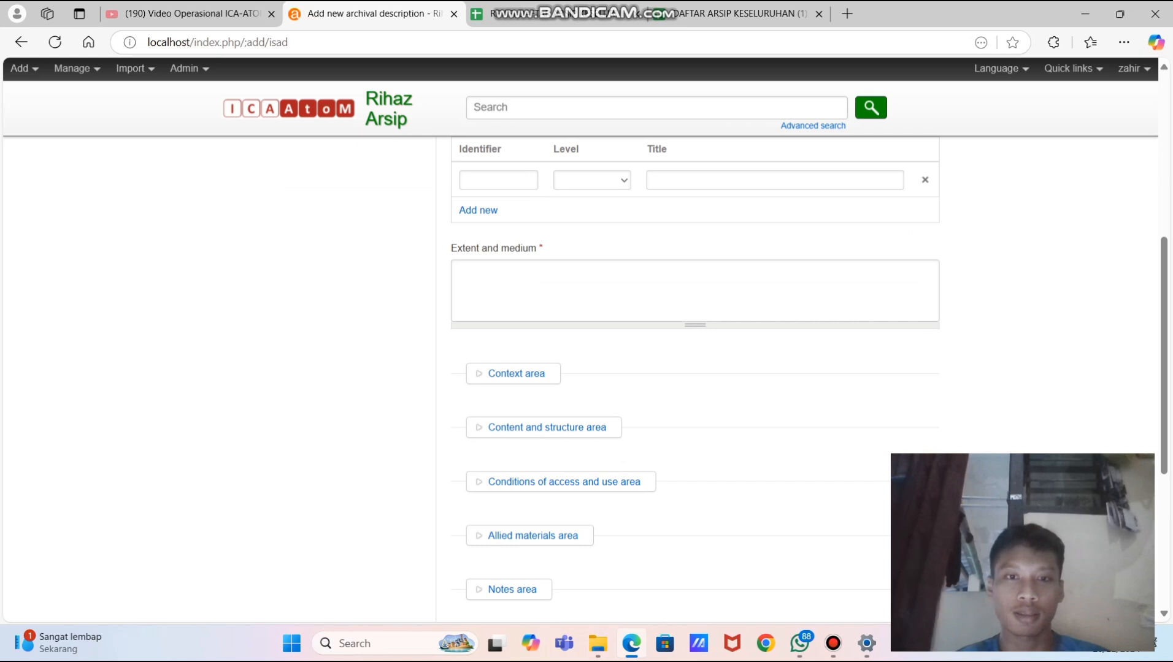
pyautogui.click(695, 291)
pyautogui.write('12 M')
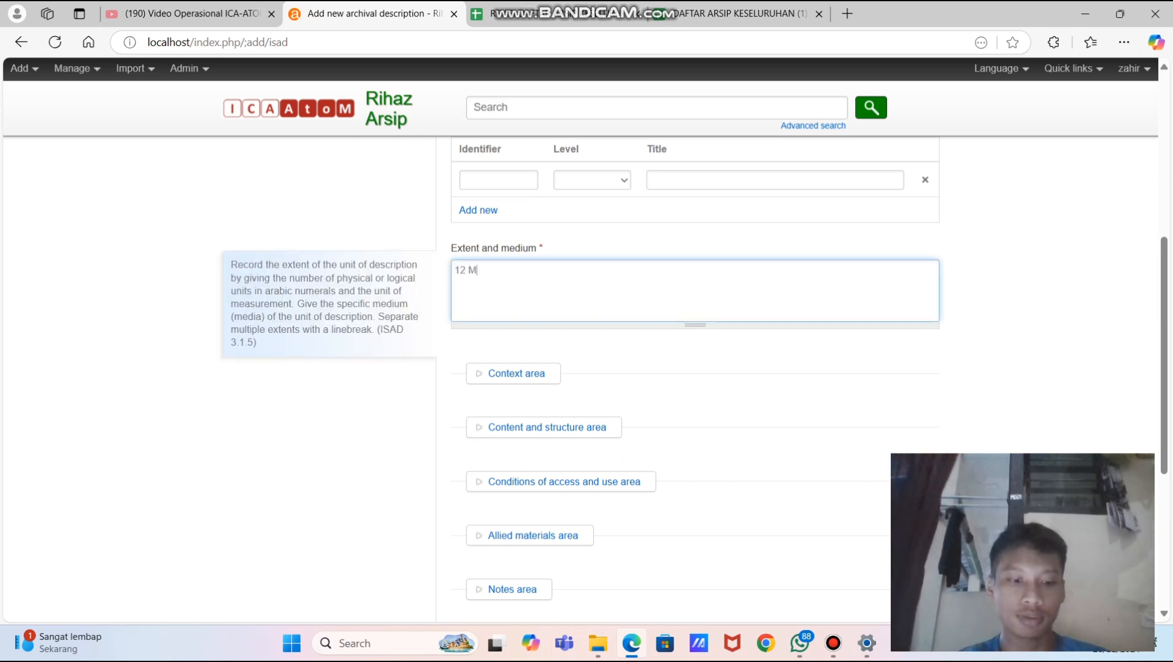
pyautogui.scroll(-3, 695, 368)
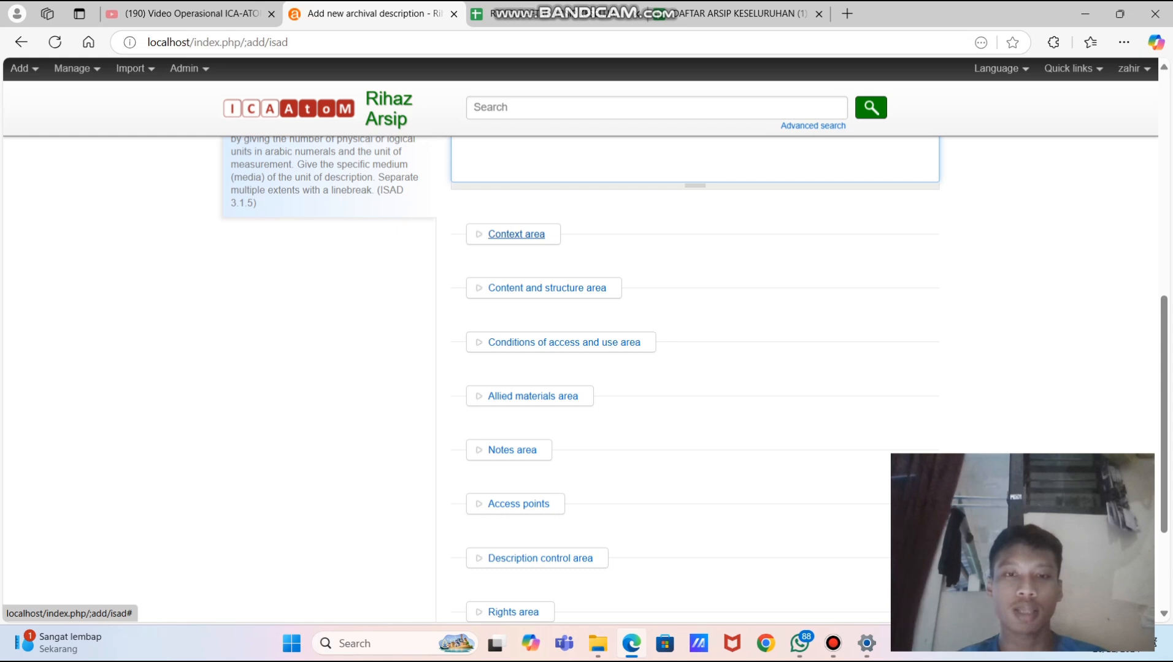
# - Add the existing authority 'Unit Kearsipan Universitas Airlangga' as the name of creator in the Context area
pyautogui.click(516, 234)
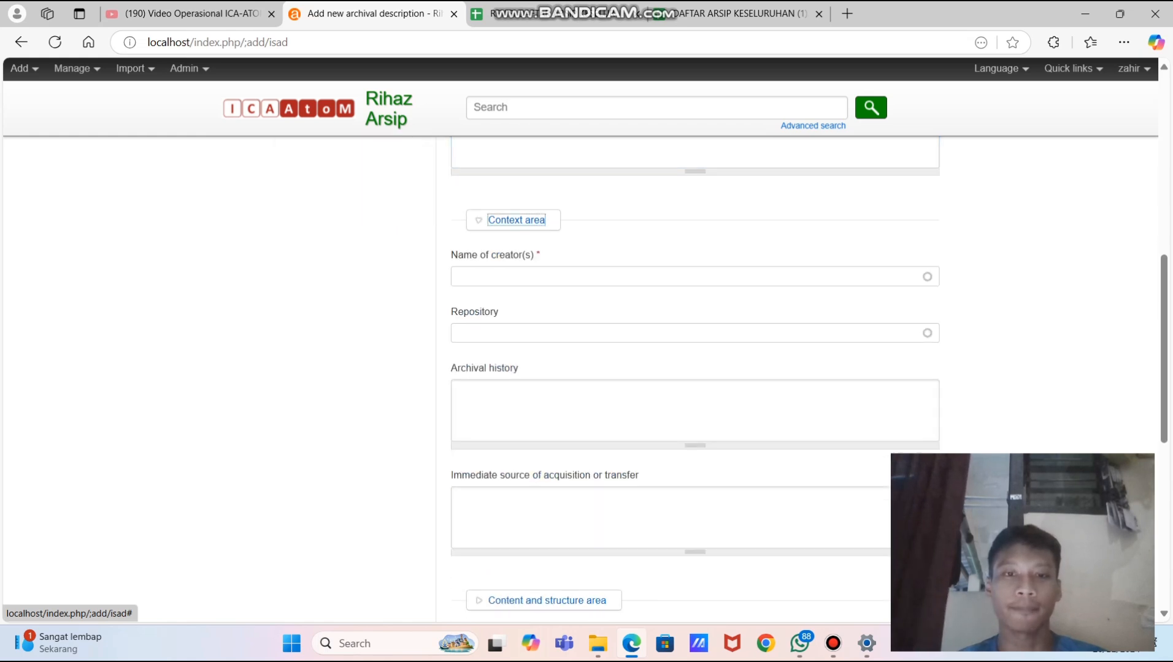
pyautogui.click(527, 277)
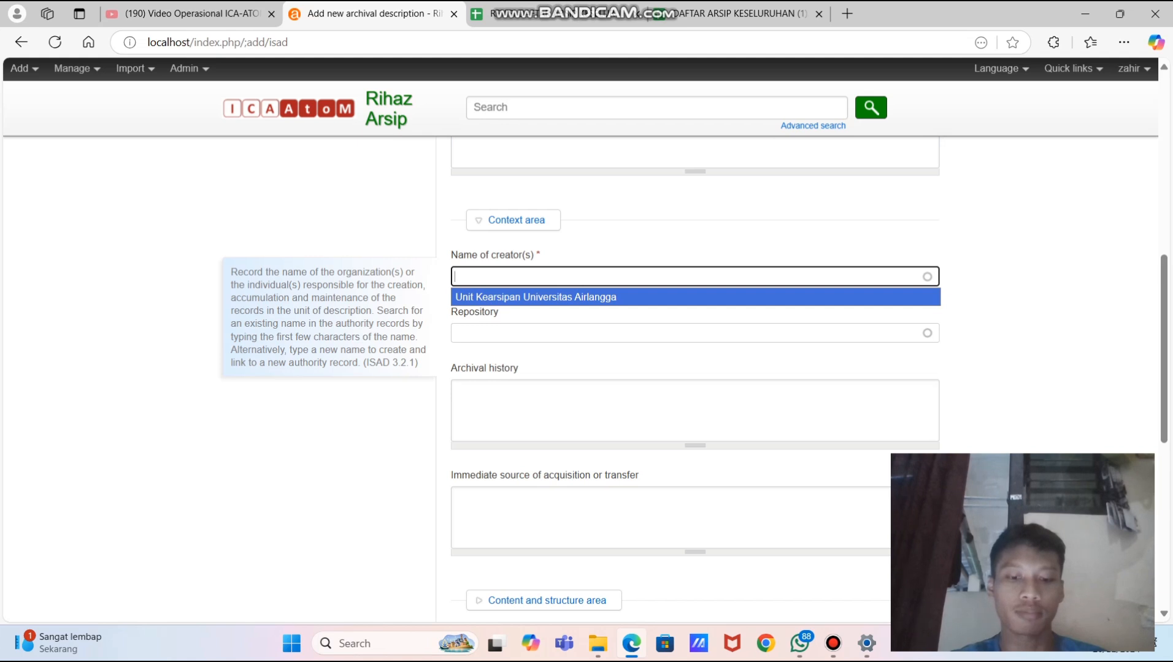
pyautogui.write('Unit Kearsip')
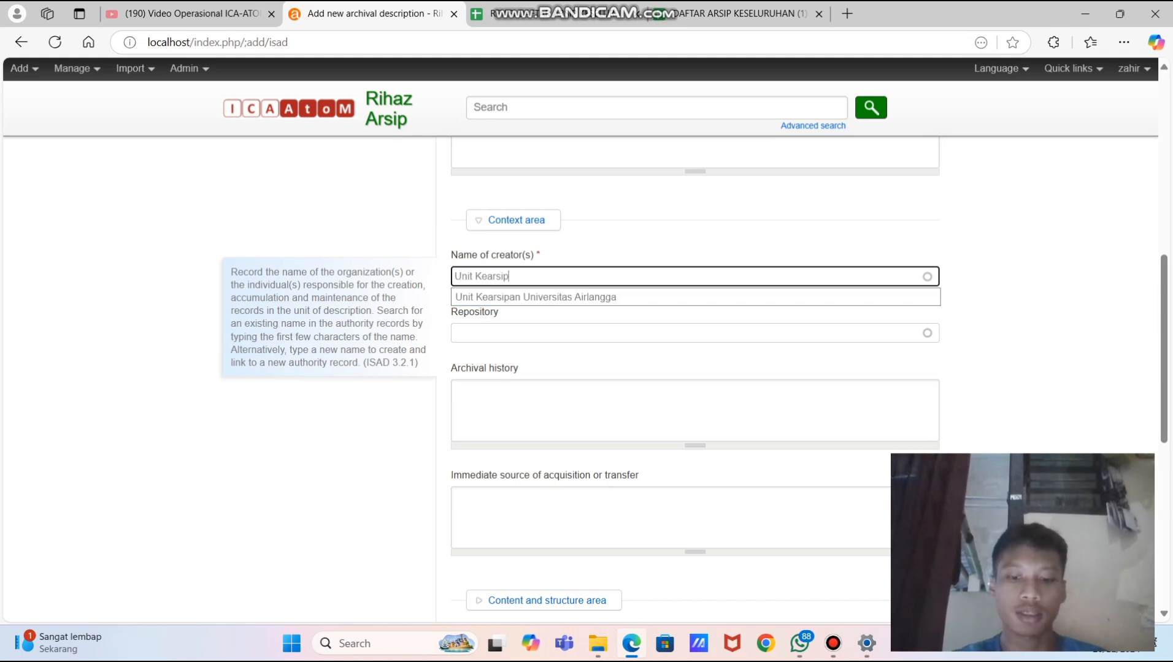
pyautogui.write('an uni')
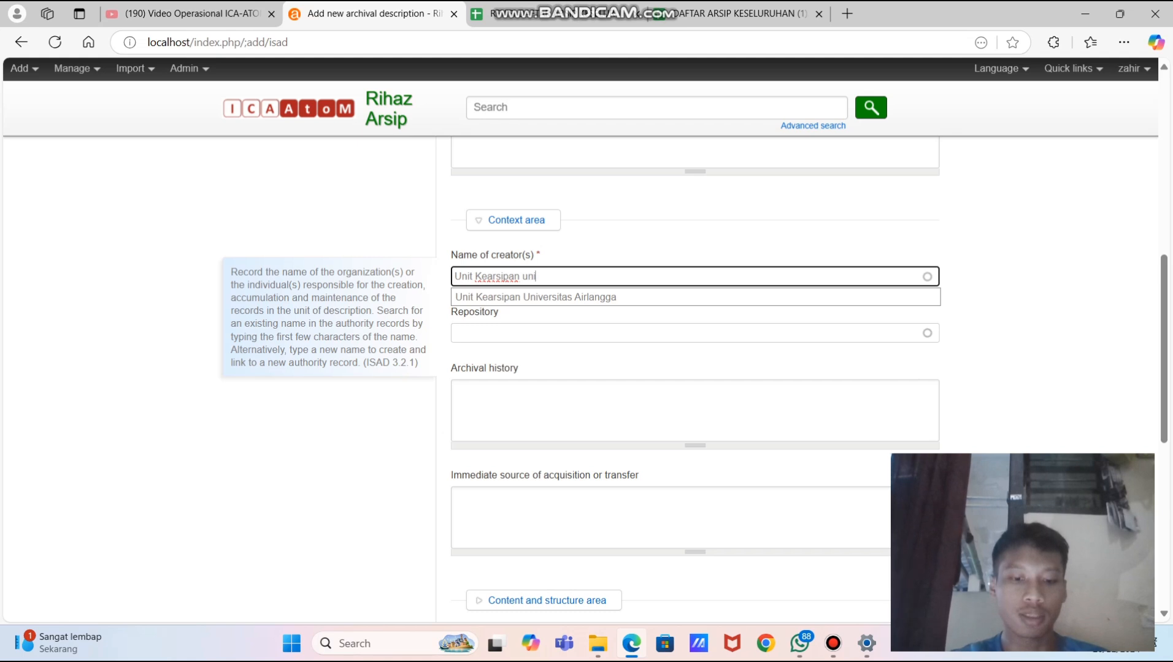
pyautogui.write('versitas')
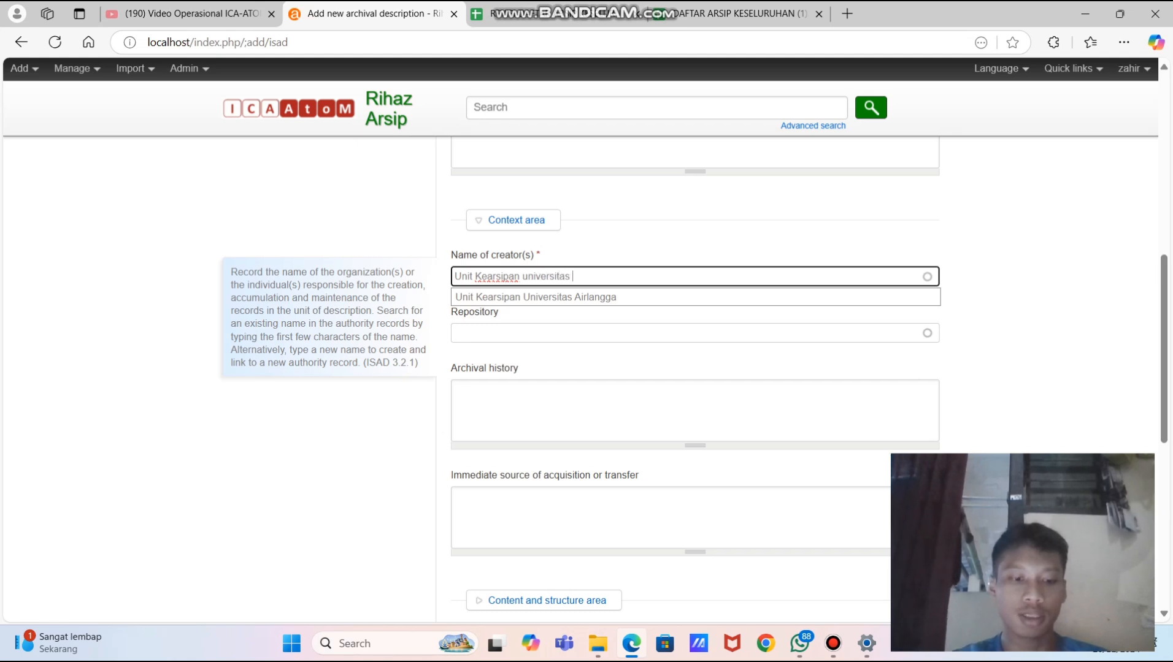
pyautogui.write(' Airla')
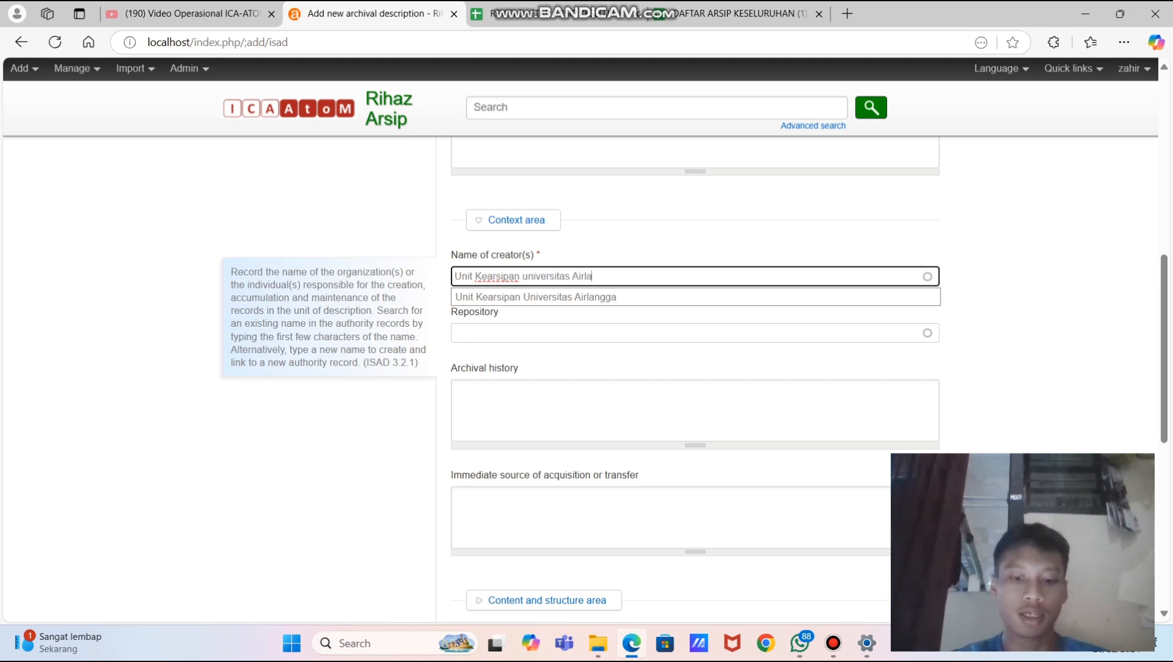
pyautogui.write('ngga')
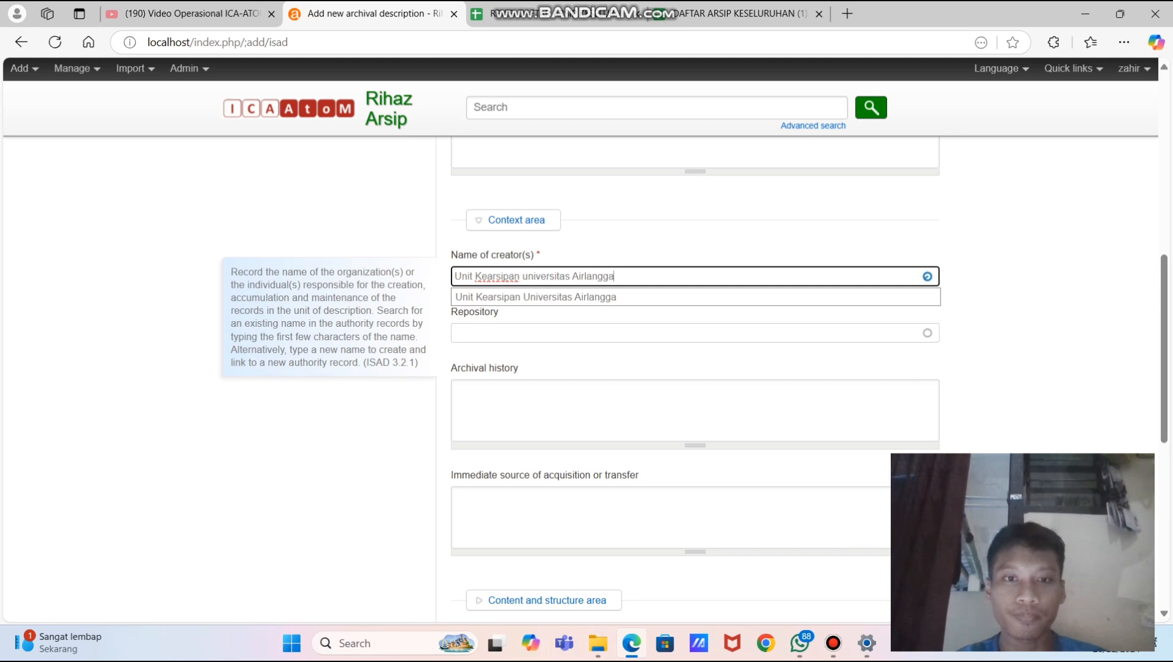
pyautogui.press('Down')
pyautogui.scroll(-1, 695, 380)
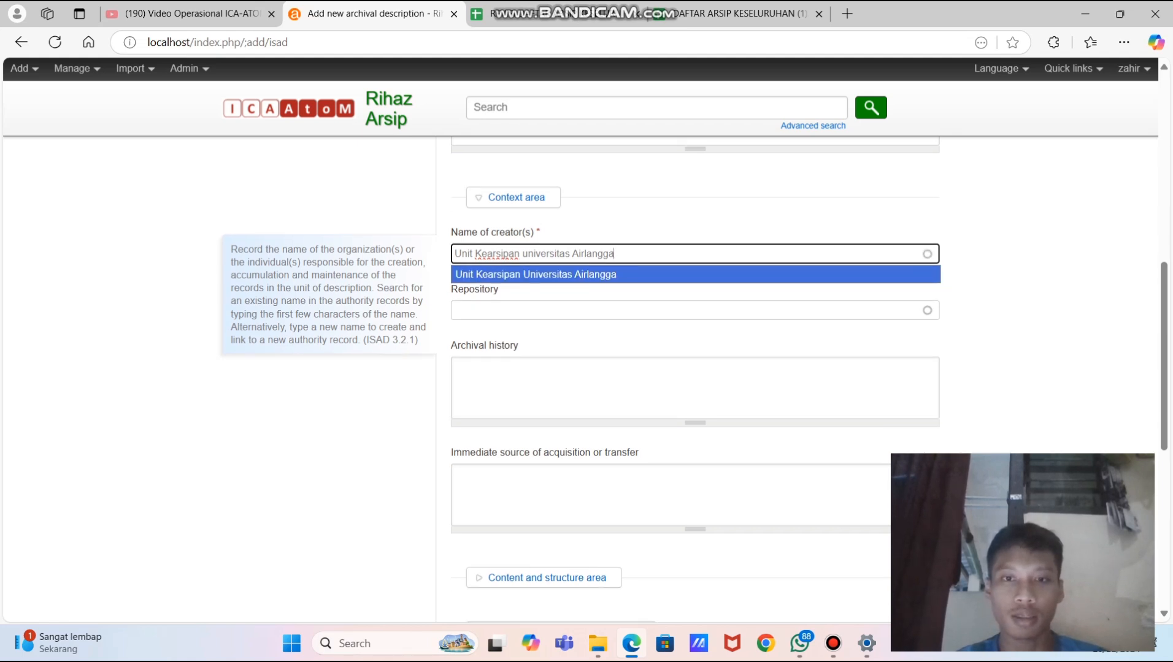
pyautogui.press('Return')
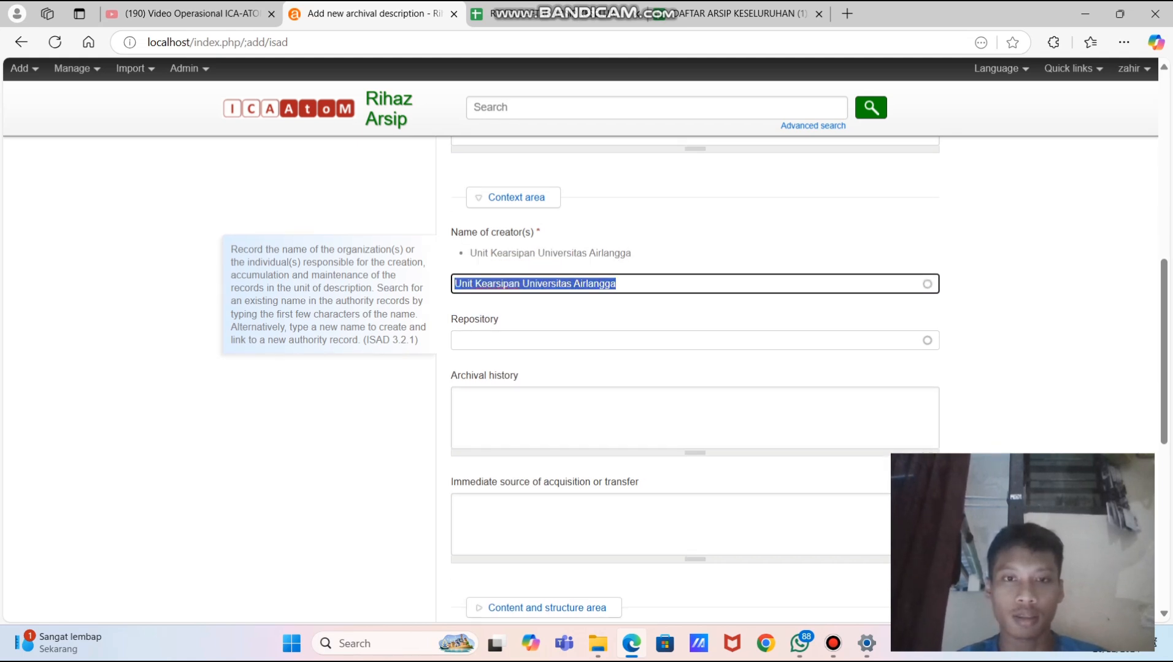
pyautogui.scroll(-3, 695, 380)
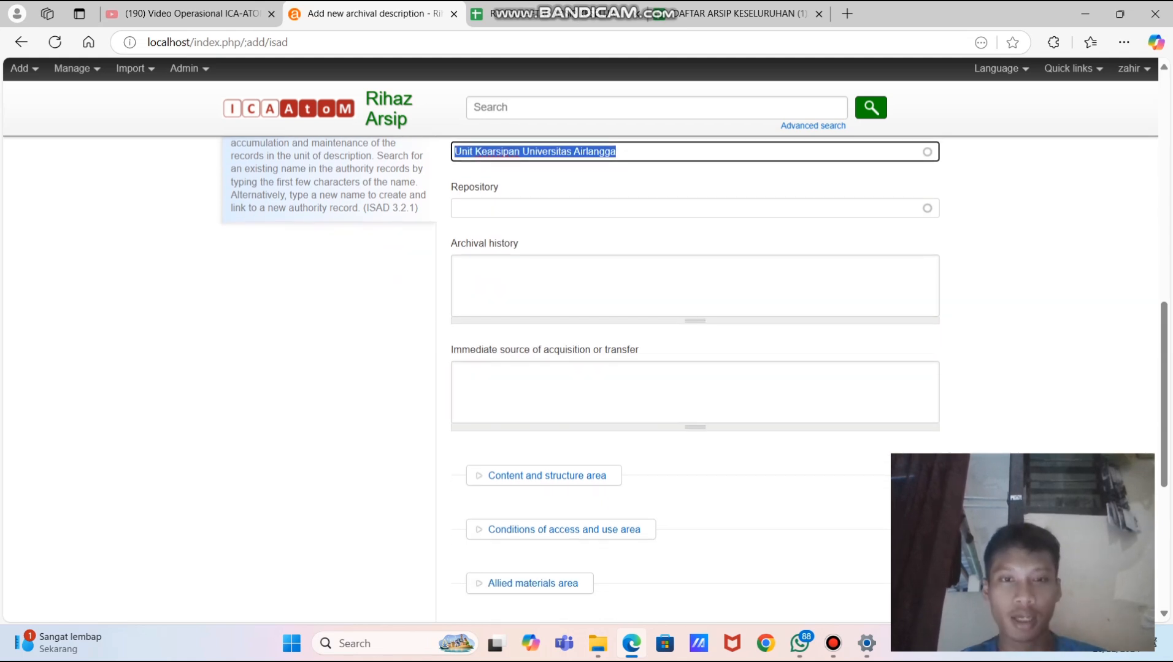
# - Write archival history 'Foto pelaksanaan swab pengecekan covid 19 pada mahasiswa di universitas airlangga'
pyautogui.click(491, 286)
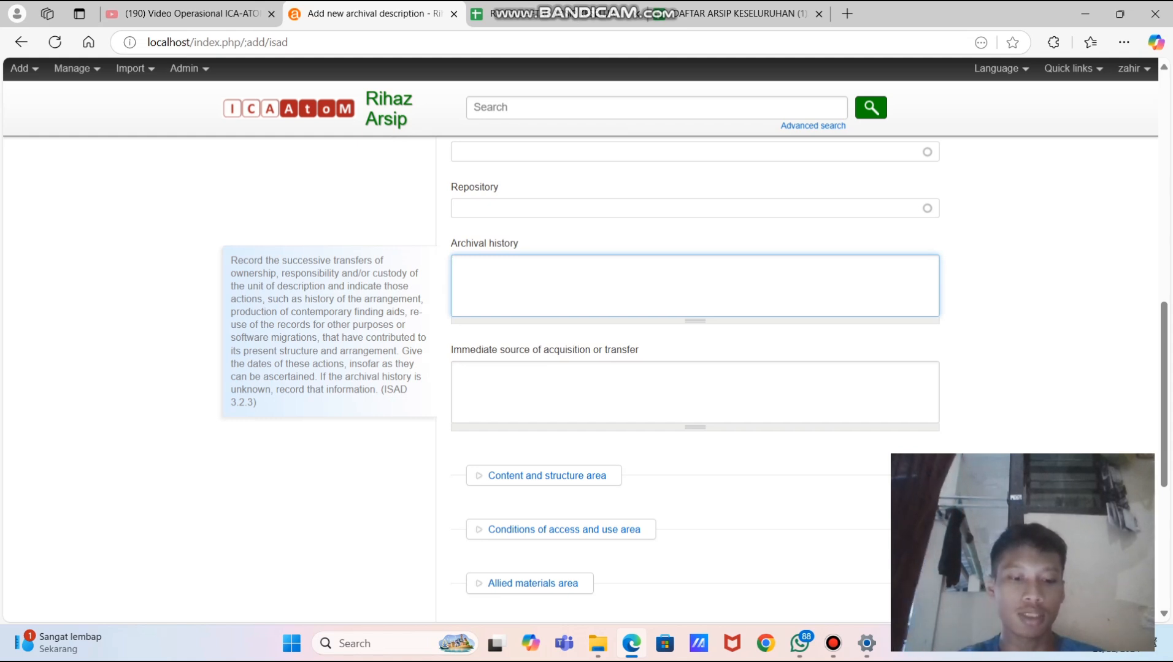
pyautogui.write('Fot')
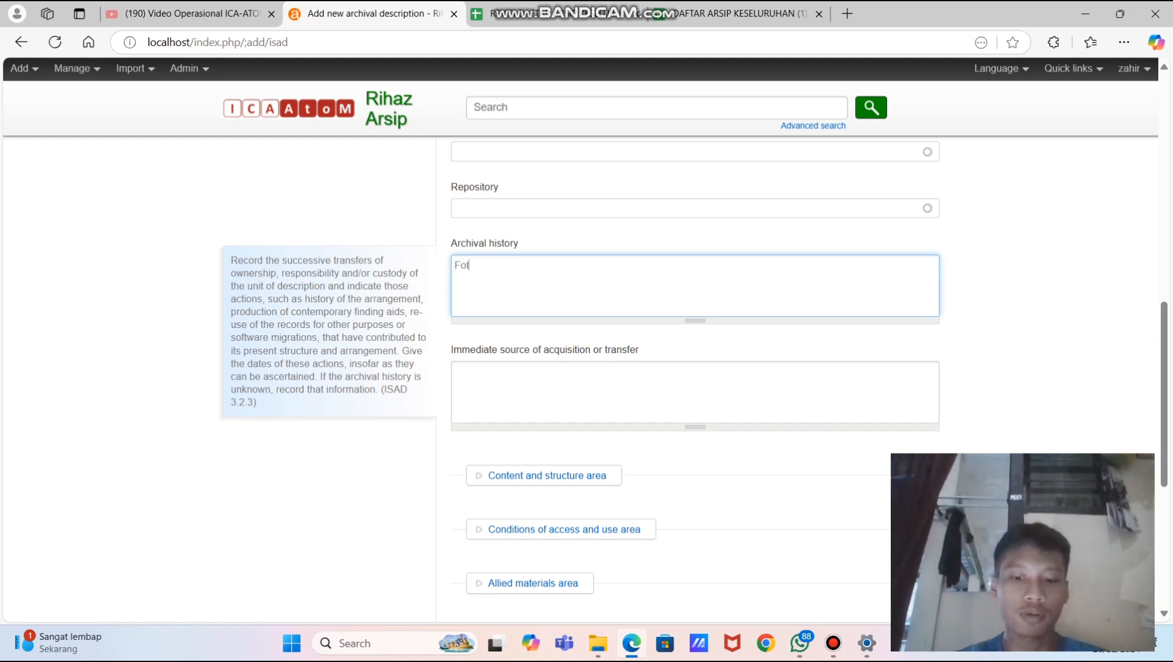
pyautogui.write('o pe')
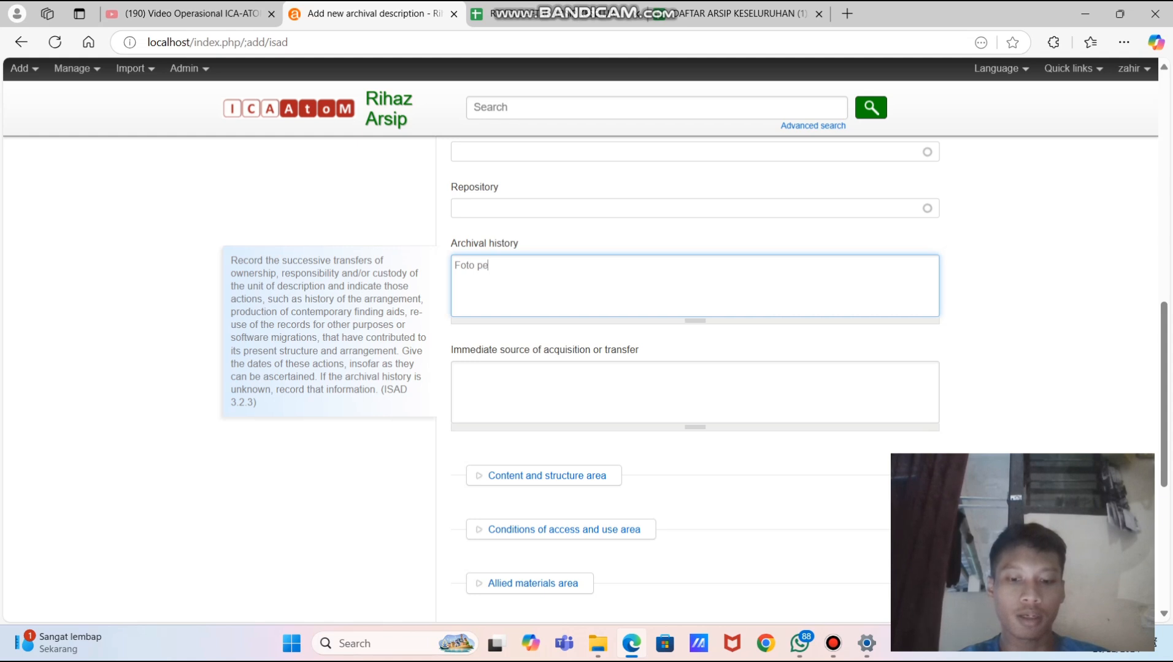
pyautogui.write('laksanaan swa')
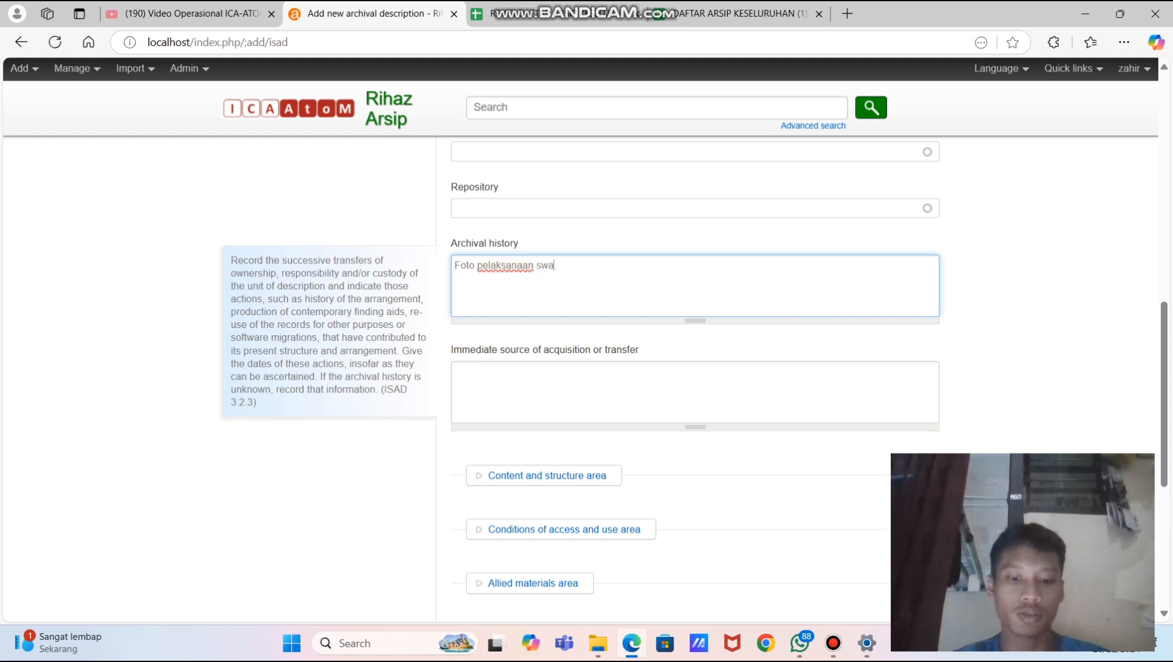
pyautogui.write('b co')
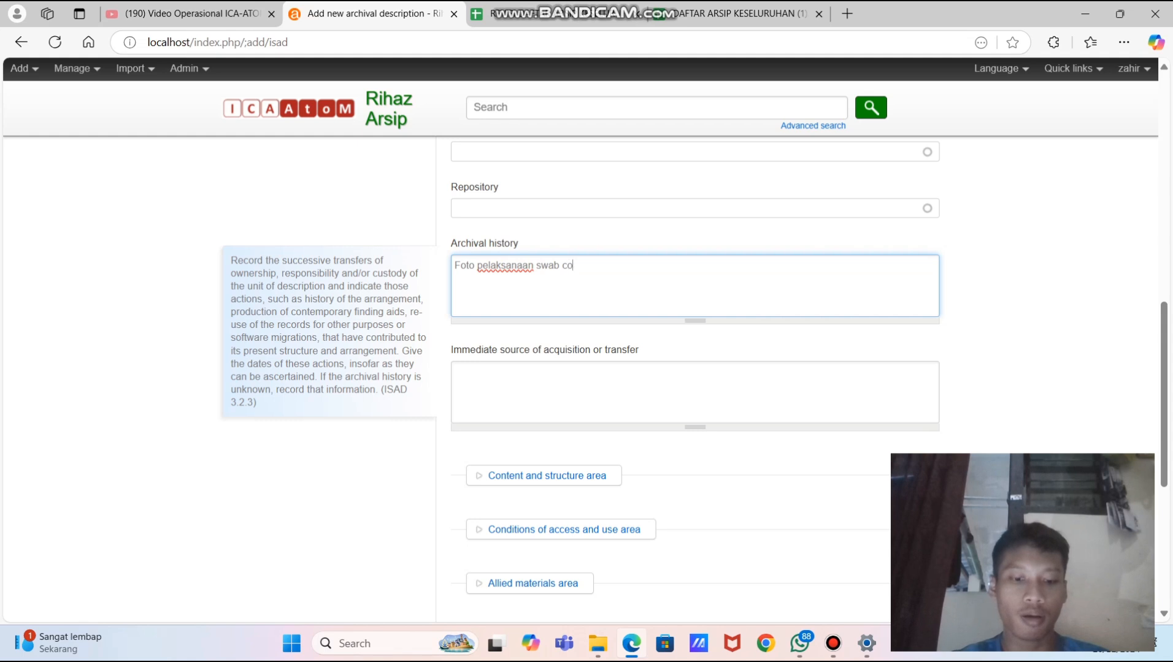
pyautogui.write('vid 19 pada')
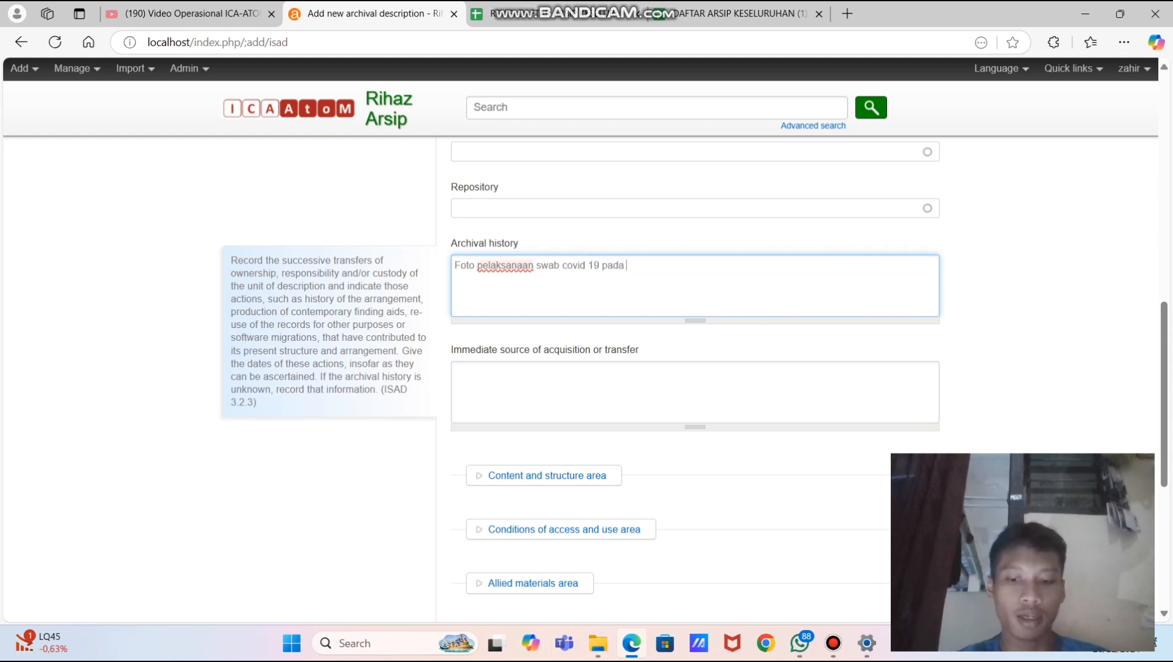
pyautogui.write(' p')
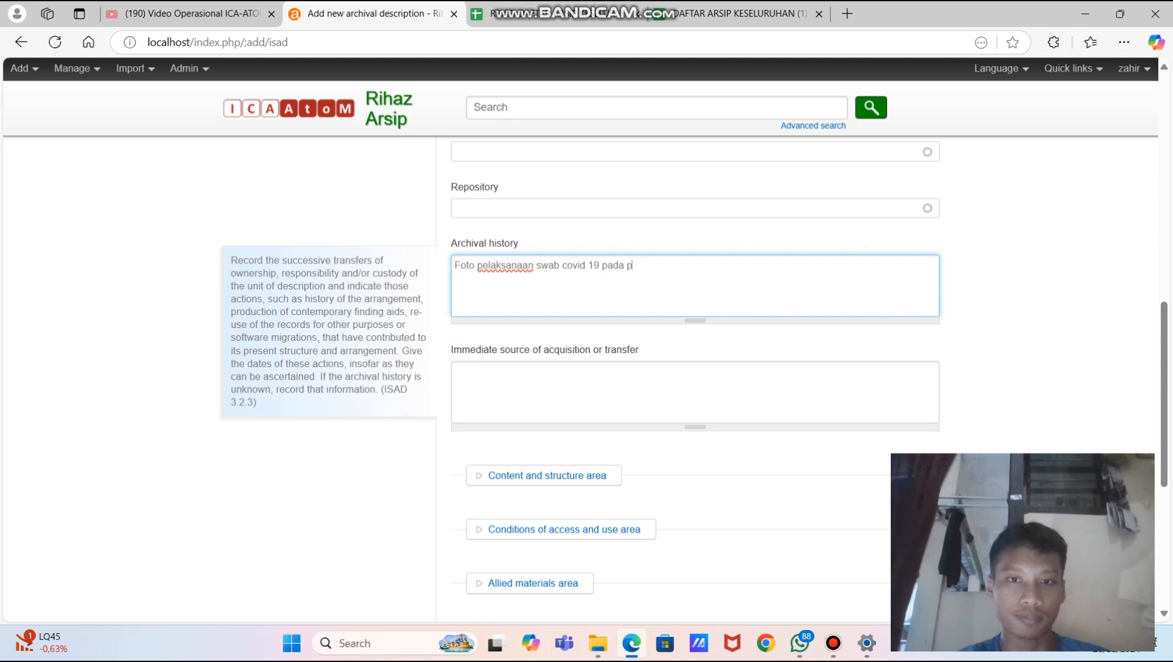
pyautogui.write('asien')
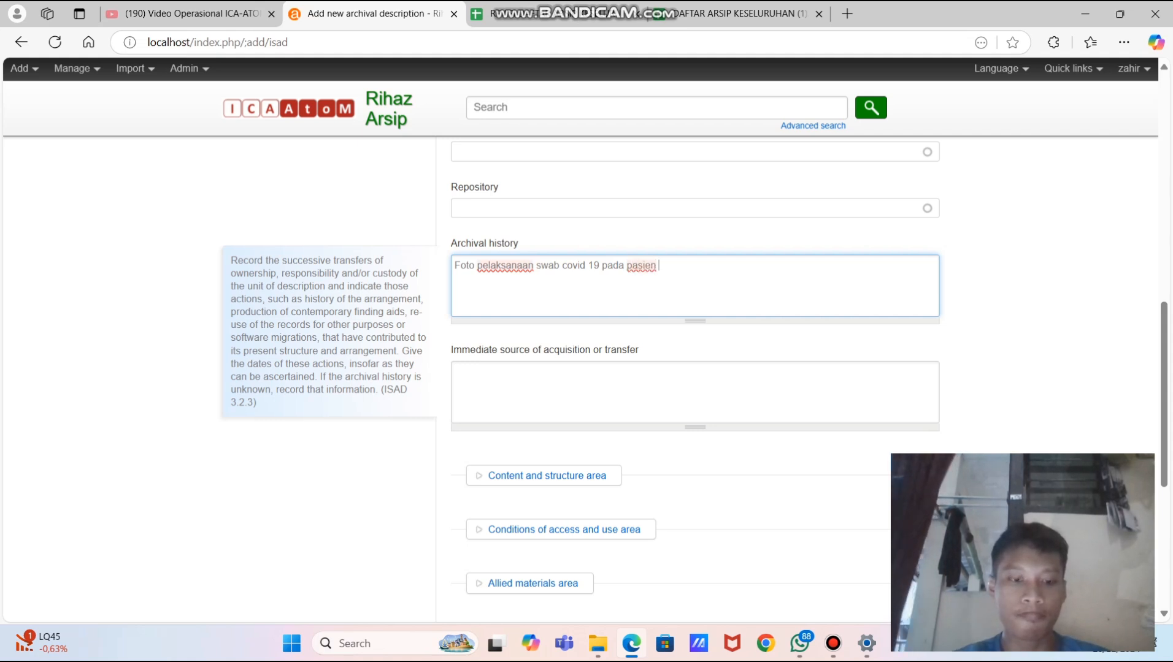
pyautogui.write(' di univ')
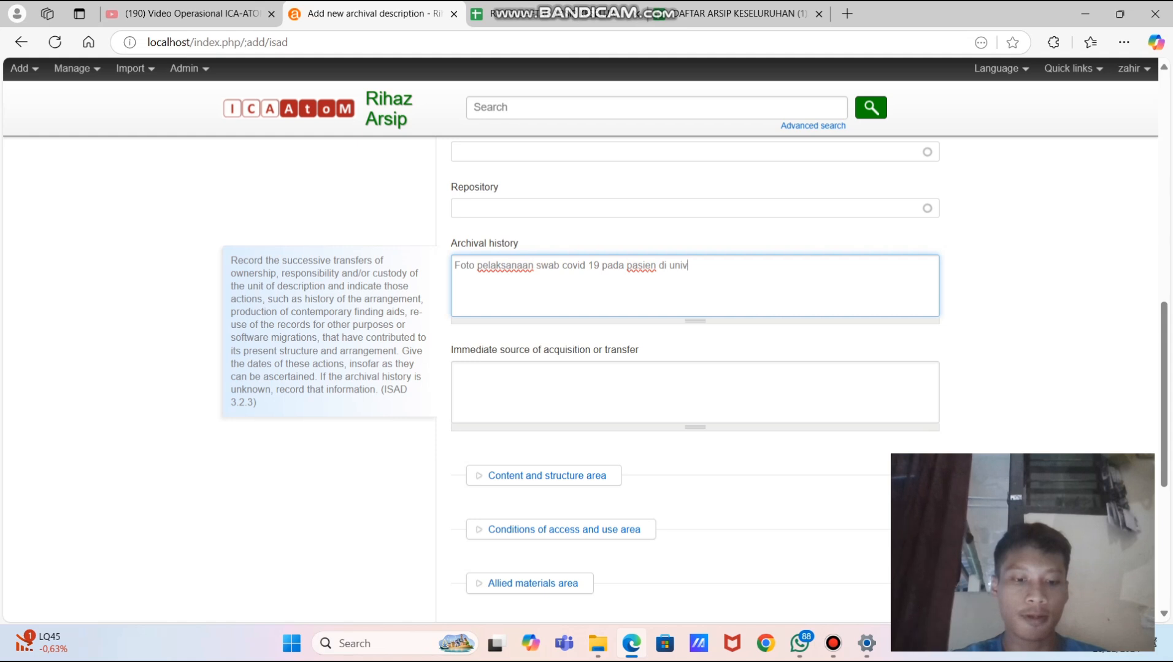
pyautogui.write('ersitas airlangga')
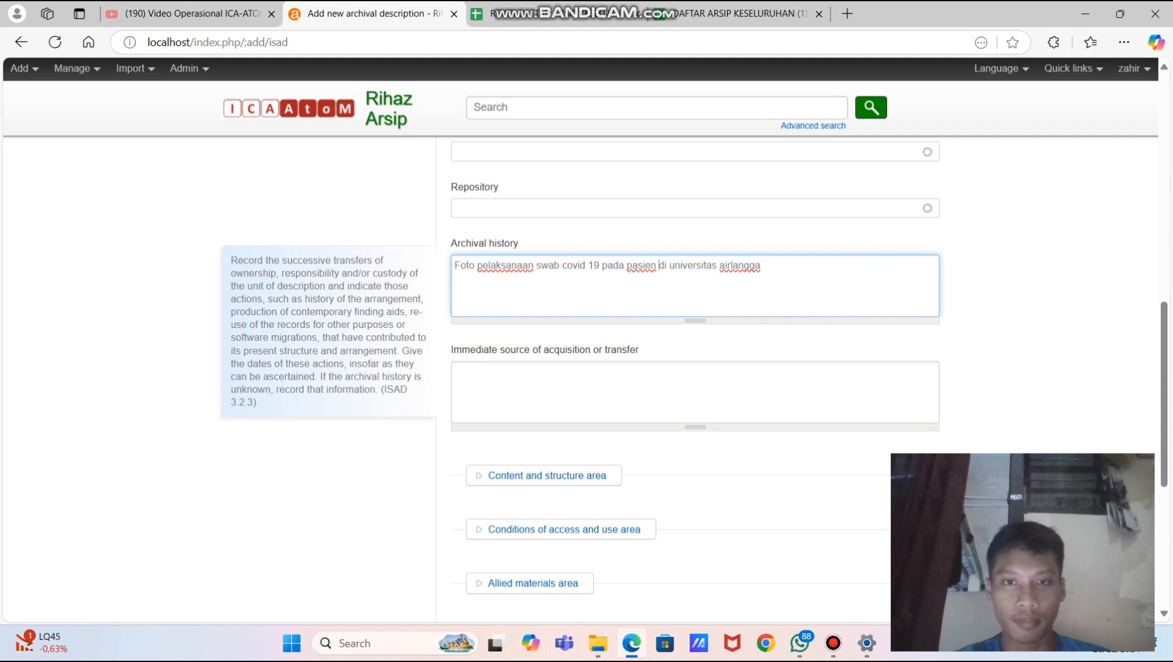
pyautogui.press('BackSpace')
pyautogui.press('BackSpace')
pyautogui.press('BackSpace')
pyautogui.press('BackSpace')
pyautogui.press('BackSpace')
pyautogui.press('BackSpace')
pyautogui.press('BackSpace')
pyautogui.write('ma')
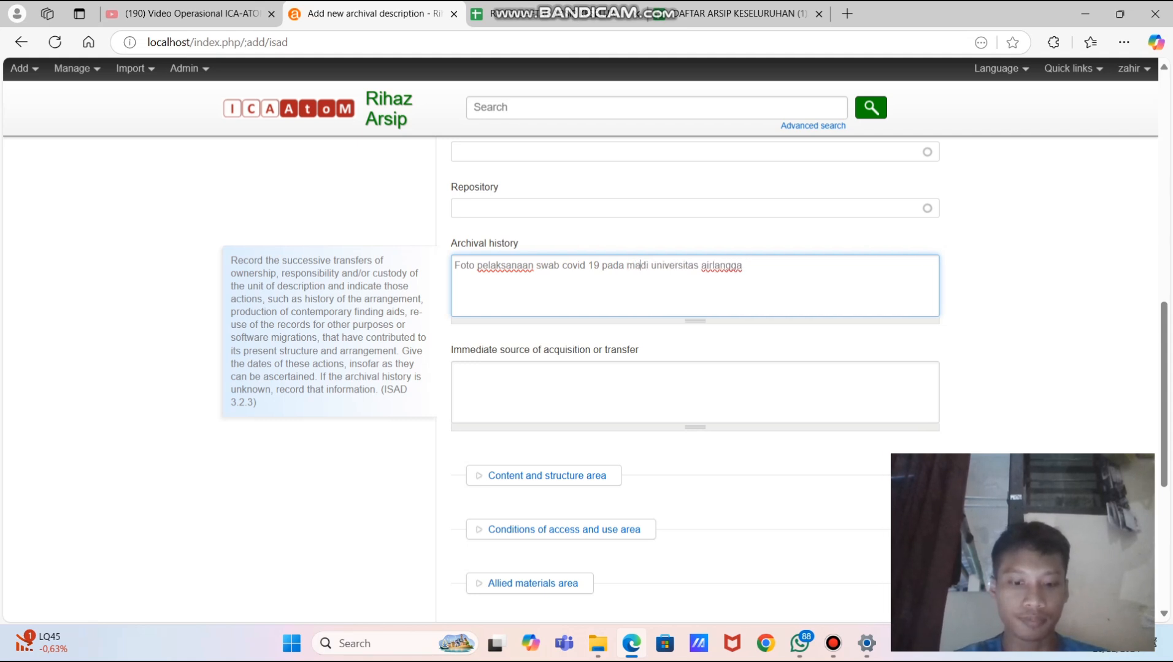
pyautogui.write('hasiswa')
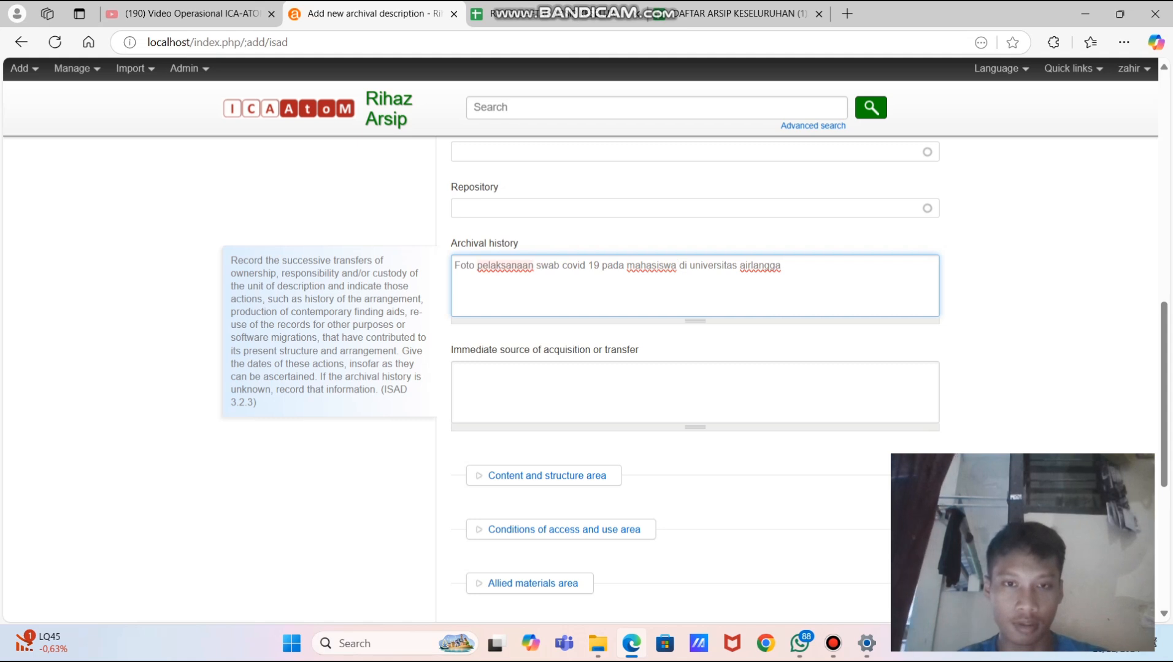
pyautogui.click(506, 266)
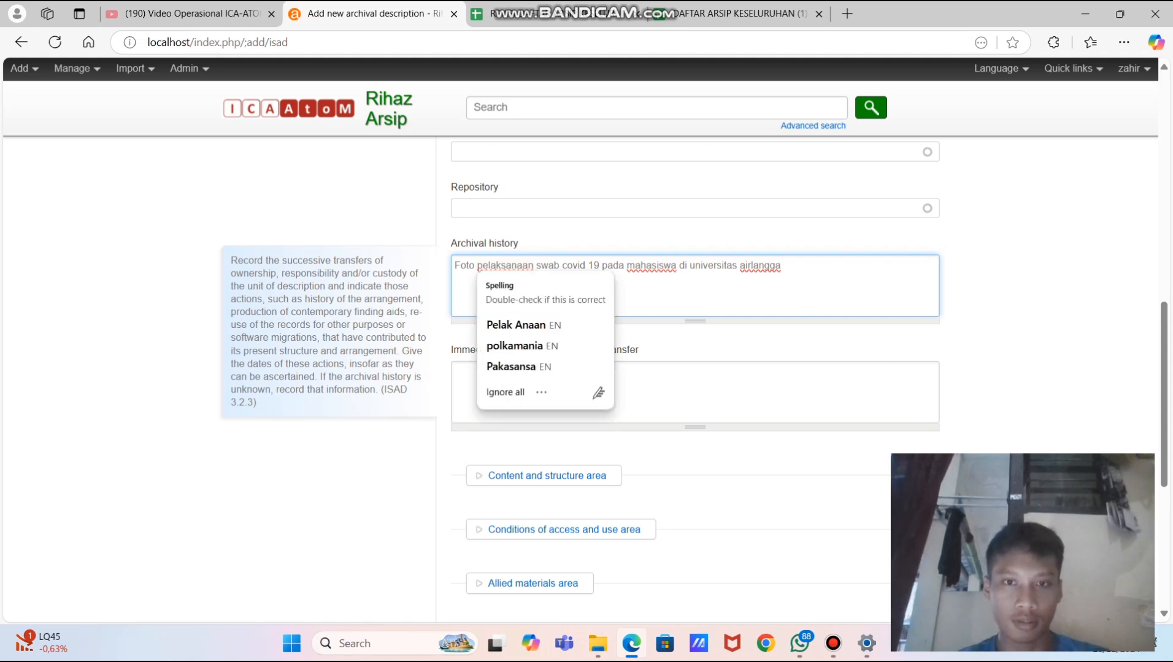
pyautogui.click(562, 266)
pyautogui.write('pe')
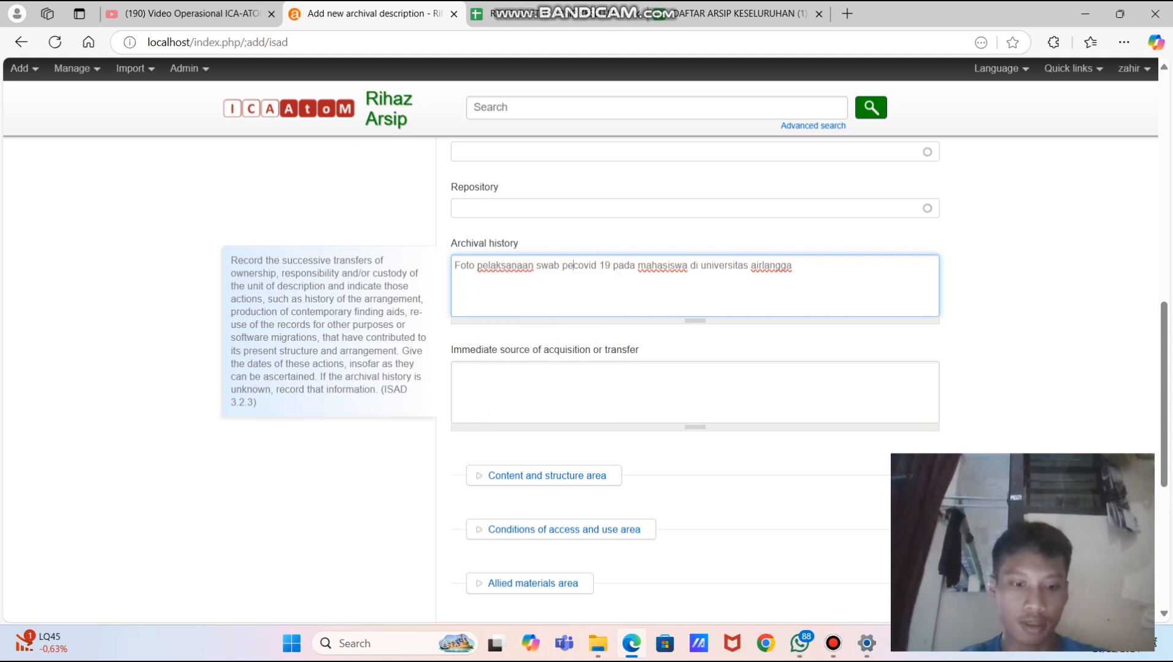
pyautogui.write('ngecekan')
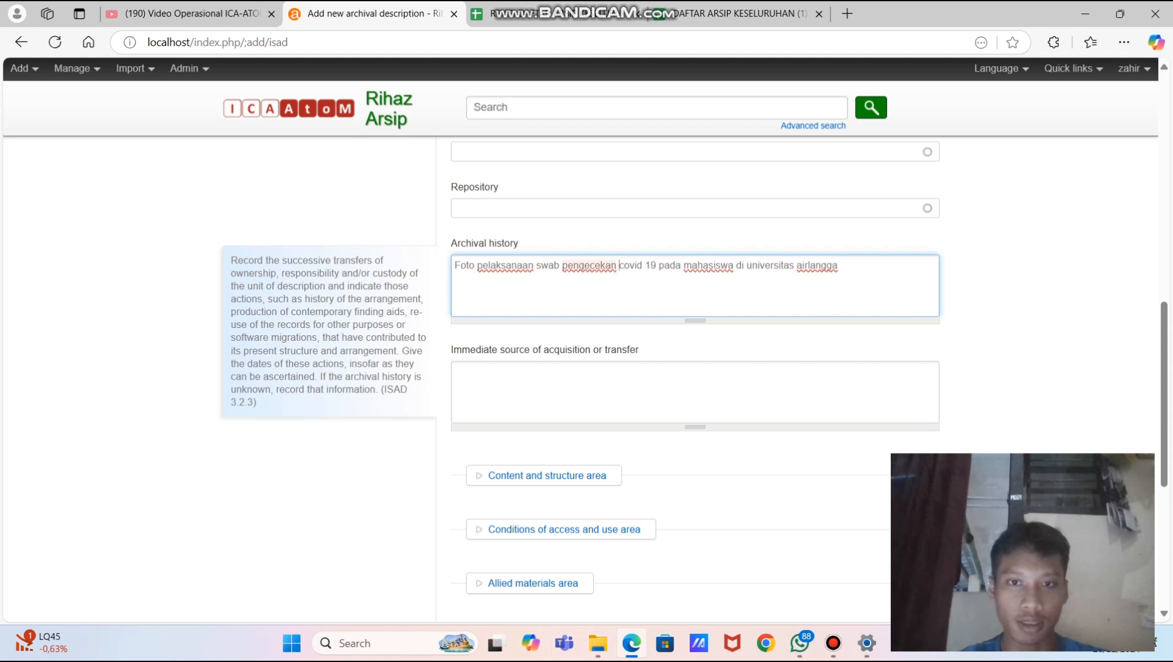
# - Set the publication status in the Administration area to Published
pyautogui.scroll(-6, 693, 392)
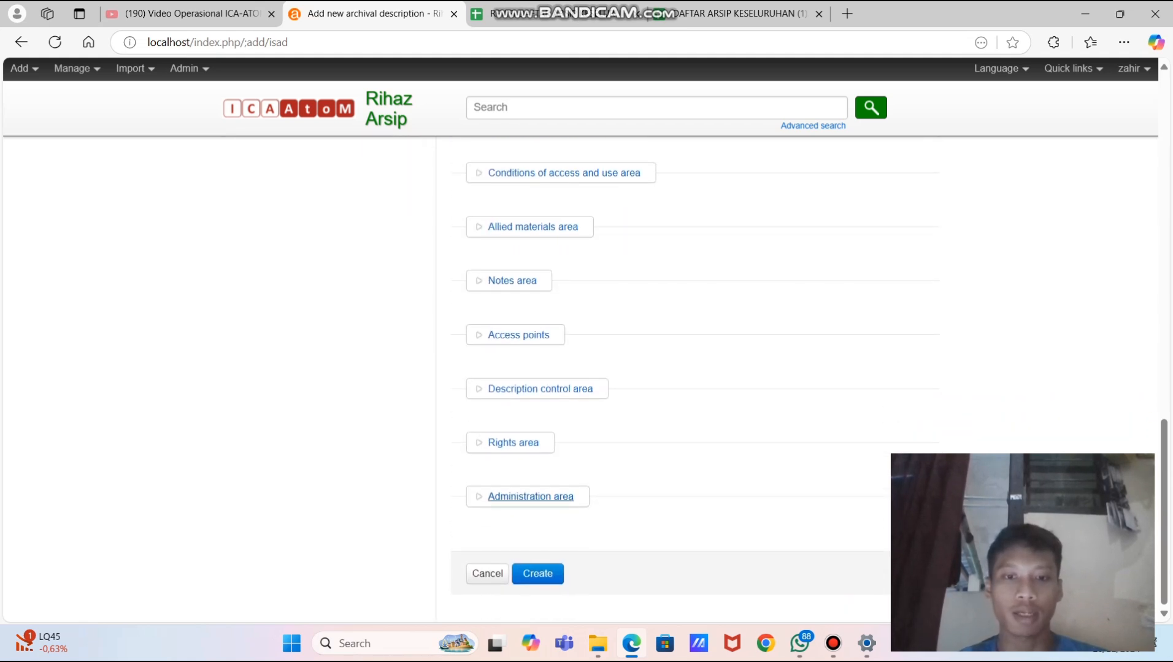
pyautogui.click(530, 497)
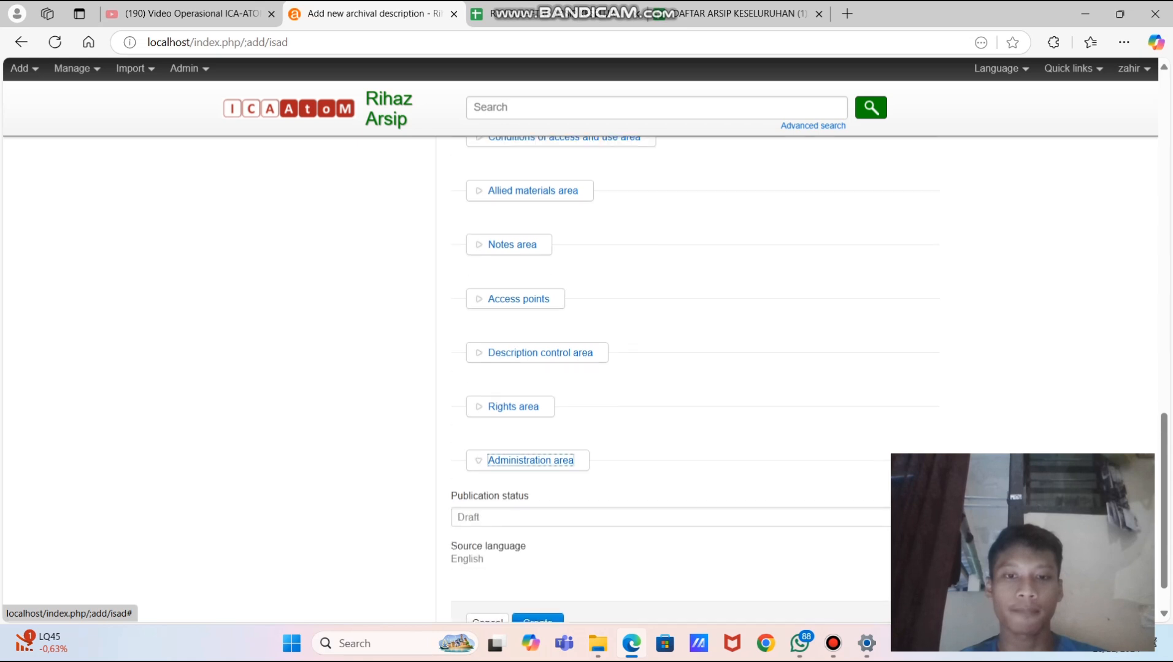
pyautogui.click(552, 518)
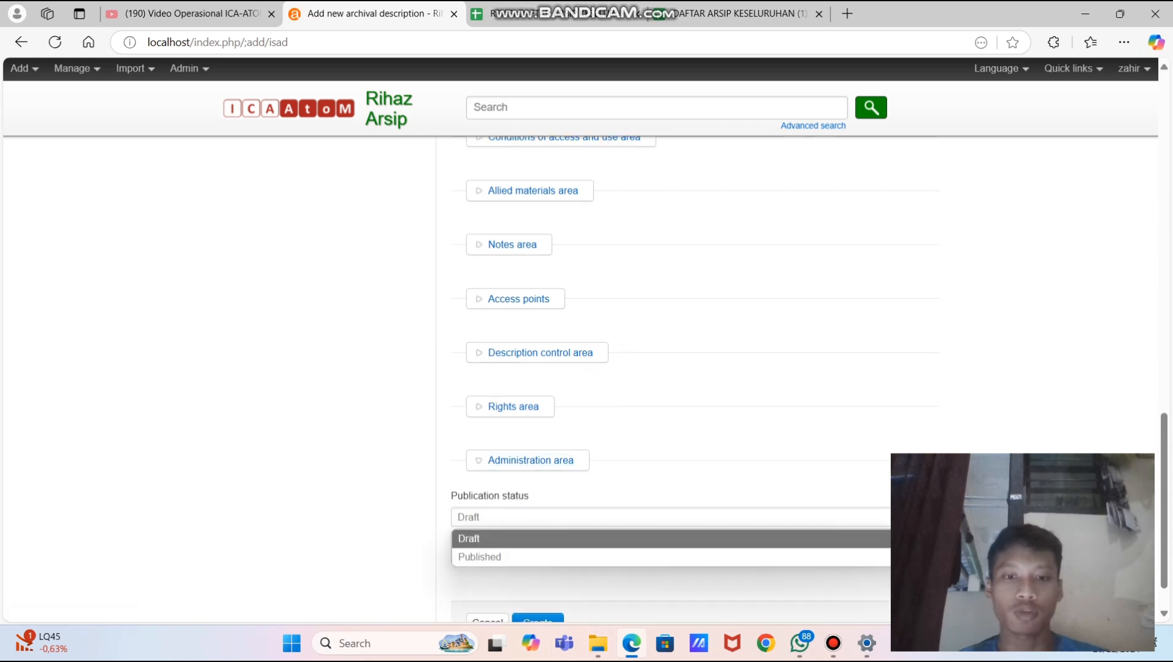
pyautogui.press('Down')
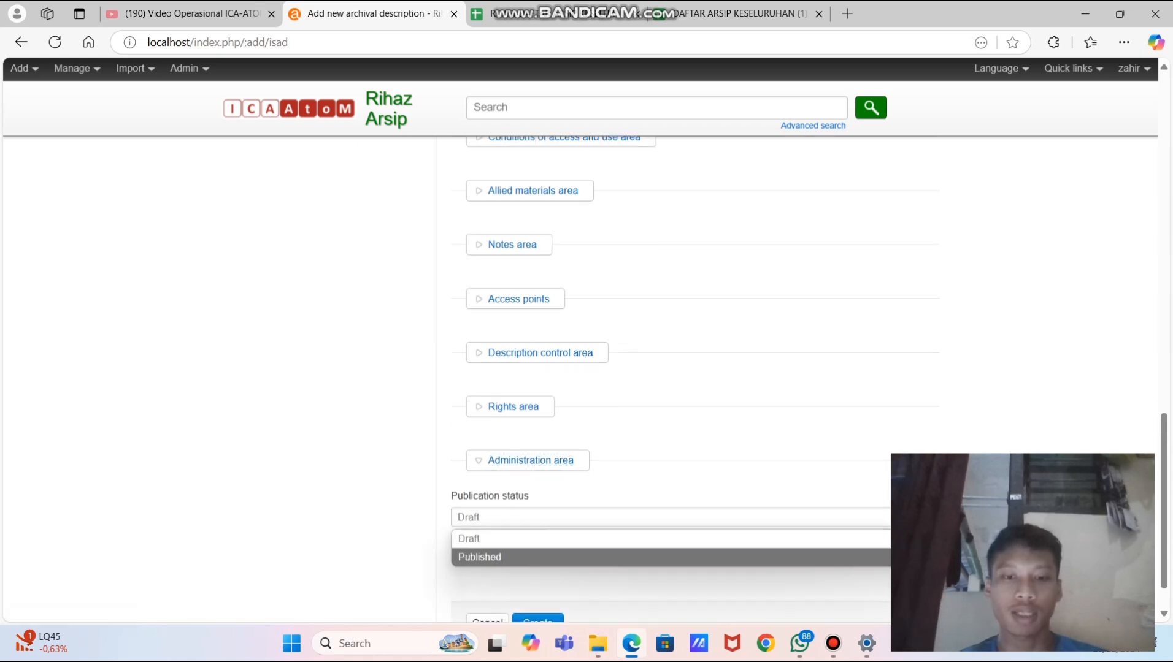
pyautogui.press('Return')
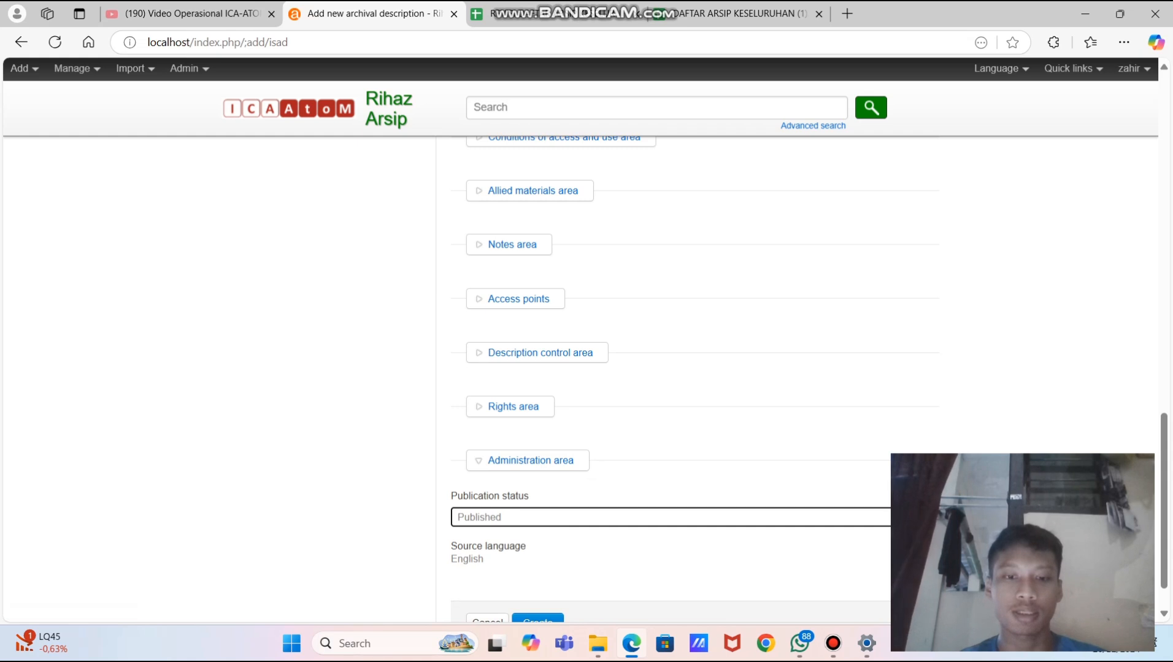
# - Save the new file description with Create
pyautogui.scroll(5, 694, 368)
pyautogui.scroll(11, 552, 518)
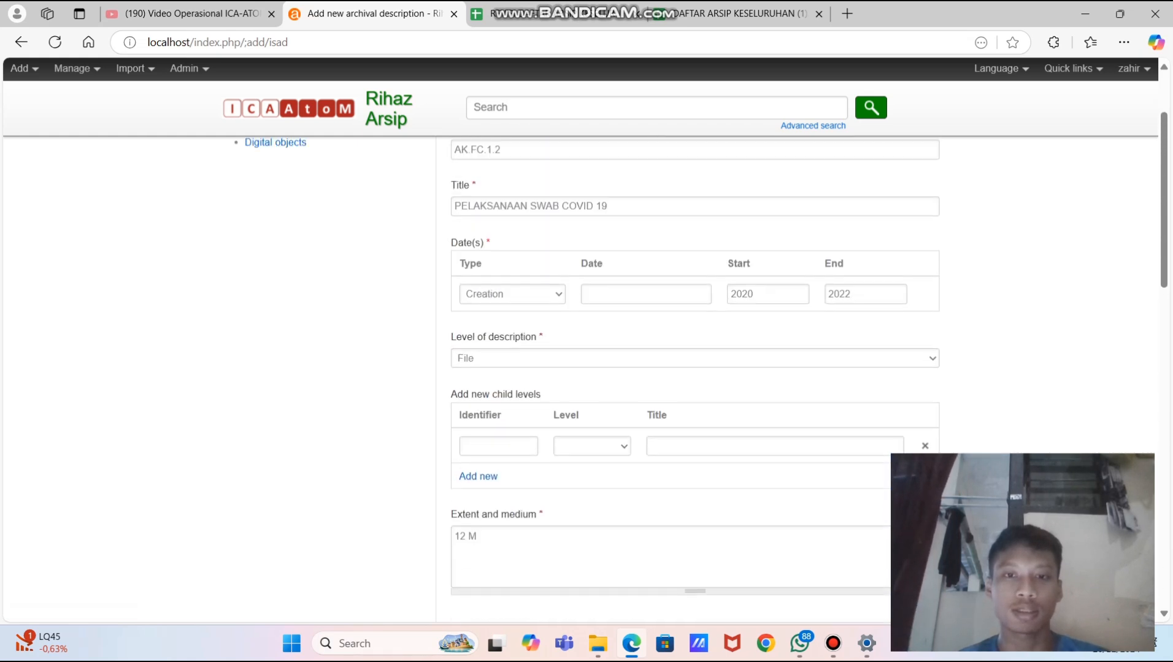
pyautogui.scroll(-11, 552, 517)
pyautogui.scroll(-6, 552, 518)
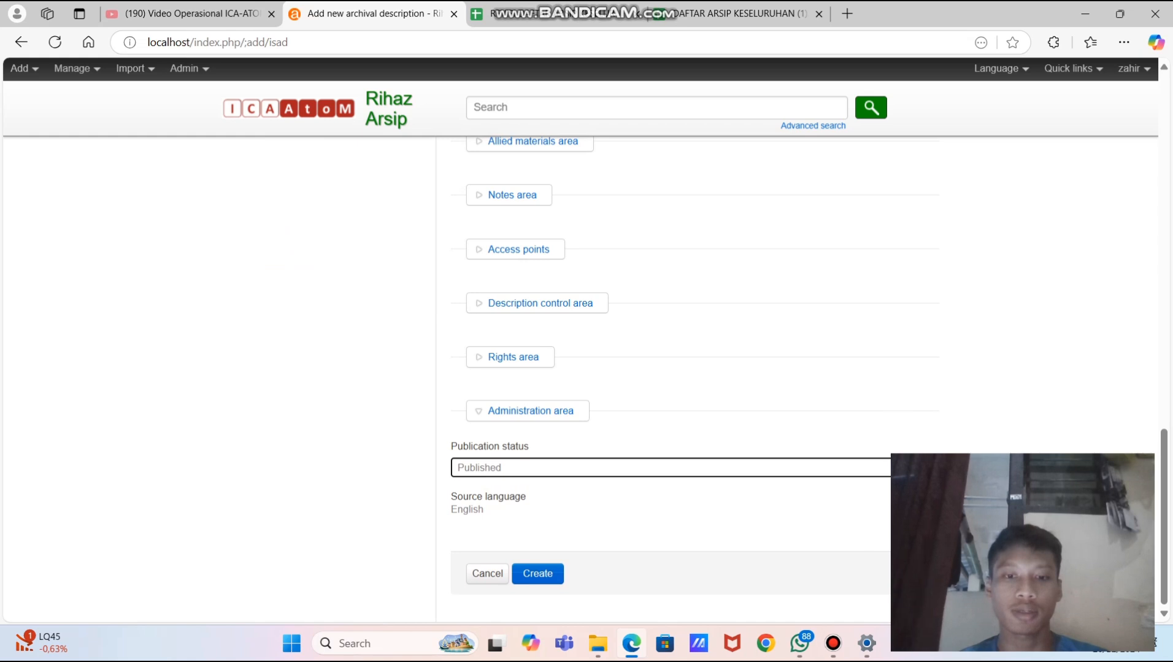
pyautogui.click(693, 521)
pyautogui.click(538, 574)
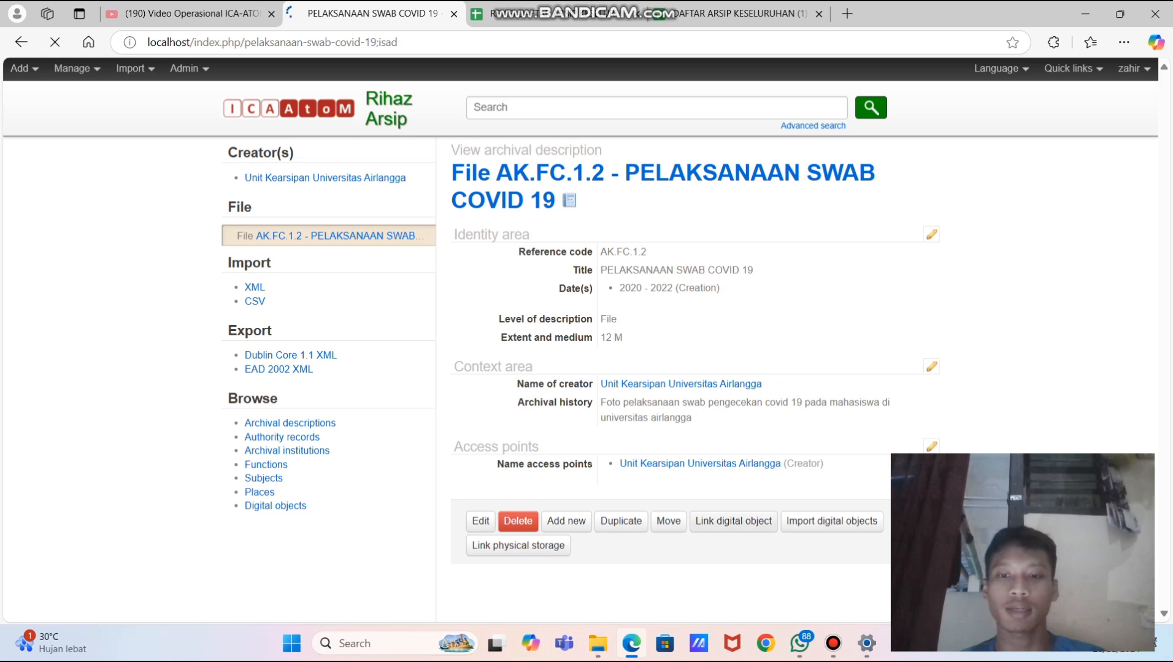
# - Link the pelaksanaan swab COVID-19 photo from Downloads as the description's digital object
pyautogui.click(733, 521)
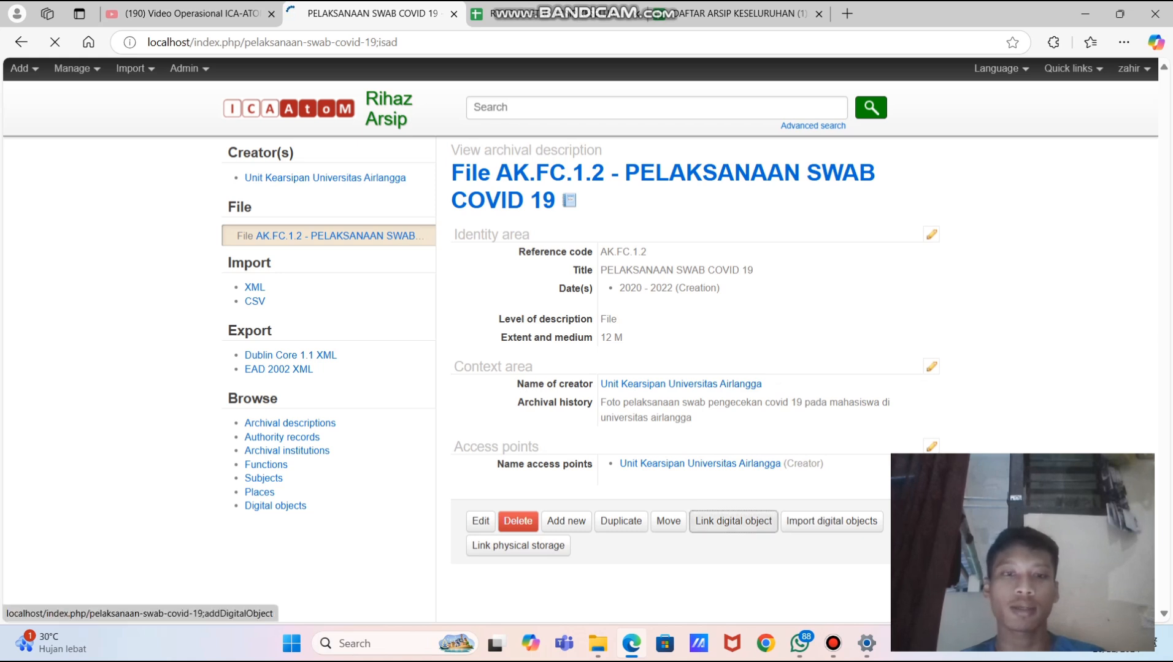
pyautogui.click(483, 295)
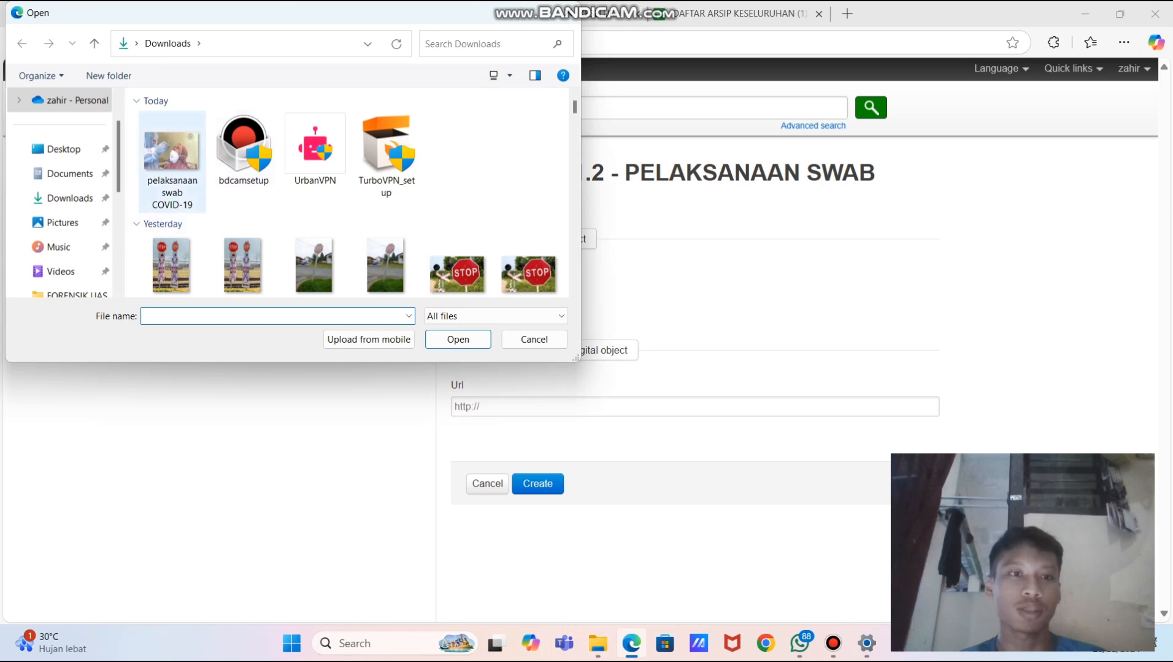
pyautogui.click(172, 156)
pyautogui.click(458, 339)
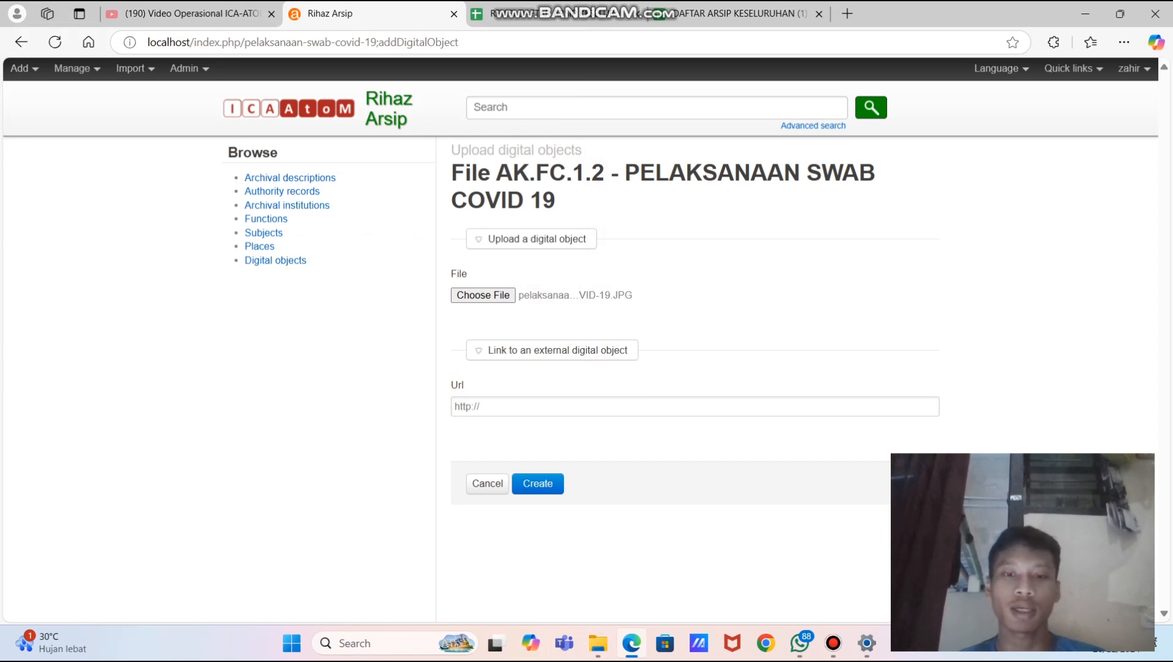
pyautogui.click(538, 484)
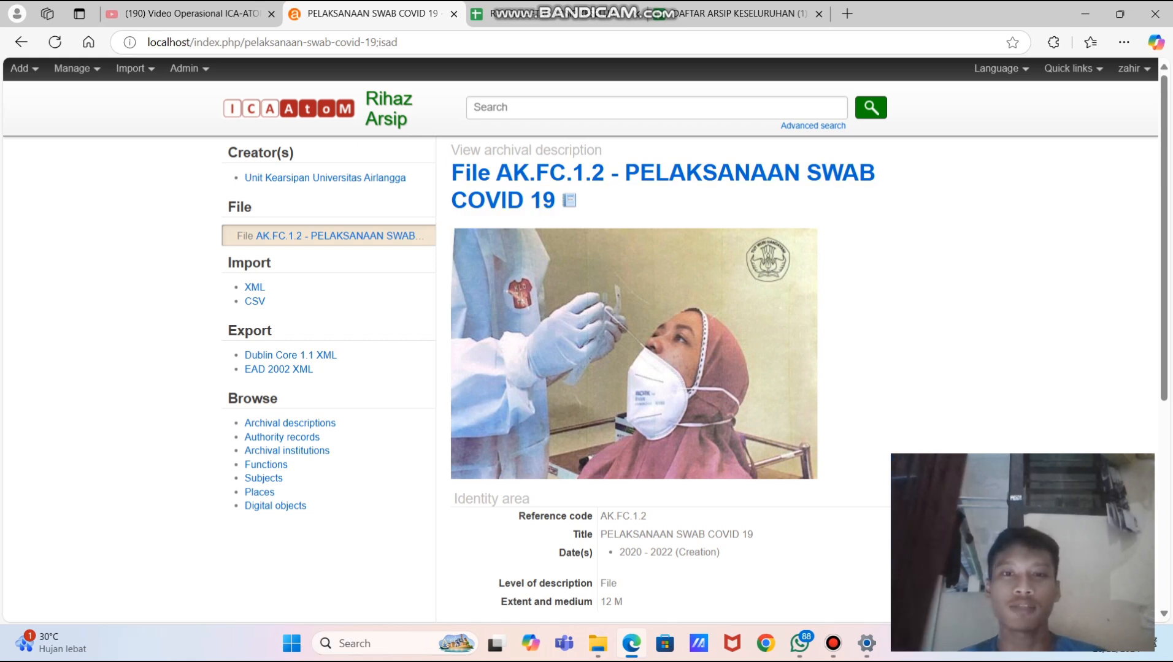
# - Review the saved description page, then browse the archival descriptions list
pyautogui.scroll(-2, 693, 362)
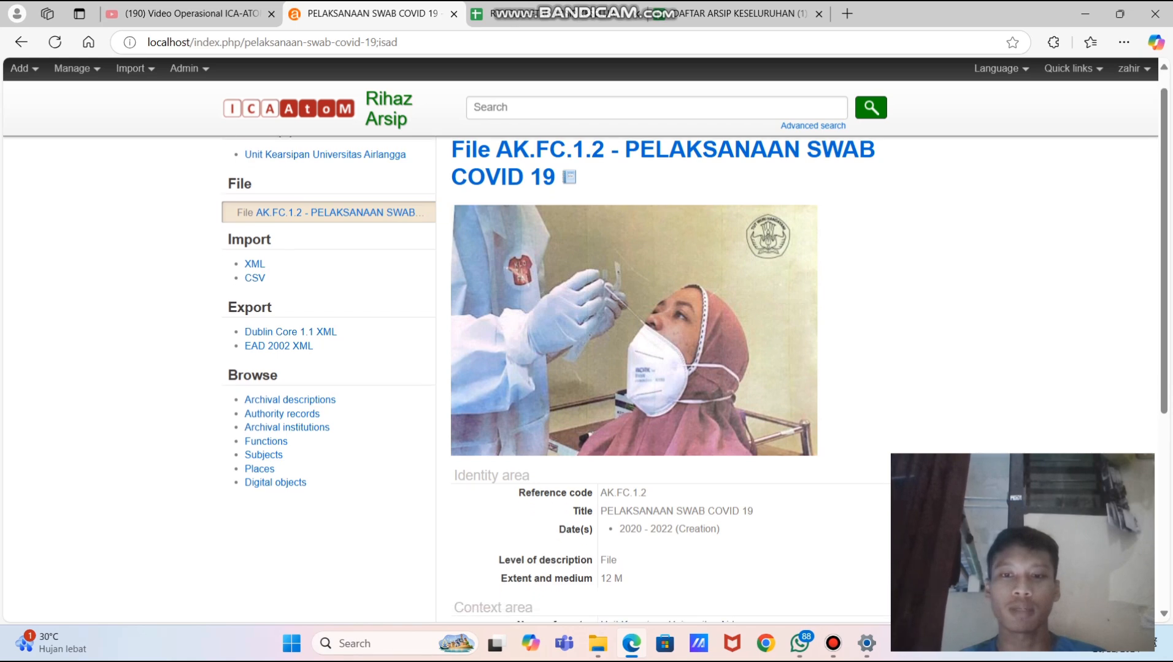
pyautogui.scroll(-5, 632, 196)
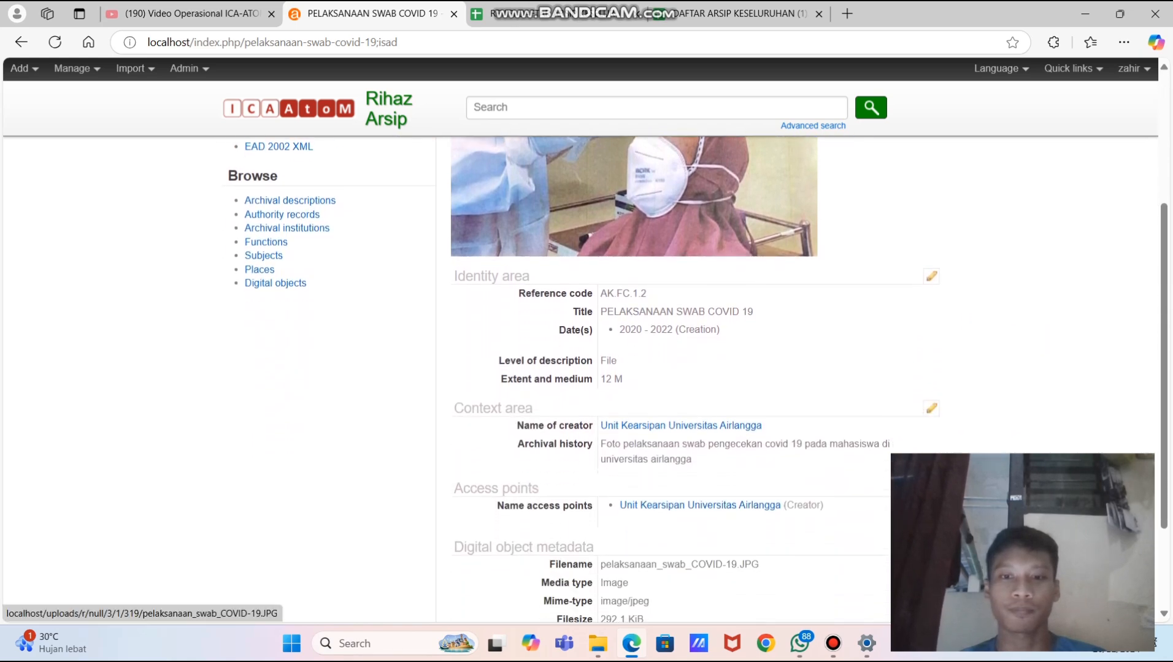
pyautogui.scroll(-3, 632, 197)
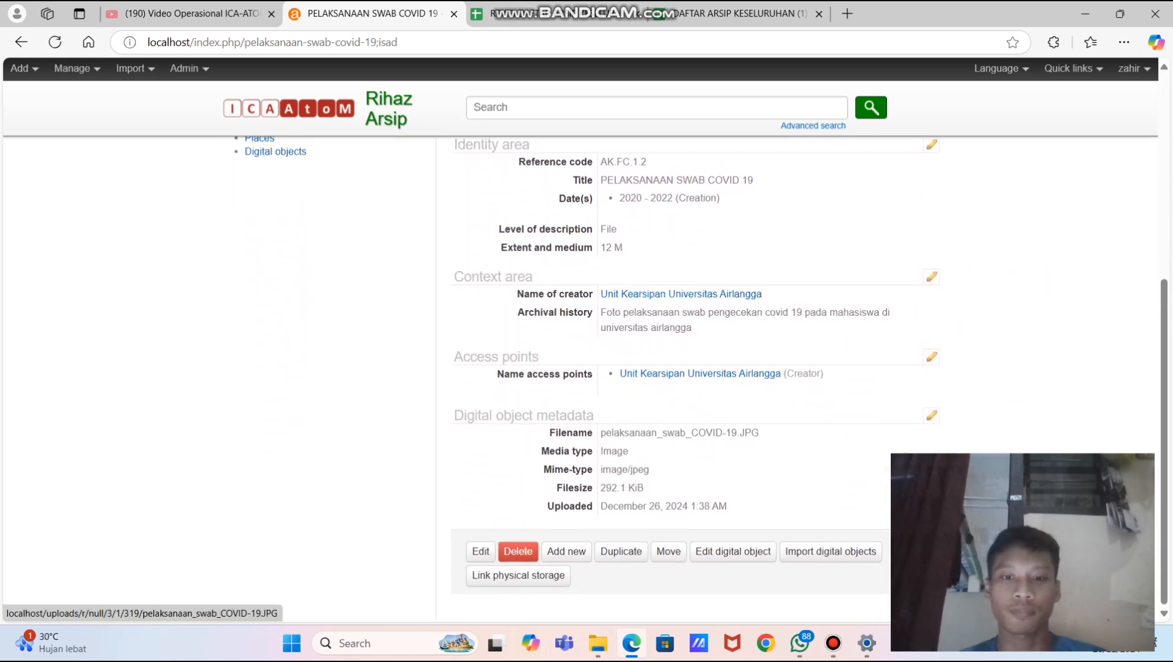
pyautogui.scroll(1, 632, 196)
pyautogui.scroll(5, 632, 306)
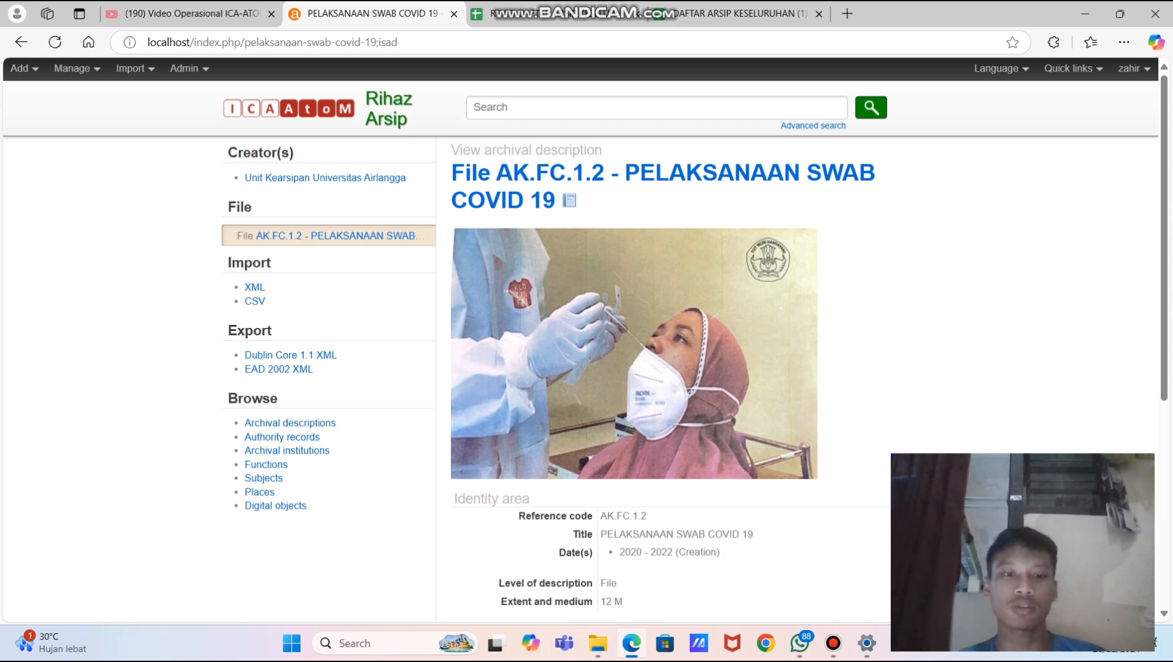
pyautogui.click(289, 424)
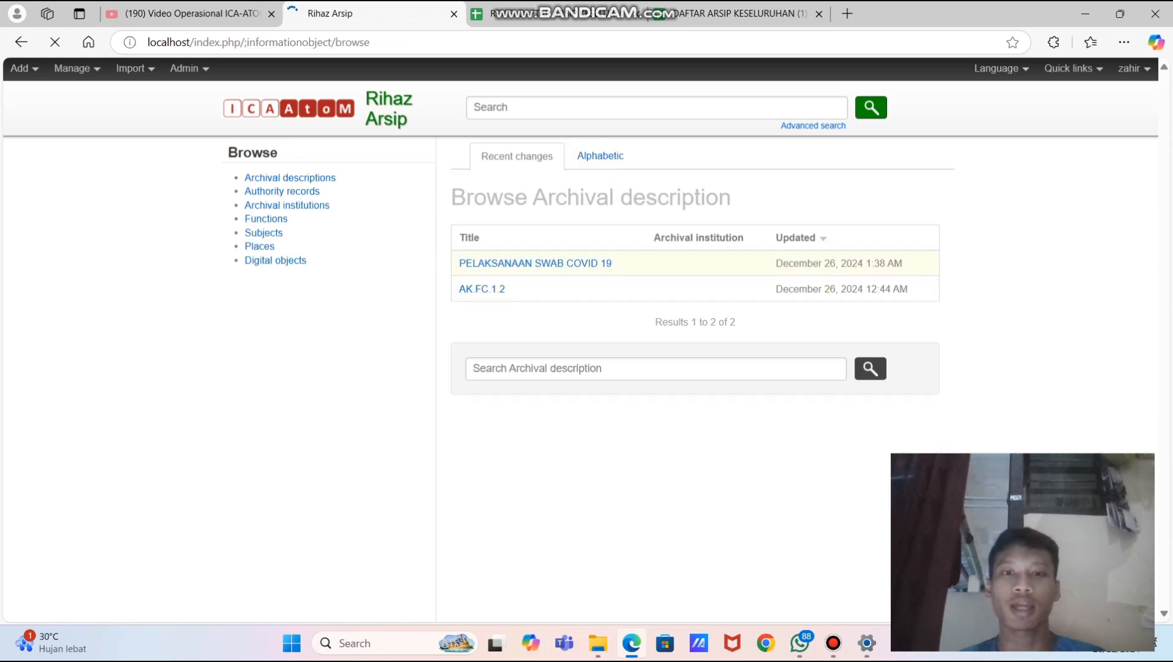
# - Reopen the PELAKSANAAN SWAB COVID 19 description from the browse results
pyautogui.click(534, 263)
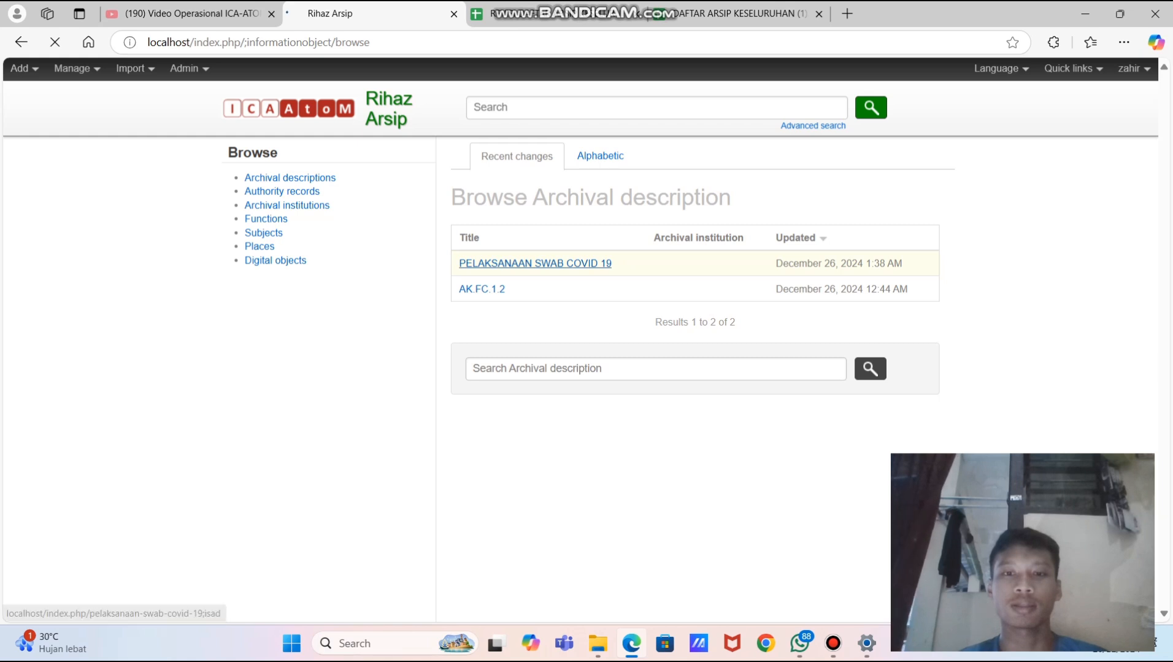
pyautogui.click(604, 264)
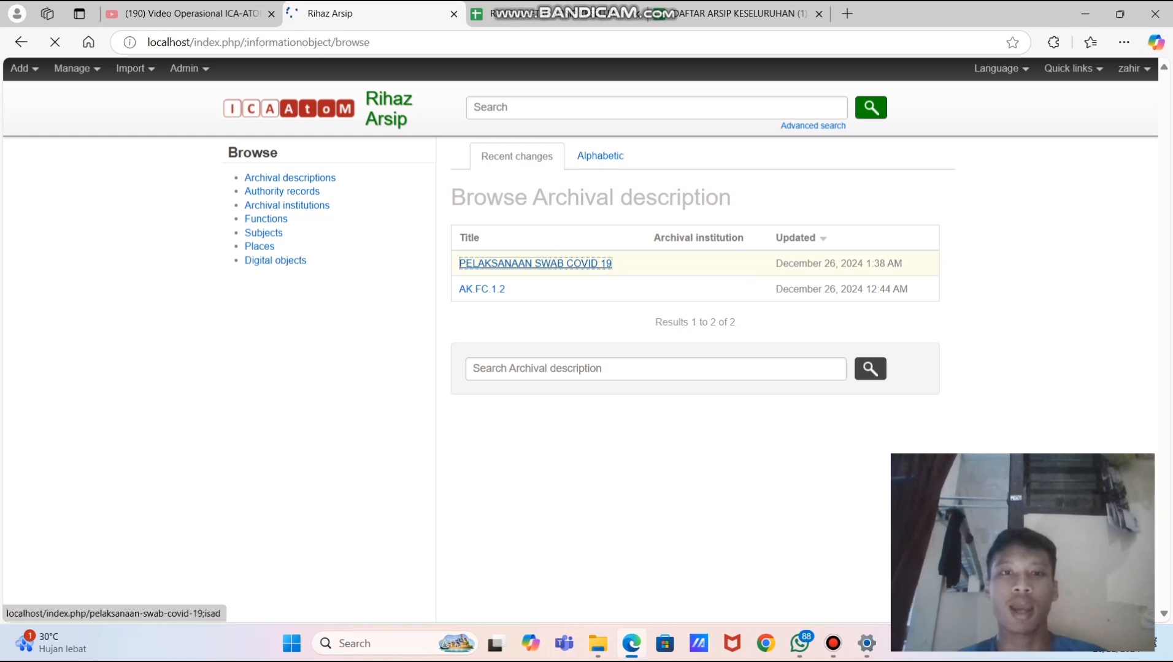
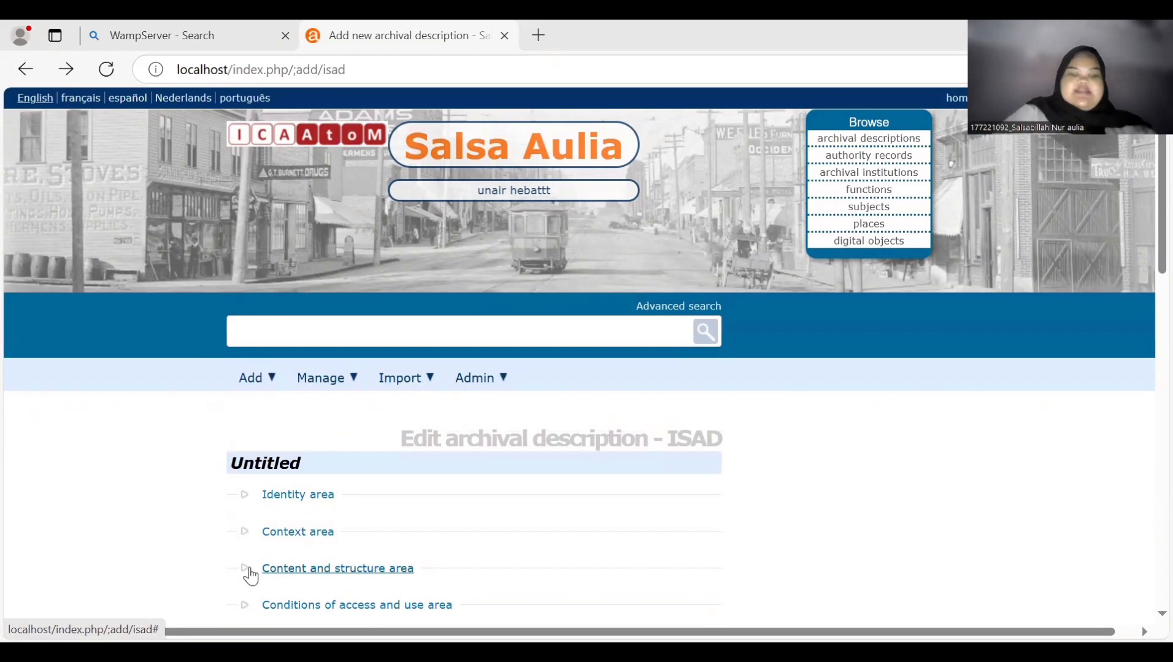
# - In the Identity area, enter APG.2.4 as the identifier
pyautogui.scroll(-1, 250, 576)
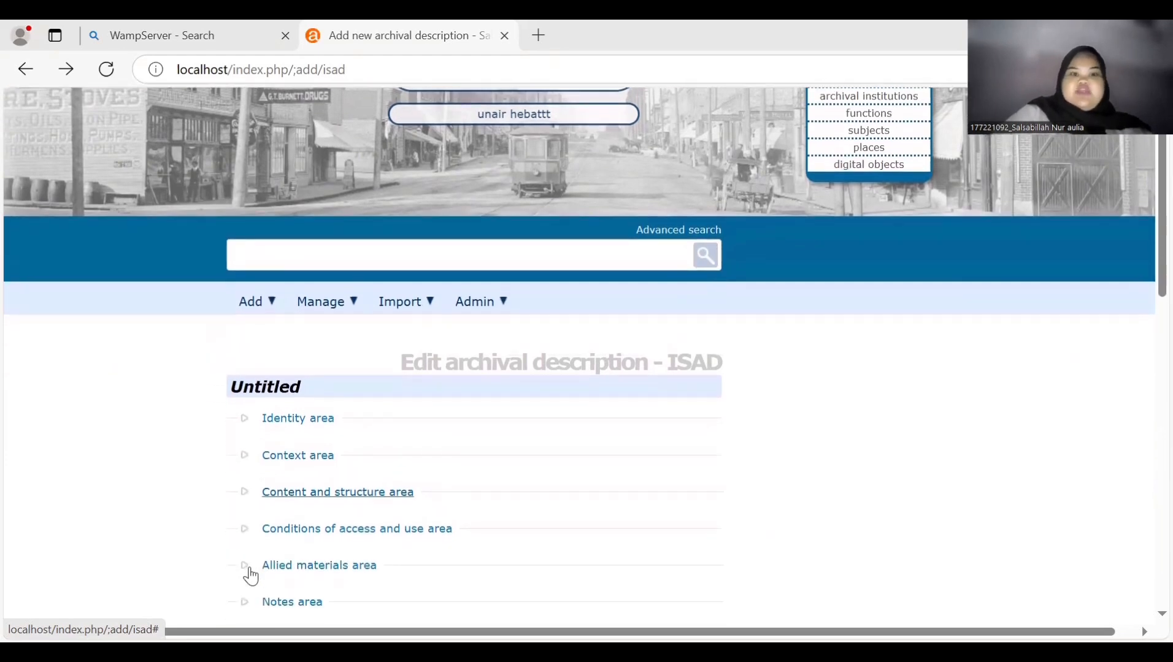
pyautogui.scroll(-2, 250, 577)
pyautogui.scroll(2, 251, 576)
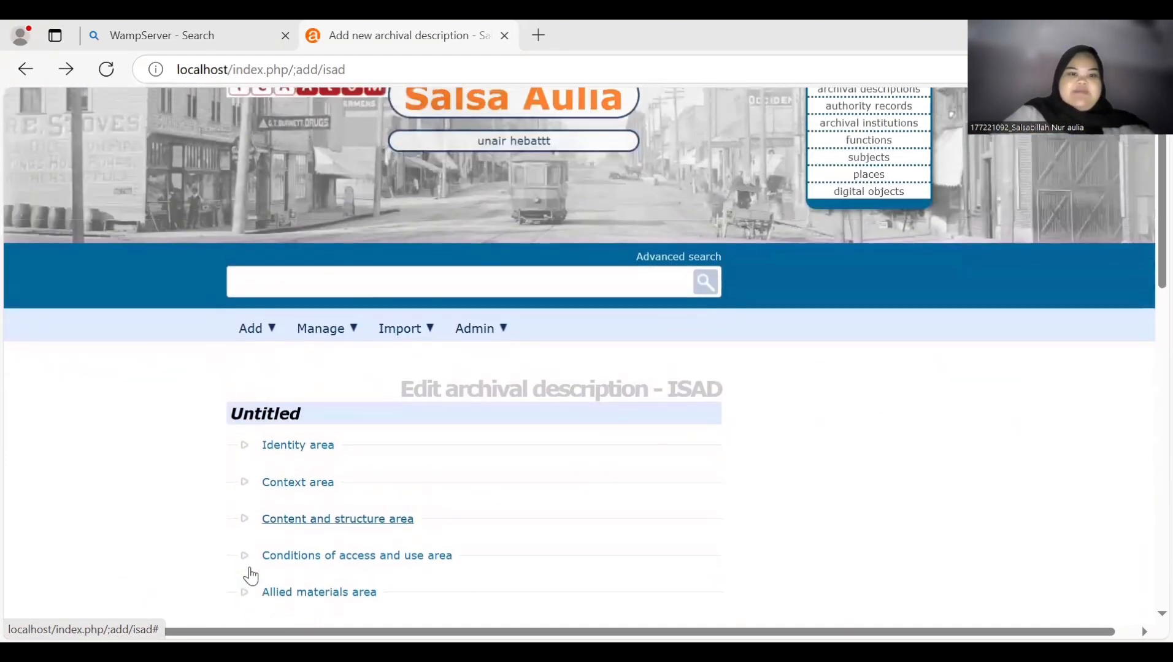
pyautogui.scroll(-1, 250, 576)
pyautogui.scroll(-2, 250, 576)
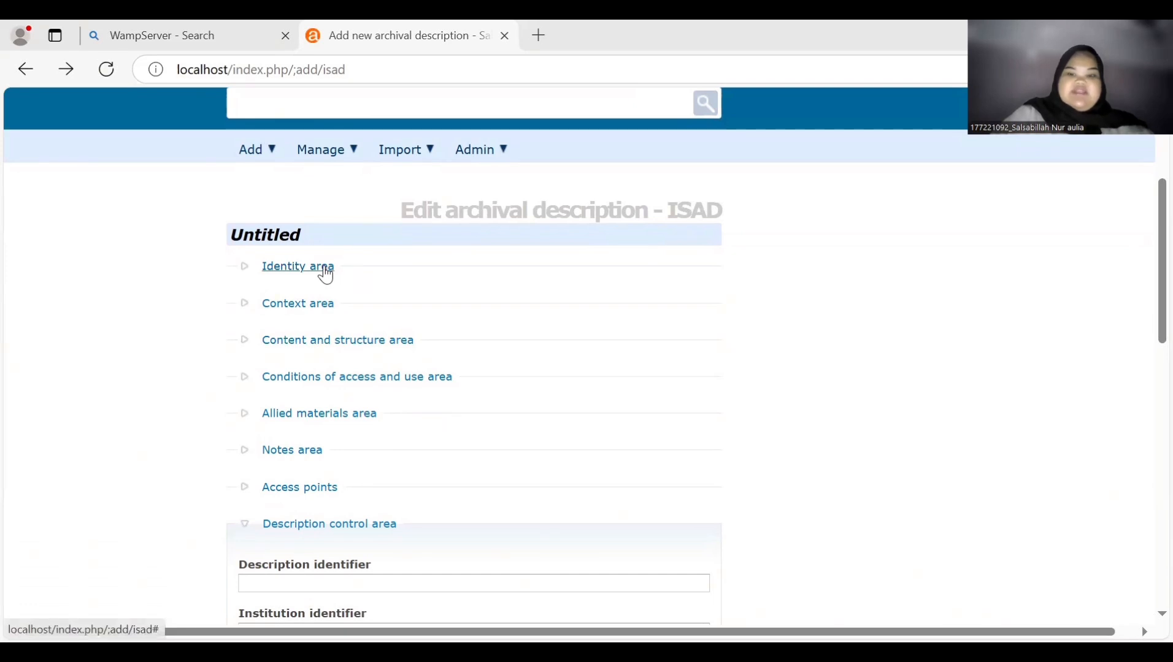
pyautogui.click(325, 270)
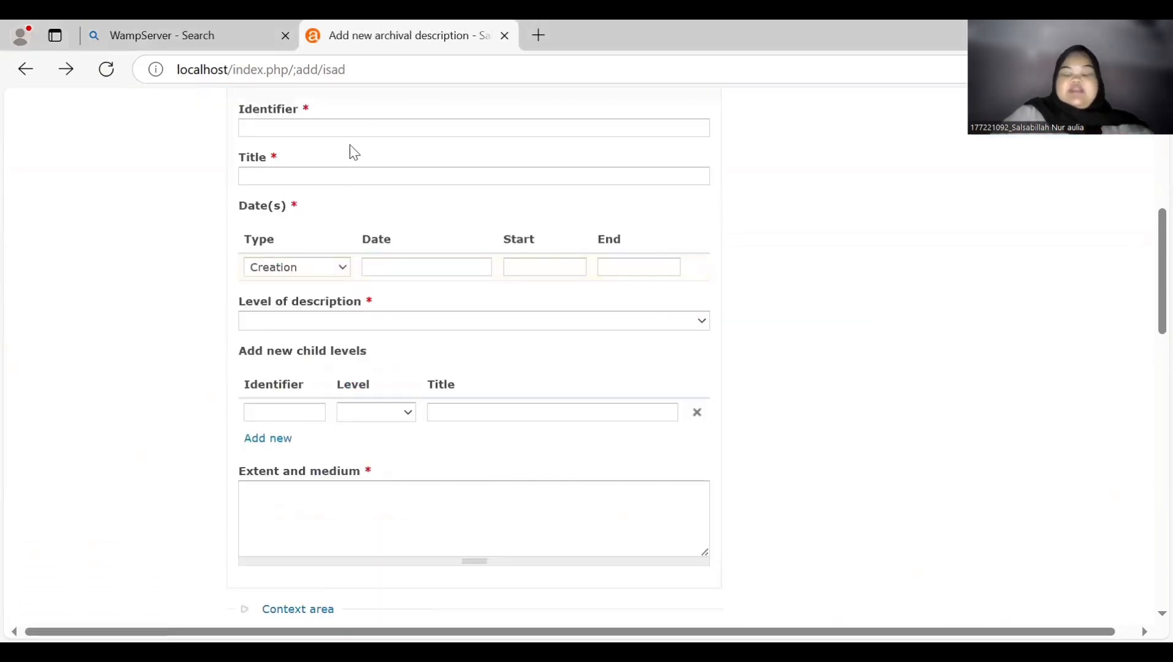
pyautogui.scroll(1, 353, 153)
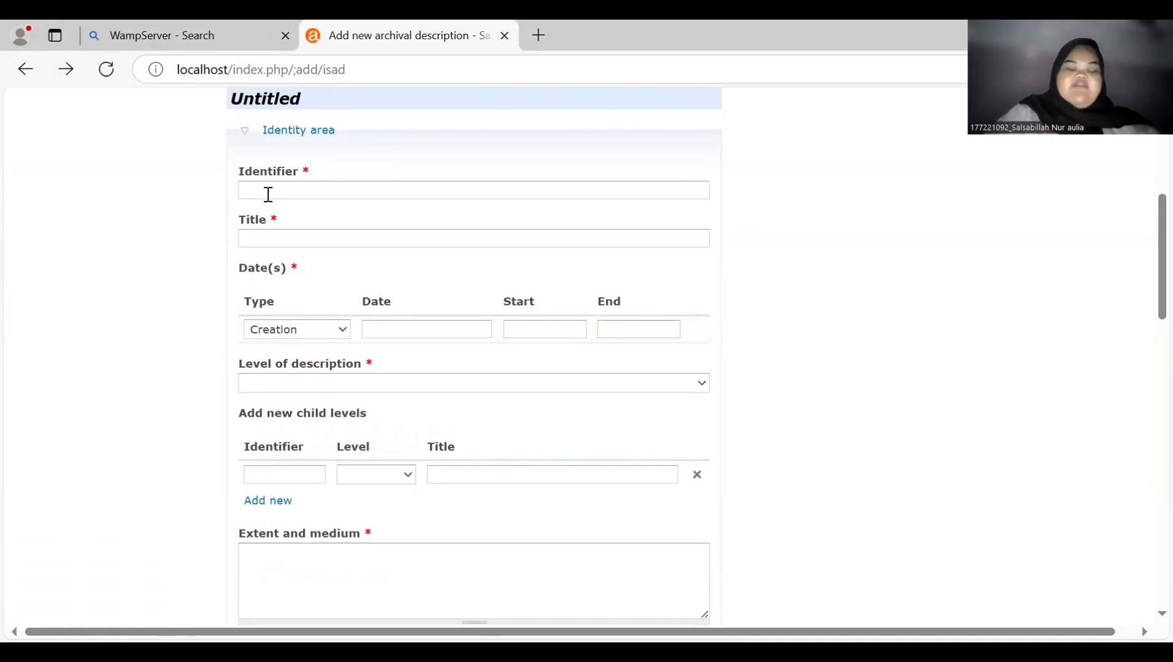
pyautogui.click(268, 195)
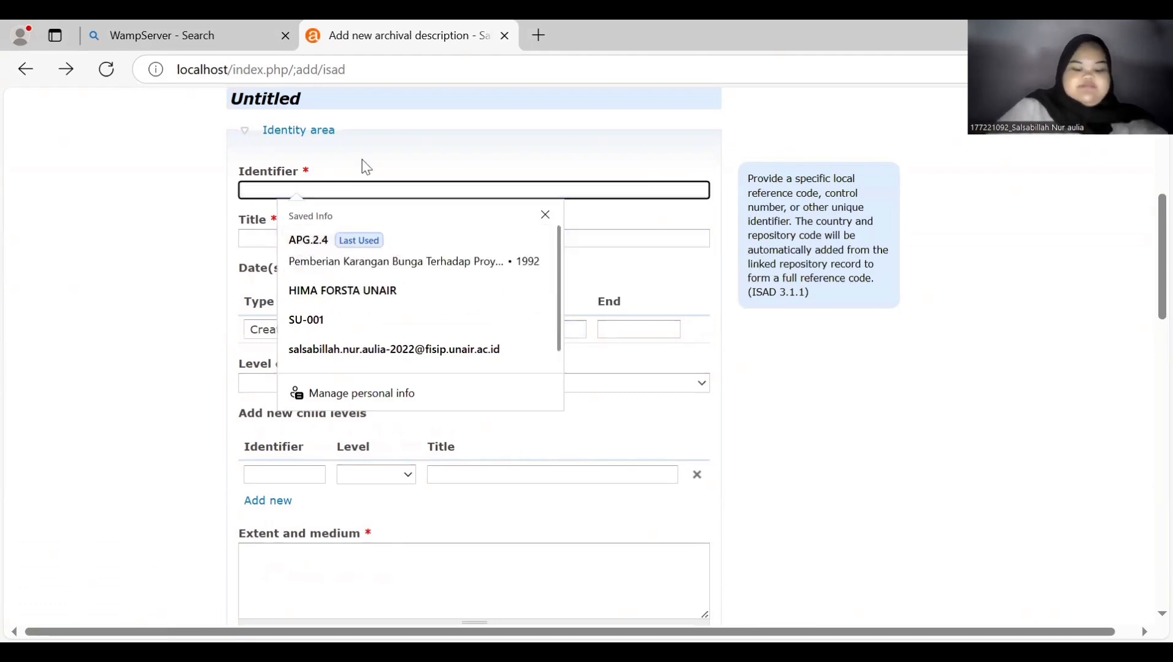
pyautogui.write('APG.2.4')
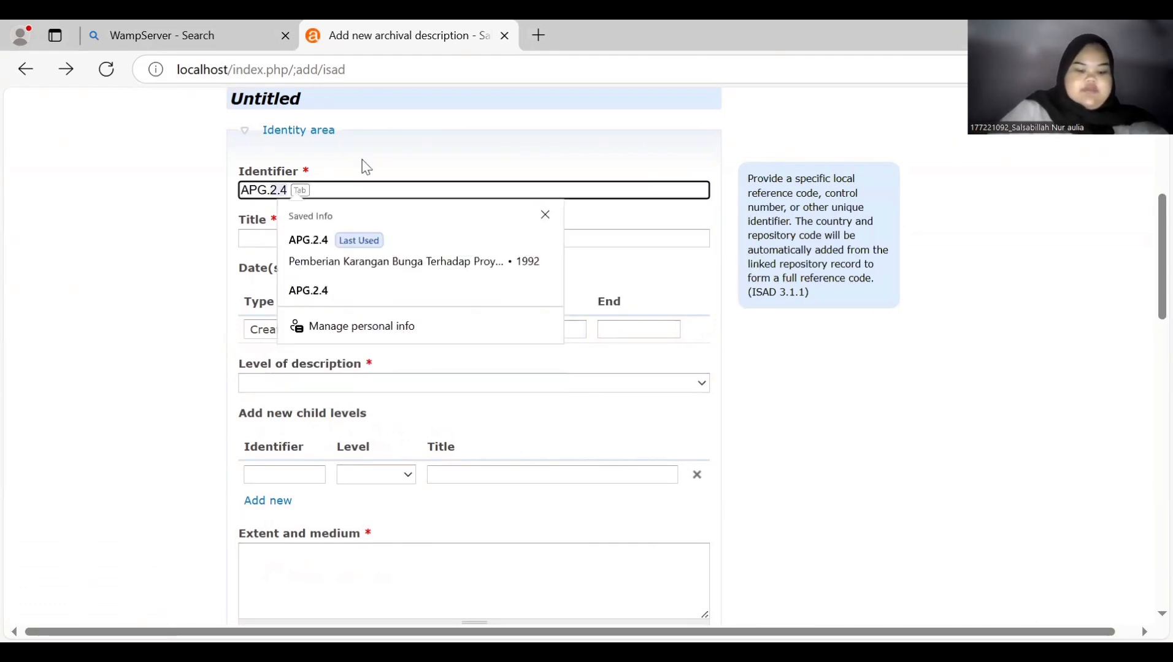
pyautogui.press('Tab')
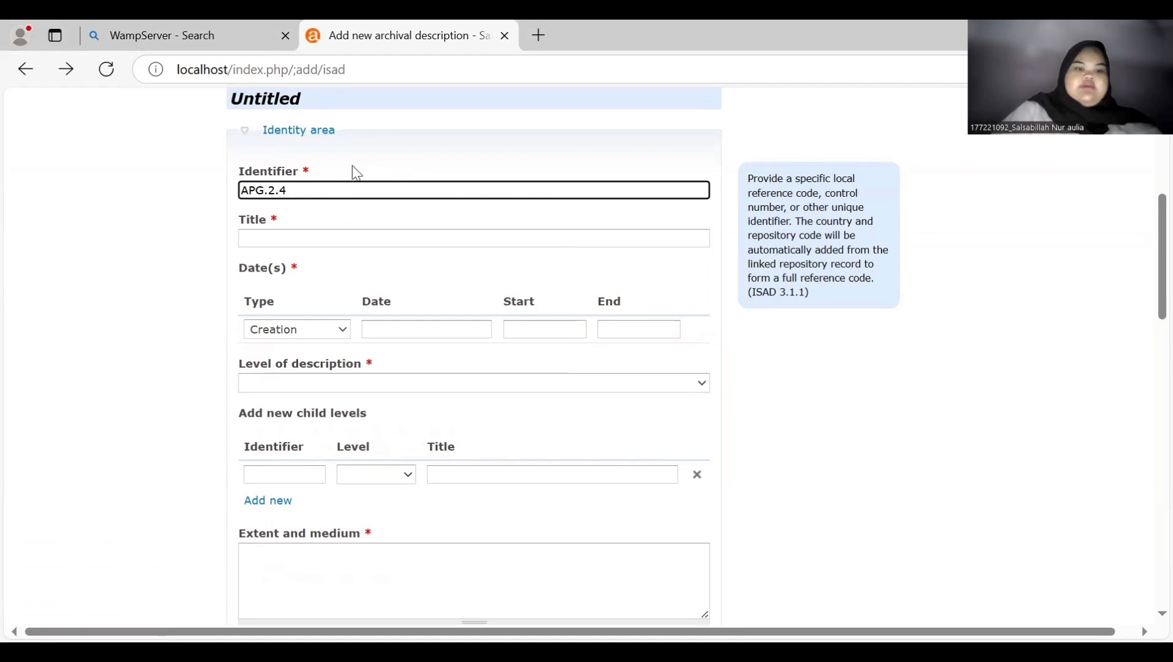
# - Fill the title 'Pemberian Karangan Bunga Terhadap Proyek TDRC di Universitas Airlangga' and start date 1992 from autofill
pyautogui.click(323, 242)
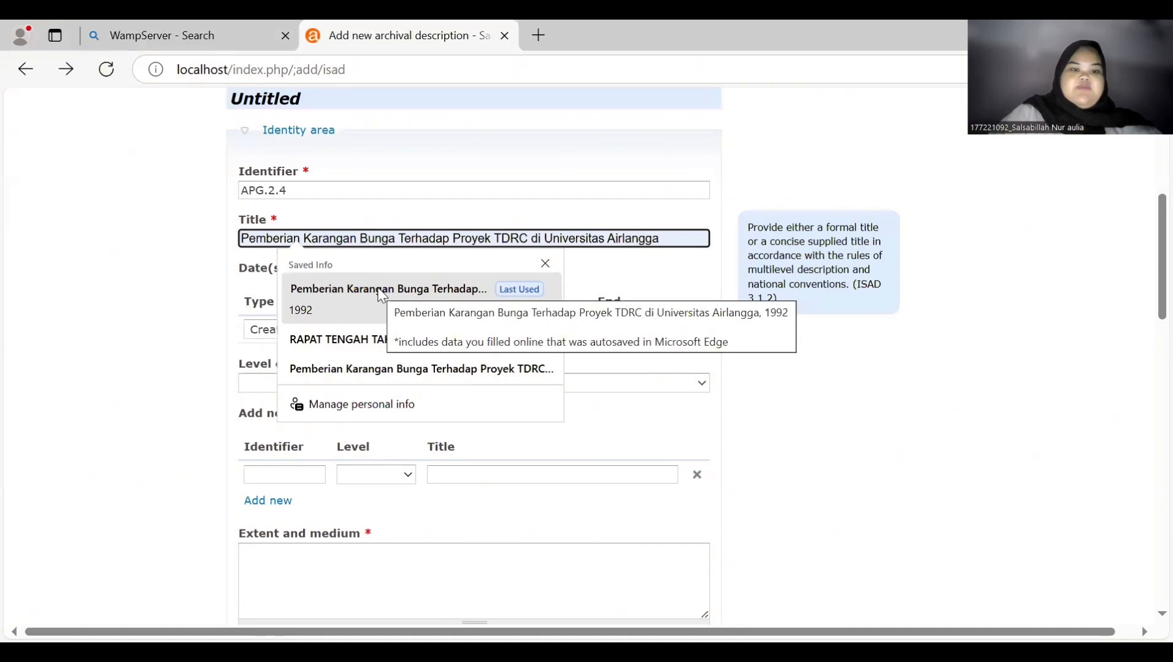
pyautogui.click(381, 290)
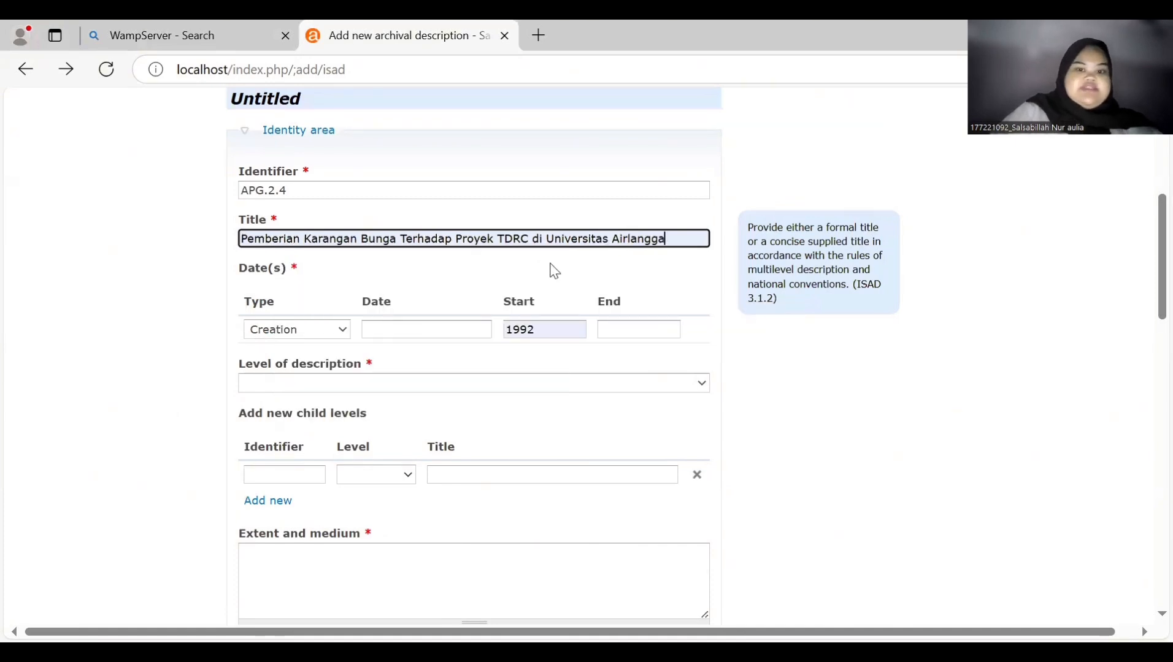
pyautogui.scroll(-2, 552, 269)
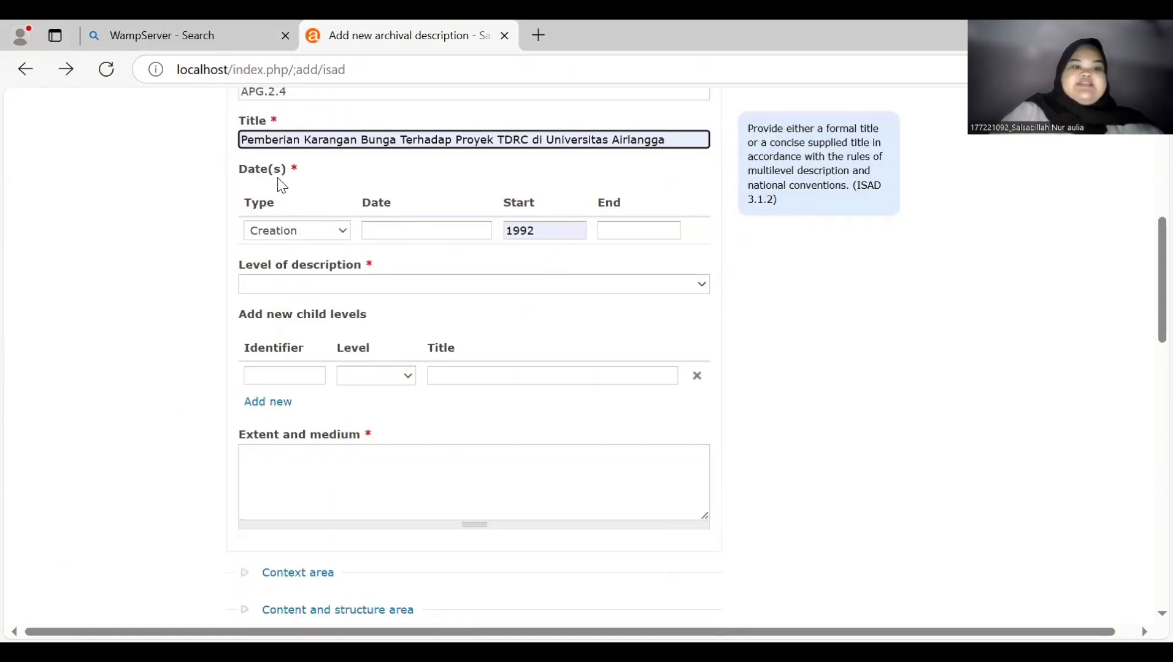
# - Set the level of description to Fonds
pyautogui.click(534, 230)
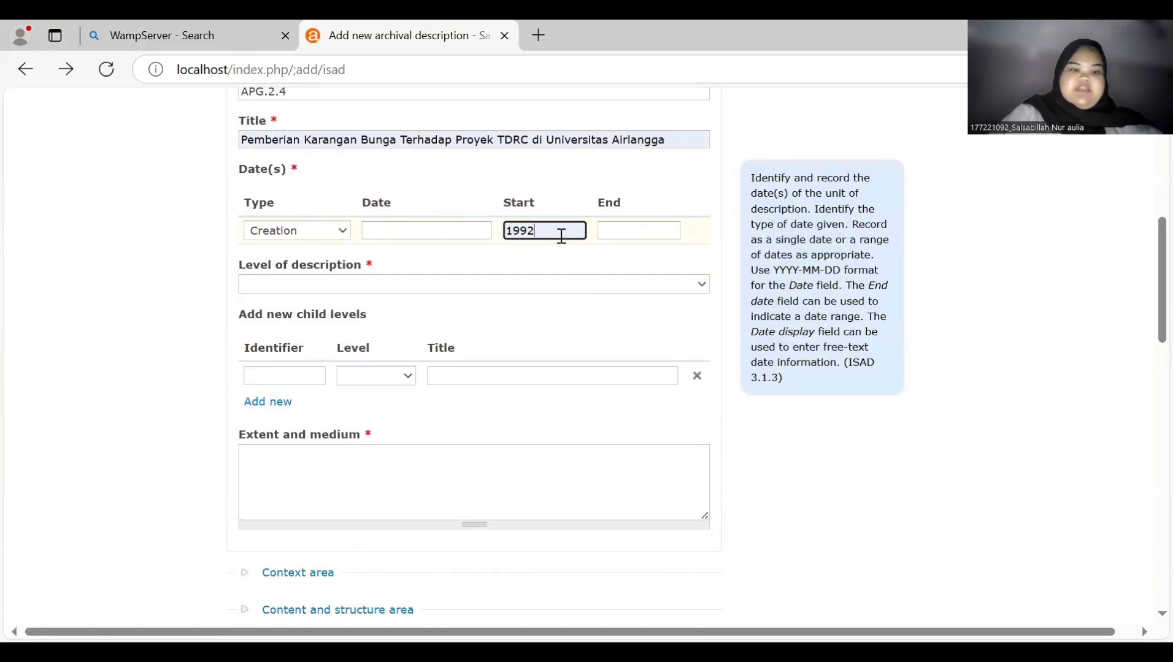
pyautogui.click(517, 292)
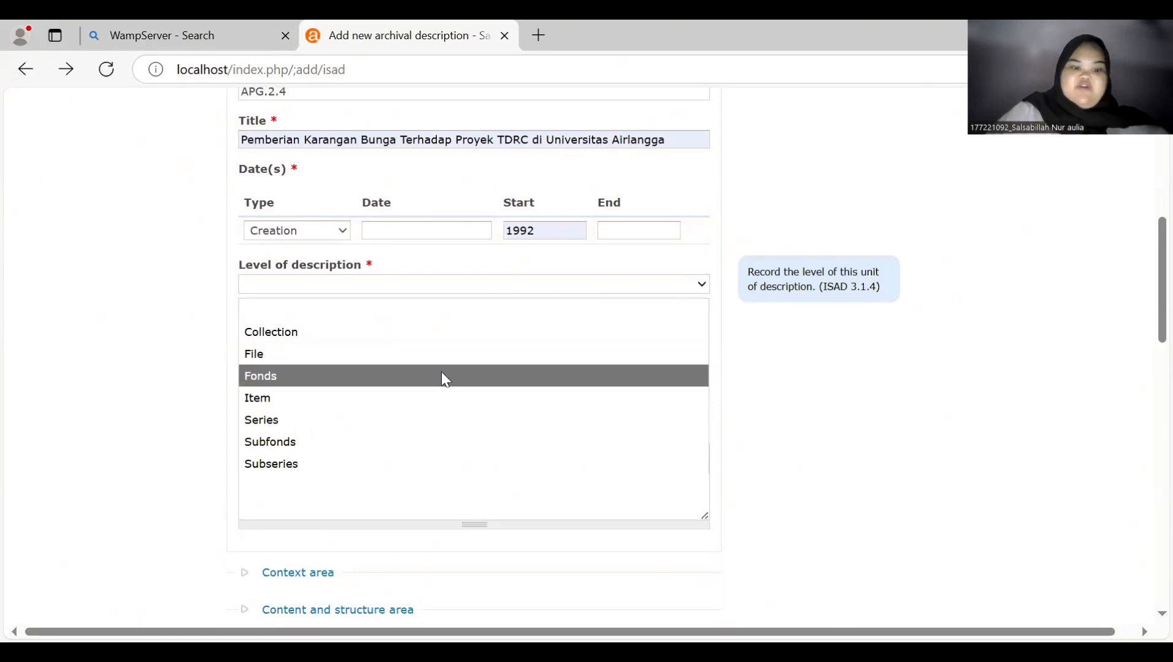
pyautogui.click(445, 378)
pyautogui.scroll(-2, 442, 372)
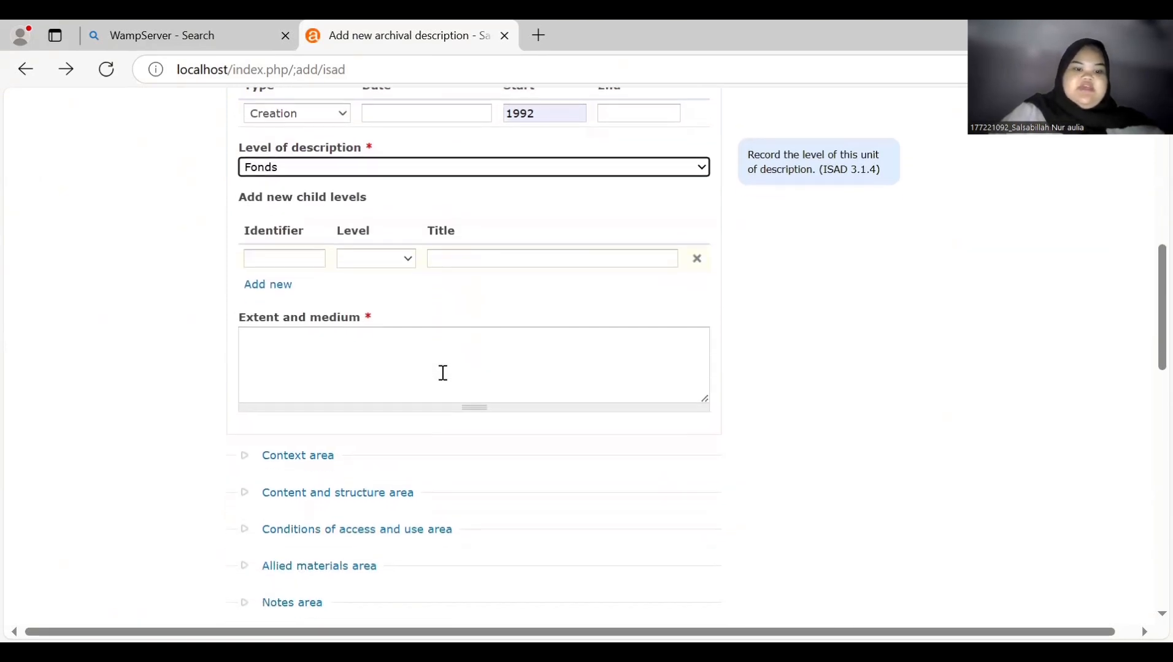
# - Enter '25cm, 1 Lembar Foto' as the extent and medium
pyautogui.click(312, 347)
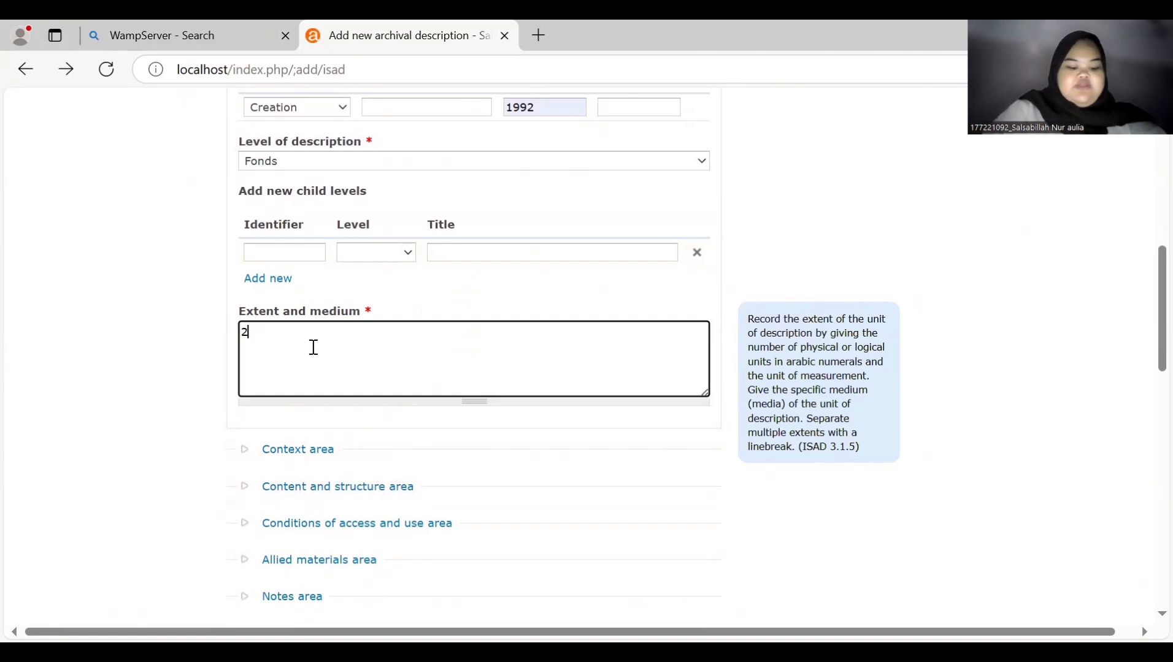
pyautogui.write('5cm, 1L')
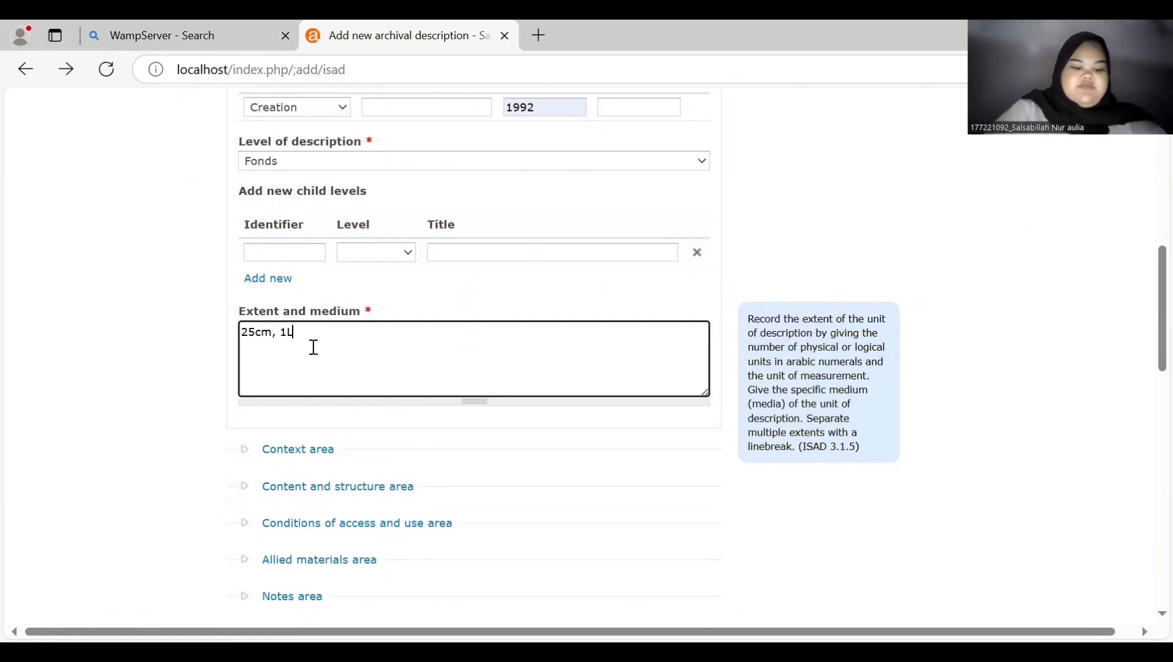
pyautogui.write('embar')
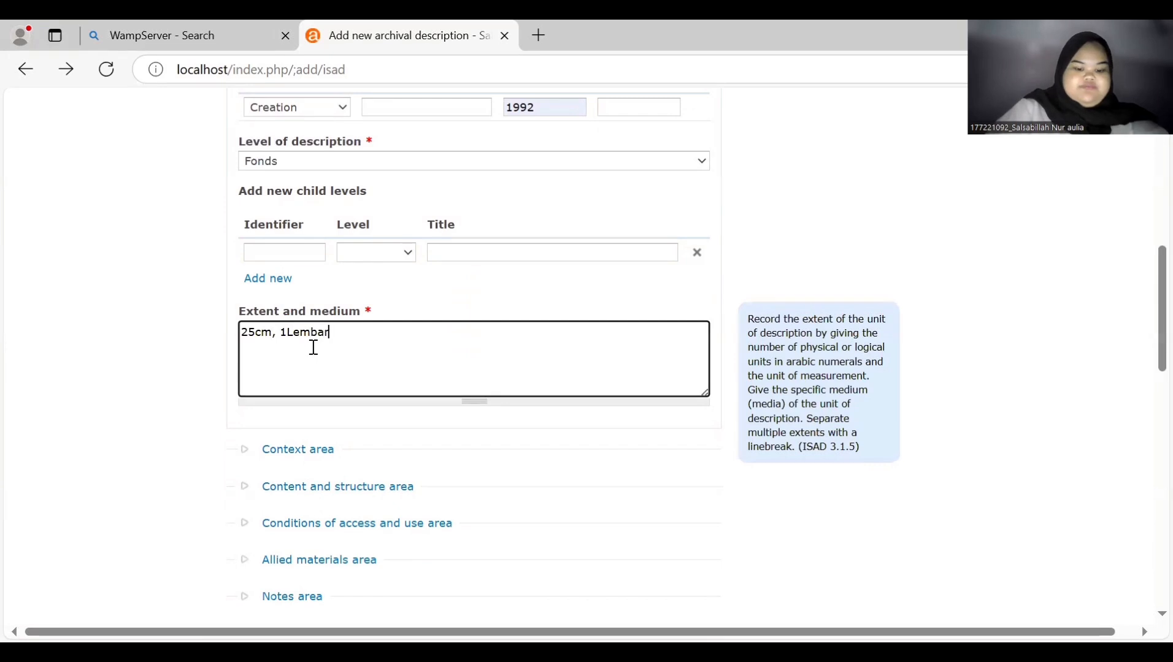
pyautogui.write(' F')
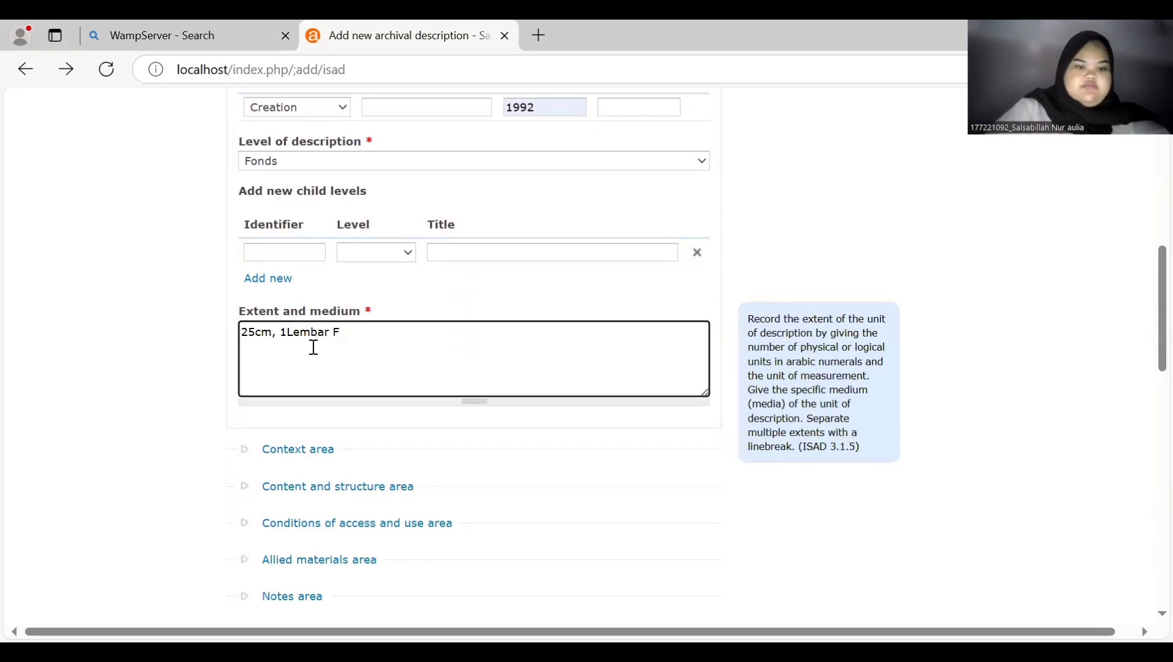
pyautogui.write('Oto')
pyautogui.press('Left')
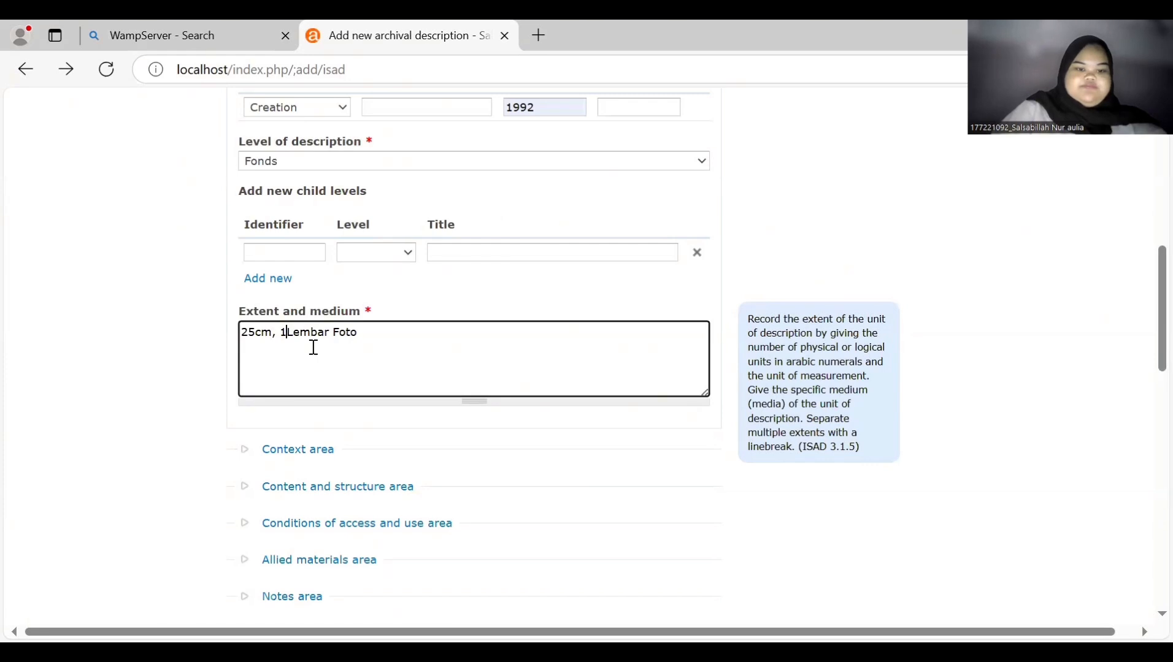
pyautogui.scroll(-2, 311, 346)
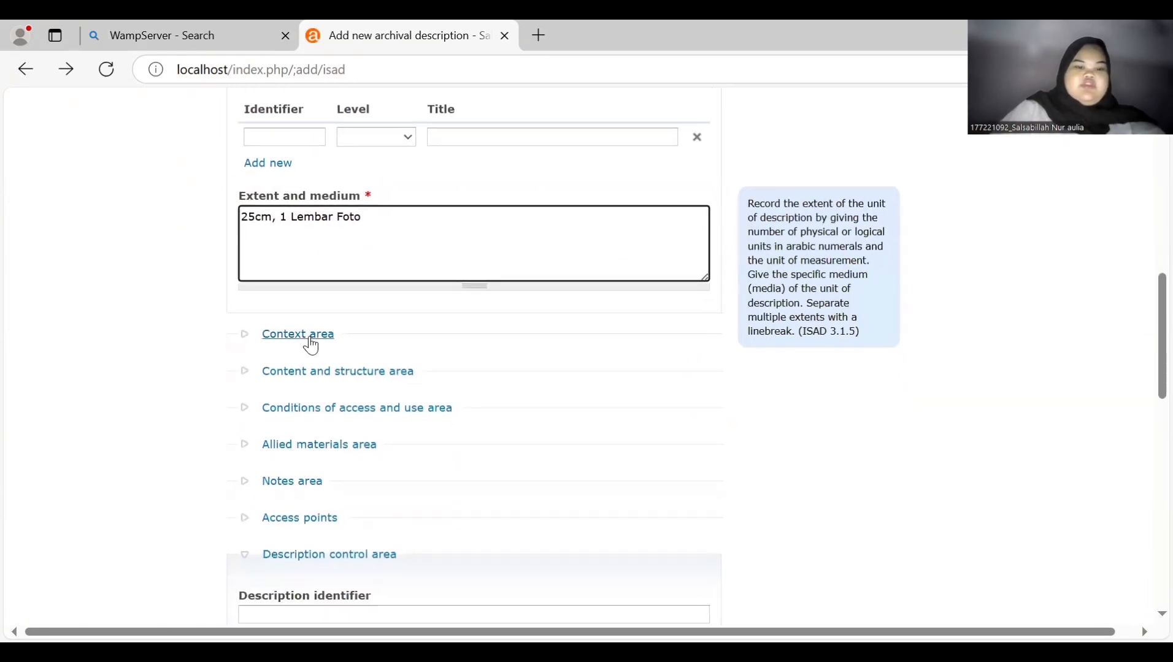
# - In the Context area, start typing Universitas Airlangga as the name of creator
pyautogui.click(311, 337)
pyautogui.scroll(-3, 310, 340)
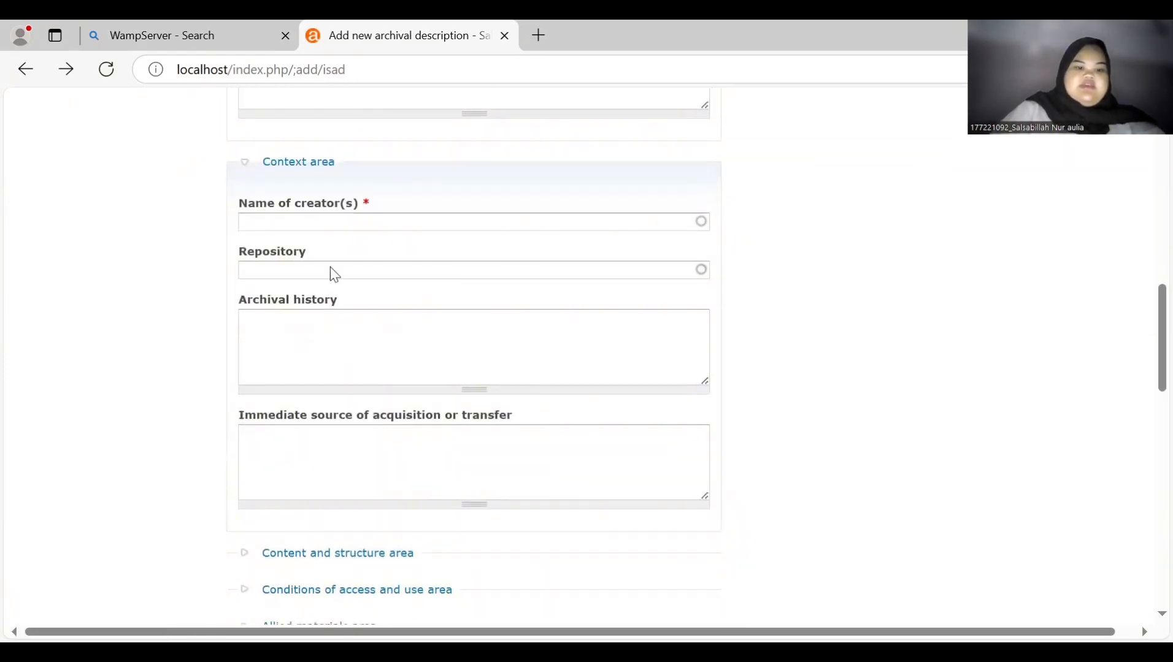
pyautogui.click(359, 221)
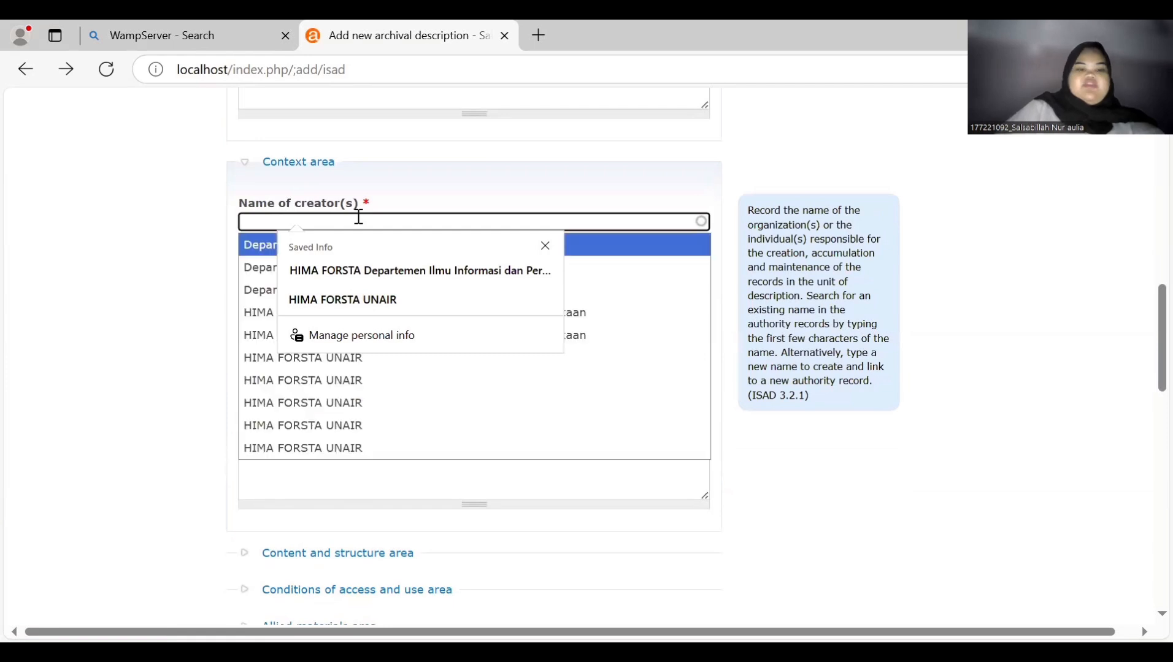
pyautogui.write('U')
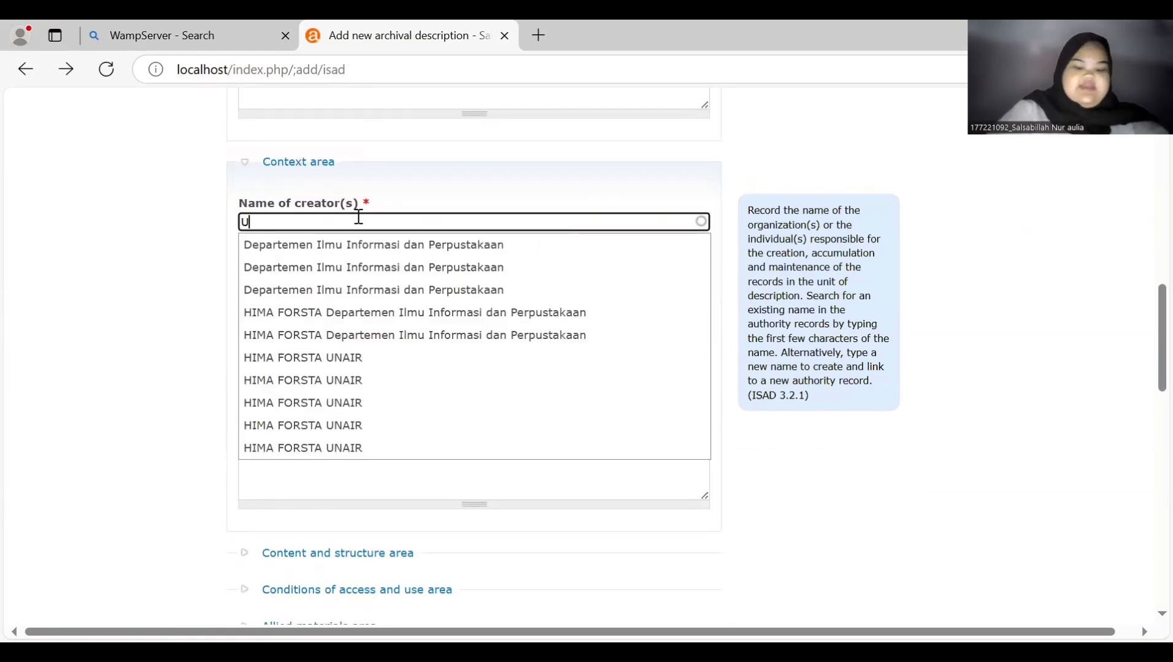
pyautogui.write('niversita')
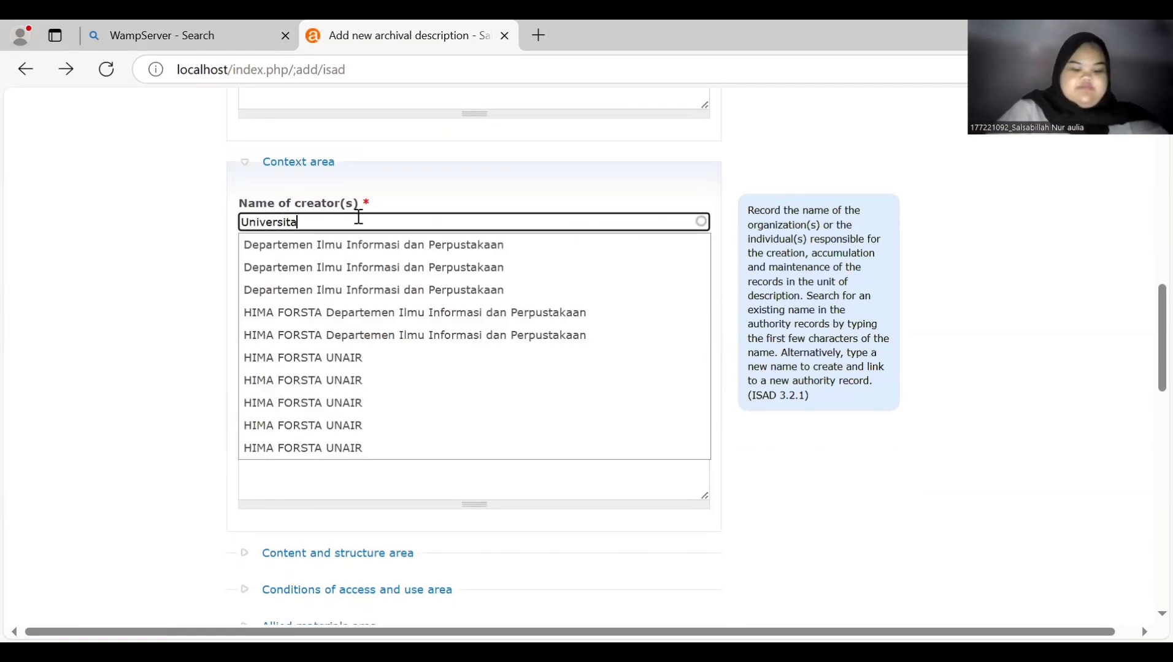
pyautogui.write('s Airlangga')
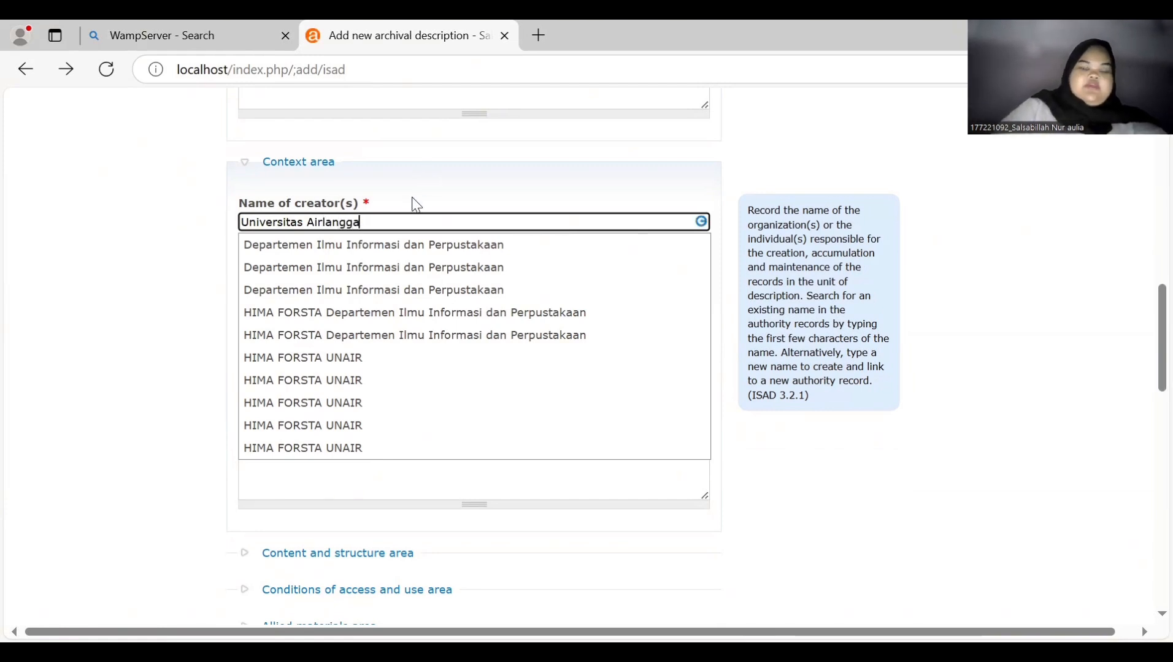
pyautogui.scroll(-1, 411, 200)
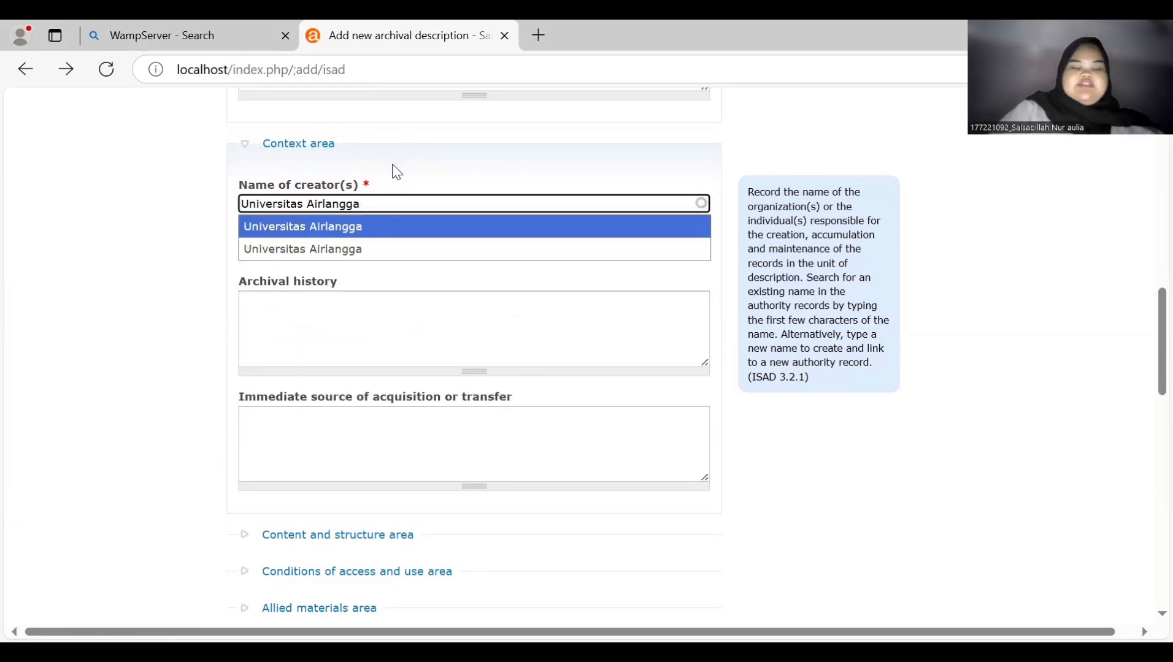
pyautogui.scroll(2, 392, 169)
pyautogui.scroll(1, 393, 164)
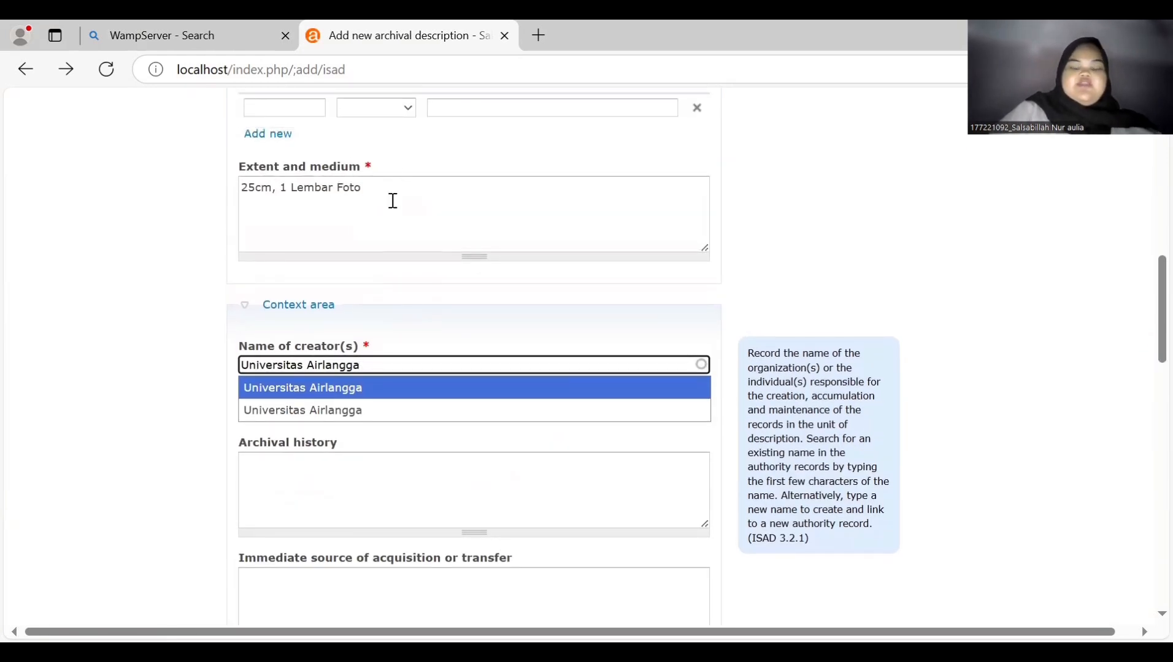
pyautogui.scroll(-2, 392, 197)
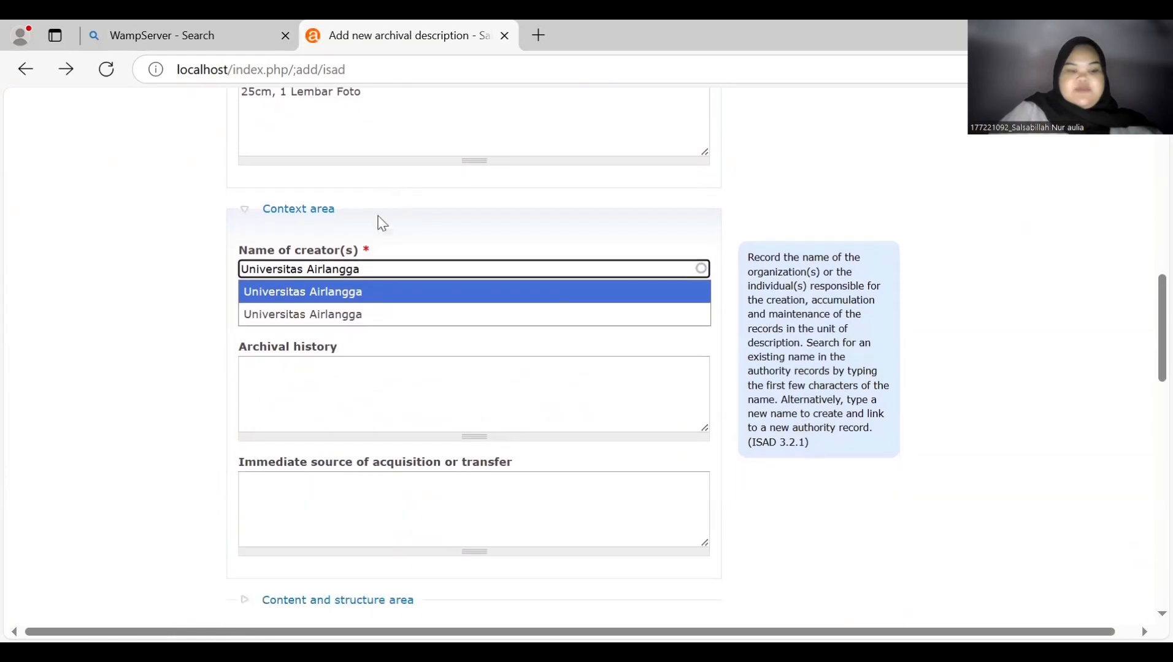
pyautogui.click(302, 387)
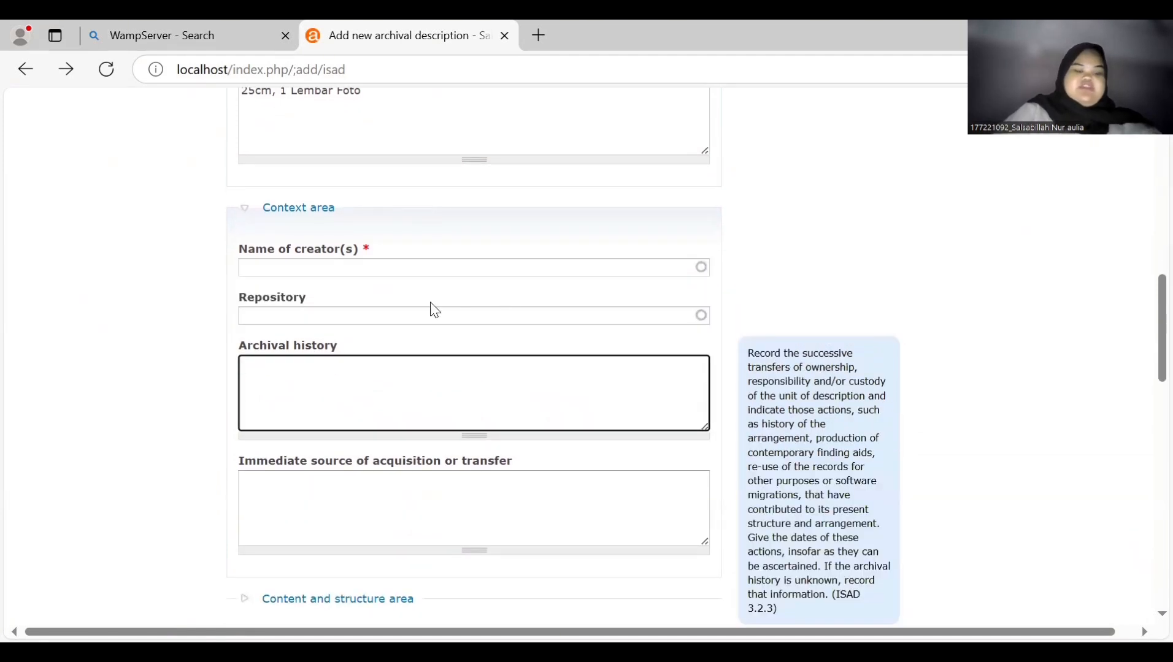
# - Retype and confirm Universitas Airlangga as the creator
pyautogui.click(412, 324)
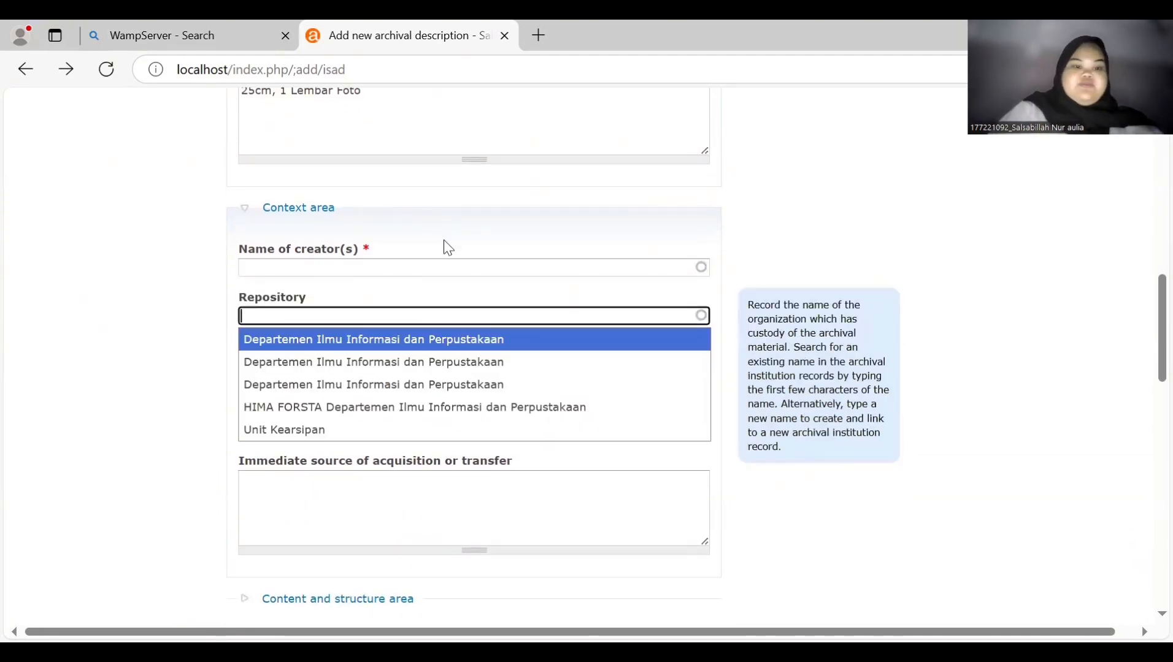
pyautogui.click(440, 267)
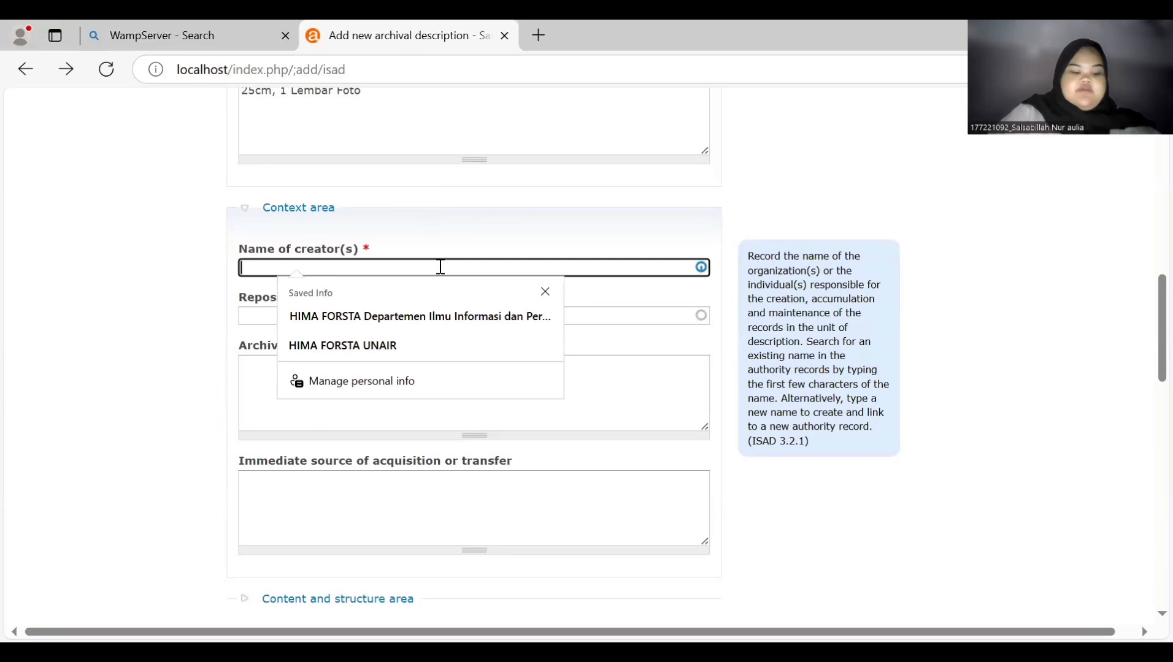
pyautogui.write('Universi')
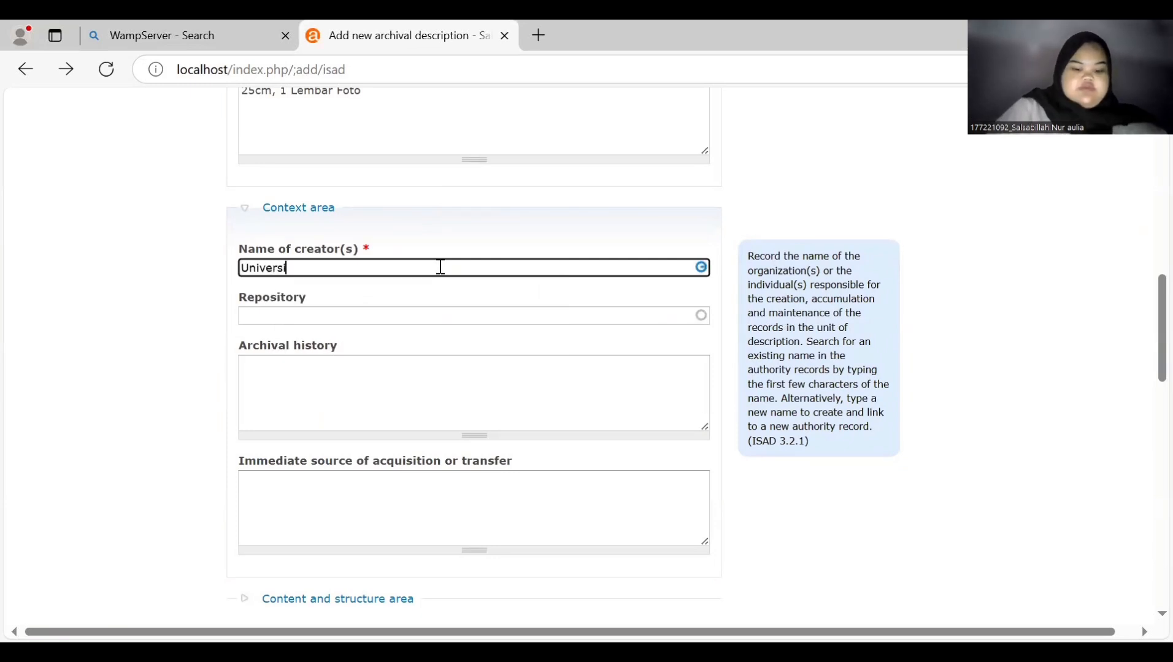
pyautogui.write('tas Ial')
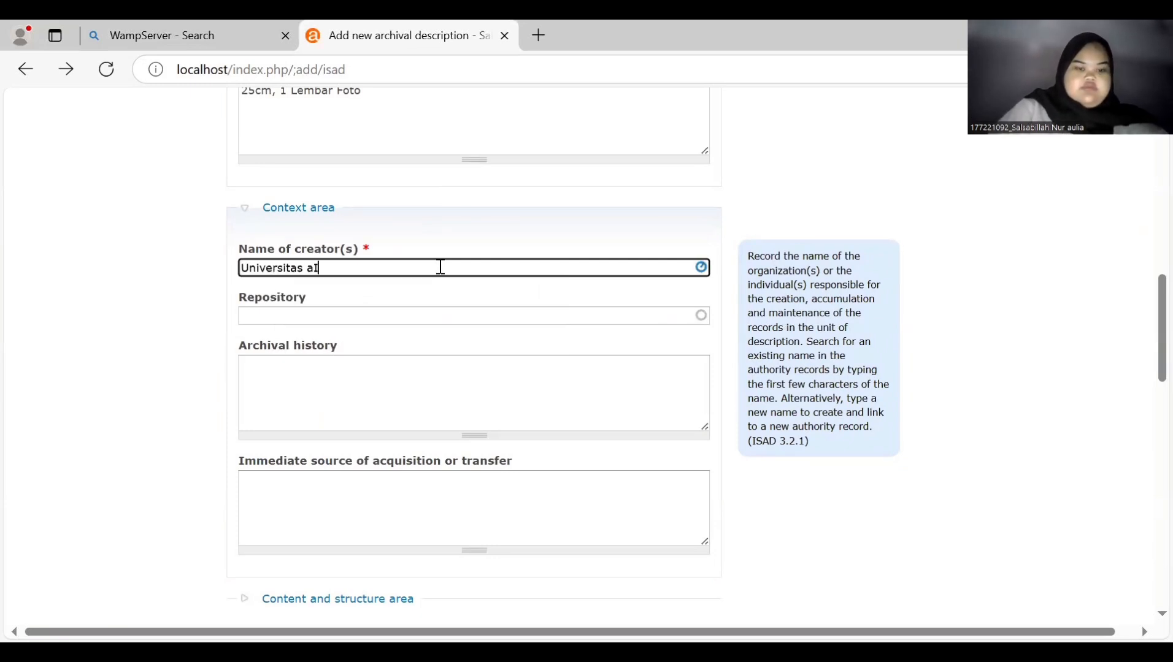
pyautogui.press('BackSpace')
pyautogui.press('BackSpace')
pyautogui.write('a')
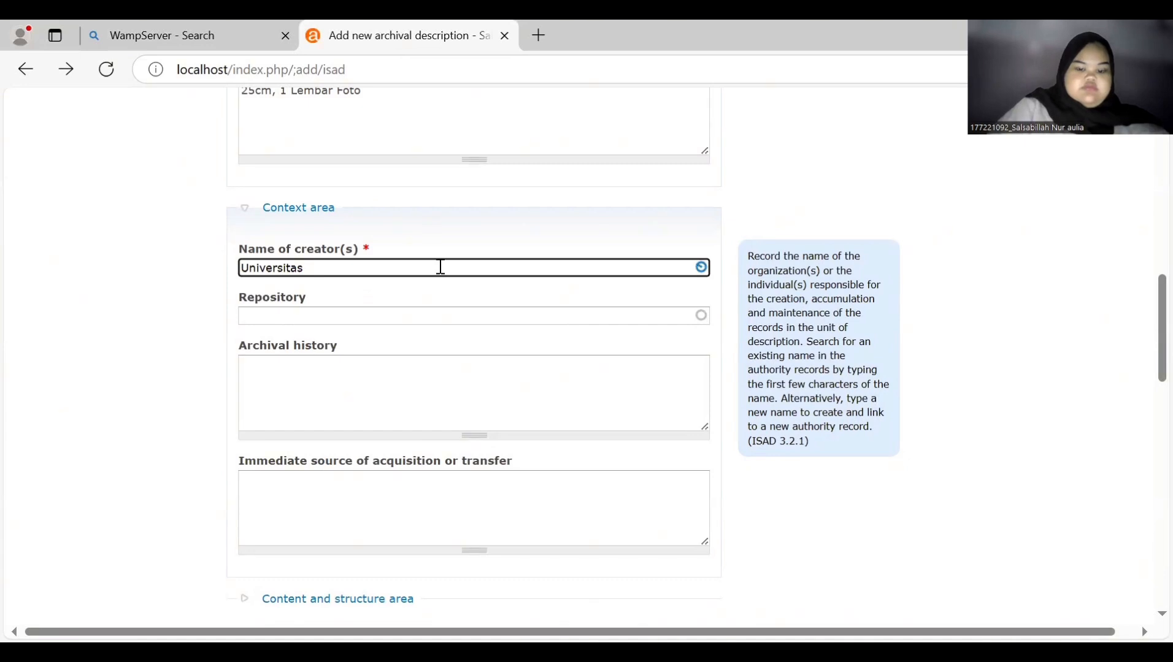
pyautogui.write('a')
pyautogui.press('BackSpace')
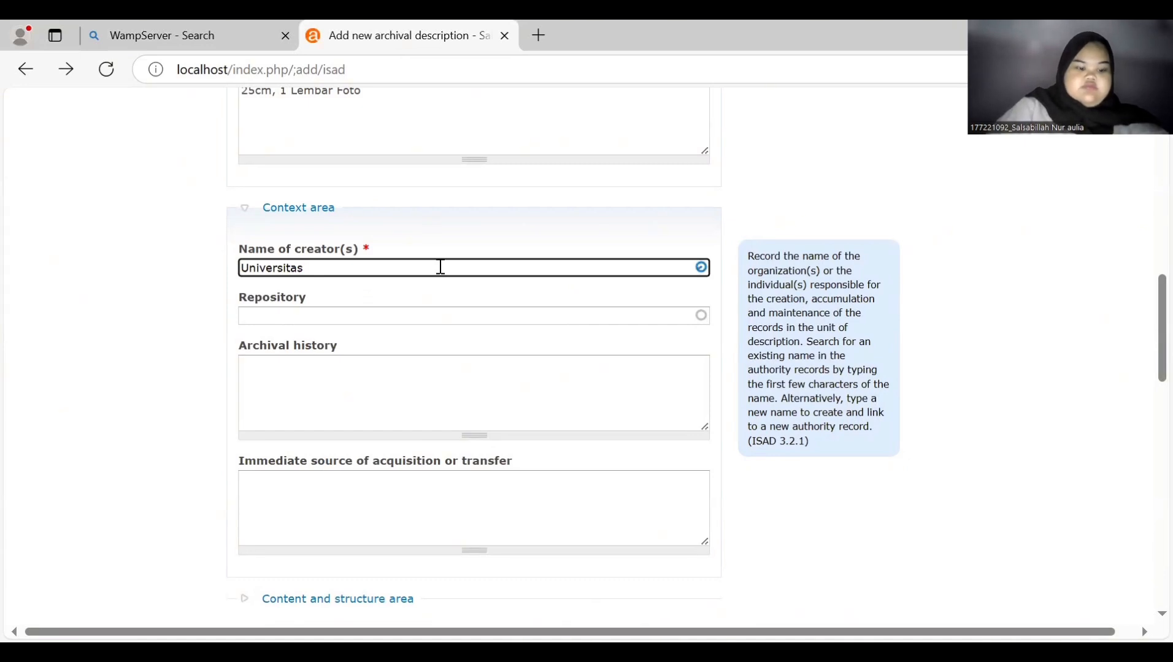
pyautogui.write('a')
pyautogui.press('BackSpace')
pyautogui.write('Airlangga')
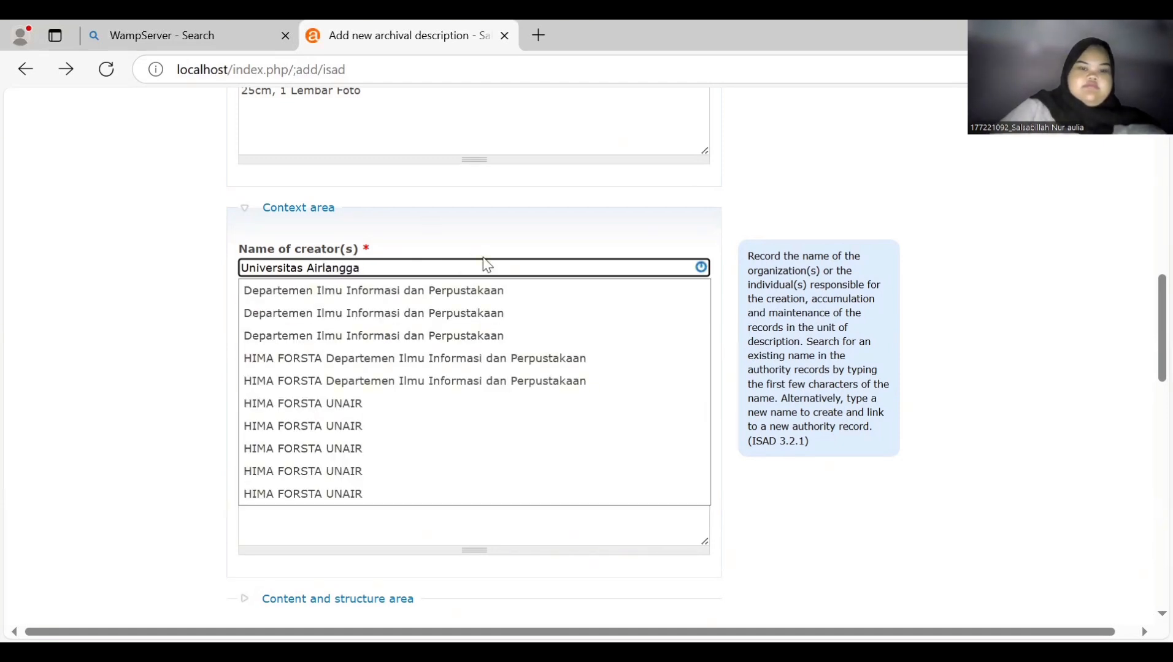
pyautogui.press('Return')
# - Choose Unit Kearsipan as the repository
pyautogui.click(427, 354)
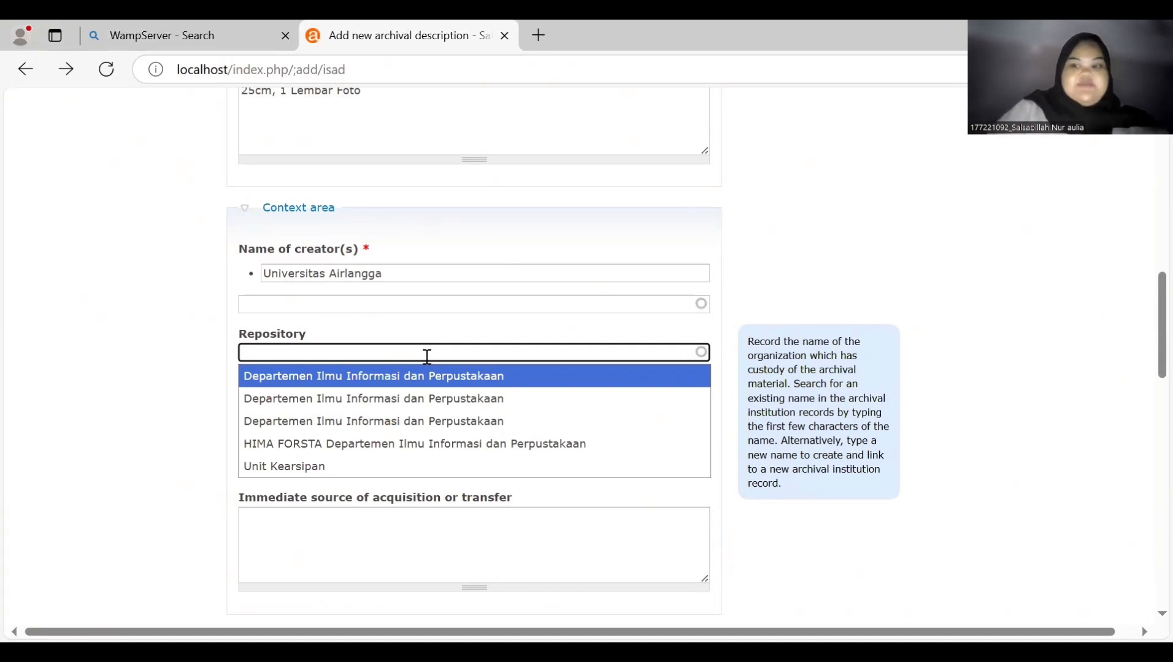
pyautogui.click(405, 467)
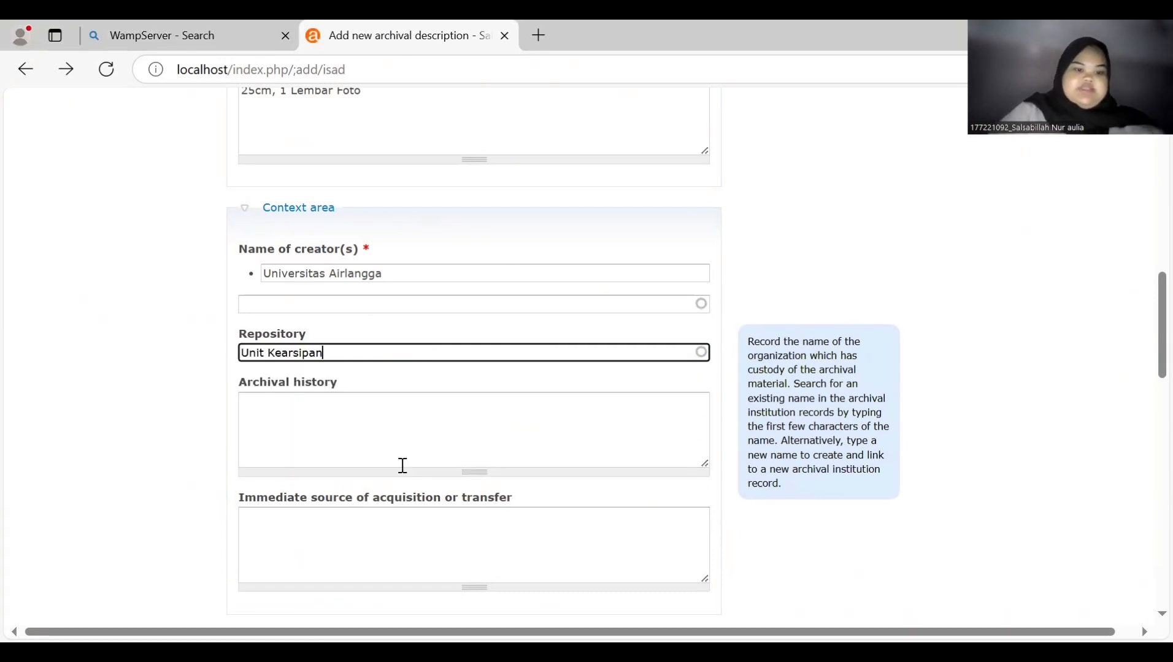
pyautogui.click(413, 422)
pyautogui.scroll(-3, 413, 422)
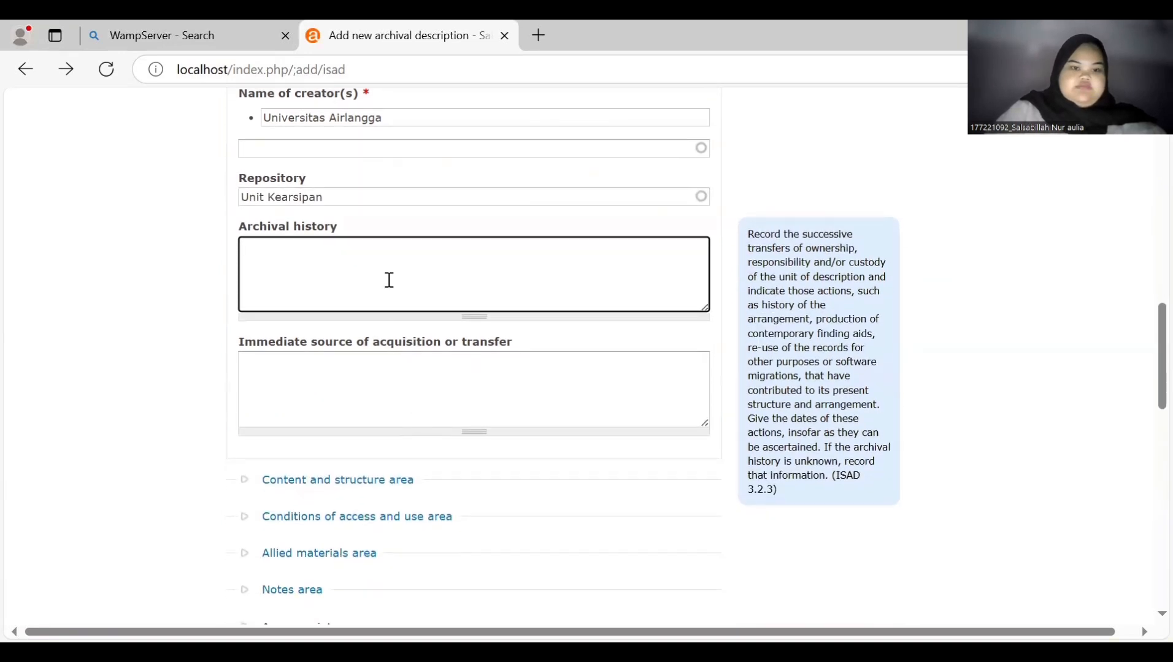
pyautogui.scroll(-3, 387, 280)
pyautogui.scroll(3, 343, 337)
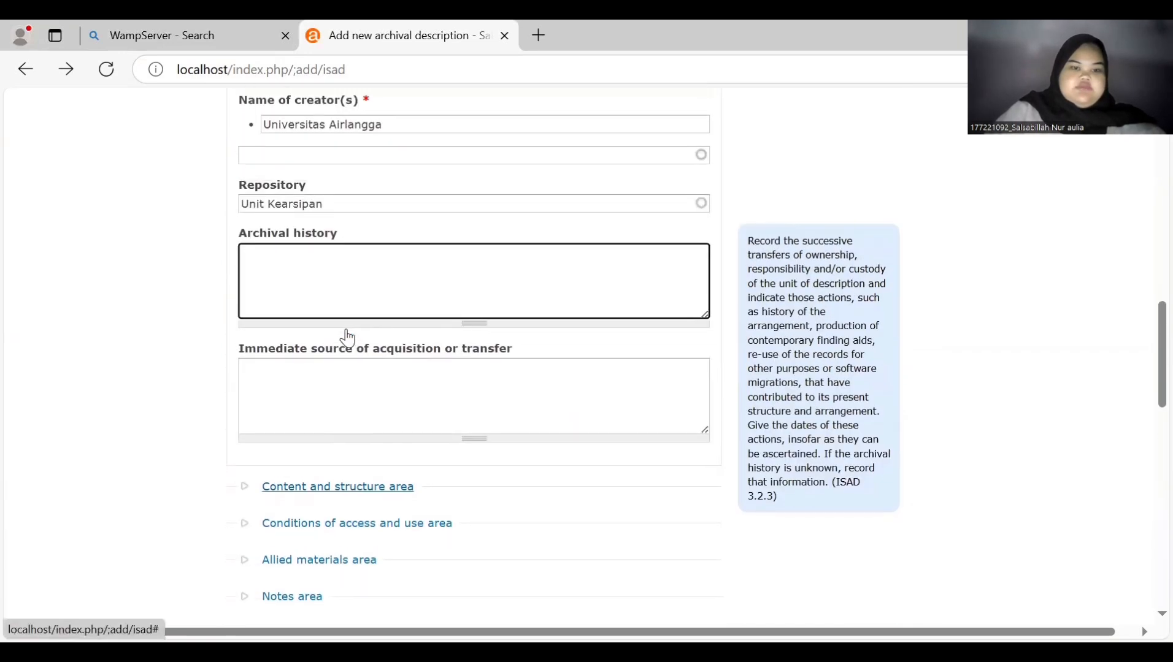
pyautogui.scroll(-4, 342, 333)
# - Paste the summary of the 1992 photo of two flower arrangements for the TDRC pile-driving into Scope and content
pyautogui.click(356, 294)
pyautogui.scroll(-4, 354, 295)
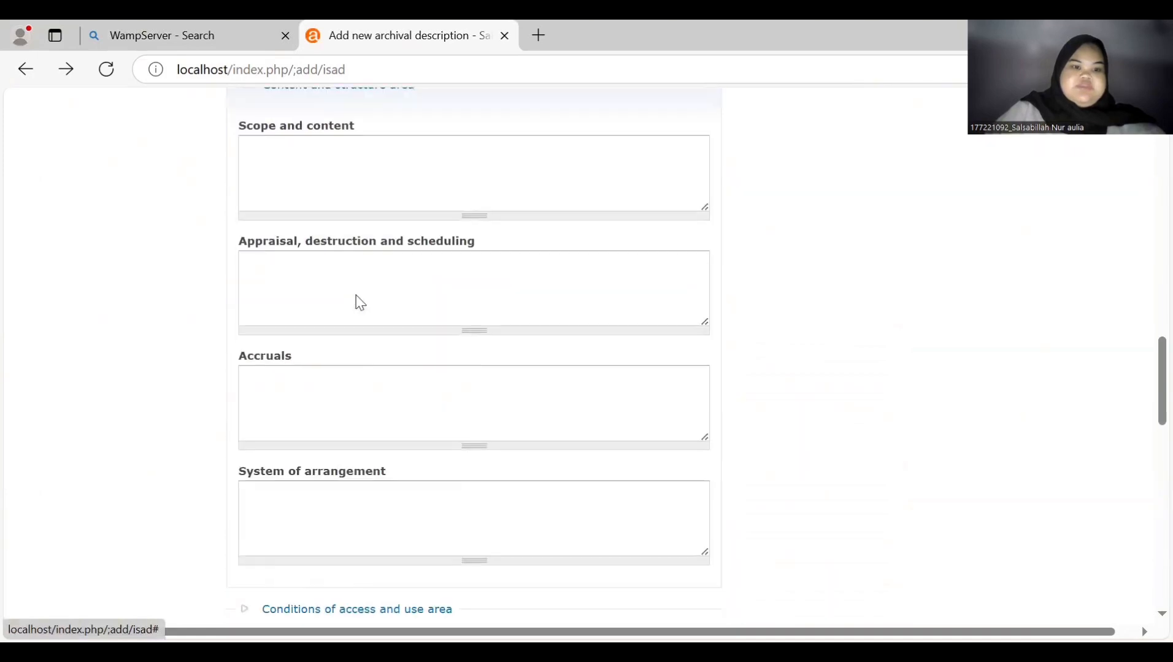
pyautogui.scroll(2, 358, 296)
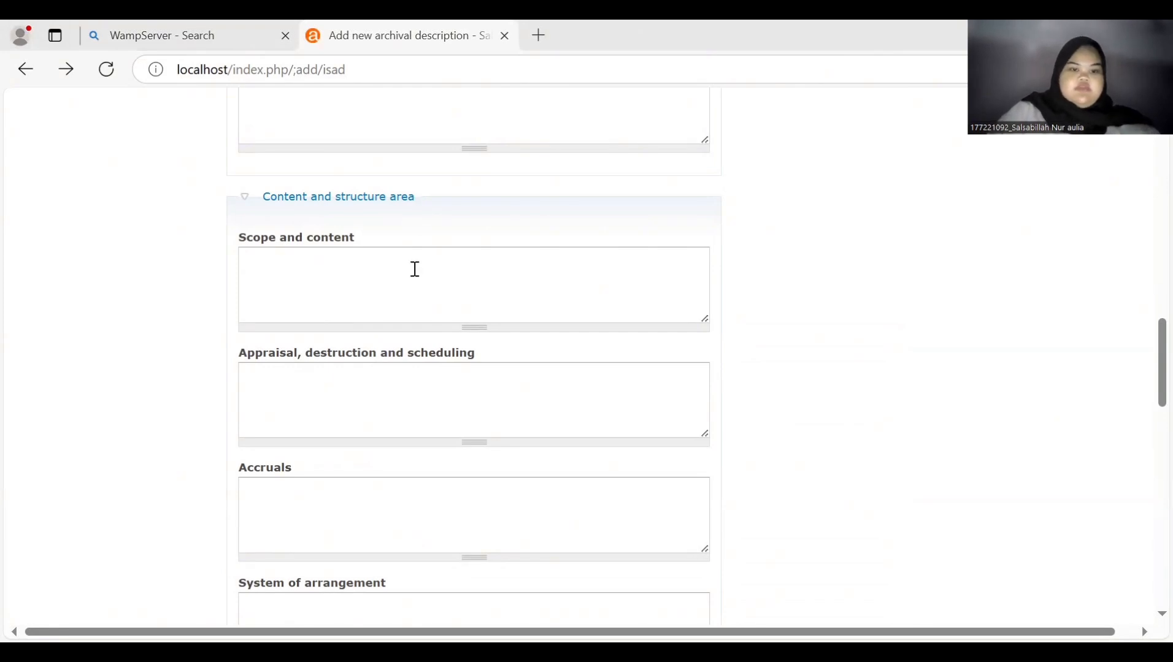
pyautogui.click(414, 268)
pyautogui.write('Foto Dua Karangan Bunga Sebagai Ucapan Selamat Atas Pemancangan Tiang Pancang Gedung TDRC di Kampus C UNAIR oleh BINAKARSA Konsultan dan PP pada Tahun 1992')
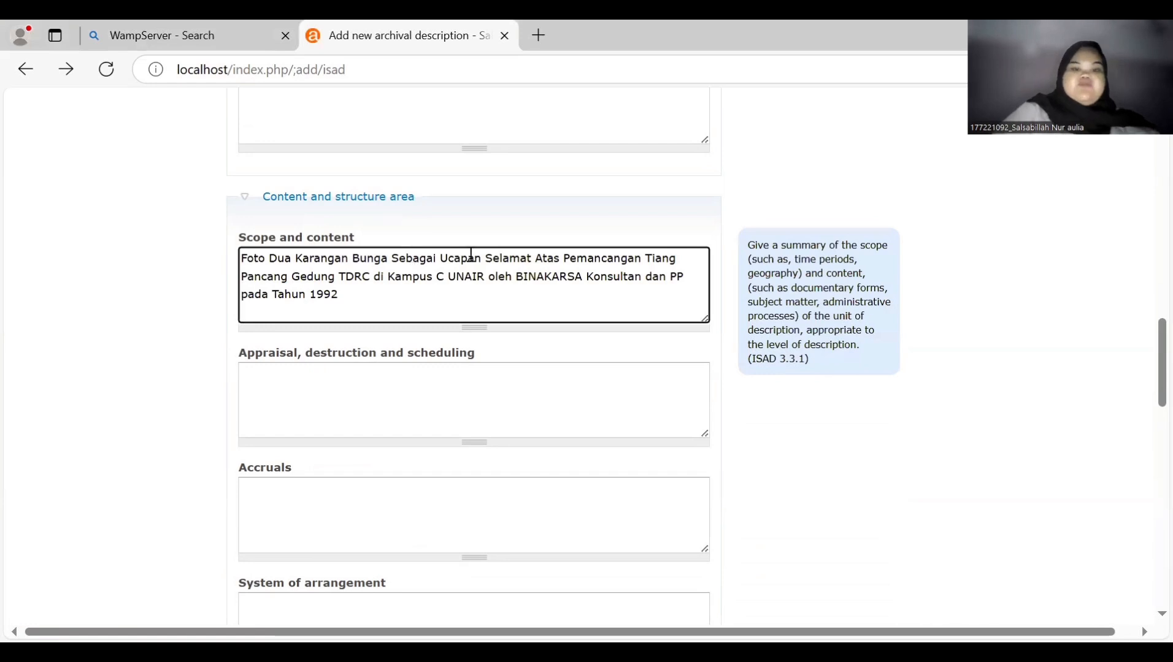
pyautogui.scroll(-3, 348, 390)
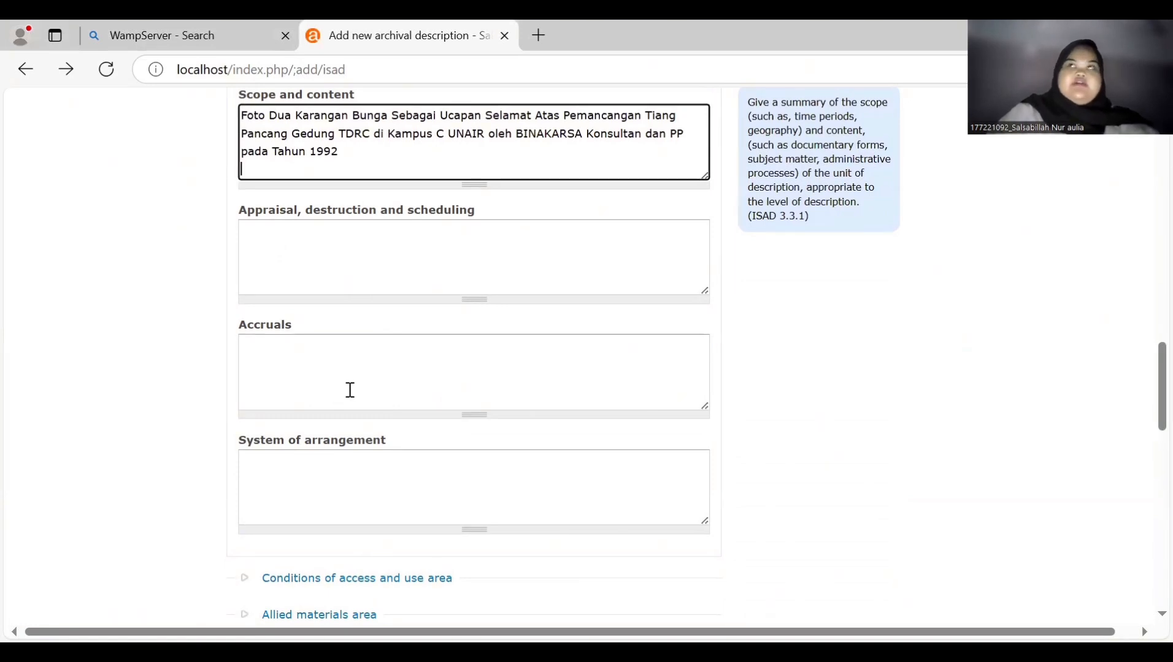
pyautogui.scroll(-4, 350, 391)
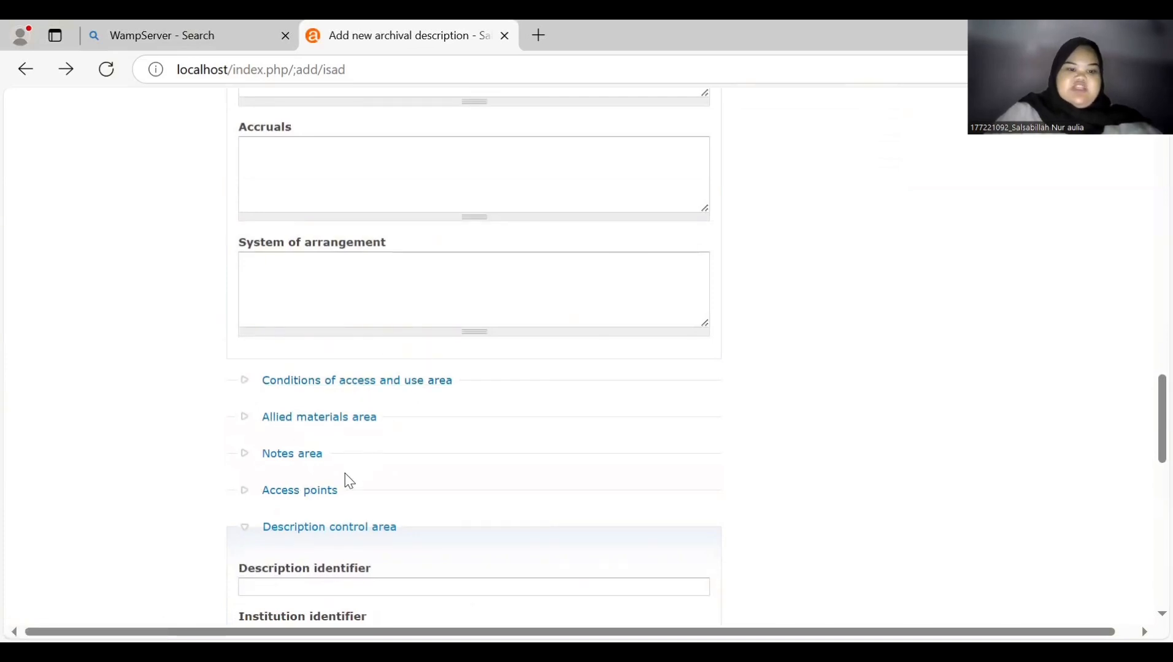
# - Set the description's language to Indonesian
pyautogui.scroll(-2, 341, 484)
pyautogui.scroll(-8, 344, 437)
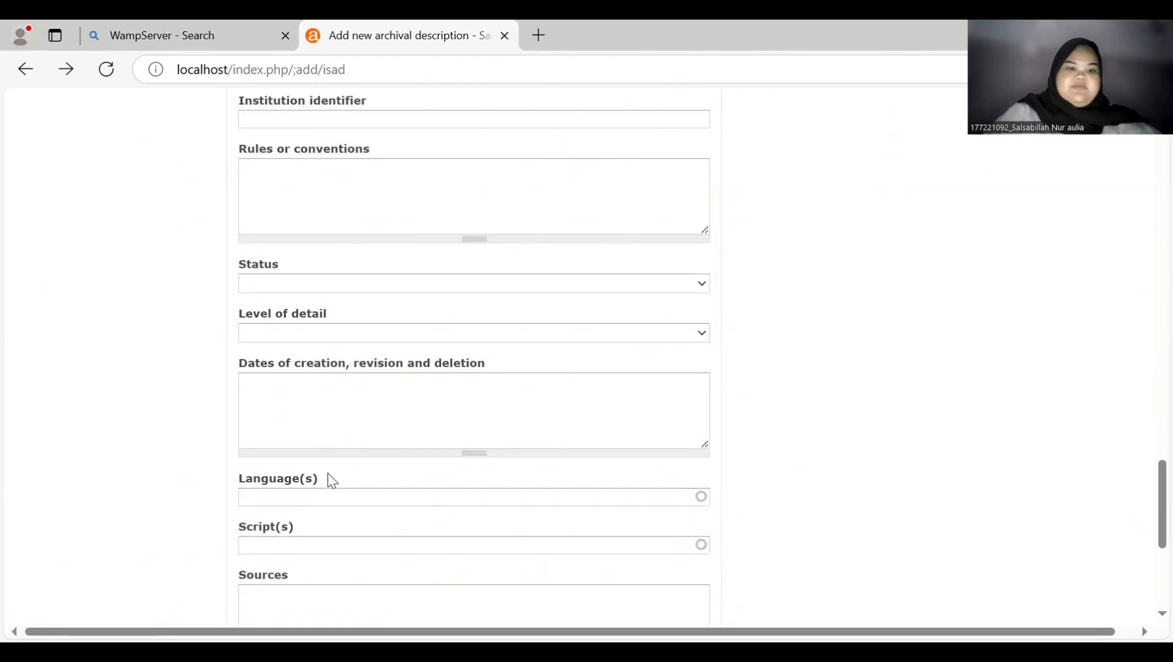
pyautogui.scroll(2, 329, 479)
pyautogui.scroll(-4, 333, 479)
pyautogui.click(367, 363)
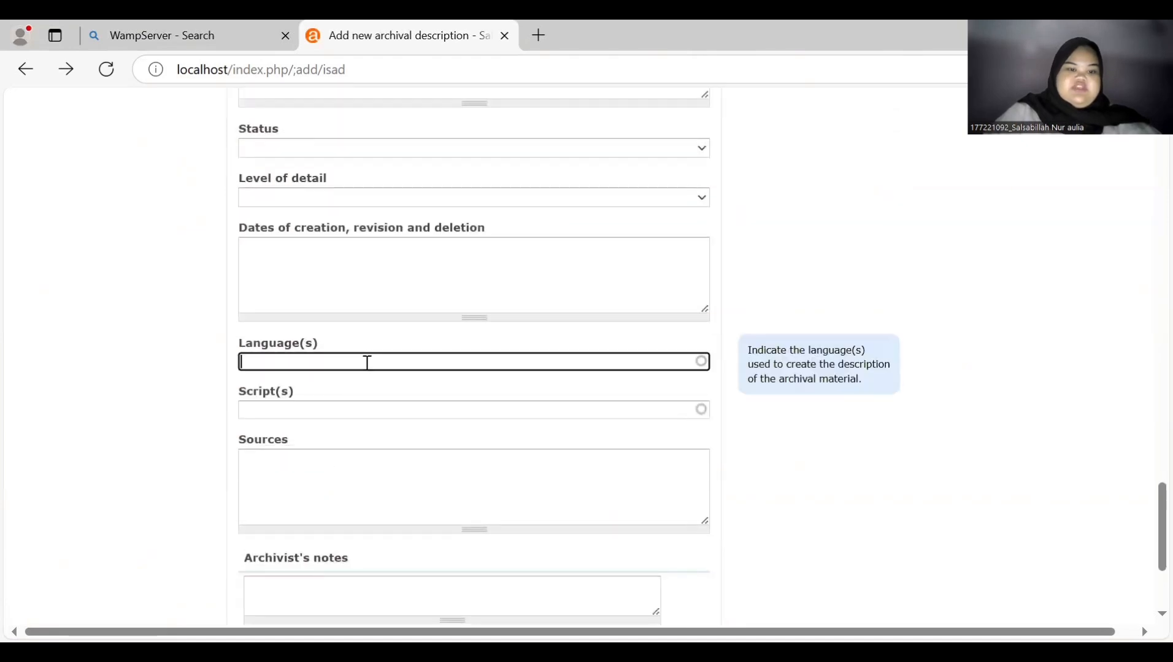
pyautogui.write('in')
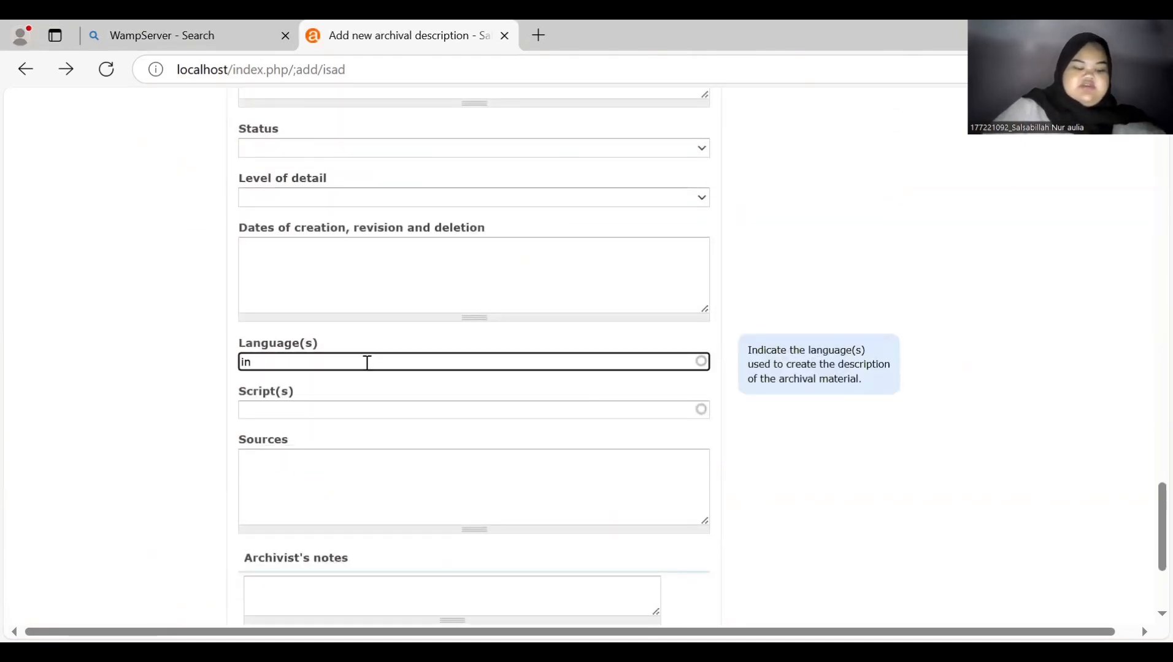
pyautogui.write('do')
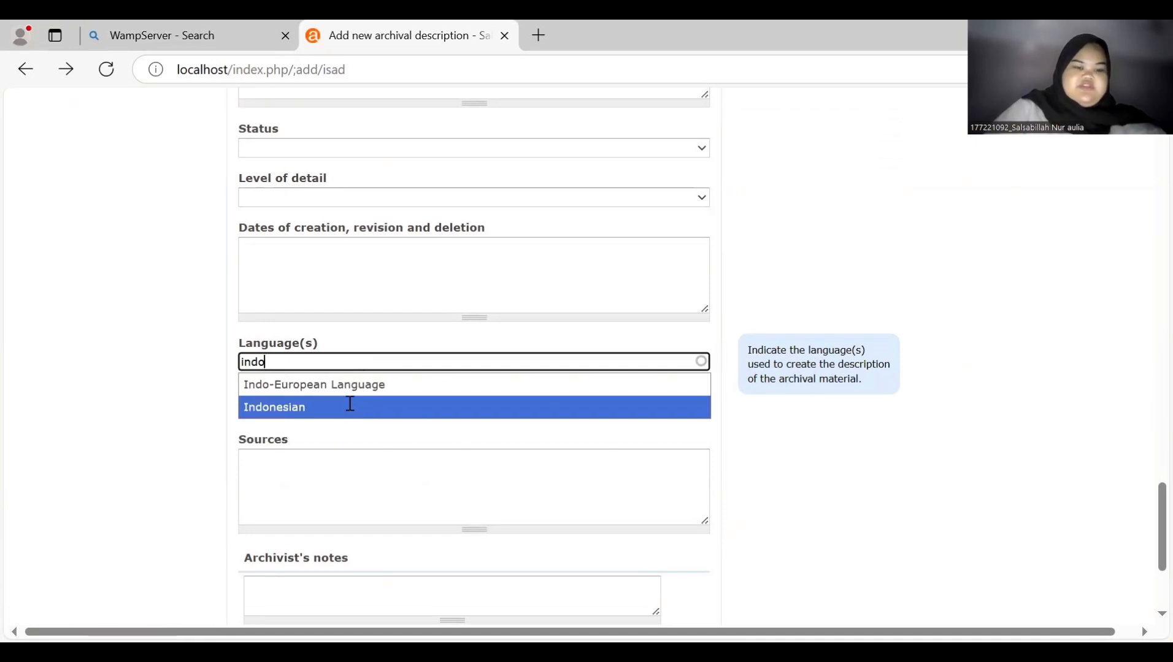
pyautogui.click(350, 407)
pyautogui.scroll(-4, 349, 405)
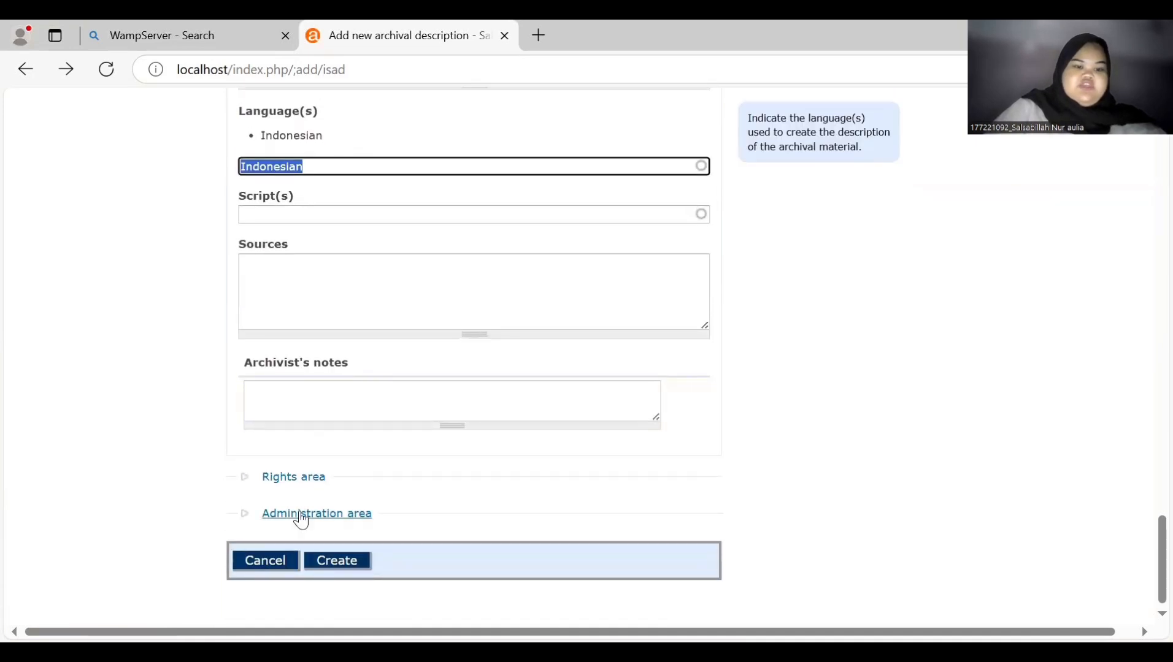
# - Set the publication status to Published and create the description
pyautogui.click(300, 516)
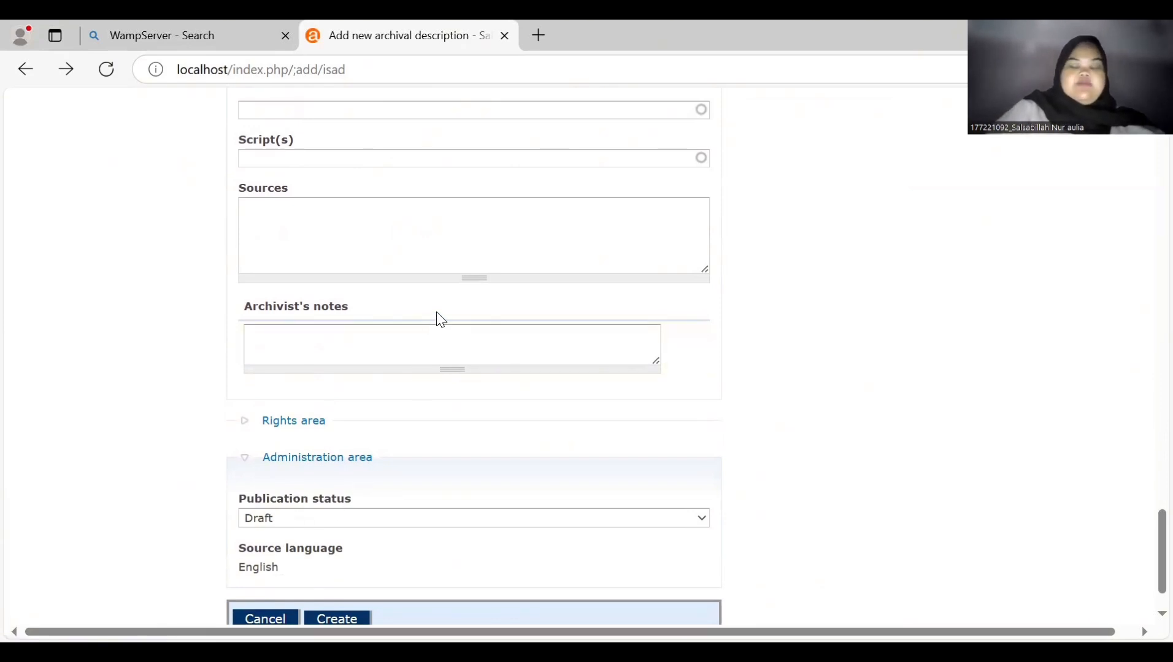
pyautogui.click(352, 521)
pyautogui.click(324, 565)
pyautogui.scroll(-2, 319, 563)
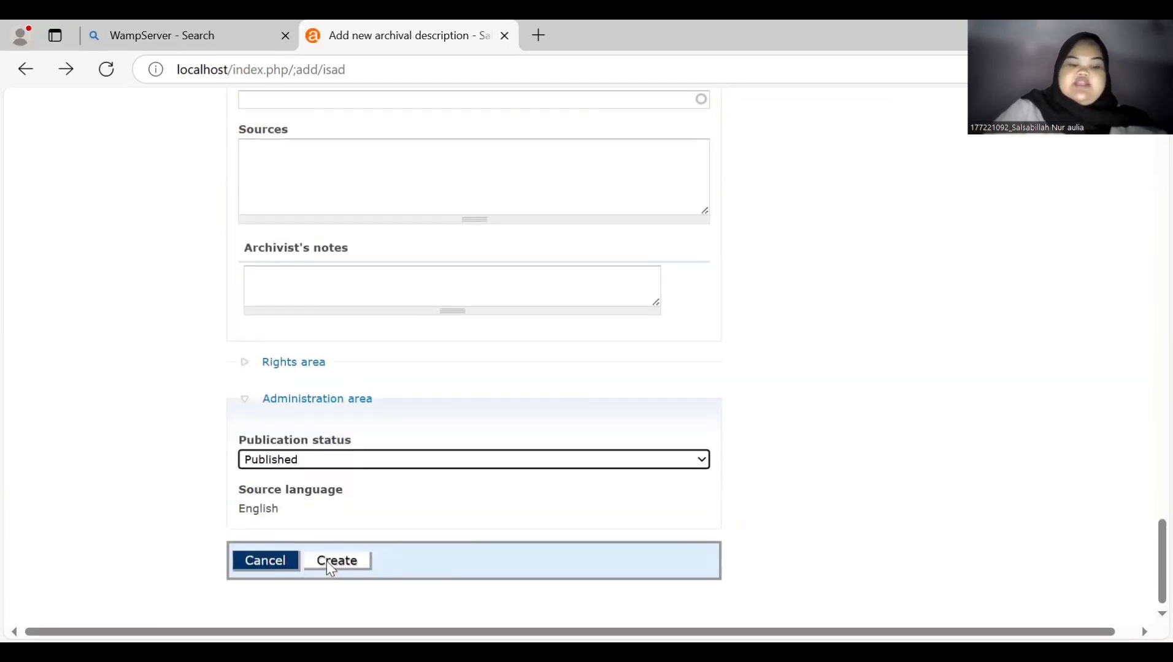
pyautogui.click(330, 567)
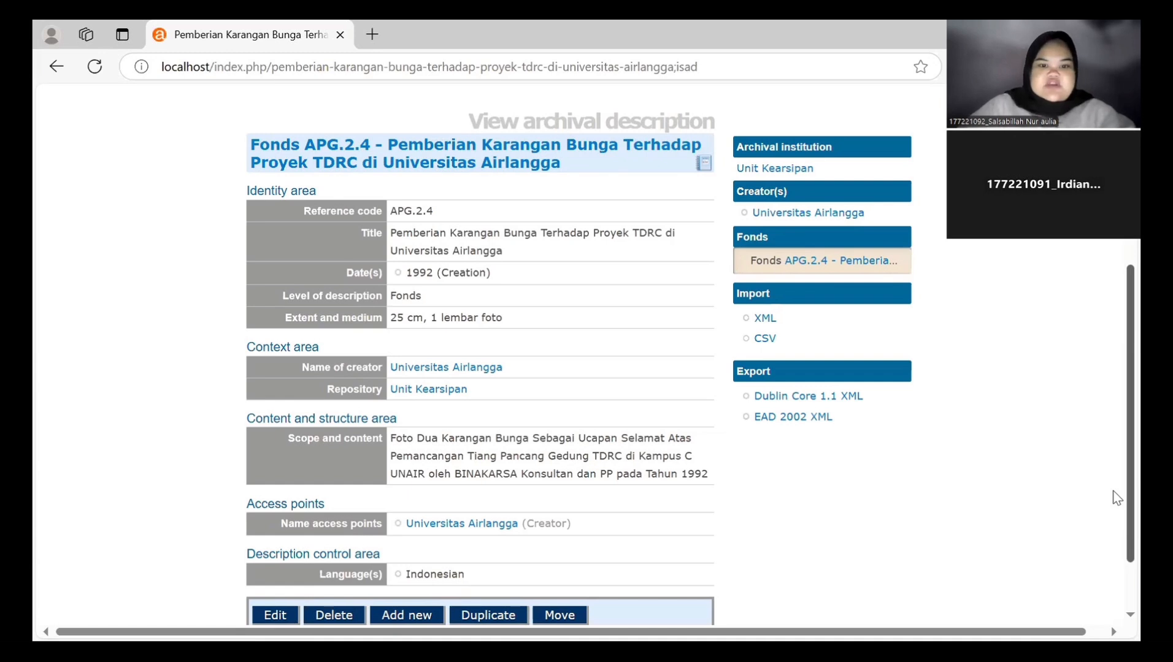
# - Open the Link digital object page for Fonds APG.2.4
pyautogui.scroll(-2, 1117, 498)
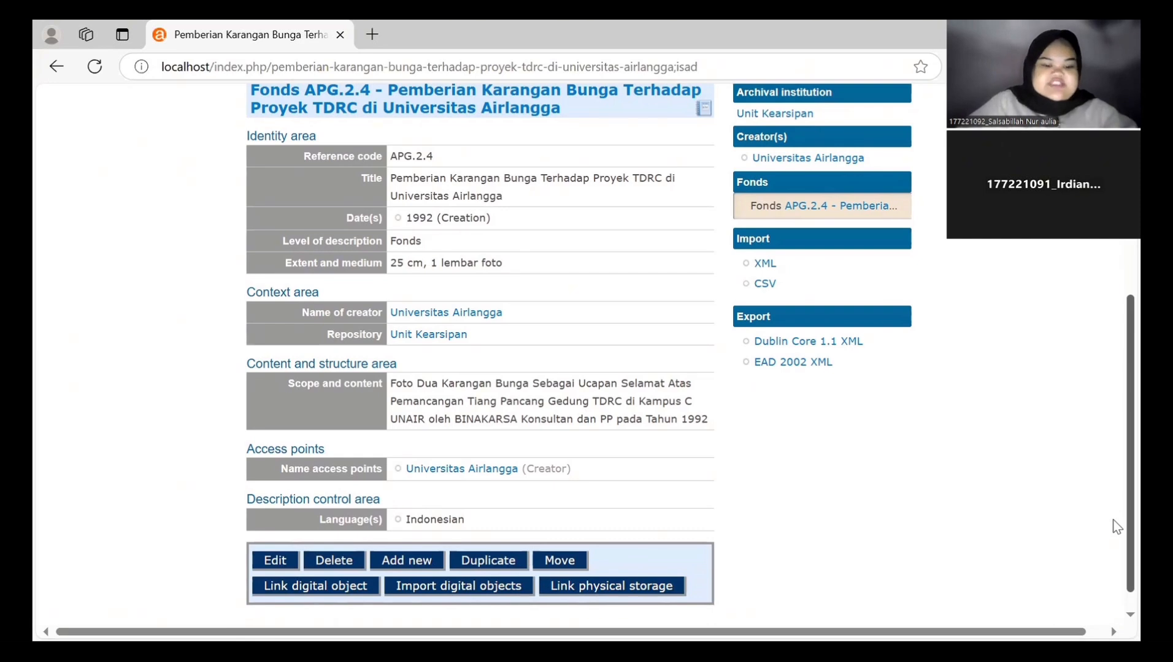
pyautogui.click(351, 589)
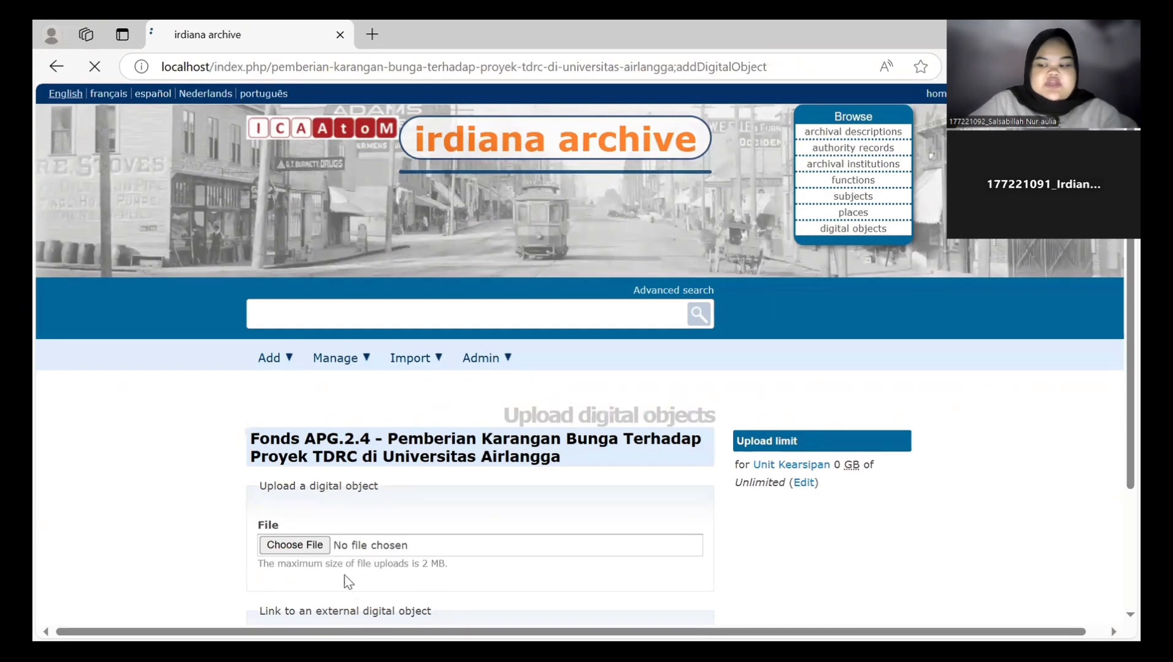
# - Upload 'WhatsApp Image 2024-12-27 at 09.07.10.jpeg' from Downloads as the fonds' digital object
pyautogui.click(295, 545)
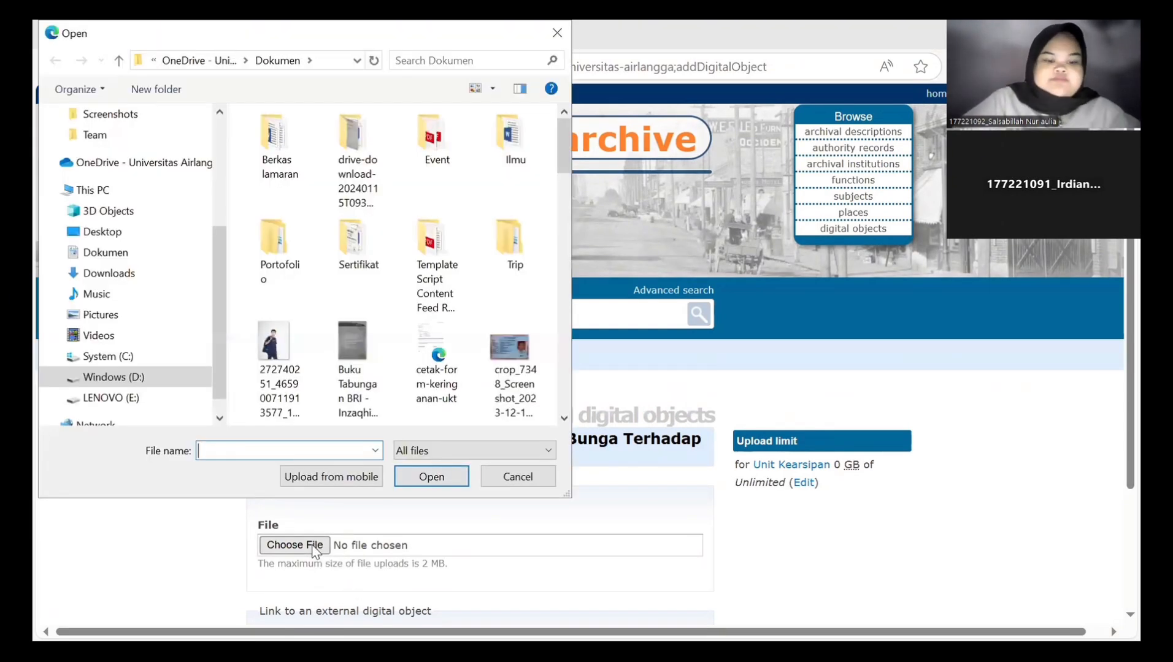
pyautogui.click(161, 279)
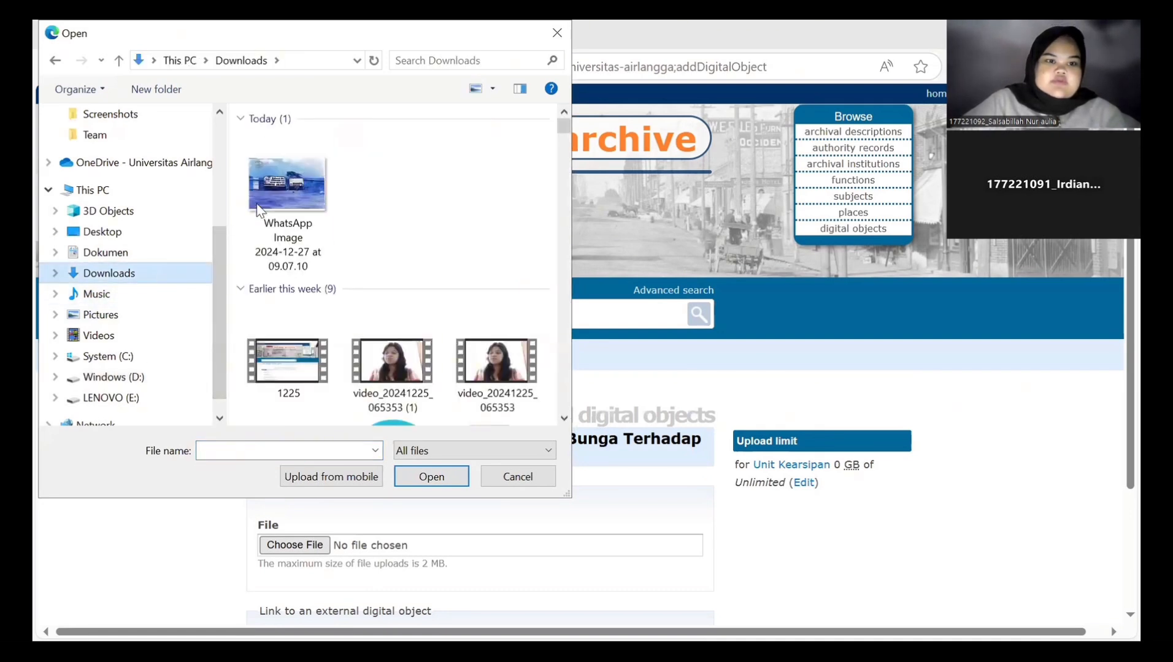
pyautogui.click(270, 208)
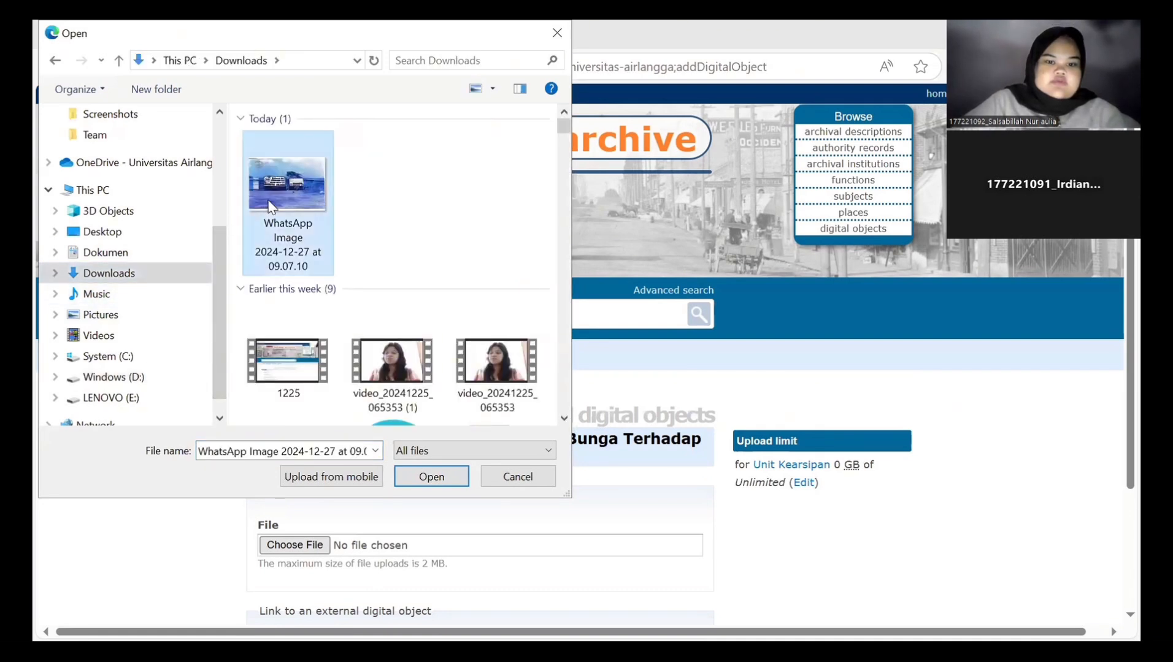
pyautogui.click(427, 485)
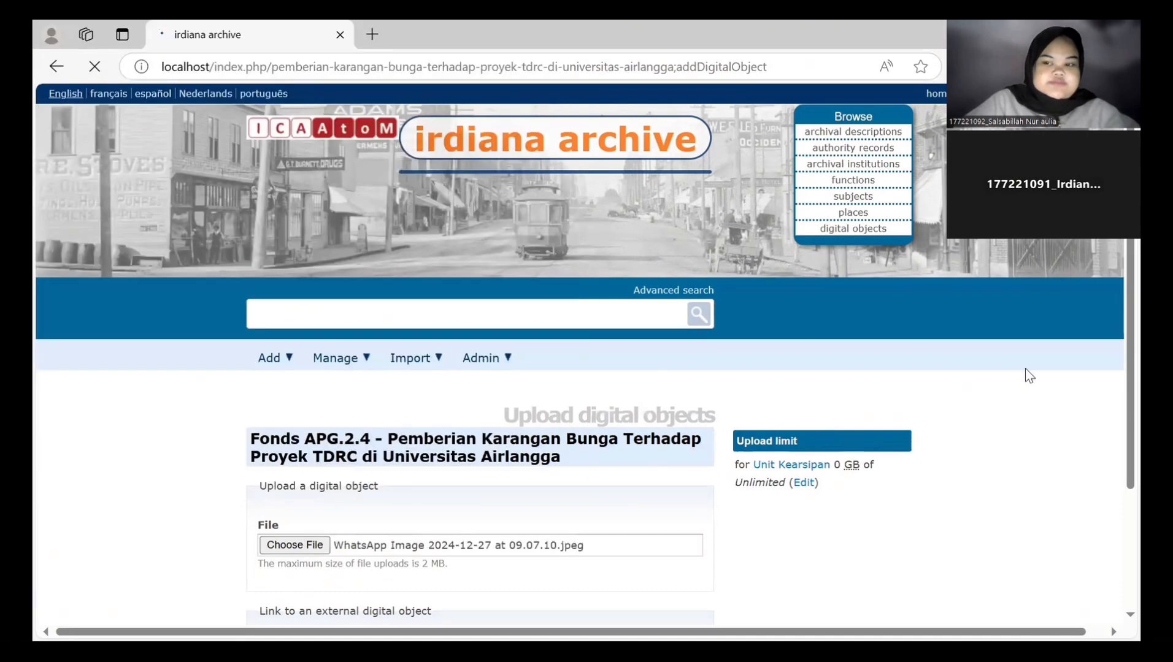
pyautogui.scroll(-2, 1115, 387)
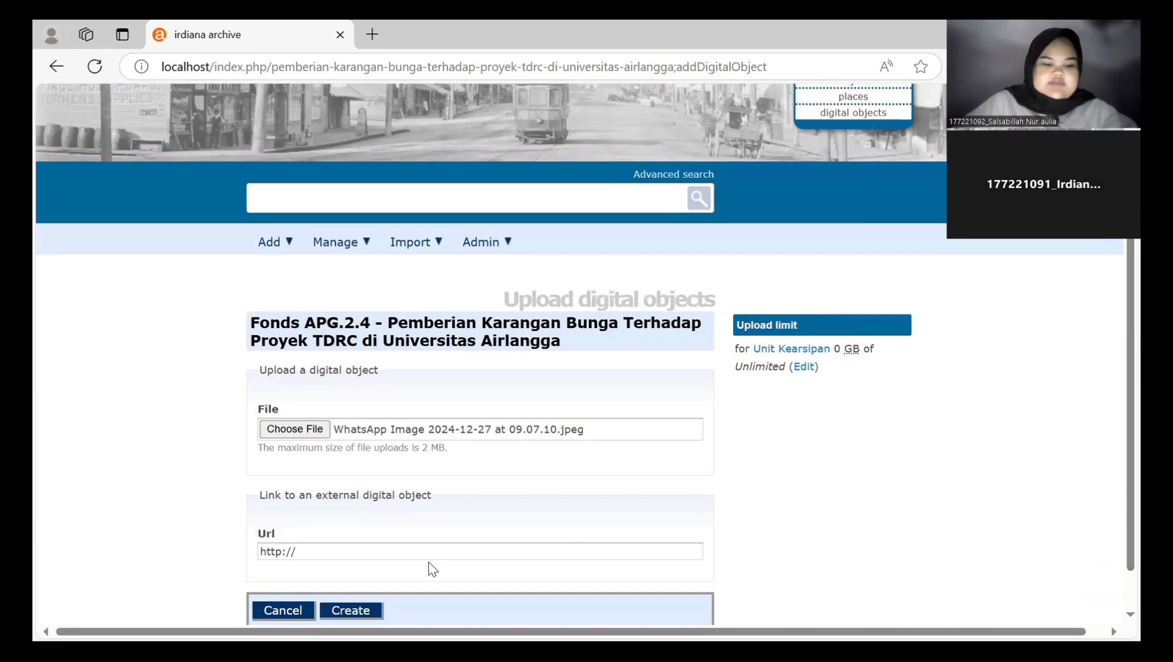
pyautogui.click(368, 611)
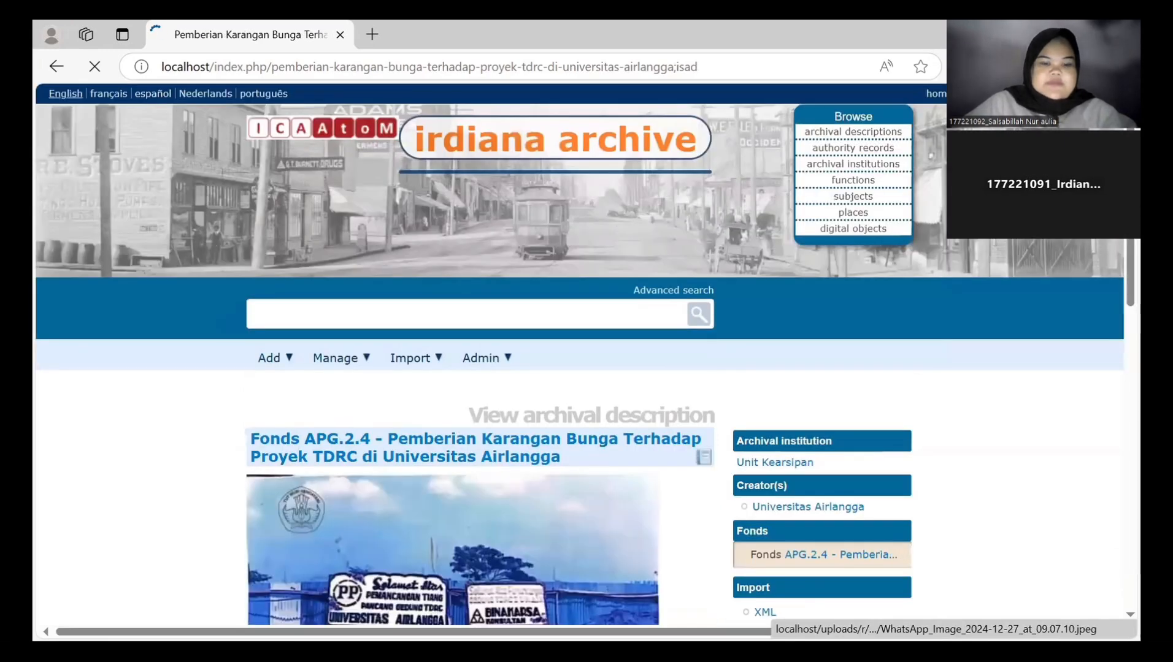
# - Review the fonds record's fields and photo metadata, then go to the archival descriptions list
pyautogui.scroll(-4, 1113, 280)
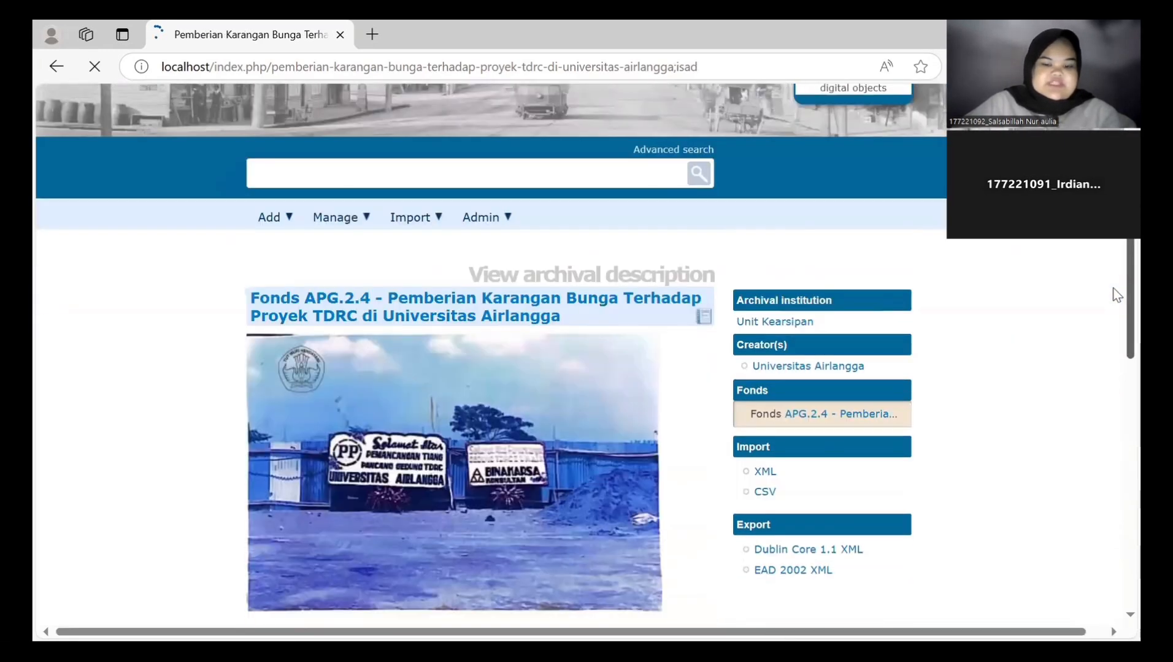
pyautogui.scroll(-2, 1116, 331)
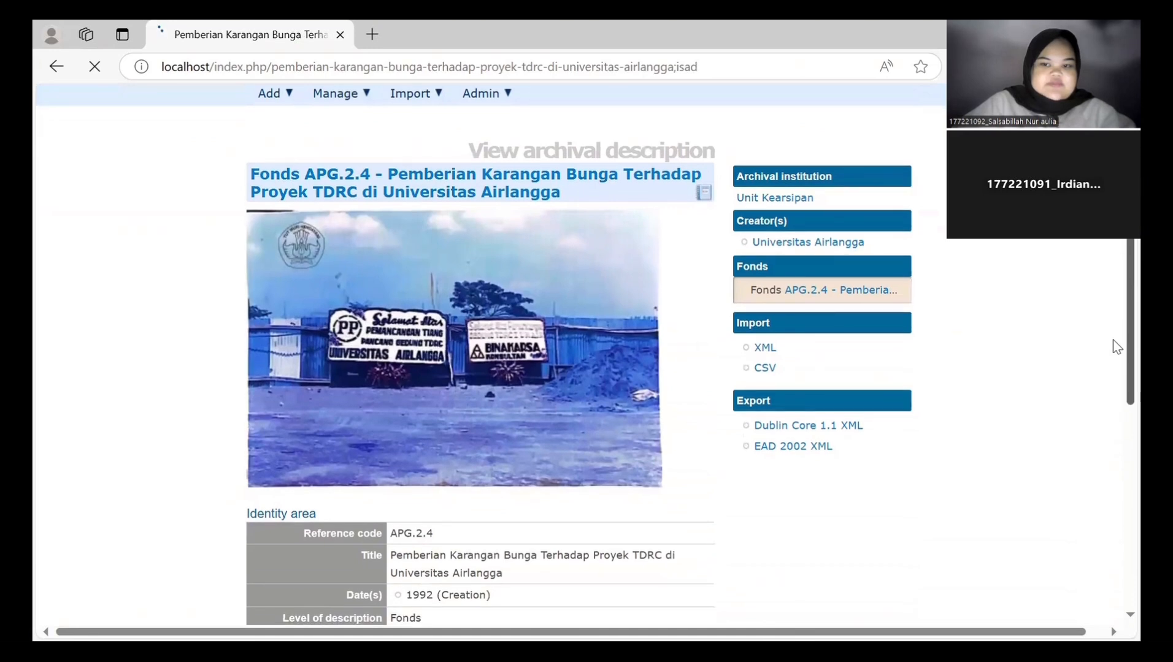
pyautogui.scroll(-1, 1117, 362)
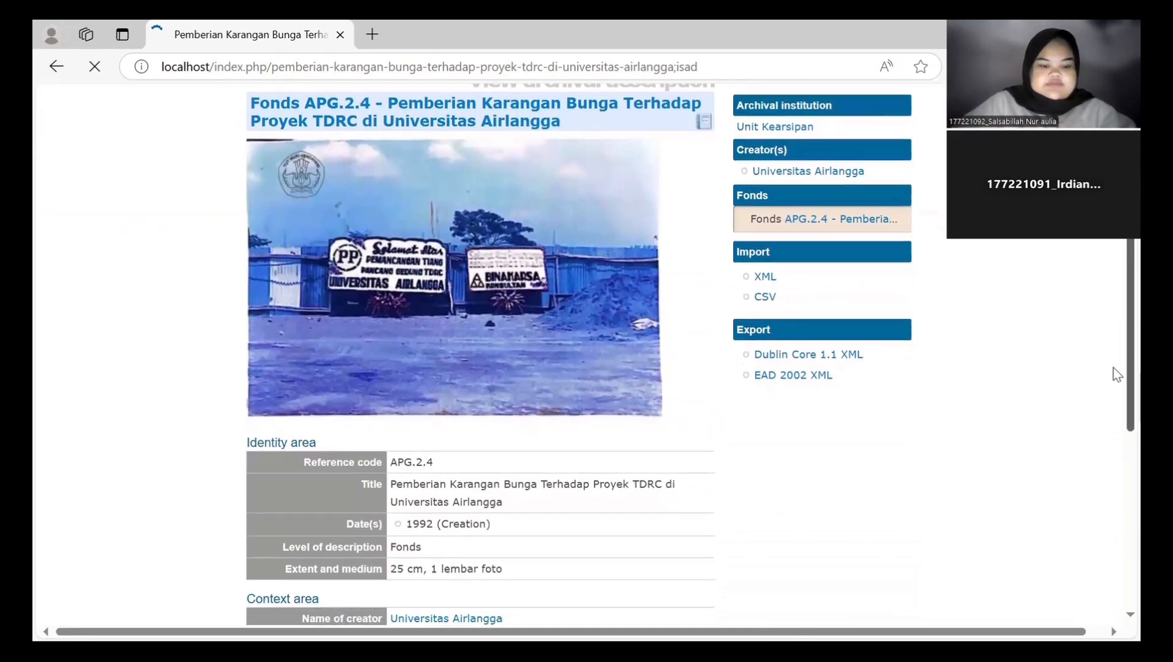
pyautogui.scroll(-3, 1116, 399)
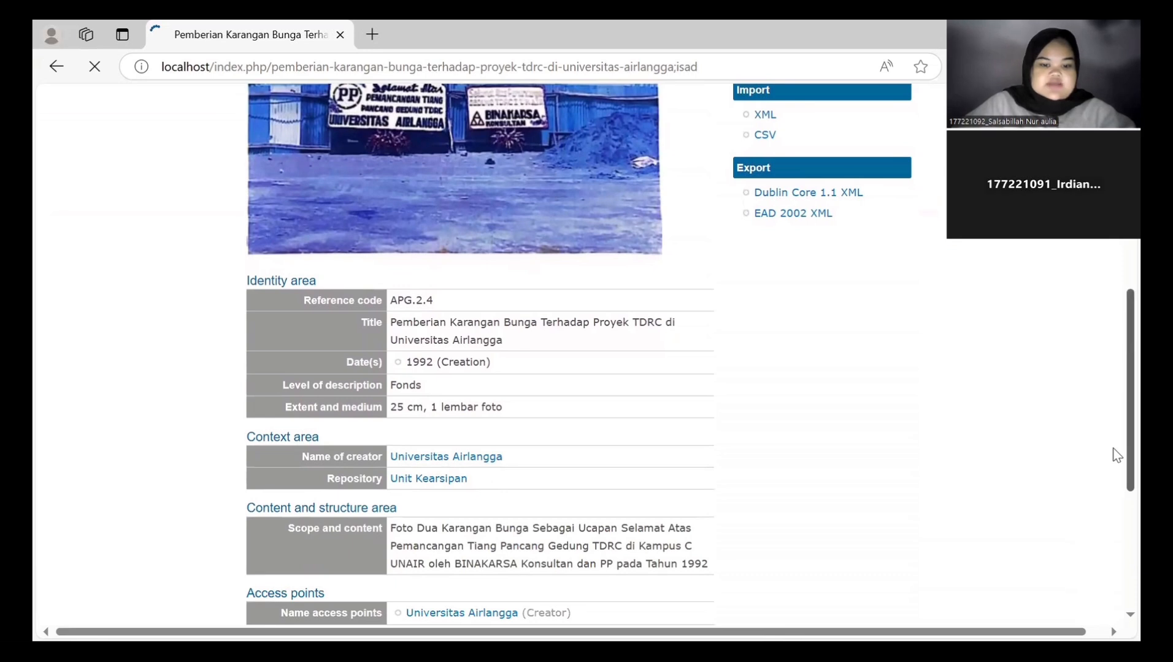
pyautogui.scroll(-3, 1115, 518)
pyautogui.scroll(-2, 1116, 552)
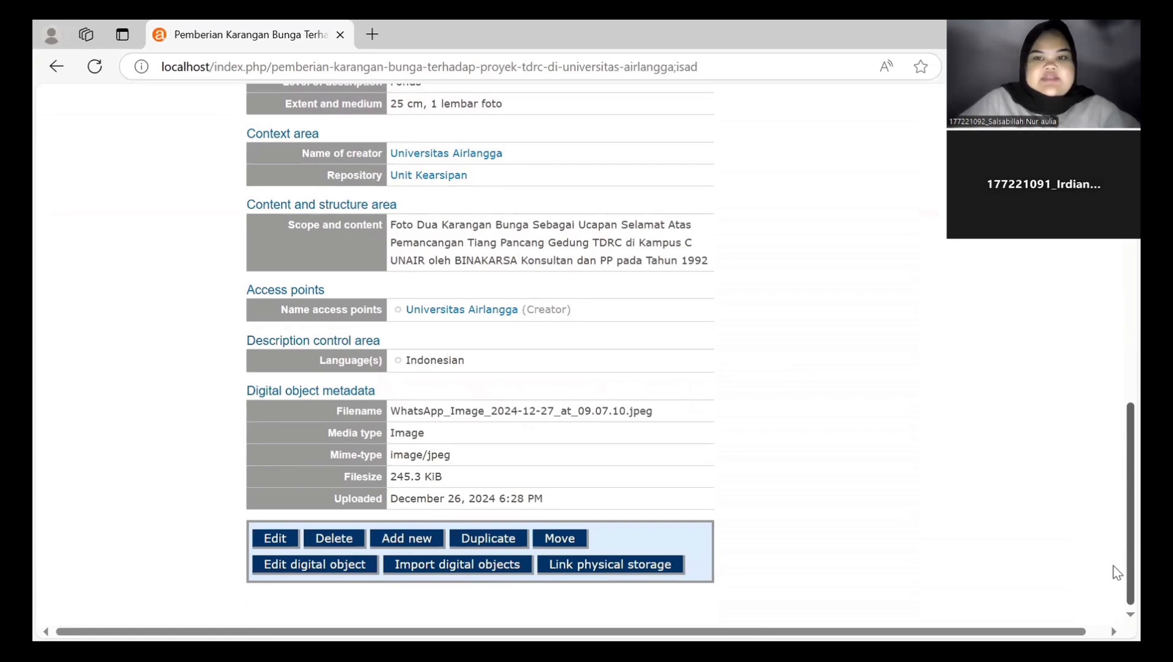
pyautogui.scroll(15, 1116, 572)
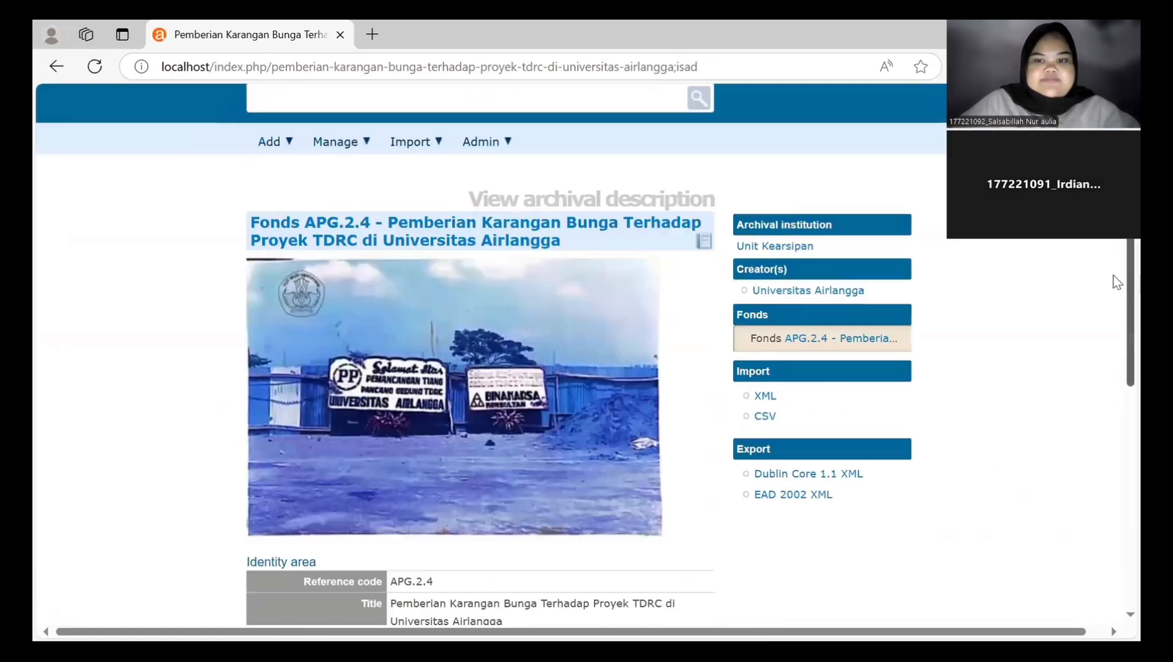
pyautogui.scroll(2, 1116, 283)
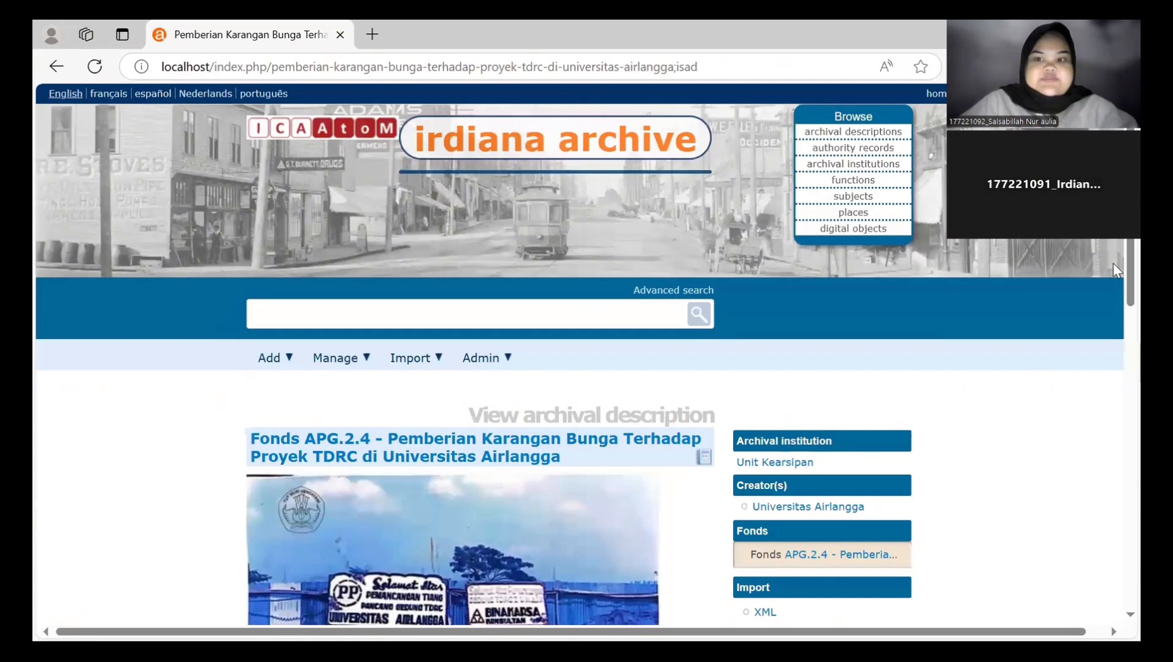
pyautogui.click(850, 135)
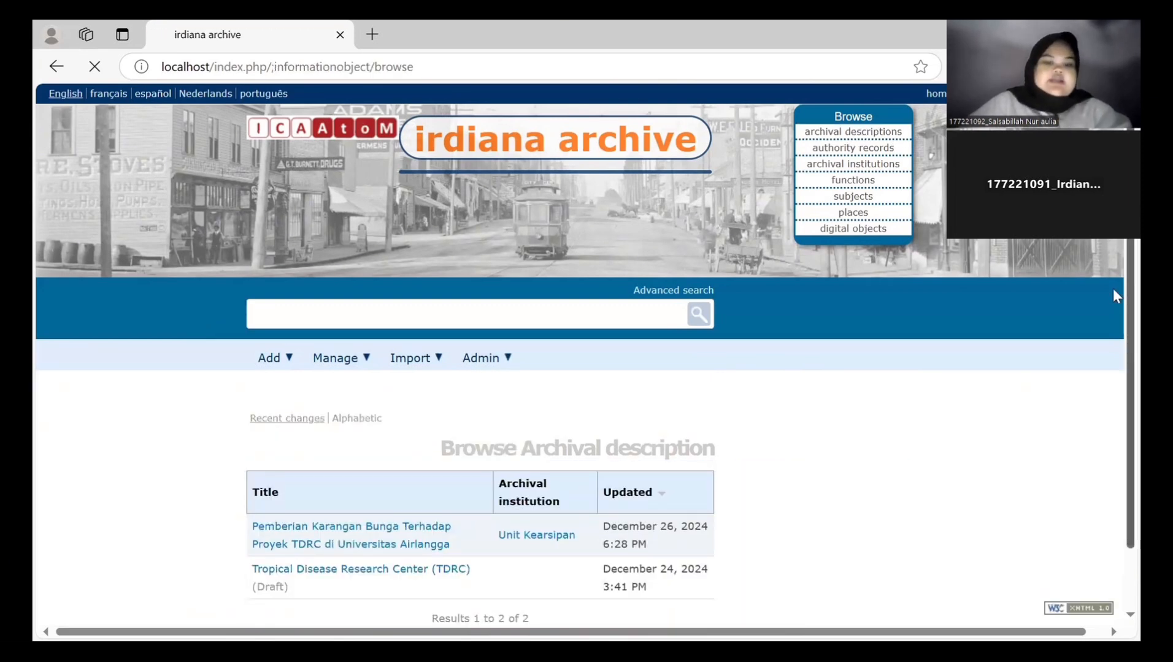
# - Scroll down the Subfonds AK.FC.1 - Dit. SDM draft record page
pyautogui.scroll(-1, 1112, 291)
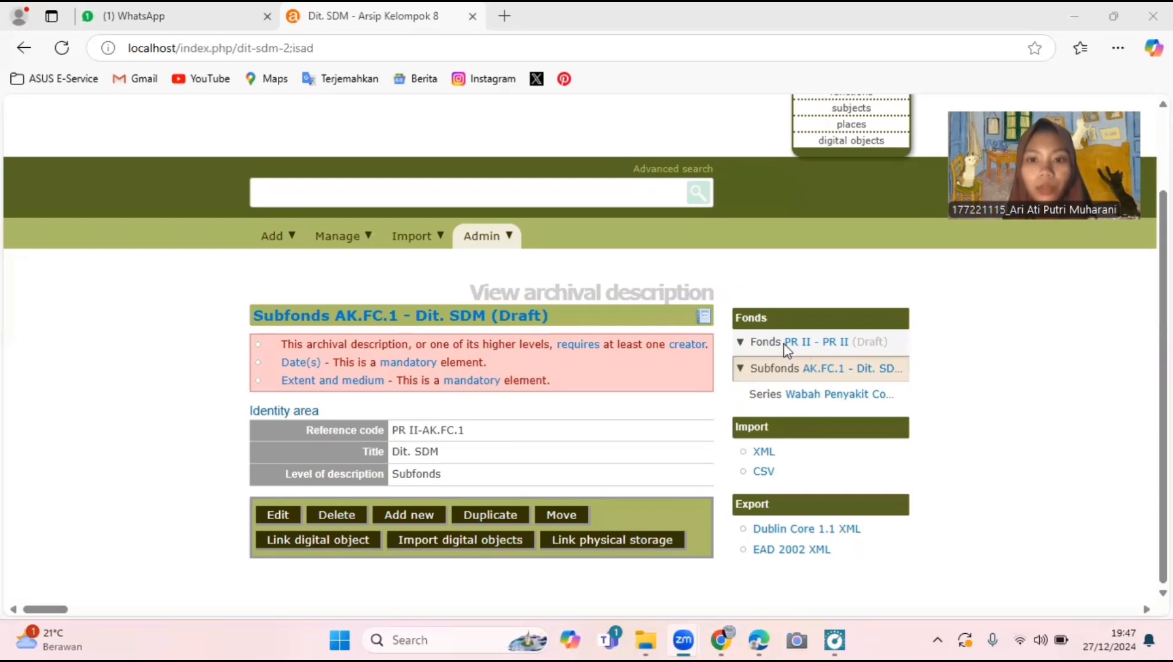
# - Expand the hierarchy down to subfonds AK.FC.1 and open the Wabah Penyakit Covid-19 series
pyautogui.click(740, 372)
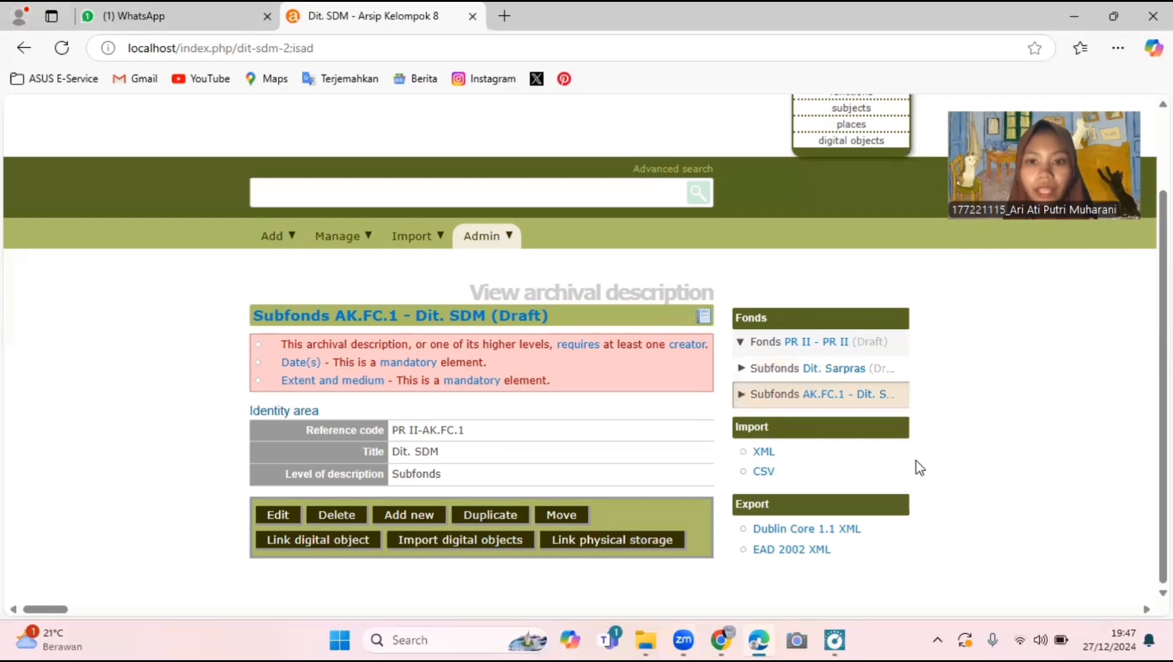
pyautogui.click(792, 369)
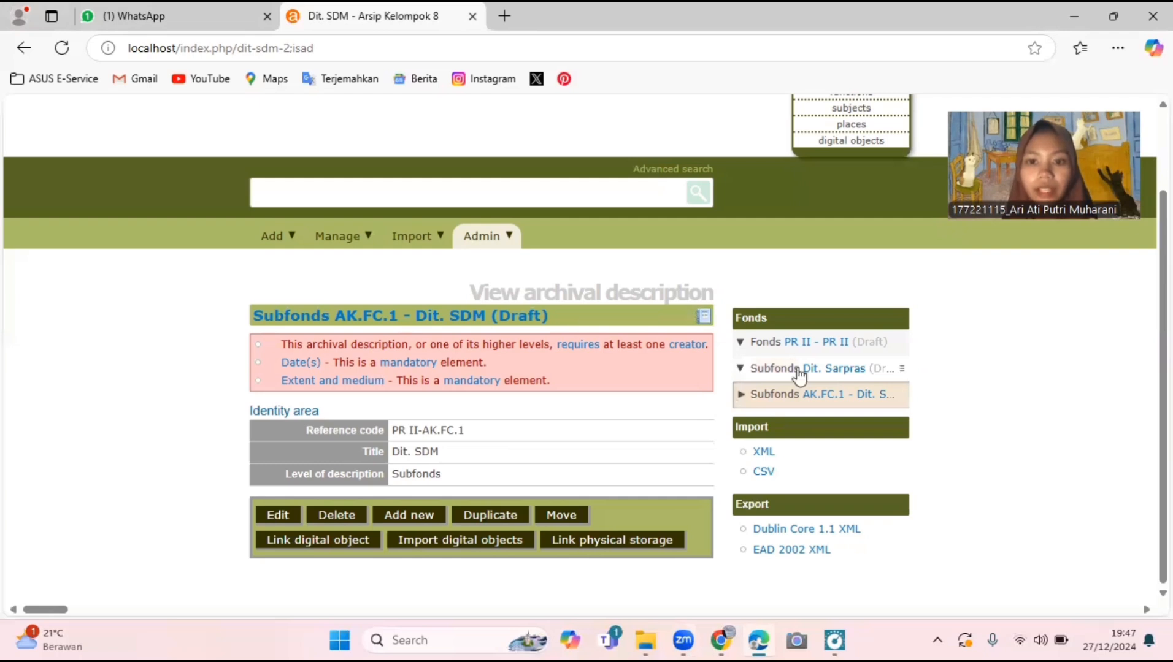
pyautogui.click(740, 395)
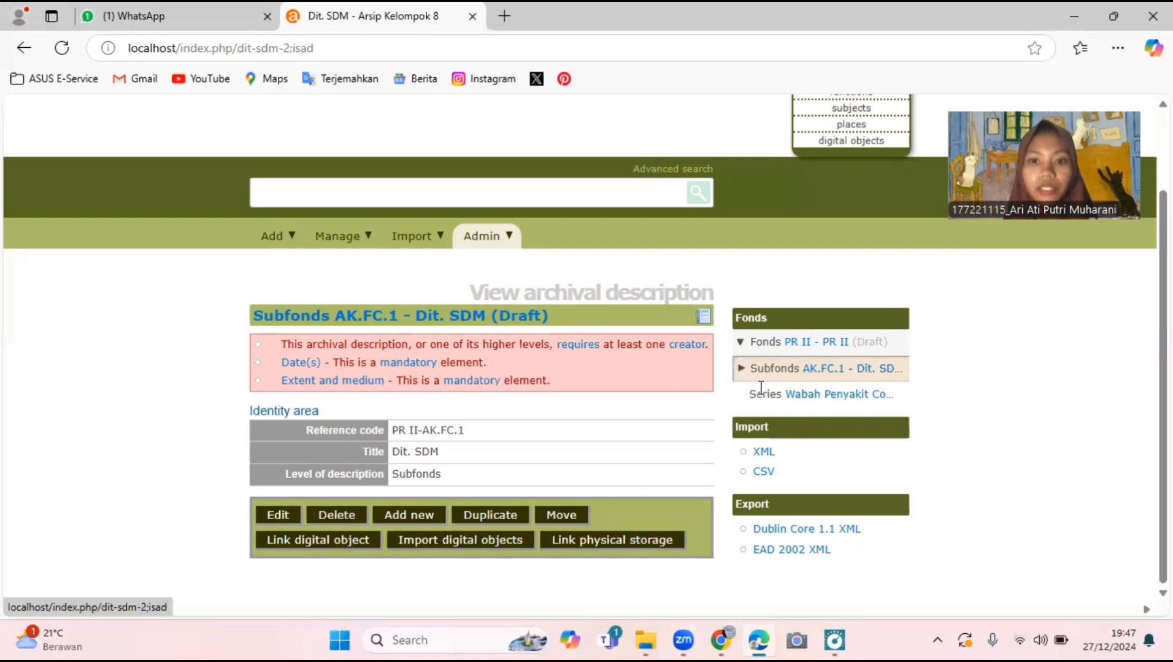
pyautogui.click(813, 397)
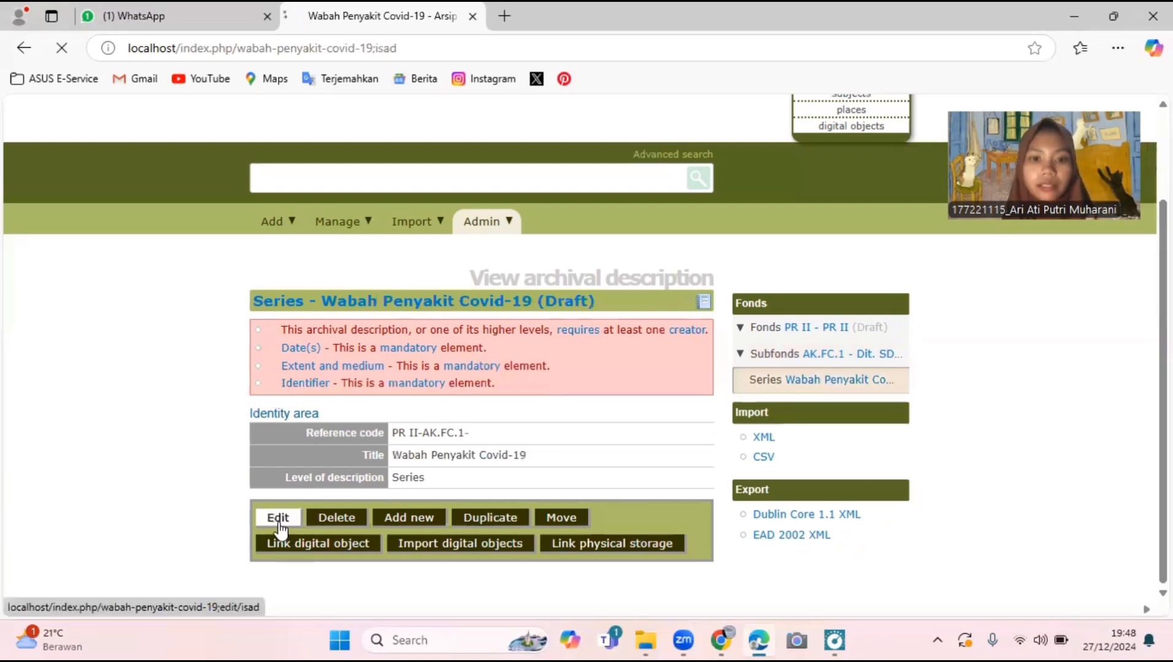
# - Open the Wabah Penyakit Covid-19 series for editing and scroll to Add new child levels
pyautogui.click(279, 520)
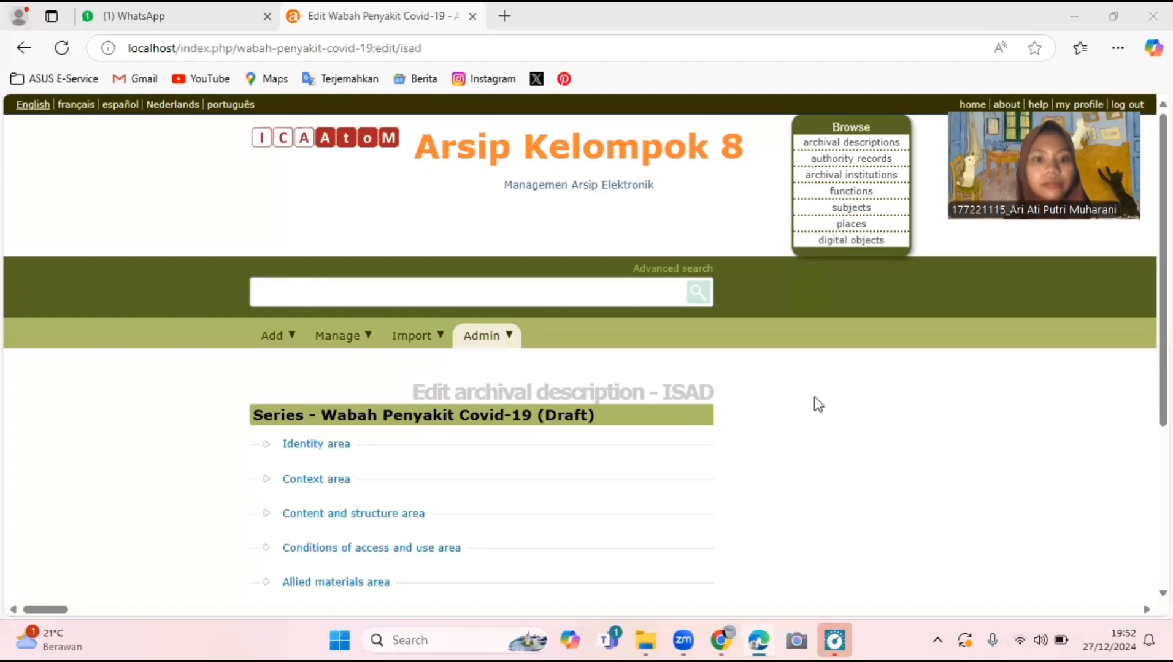
pyautogui.scroll(-2, 815, 397)
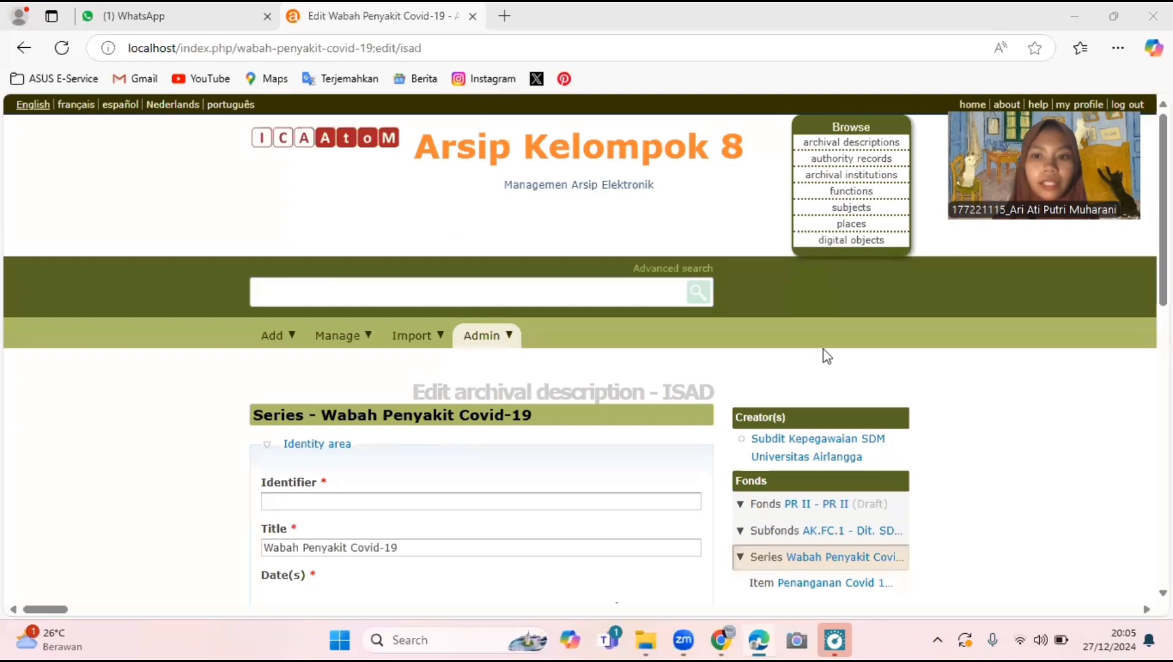
pyautogui.scroll(-1, 827, 355)
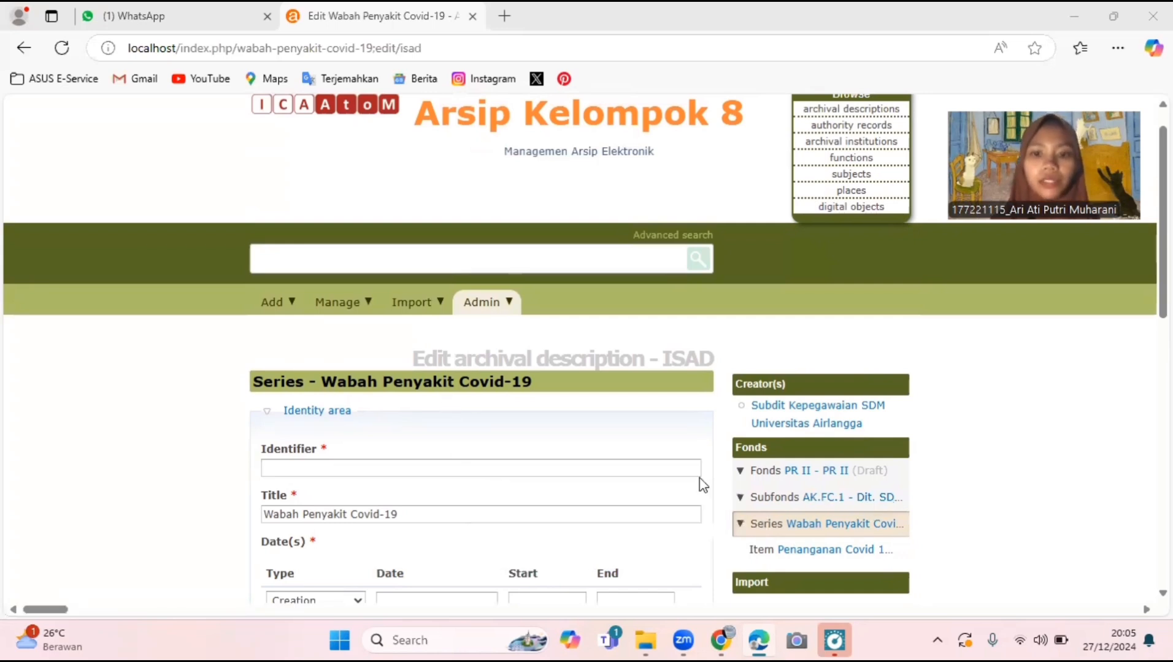
pyautogui.scroll(1, 701, 484)
pyautogui.scroll(1, 703, 485)
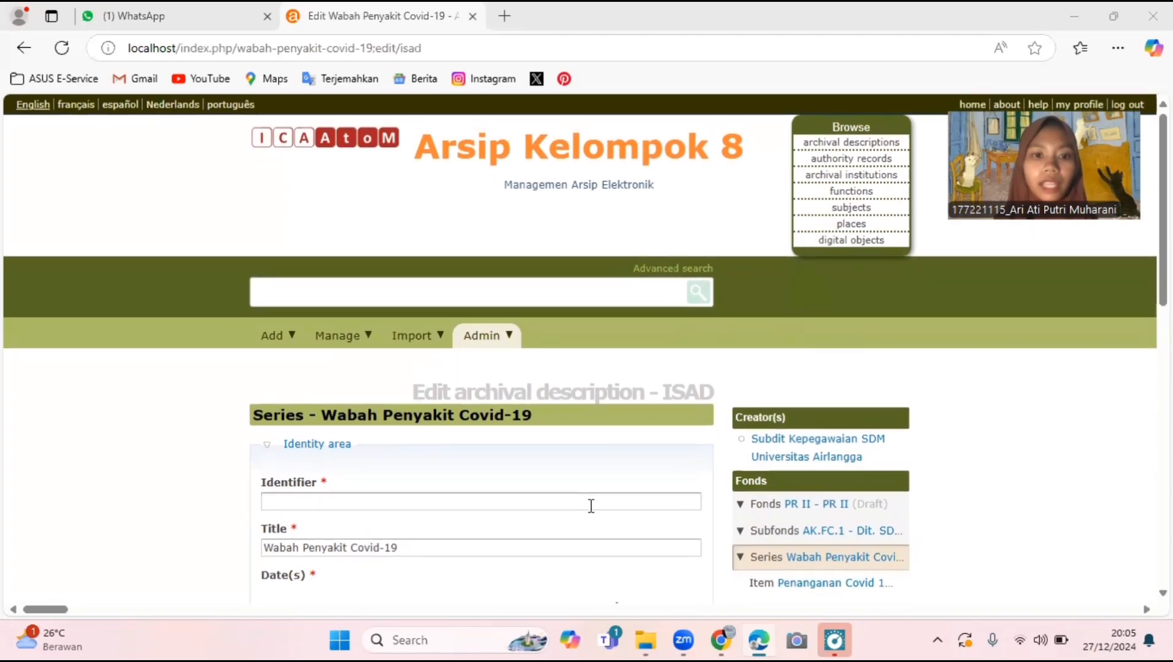
pyautogui.scroll(-5, 591, 506)
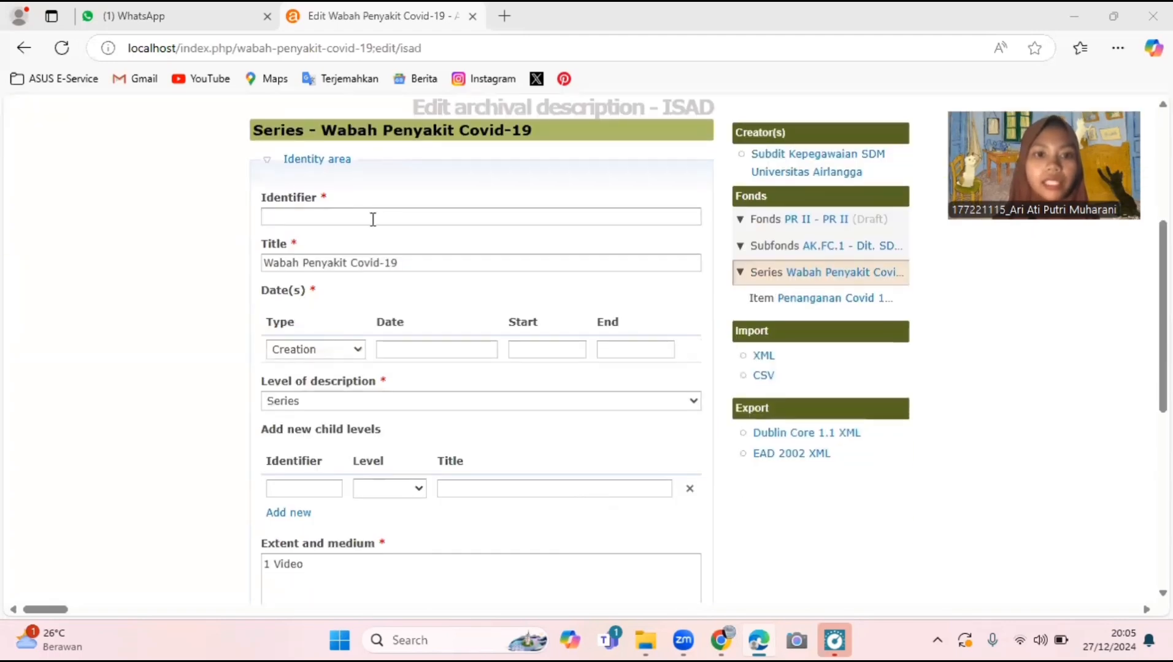
pyautogui.scroll(-2, 436, 385)
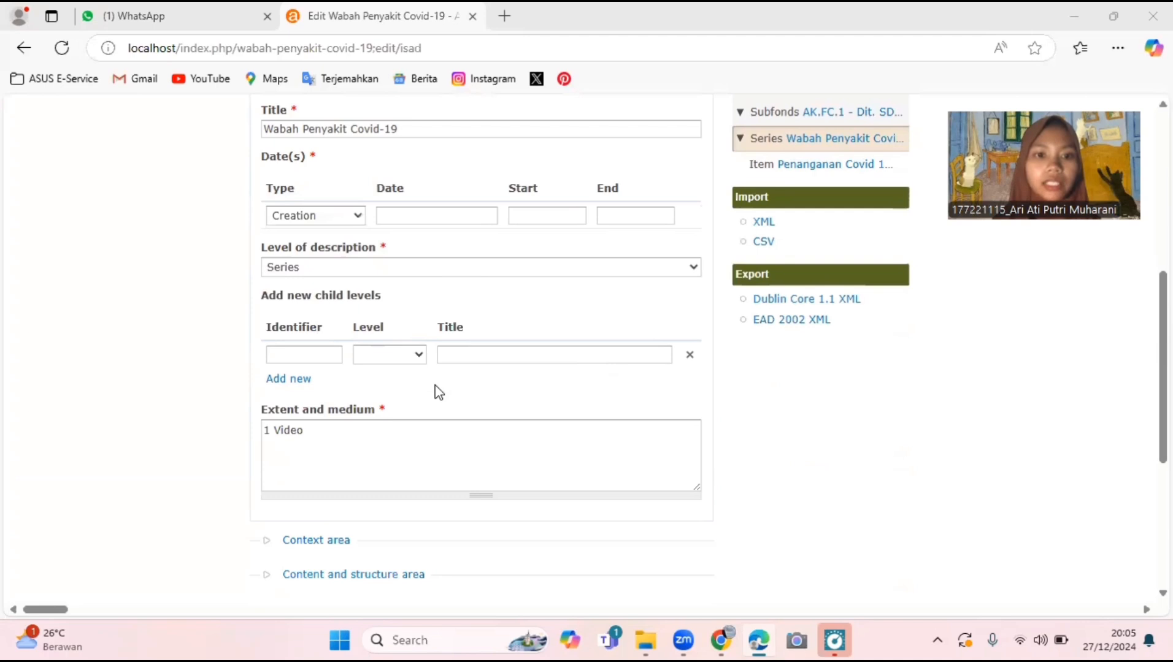
# - Add child row AK.FC.2.3, level Item, titled 'Penanganan Covid 19 di Universitas Airlangga'
pyautogui.click(304, 356)
pyautogui.write('A')
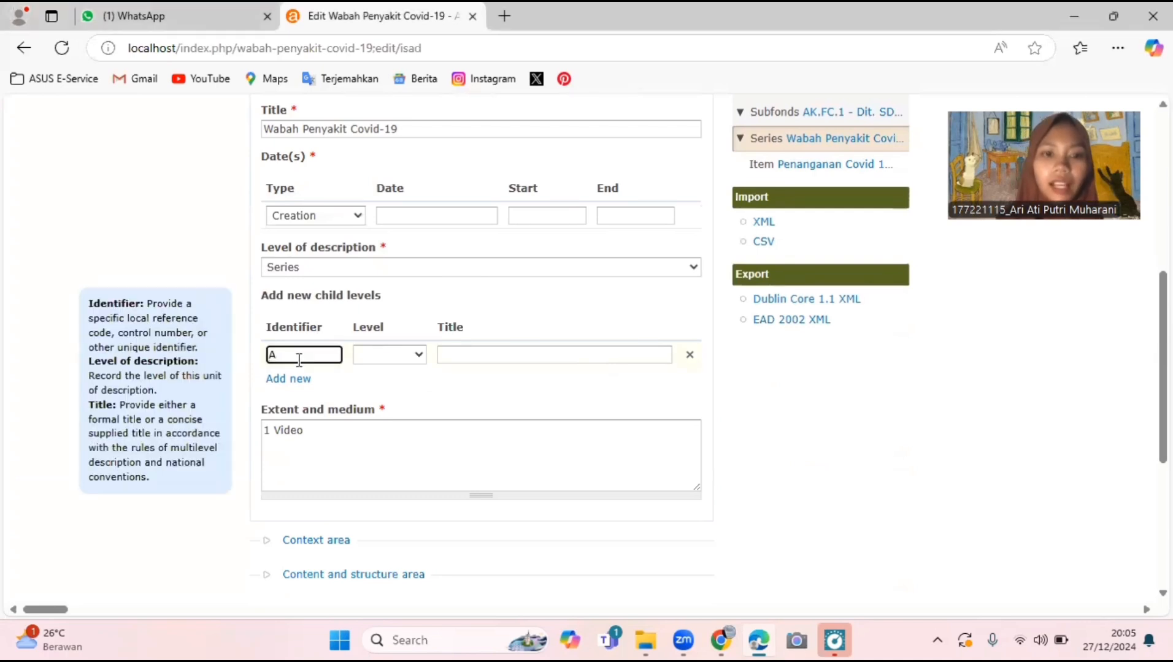
pyautogui.write('K.FC')
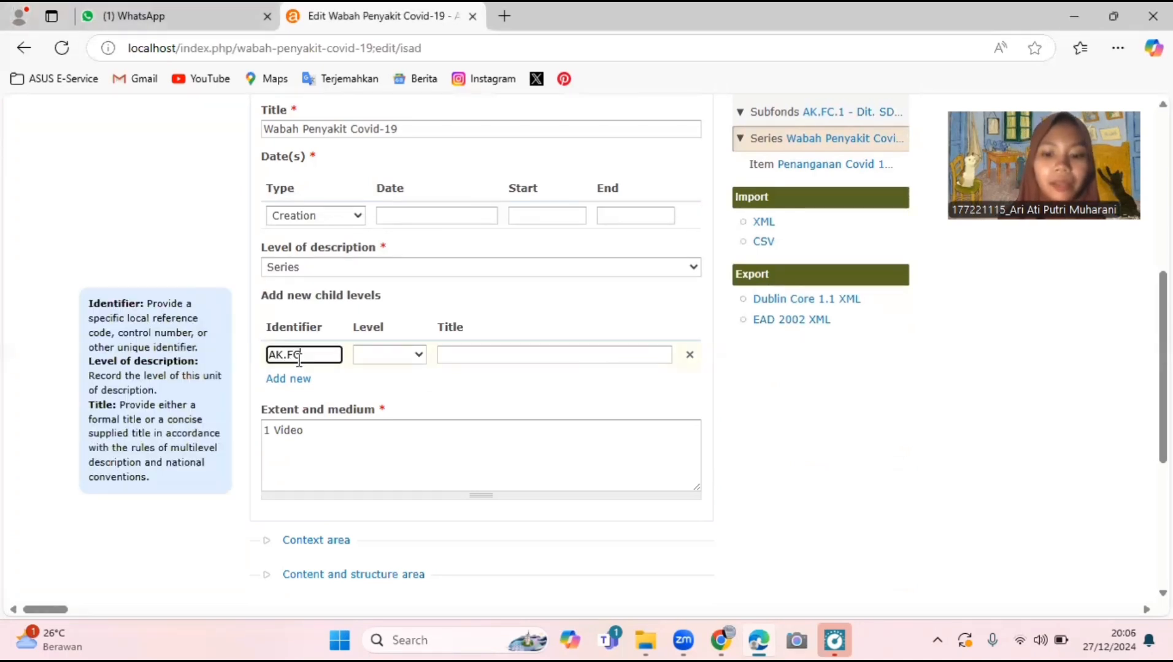
pyautogui.write('.2.3')
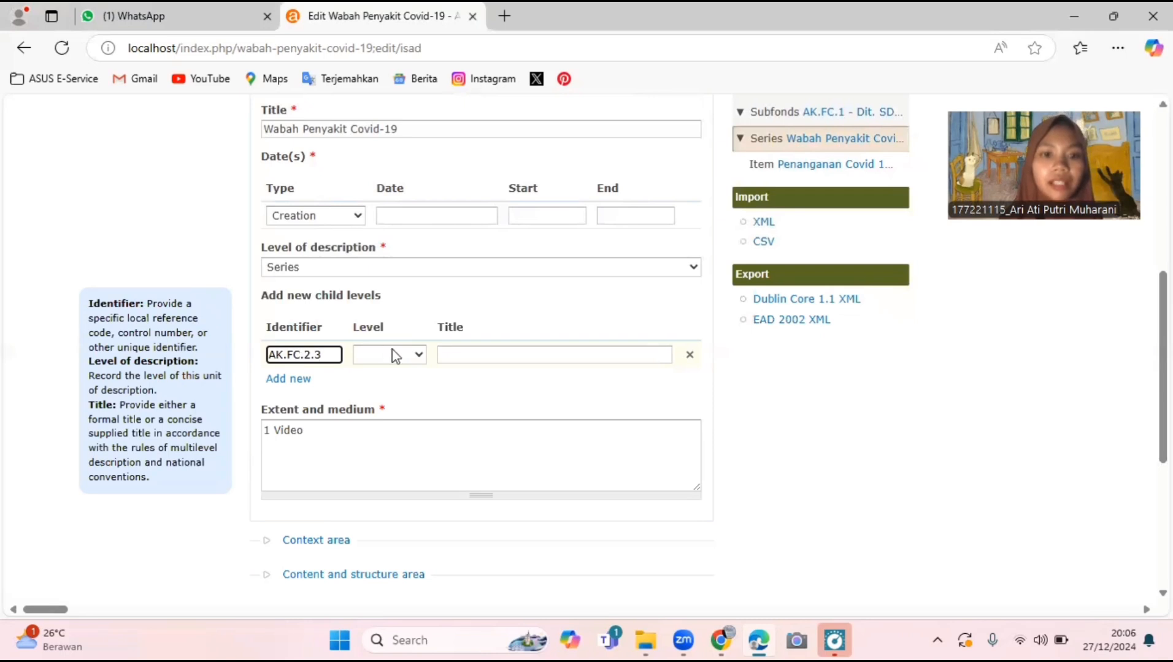
pyautogui.click(390, 355)
pyautogui.click(372, 462)
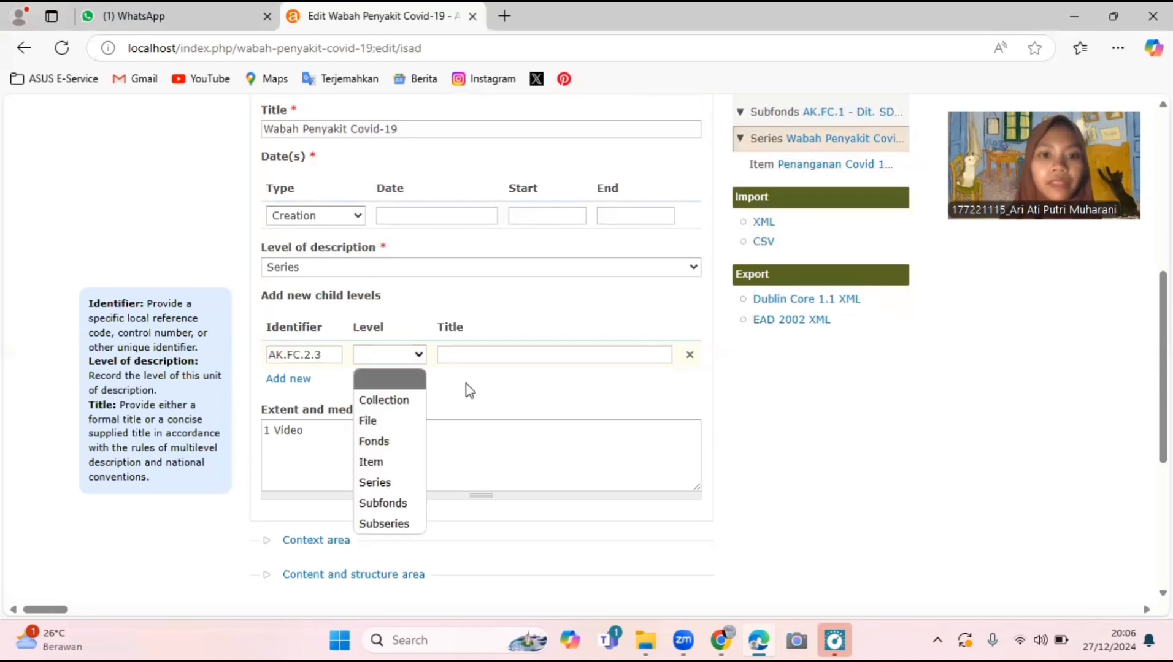
pyautogui.click(502, 358)
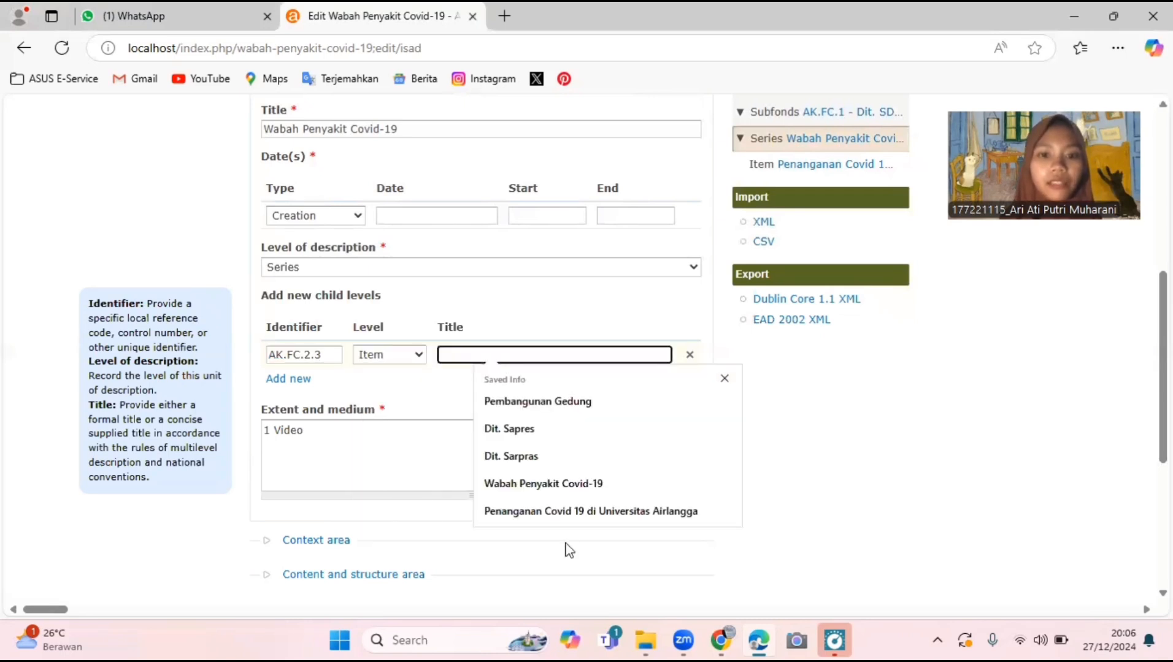
pyautogui.click(564, 512)
pyautogui.scroll(-2, 294, 327)
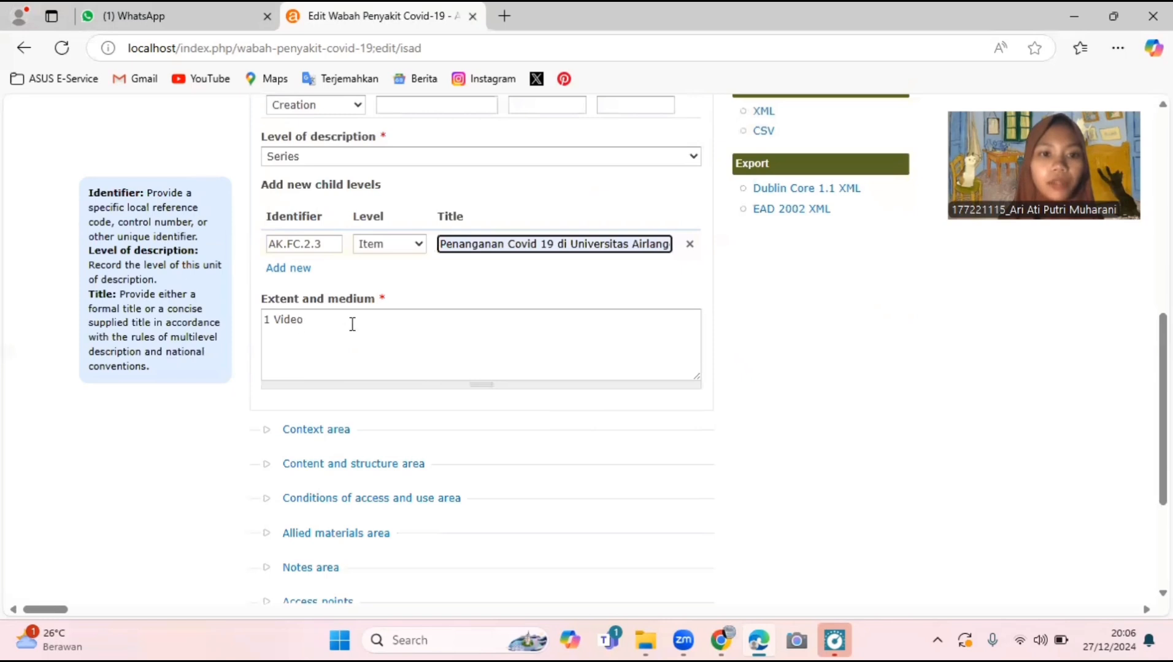
pyautogui.scroll(-2, 351, 328)
# - Check the Context and publication status areas, then save the series with its new child item
pyautogui.click(324, 345)
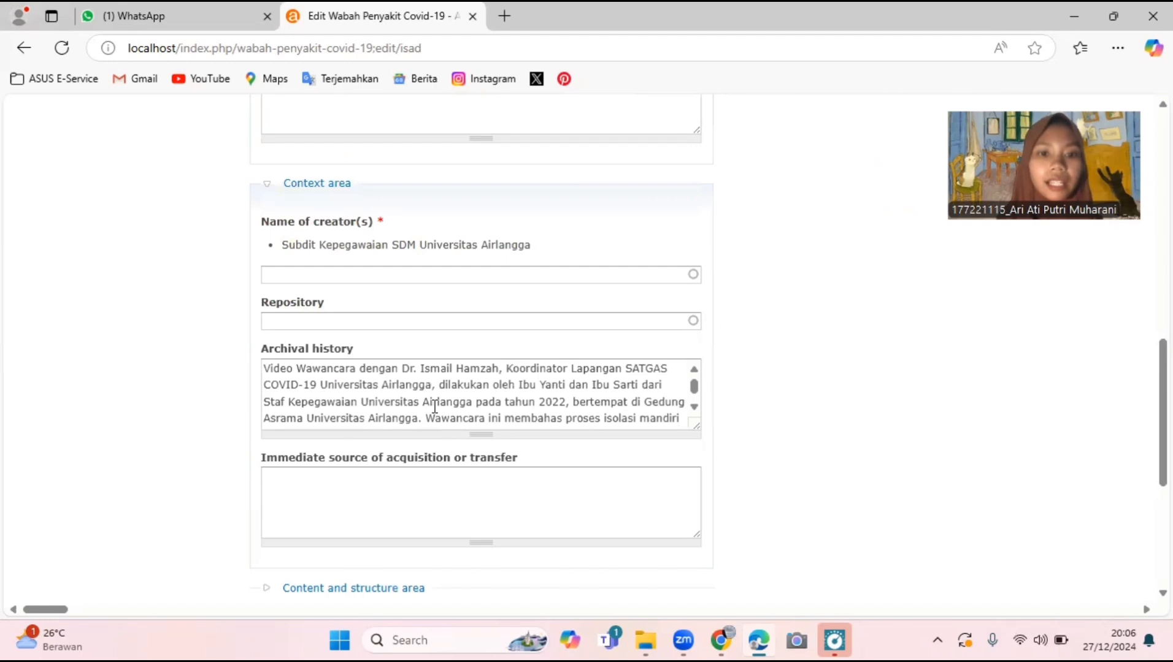
pyautogui.scroll(-2, 434, 406)
pyautogui.scroll(-2, 333, 487)
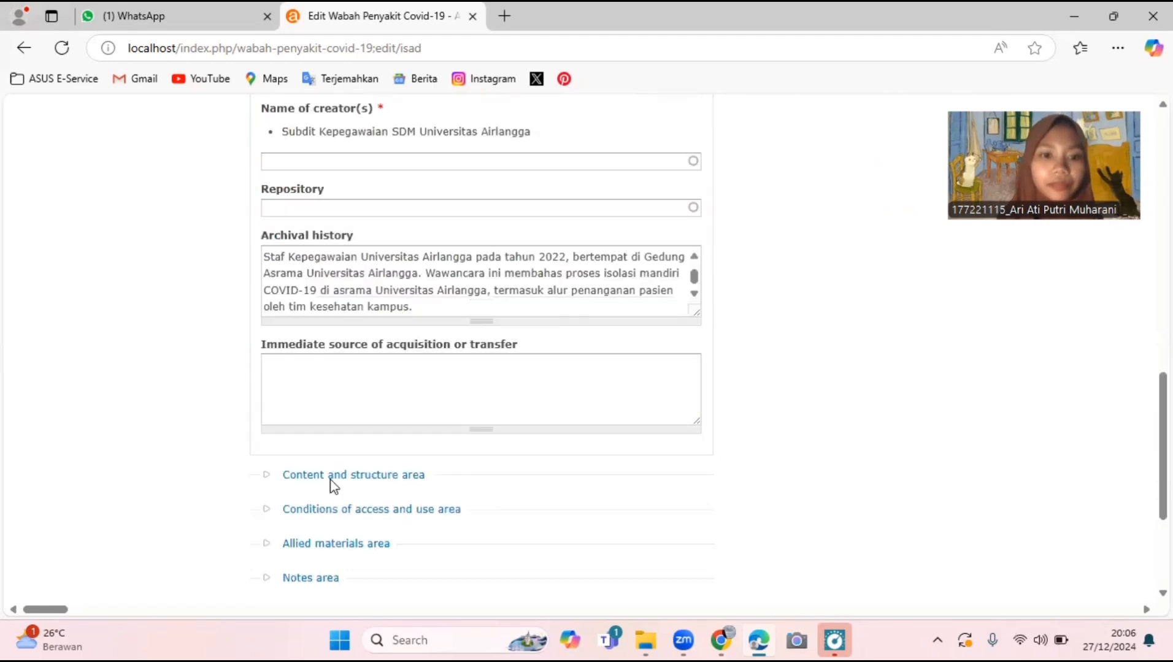
pyautogui.scroll(-4, 333, 487)
pyautogui.click(311, 497)
pyautogui.scroll(-2, 303, 425)
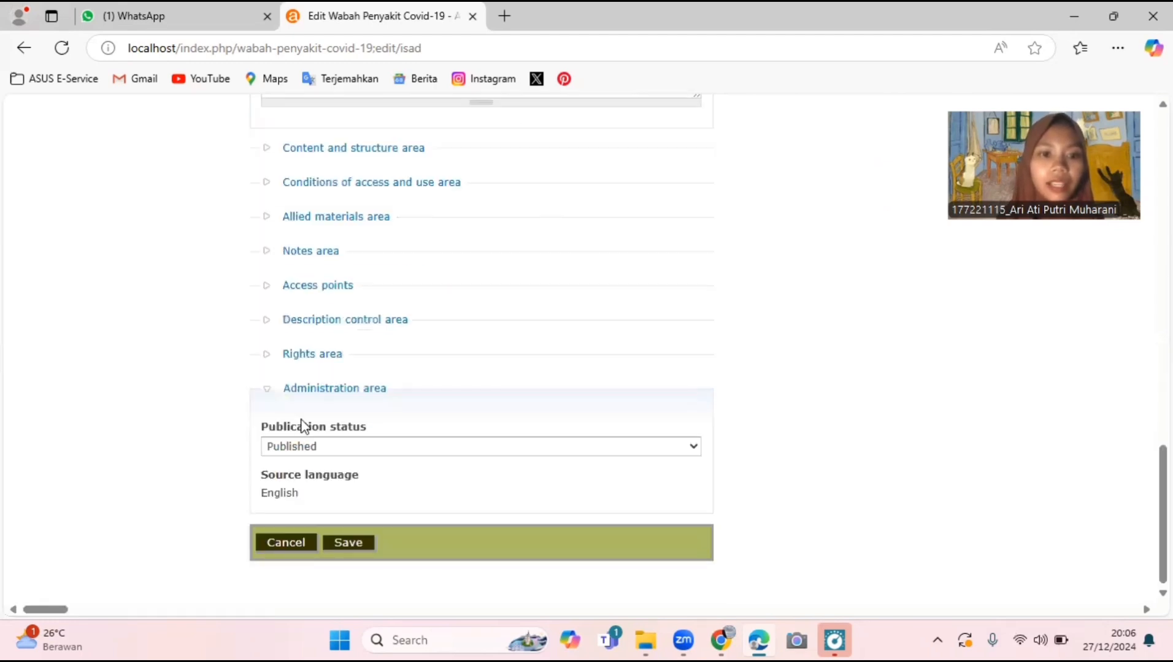
pyautogui.click(362, 552)
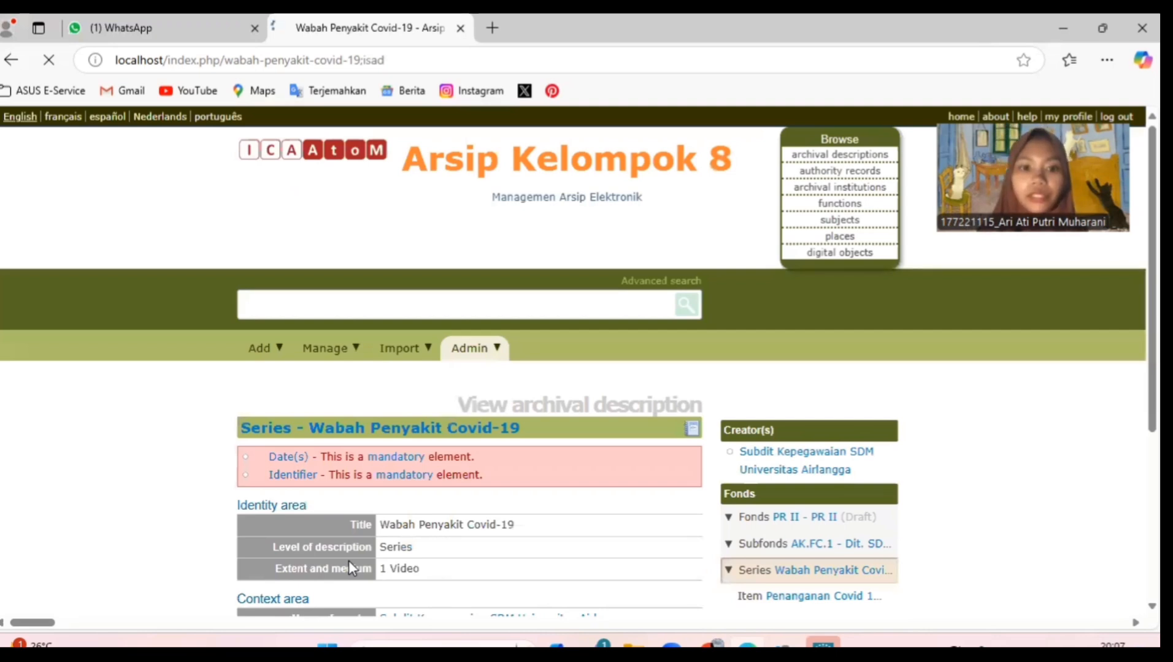
# - Scroll to the bottom of the saved series page to reach Link digital object
pyautogui.scroll(-3, 349, 561)
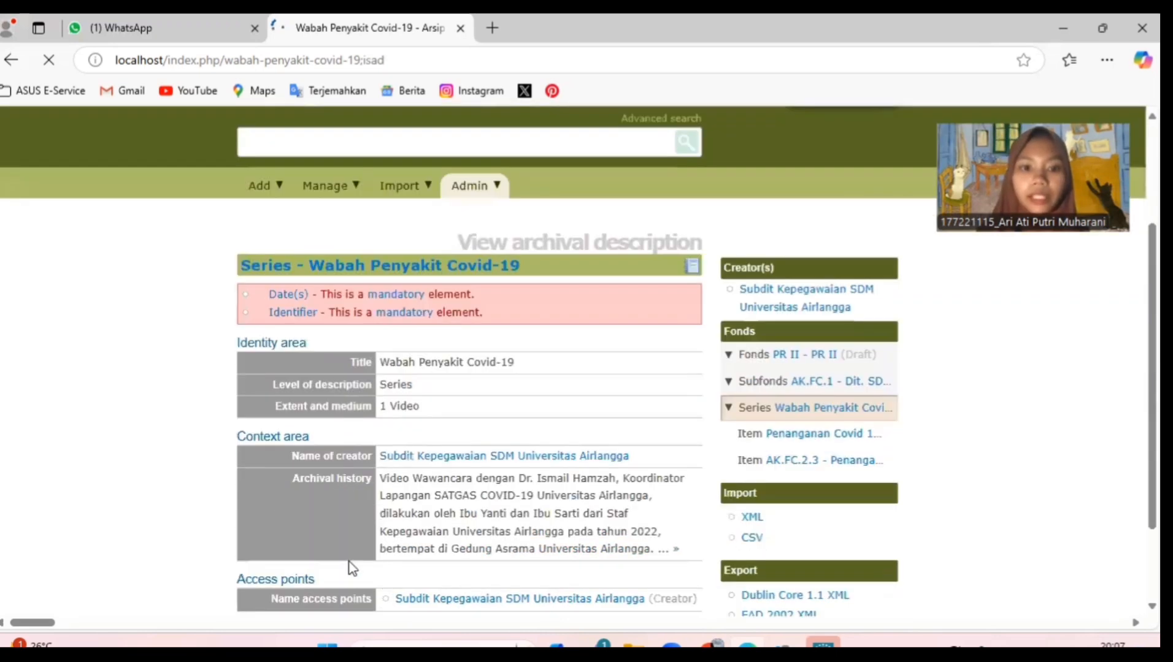
pyautogui.scroll(-1, 348, 560)
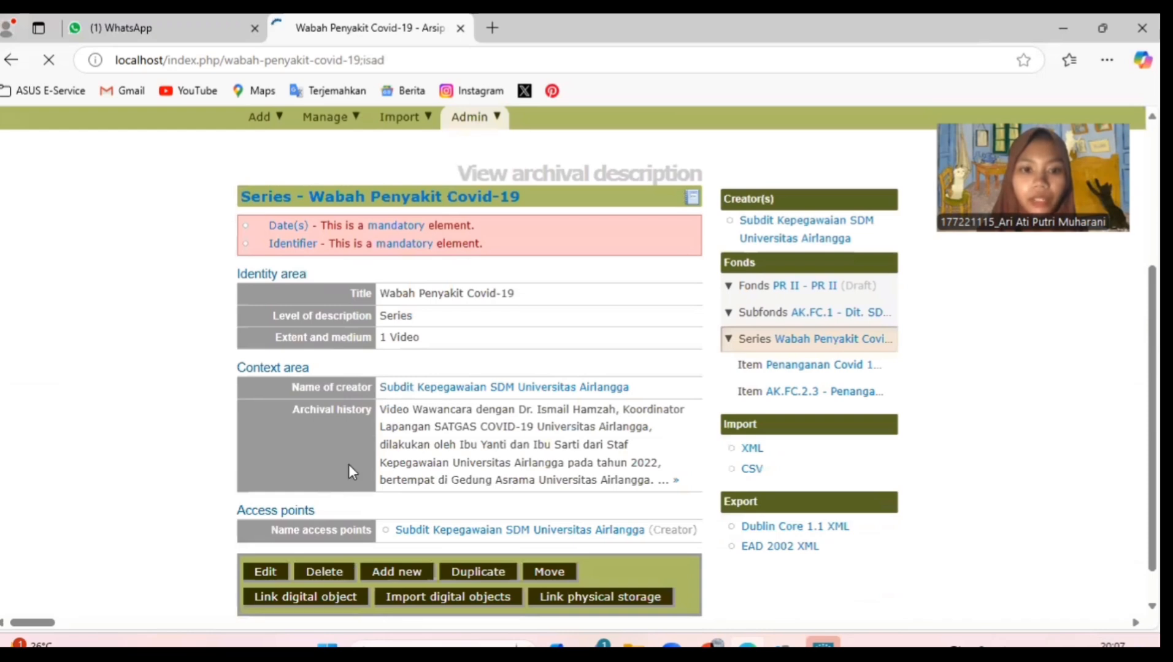
pyautogui.scroll(-1, 349, 465)
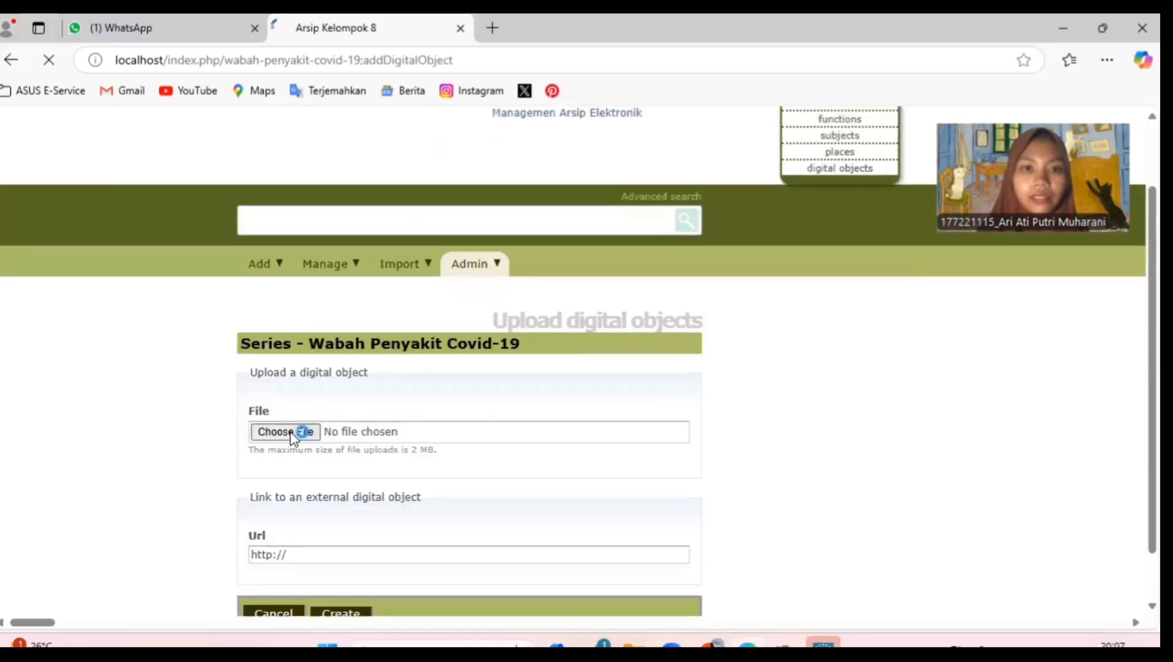
# - Choose 'Video Wawancara Penanganan Covid 19 di Universitas Airlangga.mp4' from Videos > Covid 19 as the upload file
pyautogui.click(286, 433)
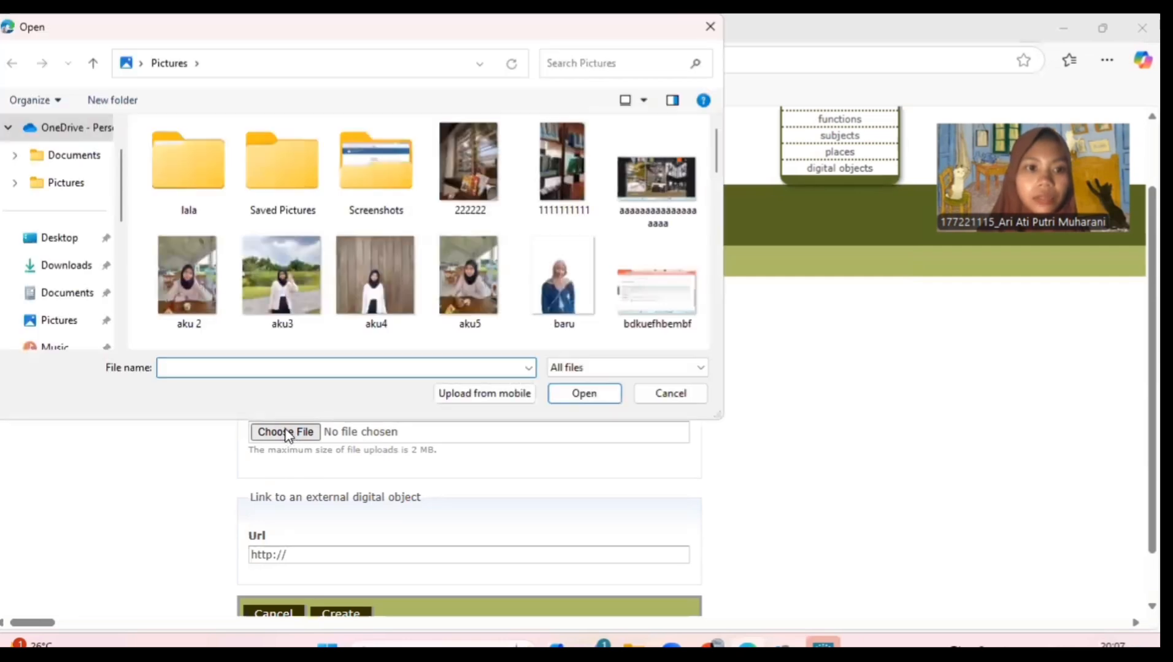
pyautogui.scroll(-3, 66, 175)
pyautogui.click(67, 164)
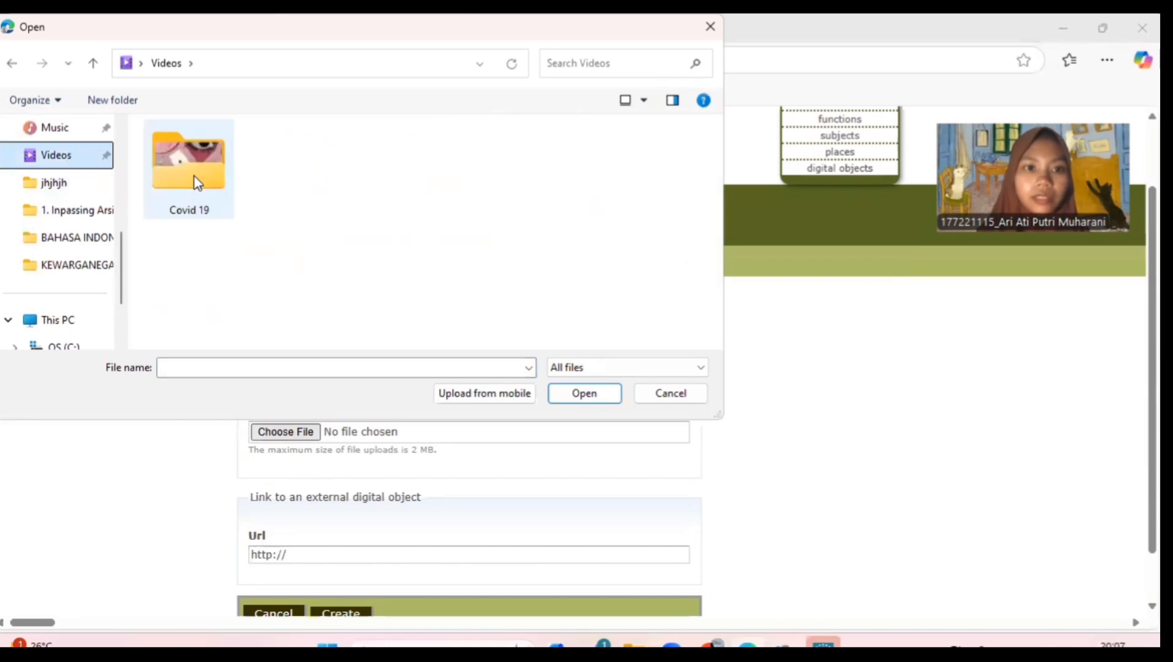
pyautogui.doubleClick(201, 210)
pyautogui.click(202, 210)
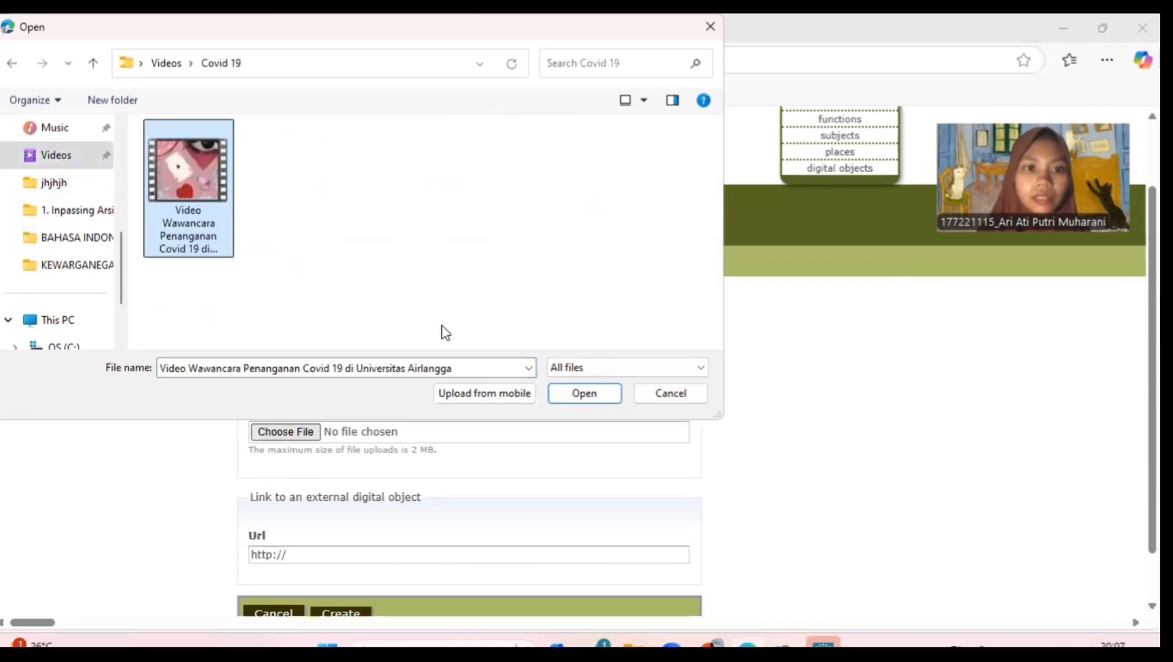
pyautogui.click(585, 394)
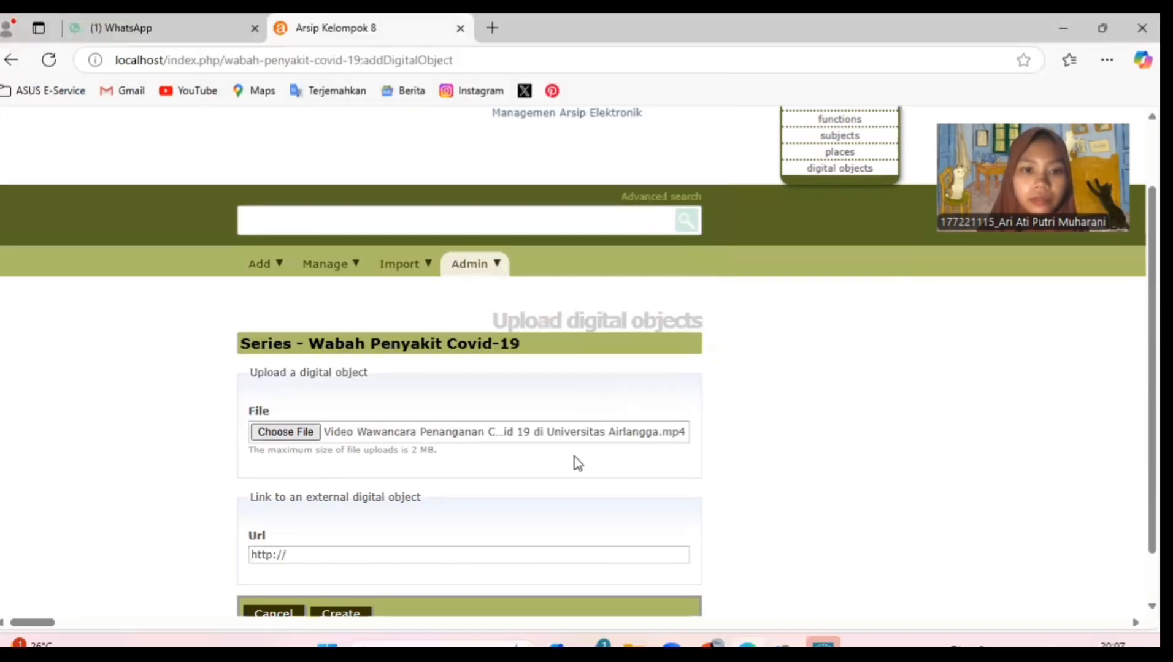
pyautogui.scroll(-1, 575, 461)
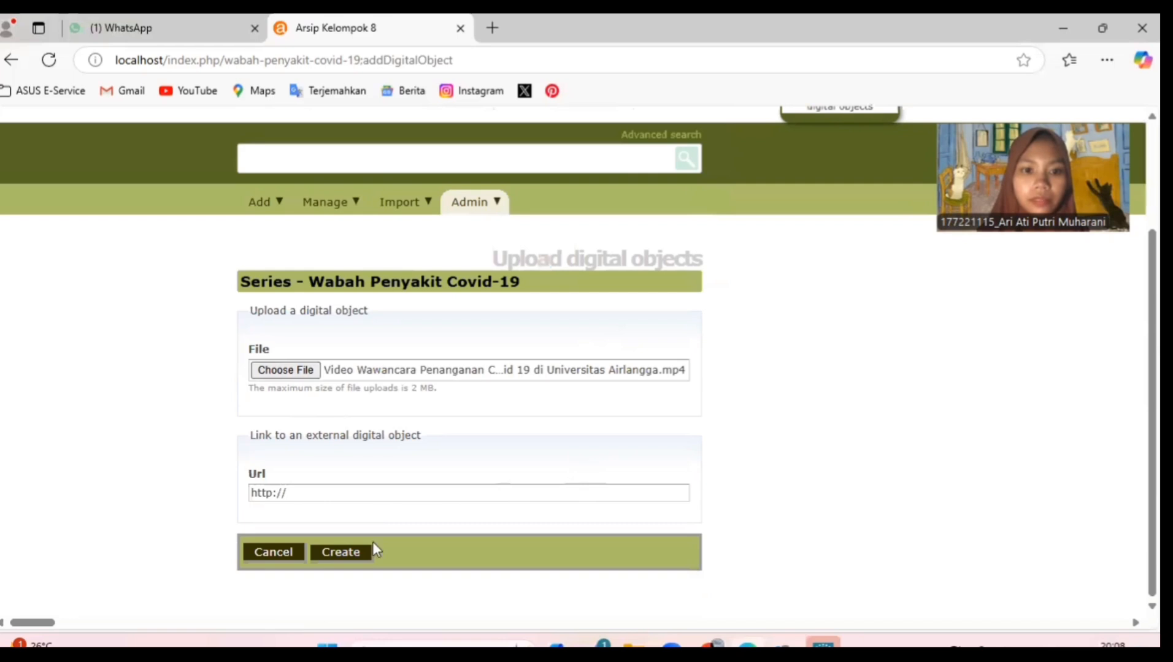
pyautogui.click(341, 557)
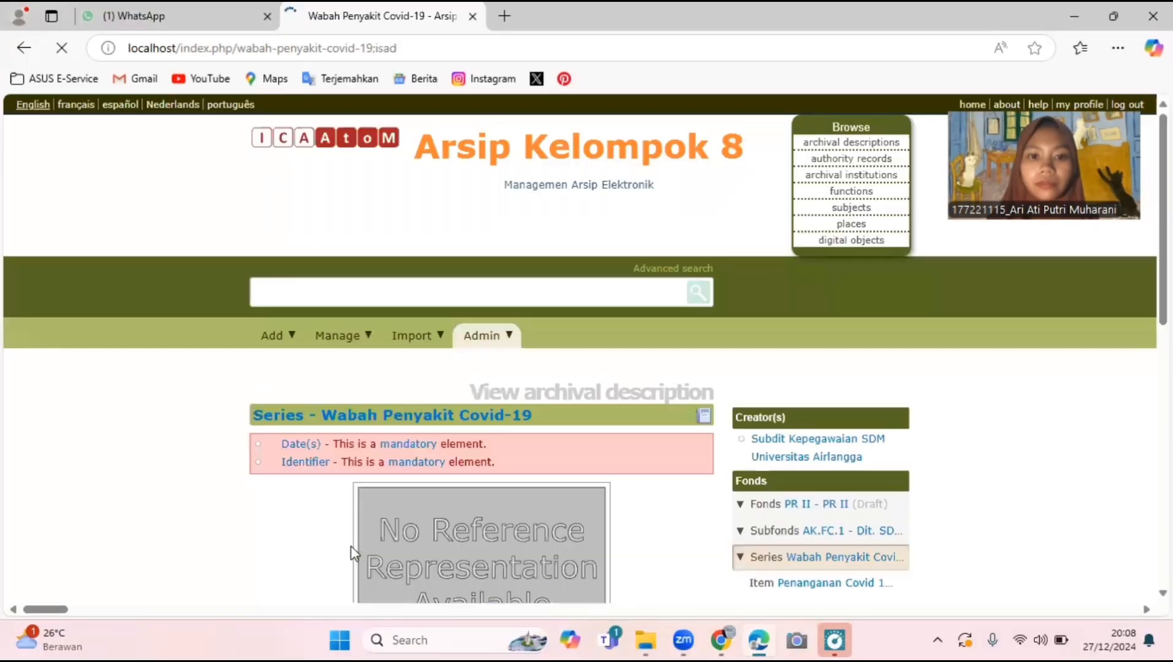
pyautogui.scroll(-1, 352, 552)
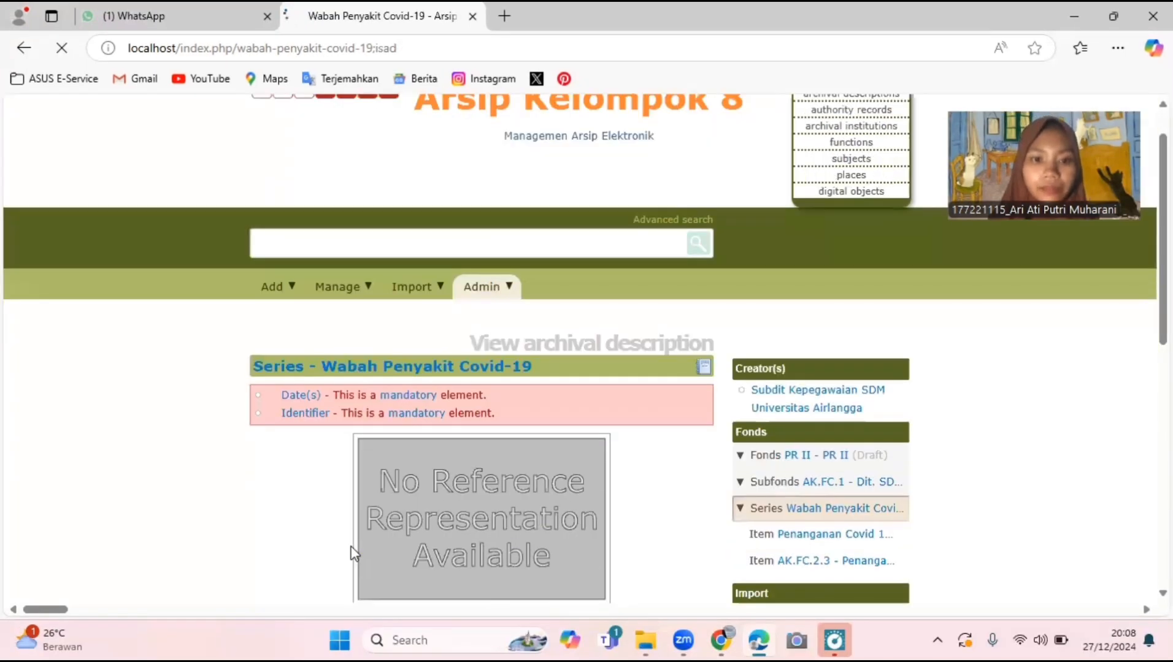
pyautogui.scroll(-3, 353, 553)
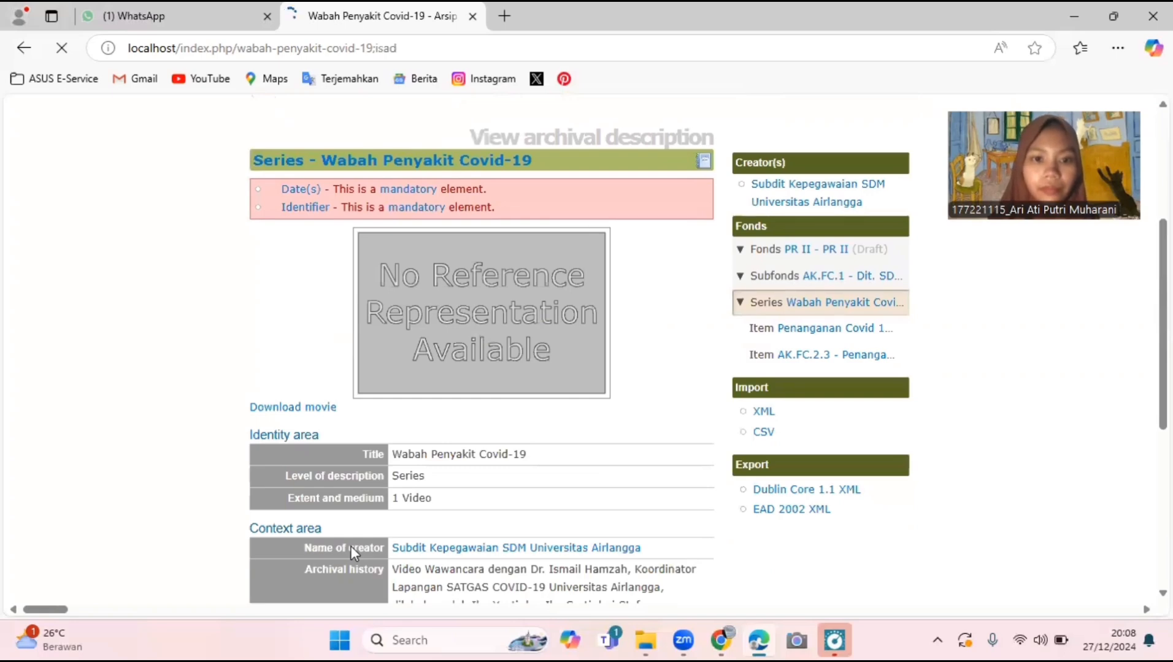
pyautogui.scroll(-1, 350, 548)
pyautogui.scroll(-2, 352, 553)
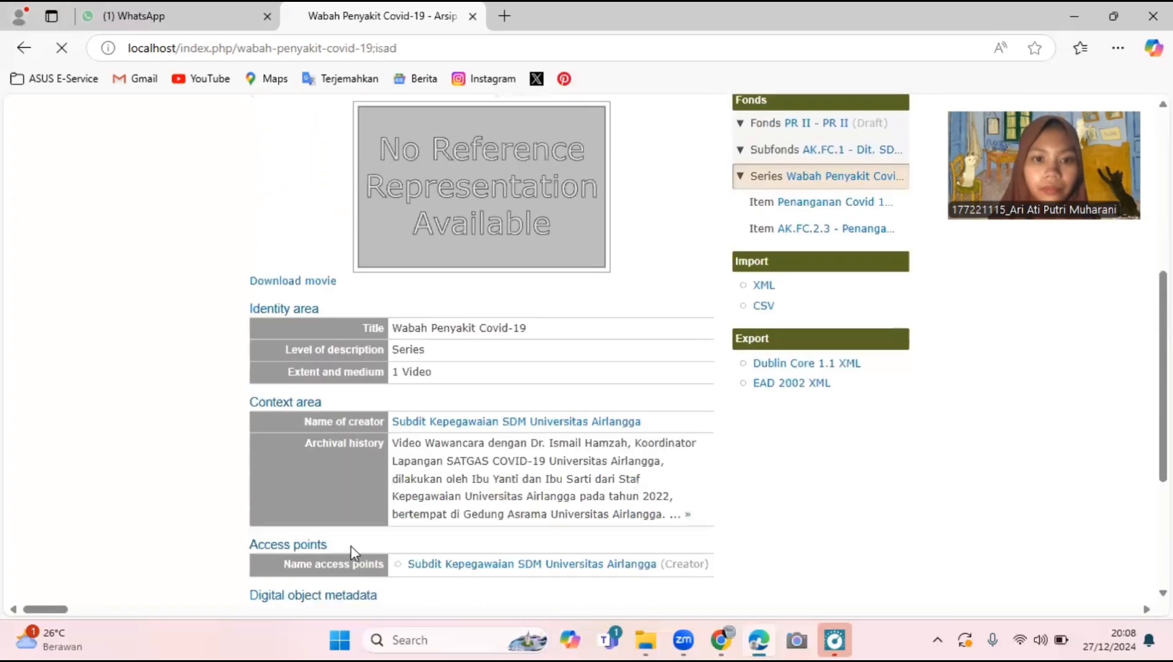
pyautogui.scroll(-2, 353, 550)
pyautogui.scroll(-3, 351, 546)
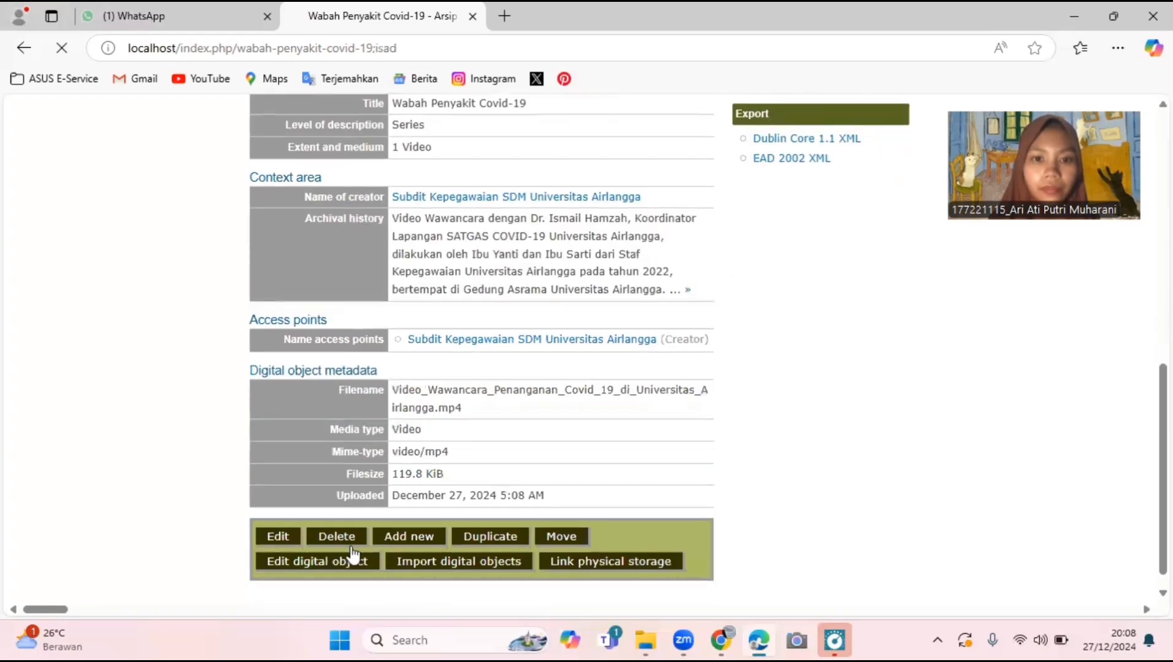
pyautogui.scroll(-1, 352, 553)
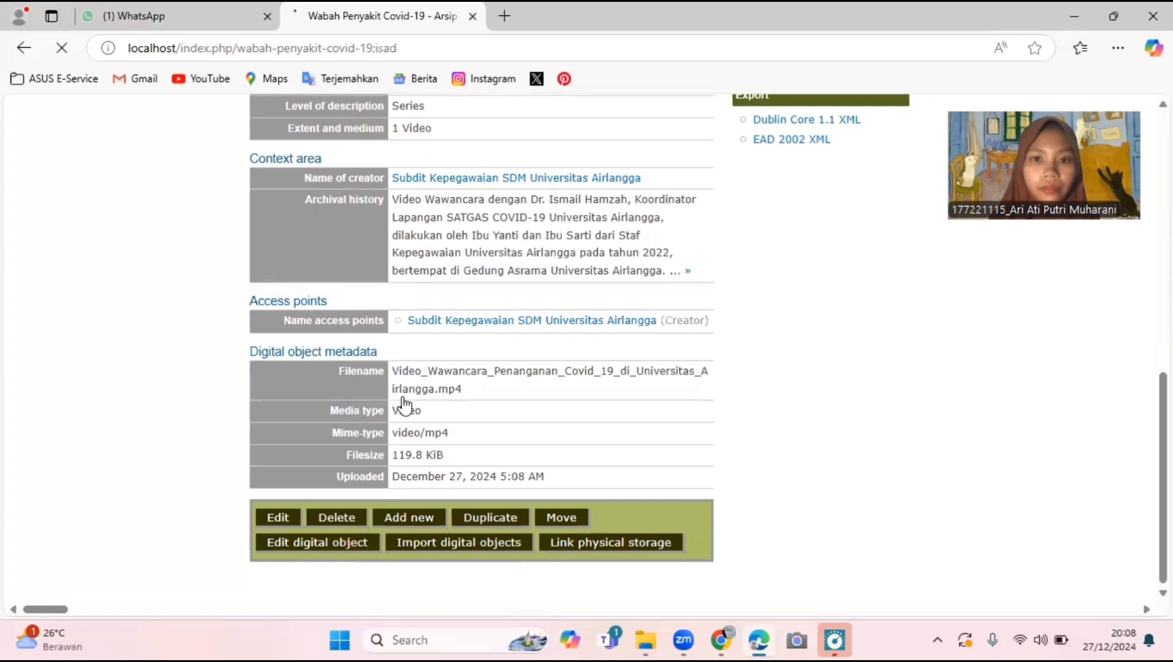
pyautogui.scroll(5, 405, 405)
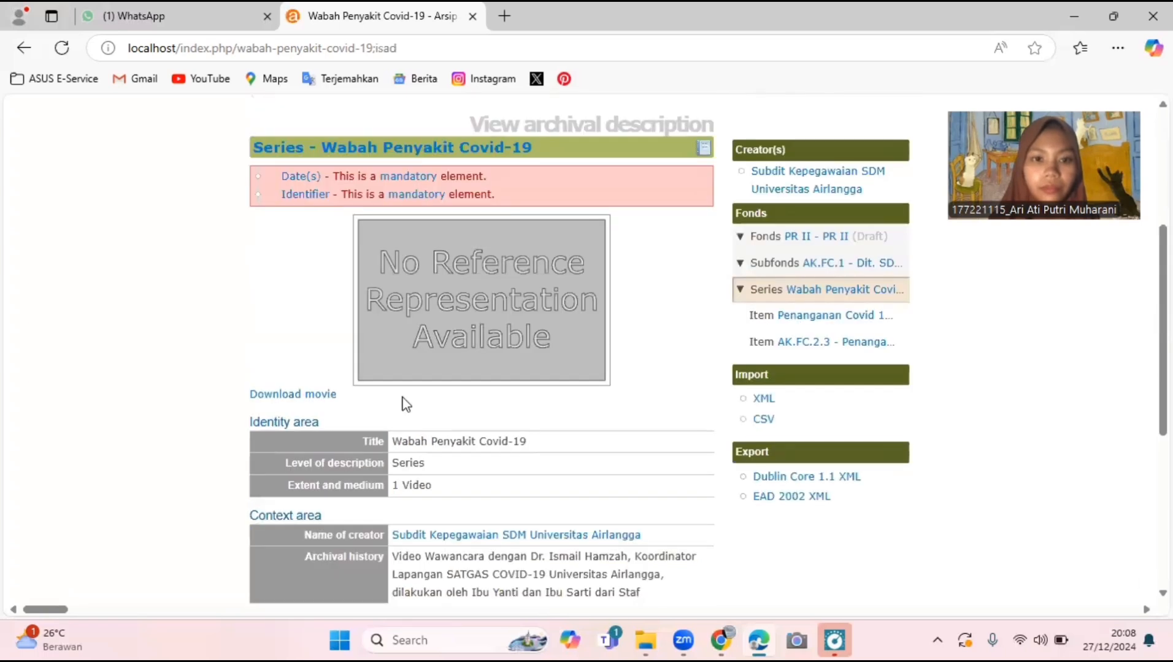
pyautogui.scroll(-2, 405, 405)
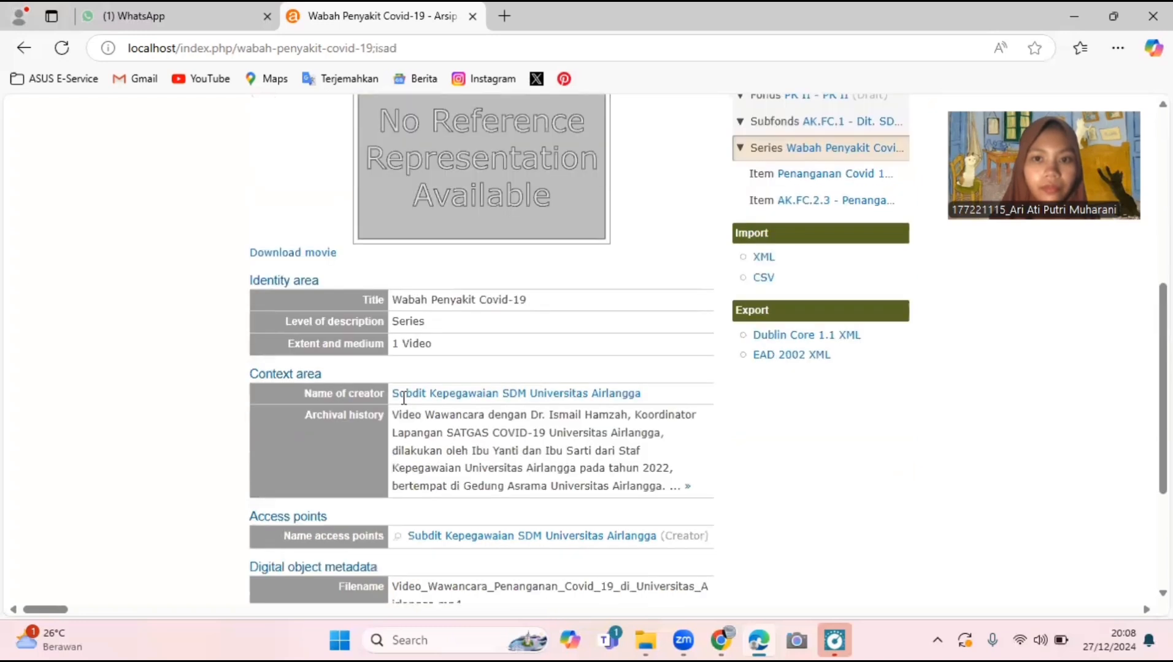
pyautogui.scroll(4, 403, 399)
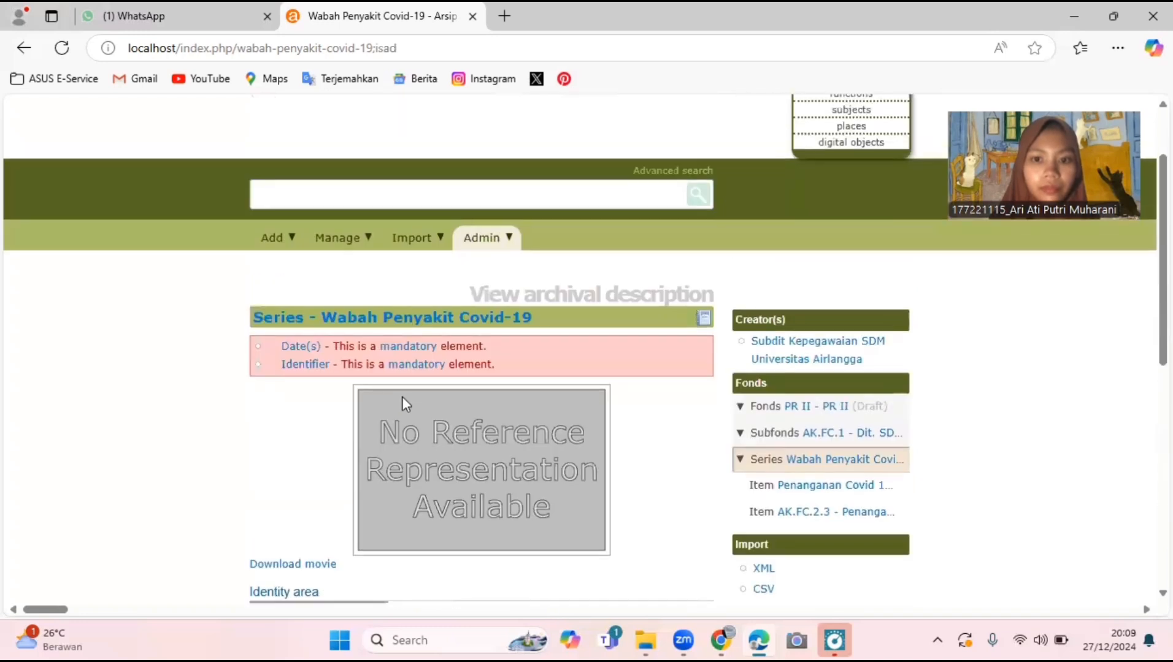
# - Open the AK.FC.2.3 item description and scroll through its details
pyautogui.click(795, 515)
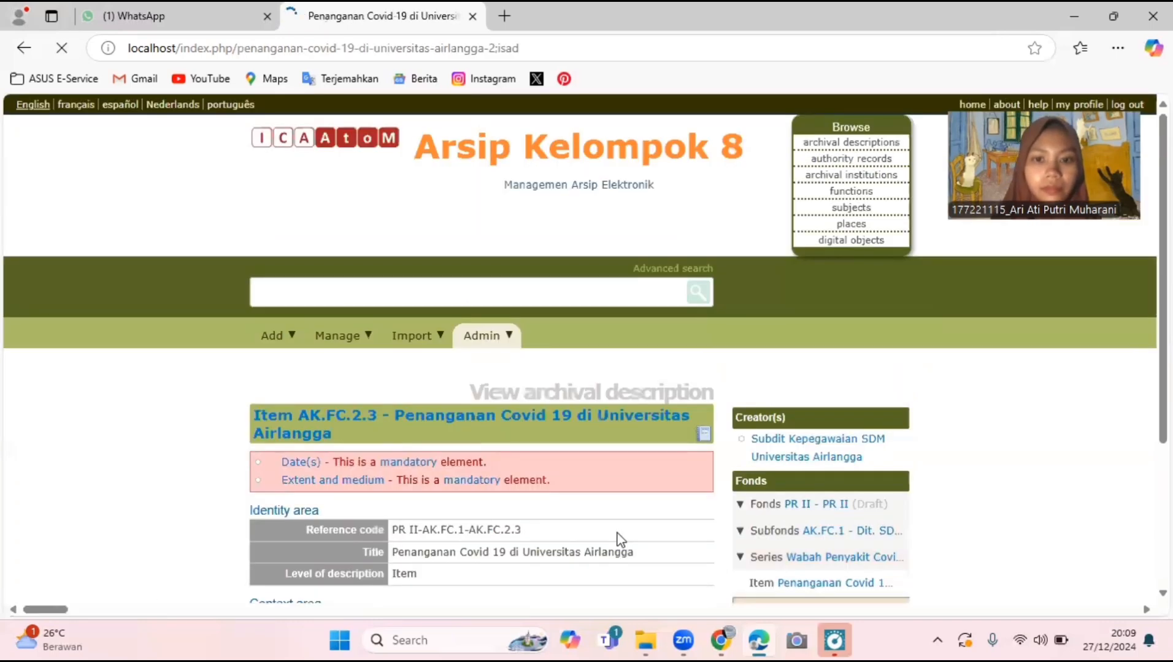
pyautogui.scroll(-2, 617, 533)
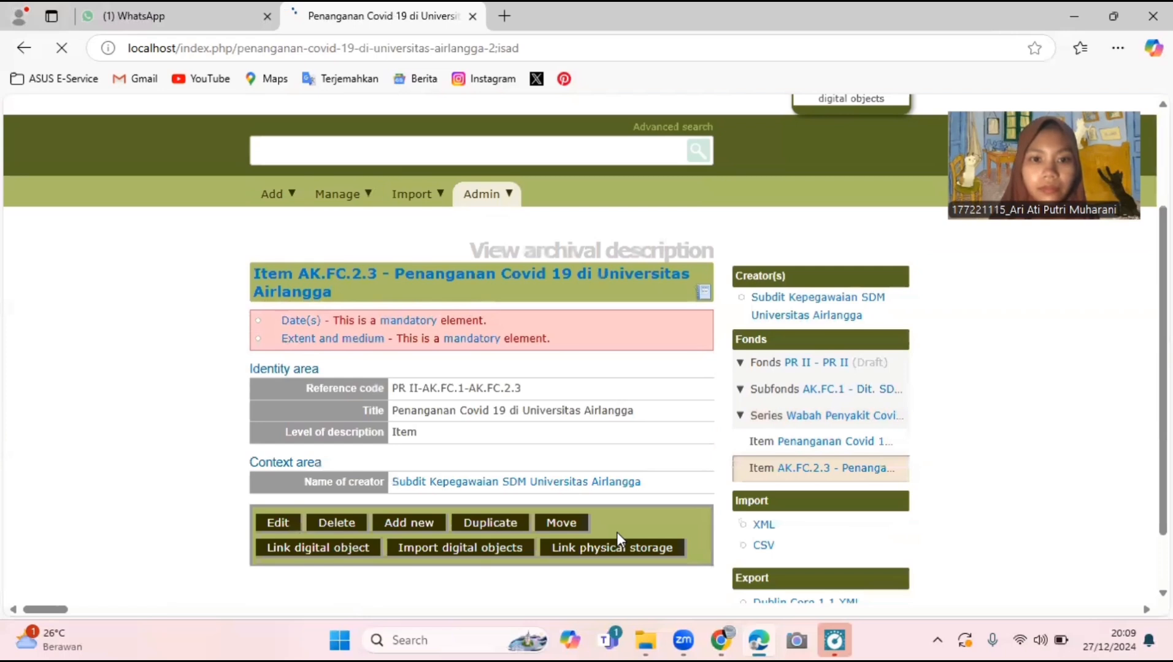
pyautogui.scroll(-1, 616, 531)
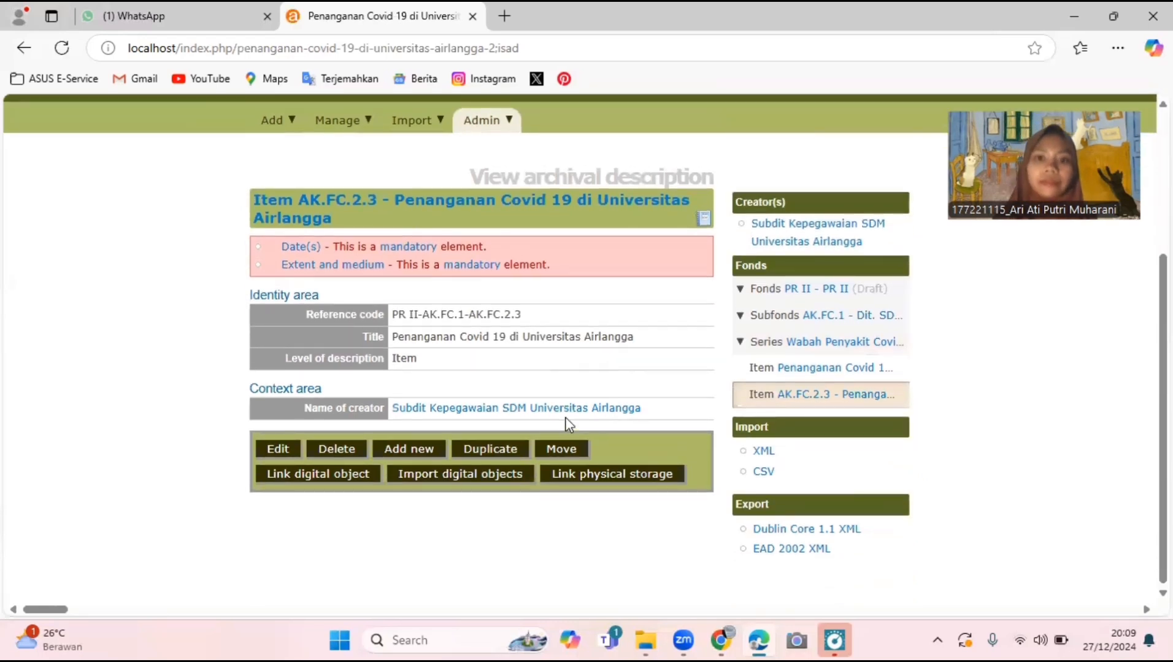
pyautogui.scroll(4, 565, 417)
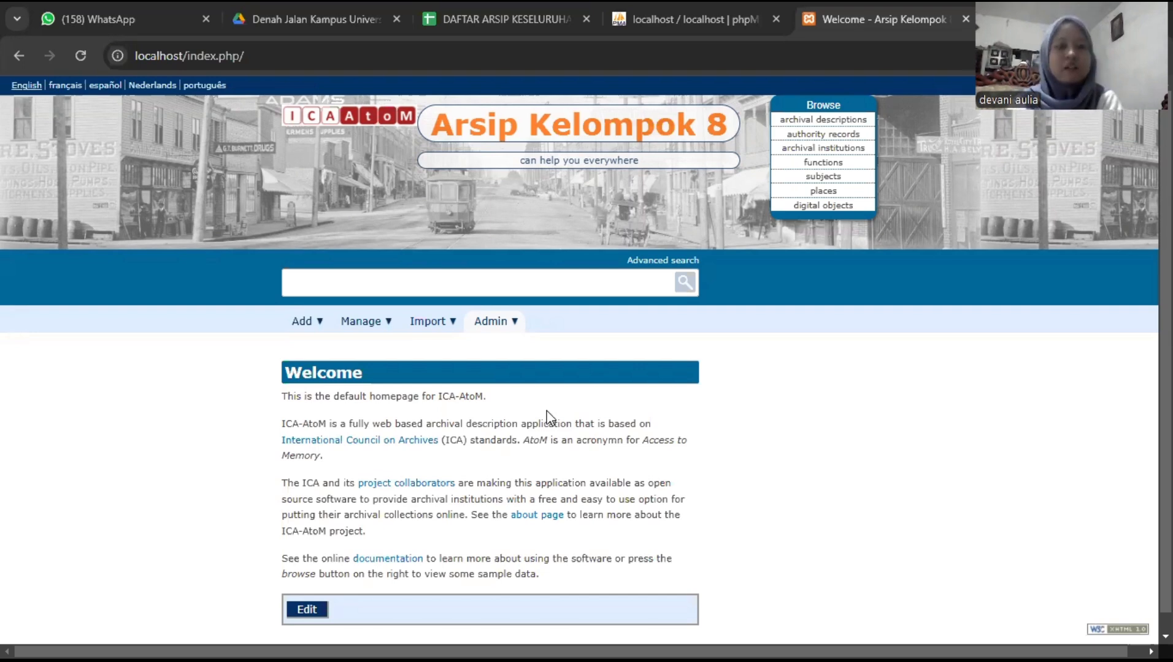
# - Start a new archival description from the Add menu
pyautogui.click(316, 328)
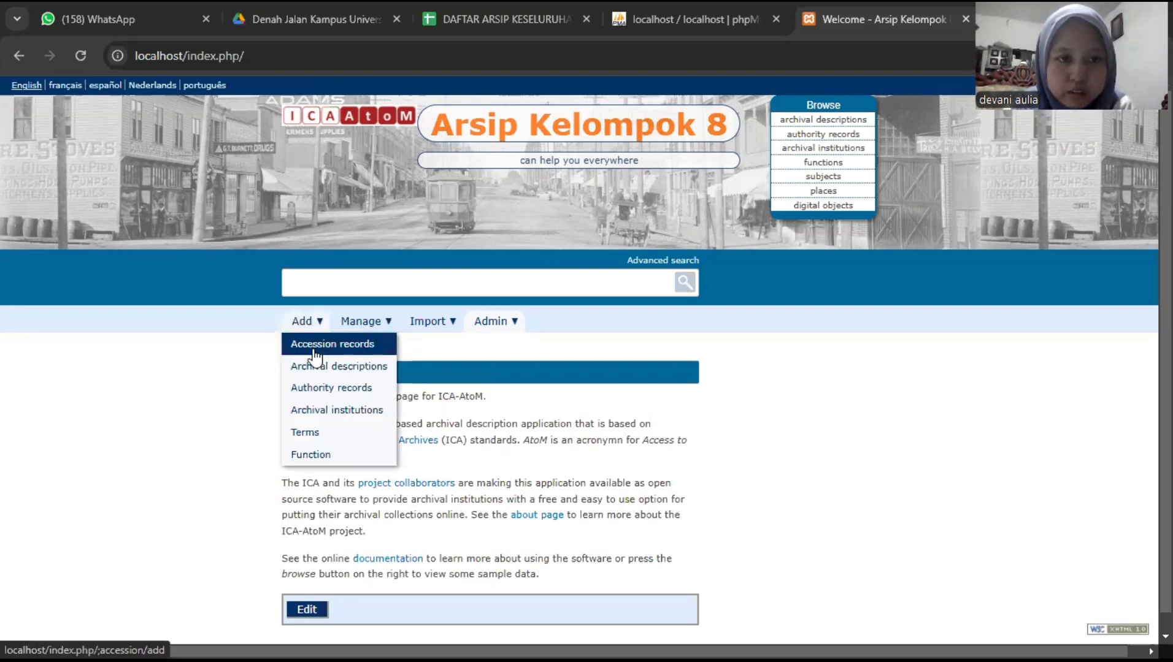
pyautogui.click(318, 368)
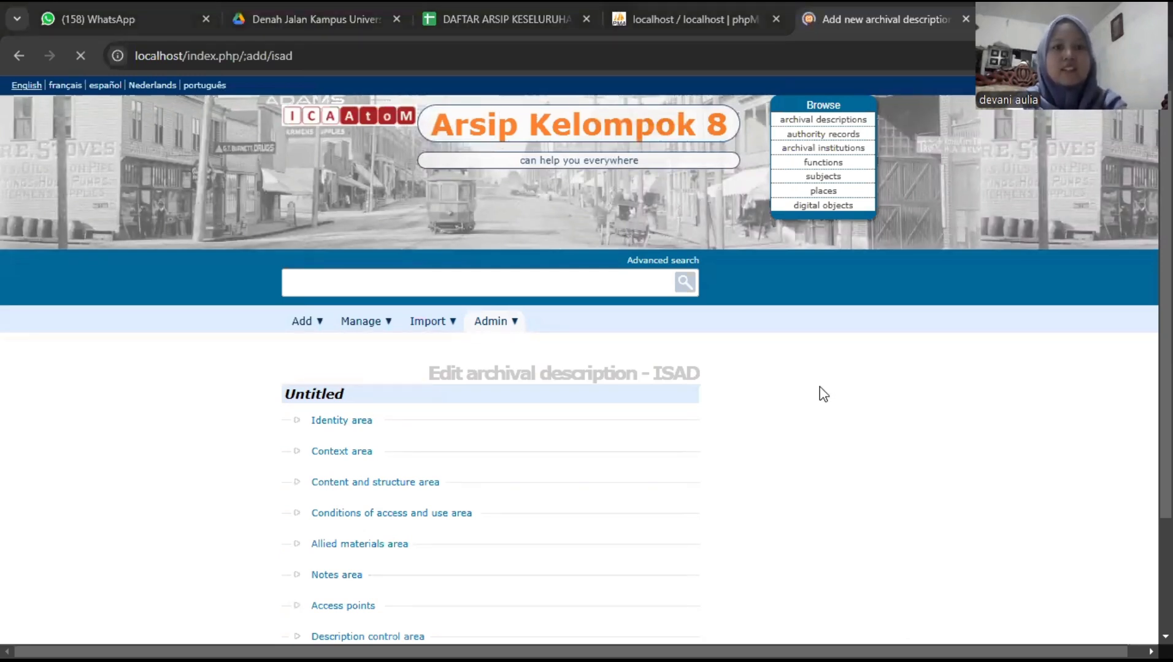
pyautogui.scroll(-1, 823, 394)
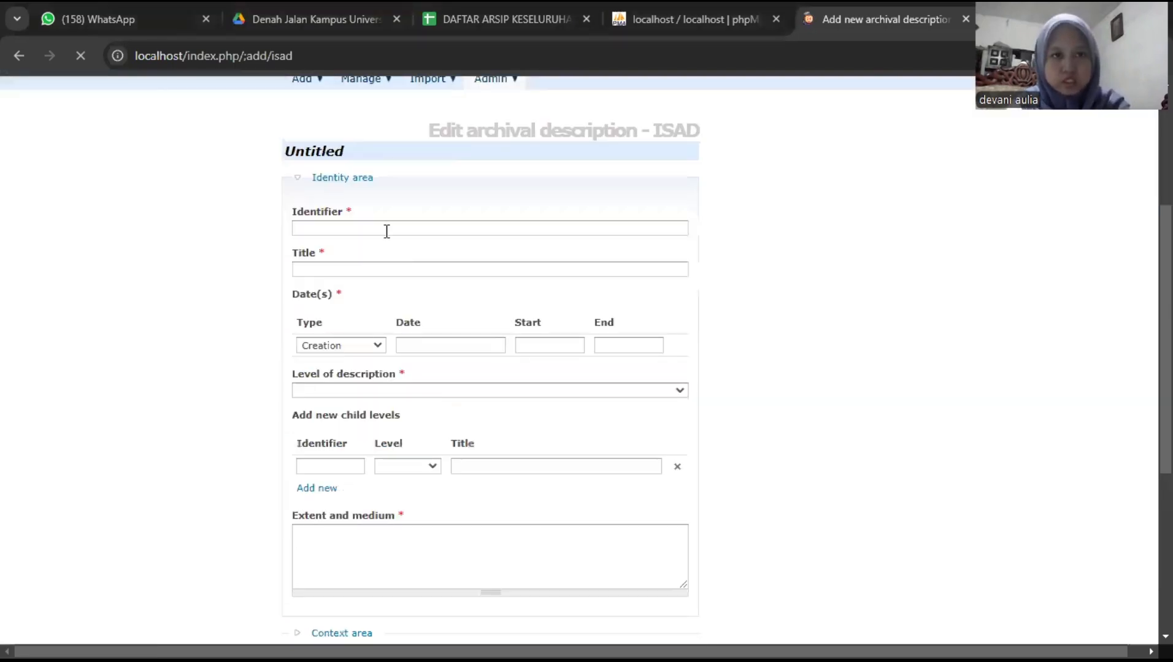
# - Enter identifier APG.1 and title 'Pembangunan Gedung Fakultas Kesehatan Masyarakat dan Psikologi'
pyautogui.click(386, 231)
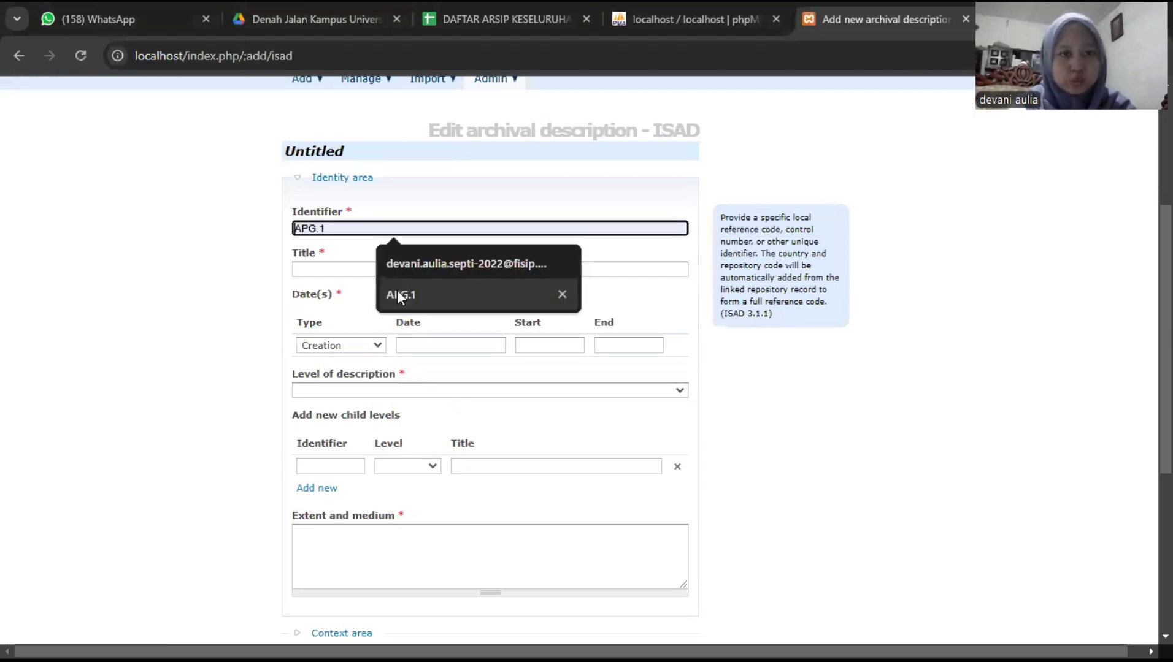
pyautogui.click(397, 292)
pyautogui.click(403, 273)
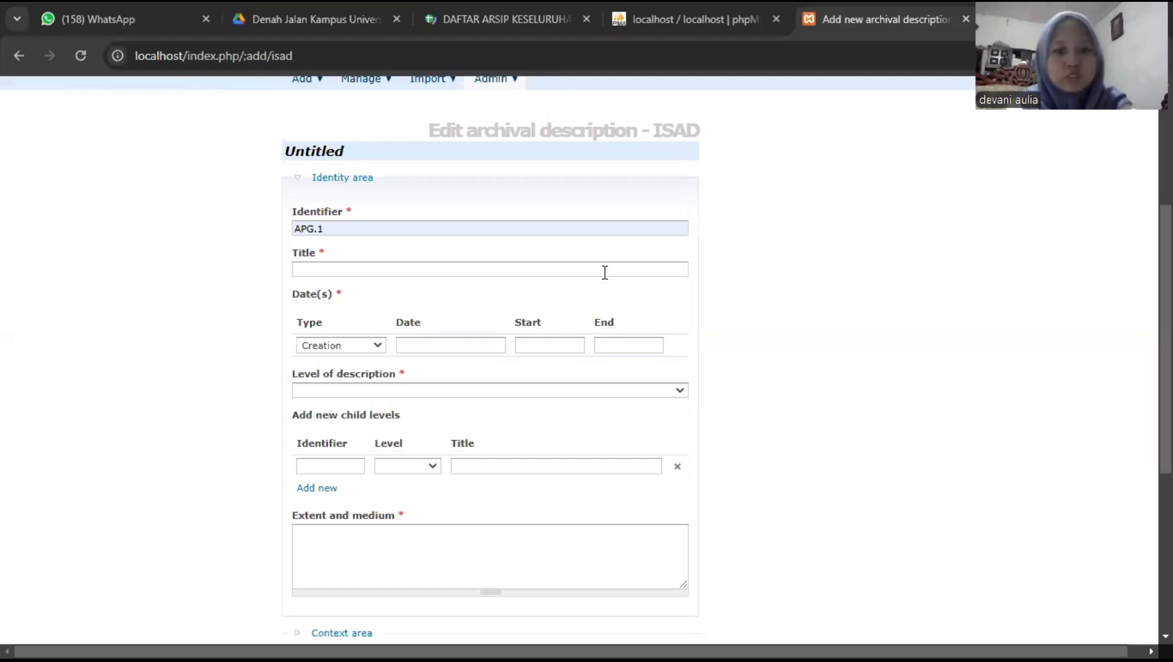
pyautogui.click(605, 270)
pyautogui.write('Pembangunan Gedung Fakultas Kesehatan Masyarakat dan Psikologi')
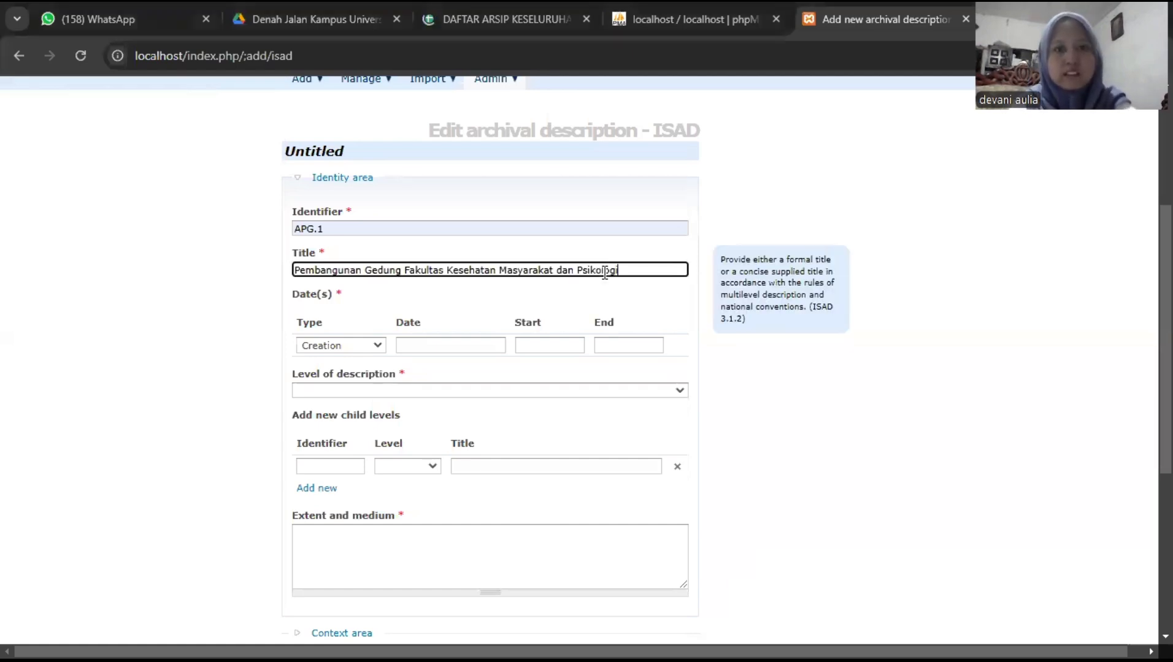
# - Set creation dates 1982 to 1995 and level of description File
pyautogui.click(486, 346)
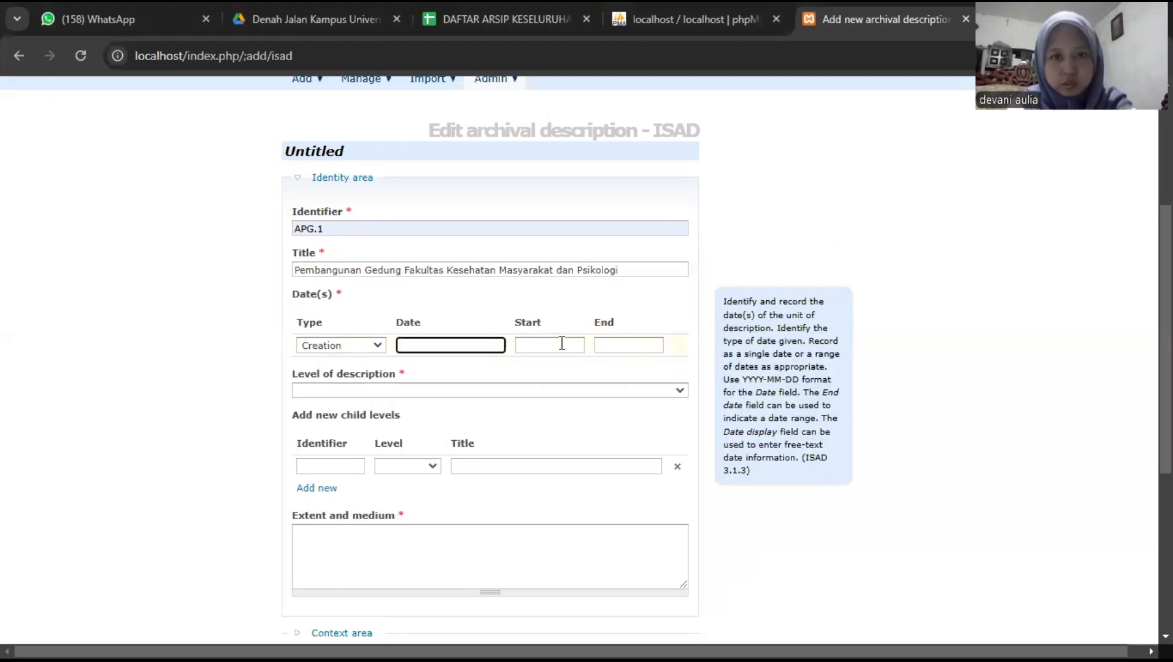
pyautogui.press('Tab')
pyautogui.write('1982')
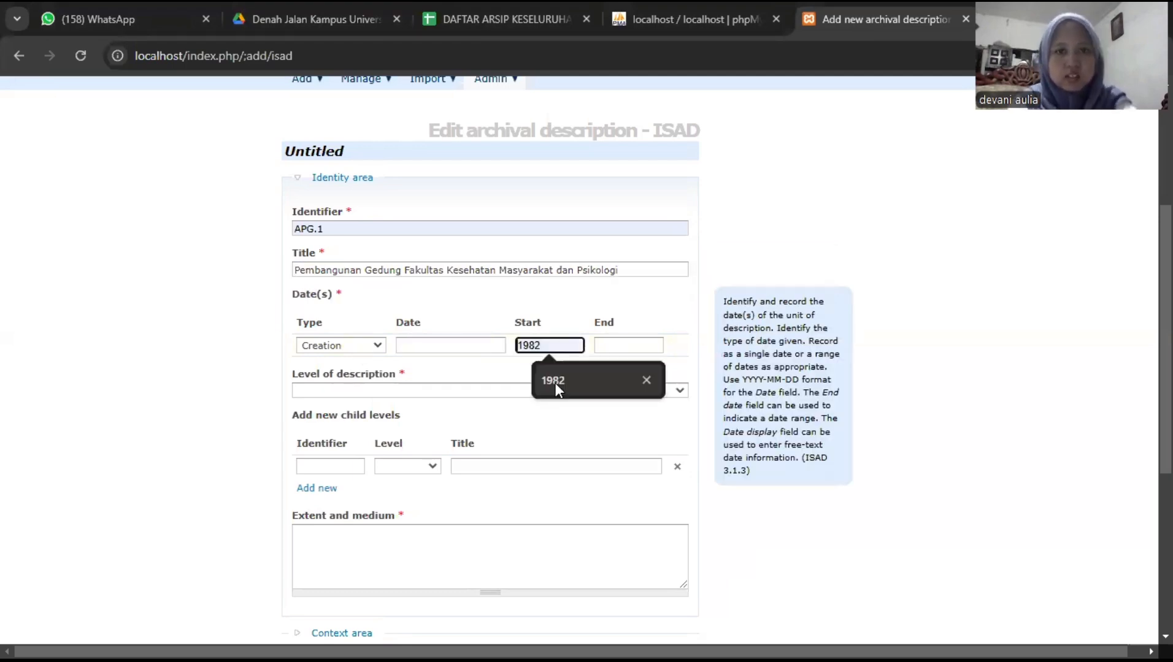
pyautogui.click(555, 385)
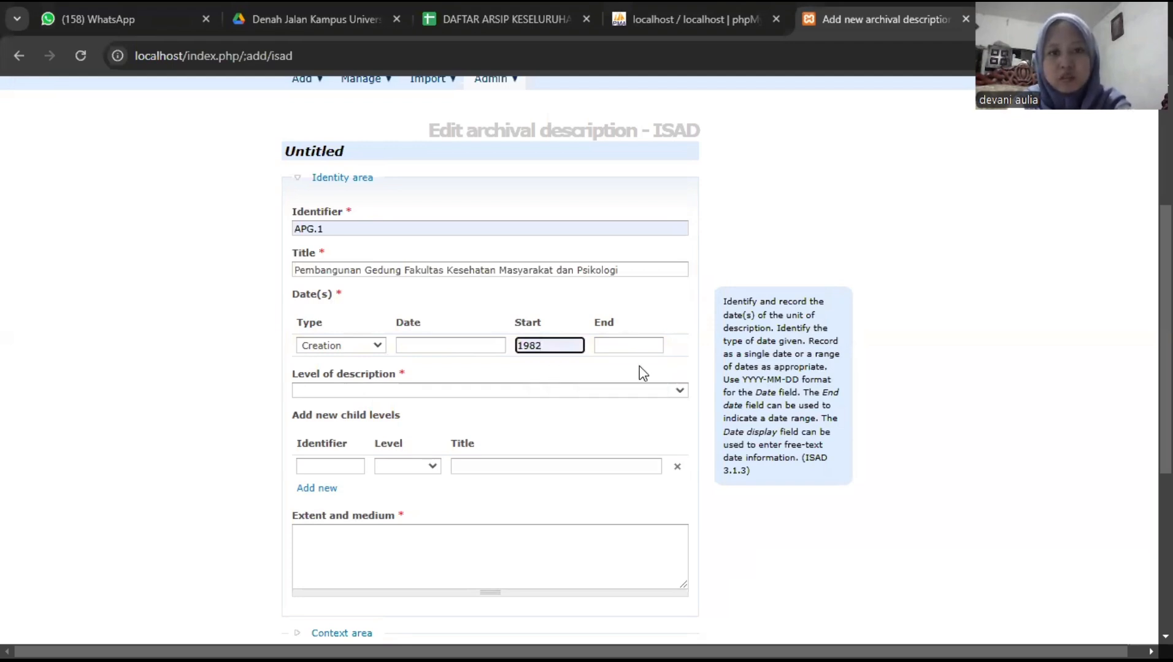
pyautogui.press('Tab')
pyautogui.write('1995')
pyautogui.click(615, 392)
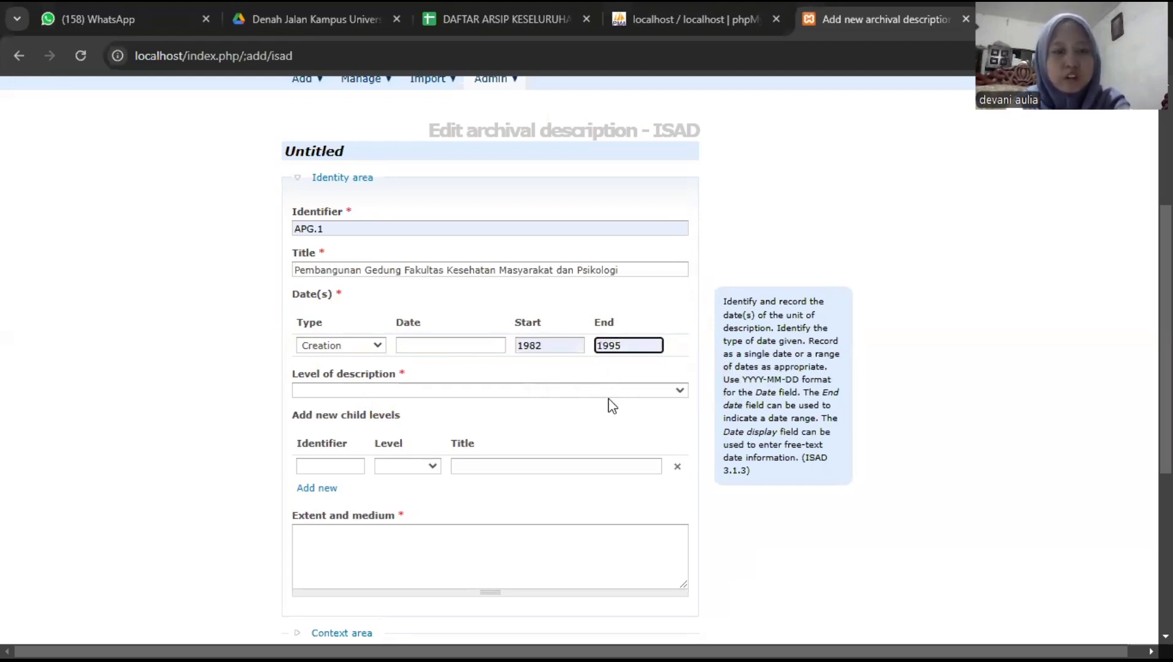
pyautogui.click(608, 393)
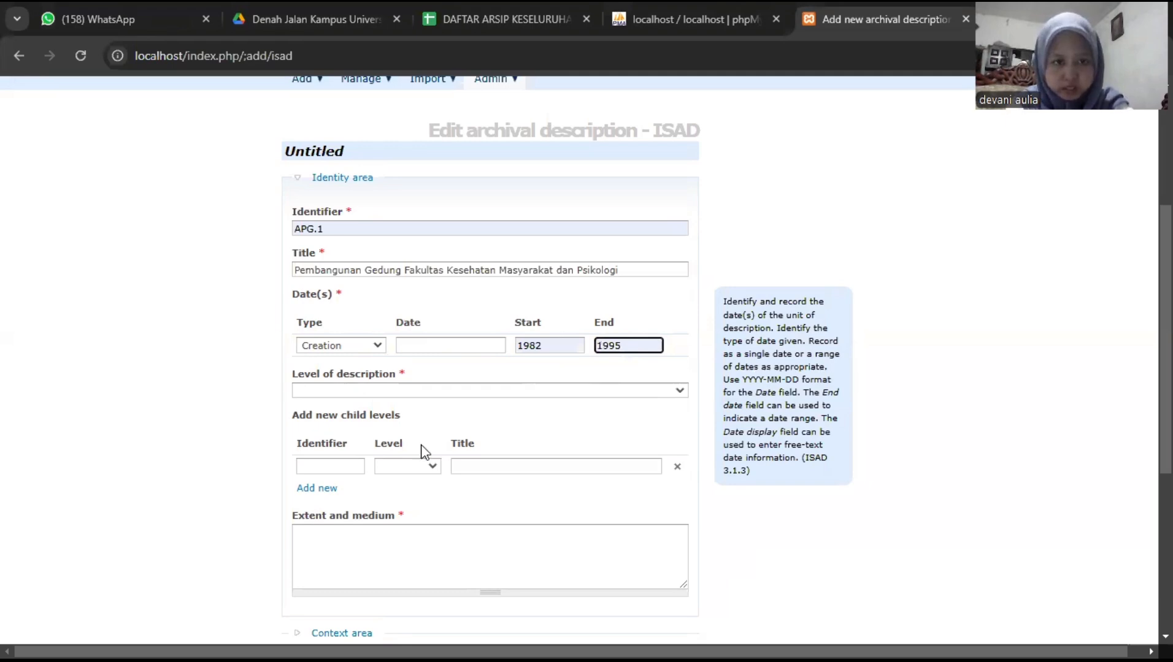
pyautogui.click(404, 448)
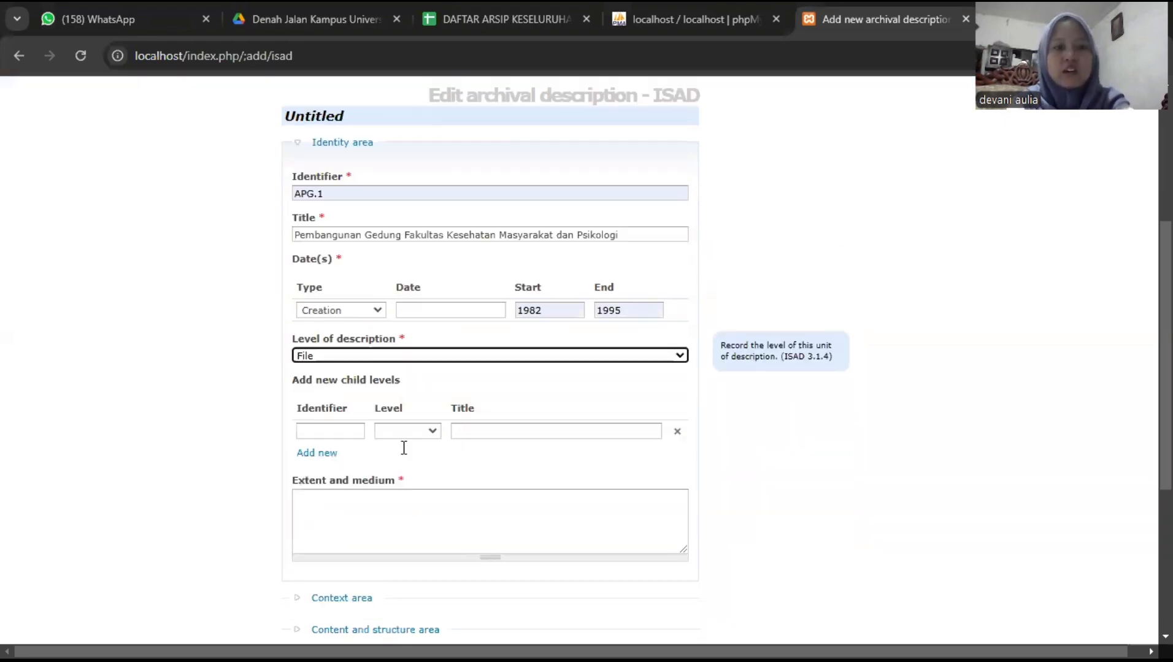
pyautogui.scroll(-2, 365, 338)
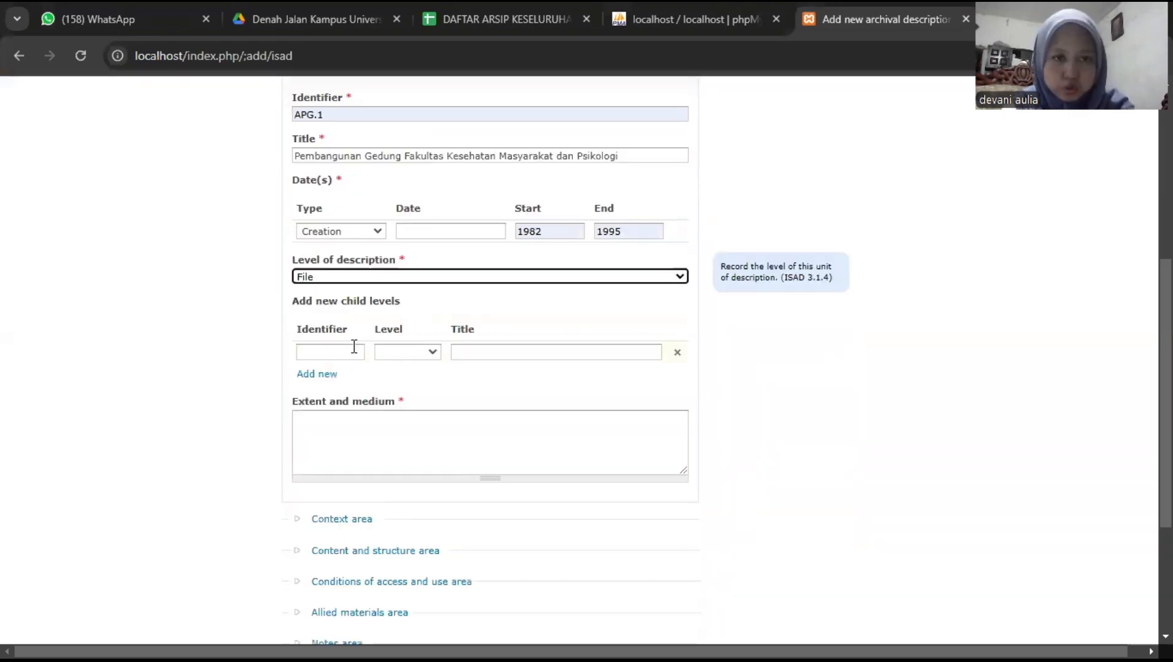
# - Add child row APG.2.10, level Item, with the pasted 'Kartografi Denah pembangunan lahan…' title
pyautogui.click(345, 354)
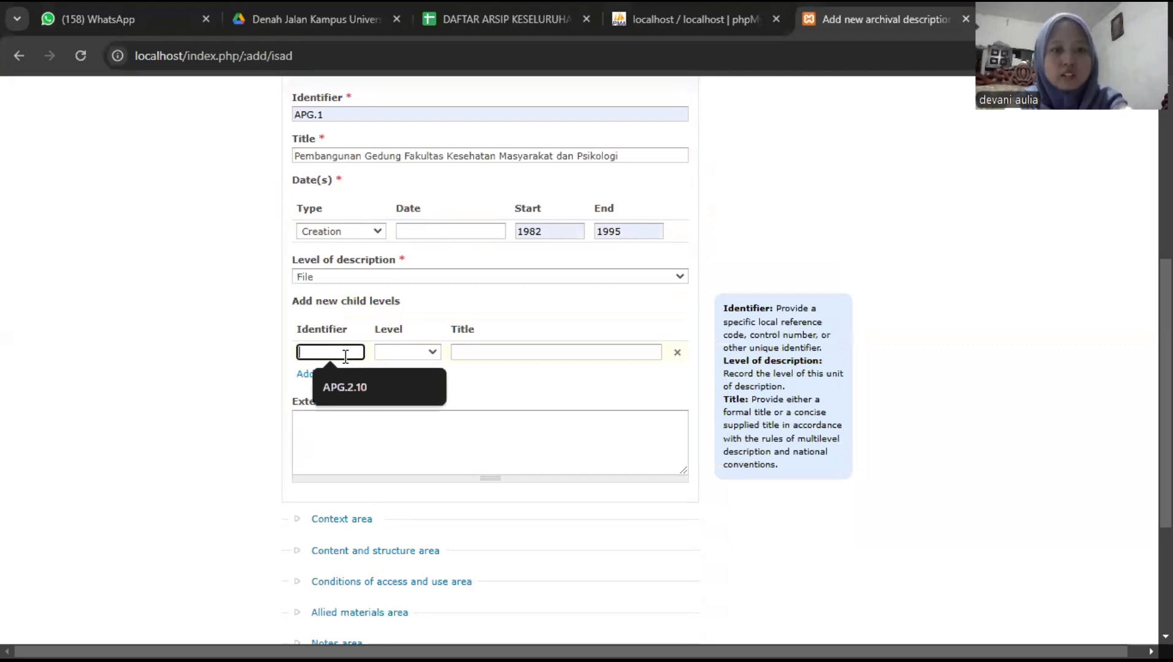
pyautogui.click(355, 387)
pyautogui.click(433, 354)
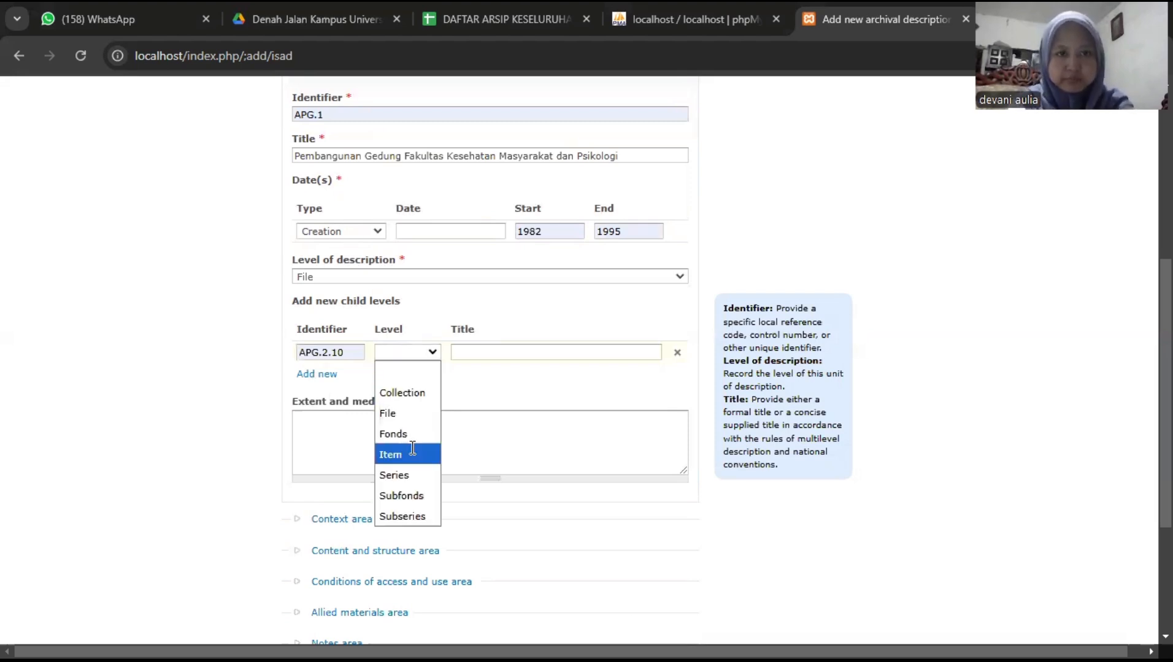
pyautogui.click(411, 449)
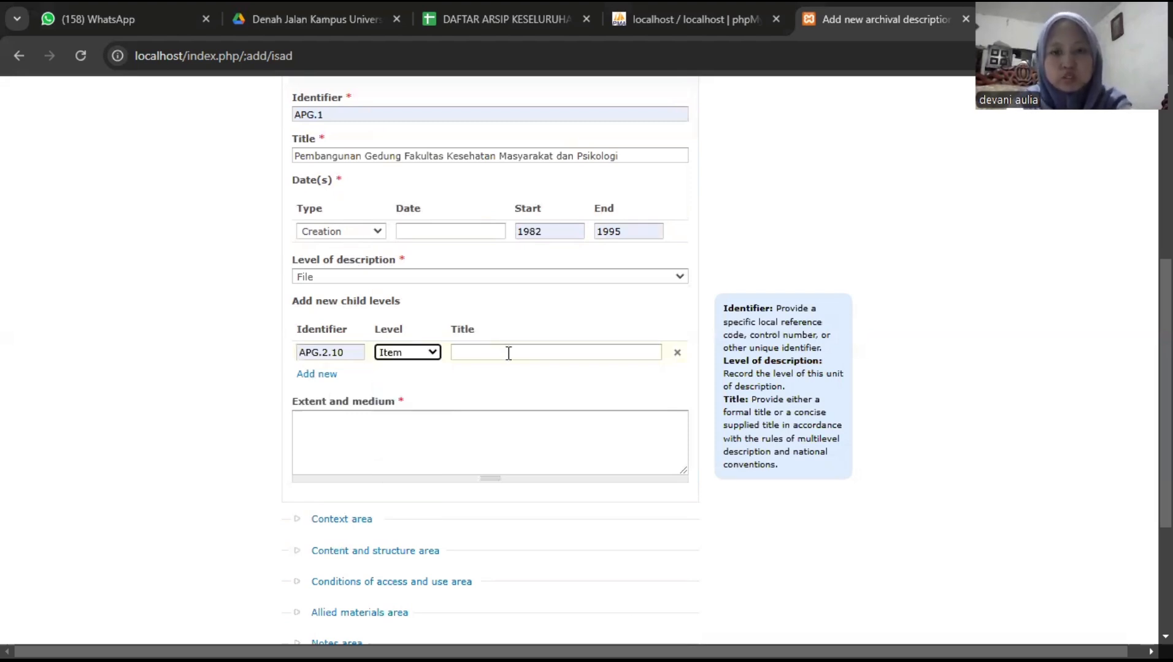
pyautogui.click(756, 558)
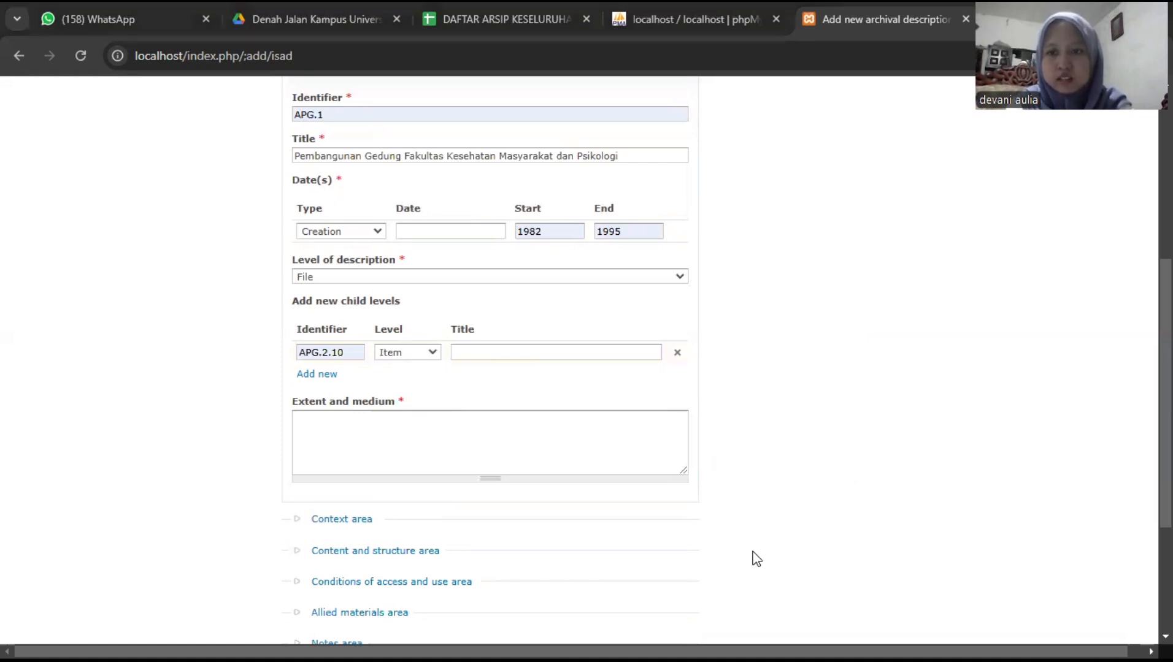
pyautogui.hotkey('alt', 'Tab')
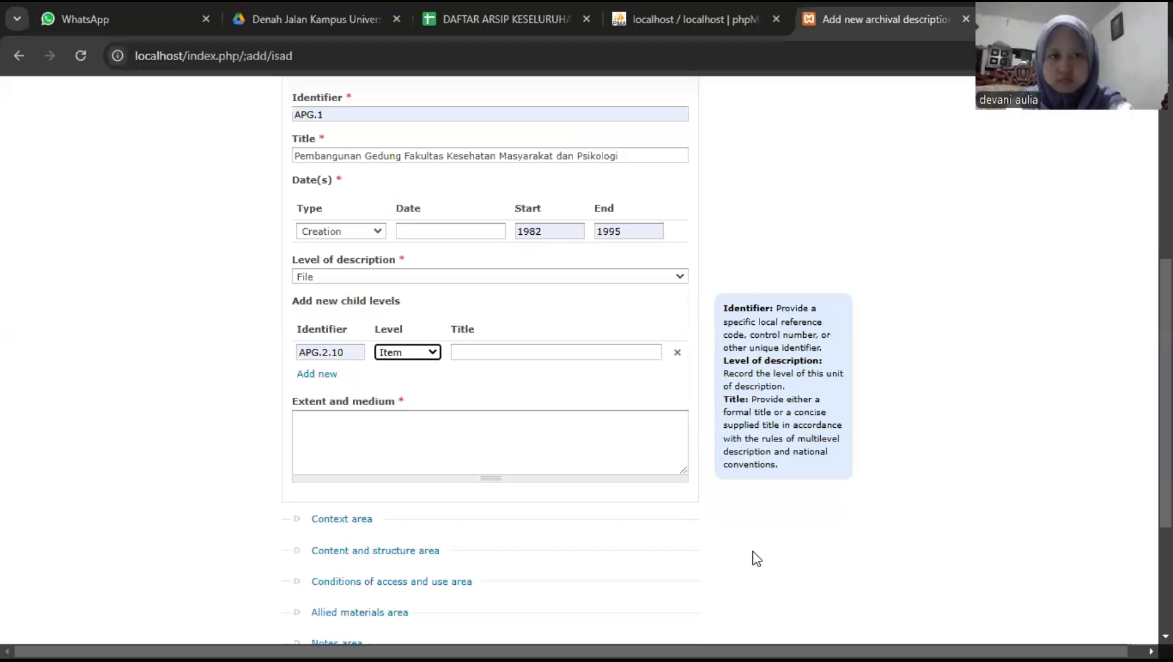
pyautogui.click(550, 347)
pyautogui.click(550, 348)
pyautogui.write('unan lahan Kampus C Universitas Airlangga')
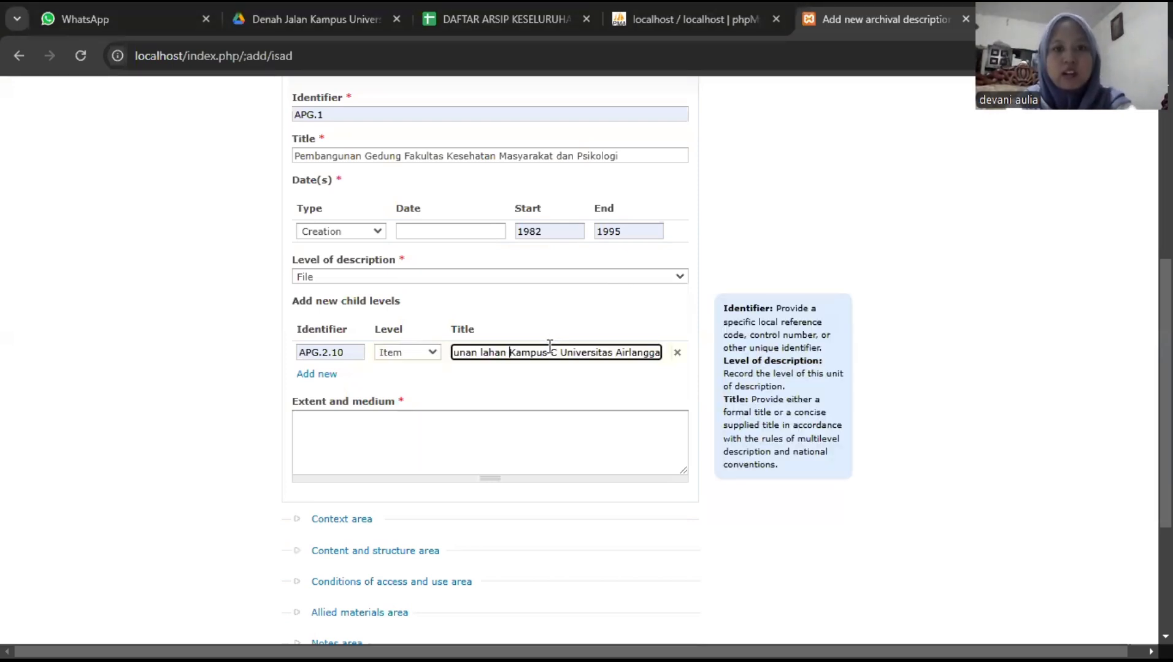
# - Enter extent and medium 'arsip kartografi; 1 lemvar'
pyautogui.click(507, 435)
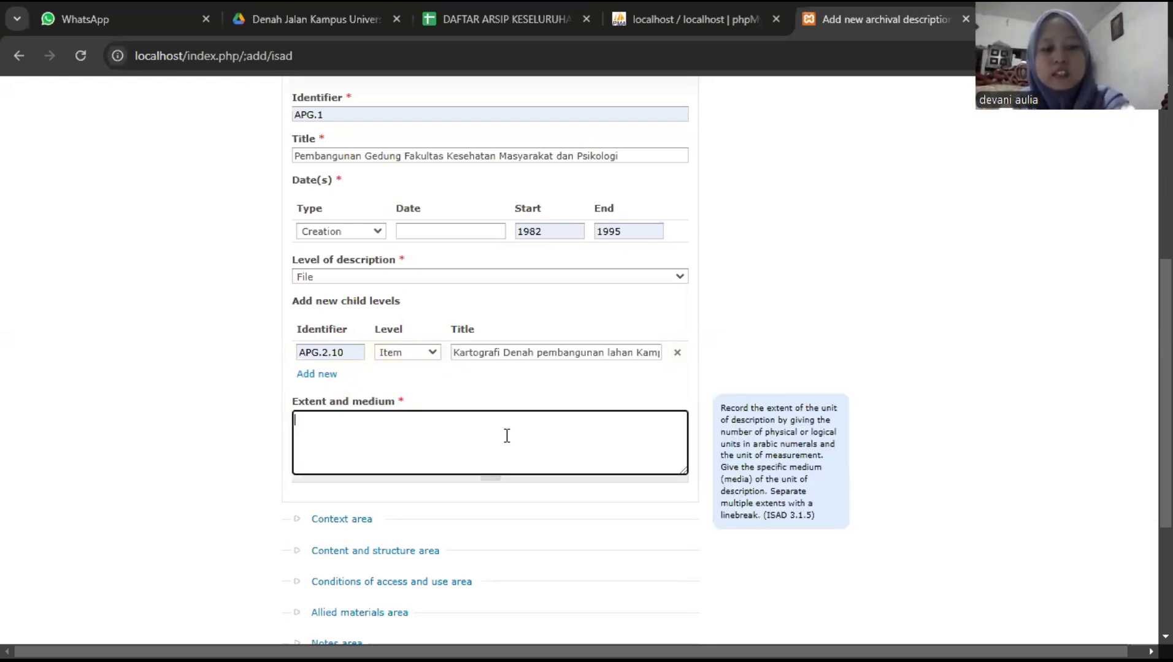
pyautogui.write('ar')
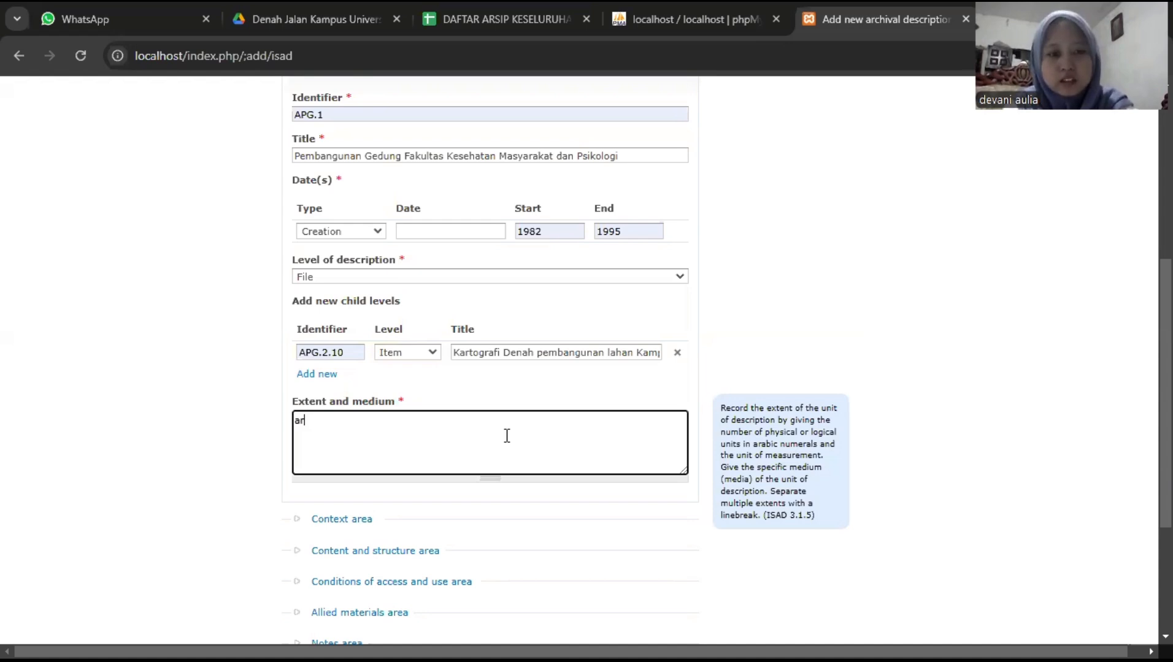
pyautogui.write('sip karto')
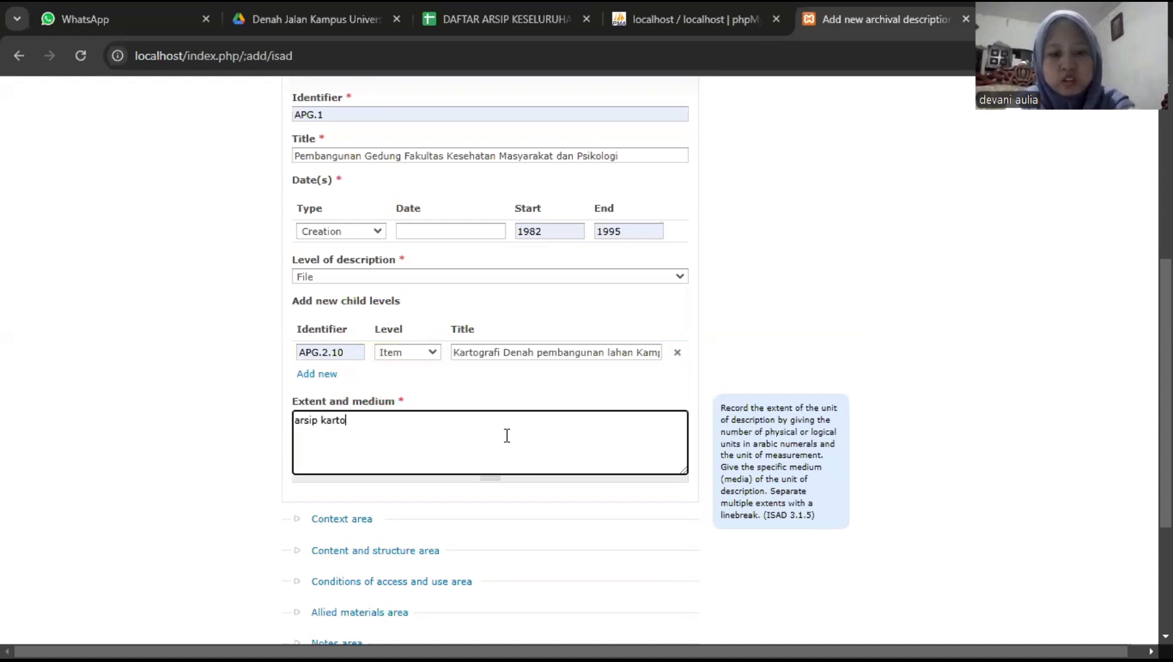
pyautogui.write('grafi')
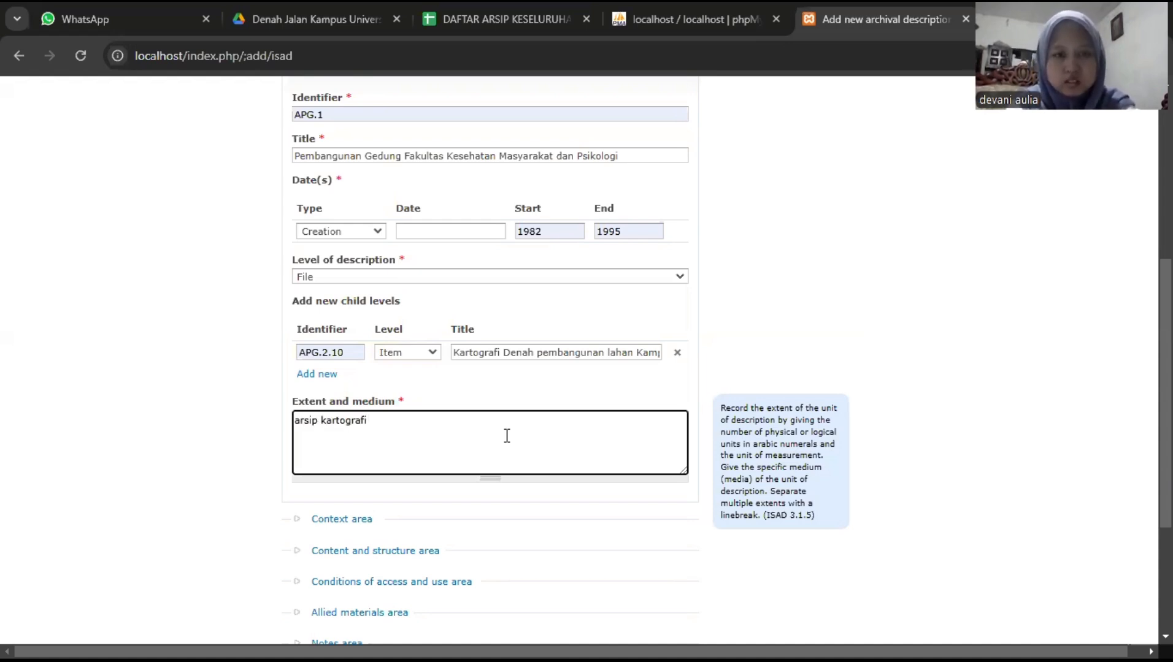
pyautogui.write('; ')
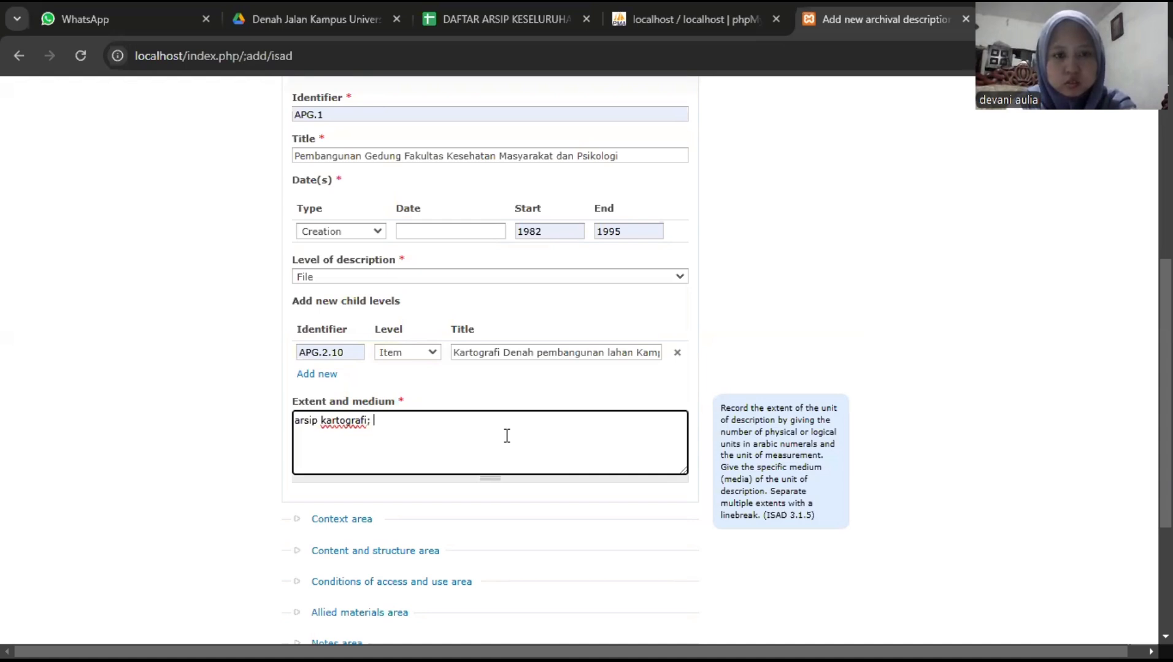
pyautogui.write('1 lem')
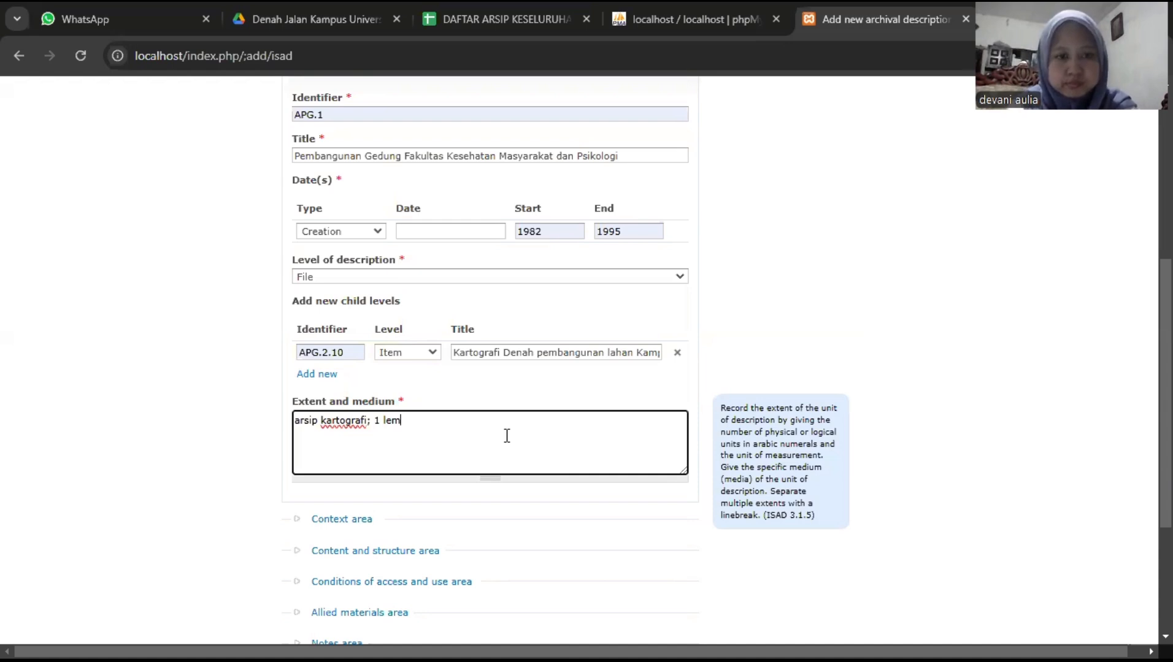
pyautogui.write('var')
pyautogui.scroll(-2, 628, 447)
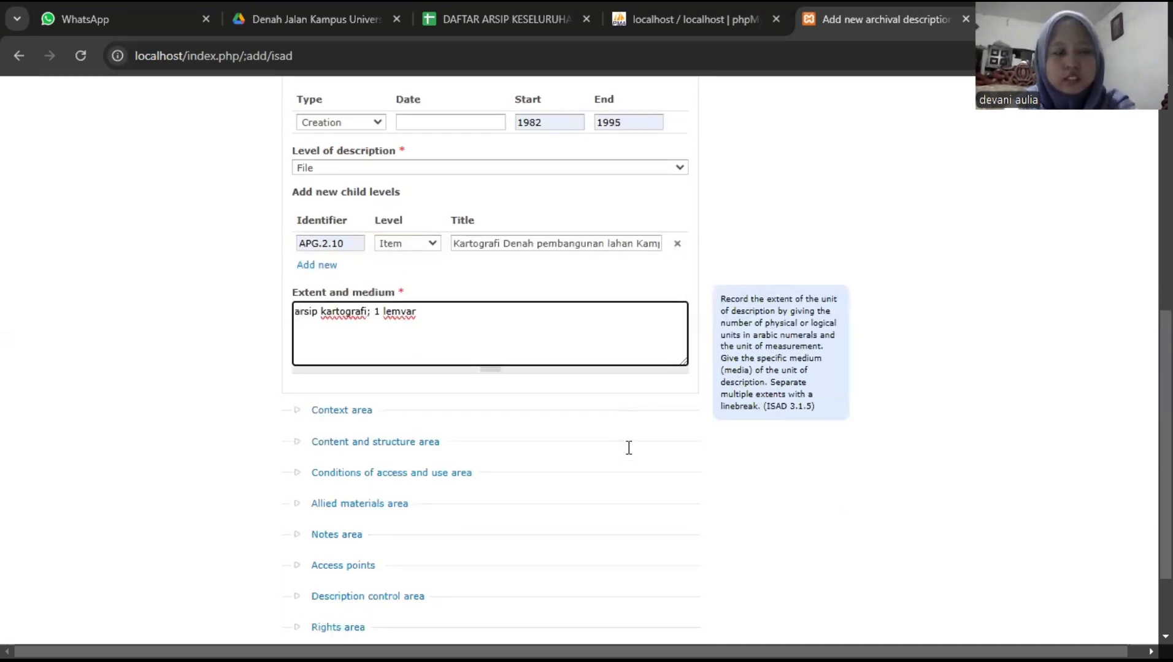
pyautogui.scroll(-2, 628, 448)
pyautogui.scroll(-1, 630, 454)
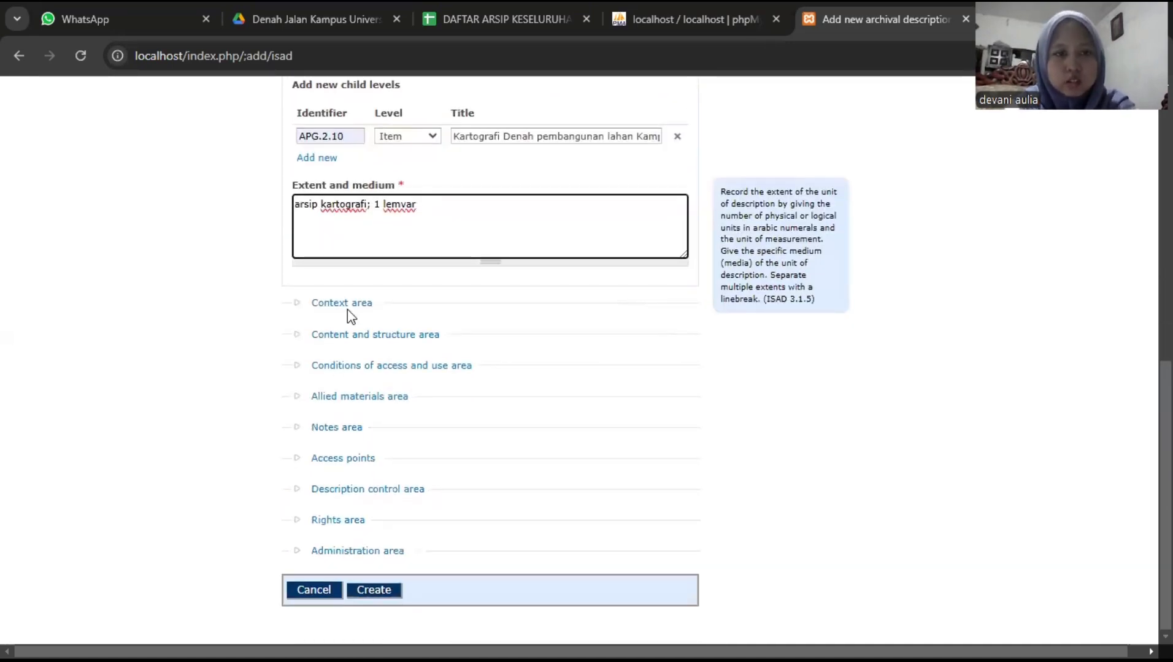
# - Pick Unit Kearsipan Universitas Airlangga from the suggestions as the name of creator
pyautogui.click(351, 305)
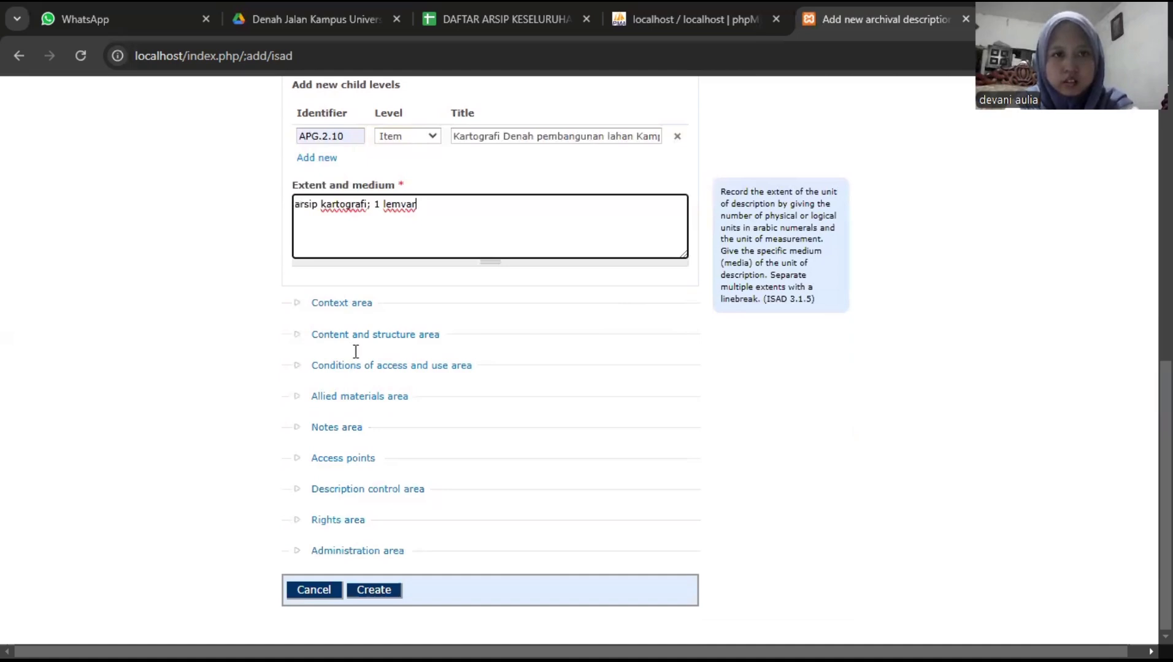
pyautogui.click(356, 351)
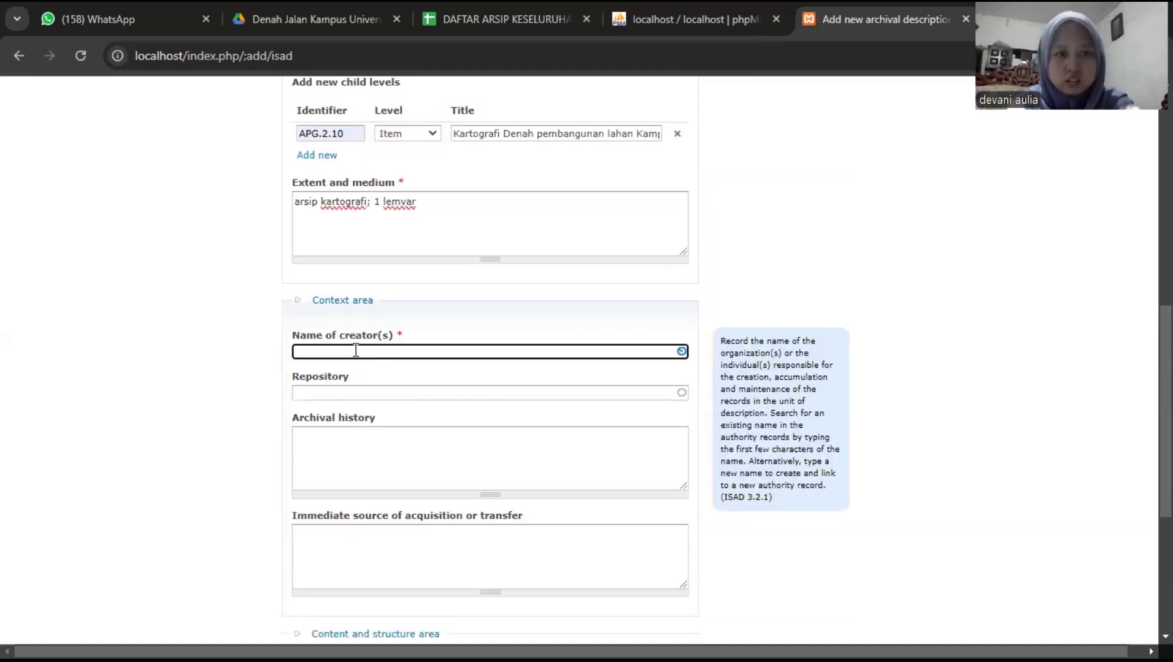
pyautogui.write('Unit K')
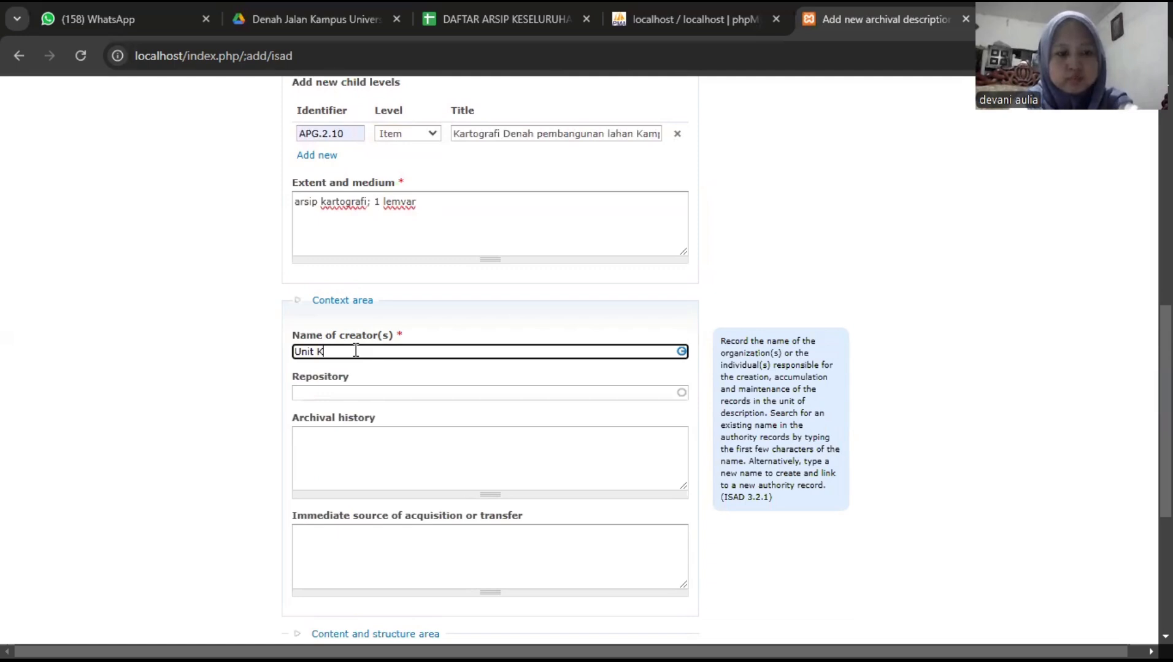
pyautogui.write('ears')
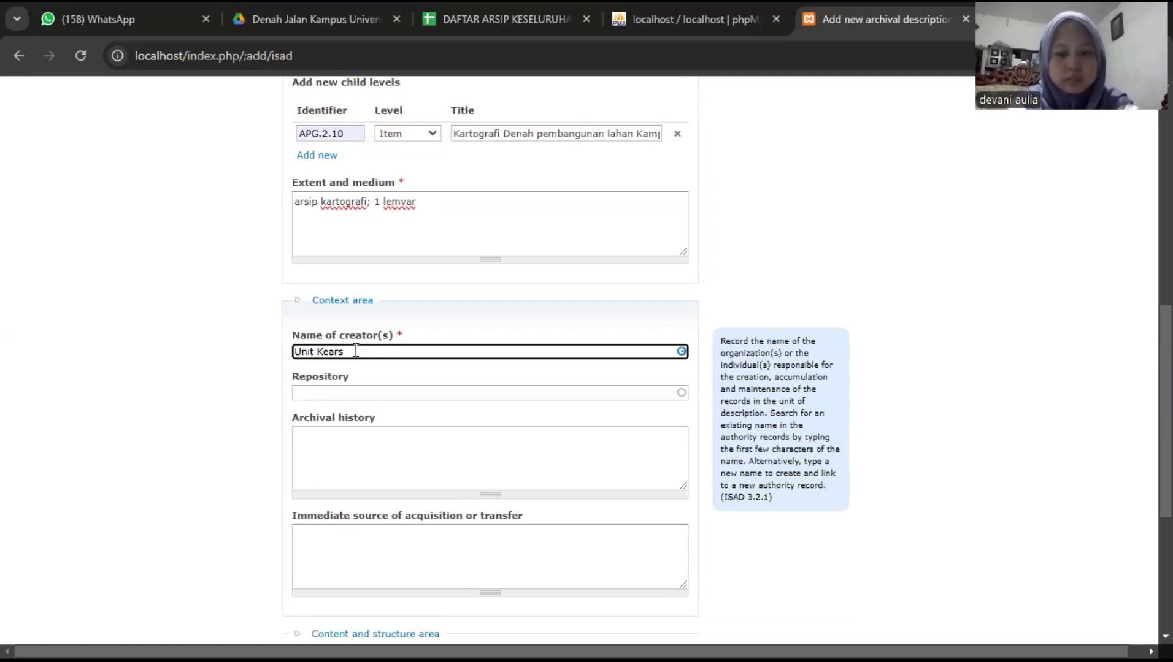
pyautogui.write('ipa')
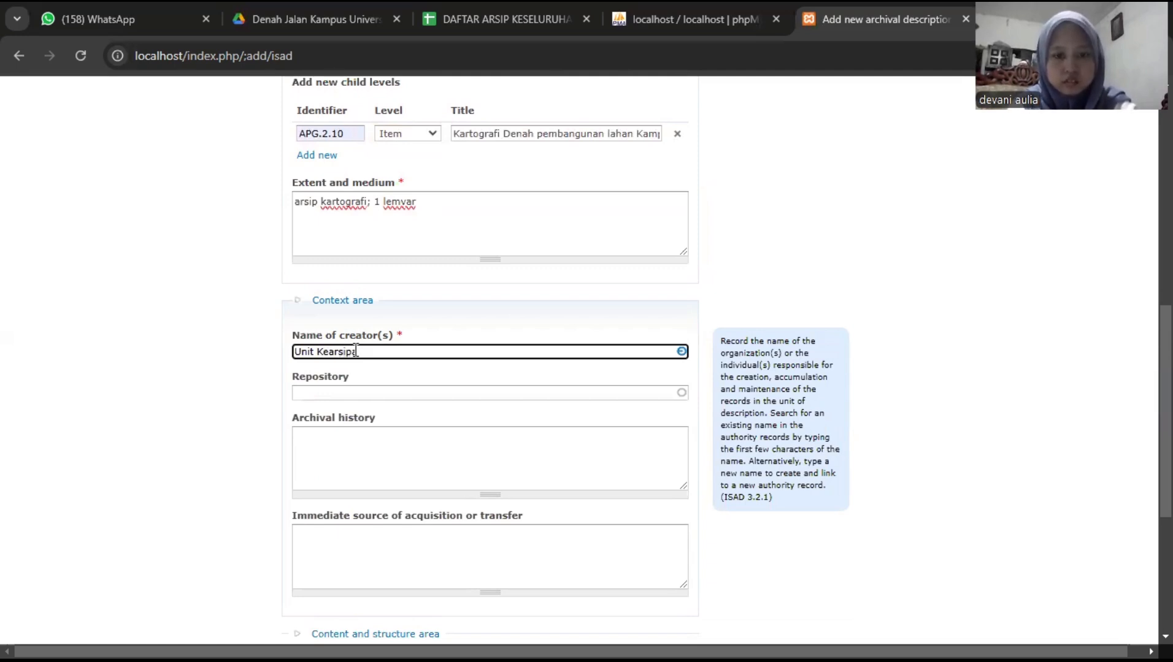
pyautogui.write('n Universi')
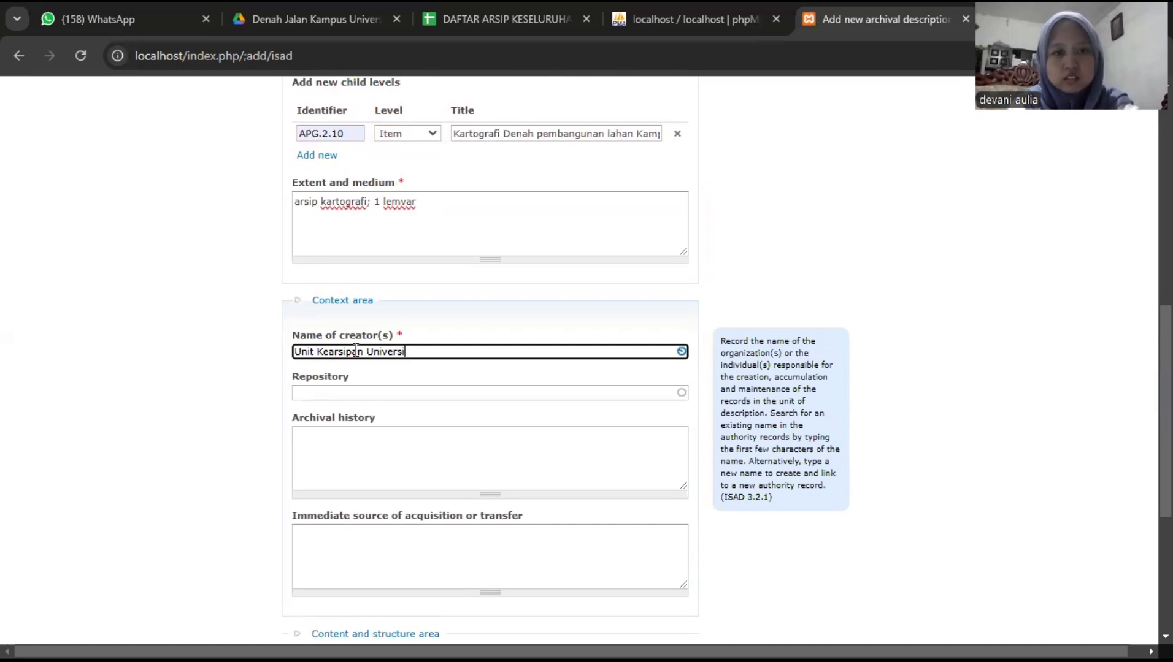
pyautogui.write('tas al')
pyautogui.press('BackSpace')
pyautogui.press('BackSpace')
pyautogui.write('A')
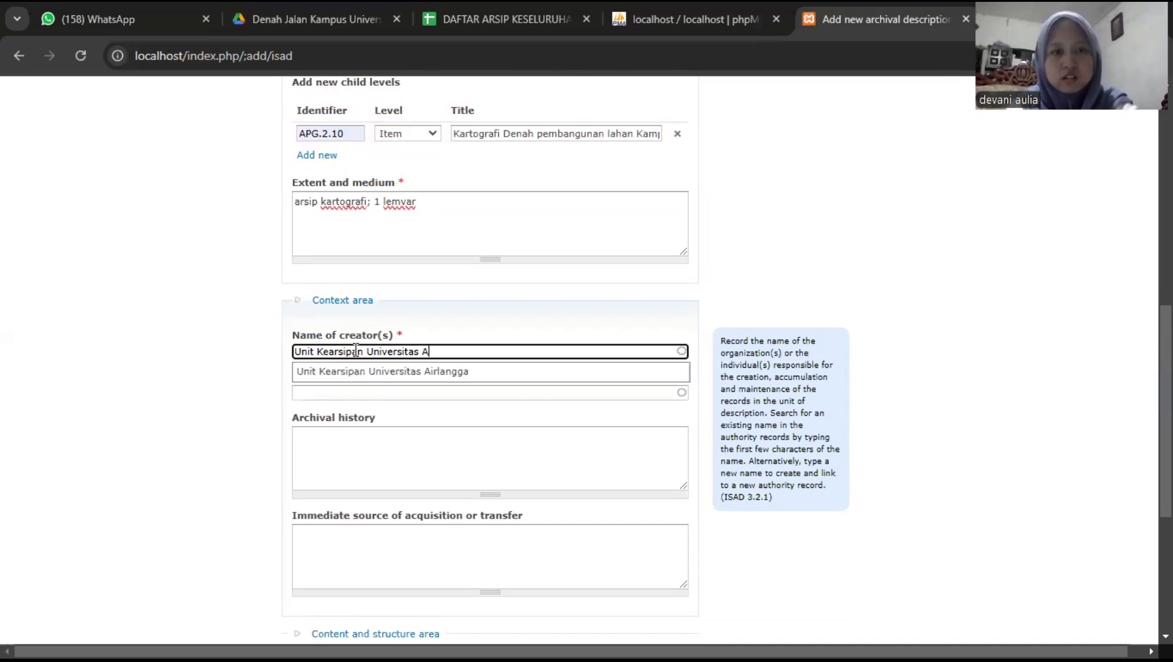
pyautogui.write('irlangga')
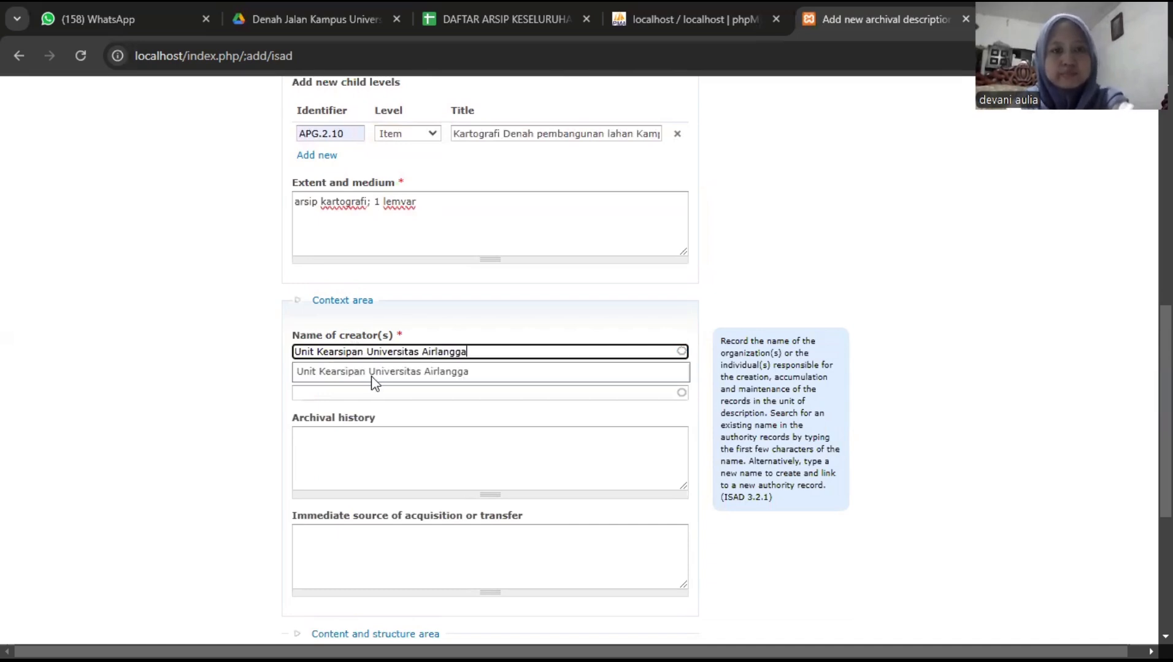
pyautogui.click(373, 373)
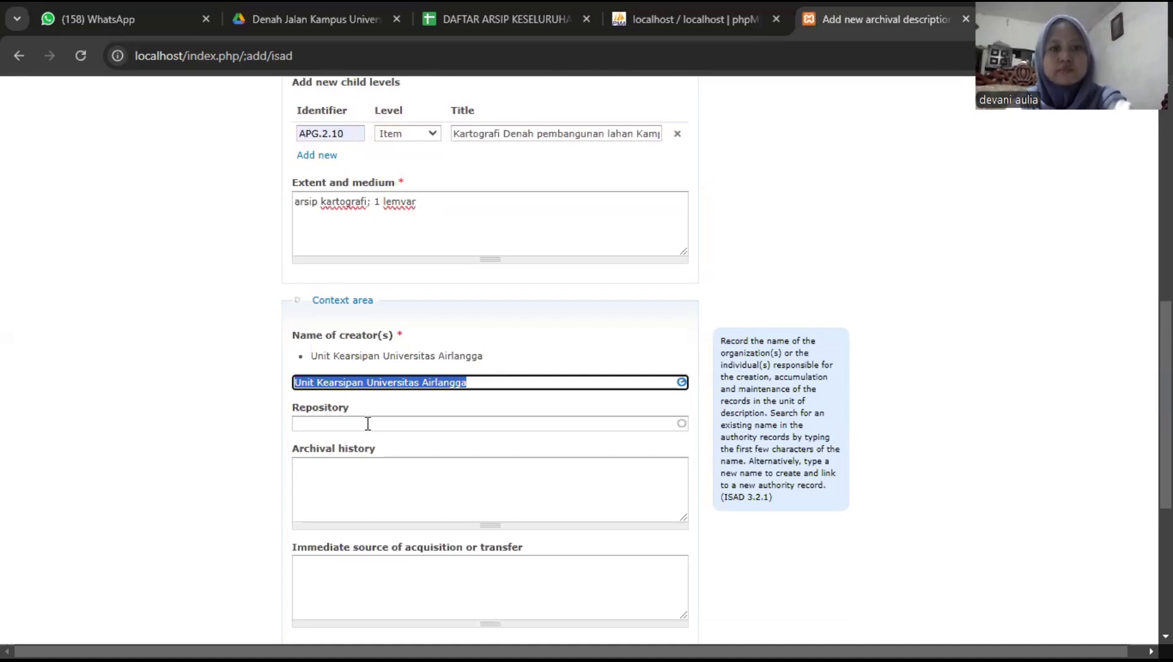
pyautogui.click(368, 423)
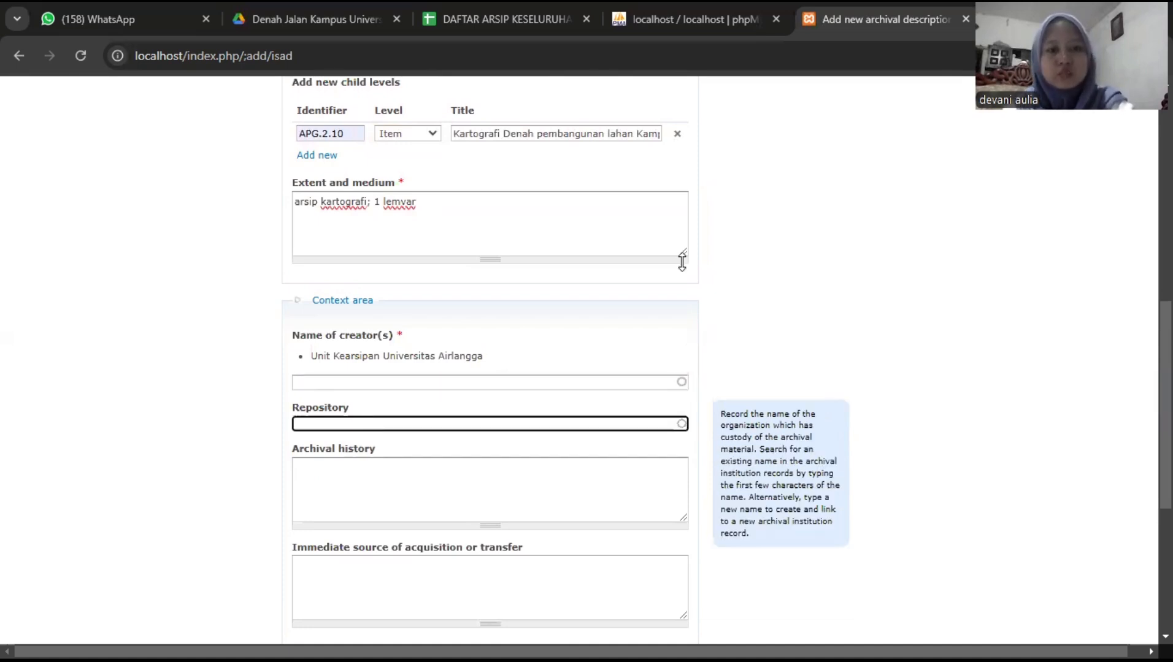
pyautogui.scroll(-2, 684, 262)
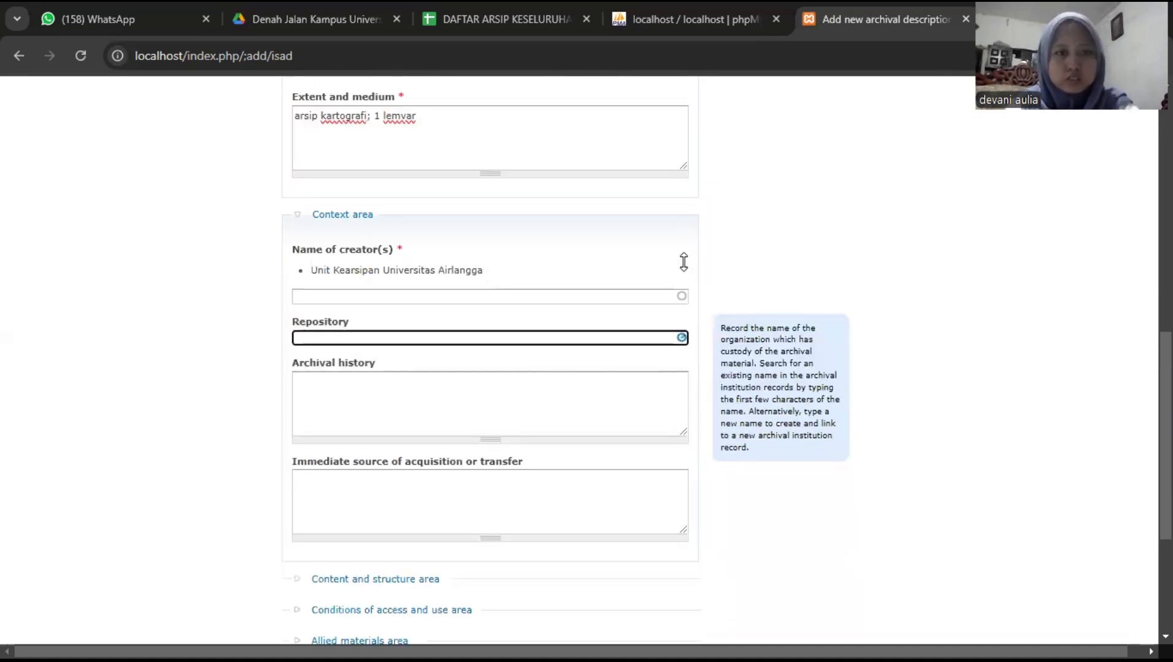
pyautogui.scroll(-5, 684, 262)
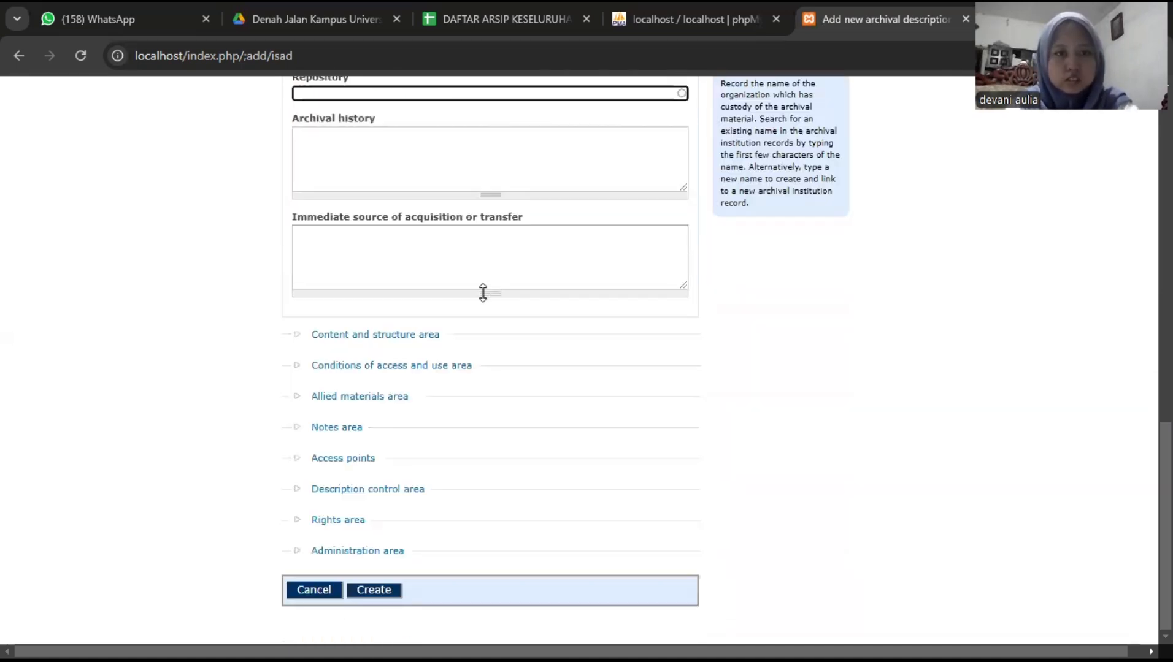
# - Paste the prepared 1995 Kampus C site-plan summary into Scope and content
pyautogui.click(413, 335)
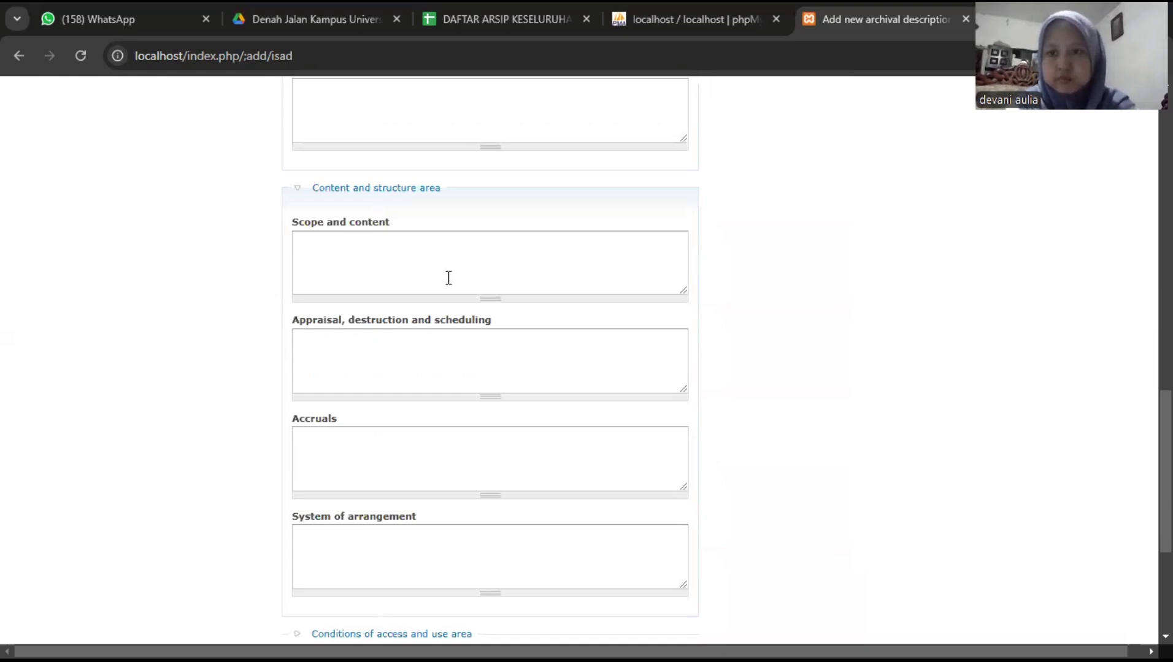
pyautogui.click(448, 278)
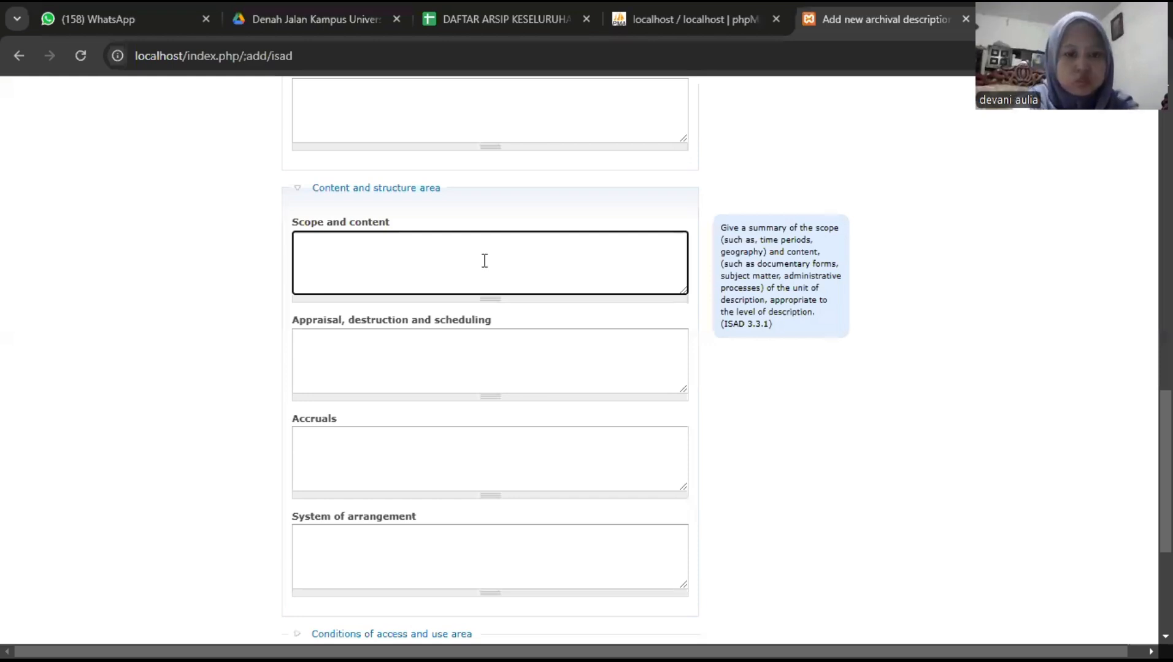
pyautogui.write('Kartografi Denah pembangunan lahan Kampus C Universitas Airlangga yang terletak di Jalan Mulyorejo, Sukolilo, Surabaya pada tahun 1995. Denah ini berisi pengadaan tanah, Pengurangan tanah dibeberapa lokasi')
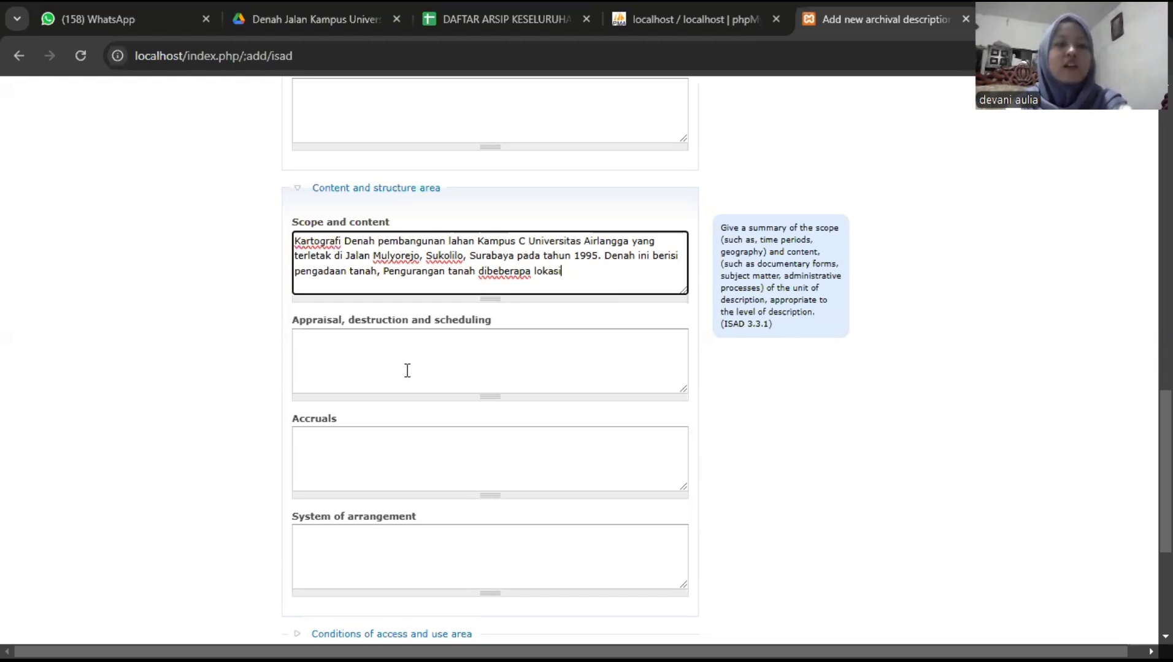
pyautogui.scroll(-3, 406, 372)
pyautogui.scroll(-2, 405, 372)
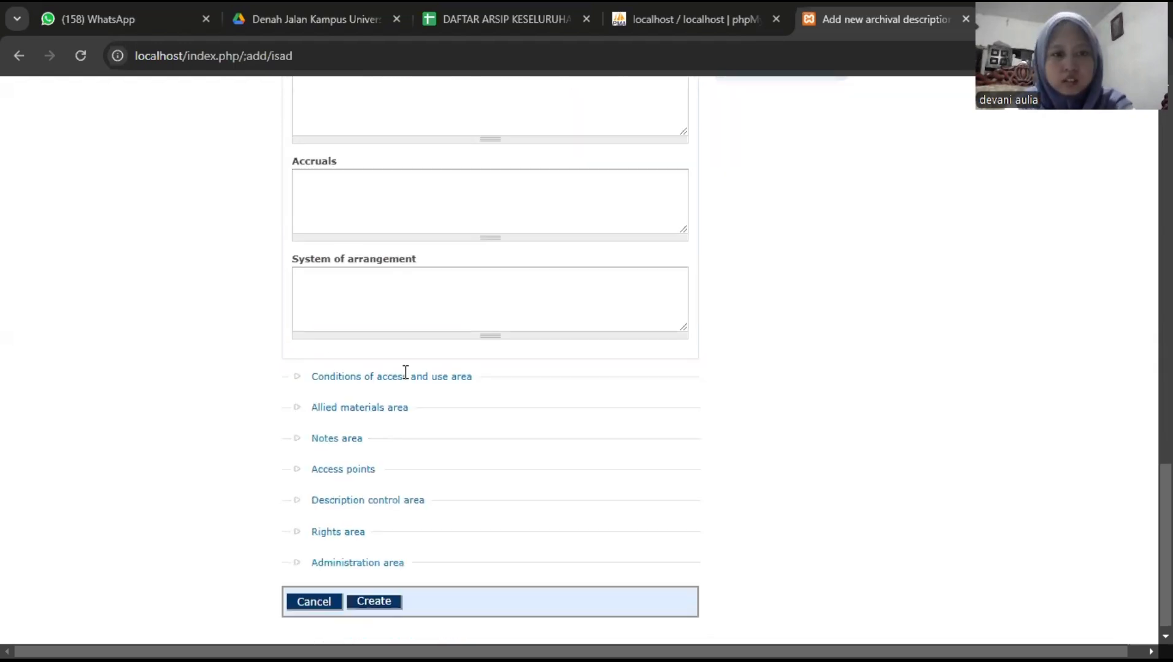
# - Set publication status to Published and create the APG.1 file description
pyautogui.click(414, 374)
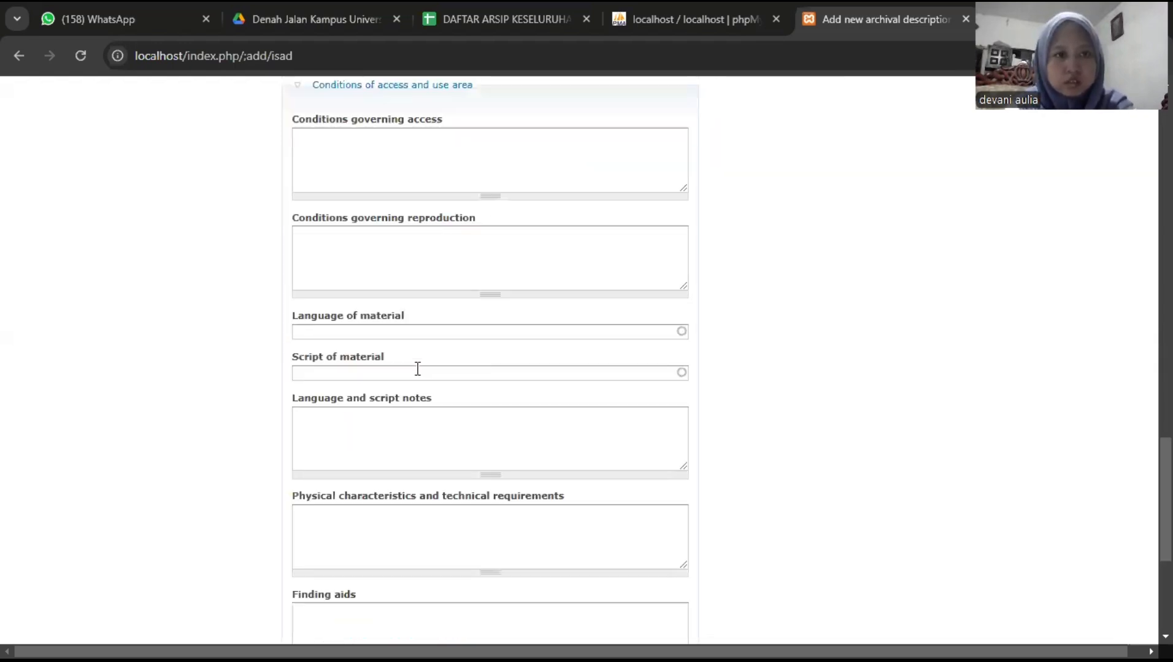
pyautogui.scroll(-5, 416, 372)
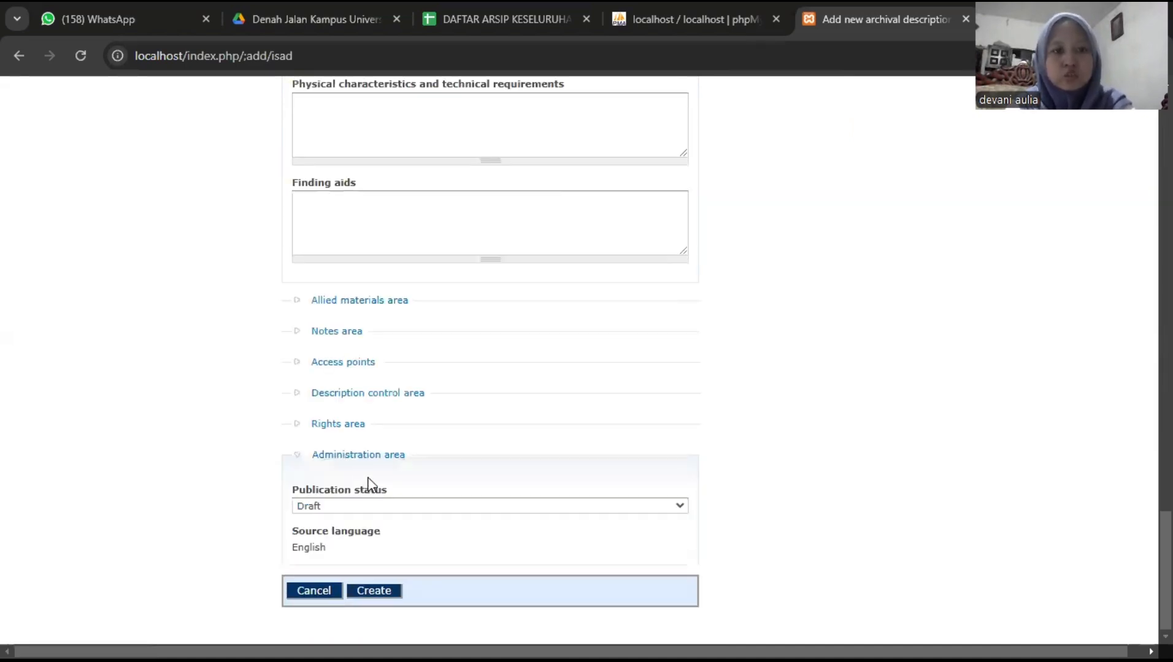
pyautogui.click(370, 506)
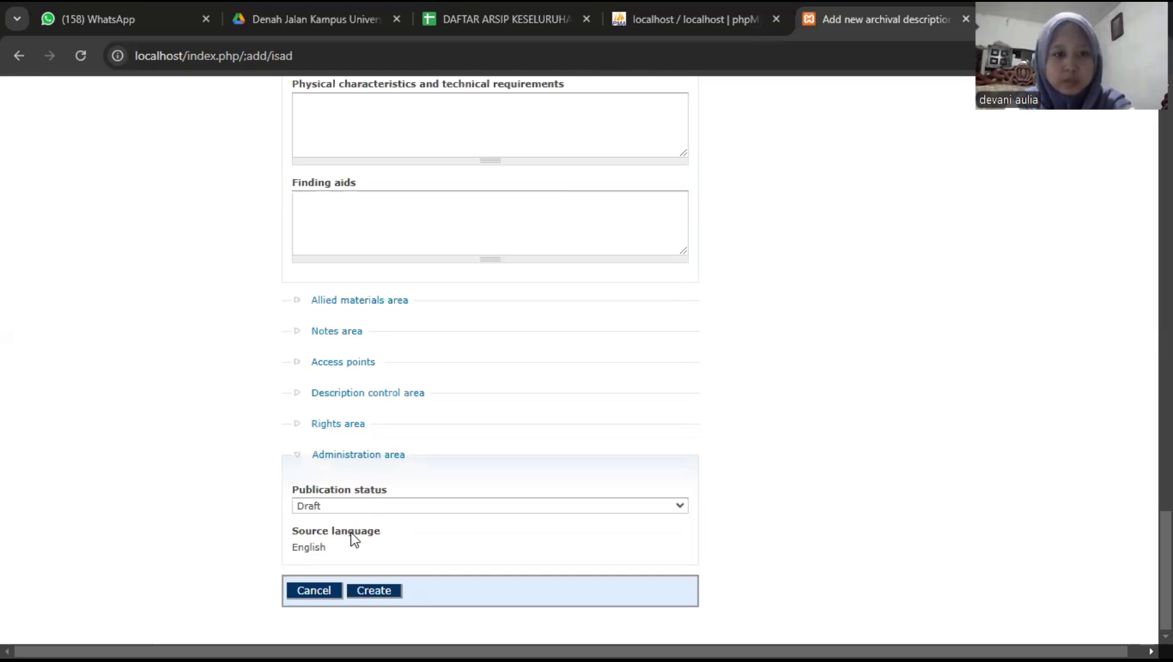
pyautogui.click(345, 547)
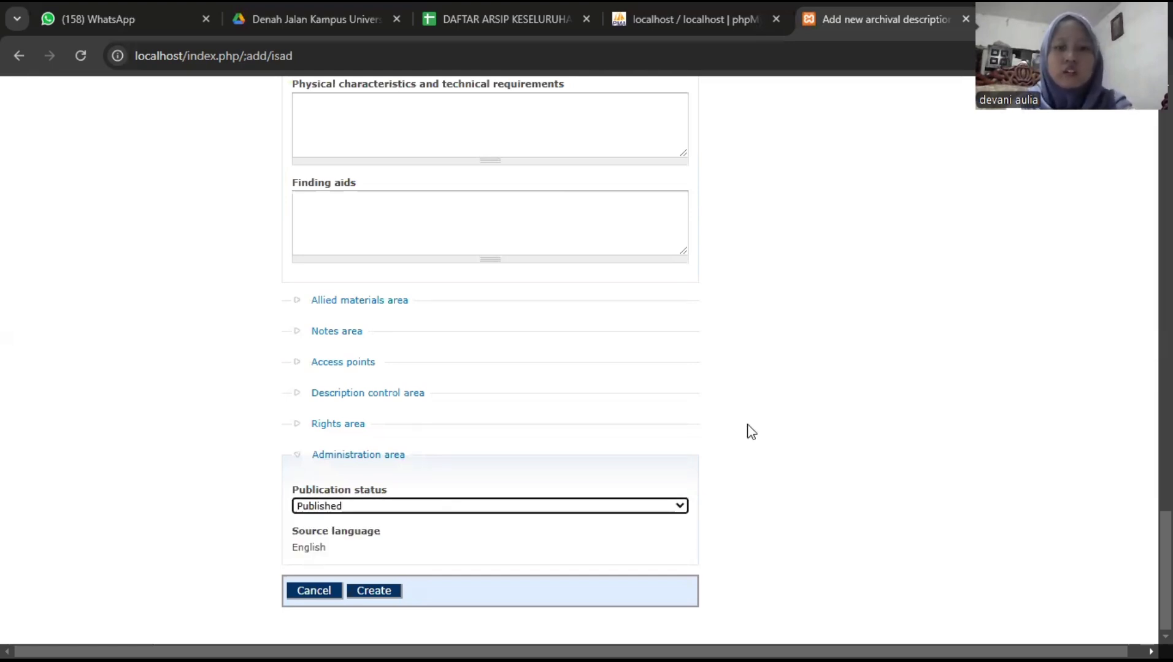
pyautogui.click(747, 447)
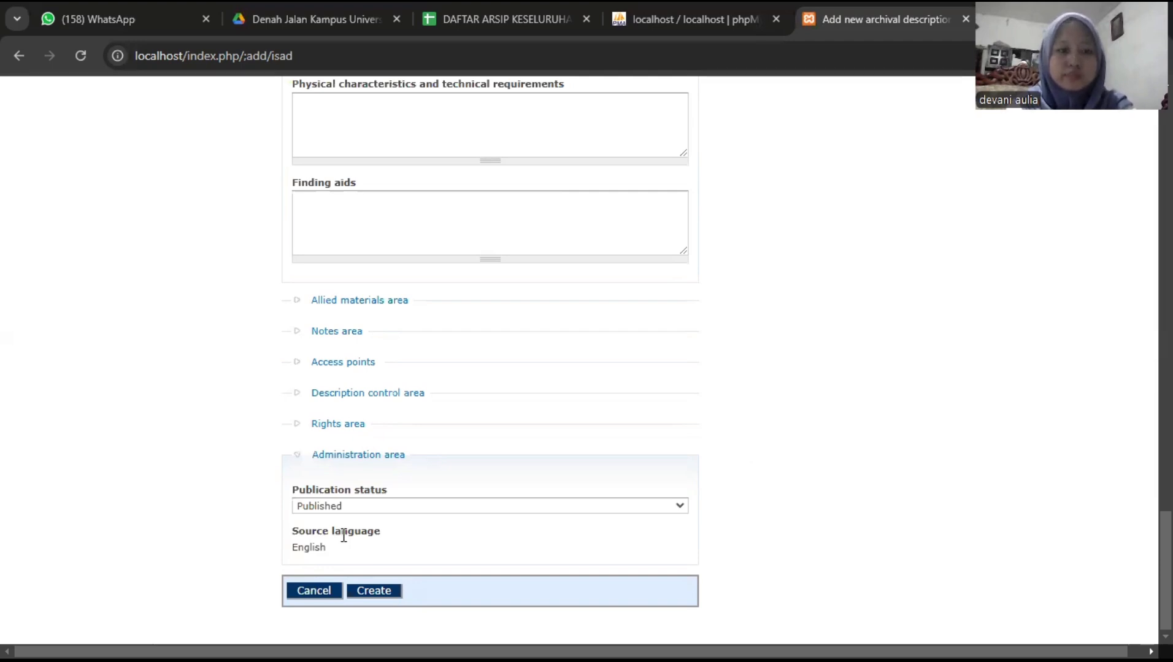
pyautogui.click(355, 581)
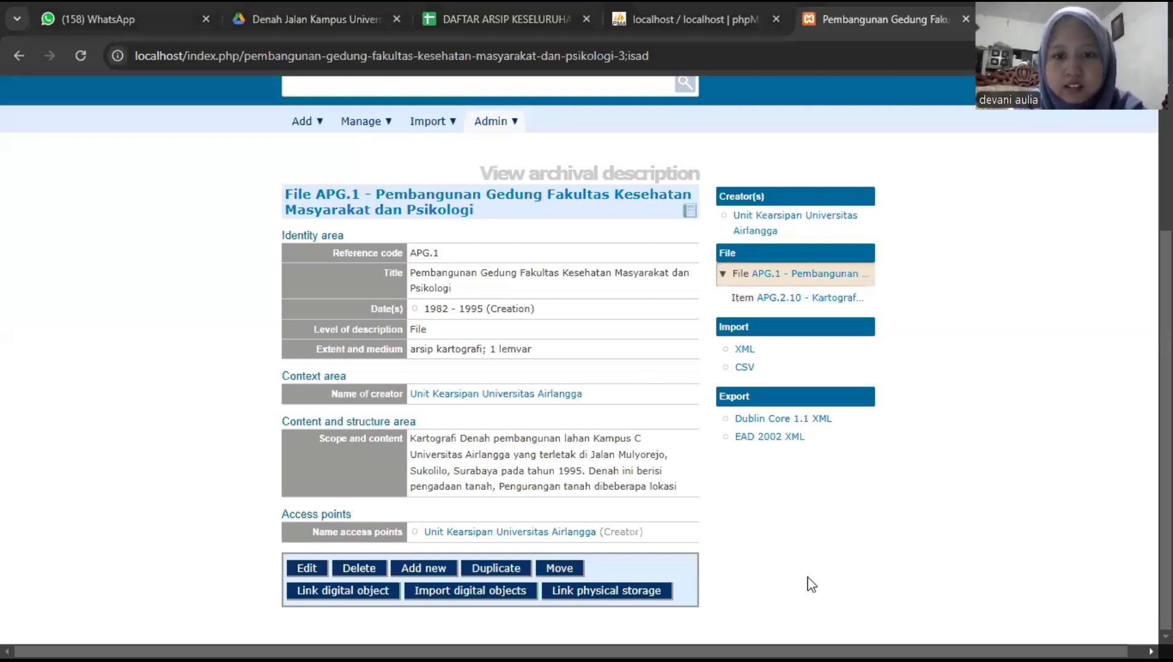
# - Review the saved File APG.1 record: dates 1982–1995, extent and Kampus C scope note
pyautogui.scroll(3, 671, 436)
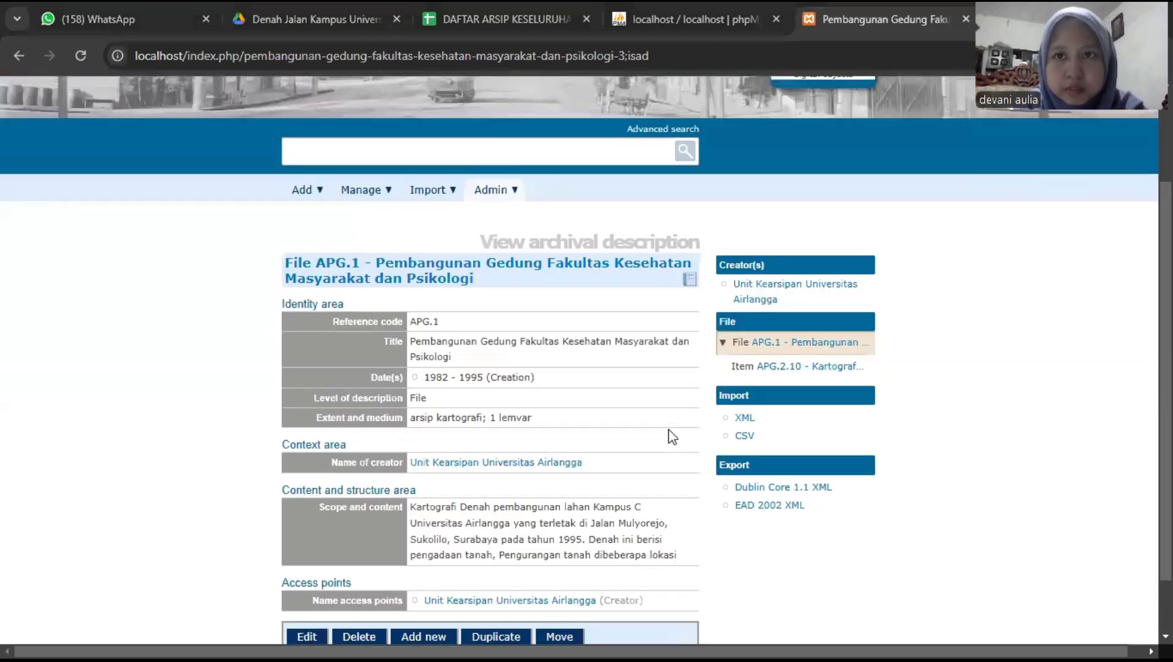
pyautogui.scroll(-3, 671, 437)
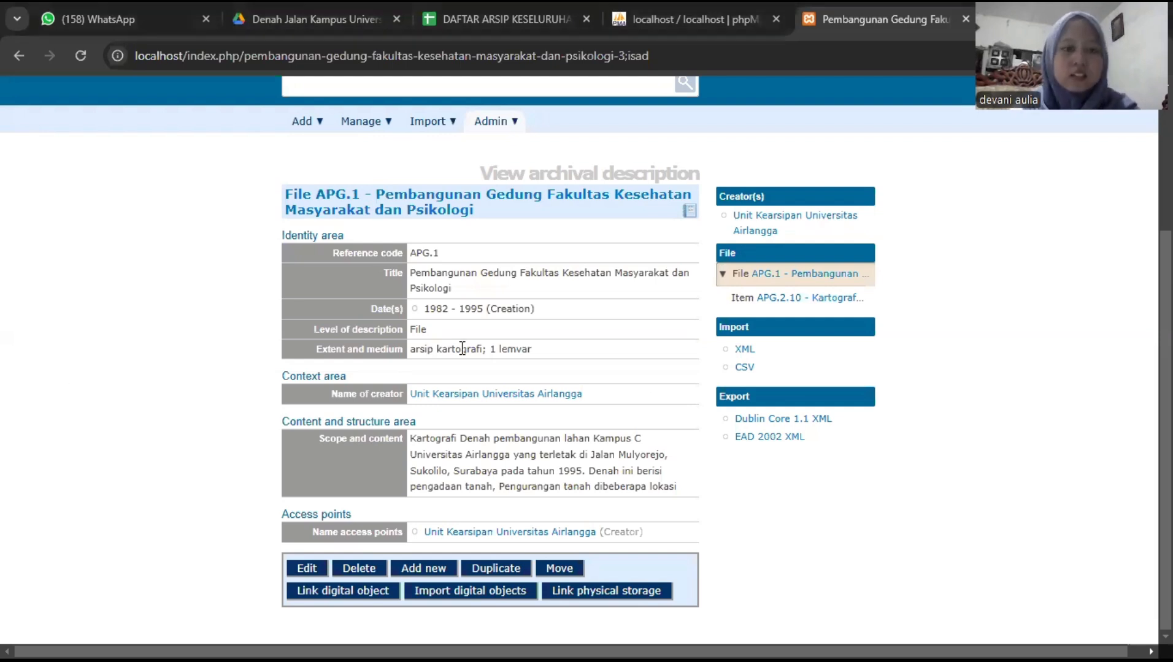
# - Upload the Kartografi site-plan JPG from Downloads as File APG.1's digital object
pyautogui.click(303, 581)
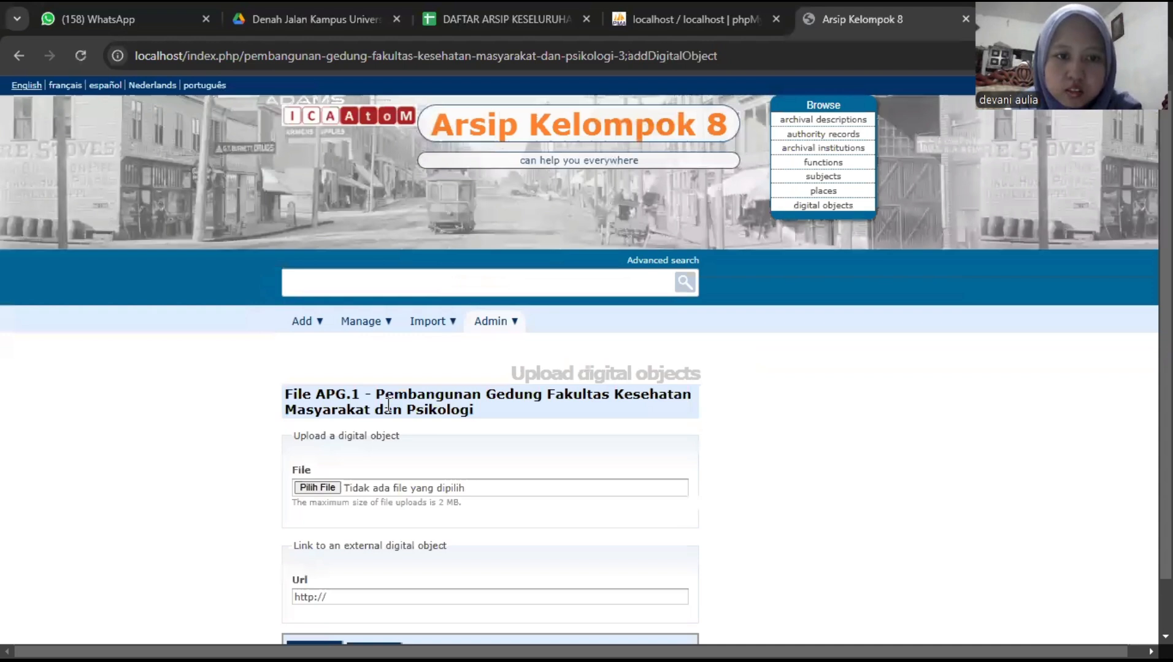
pyautogui.scroll(-1, 330, 435)
pyautogui.click(329, 430)
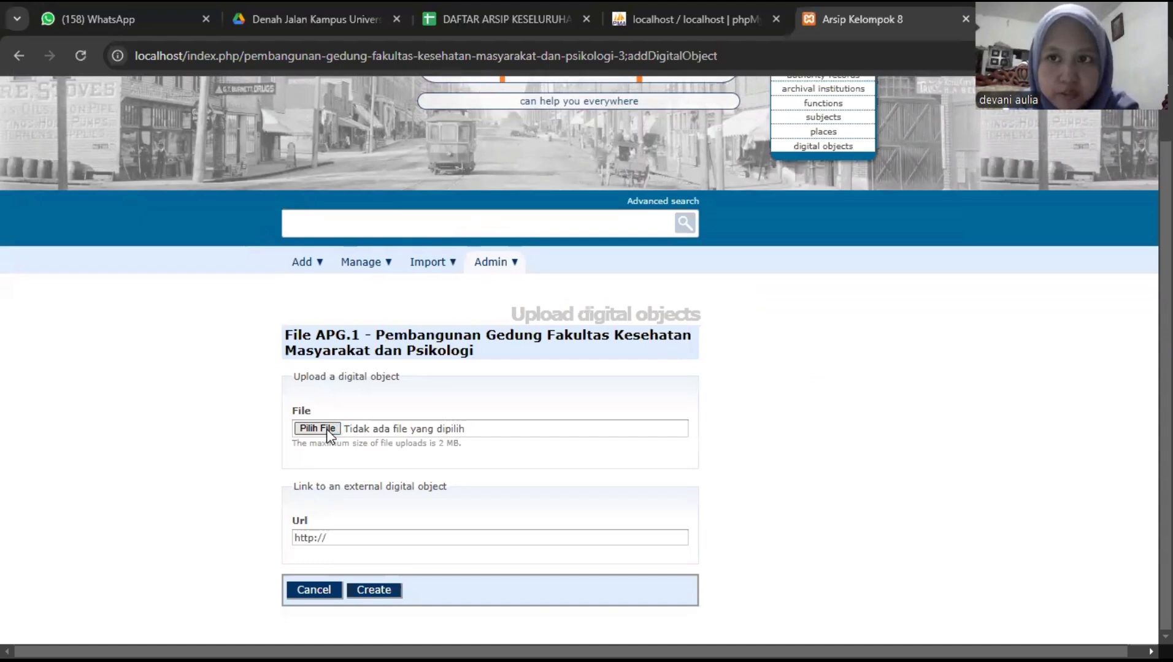
pyautogui.click(329, 430)
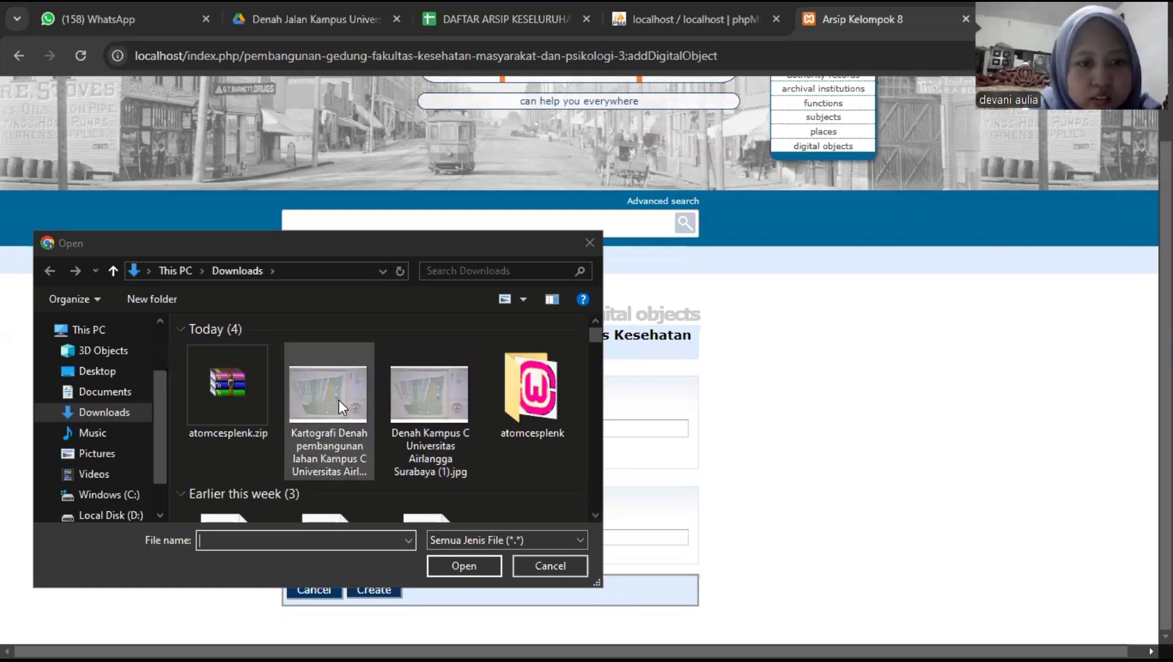
pyautogui.click(445, 571)
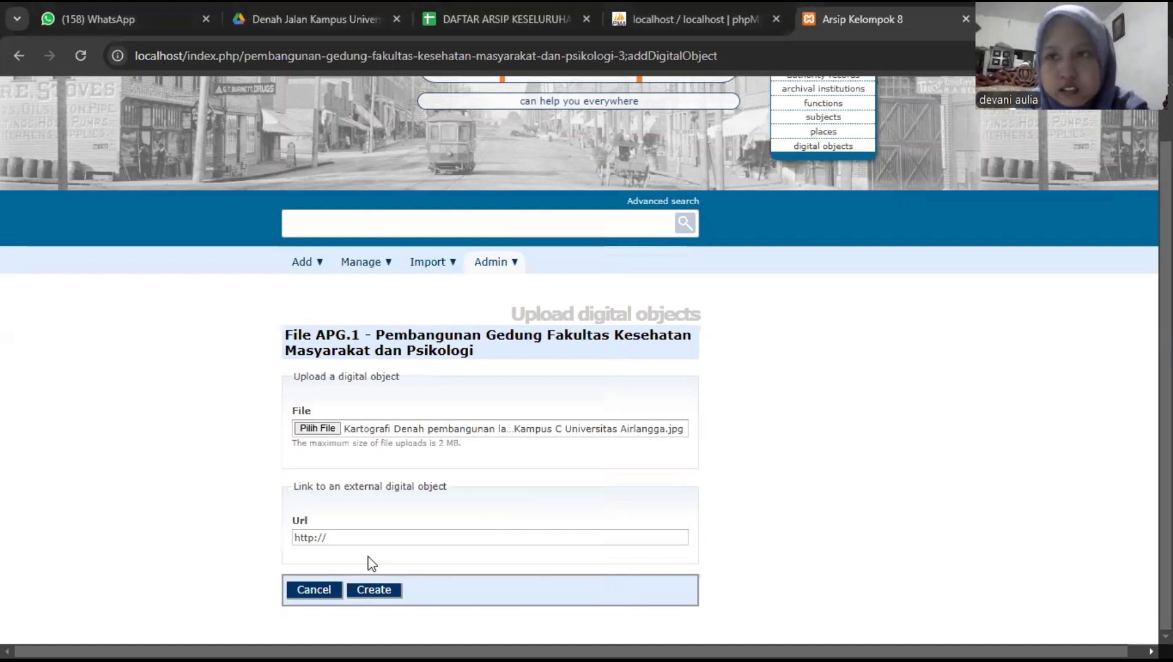
pyautogui.click(374, 590)
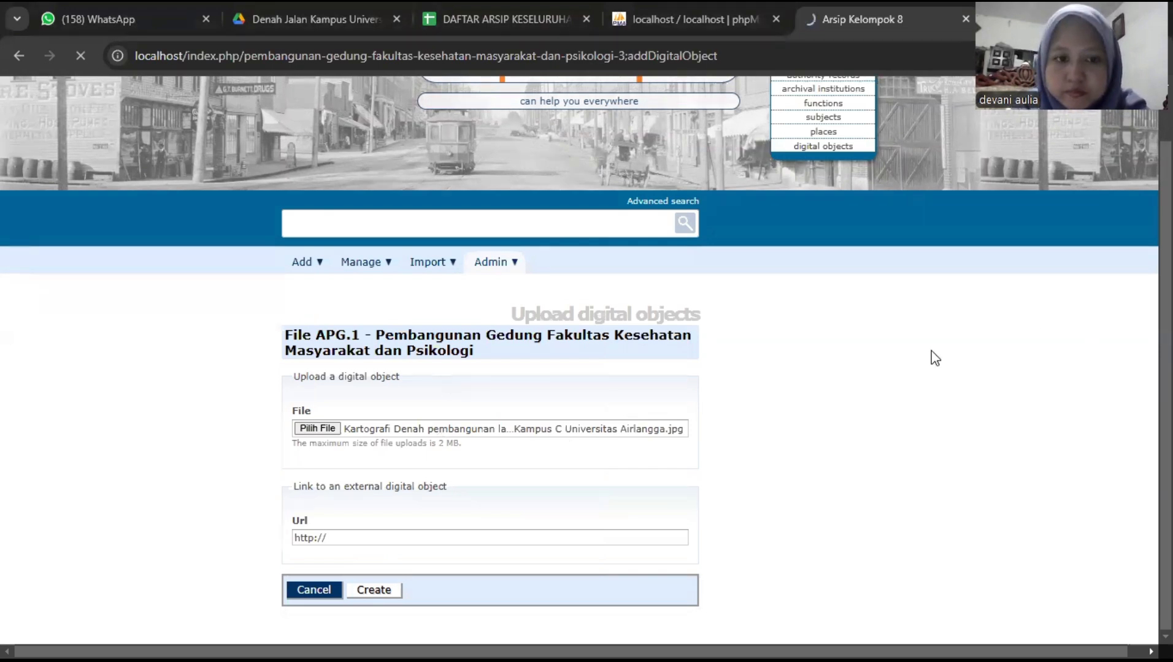
# - Scroll through the Edit digital object page to check the 393.5 KiB master and 24.5 KiB reference
pyautogui.scroll(1, 935, 358)
pyautogui.scroll(1, 936, 358)
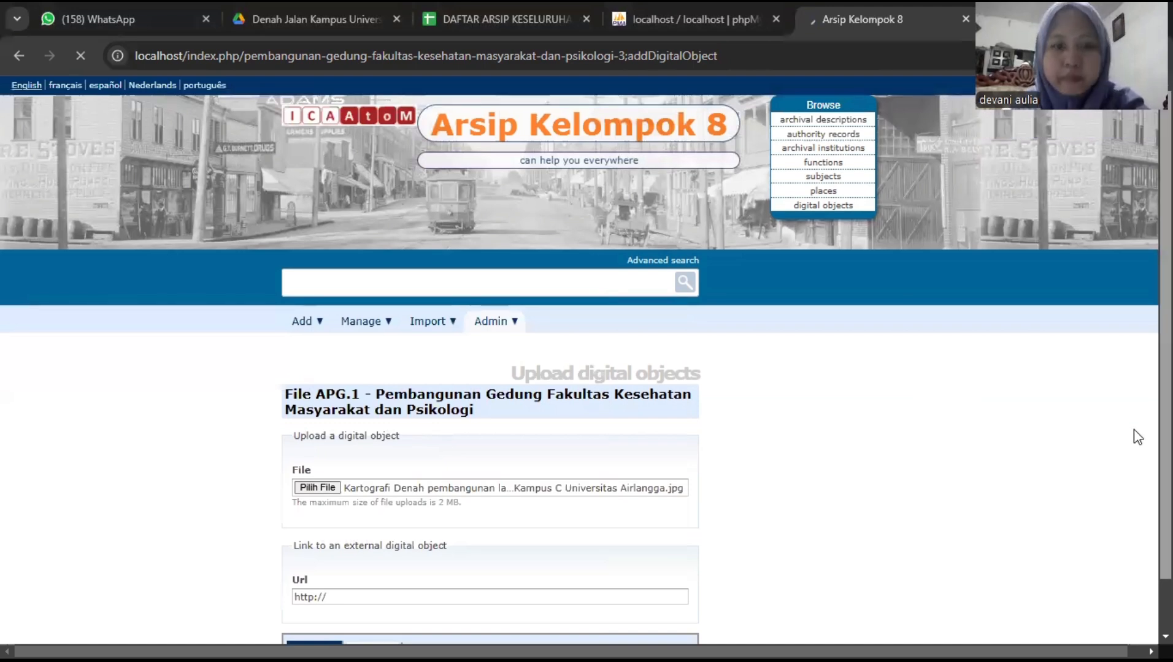
pyautogui.scroll(-2, 1133, 430)
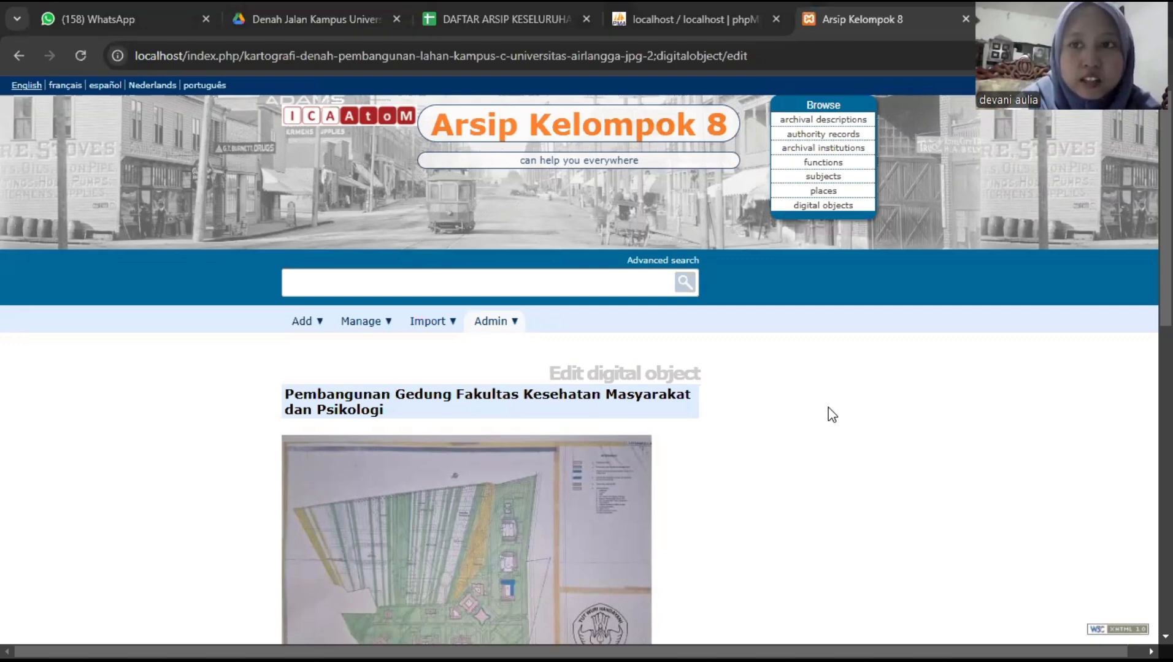
pyautogui.scroll(-3, 828, 408)
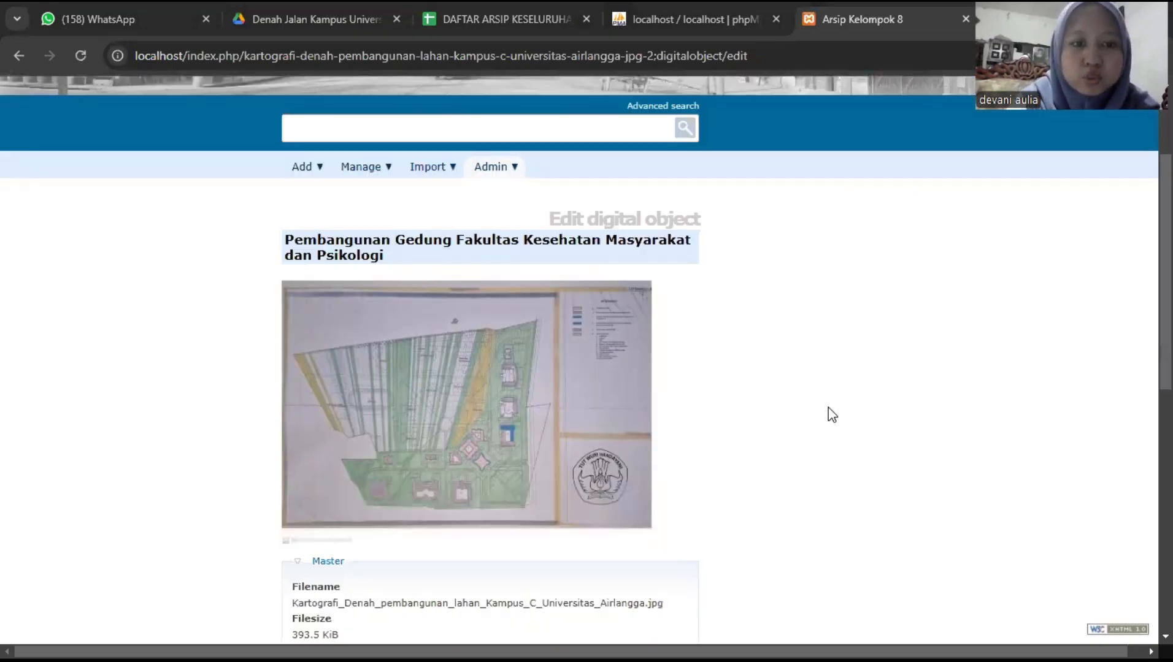
pyautogui.scroll(-1, 831, 414)
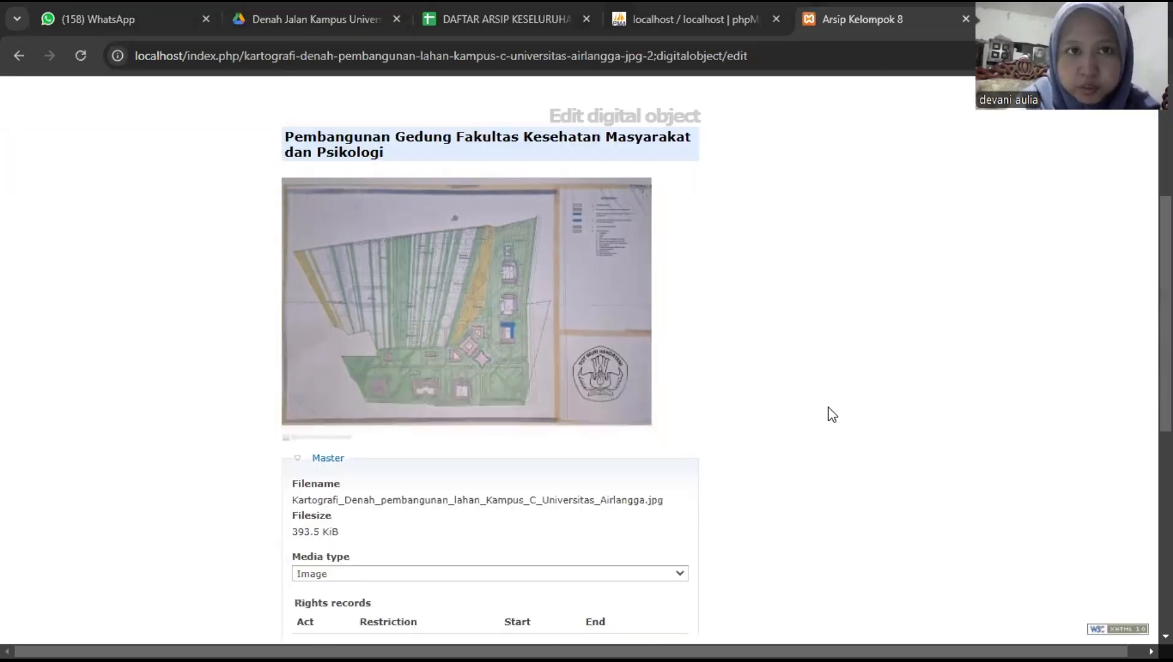
pyautogui.scroll(-1, 829, 408)
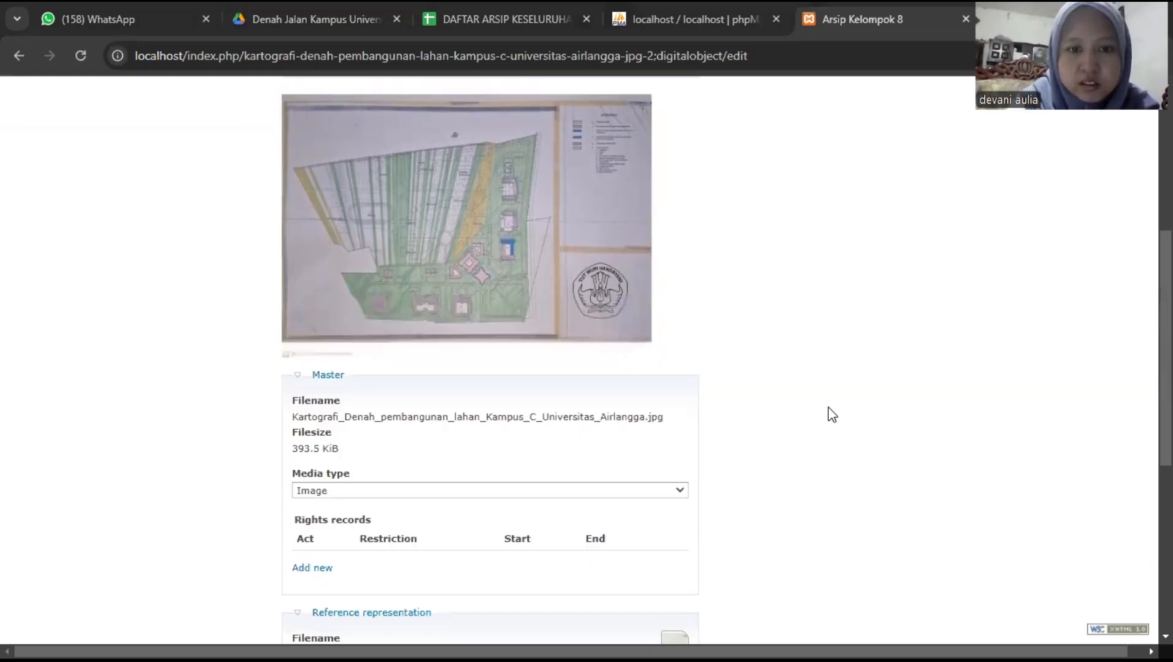
pyautogui.scroll(-1, 828, 407)
pyautogui.scroll(-2, 829, 408)
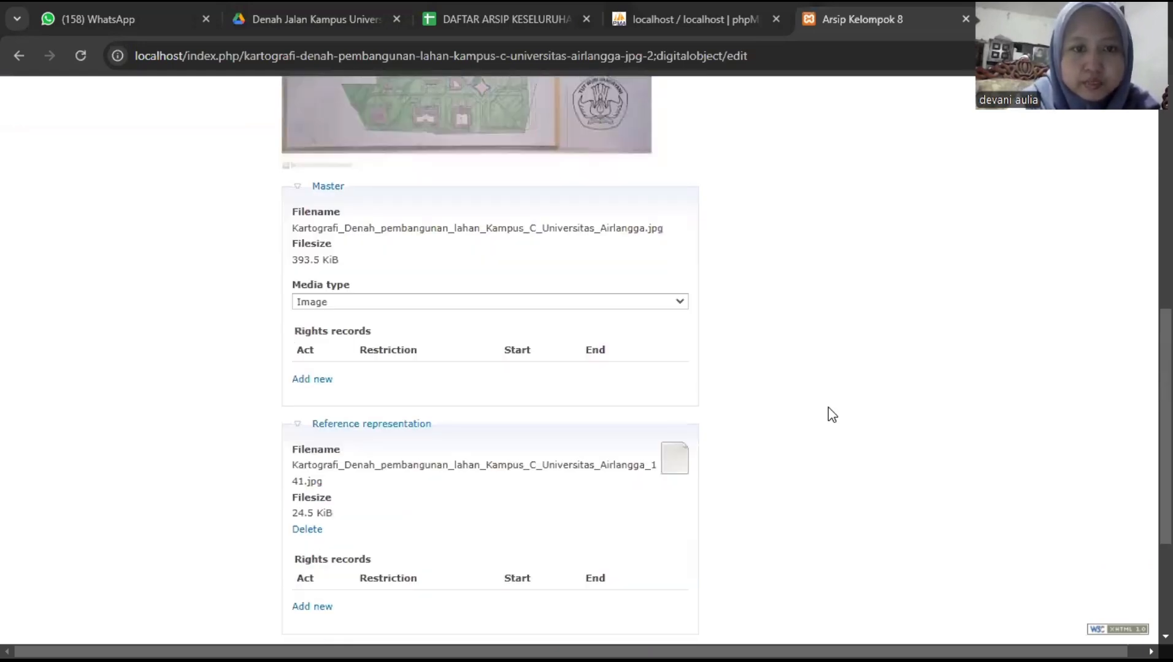
pyautogui.scroll(-2, 828, 408)
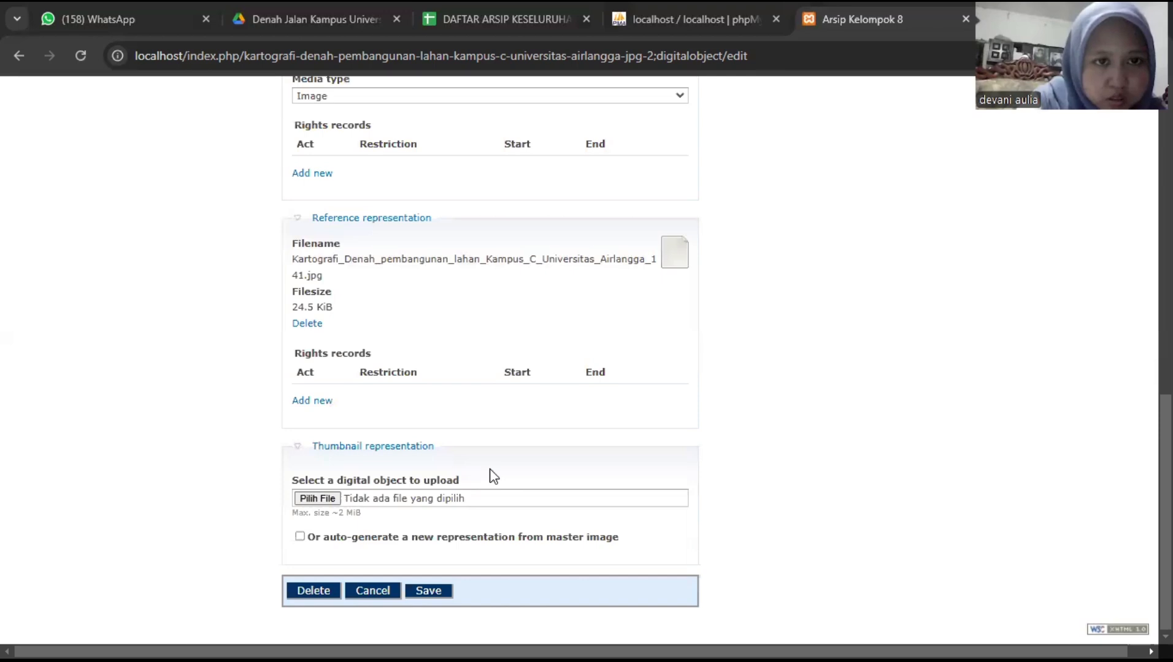
pyautogui.scroll(2, 493, 477)
pyautogui.scroll(4, 493, 477)
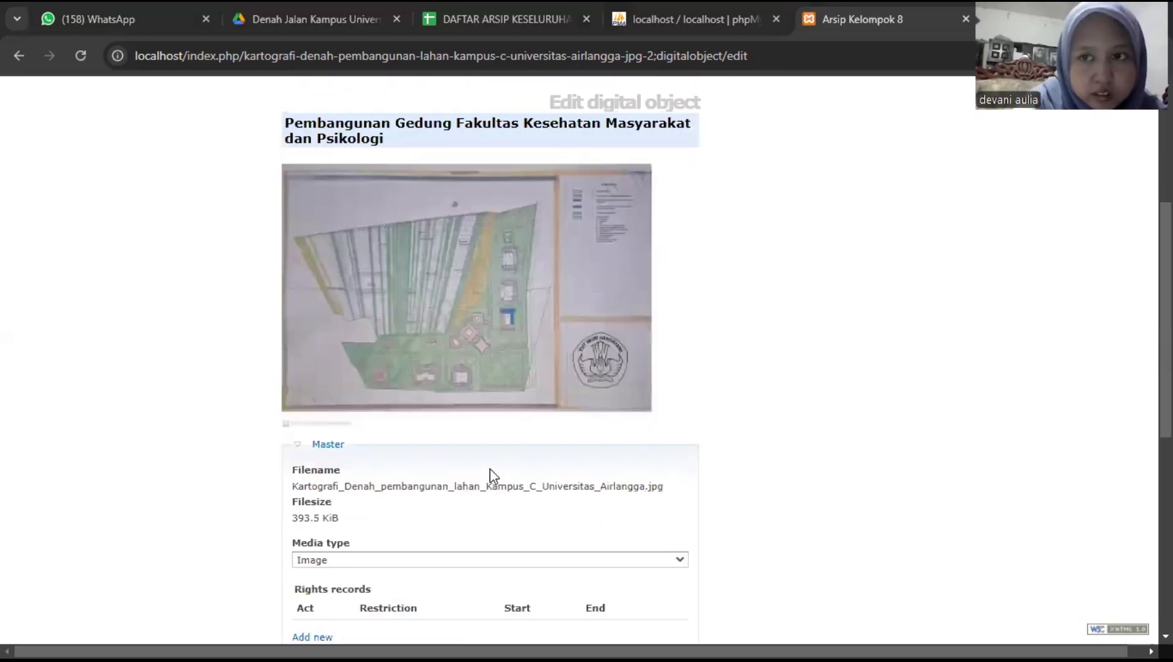
pyautogui.scroll(2, 493, 477)
pyautogui.scroll(-10, 490, 468)
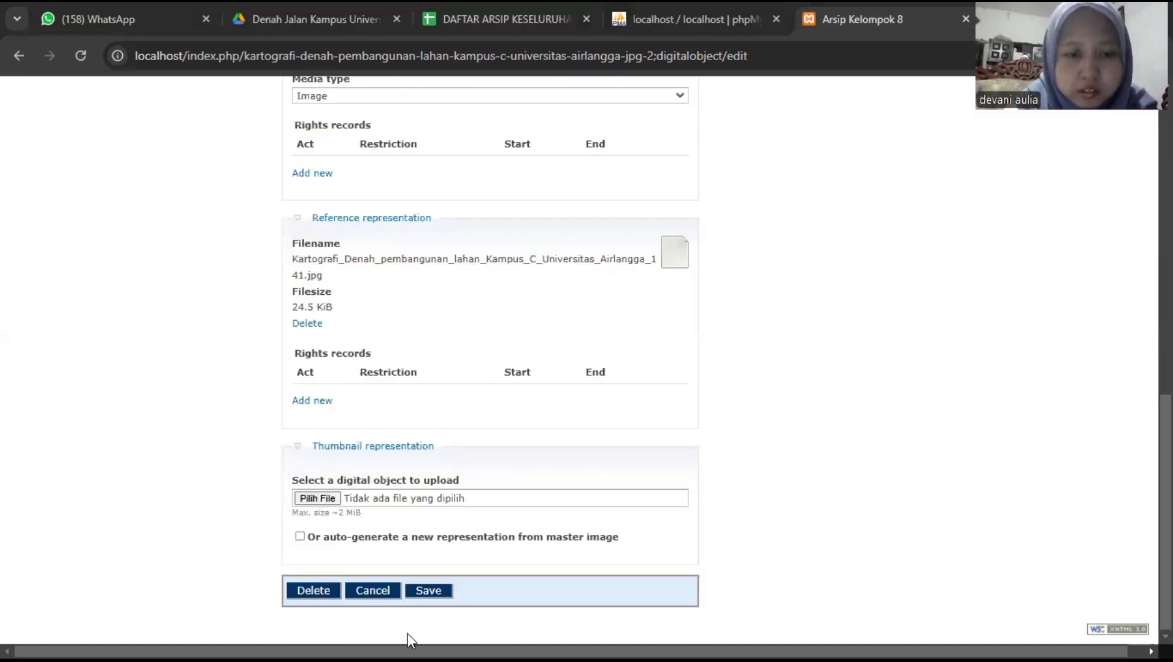
# - Save the digital object settings and look over File APG.1's page with its attached site-plan image
pyautogui.click(427, 595)
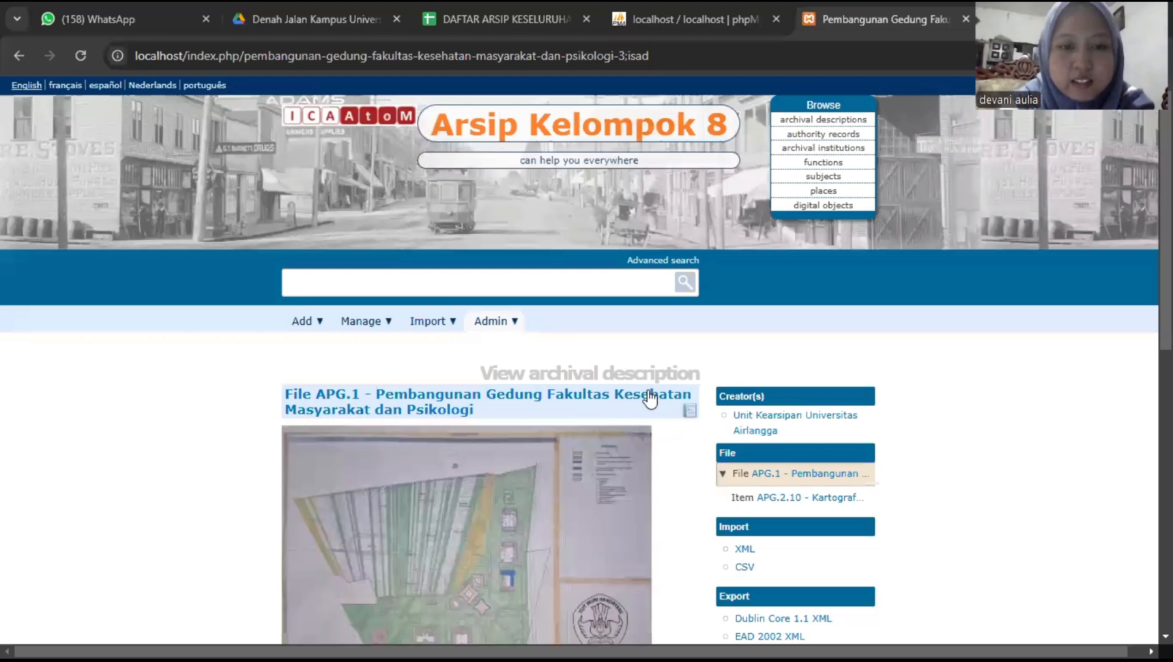
pyautogui.scroll(-8, 650, 399)
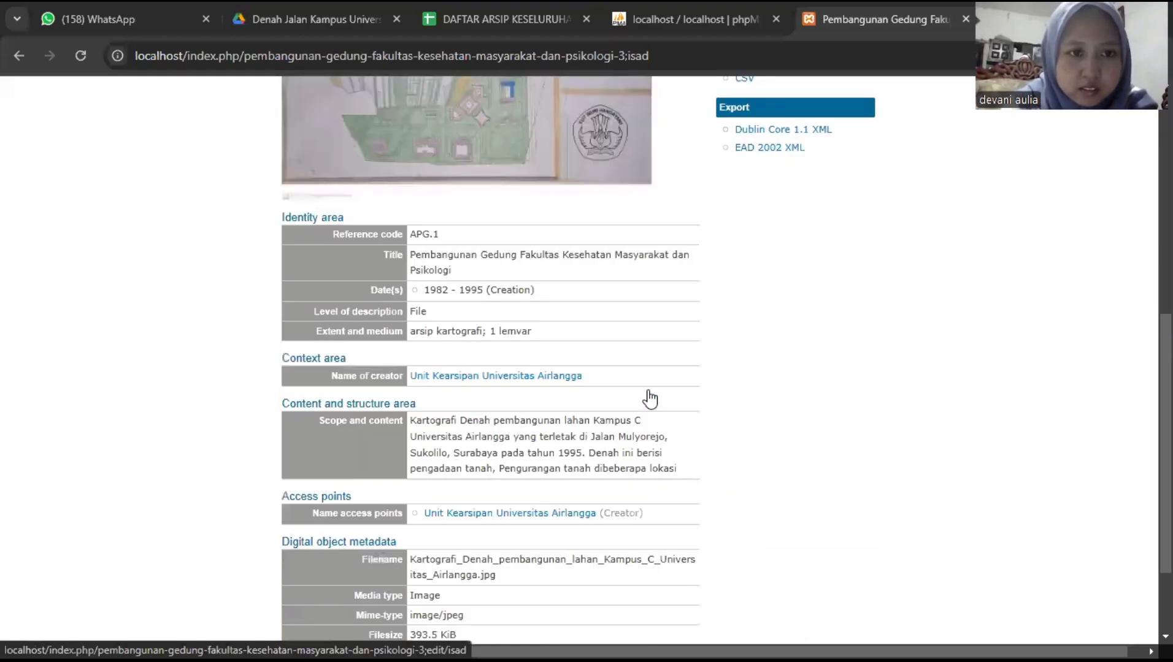
pyautogui.scroll(-1, 650, 398)
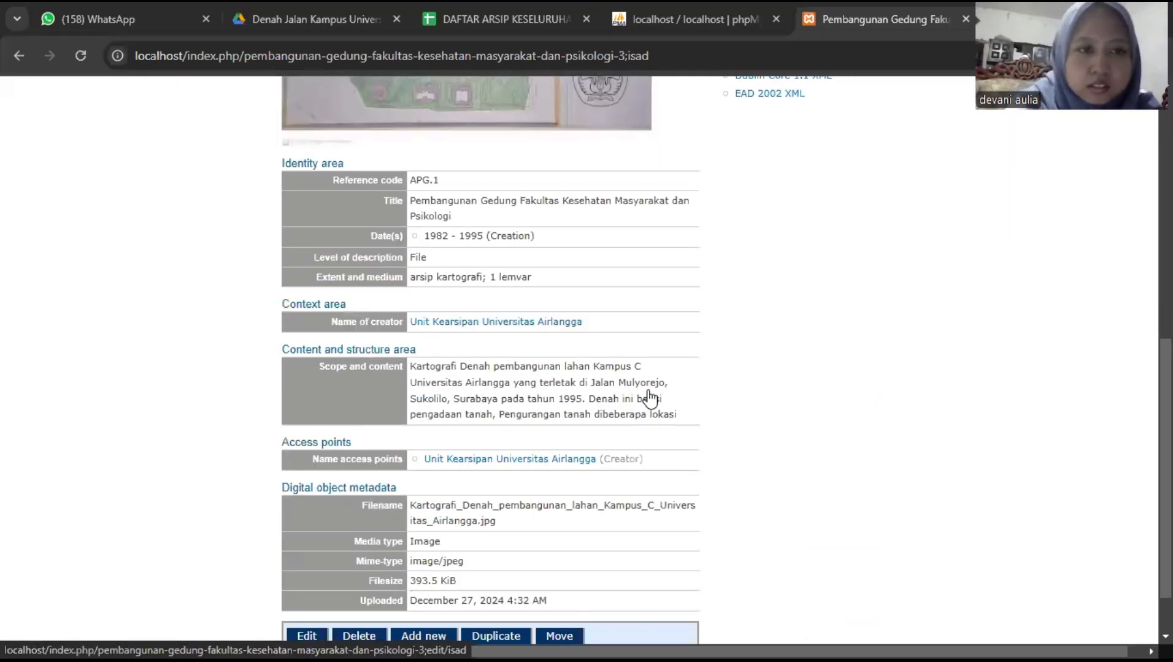
pyautogui.scroll(-1, 314, 371)
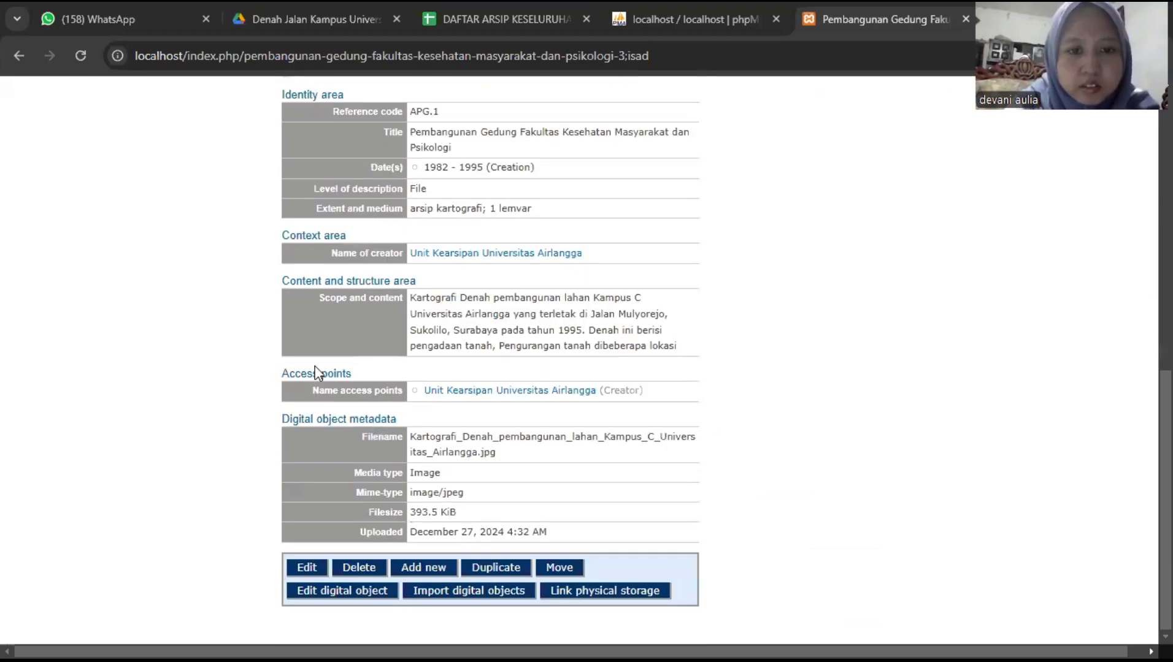
pyautogui.scroll(1, 316, 373)
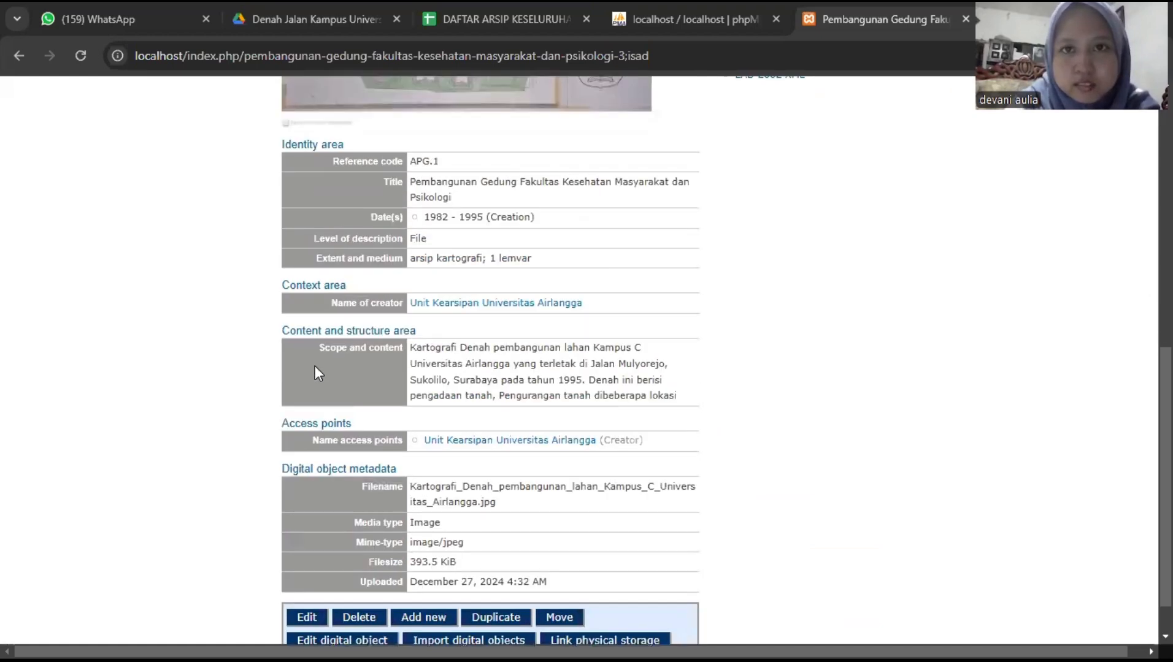
pyautogui.scroll(4, 315, 372)
pyautogui.scroll(3, 316, 372)
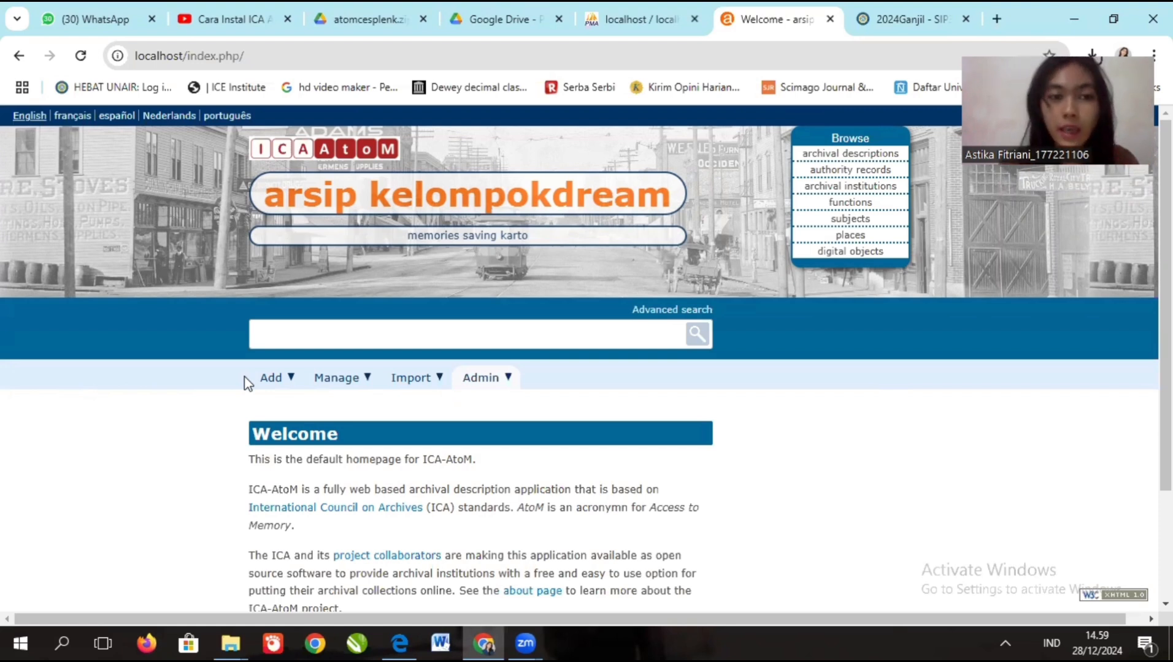
# - Start a new archival description from the Add > Archival descriptions menu
pyautogui.moveTo(275, 380)
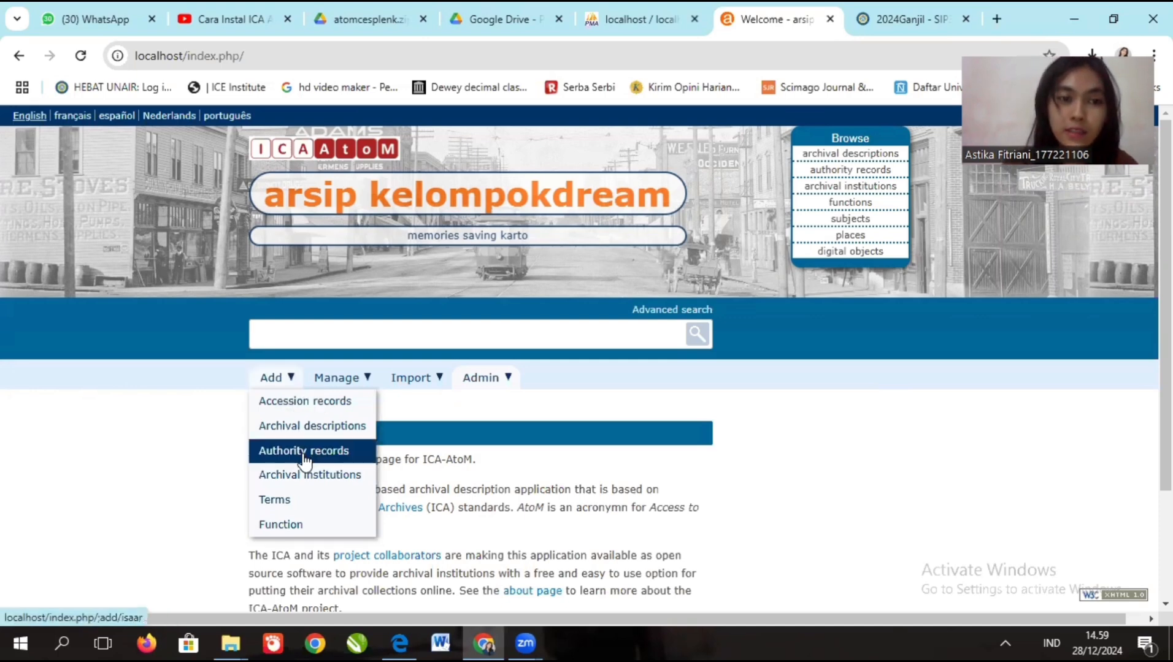
pyautogui.click(305, 433)
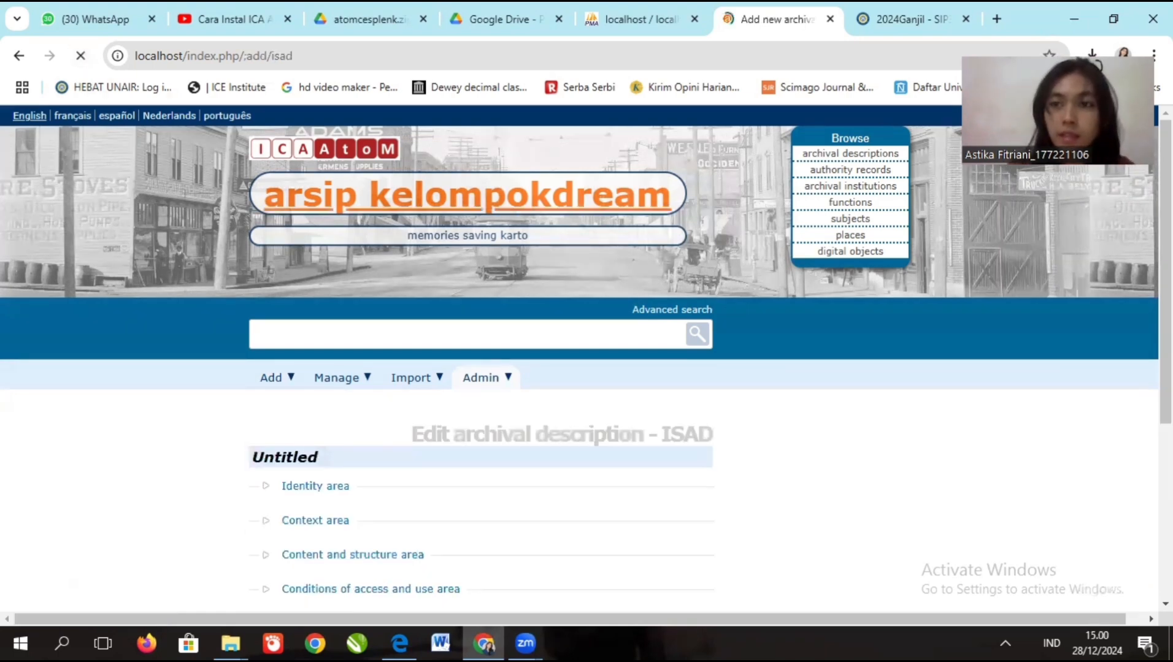
pyautogui.scroll(-1, 655, 281)
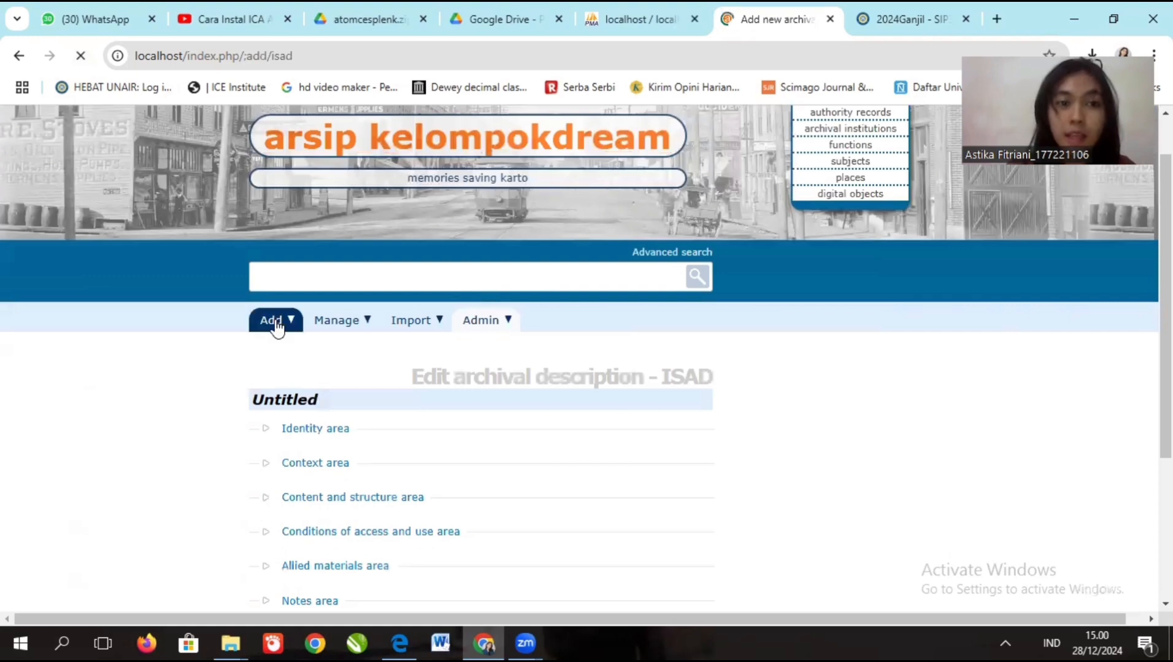
pyautogui.moveTo(277, 326)
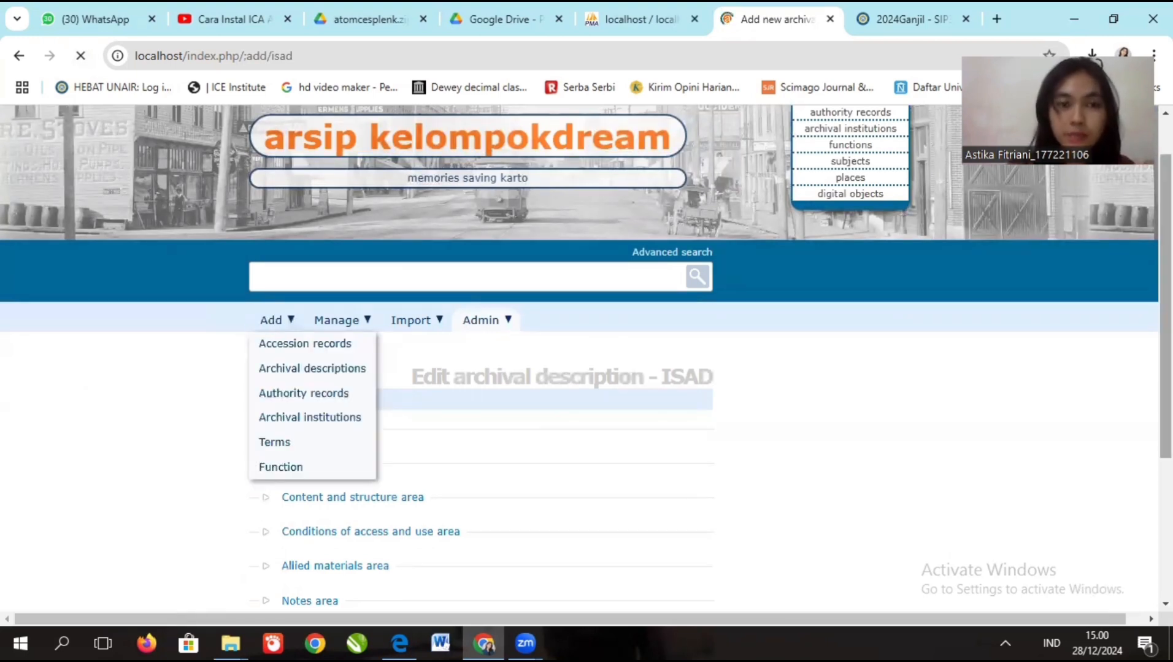
pyautogui.scroll(-3, 721, 369)
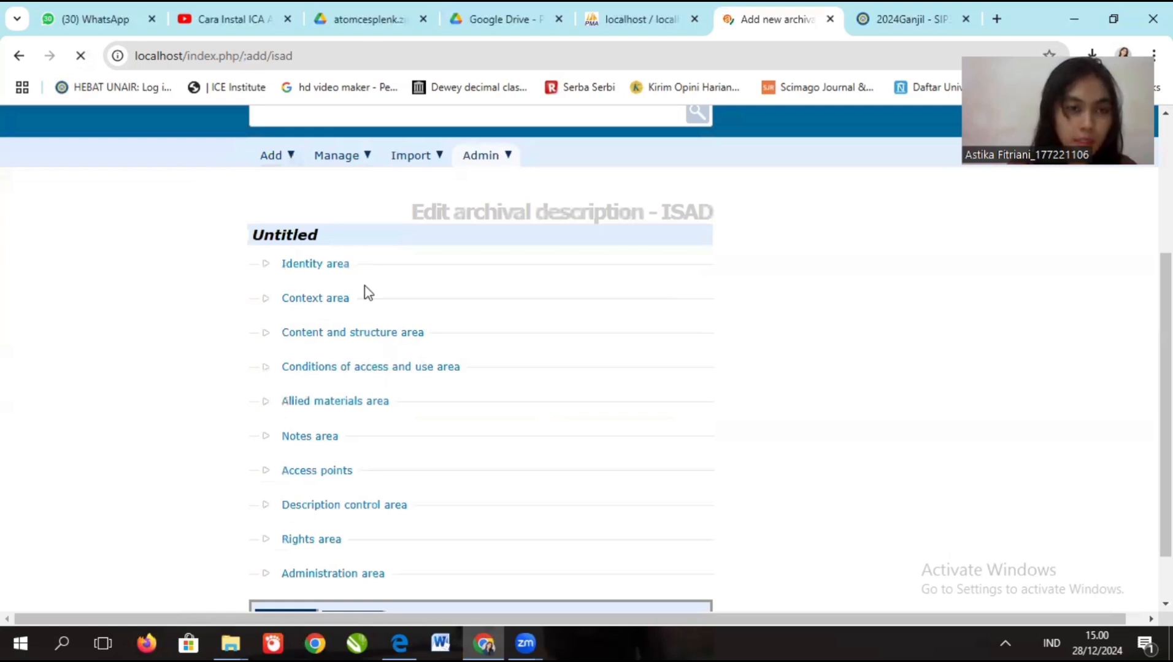
# - In the Identity area, enter identifier APG.1 and title 'Pembangunan Gedung FKM'
pyautogui.click(324, 265)
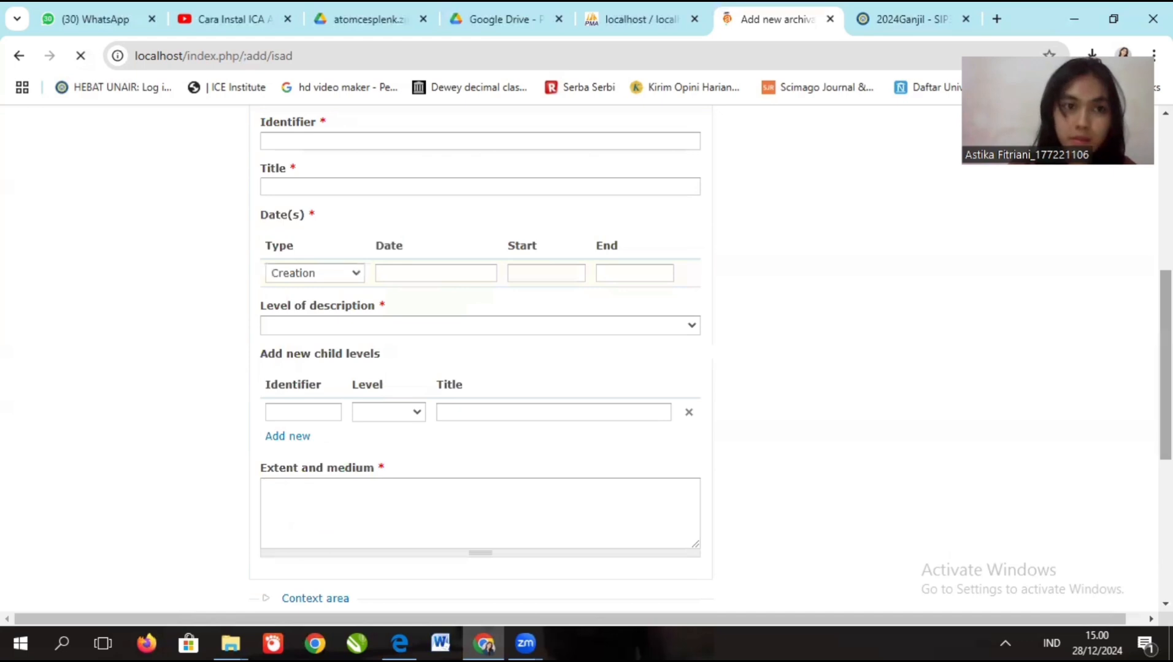
pyautogui.scroll(3, 694, 361)
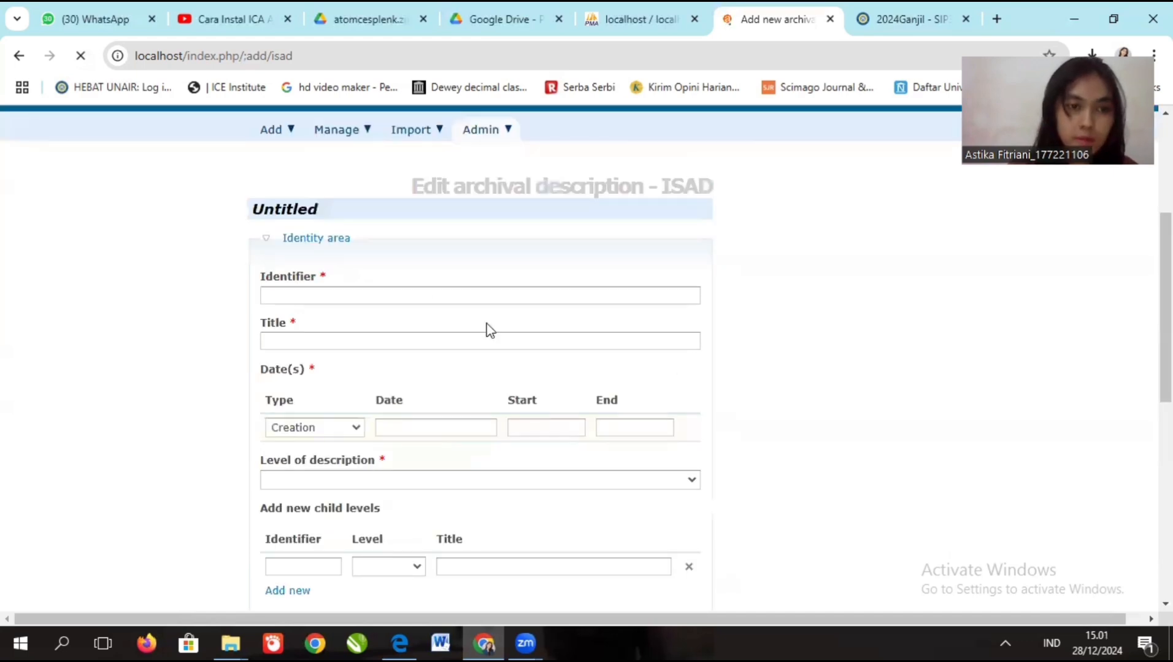
pyautogui.click(419, 288)
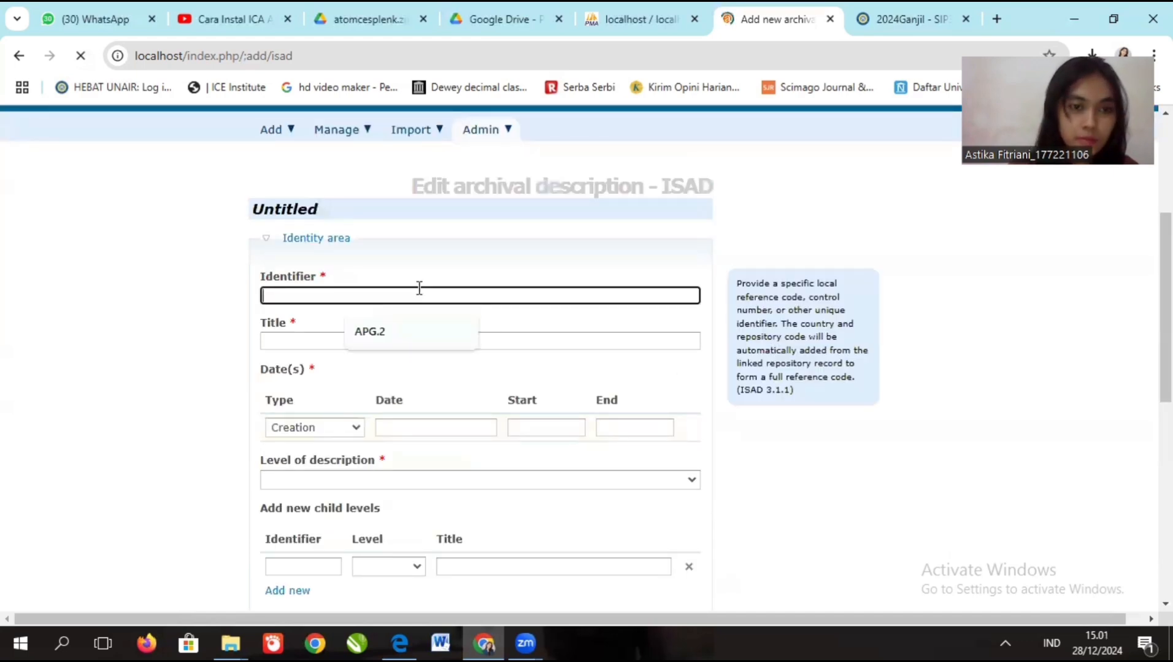
pyautogui.write('AP')
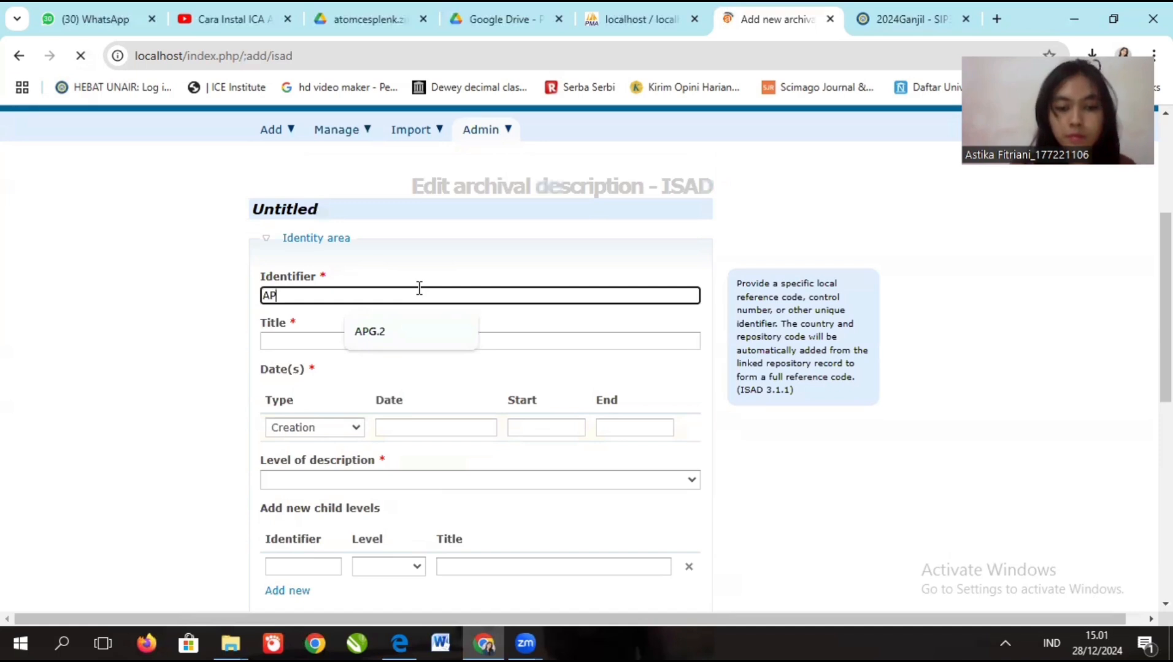
pyautogui.write('G.1')
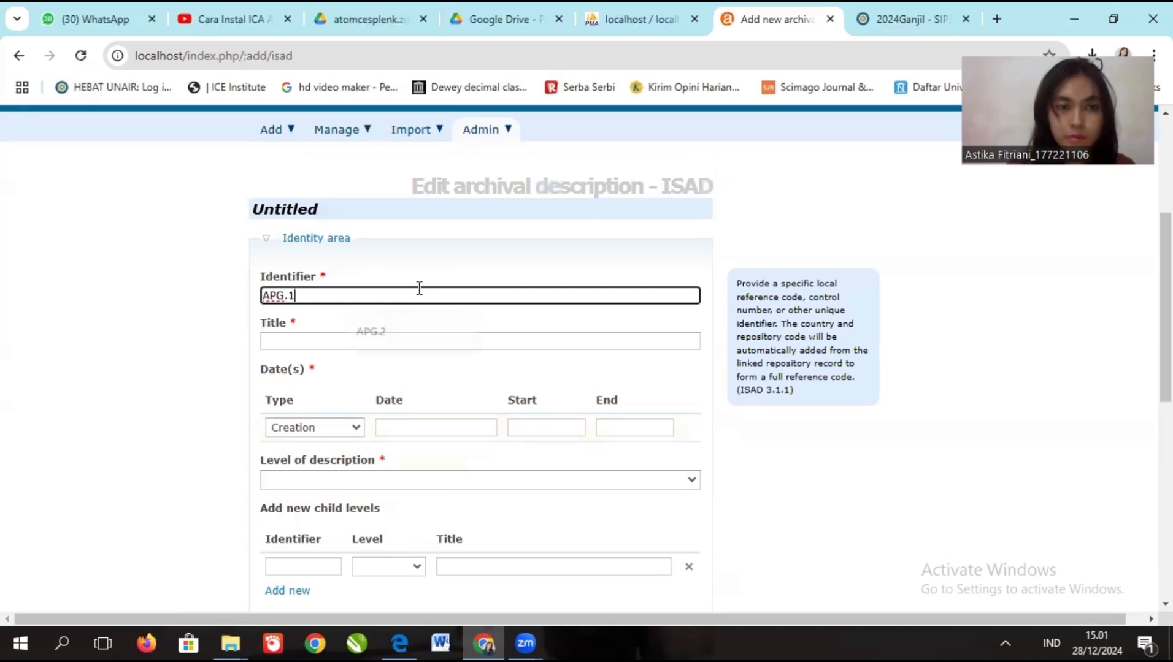
pyautogui.click(388, 344)
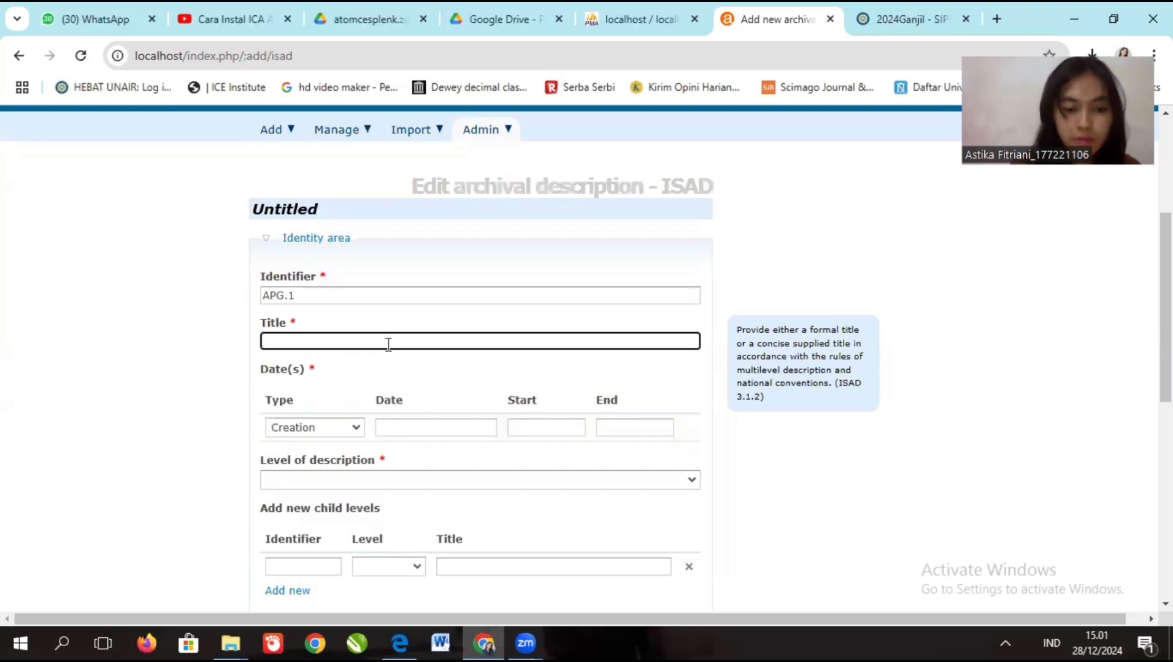
pyautogui.write('DO')
pyautogui.press('BackSpace')
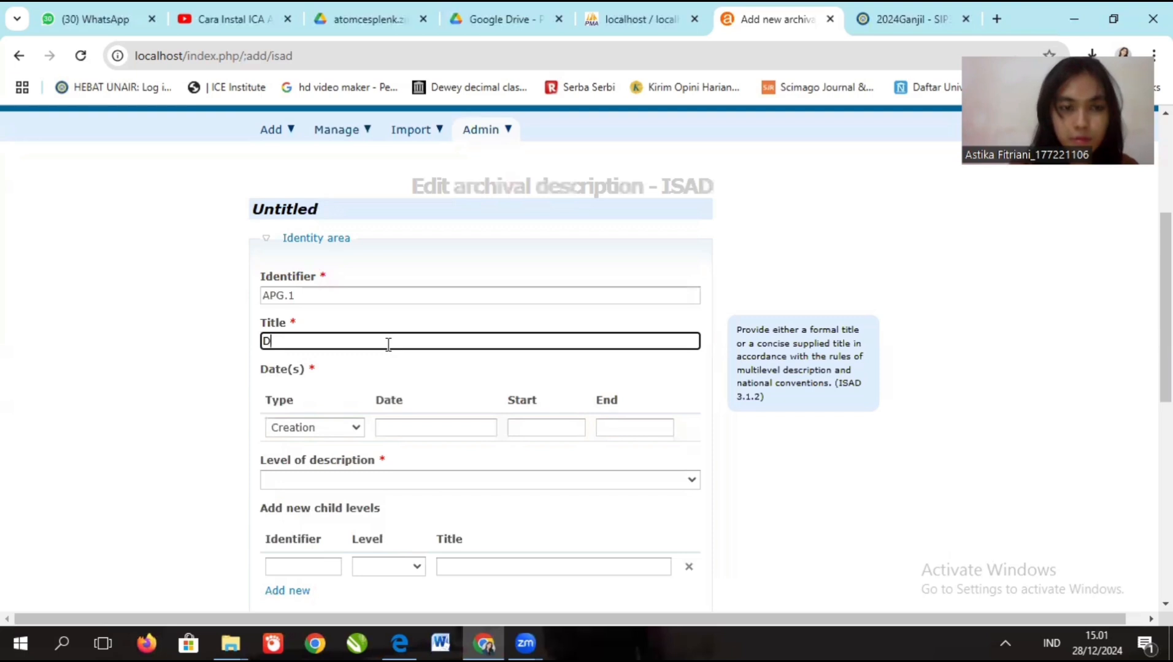
pyautogui.write('e')
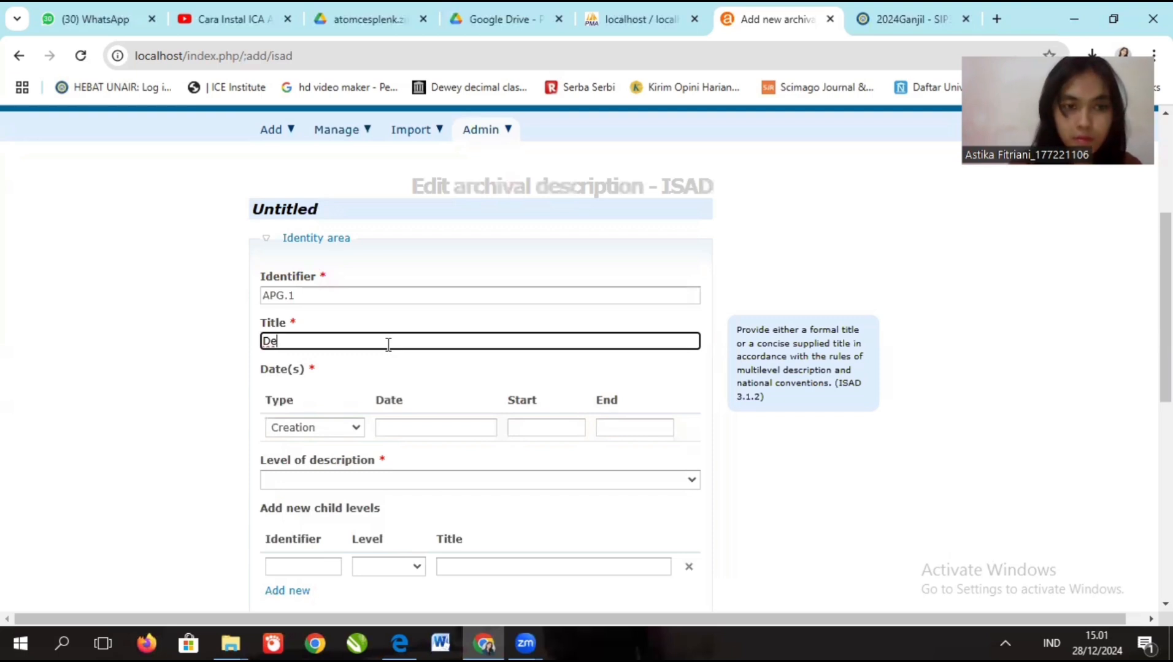
pyautogui.press('BackSpace')
pyautogui.press('BackSpace')
pyautogui.write('Pemba')
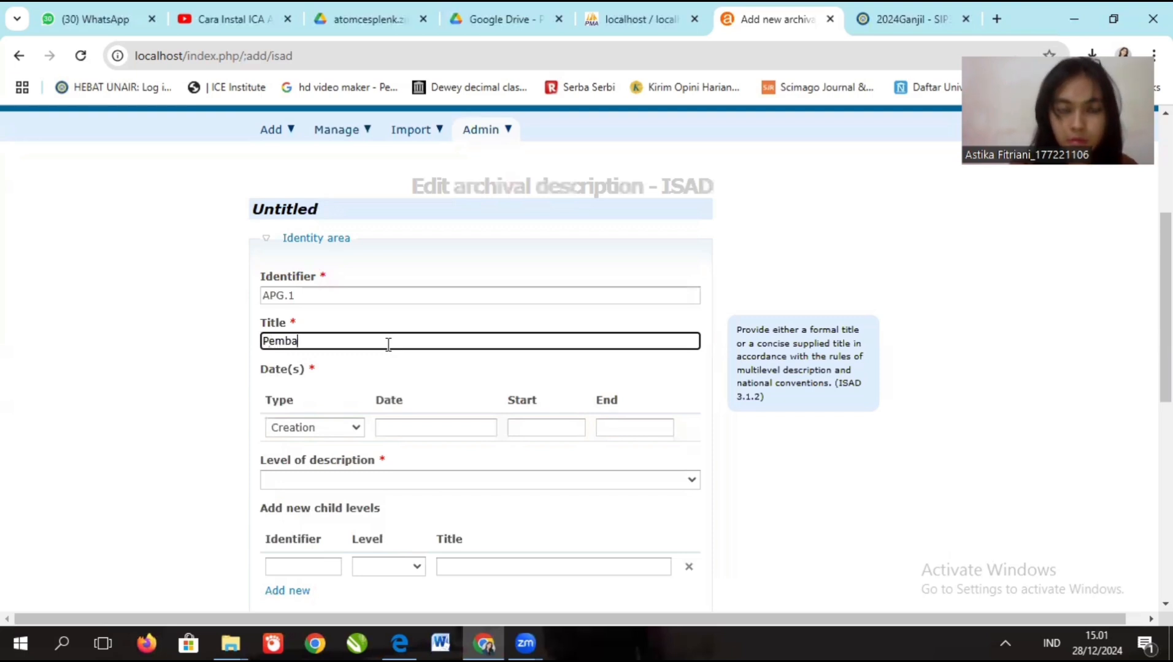
pyautogui.write('ngunan ')
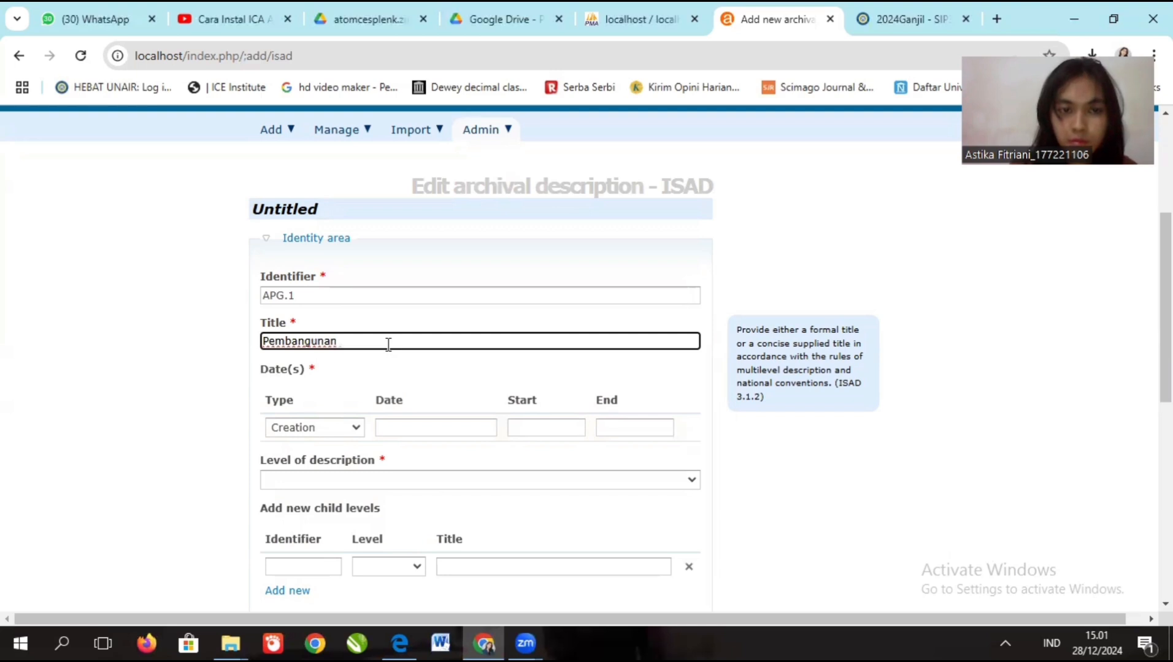
pyautogui.write('ge')
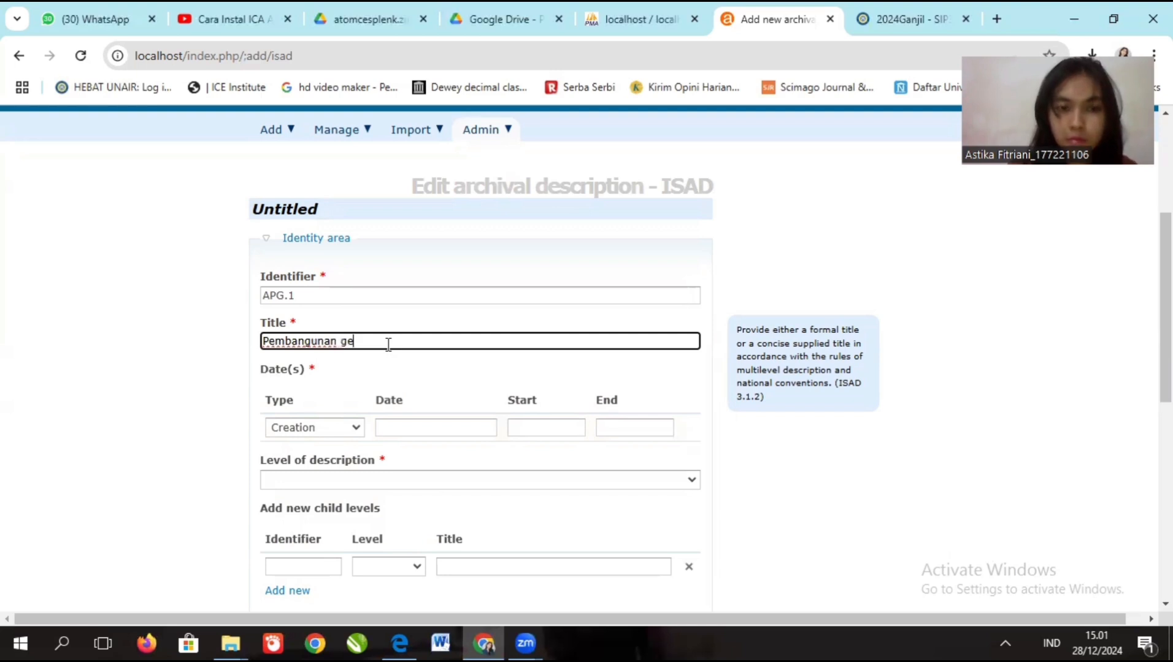
pyautogui.press('BackSpace')
pyautogui.press('BackSpace')
pyautogui.write('Gedun')
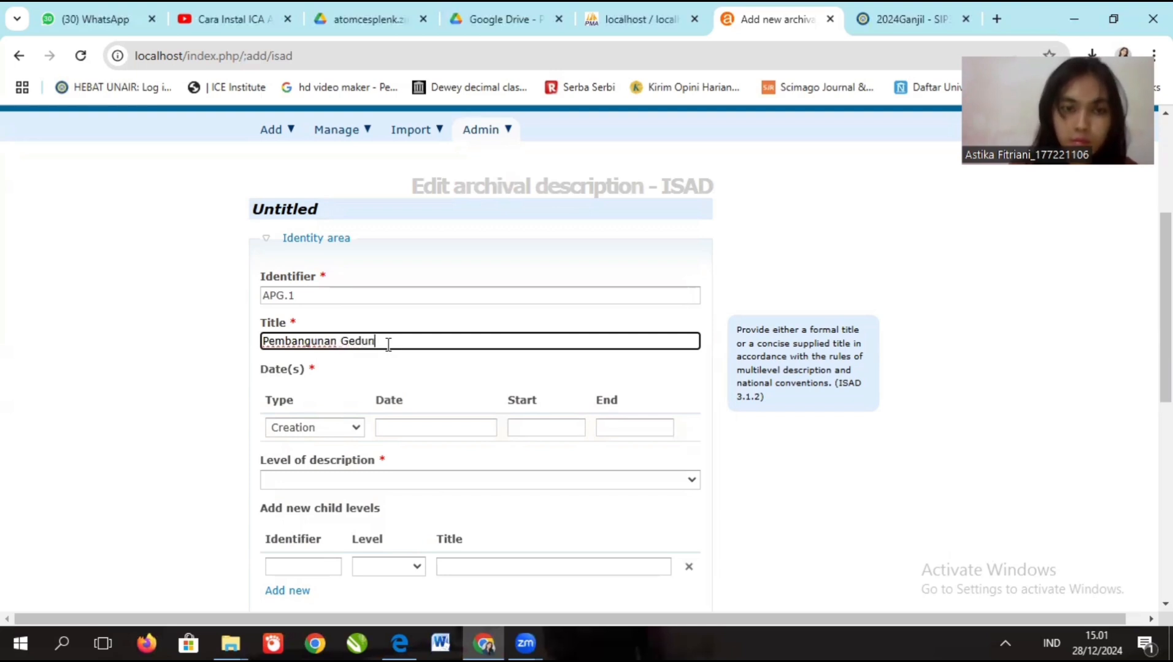
pyautogui.write('g FKM')
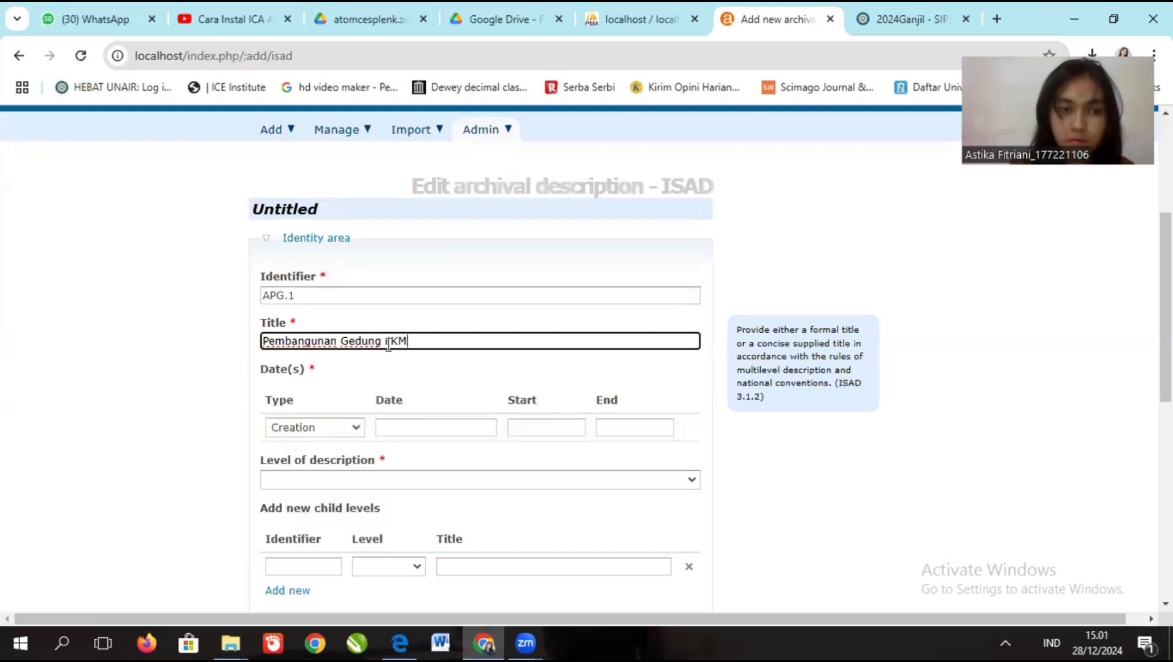
# - Set the creation dates to start 1982 and end 1993
pyautogui.click(534, 429)
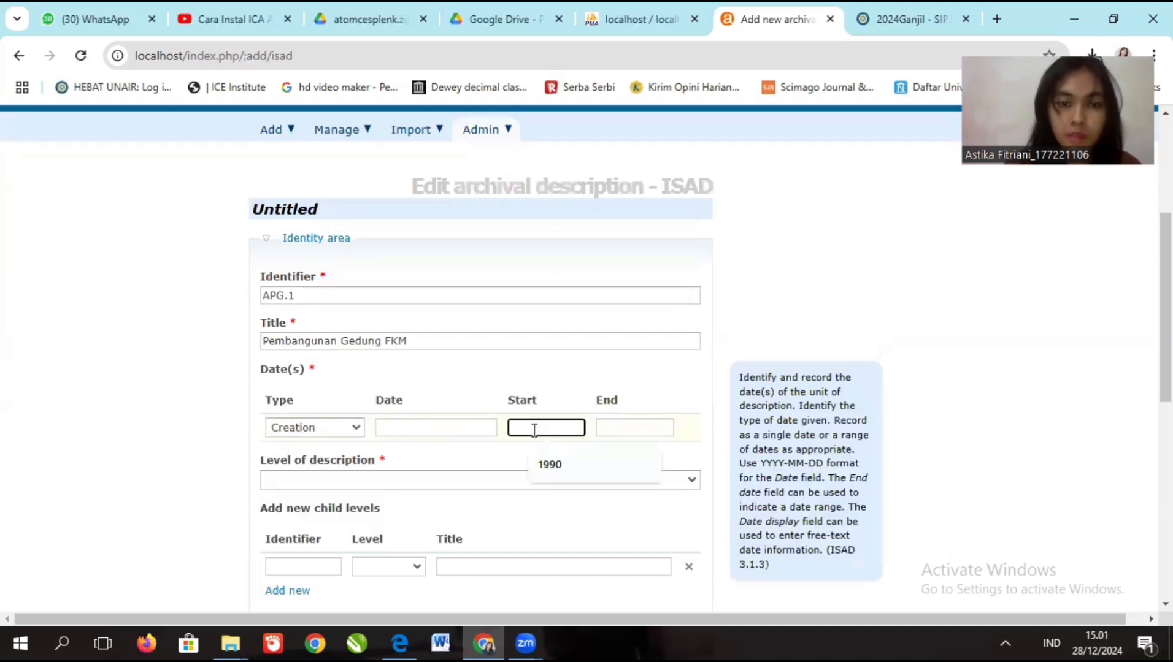
pyautogui.write('108')
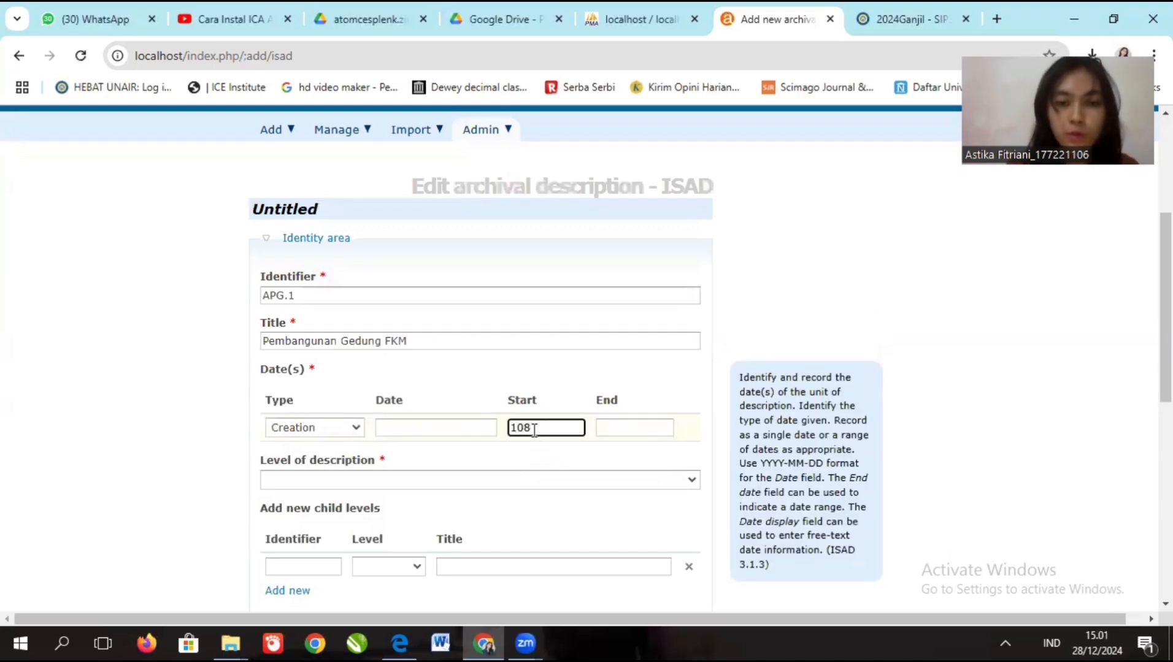
pyautogui.press('BackSpace')
pyautogui.press('BackSpace')
pyautogui.write('9')
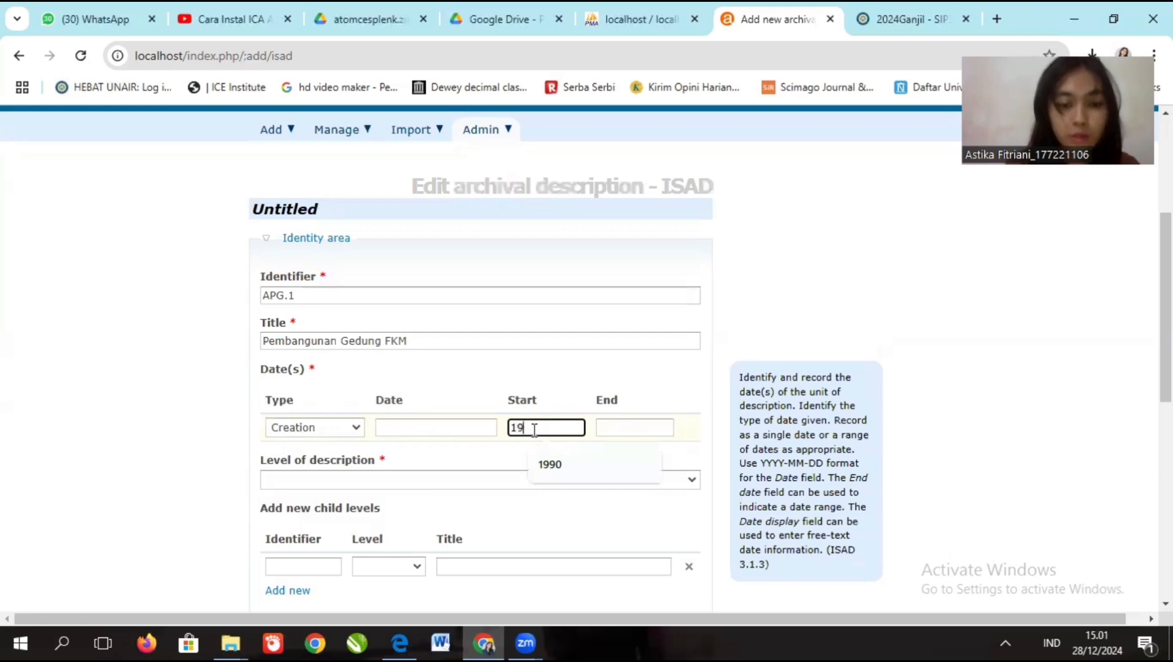
pyautogui.write('82')
pyautogui.click(639, 428)
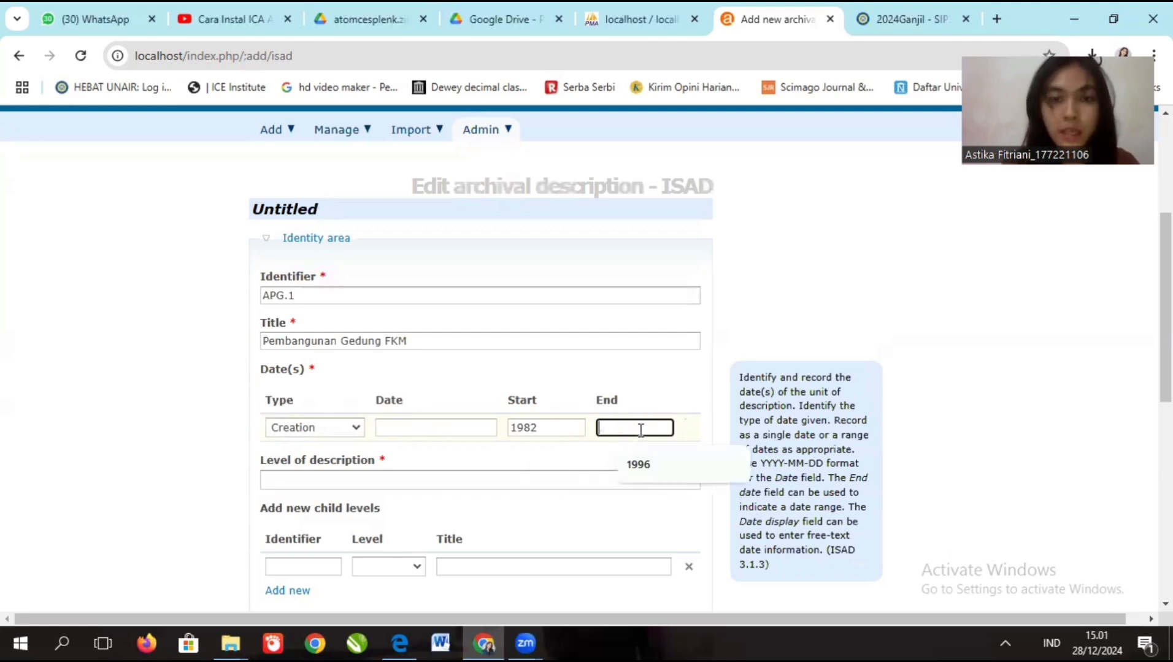
pyautogui.write('1996')
pyautogui.click(641, 464)
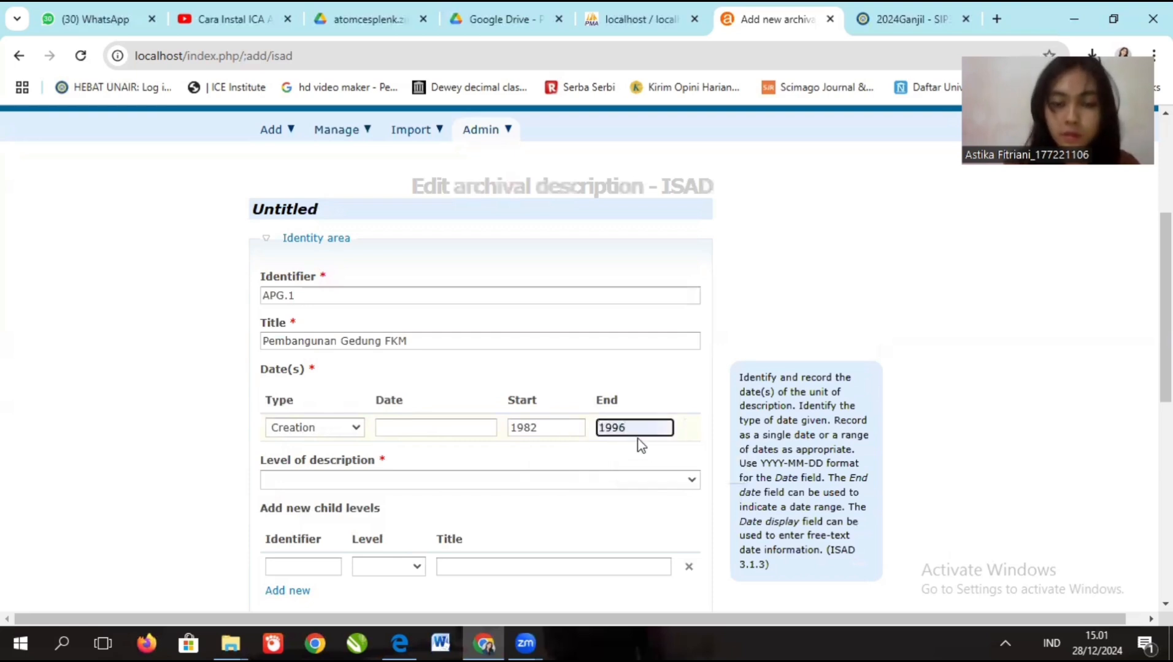
pyautogui.press('BackSpace')
pyautogui.write('3')
pyautogui.scroll(-3, 570, 308)
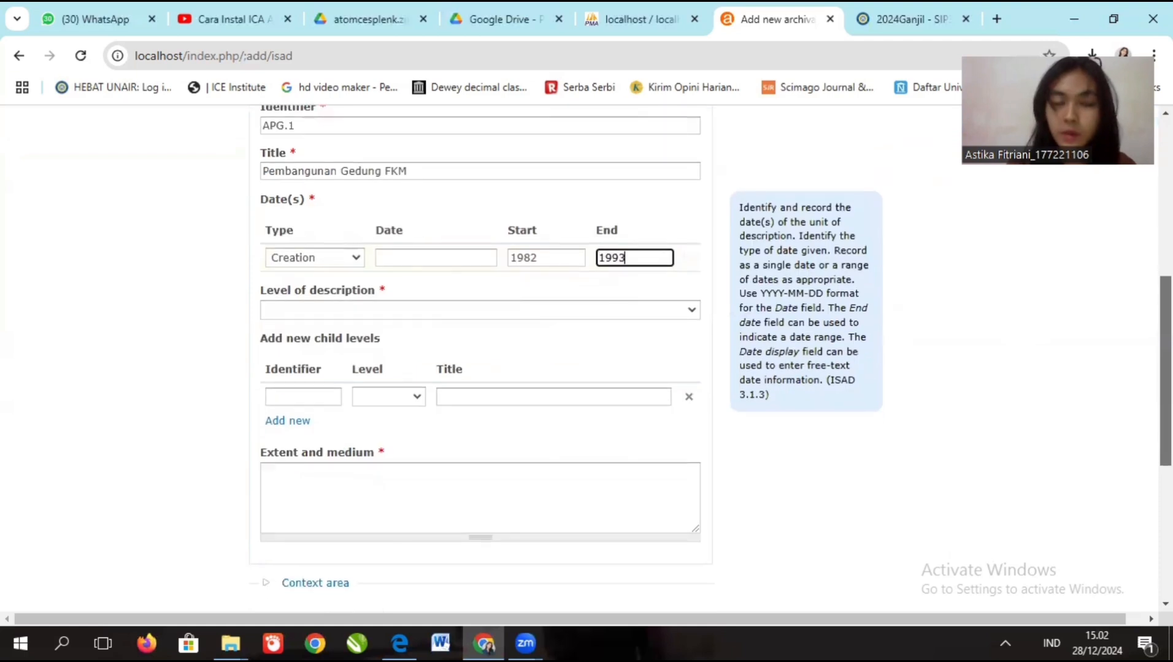
# - Set the level to File and add a child Item titled 'Kartografi Denah FKM LT 3'
pyautogui.click(540, 307)
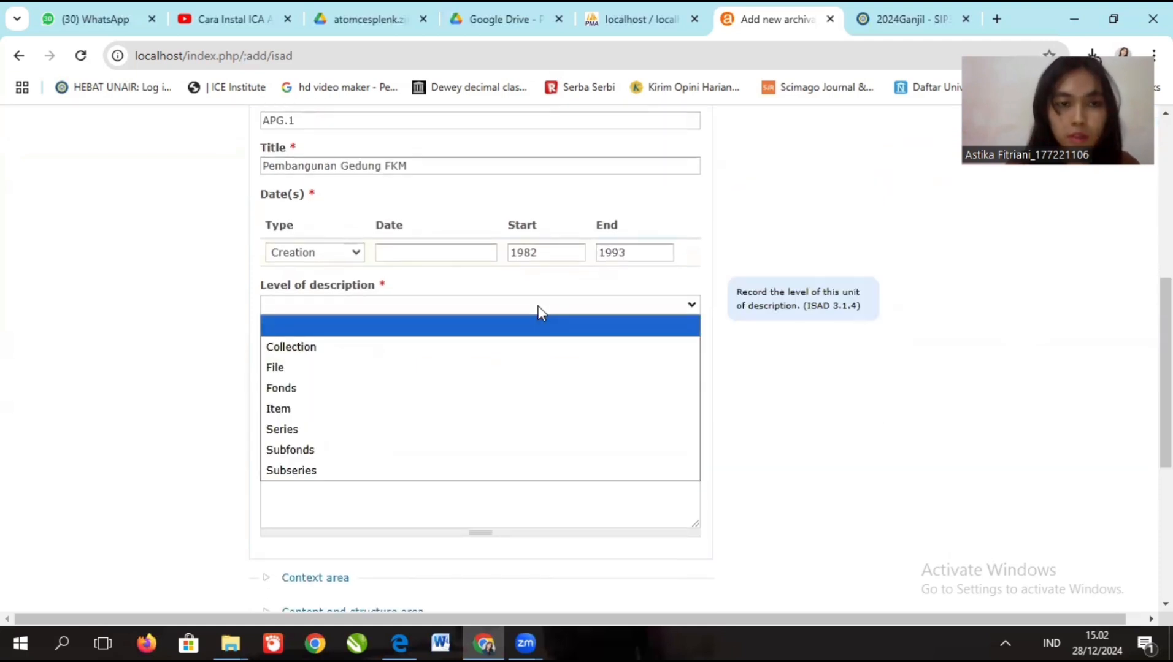
pyautogui.click(320, 369)
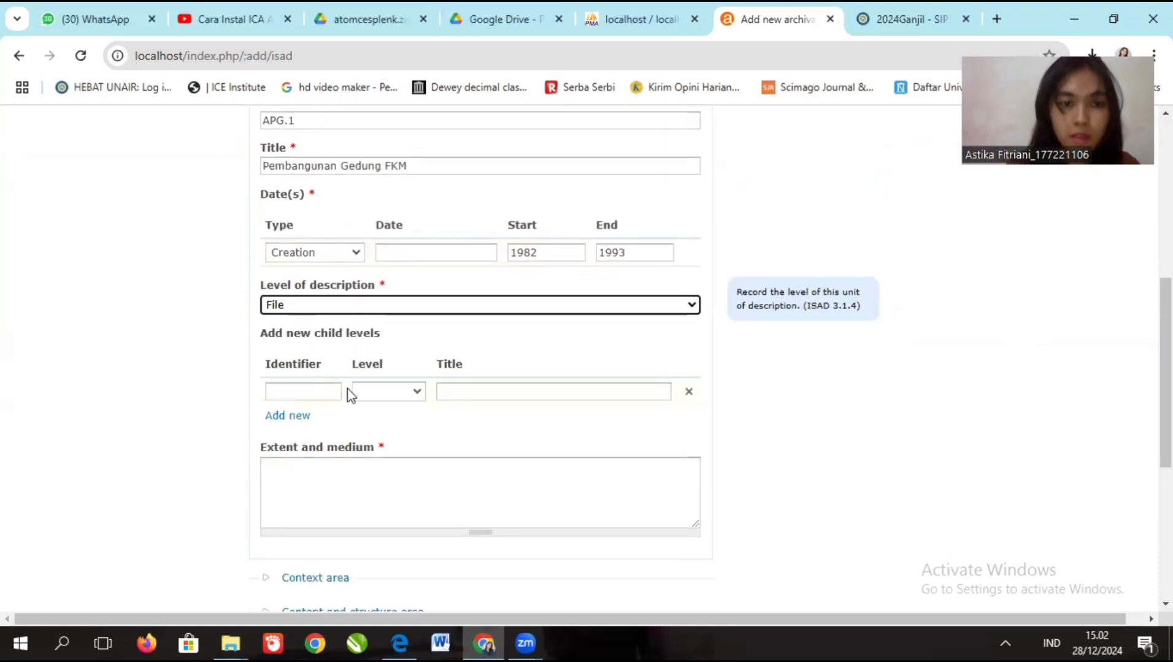
pyautogui.click(366, 396)
pyautogui.click(378, 494)
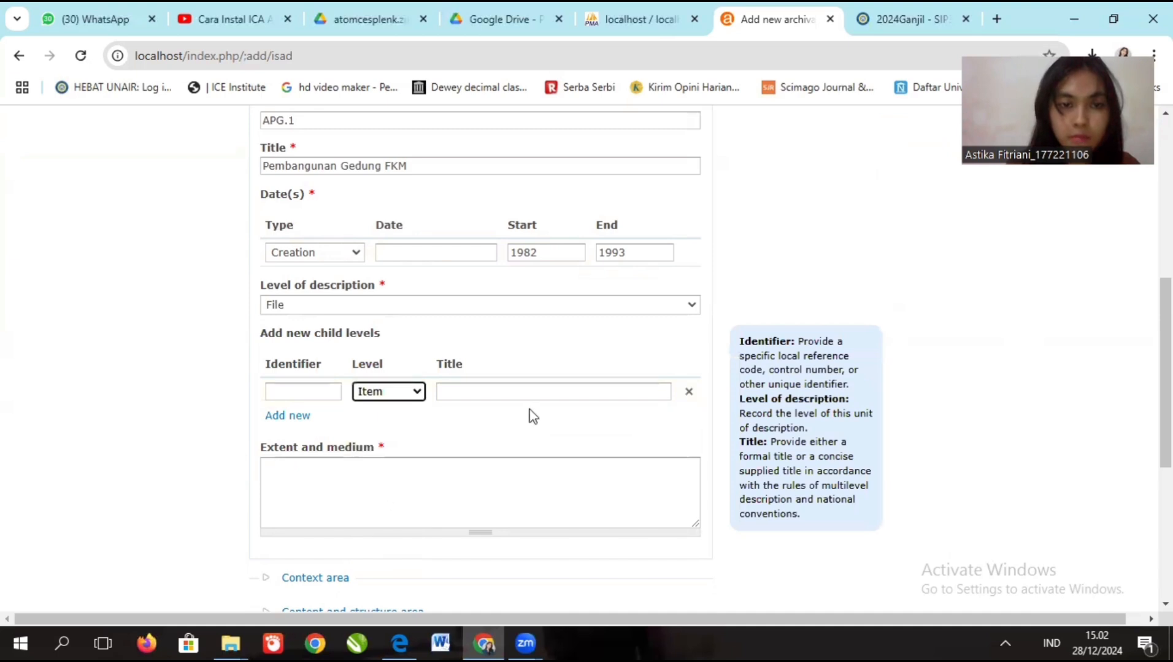
pyautogui.click(520, 396)
pyautogui.click(563, 432)
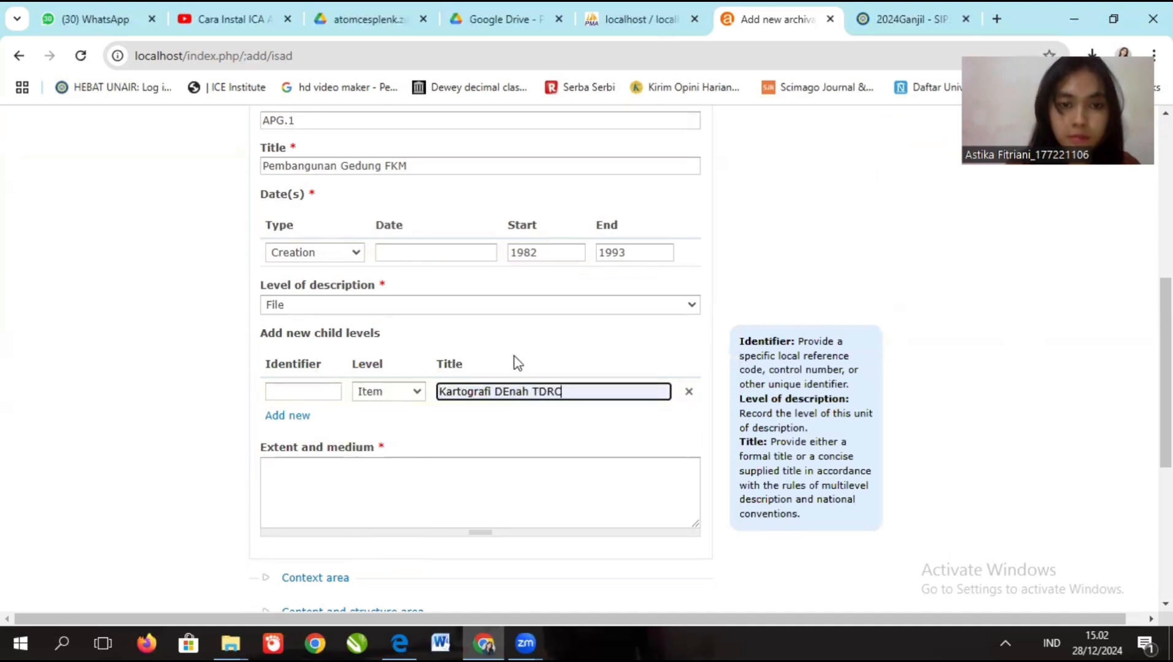
pyautogui.moveTo(505, 394); pyautogui.dragTo(568, 395)
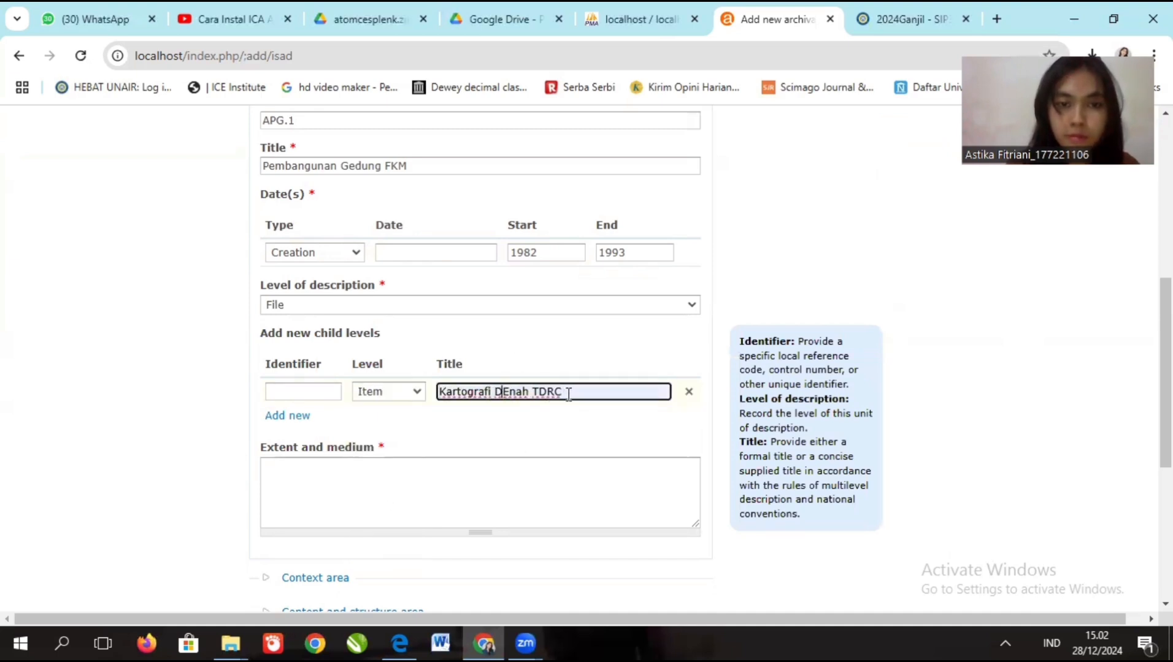
pyautogui.write('enah ')
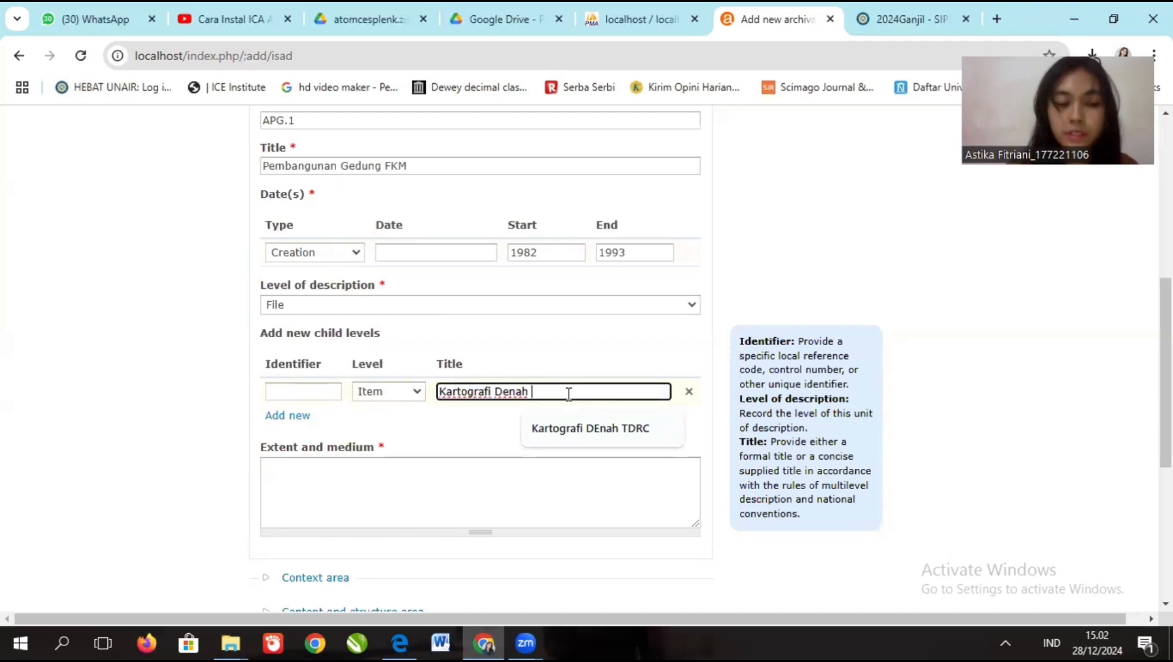
pyautogui.write('FK')
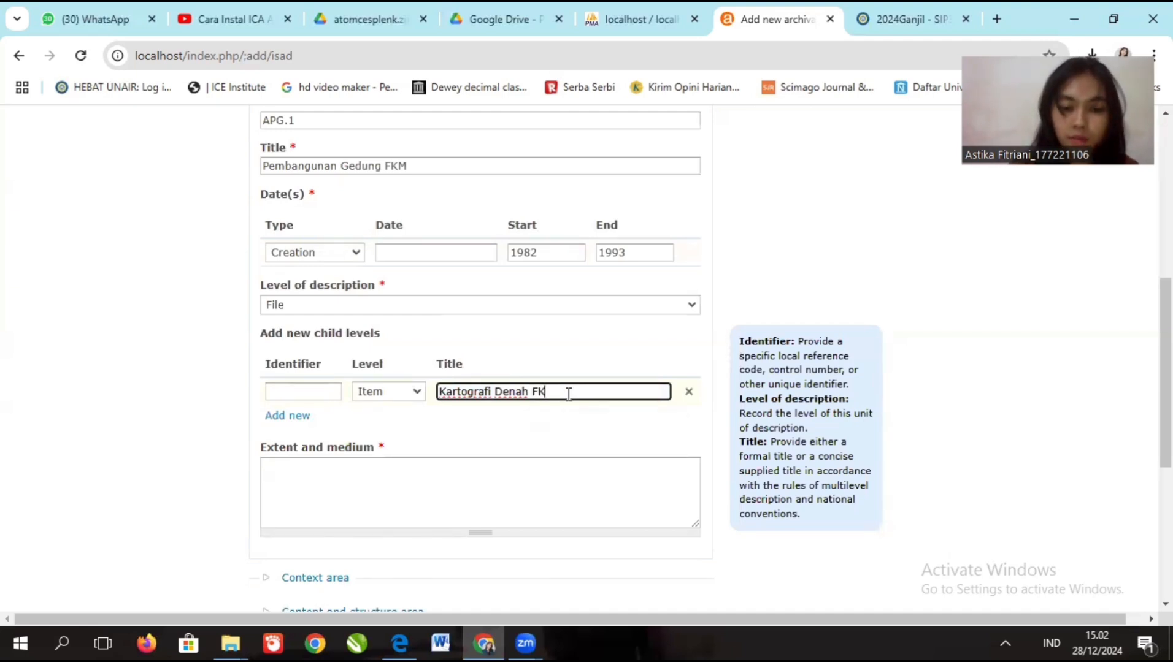
pyautogui.write('M LT')
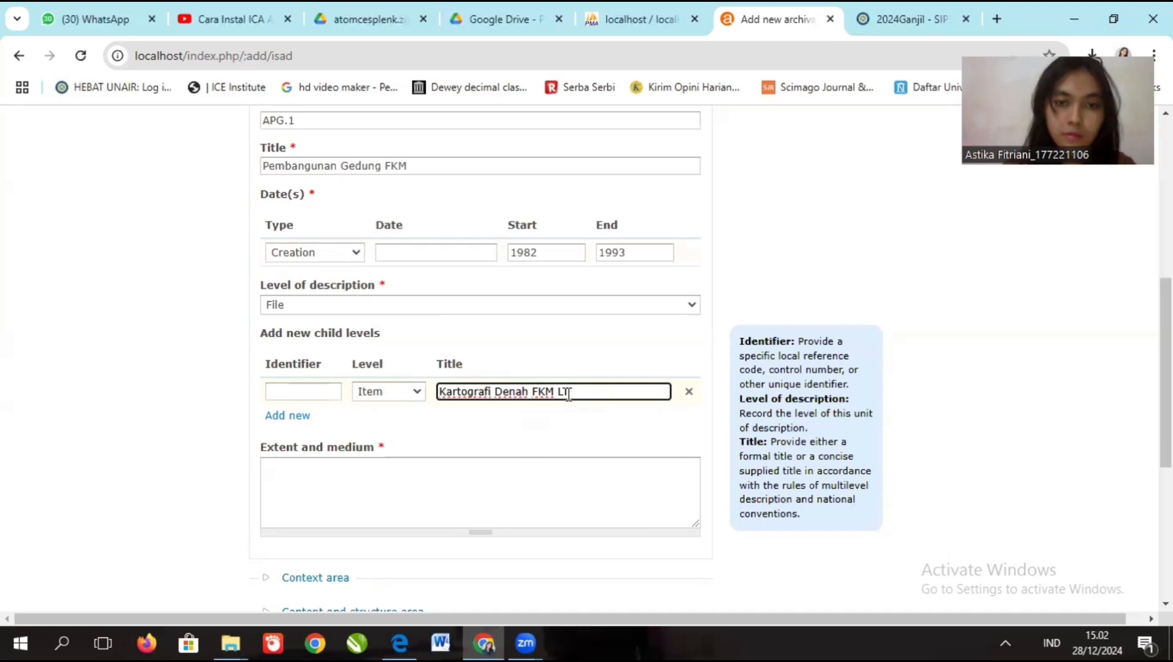
pyautogui.write('3')
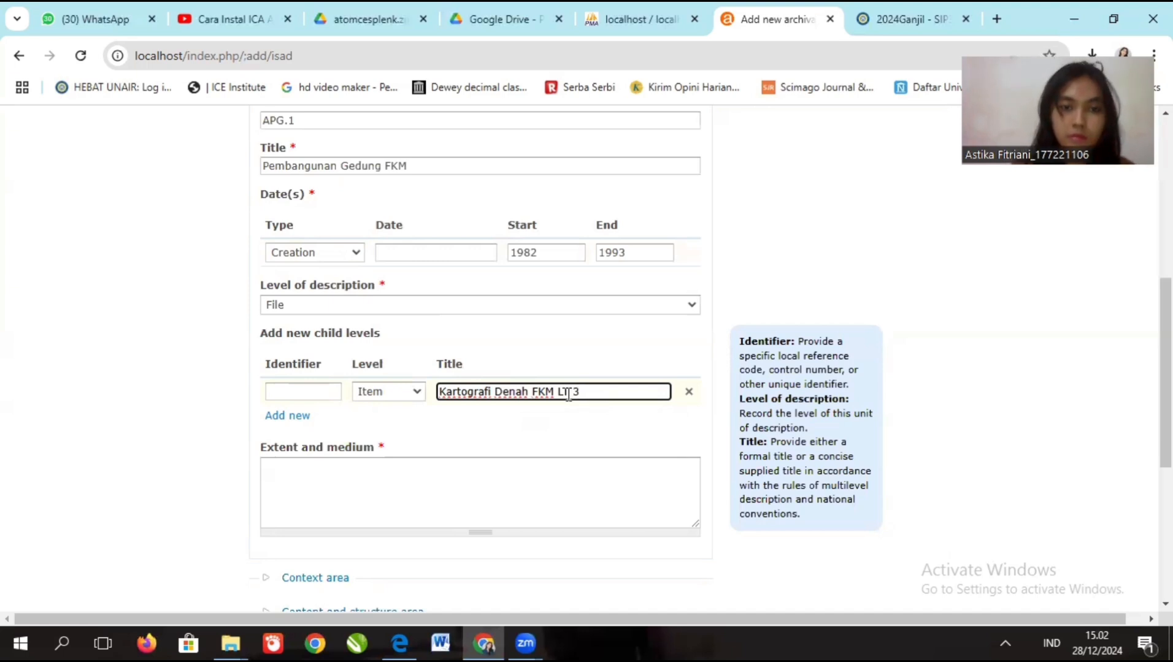
pyautogui.scroll(-3, 693, 408)
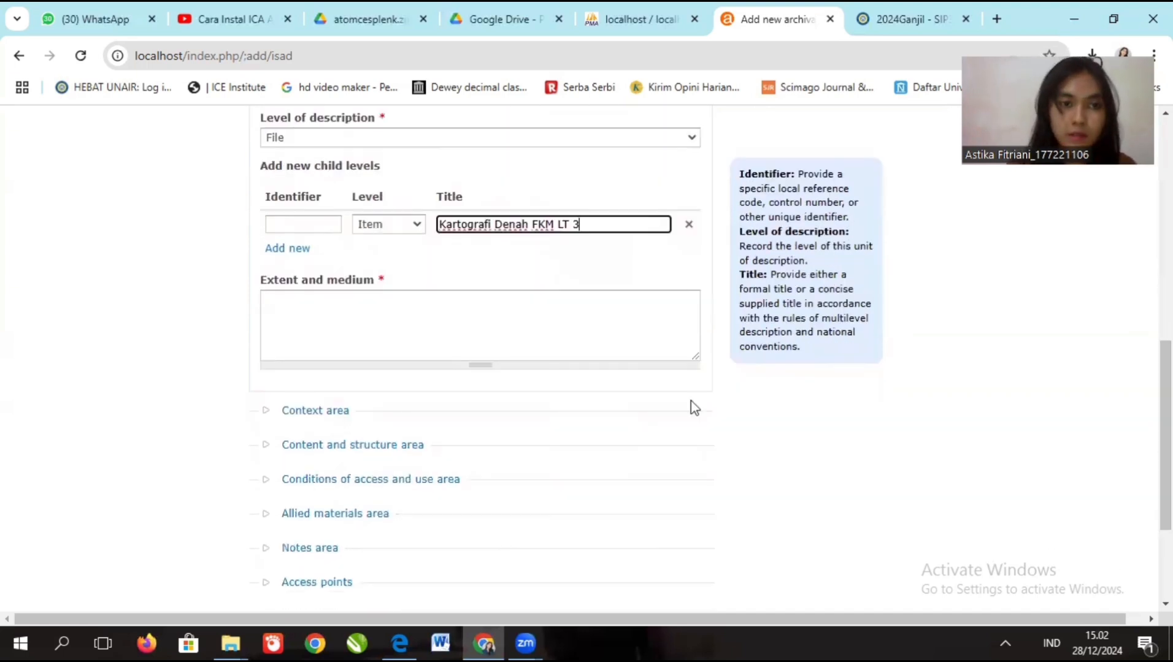
# - Give the child item the identifier APG.1.1
pyautogui.click(543, 339)
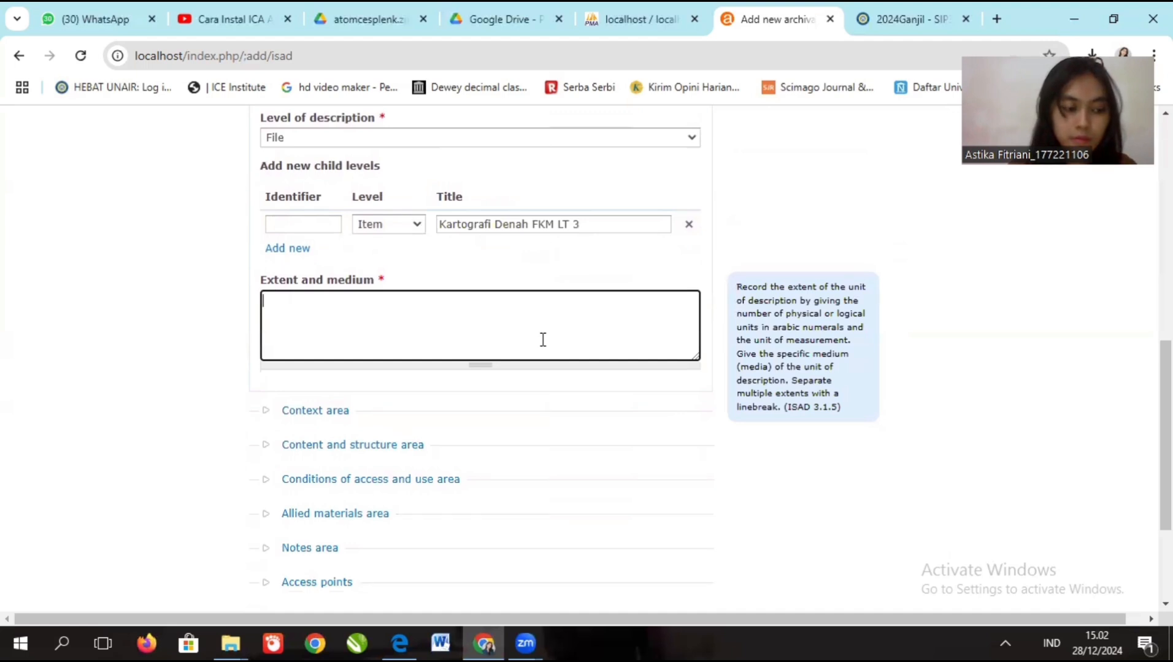
pyautogui.click(313, 224)
pyautogui.click(328, 260)
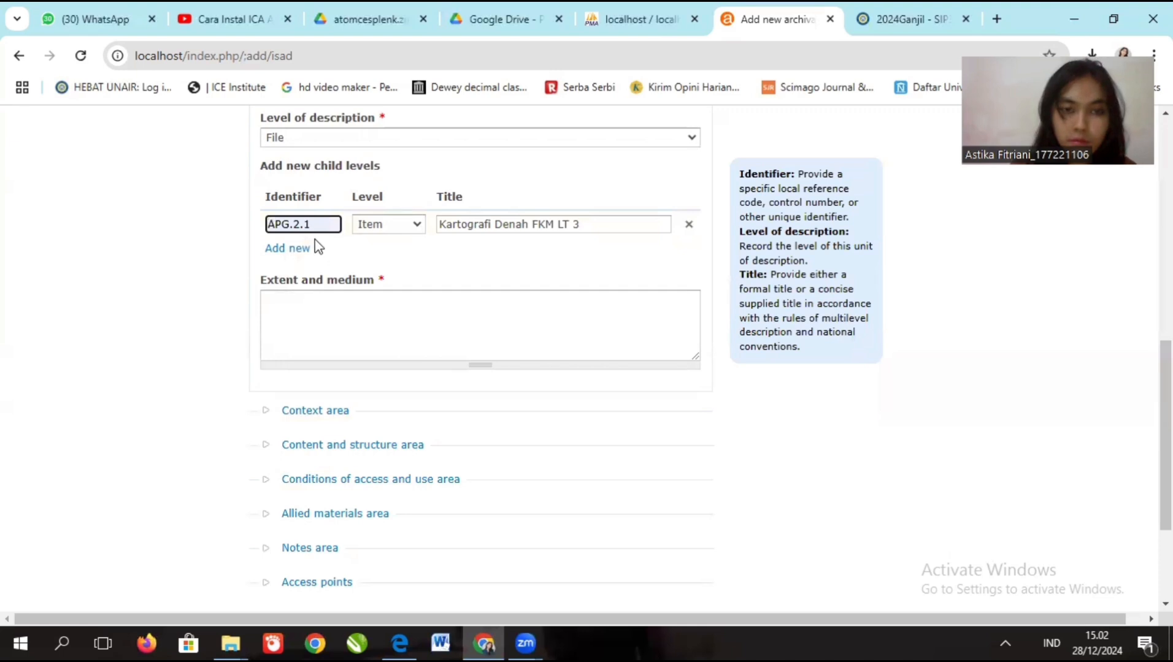
pyautogui.press('BackSpace')
pyautogui.press('BackSpace')
pyautogui.press('BackSpace')
pyautogui.write('1')
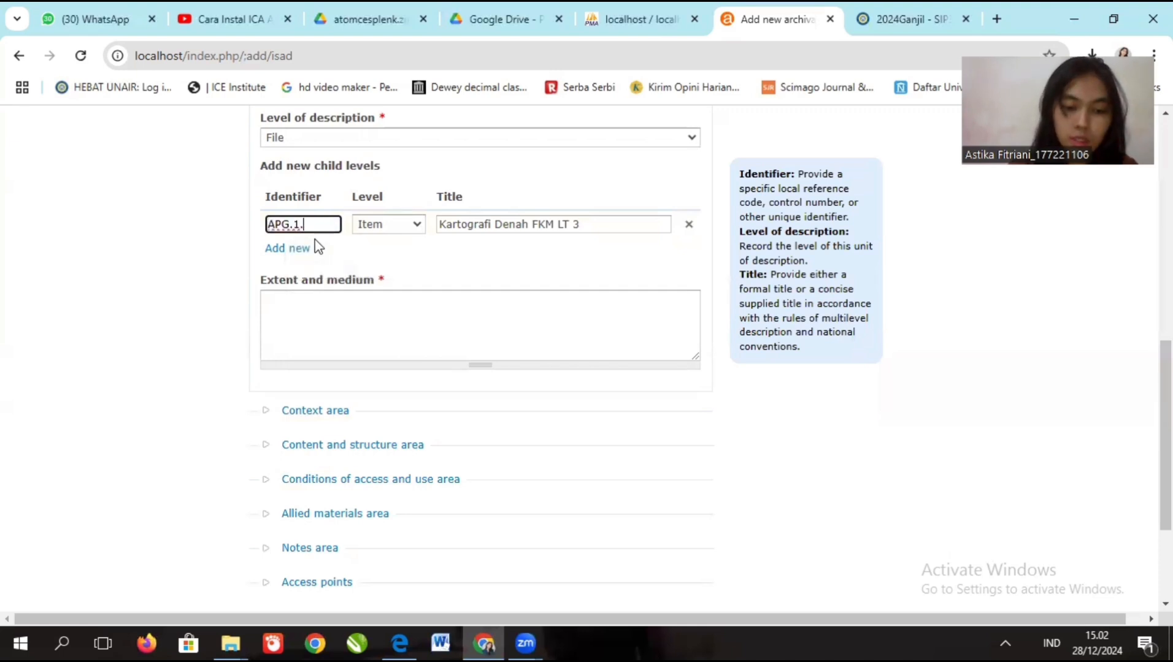
pyautogui.scroll(-1, 314, 239)
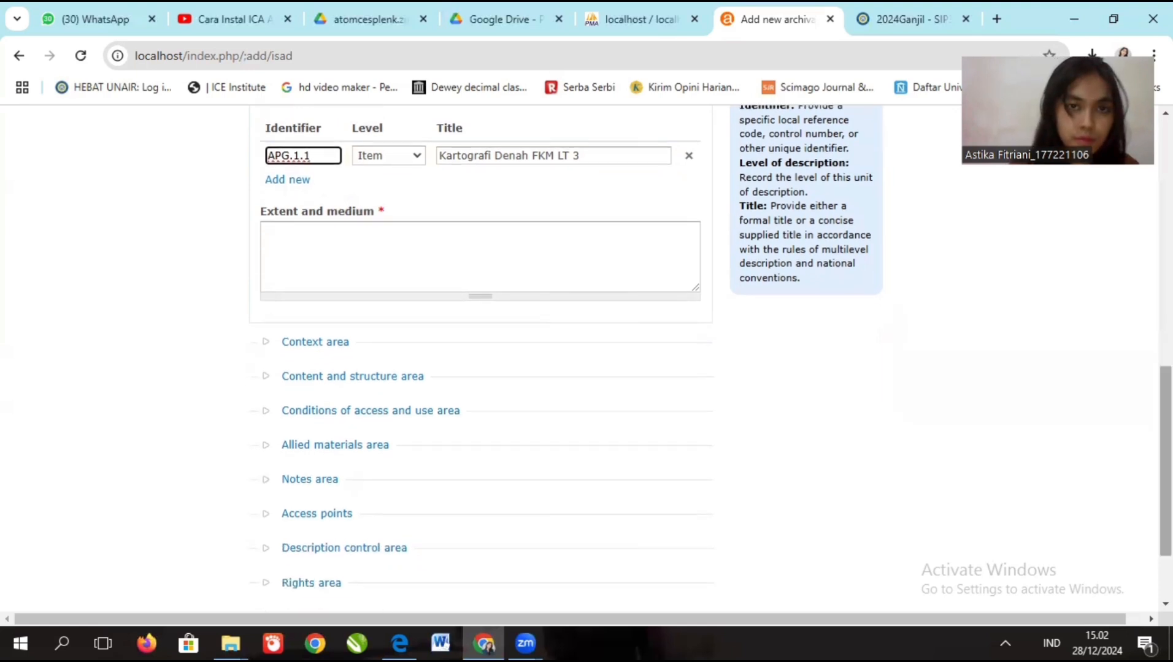
pyautogui.scroll(6, 480, 343)
pyautogui.scroll(-3, 480, 343)
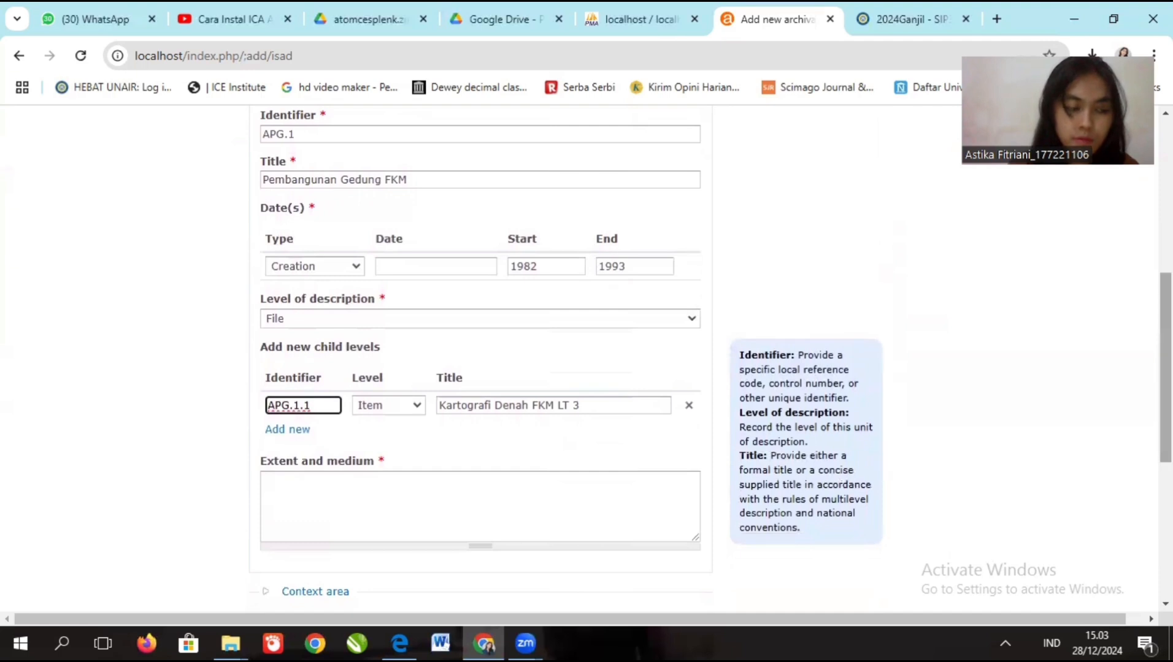
pyautogui.scroll(-2, 480, 343)
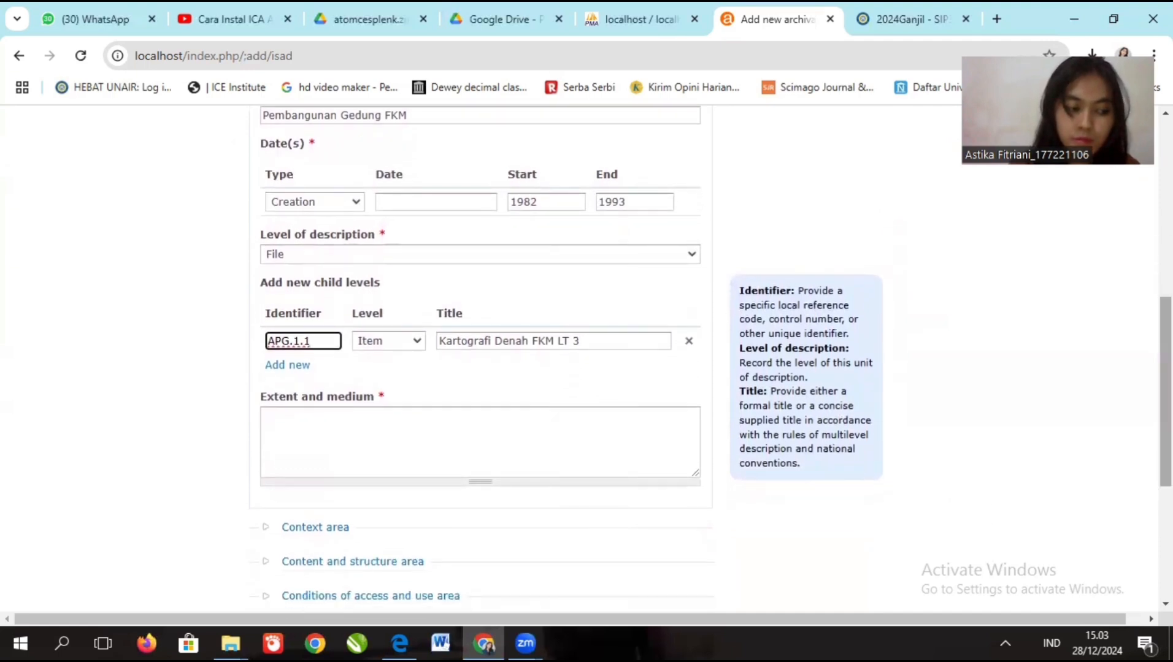
# - Fill the extent and medium field with '1 lembar: arsip kartografi'
pyautogui.click(433, 451)
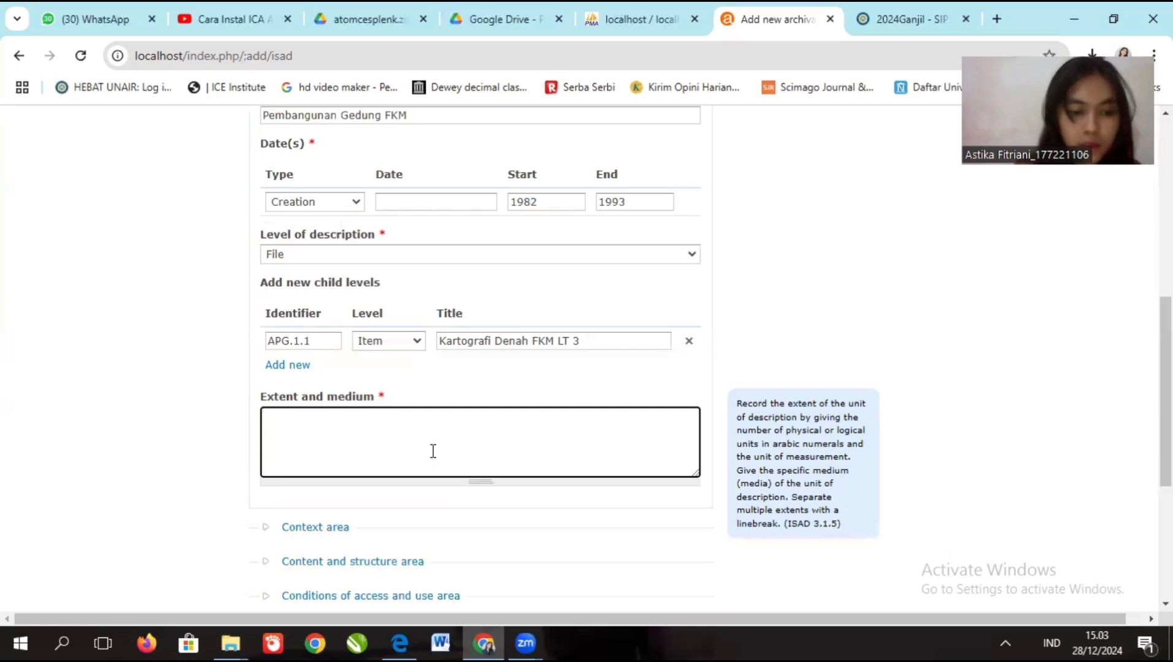
pyautogui.write('4')
pyautogui.press('BackSpace')
pyautogui.write('arsip')
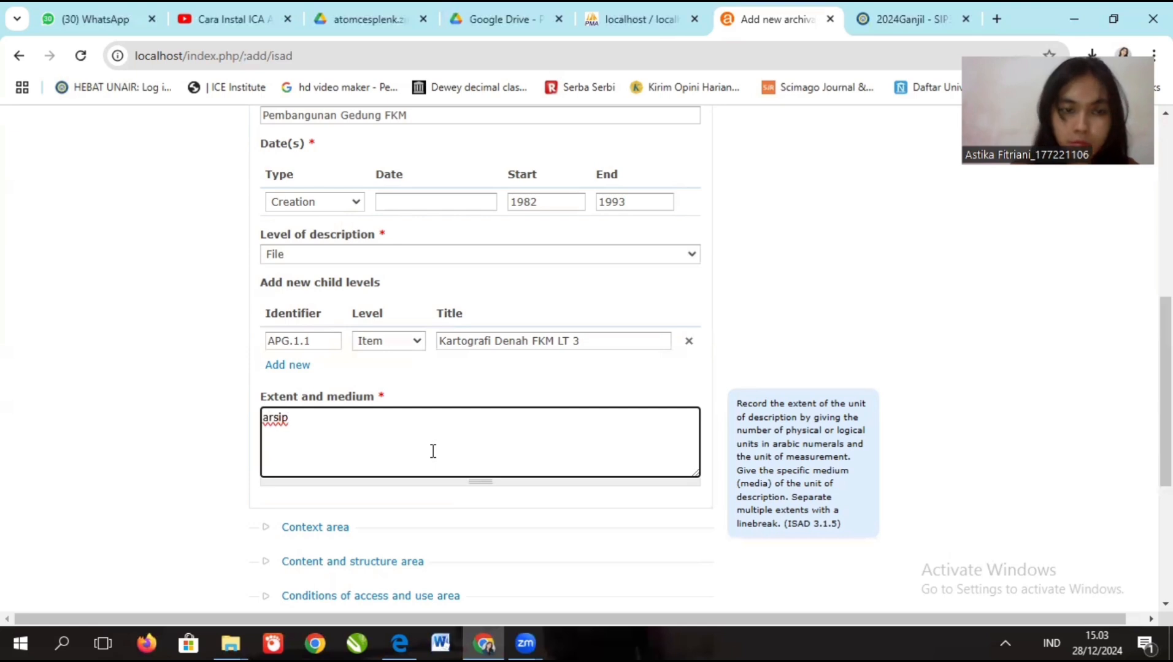
pyautogui.write(' karto')
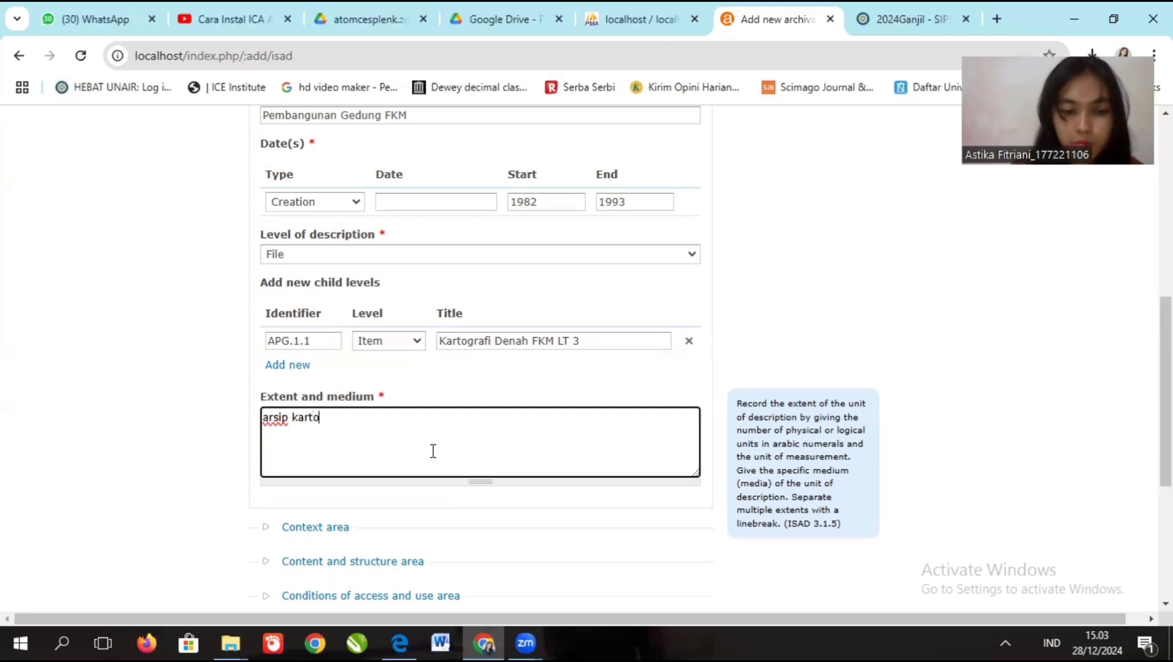
pyautogui.write('grafi')
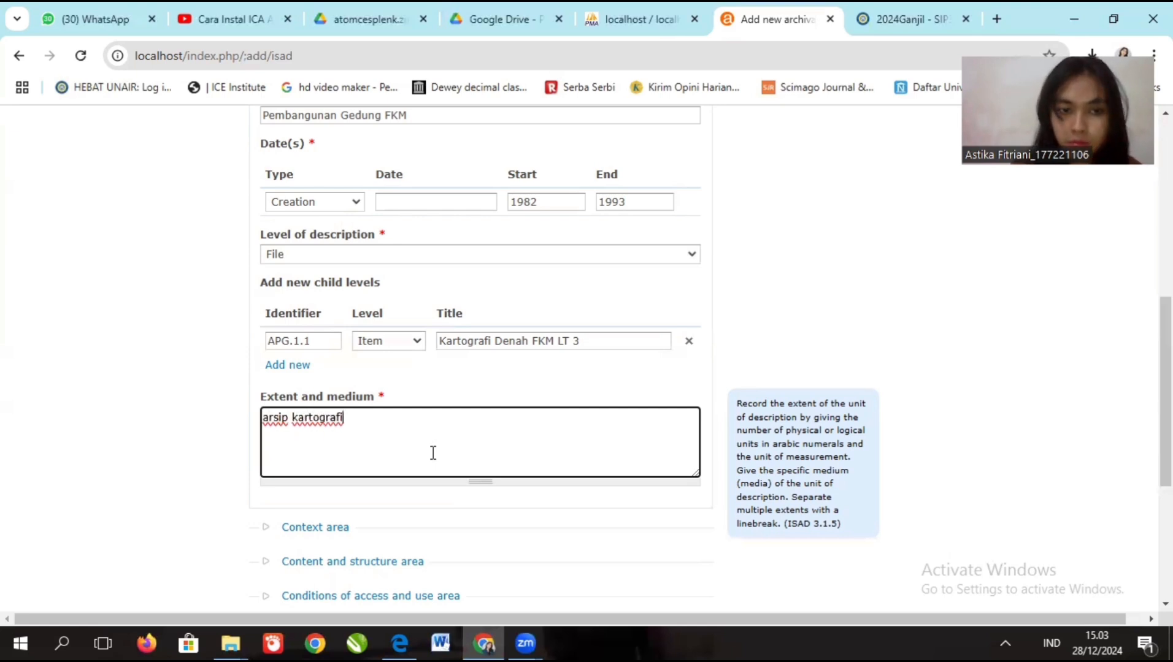
pyautogui.write(': 1 lembar')
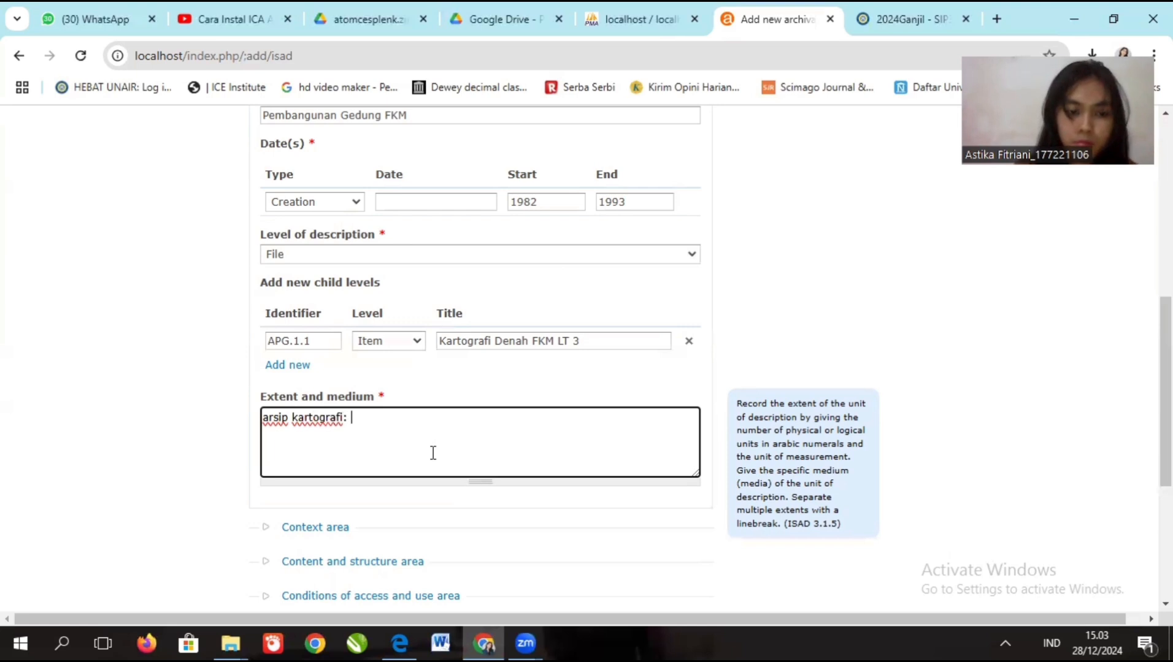
pyautogui.press('BackSpace')
pyautogui.press('BackSpace')
pyautogui.press('BackSpace')
pyautogui.press('BackSpace')
pyautogui.press('BackSpace')
pyautogui.press('BackSpace')
pyautogui.press('BackSpace')
pyautogui.press('BackSpace')
pyautogui.press('BackSpace')
pyautogui.press('BackSpace')
pyautogui.press('BackSpace')
pyautogui.press('BackSpace')
pyautogui.press('BackSpace')
pyautogui.press('BackSpace')
pyautogui.press('BackSpace')
pyautogui.press('BackSpace')
pyautogui.press('BackSpace')
pyautogui.press('BackSpace')
pyautogui.press('BackSpace')
pyautogui.press('BackSpace')
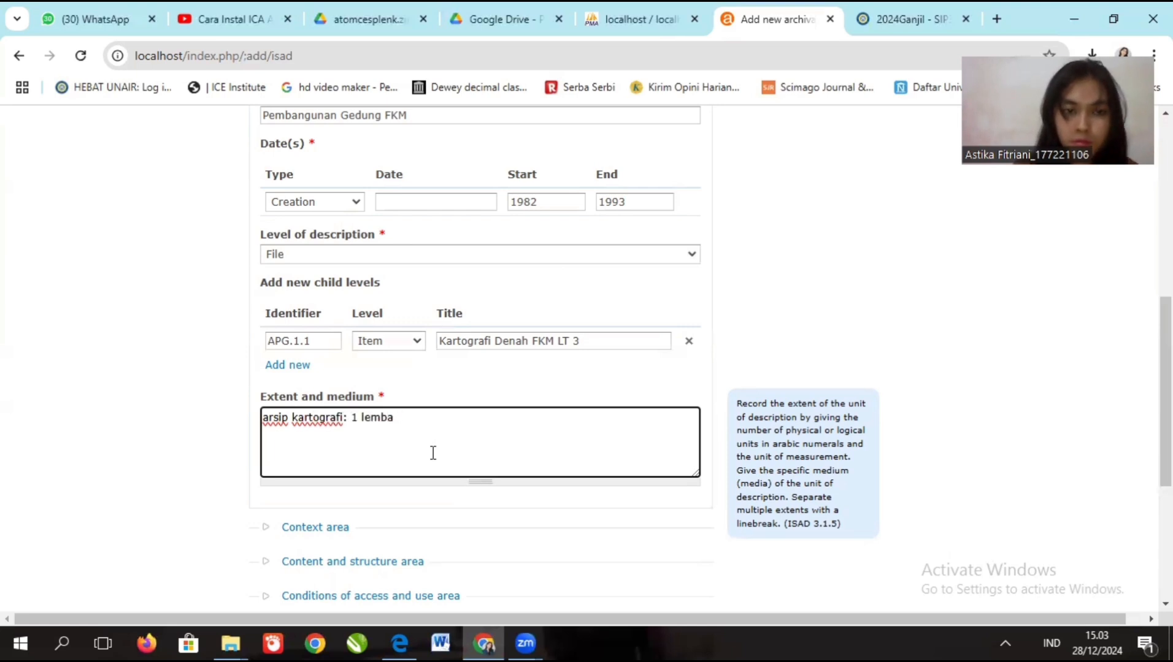
pyautogui.write('1 le')
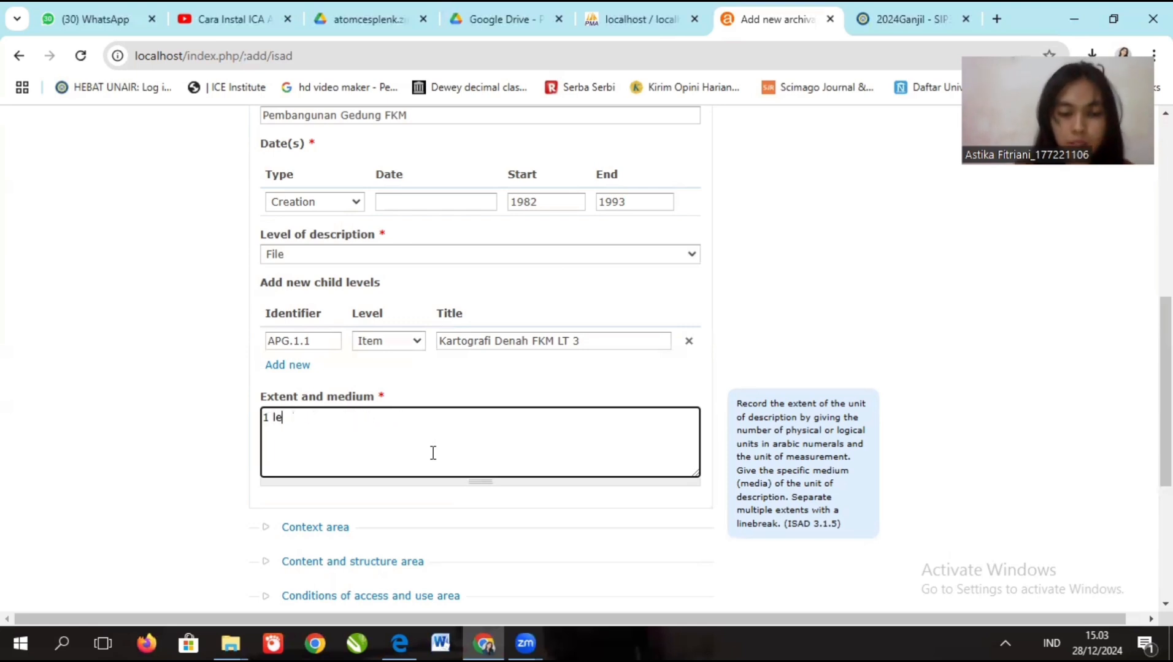
pyautogui.write('mbar:')
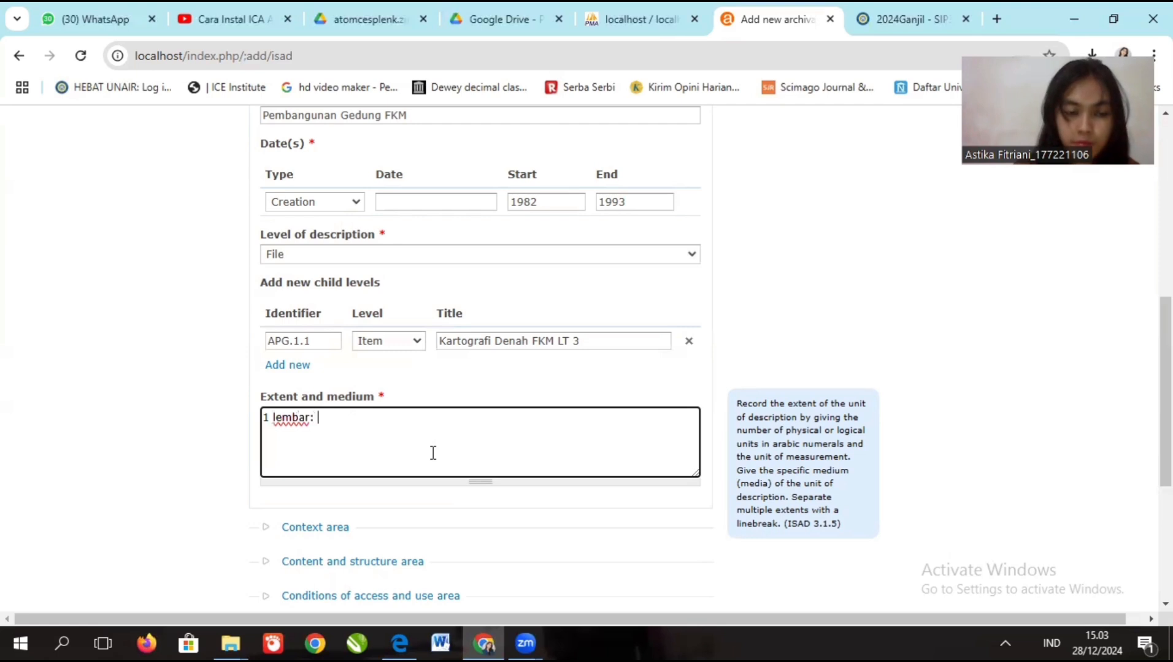
pyautogui.write(' arsip k')
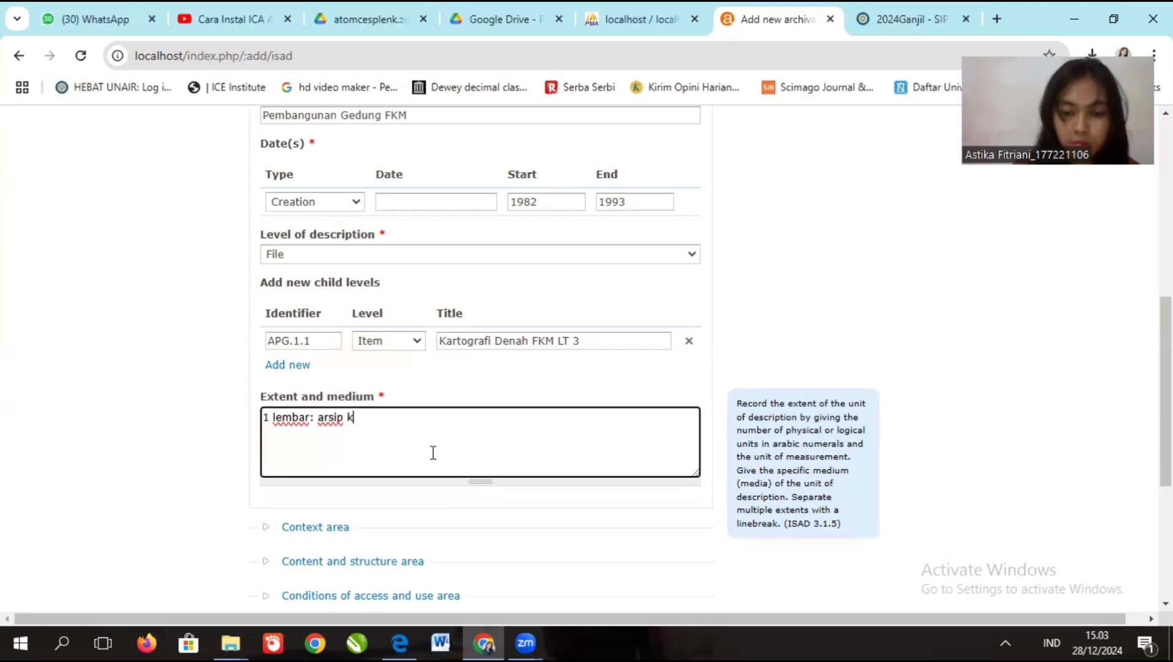
pyautogui.write('artografi')
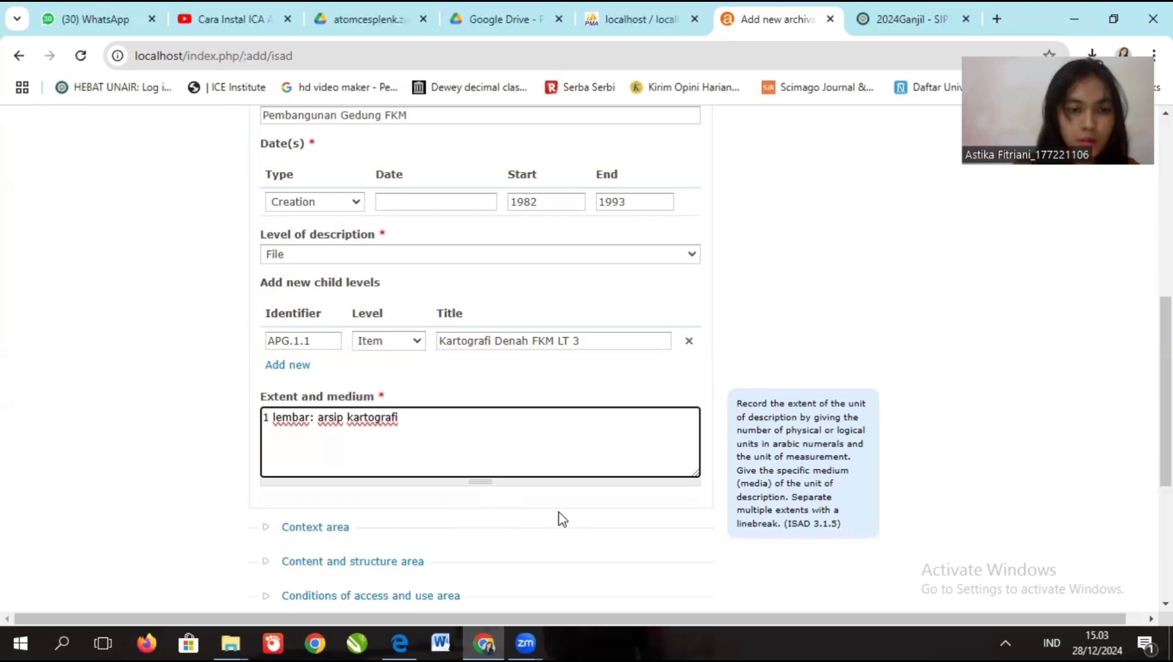
pyautogui.scroll(-3, 1166, 392)
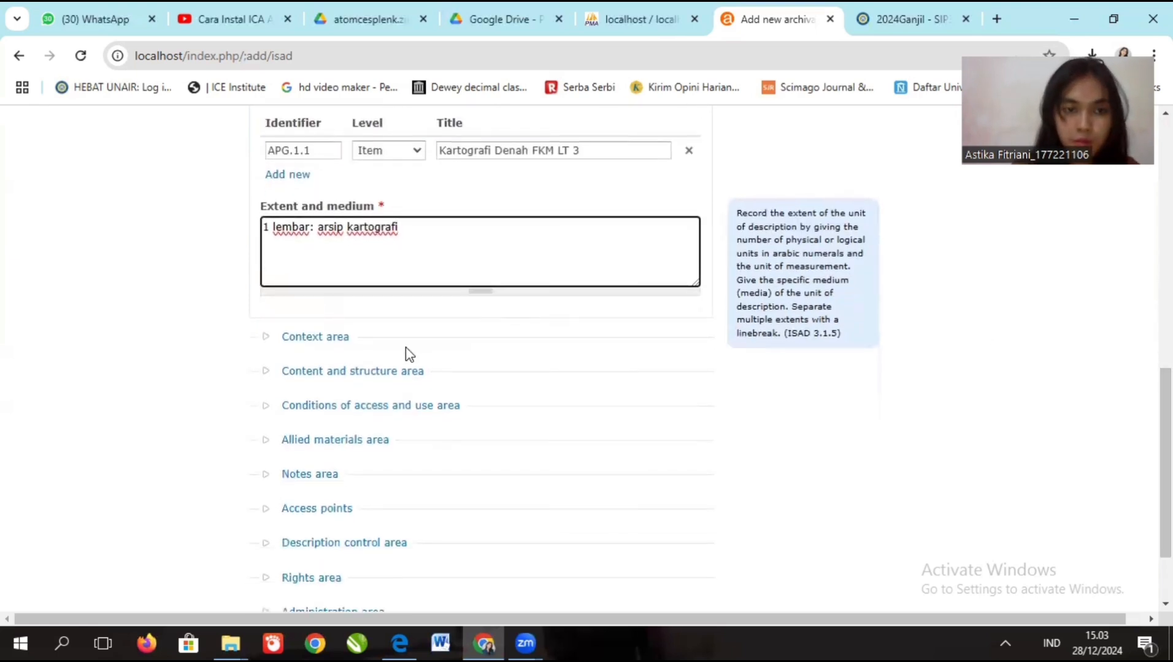
# - Paste the scope and content text describing the FKM building plan, 1982–1993, Lantai 3, cartographic
pyautogui.click(334, 341)
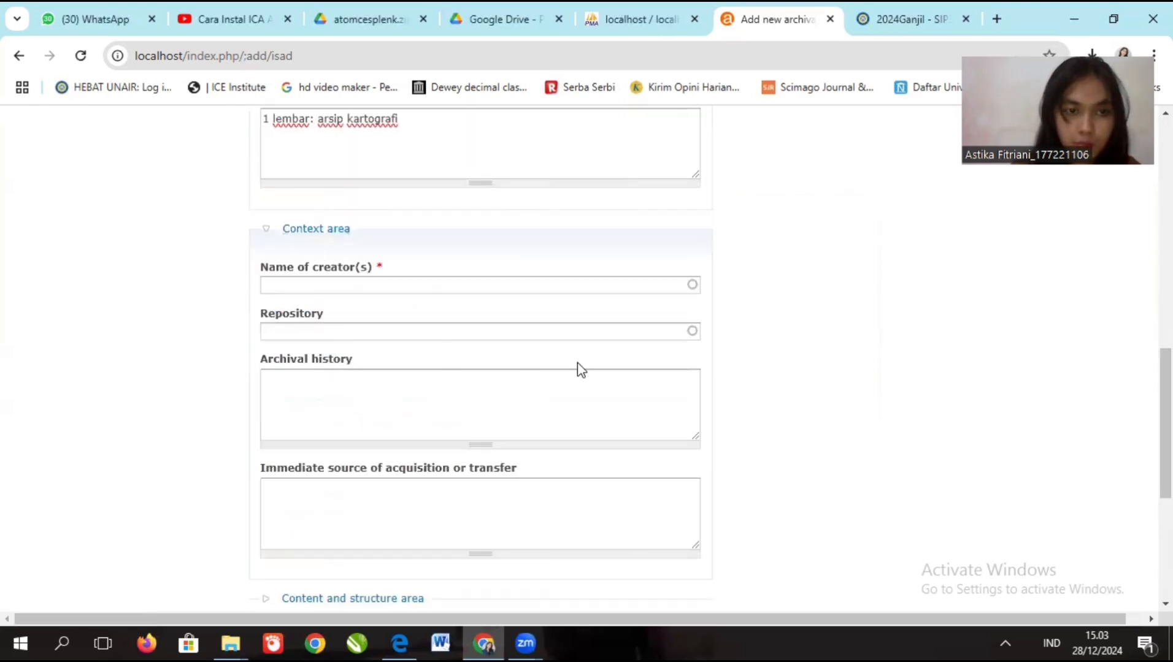
pyautogui.scroll(7, 966, 359)
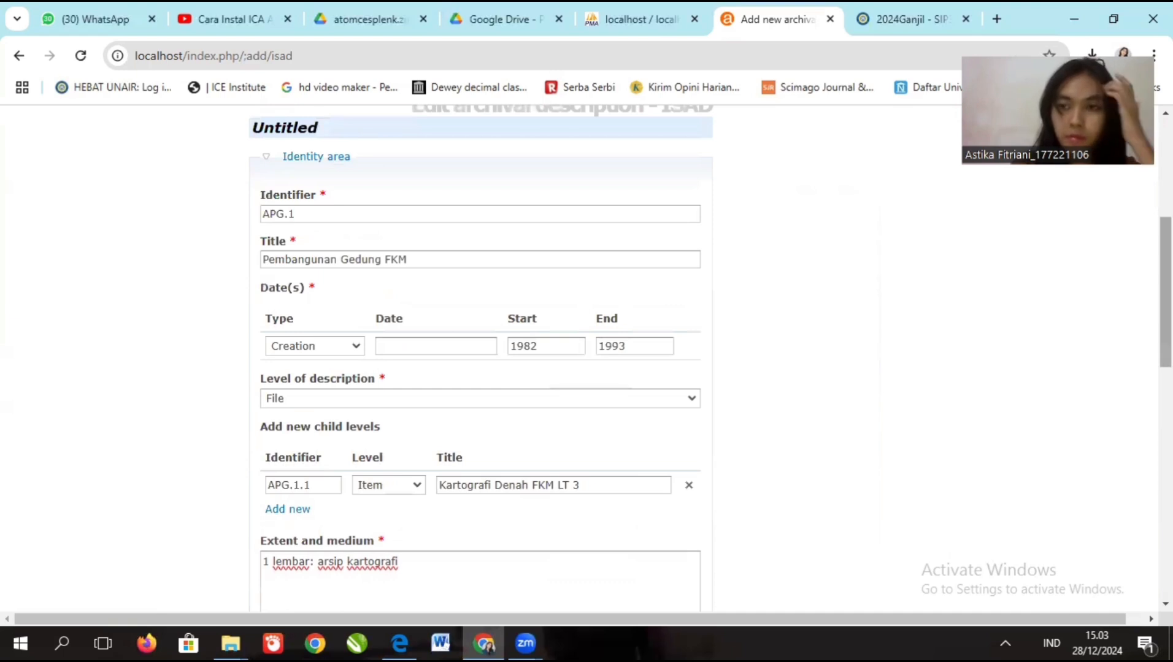
pyautogui.scroll(-3, 1165, 344)
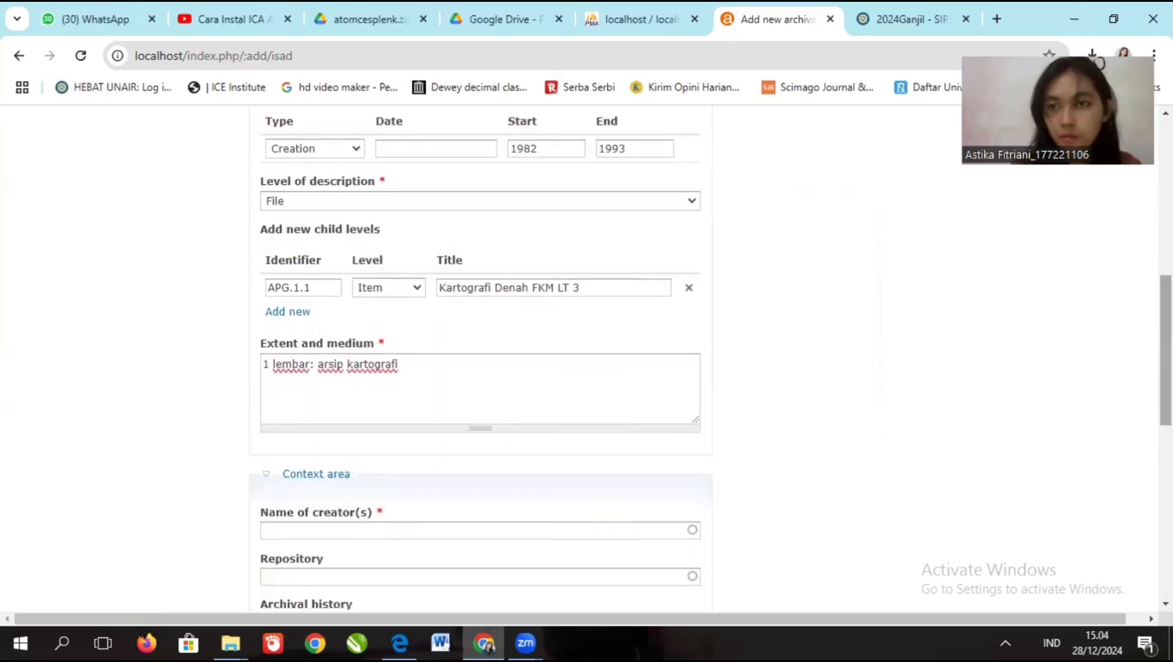
pyautogui.scroll(-2, 440, 368)
pyautogui.click(440, 372)
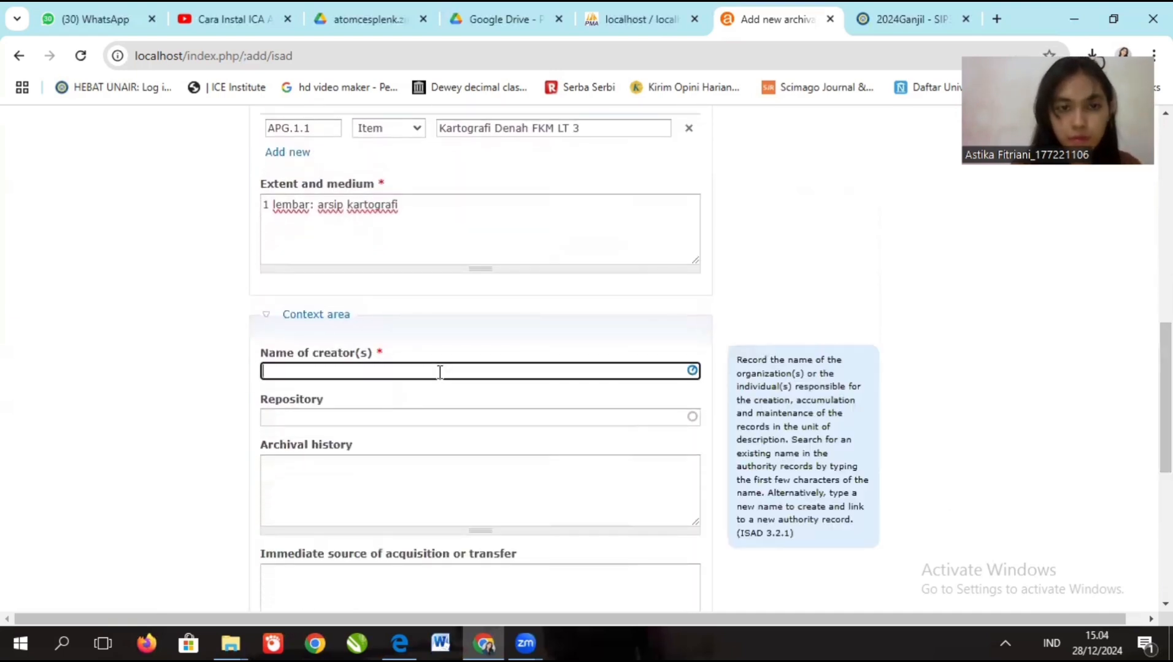
pyautogui.scroll(-4, 489, 468)
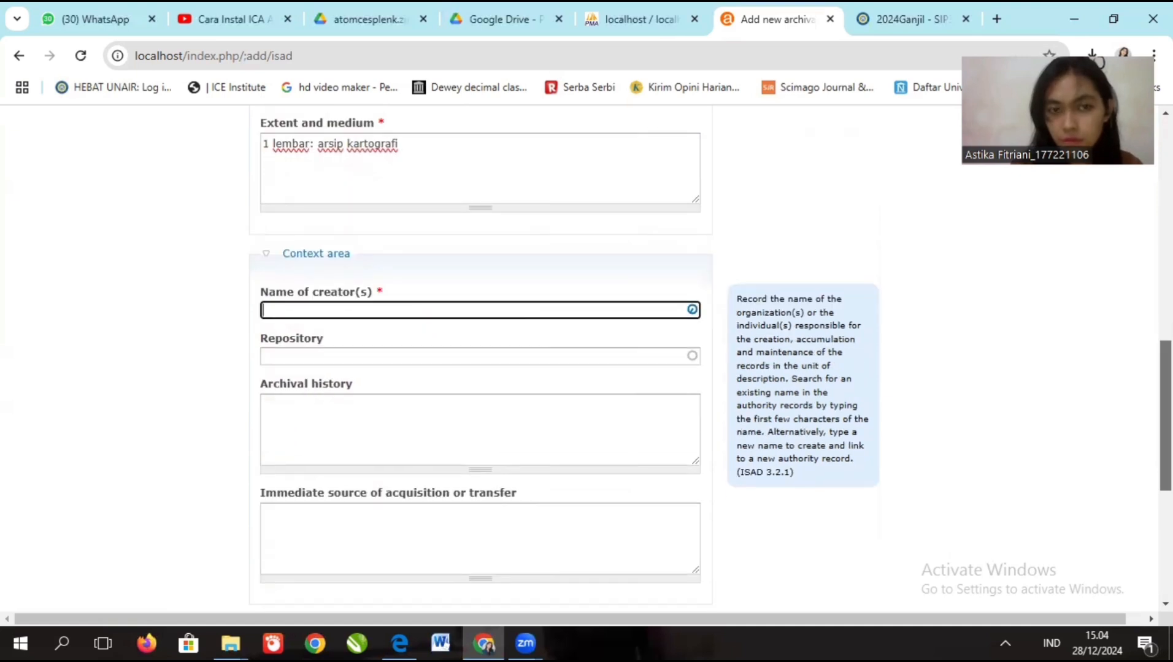
pyautogui.click(399, 448)
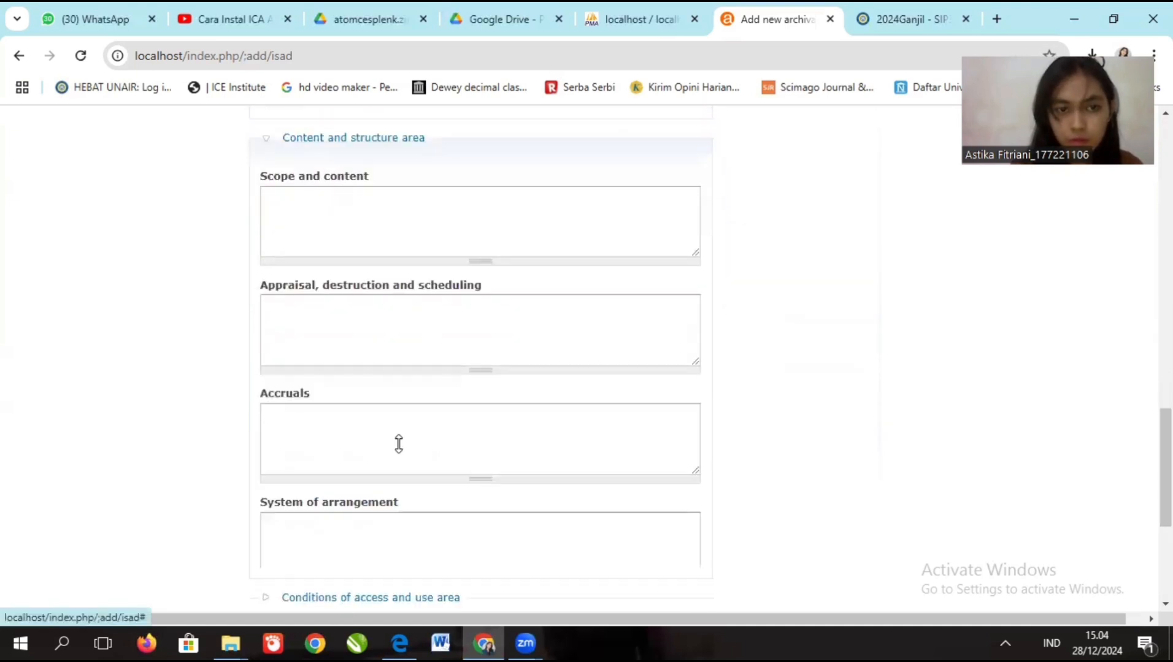
pyautogui.click(410, 191)
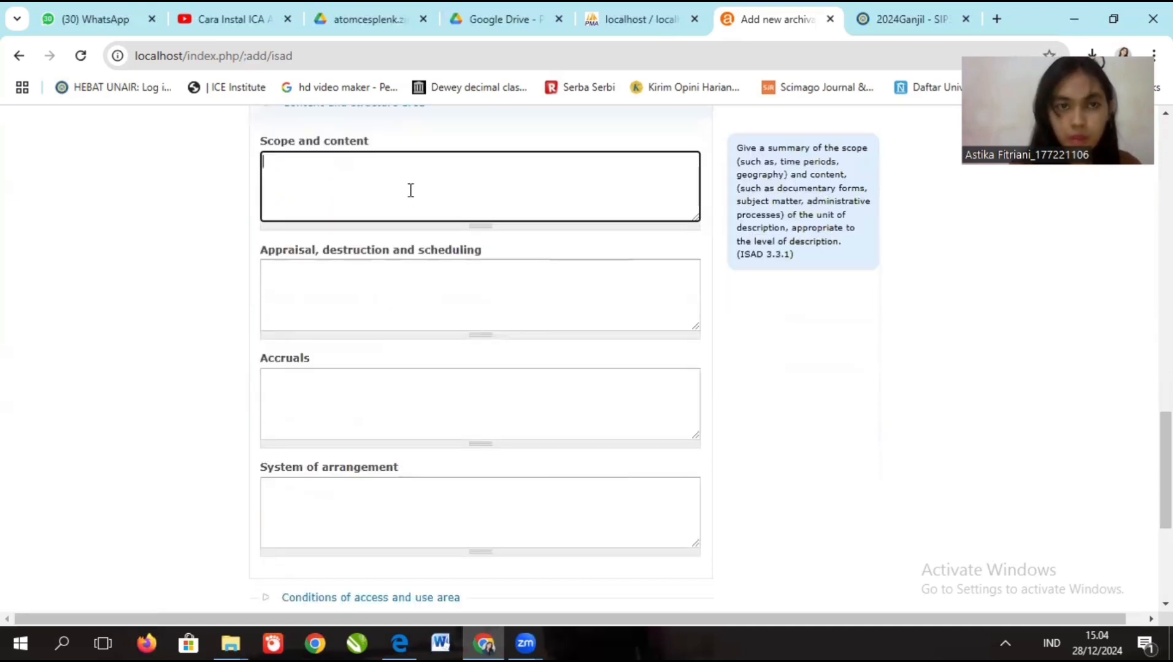
pyautogui.write('Denah Pembangunan Gedung FKM Universitas Airlangga, pada tahun 1982 sampai 1993. Denah berisi pembangunan Lantai 3, dalam bentuk Kartografi.')
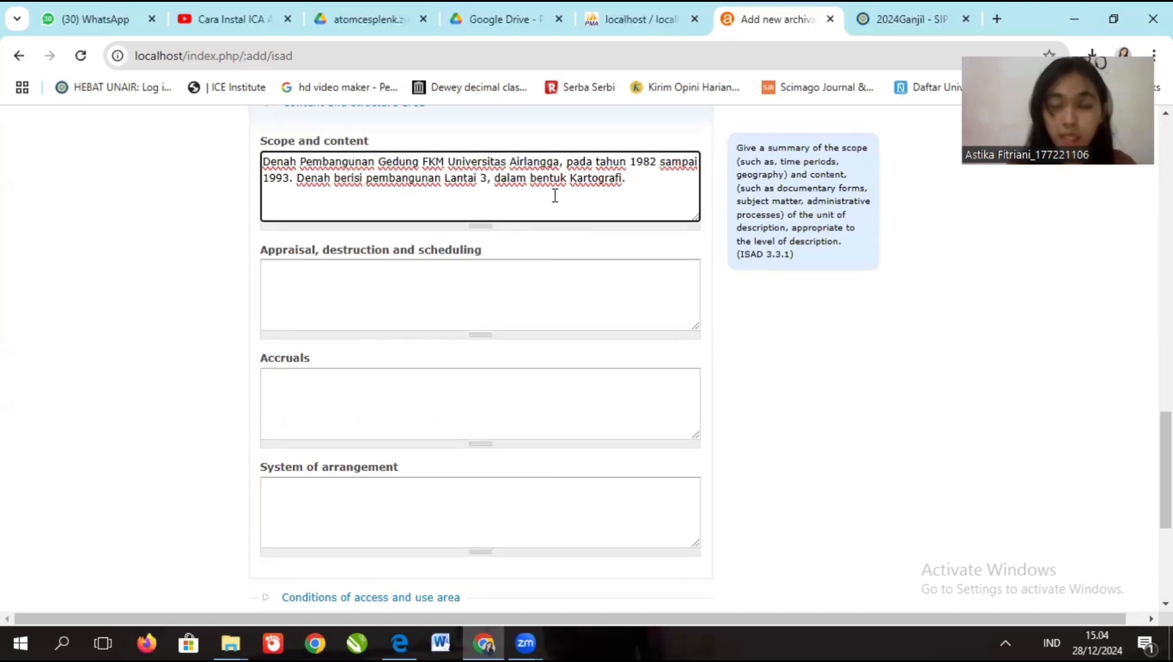
pyautogui.scroll(5, 554, 195)
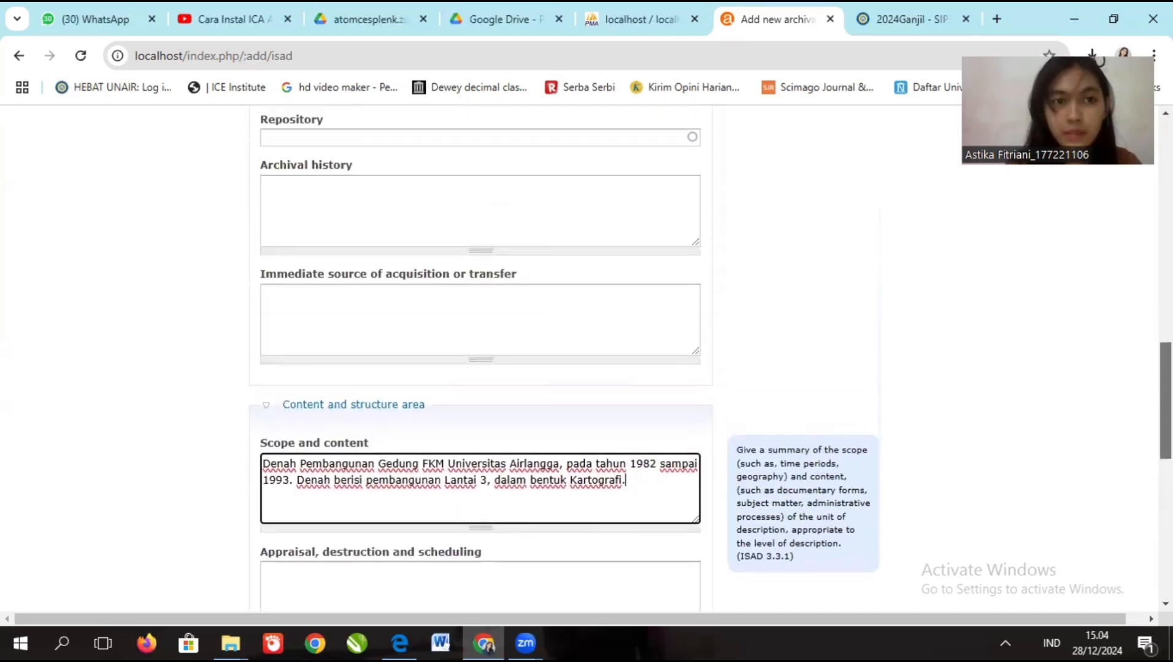
pyautogui.scroll(2, 1139, 349)
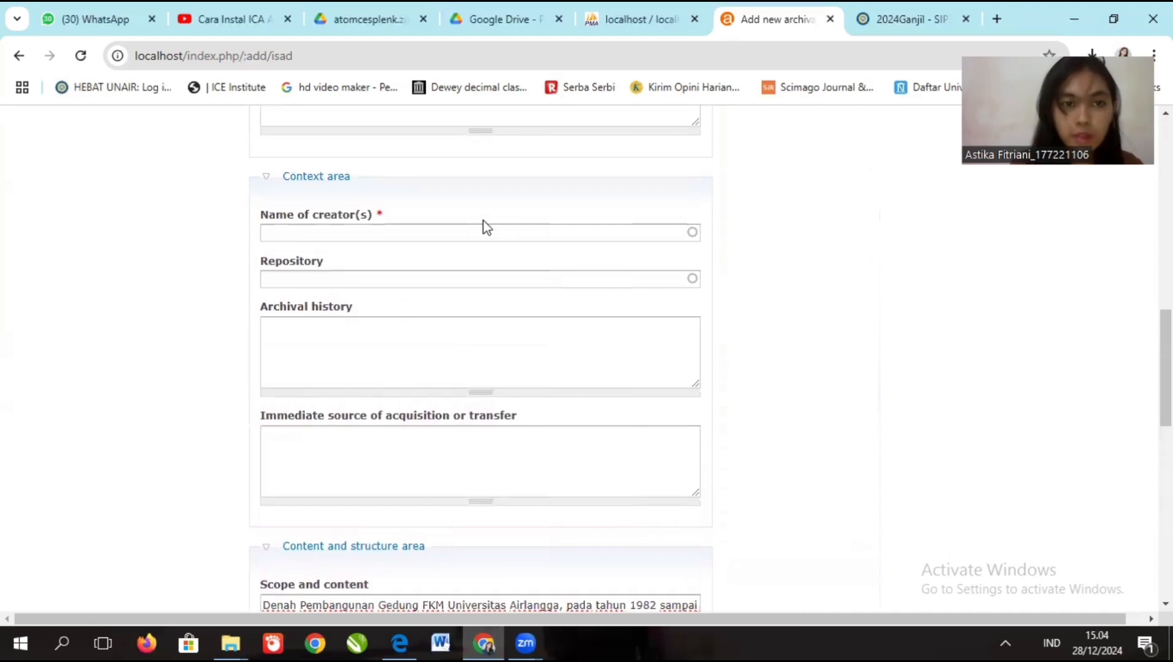
# - Set Unit Kearsipan Universitas Airlangga as the creator, leaving the repository empty
pyautogui.click(491, 234)
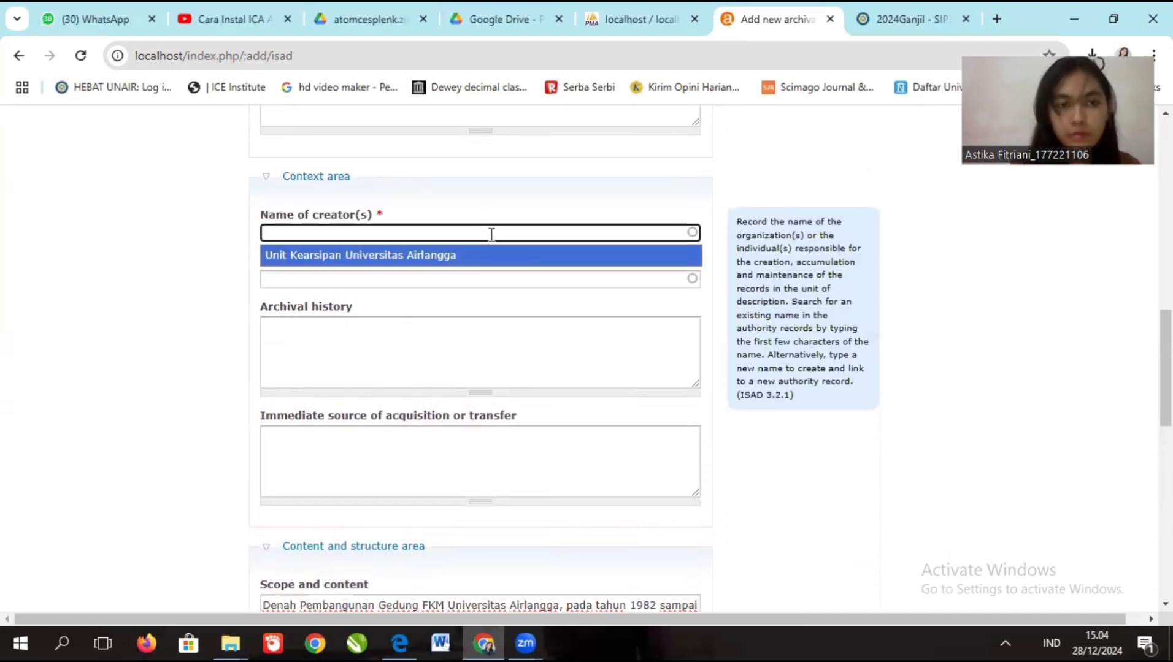
pyautogui.write('Uni')
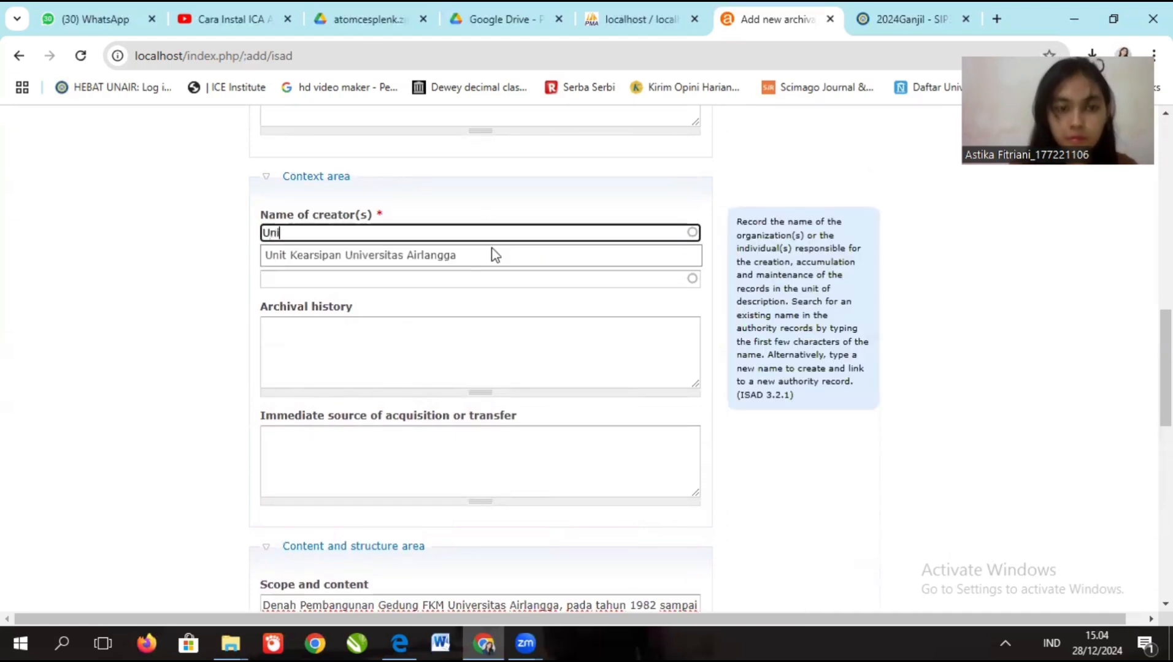
pyautogui.write('t K')
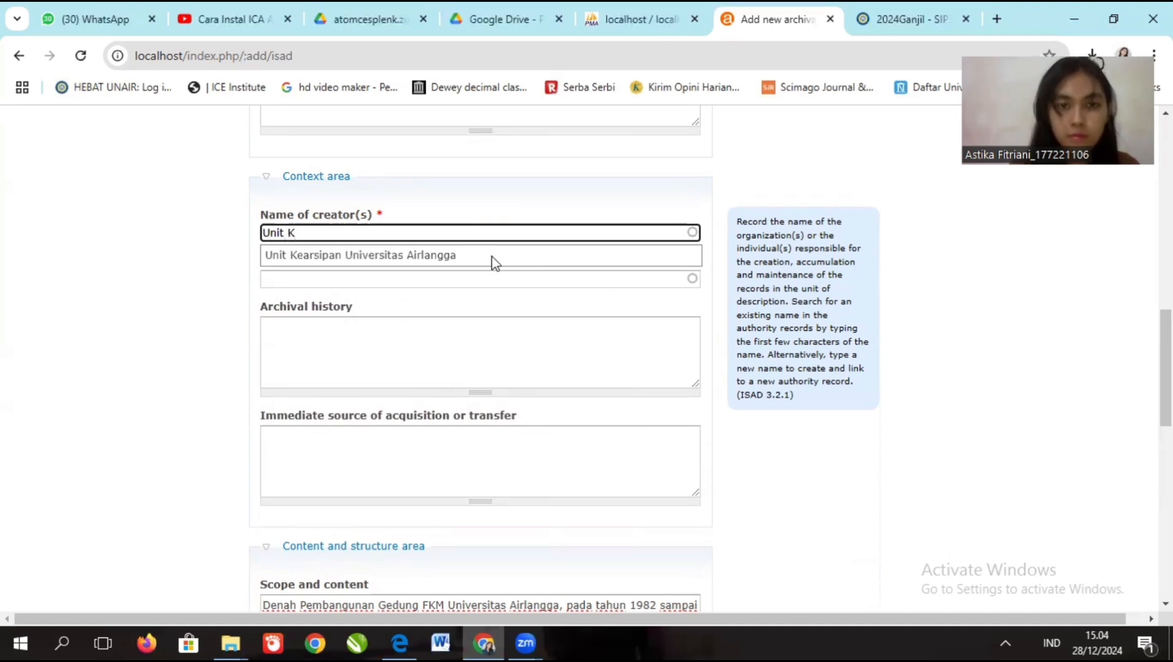
pyautogui.click(494, 263)
pyautogui.press('Tab')
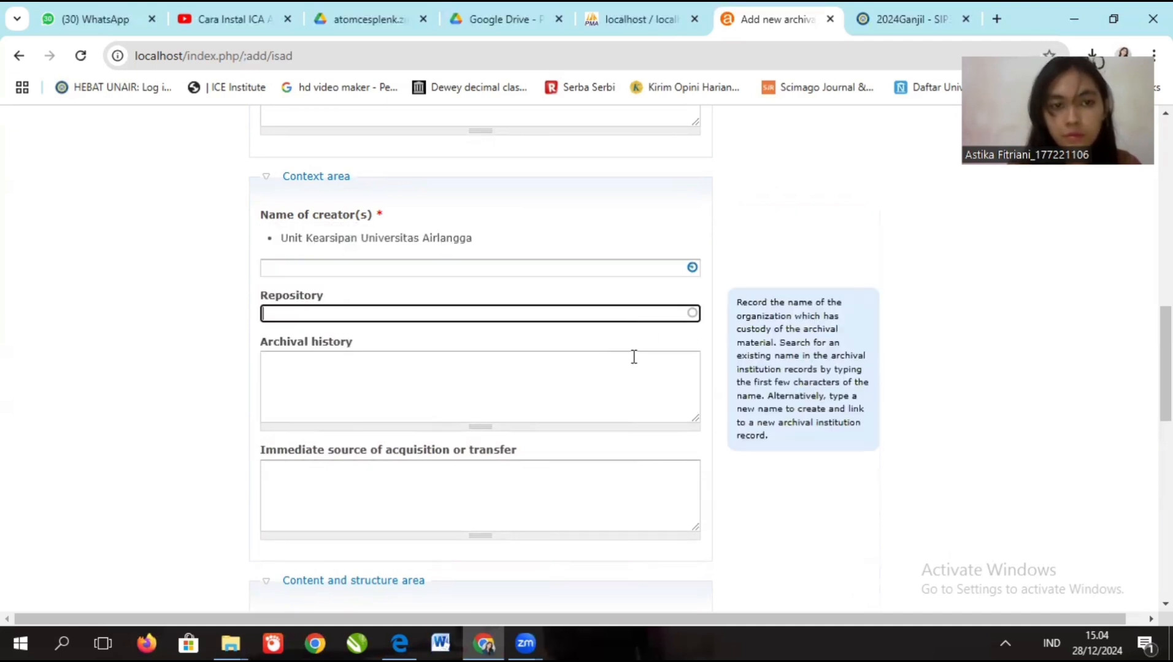
pyautogui.click(634, 366)
pyautogui.scroll(-5, 635, 367)
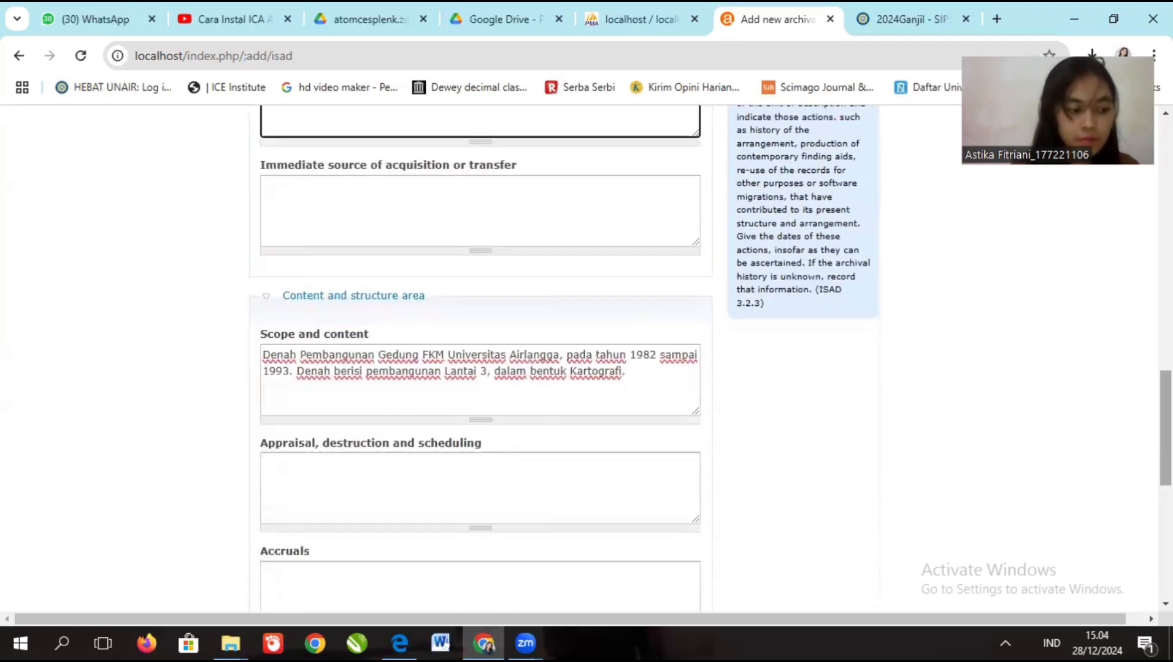
pyautogui.scroll(-2, 480, 356)
pyautogui.scroll(-1, 475, 453)
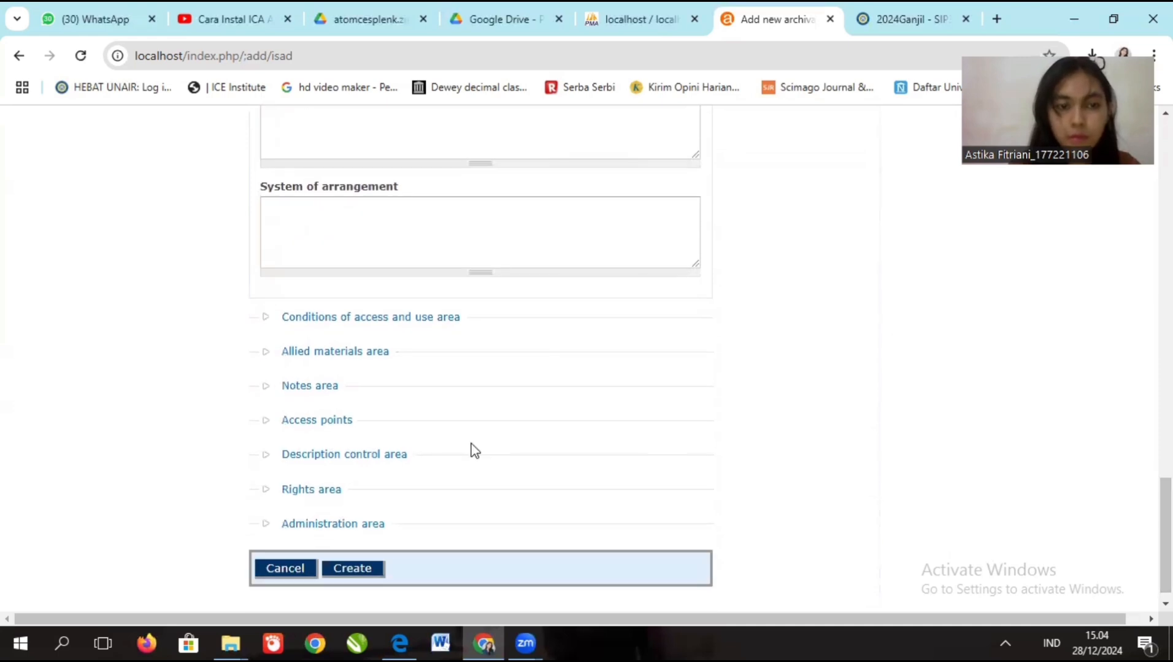
# - Expand the Conditions of access and use, Allied materials, Notes and Access points sections
pyautogui.click(342, 317)
pyautogui.scroll(-7, 568, 364)
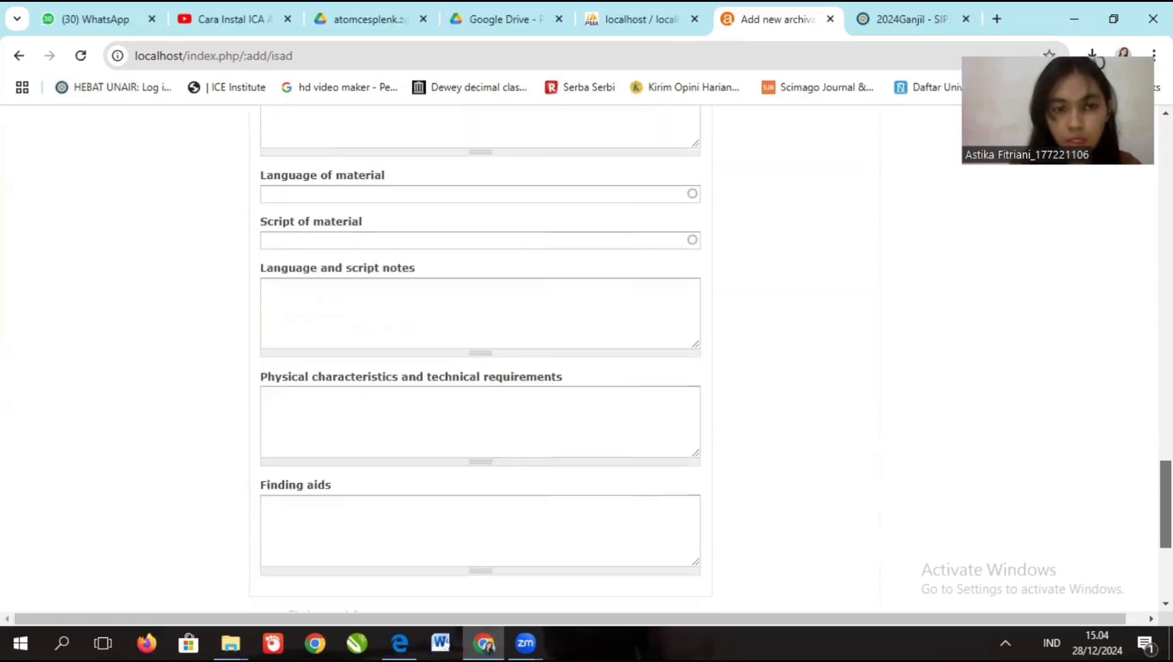
pyautogui.click(357, 337)
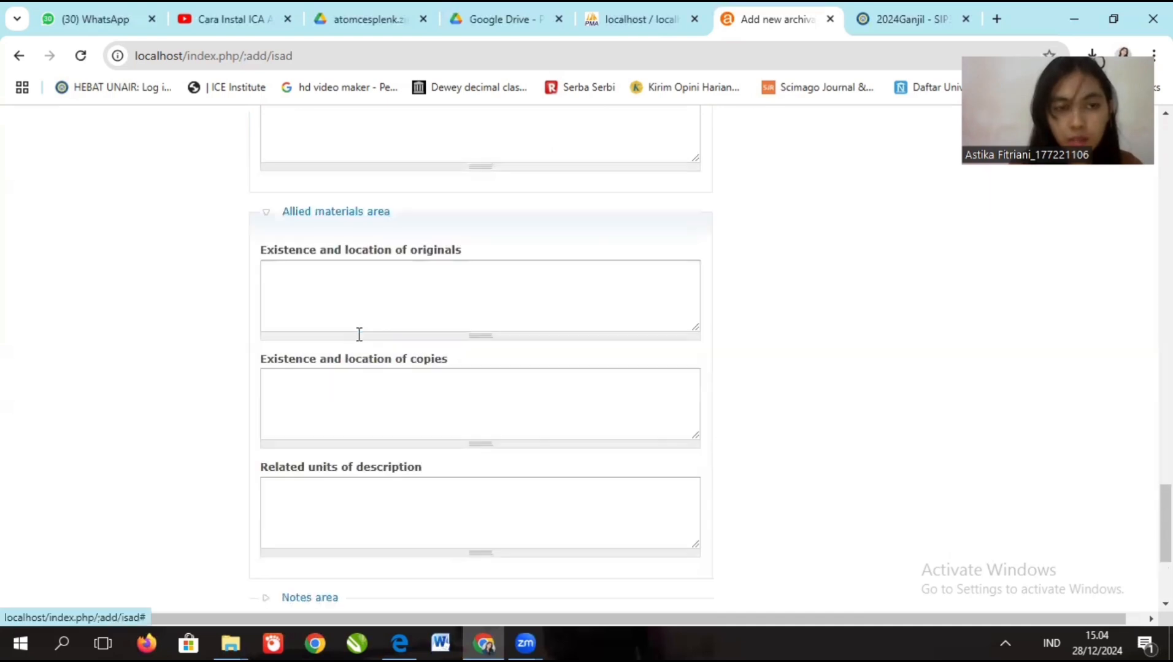
pyautogui.scroll(-1, 1166, 534)
pyautogui.scroll(-2, 1165, 533)
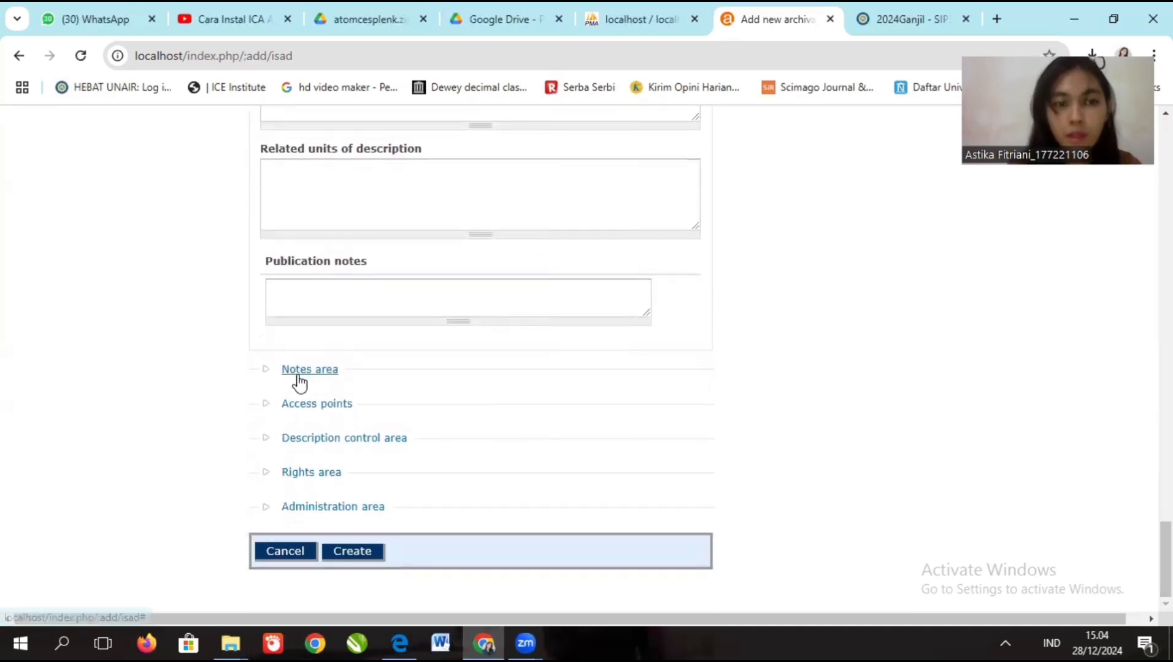
pyautogui.click(299, 370)
pyautogui.scroll(-2, 1165, 552)
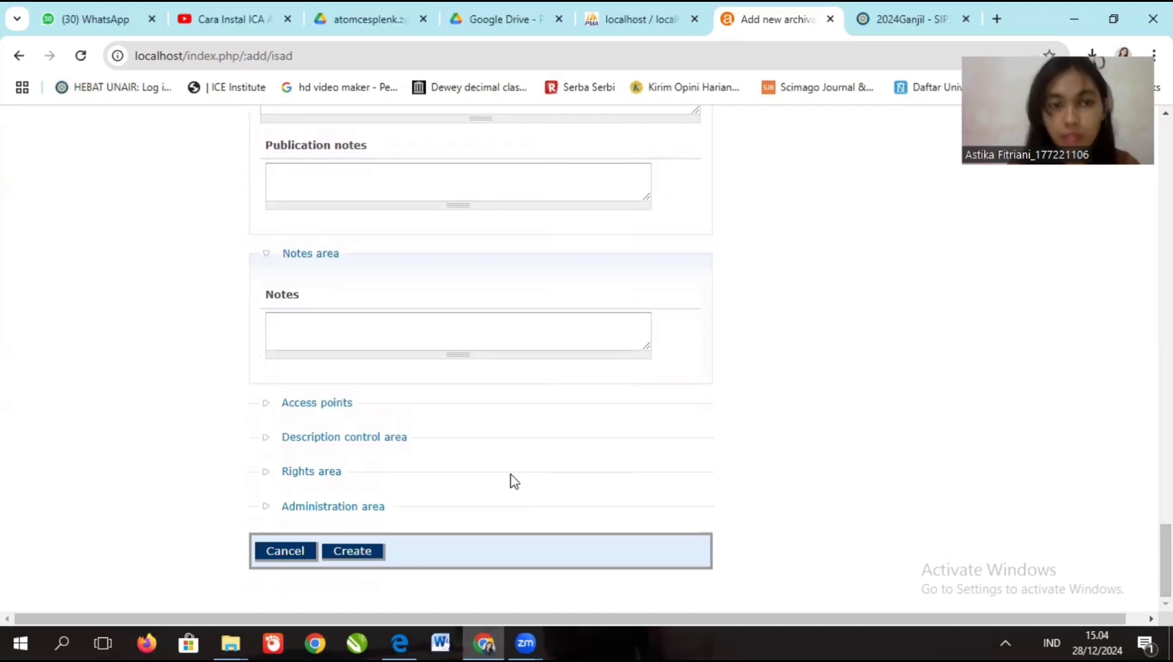
pyautogui.click(312, 404)
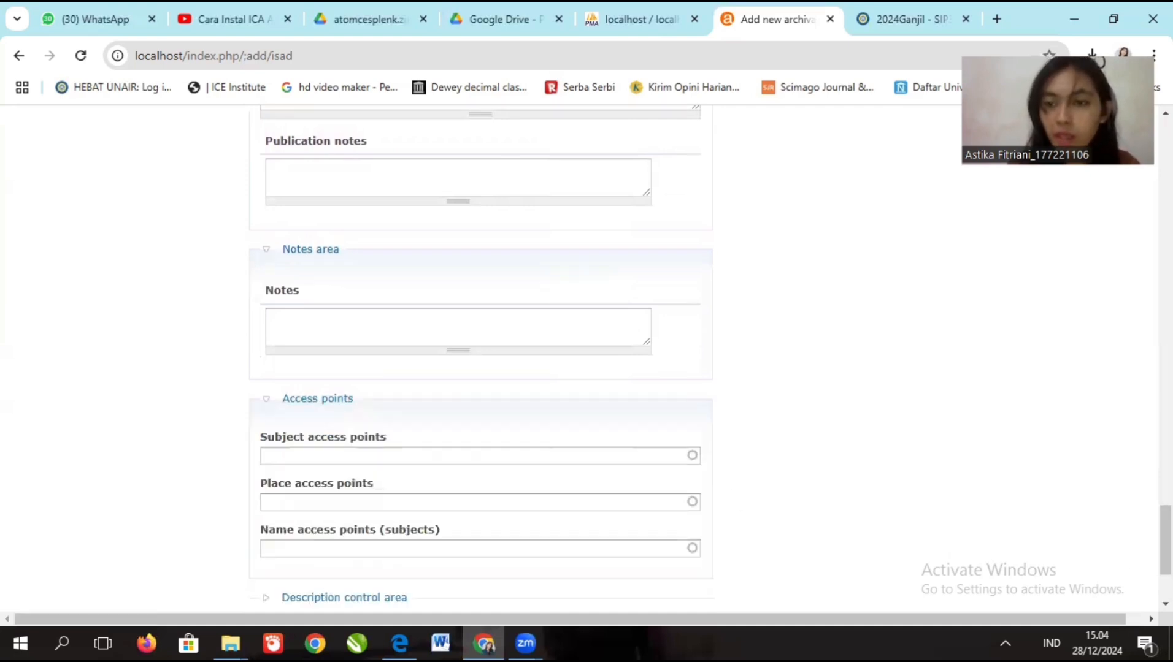
pyautogui.scroll(-3, 1141, 460)
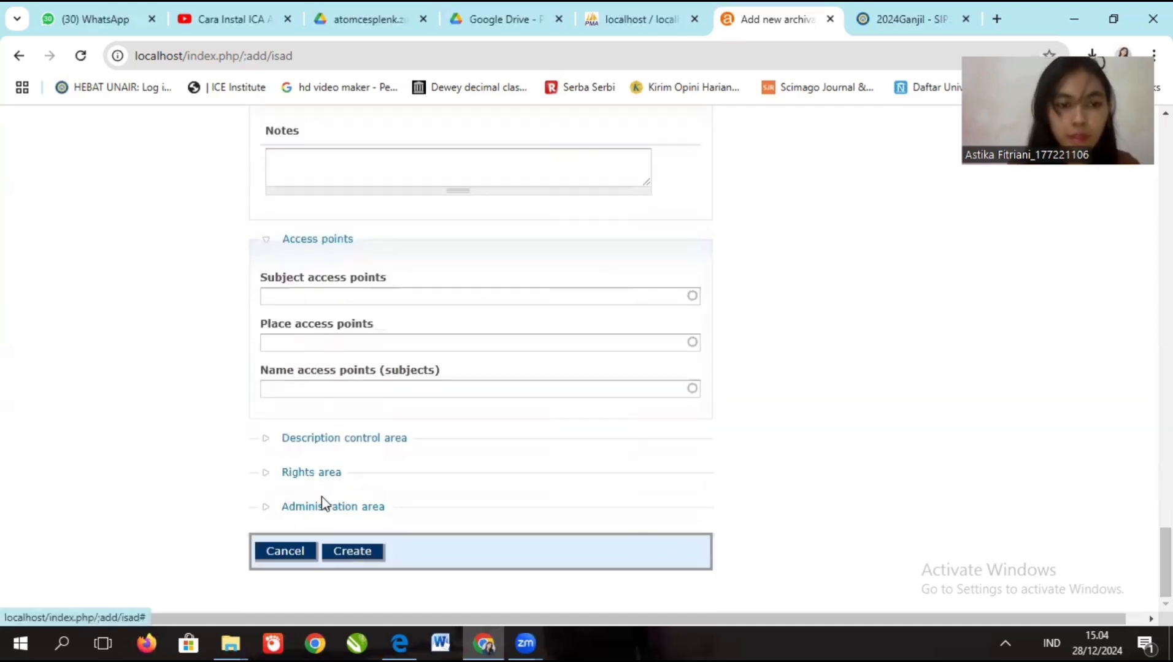
# - Expand Administration, set Publication status to Published, and attempt to save the description
pyautogui.click(327, 507)
pyautogui.click(327, 515)
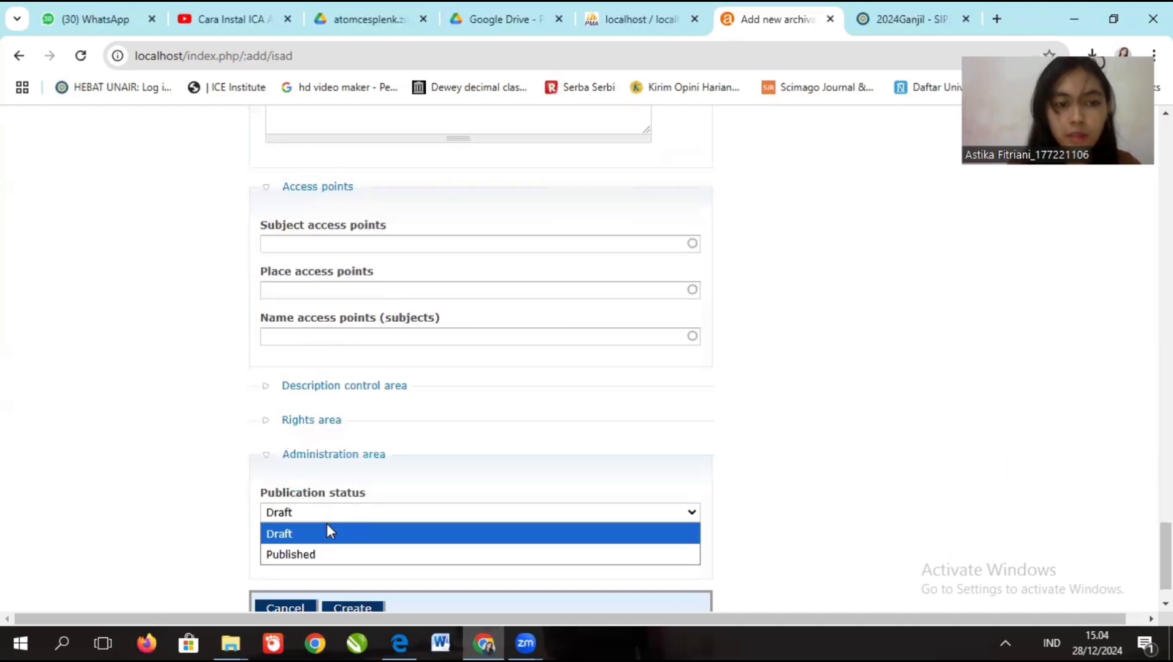
pyautogui.click(327, 554)
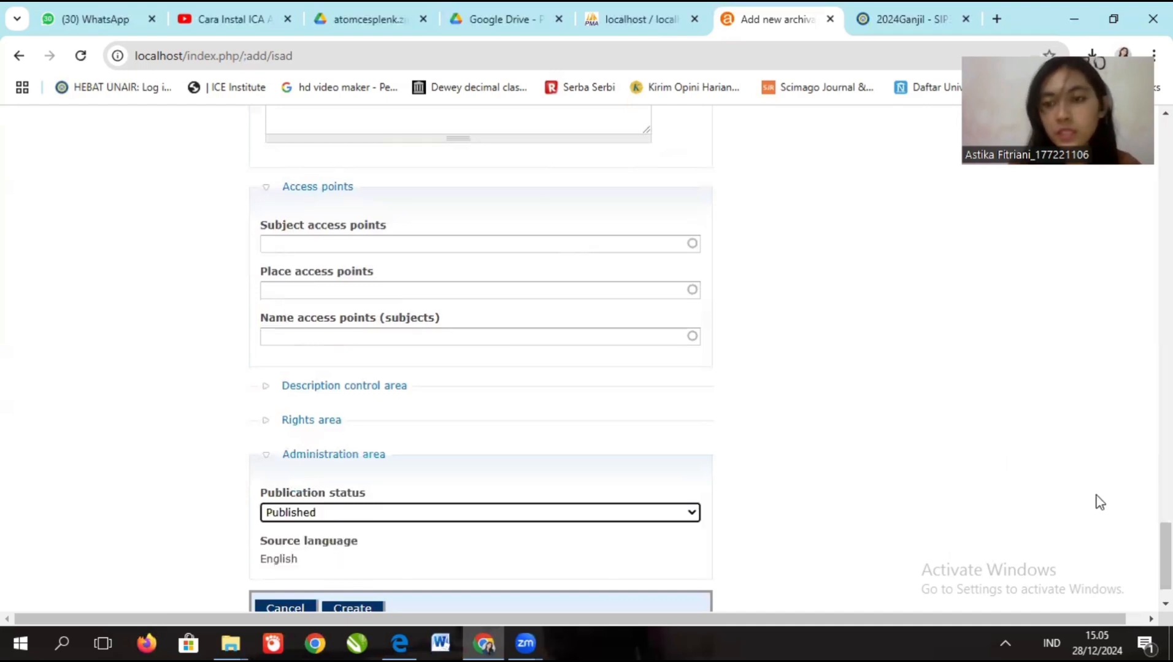
pyautogui.scroll(-1, 1153, 552)
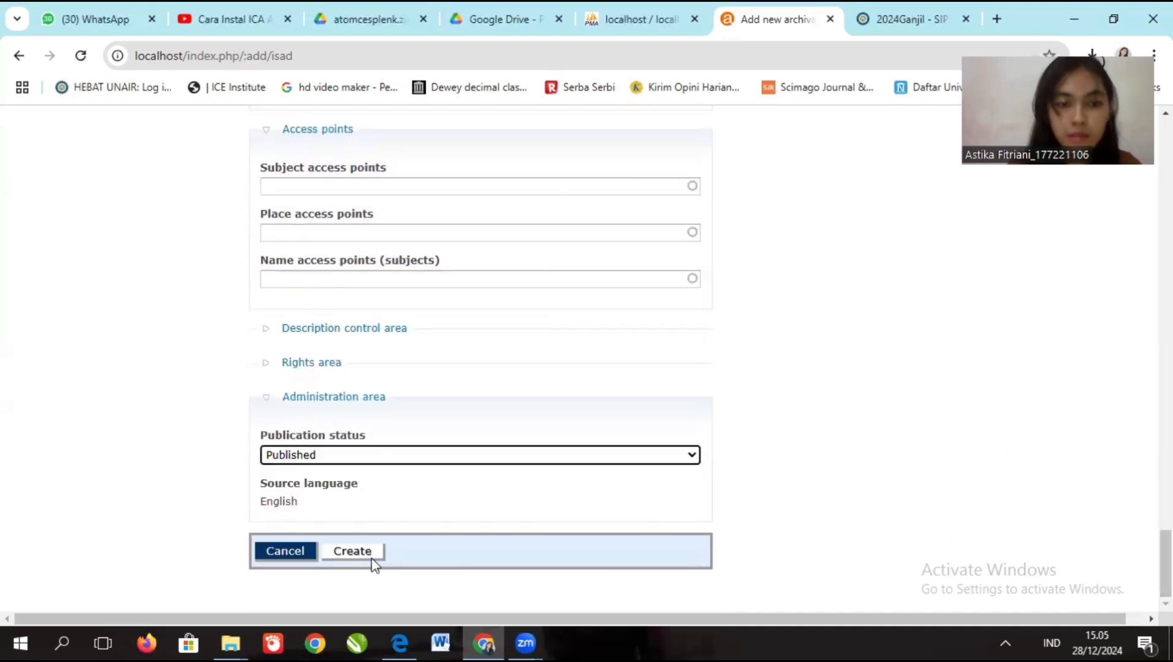
pyautogui.click(353, 552)
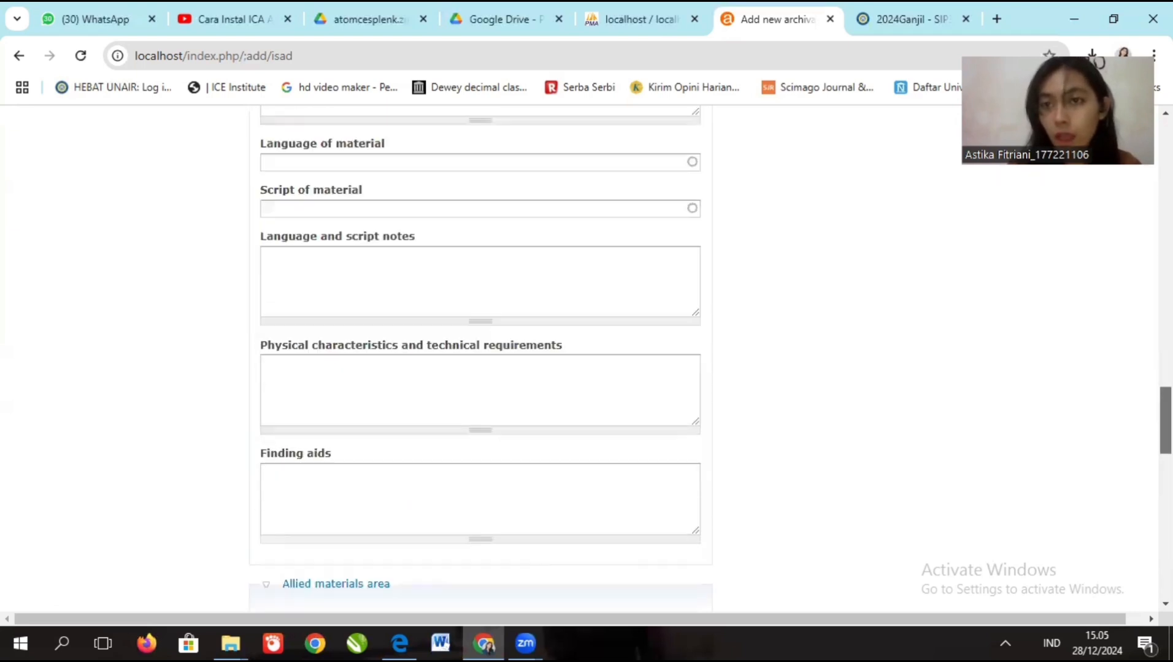
pyautogui.moveTo(1165, 331); pyautogui.dragTo(1095, 574)
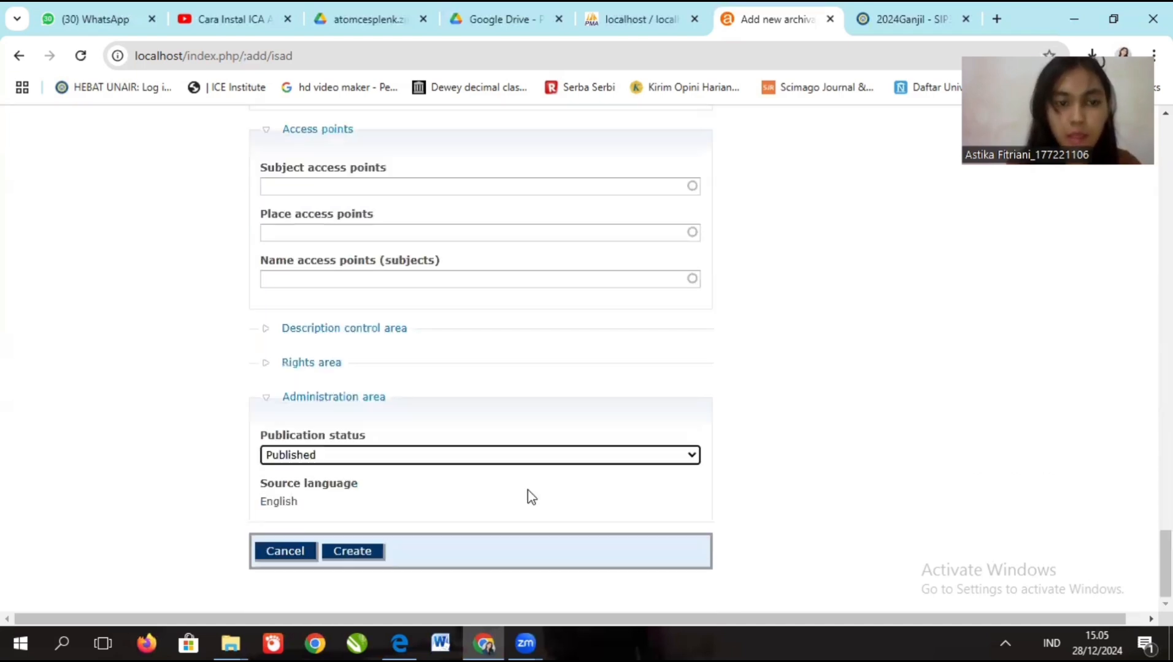
# - Save the file description and review the APG.1 view page, including child item APG.1.1
pyautogui.click(352, 552)
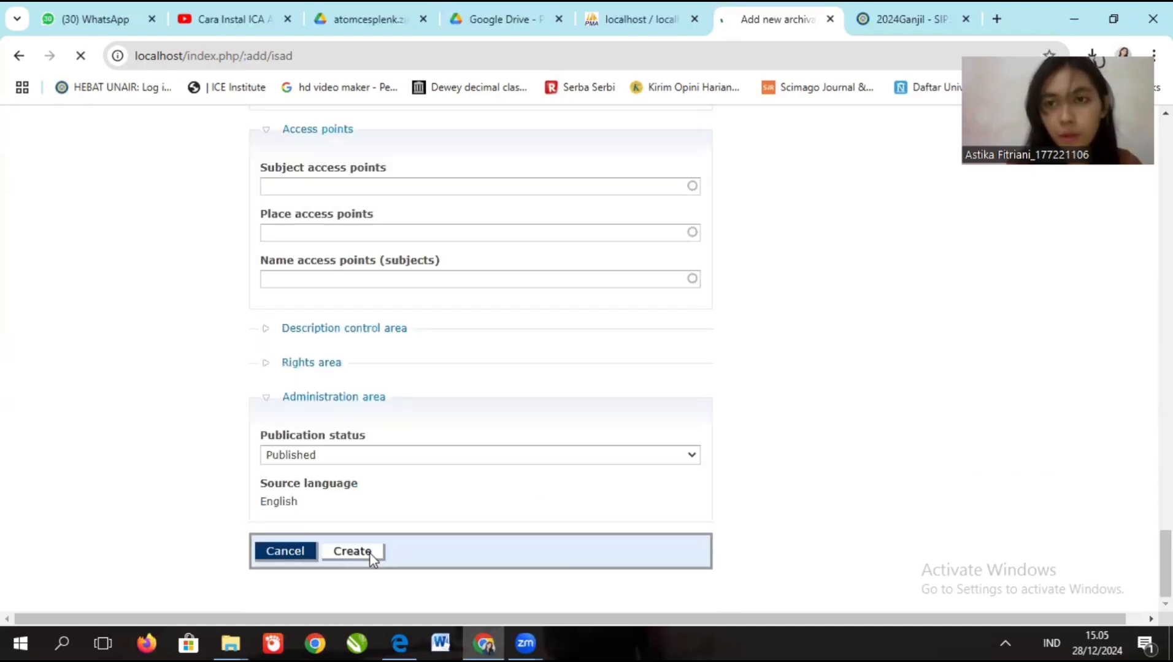
pyautogui.moveTo(1165, 561); pyautogui.dragTo(1165, 254)
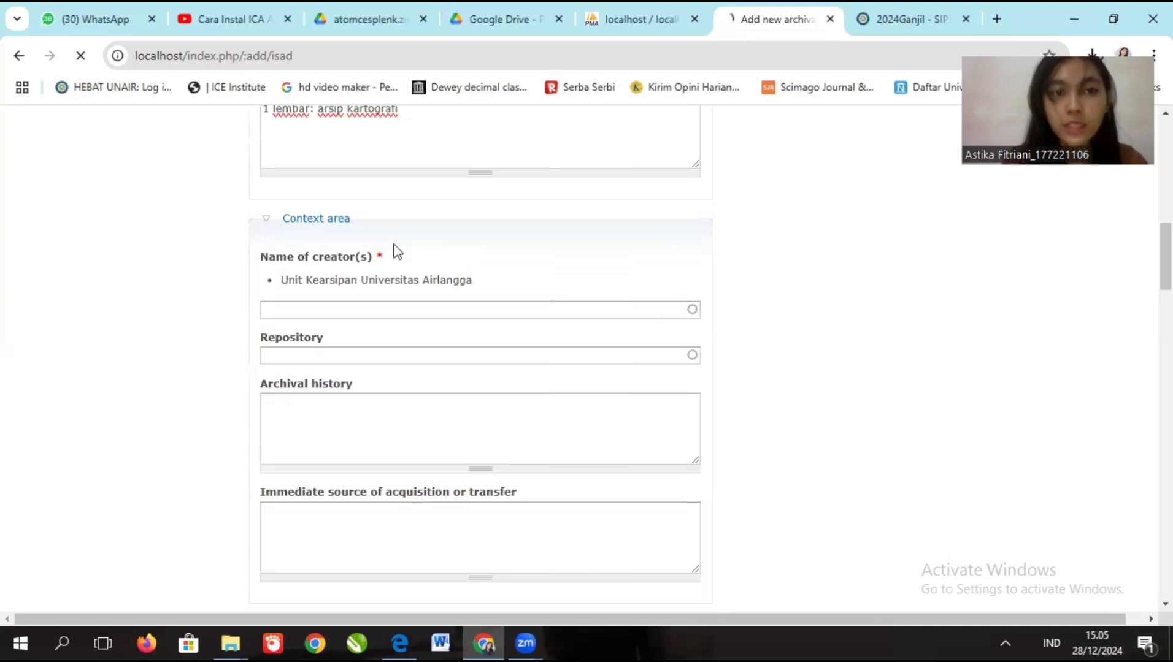
pyautogui.moveTo(1165, 256); pyautogui.dragTo(1165, 211)
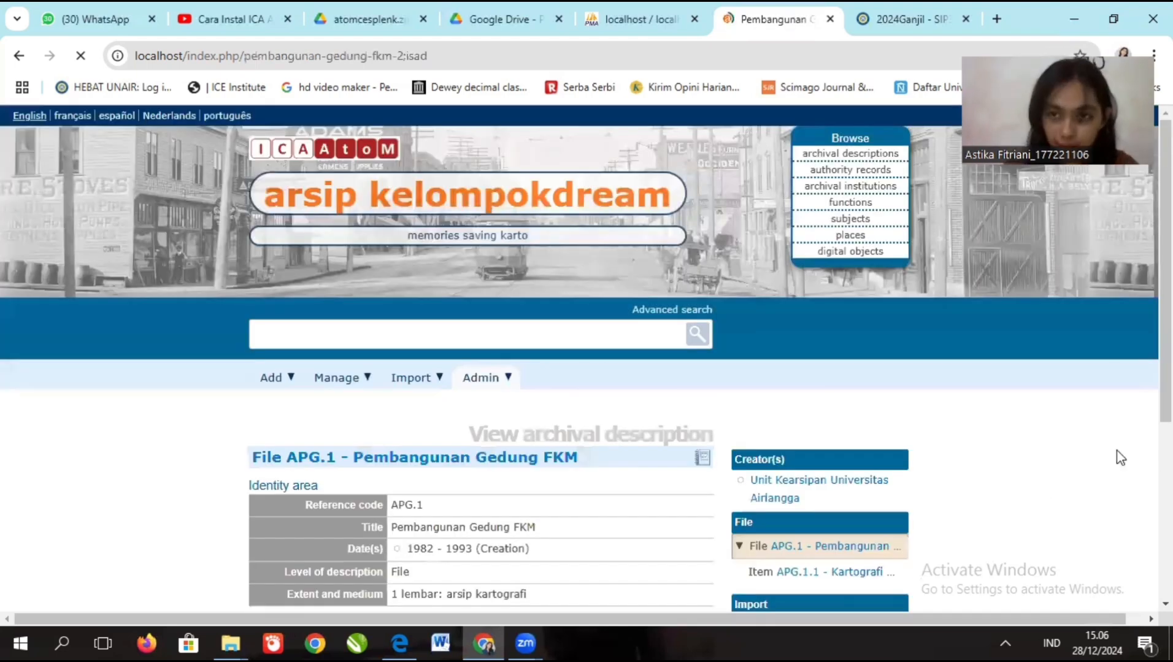
pyautogui.scroll(-4, 579, 358)
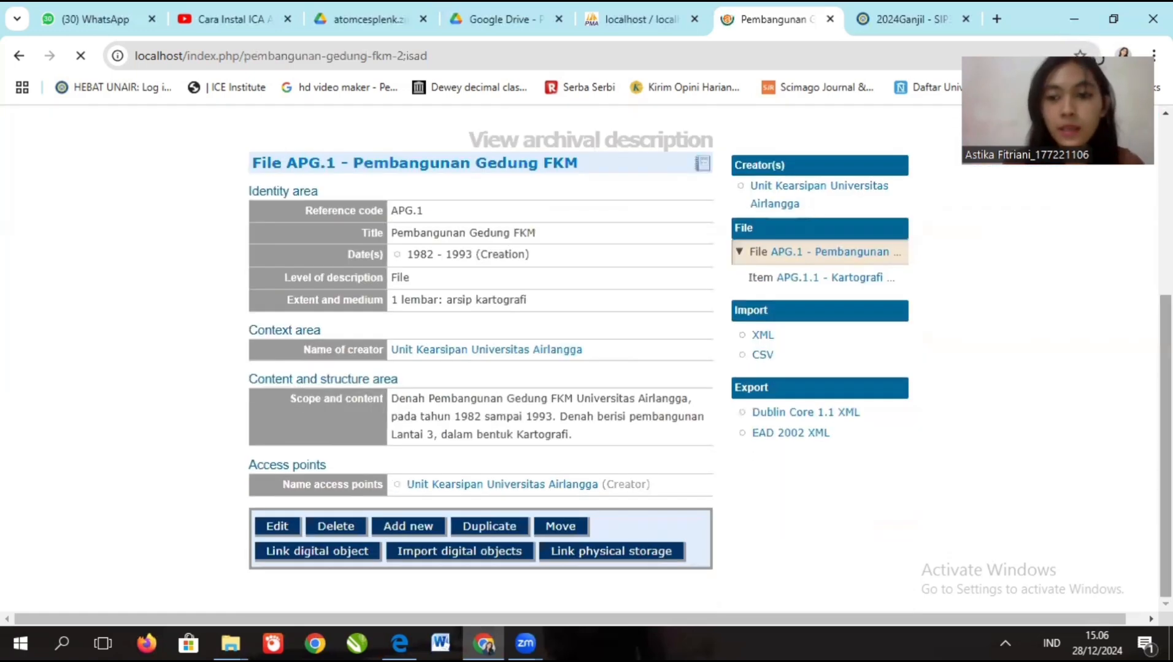
pyautogui.scroll(1, 579, 359)
pyautogui.scroll(-1, 579, 358)
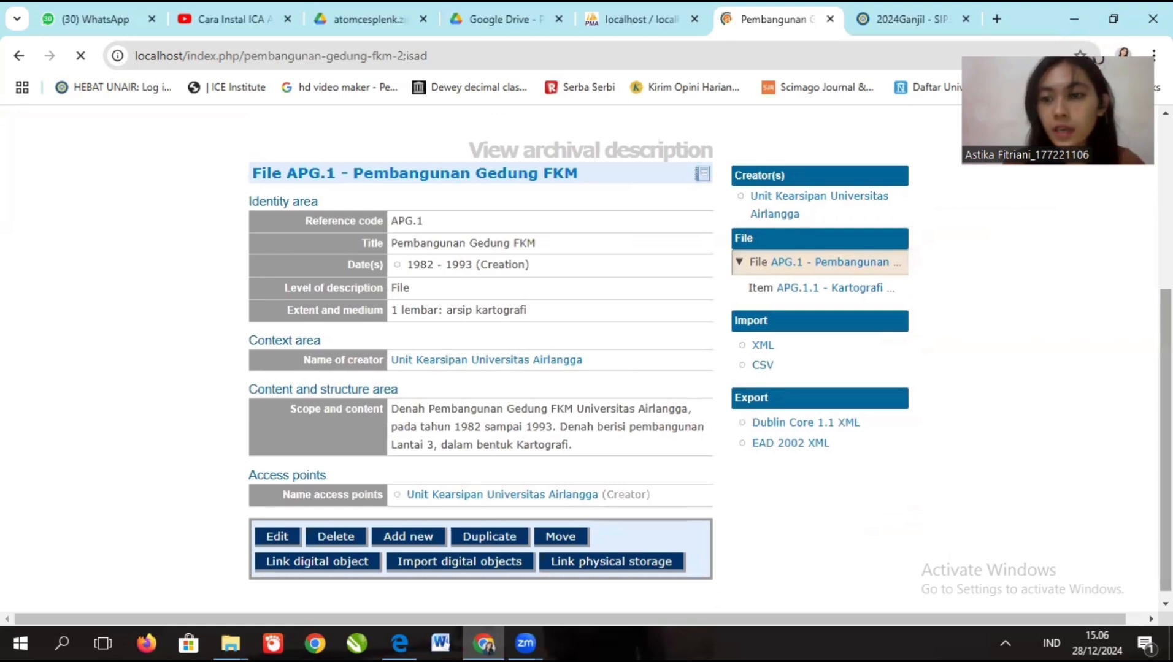
pyautogui.scroll(1, 579, 359)
pyautogui.scroll(-1, 890, 557)
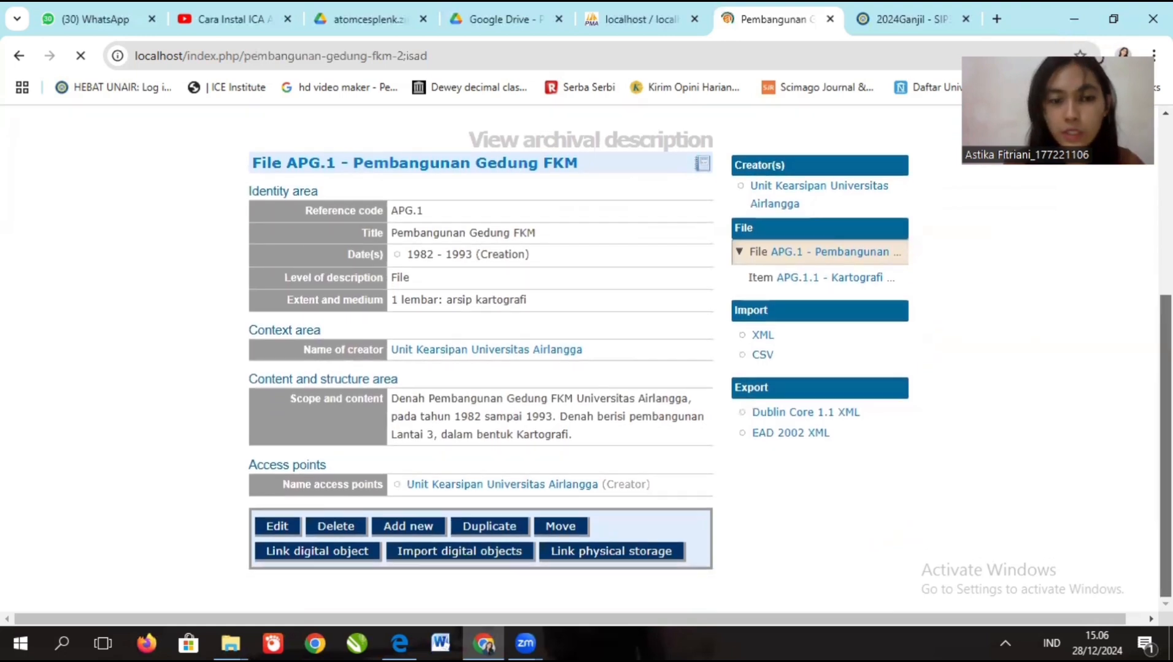
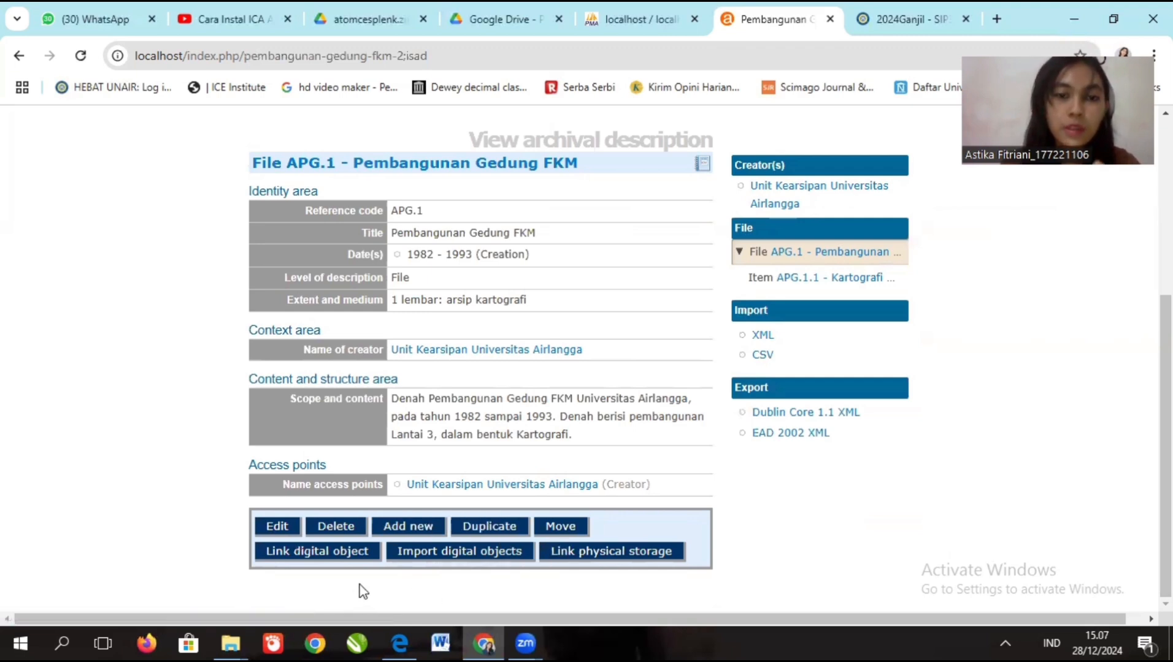
# - Upload Denah Pembangunan Gedung FKM Lt.2.jpeg as the digital object for file APG.1
pyautogui.click(330, 555)
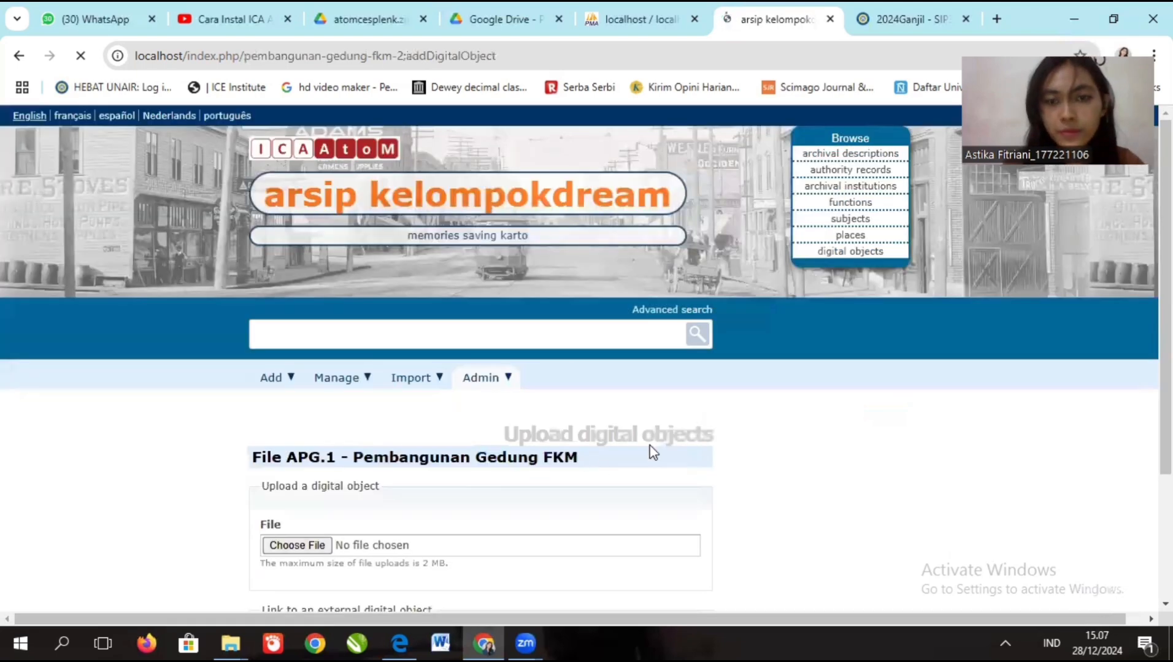
pyautogui.scroll(-2, 633, 449)
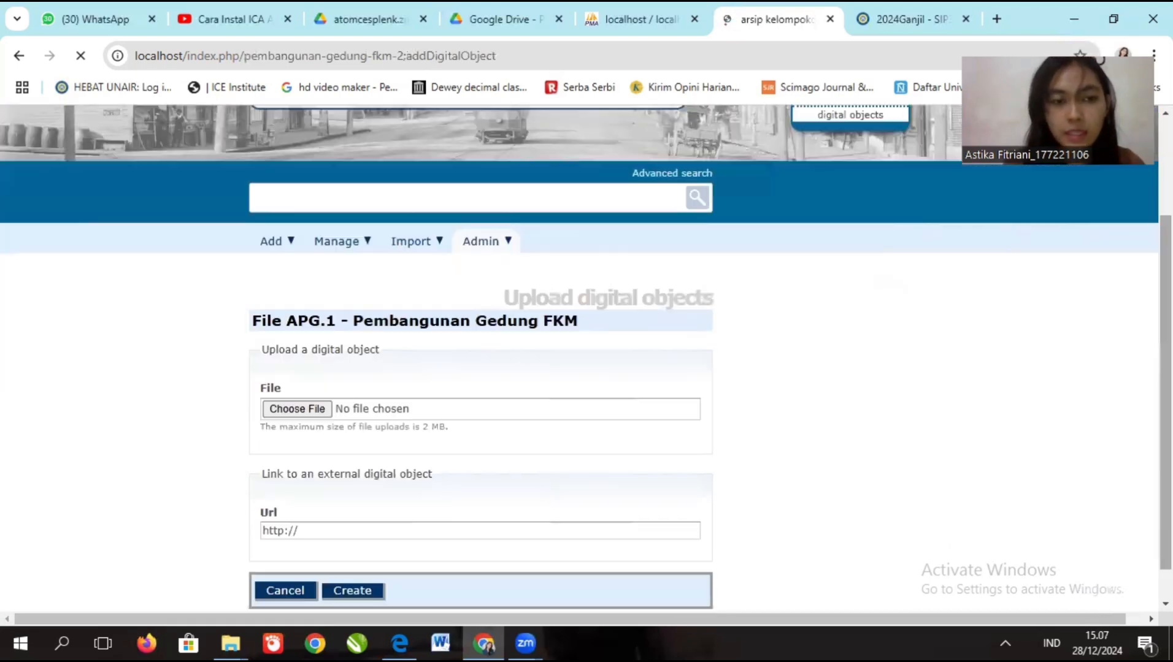
pyautogui.click(295, 417)
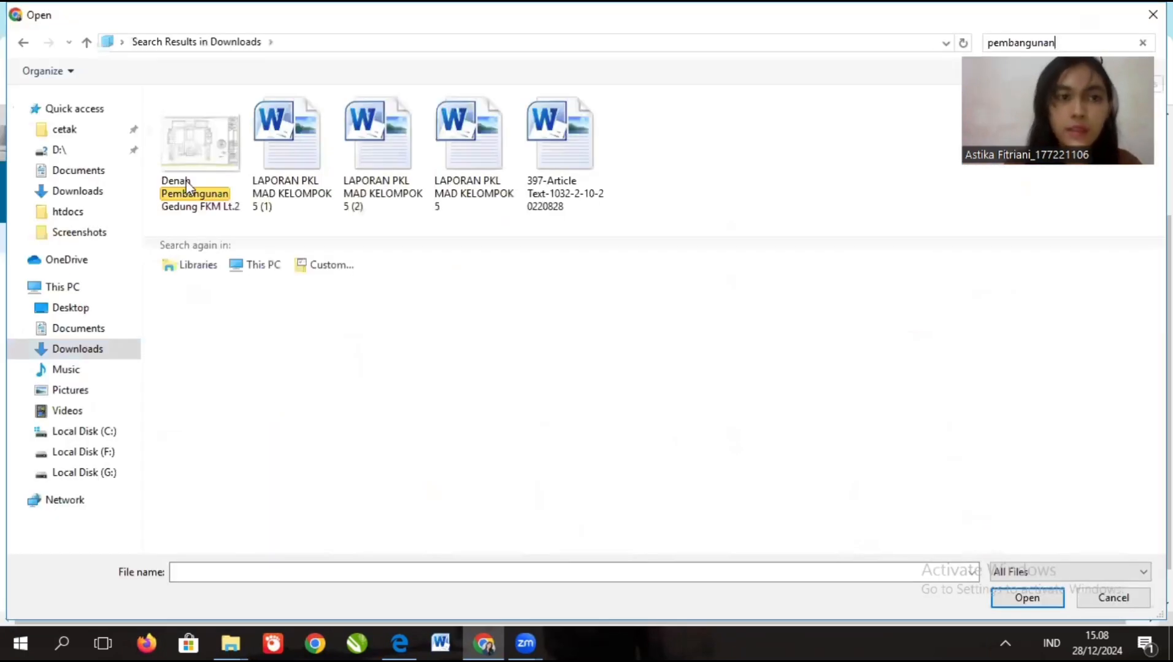
pyautogui.click(186, 180)
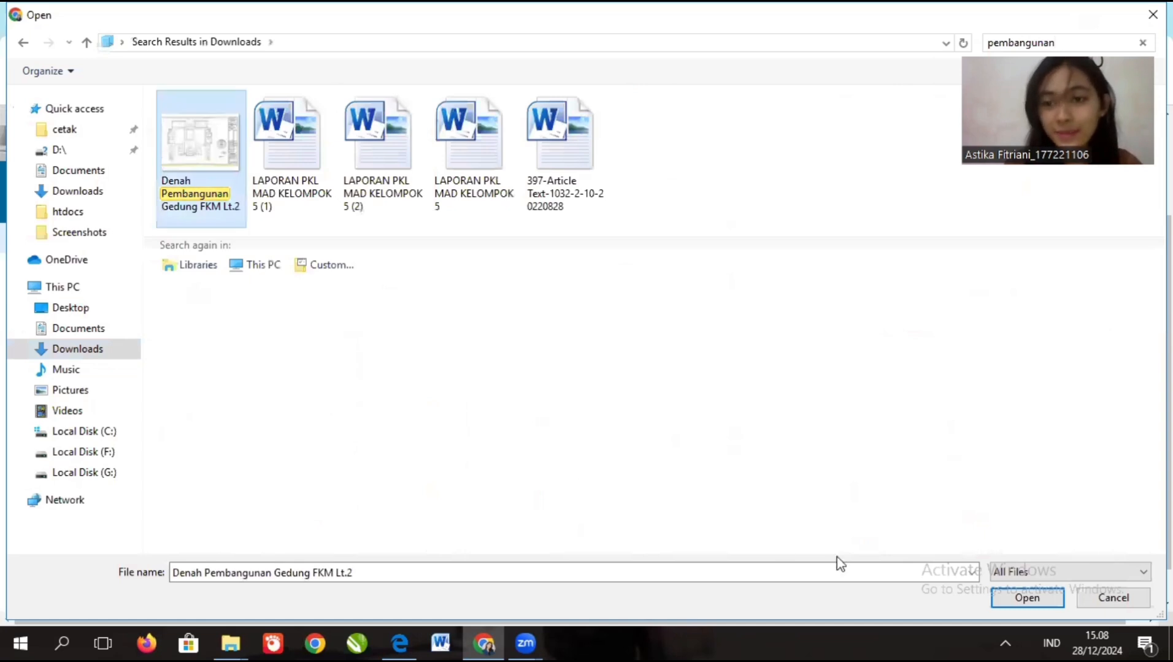
pyautogui.click(1028, 598)
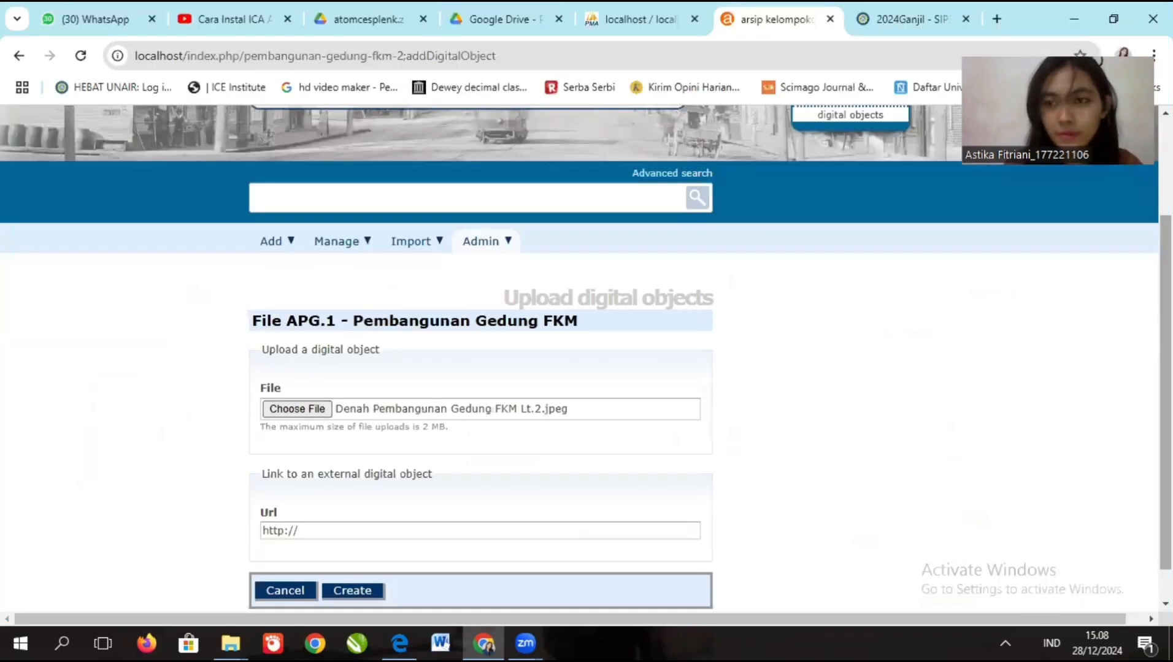
pyautogui.scroll(-1, 508, 506)
pyautogui.click(352, 555)
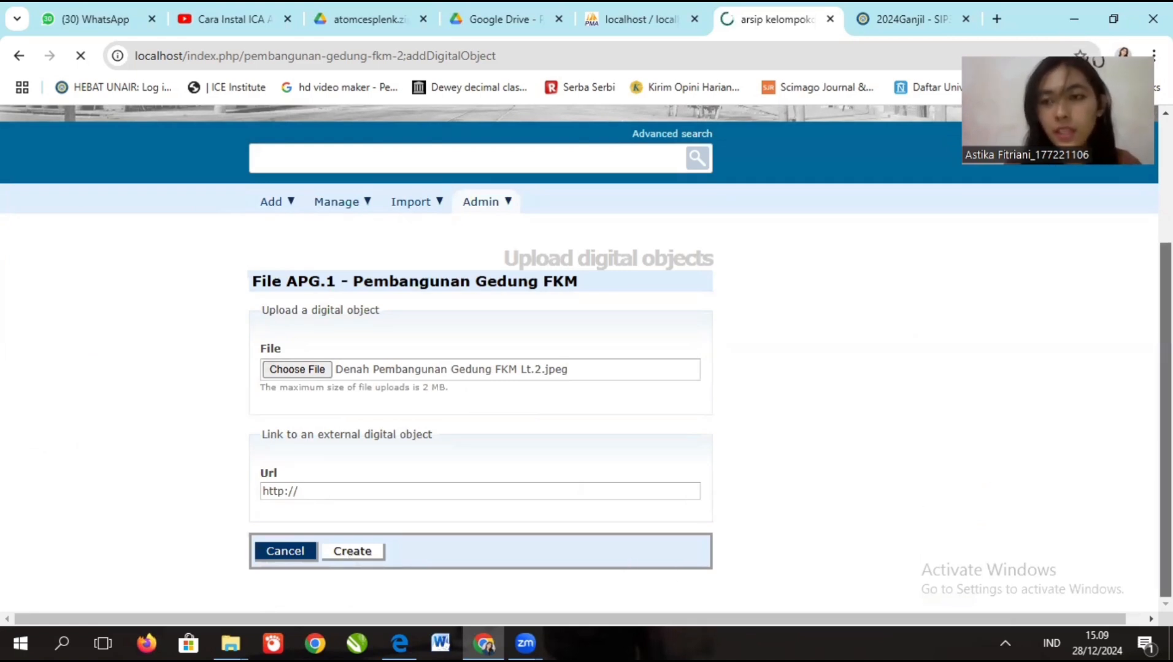
pyautogui.moveTo(1165, 419); pyautogui.dragTo(1165, 407)
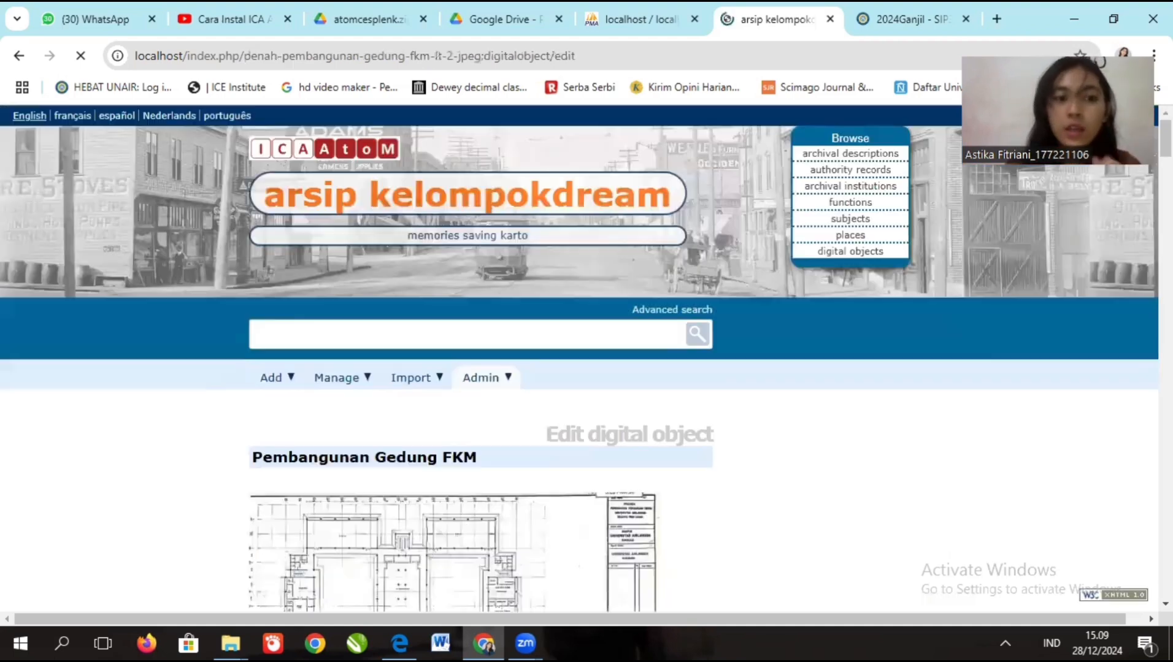
# - Review the floor-plan digital object settings and save them to the APG.1 description
pyautogui.scroll(-2, 579, 358)
pyautogui.scroll(-5, 579, 358)
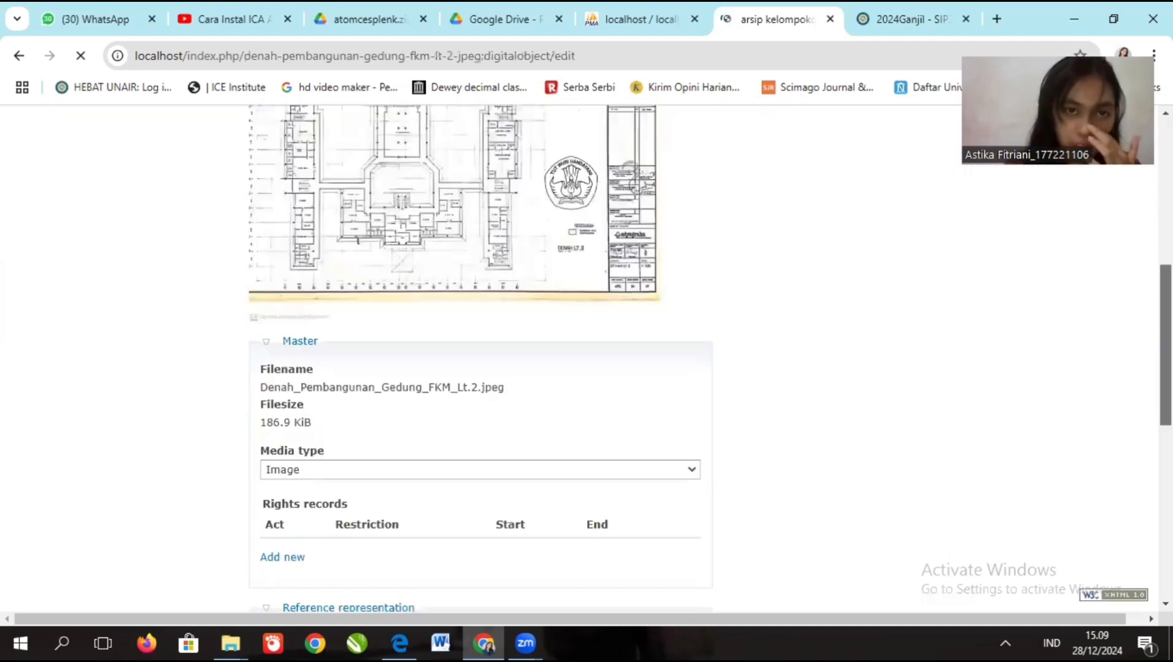
pyautogui.scroll(1, 480, 356)
pyautogui.scroll(2, 480, 356)
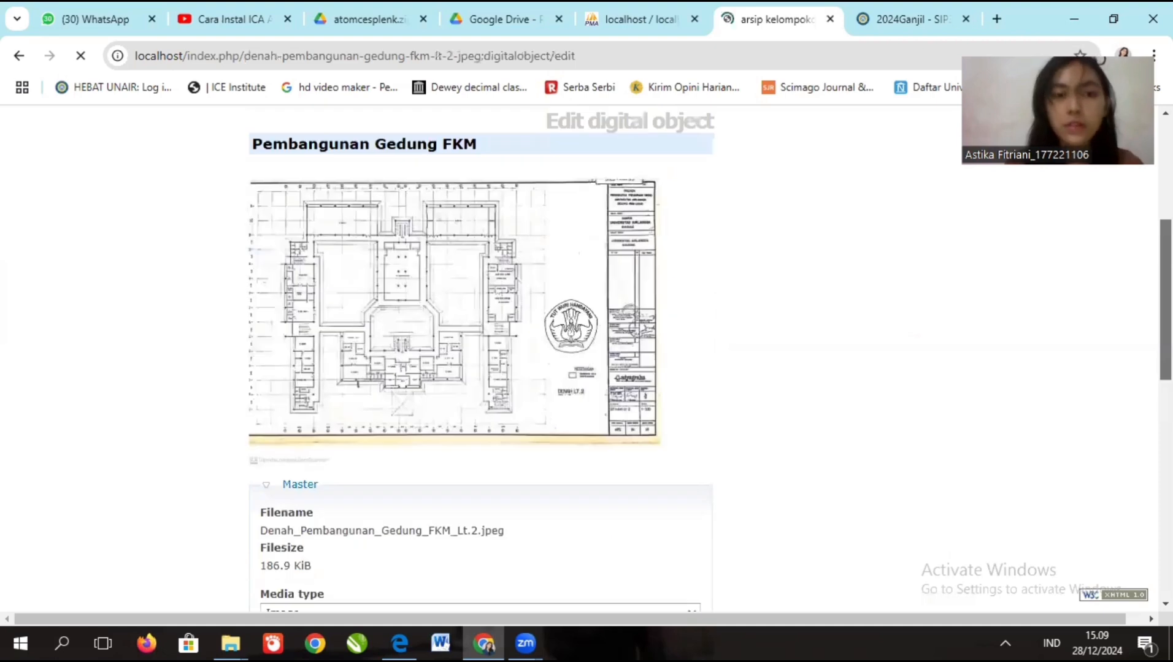
pyautogui.scroll(-1, 479, 356)
pyautogui.scroll(-1, 479, 356)
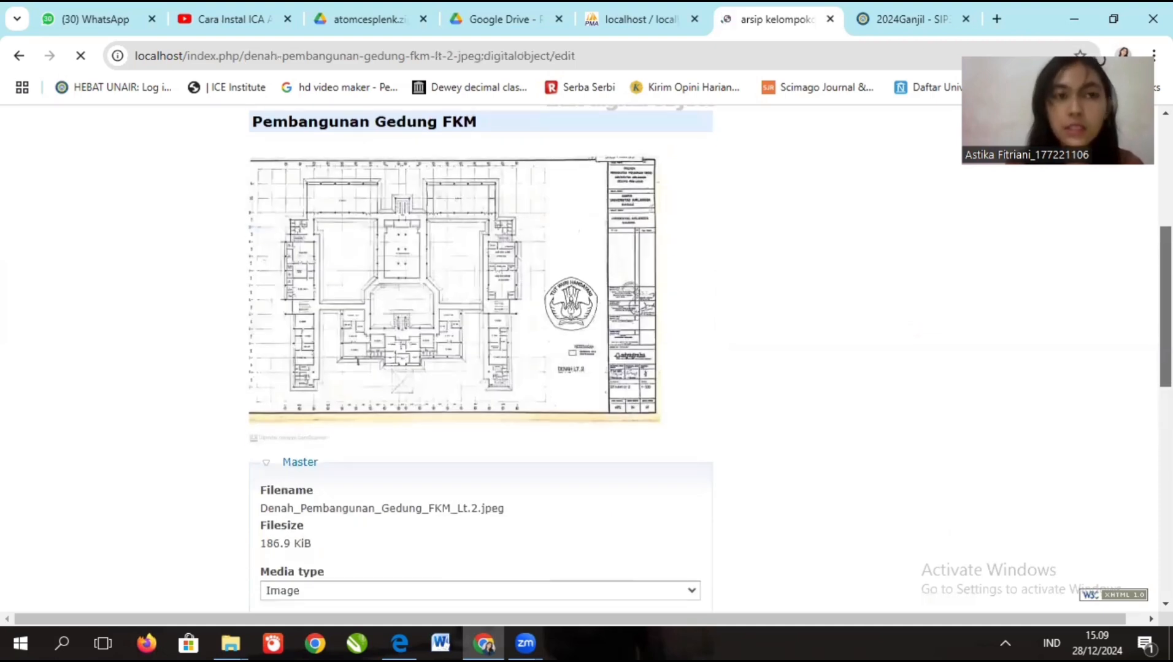
pyautogui.scroll(1, 480, 356)
pyautogui.scroll(1, 480, 356)
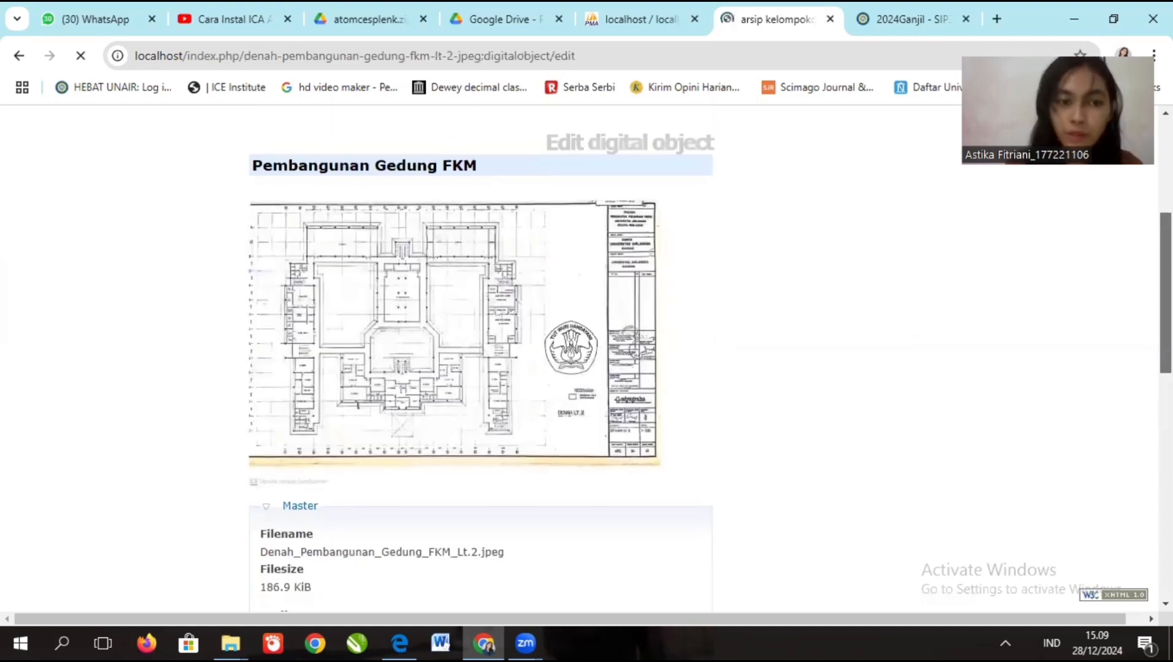
pyautogui.scroll(-4, 479, 356)
pyautogui.scroll(-6, 479, 356)
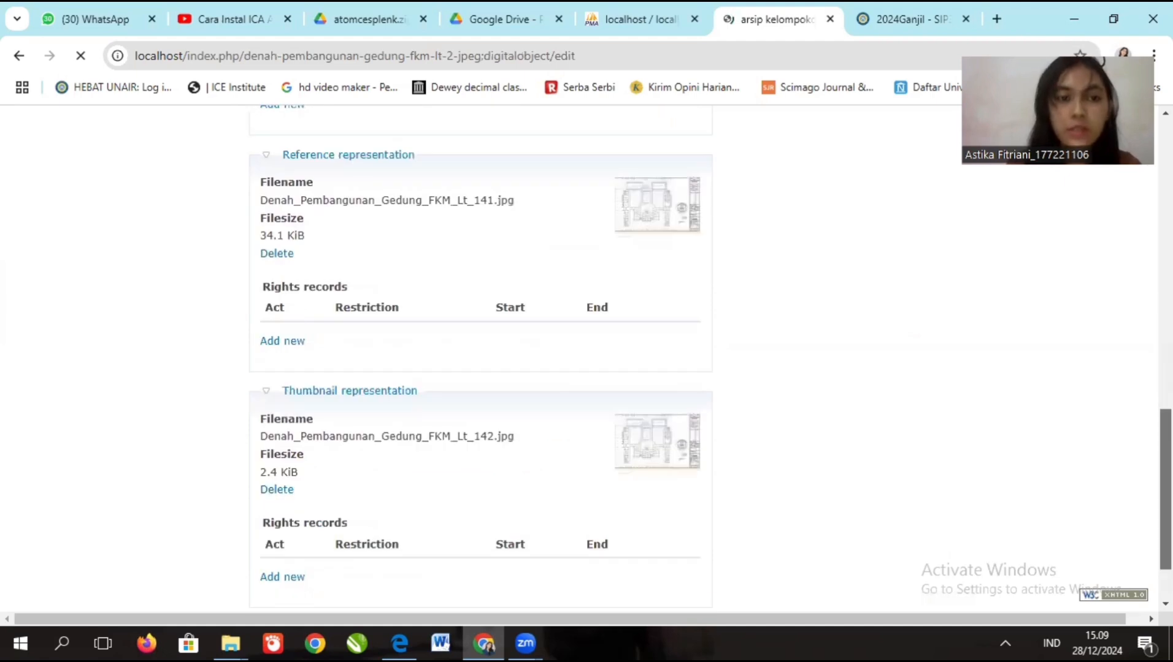
pyautogui.scroll(-2, 630, 607)
pyautogui.click(426, 556)
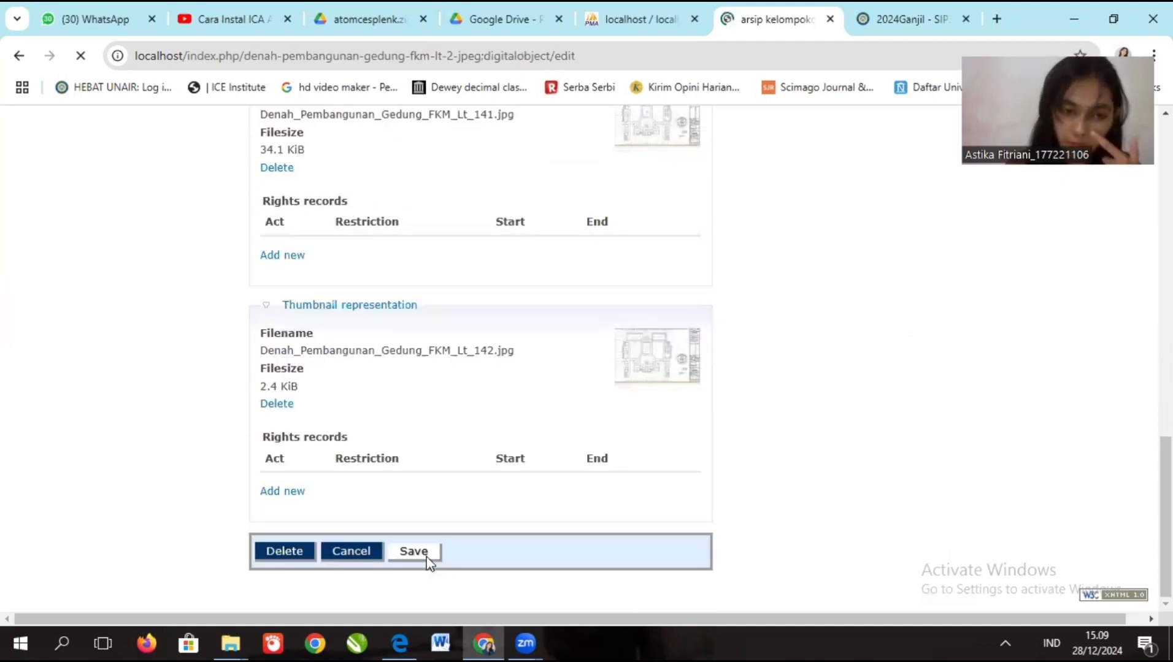
pyautogui.scroll(-7, 480, 356)
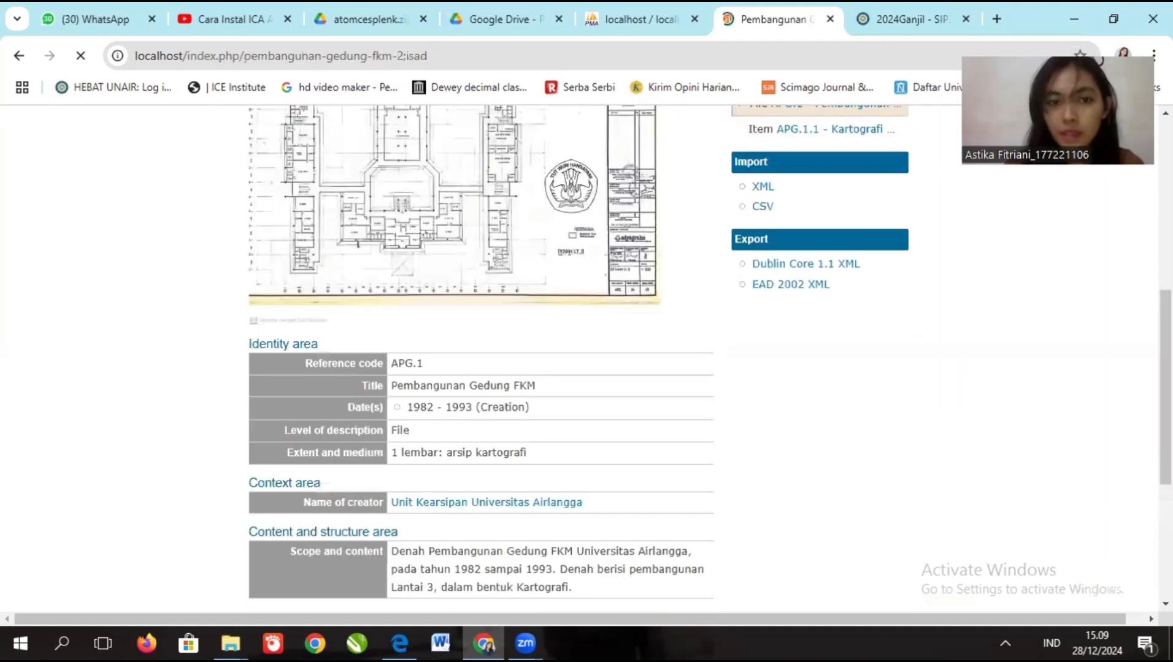
pyautogui.moveTo(1166, 380); pyautogui.dragTo(1165, 480)
pyautogui.scroll(7, 577, 292)
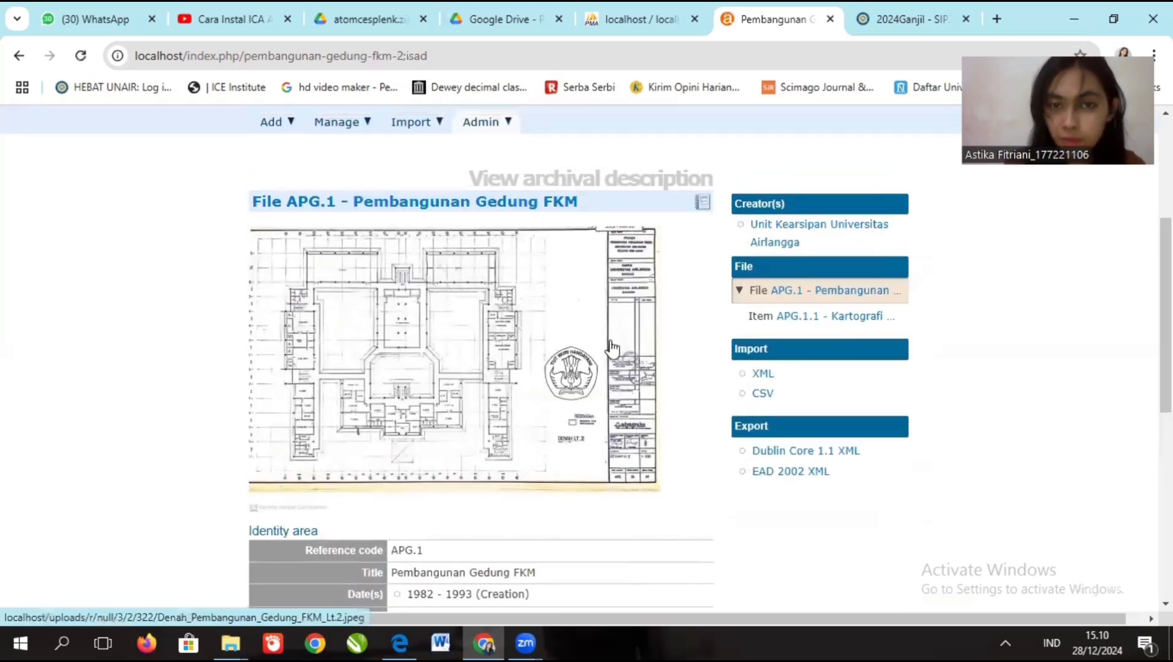
pyautogui.moveTo(1165, 282); pyautogui.dragTo(1165, 295)
pyautogui.scroll(-3, 527, 415)
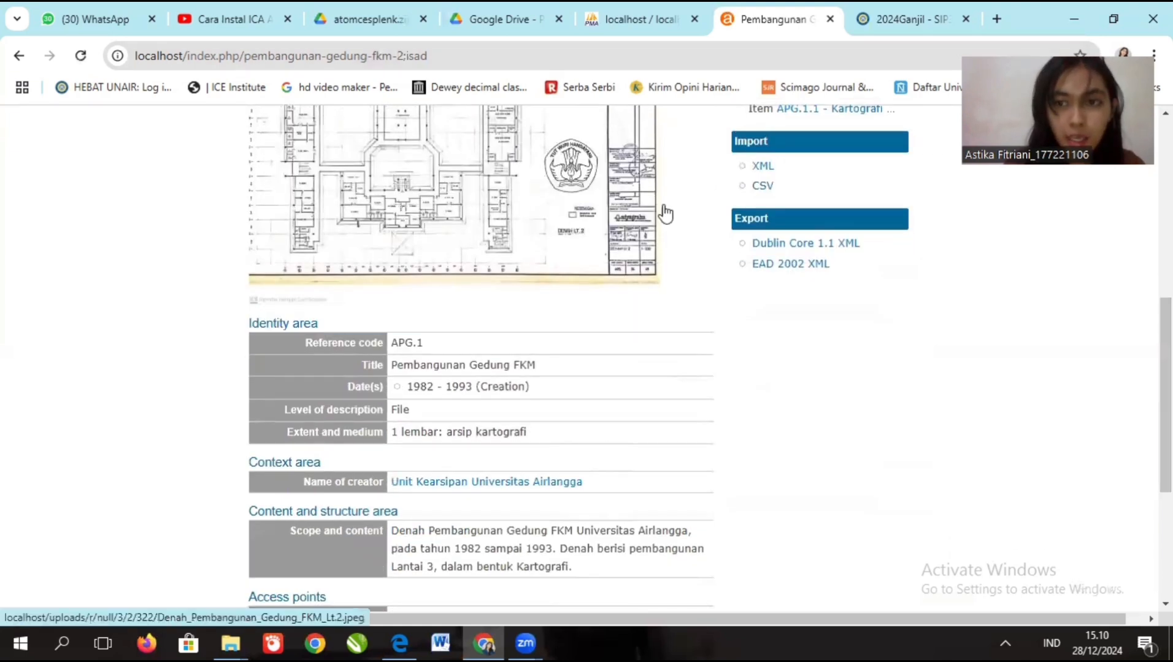
pyautogui.moveTo(1166, 368); pyautogui.dragTo(1166, 448)
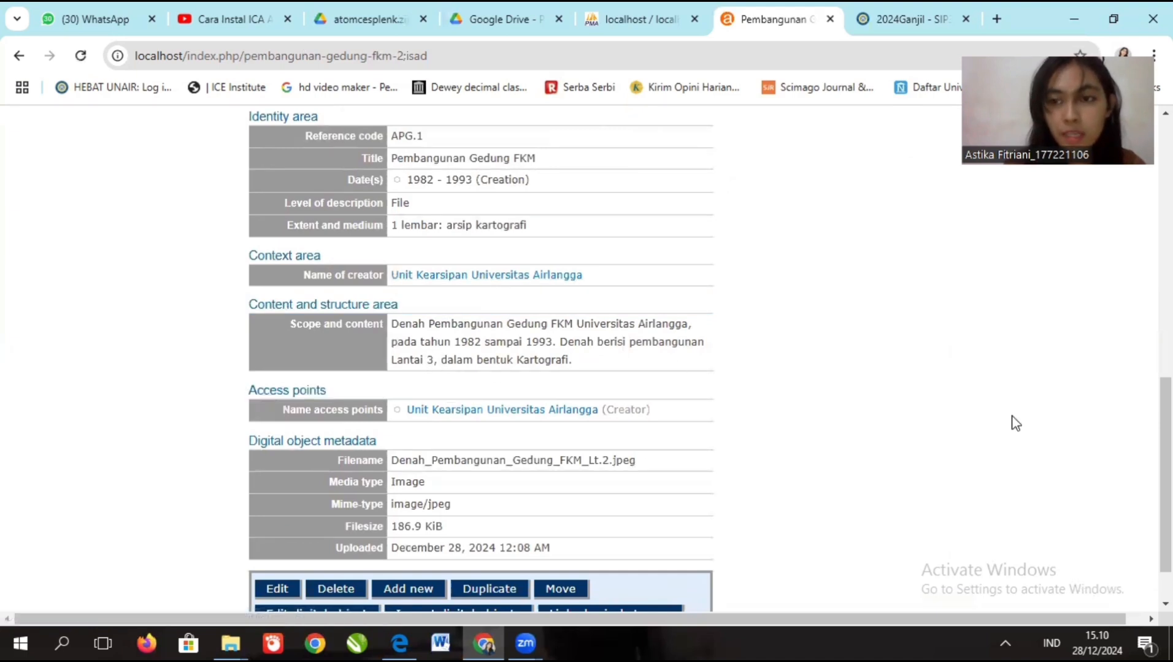
pyautogui.moveTo(1166, 429); pyautogui.dragTo(1165, 454)
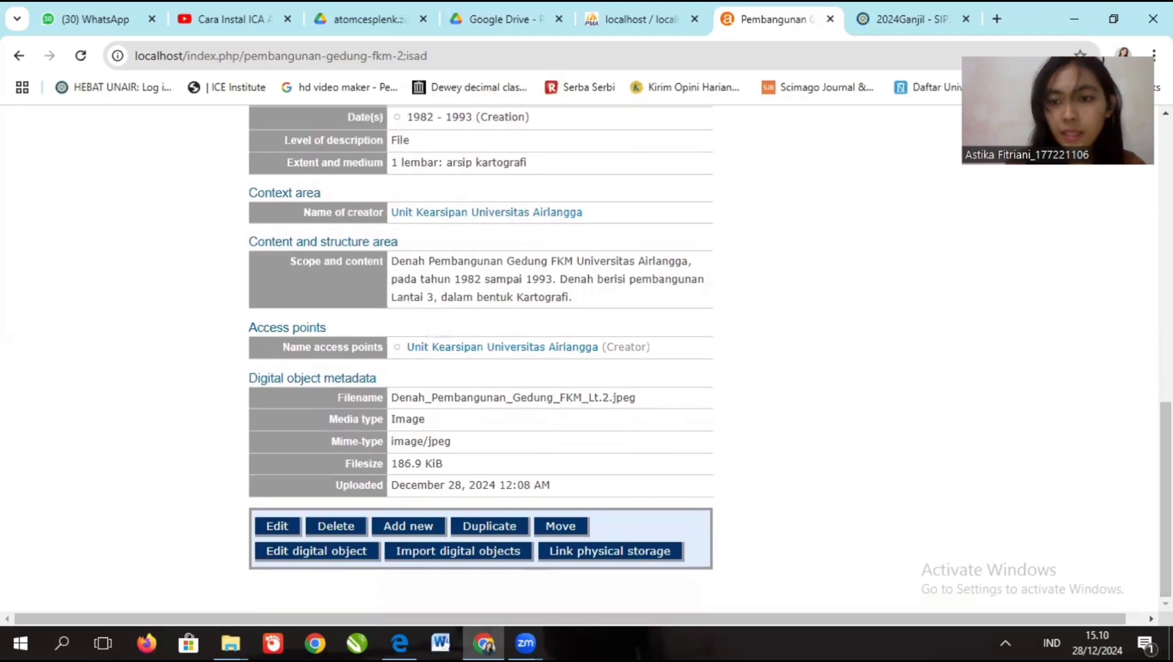
pyautogui.moveTo(1166, 484); pyautogui.dragTo(1165, 314)
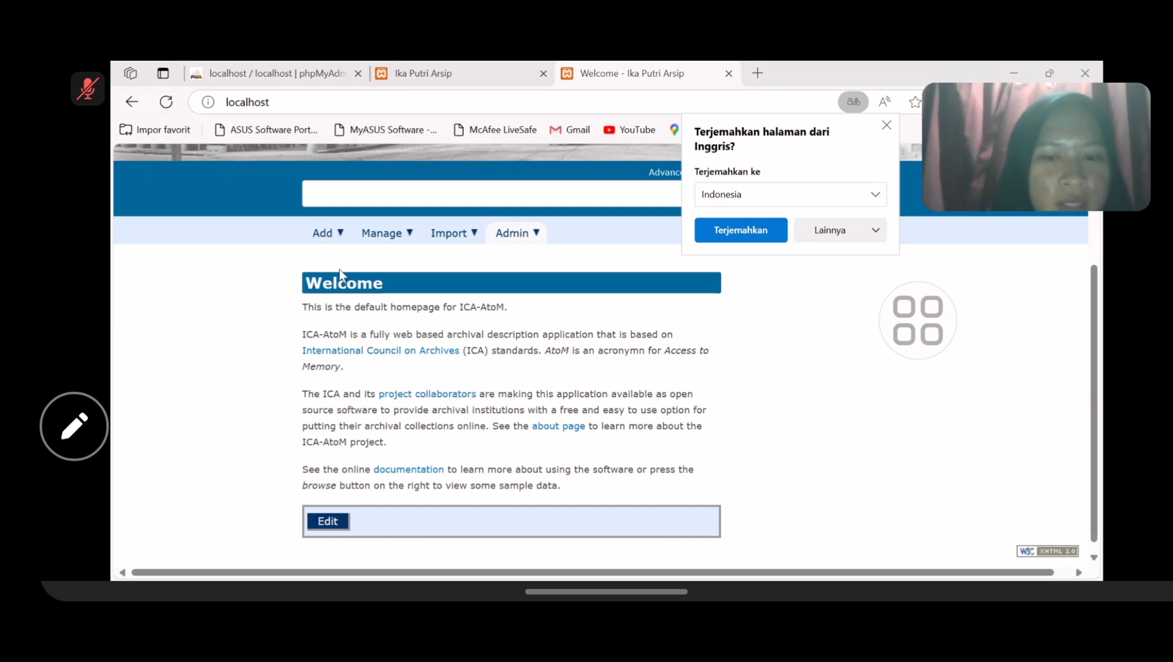
# - Start a new archival description from the Add menu's Archival descriptions entry
pyautogui.moveTo(343, 232)
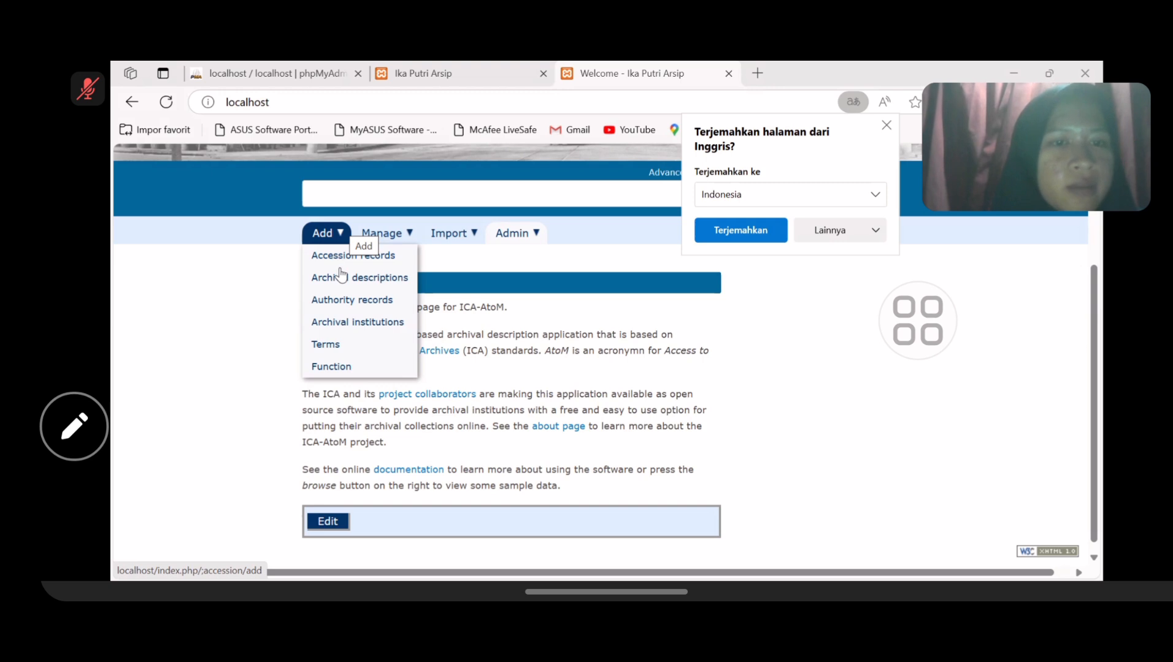
pyautogui.click(341, 278)
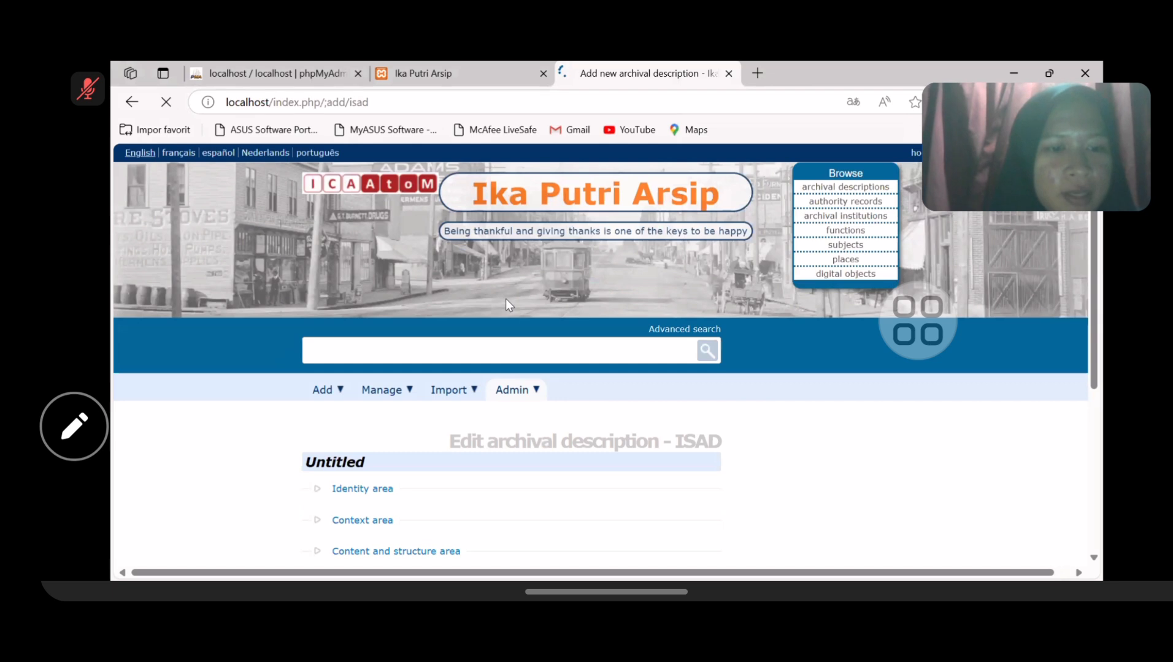
# - Set identifier APG.2 and title 'Proyek Pembangunan Tropical Disease Research Center' in the Identity area
pyautogui.scroll(-2, 506, 299)
pyautogui.click(506, 389)
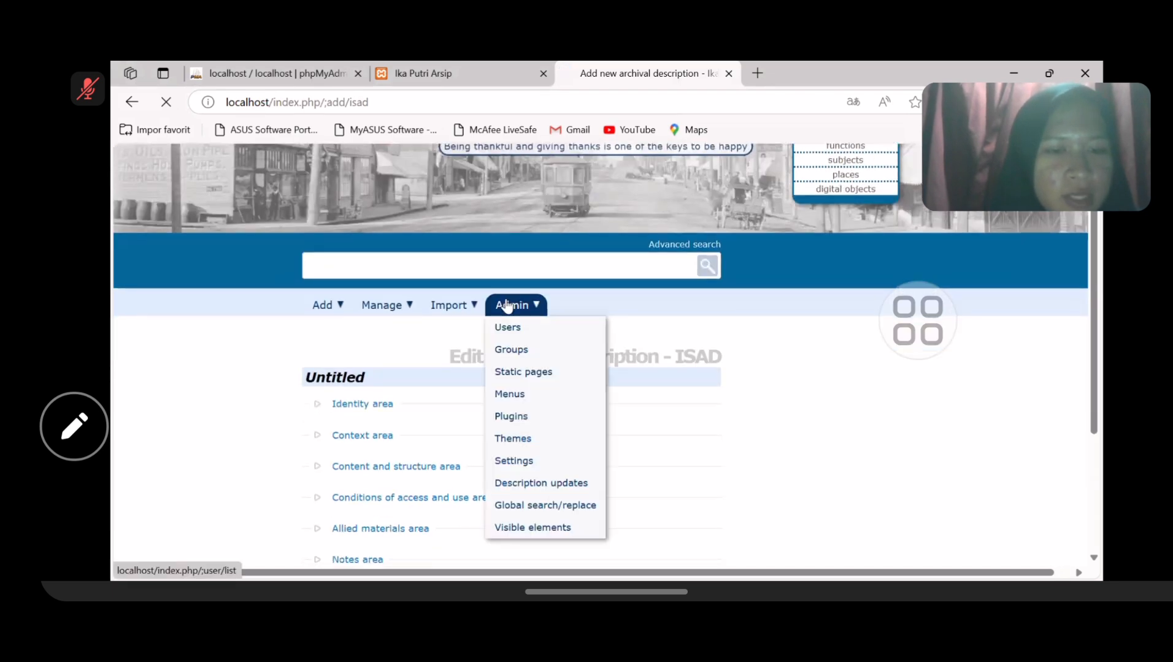
pyautogui.scroll(-2, 669, 342)
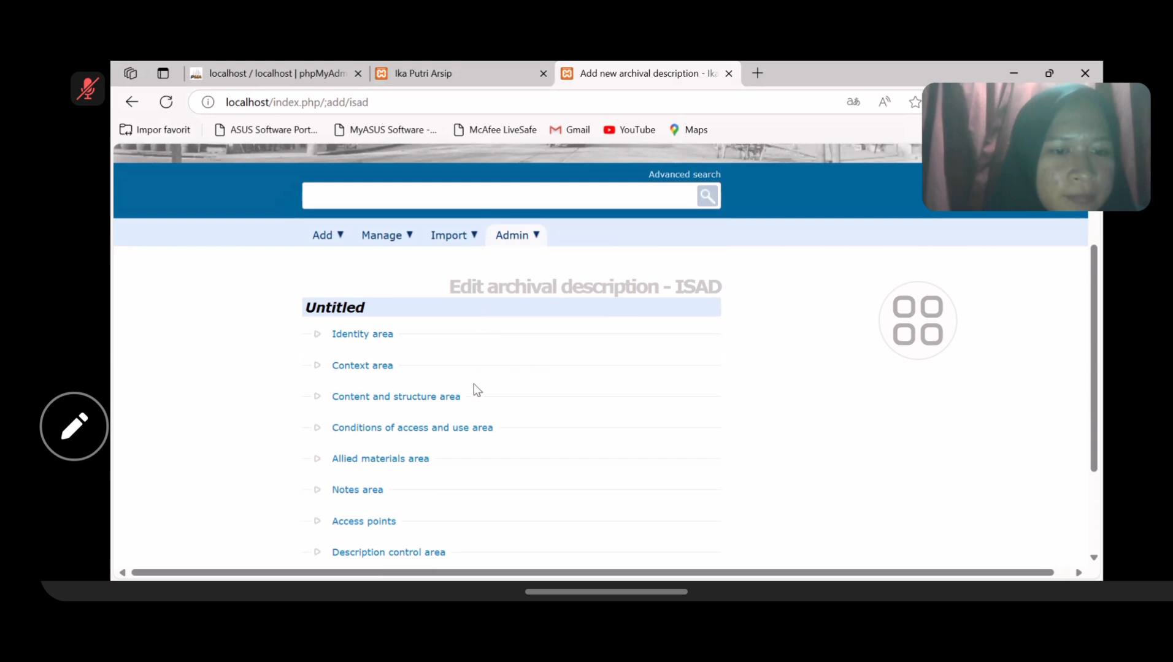
pyautogui.scroll(-2, 526, 355)
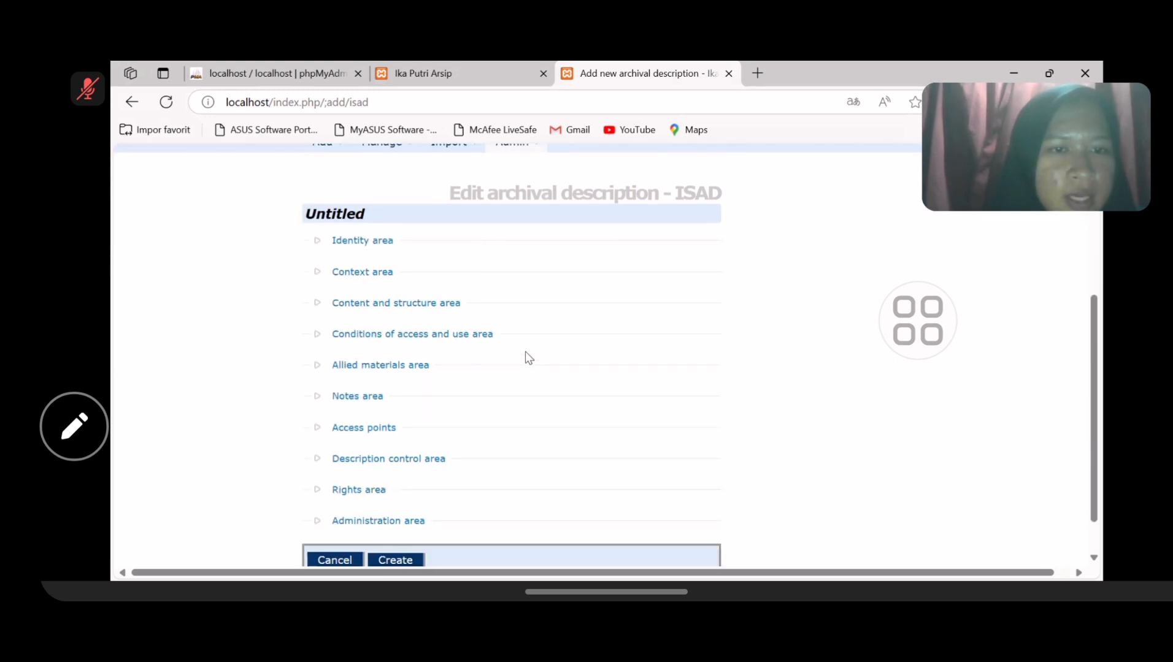
pyautogui.click(380, 243)
pyautogui.scroll(-2, 381, 241)
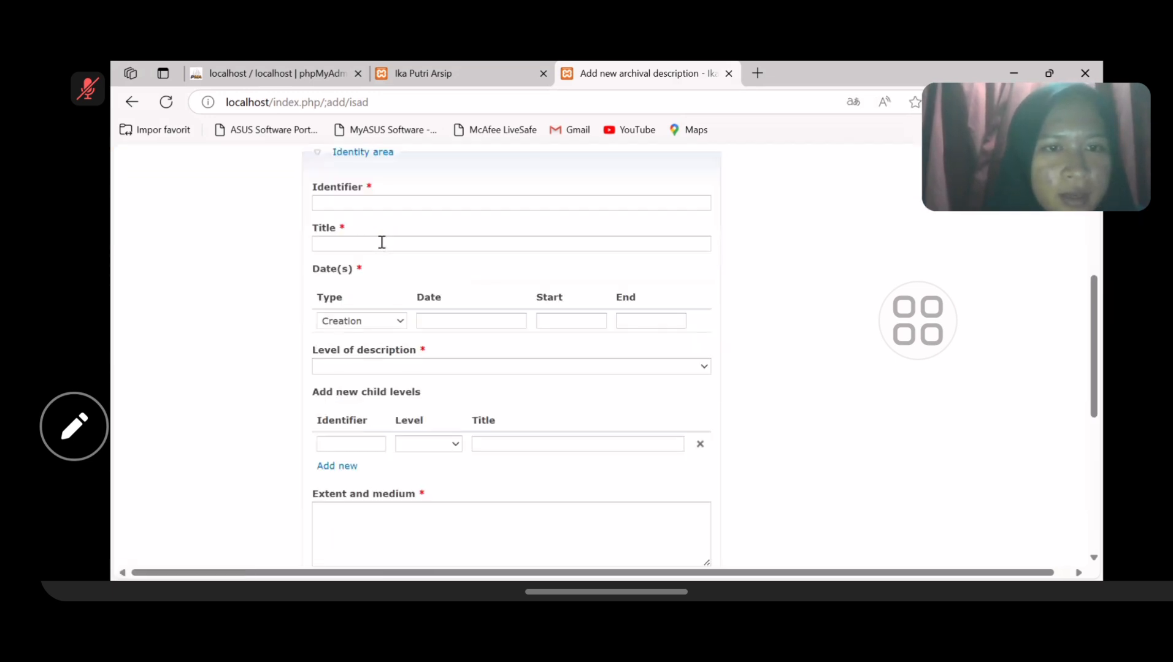
pyautogui.click(362, 202)
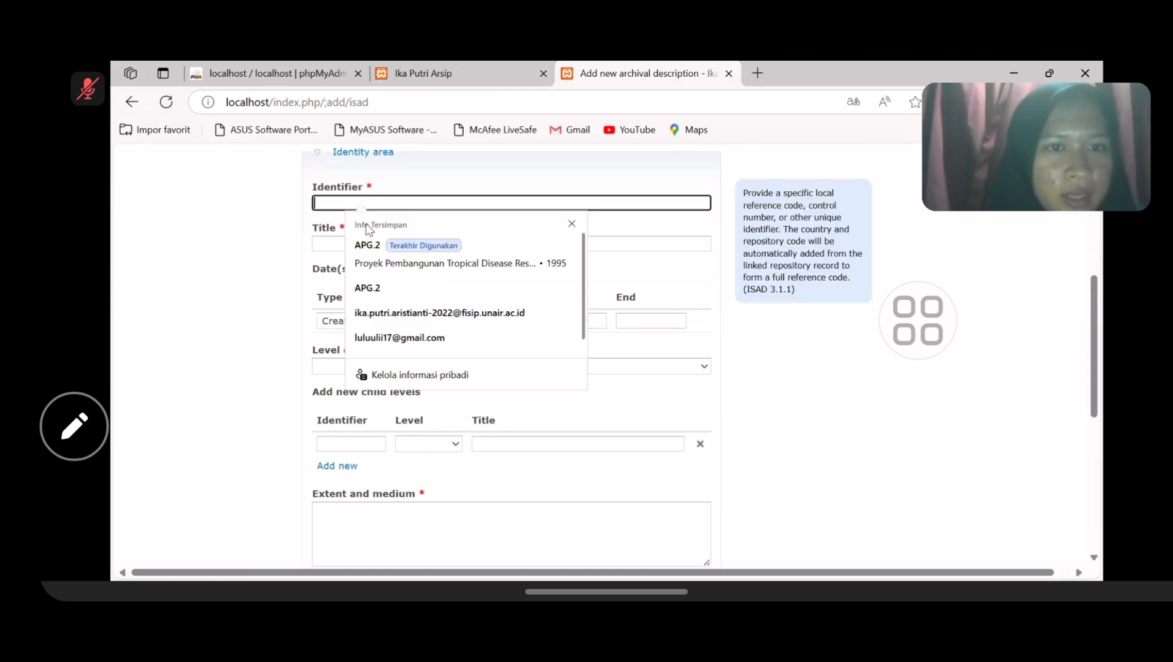
pyautogui.click(381, 288)
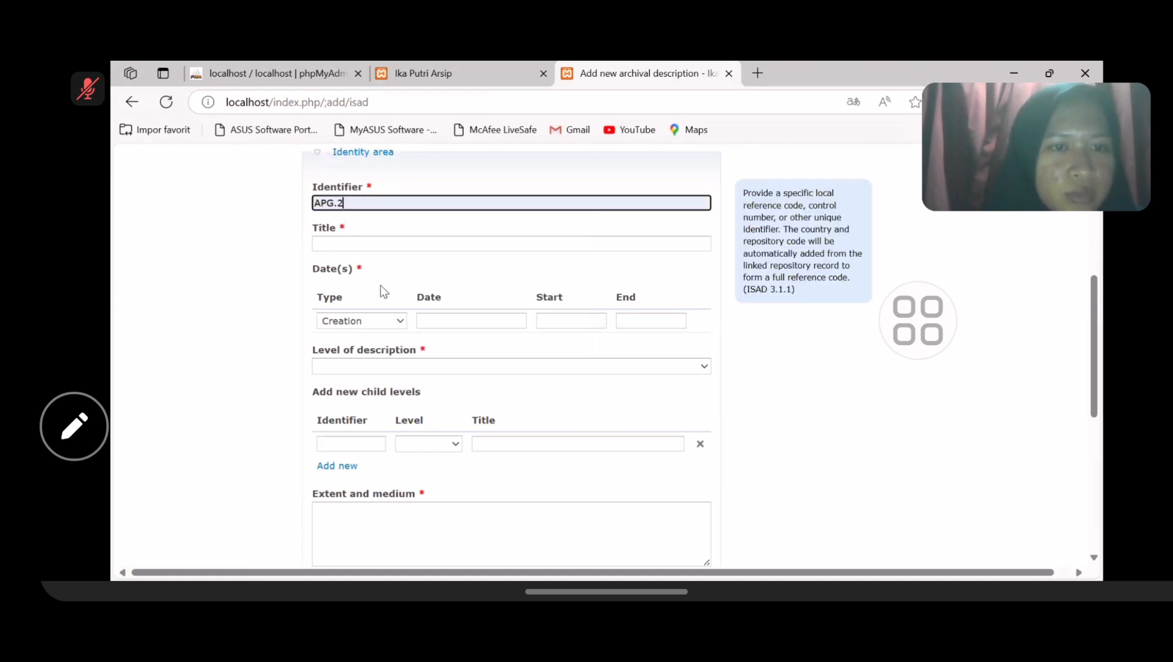
pyautogui.click(341, 239)
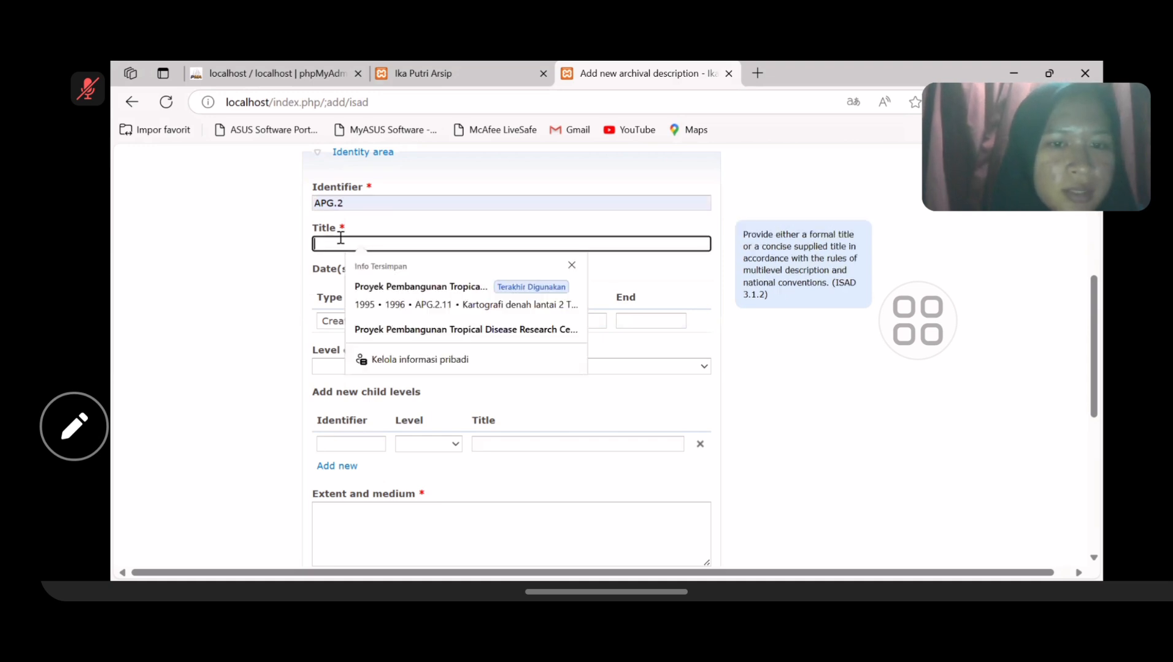
pyautogui.click(415, 330)
# - Add an Accumulation date from 1995 to 1996 and set the level to File
pyautogui.scroll(-1, 417, 336)
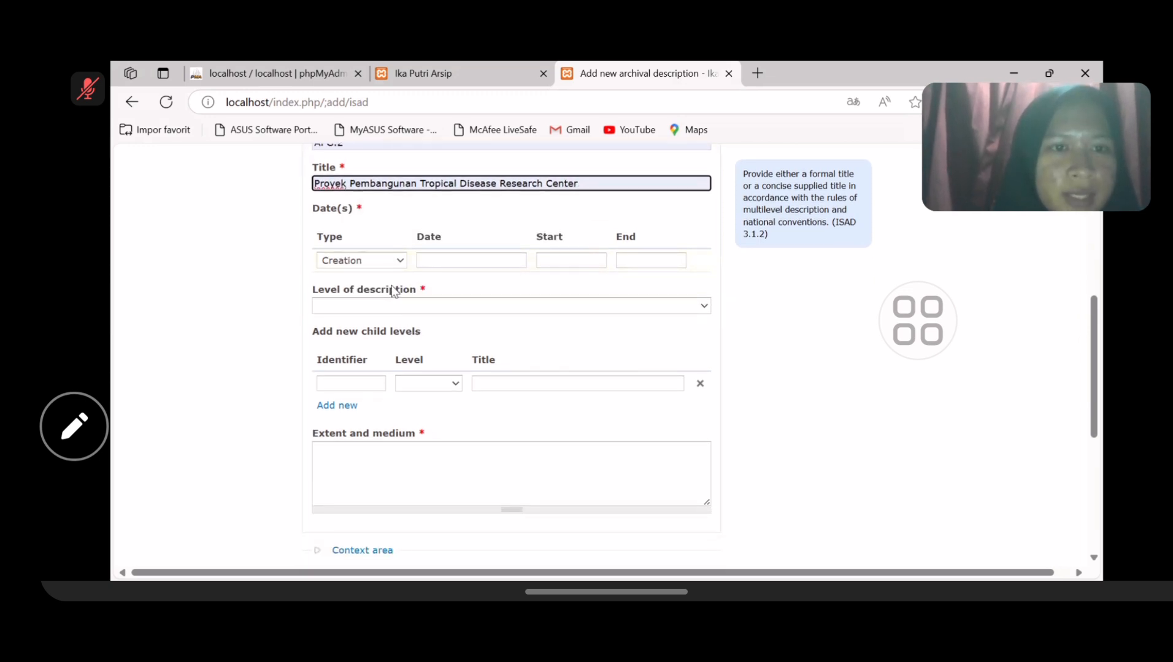
pyautogui.click(381, 263)
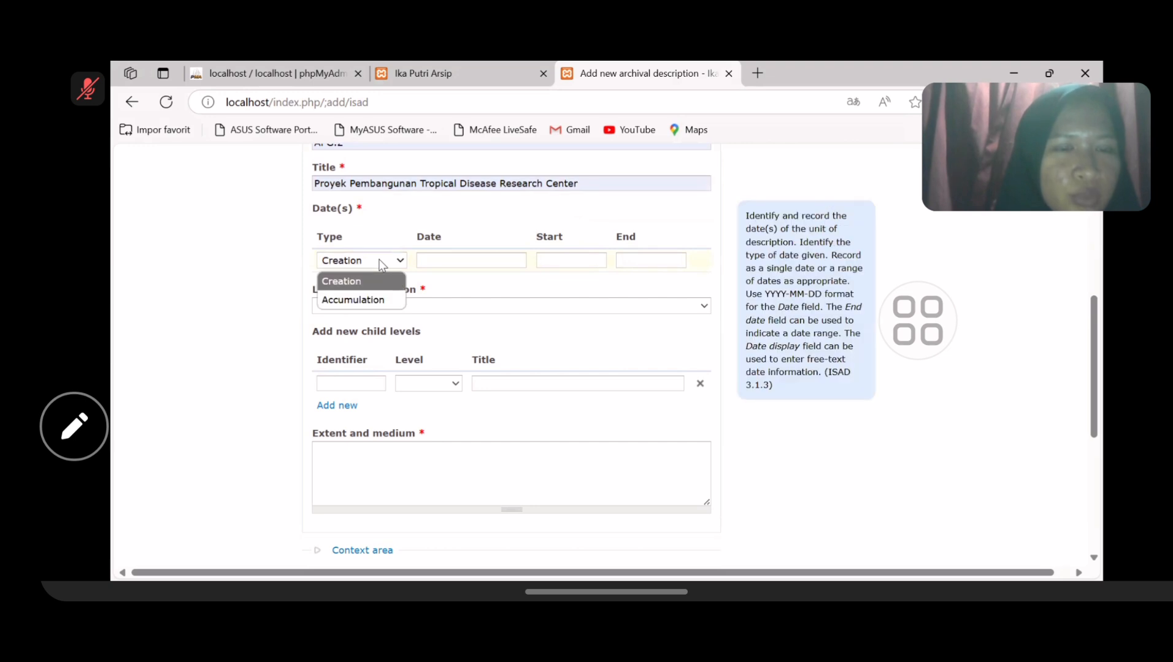
pyautogui.click(366, 301)
pyautogui.click(552, 256)
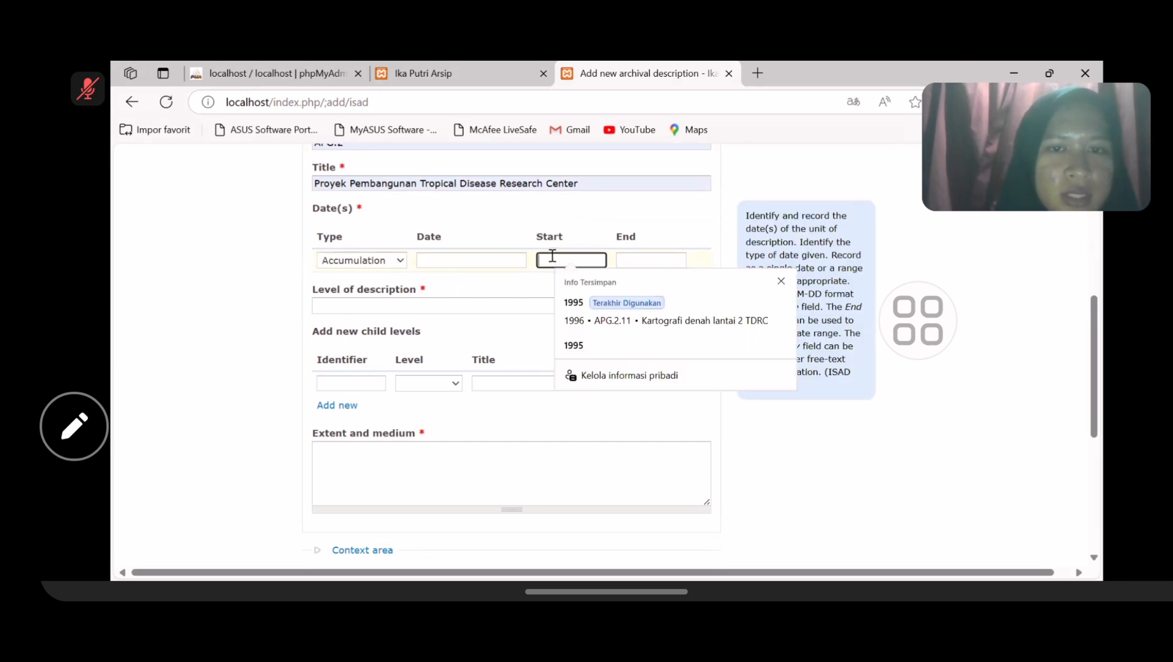
pyautogui.click(578, 343)
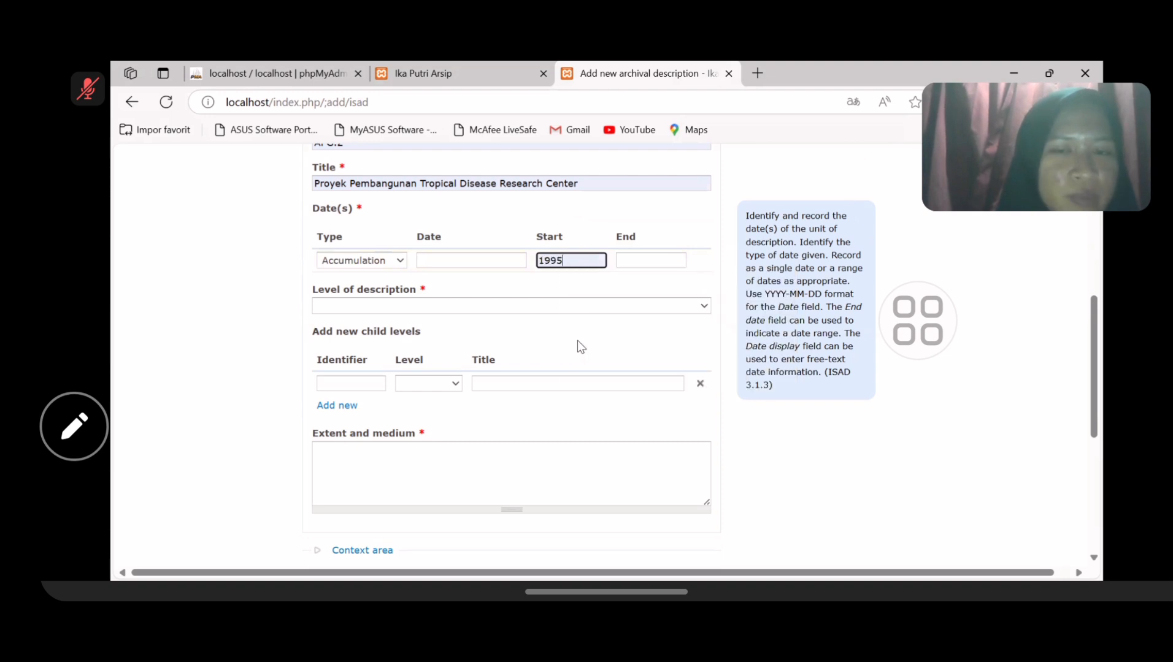
pyautogui.click(641, 264)
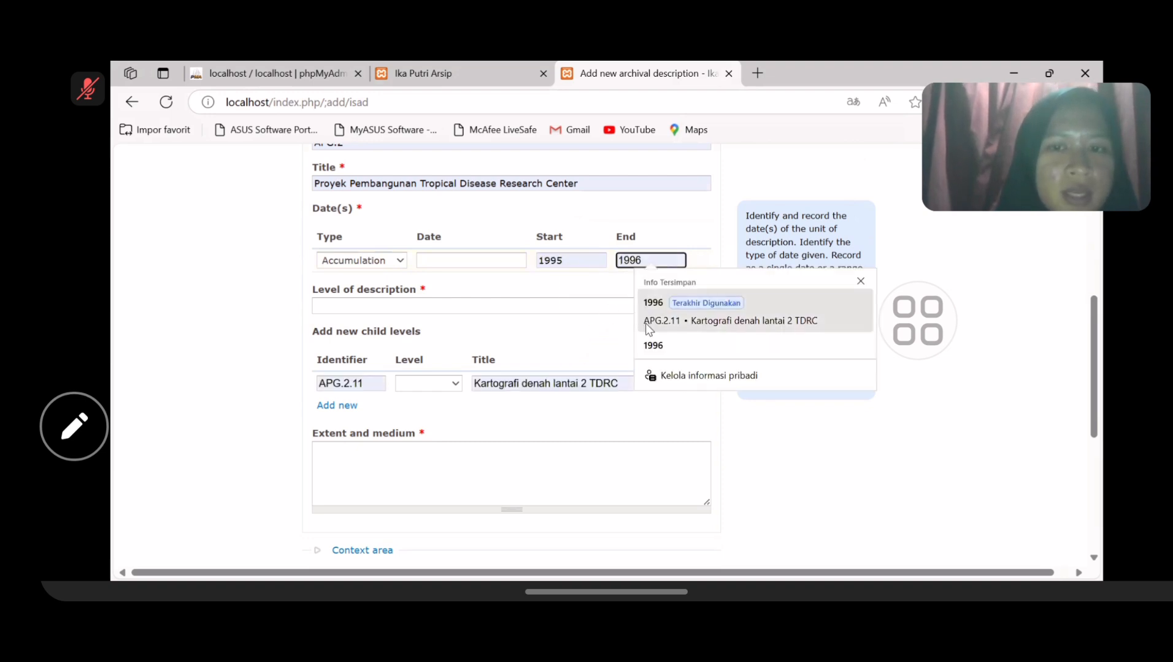
pyautogui.click(652, 344)
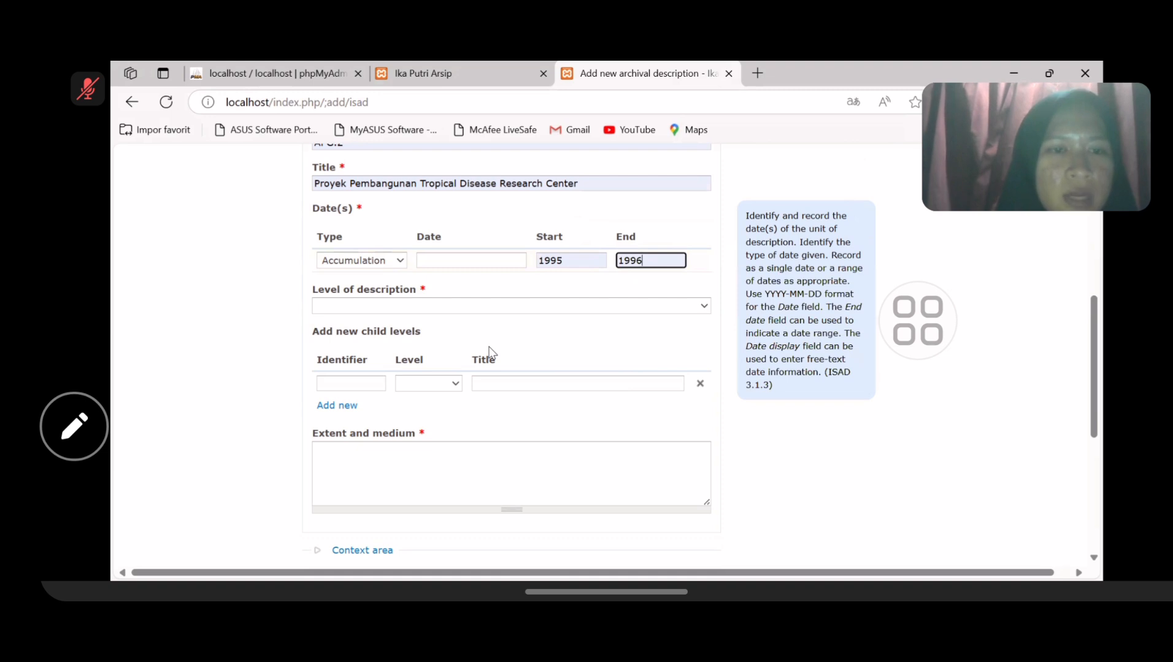
pyautogui.scroll(-1, 489, 352)
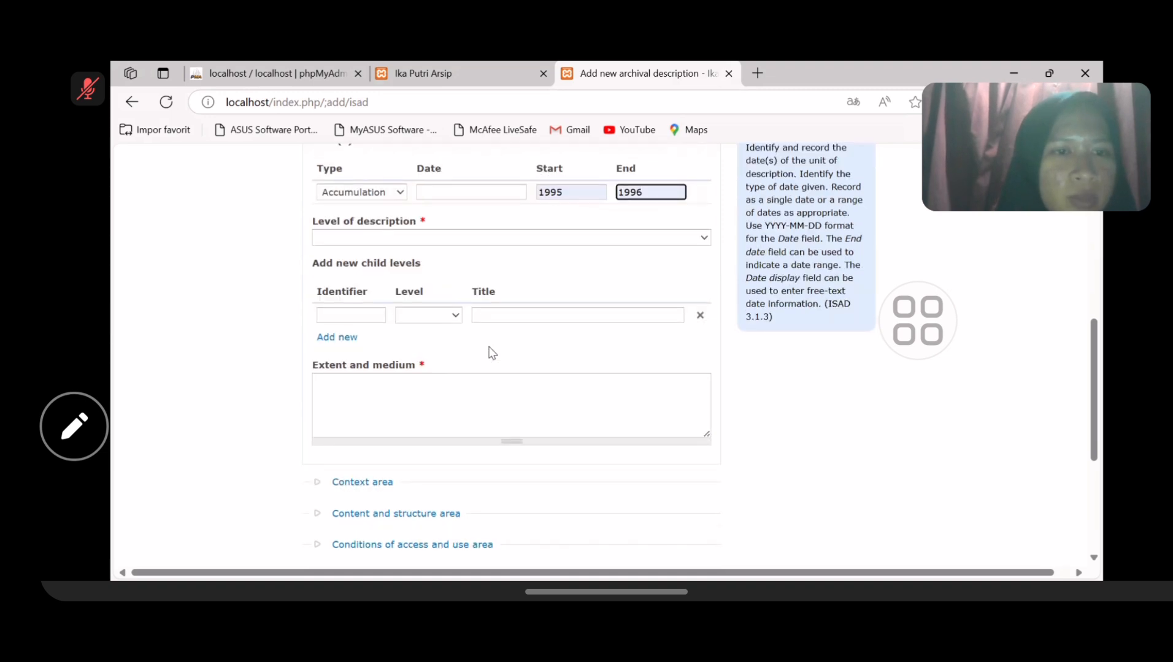
pyautogui.click(396, 238)
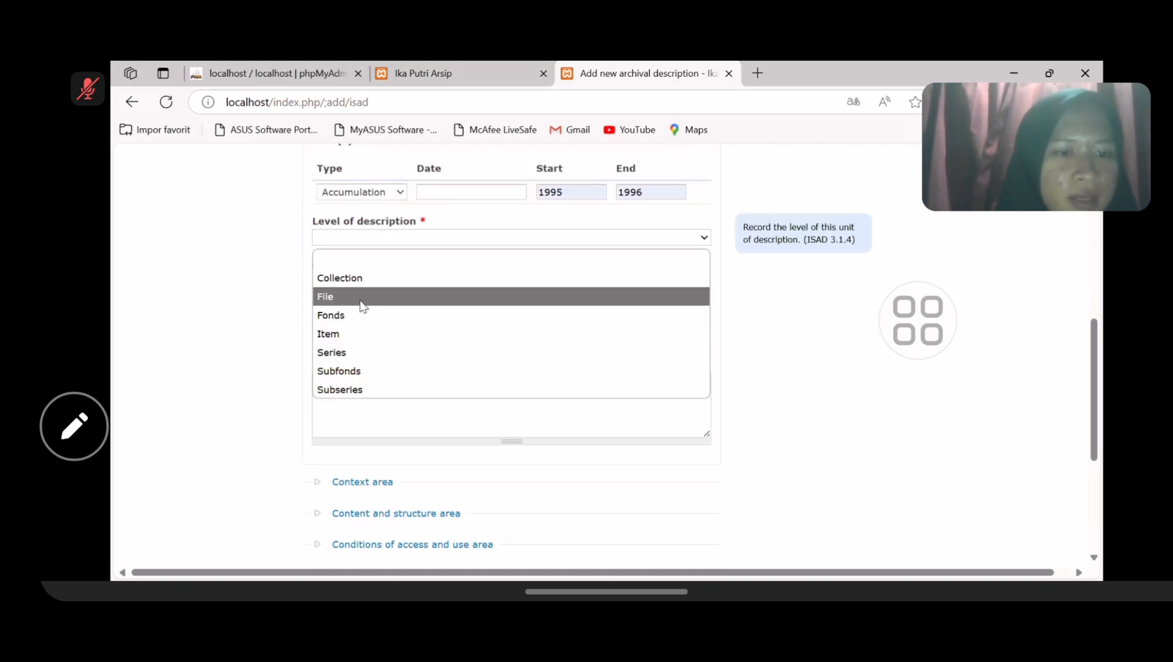
pyautogui.click(360, 300)
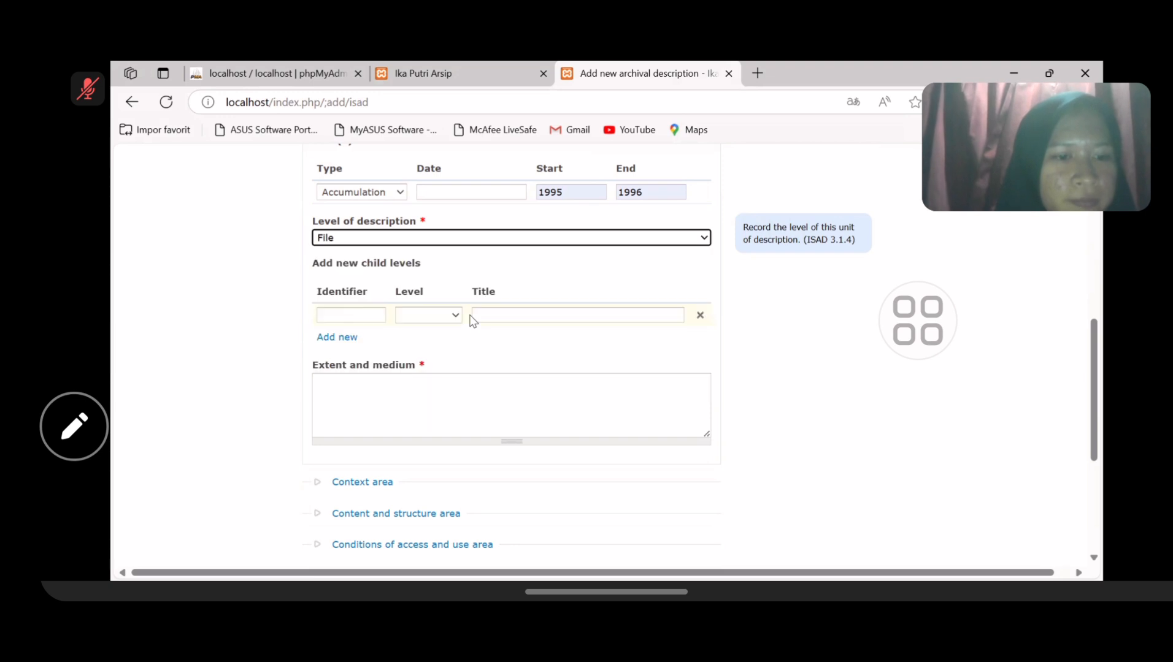
# - Add child item APG.2.11, level Item, titled 'Kartografi denah lantai 2 TDRC'
pyautogui.scroll(-1, 471, 318)
pyautogui.scroll(-1, 470, 315)
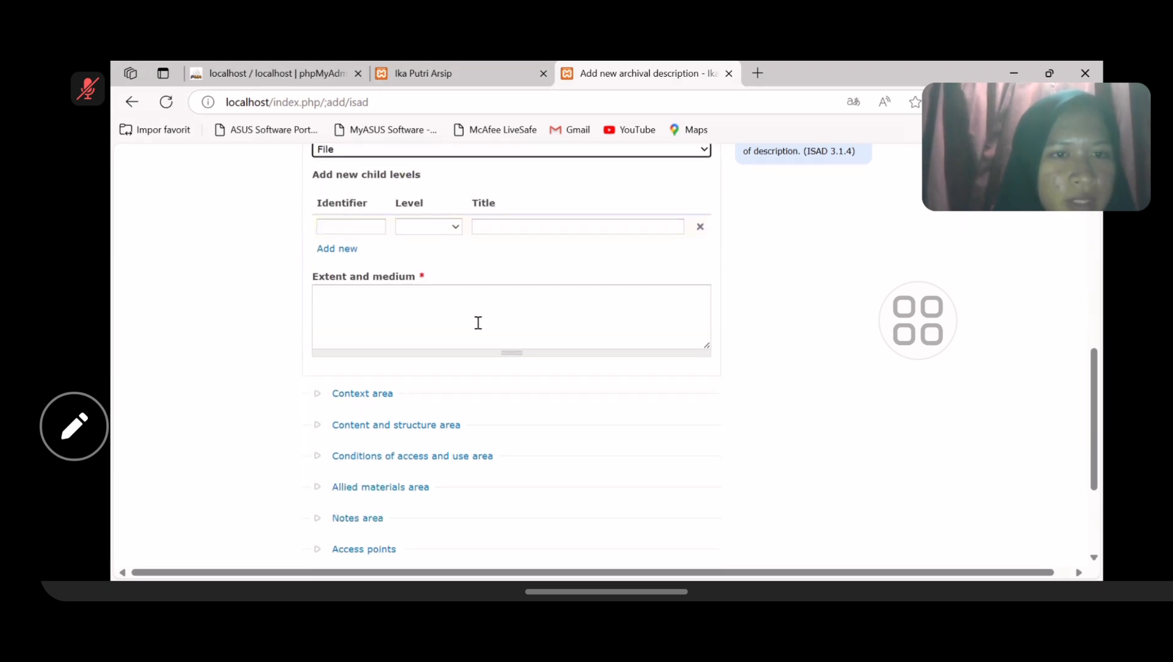
pyautogui.click(356, 228)
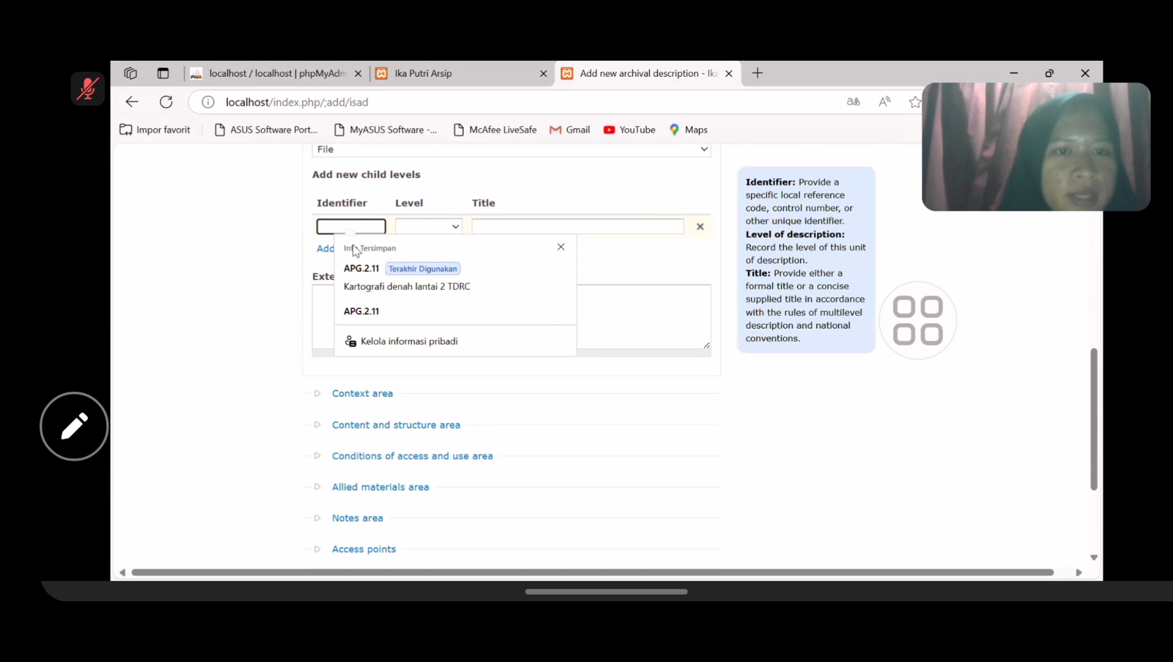
pyautogui.click(368, 310)
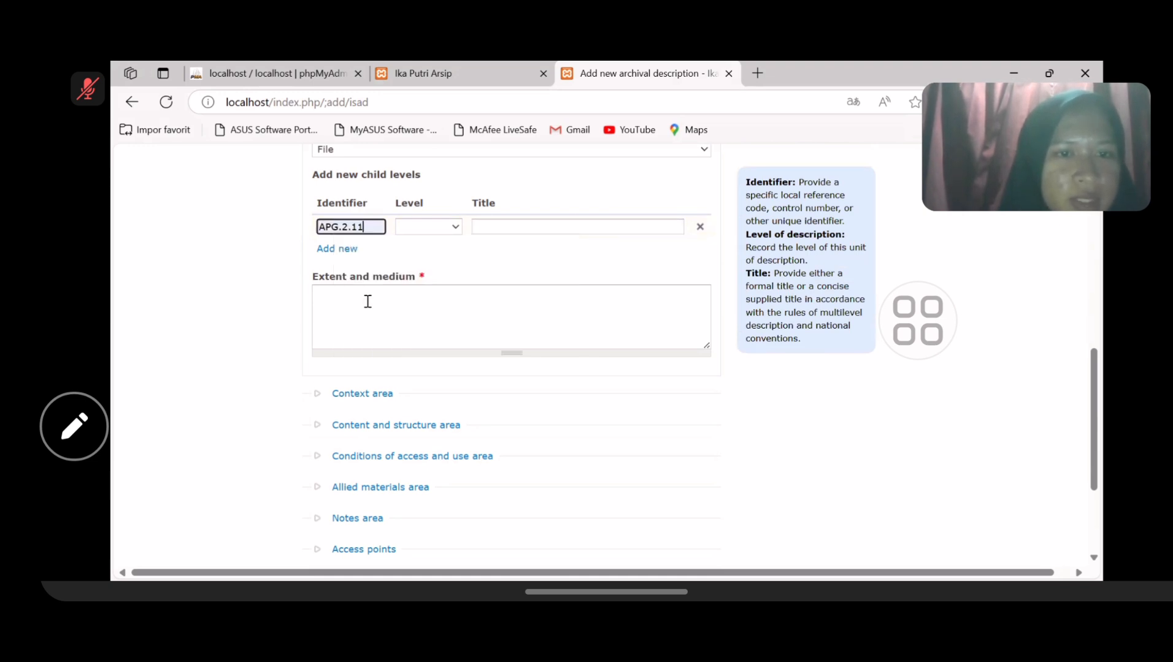
pyautogui.click(448, 228)
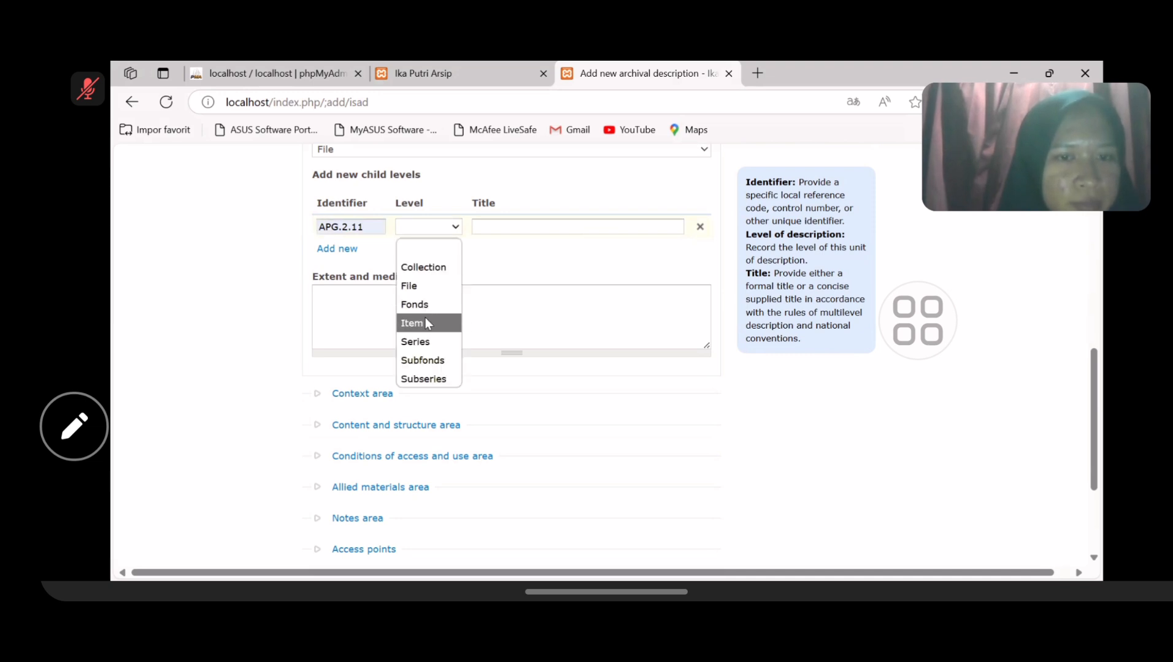
pyautogui.click(425, 319)
pyautogui.click(533, 224)
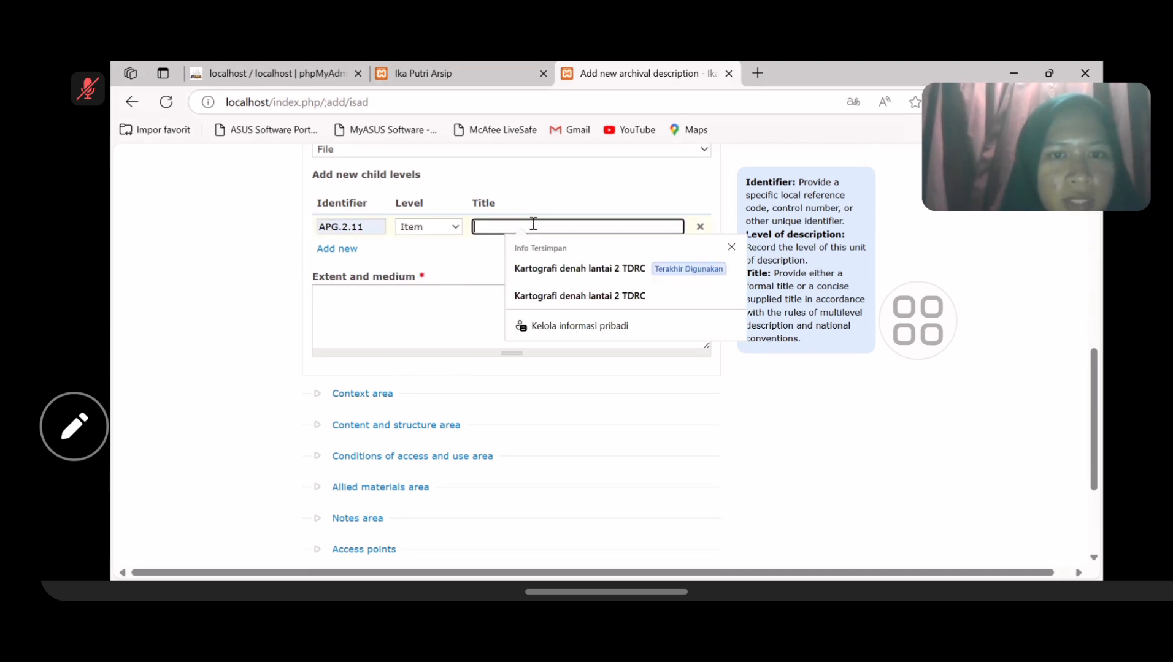
pyautogui.click(546, 297)
# - Enter '1 lembar' as the Extent and medium
pyautogui.scroll(-2, 545, 296)
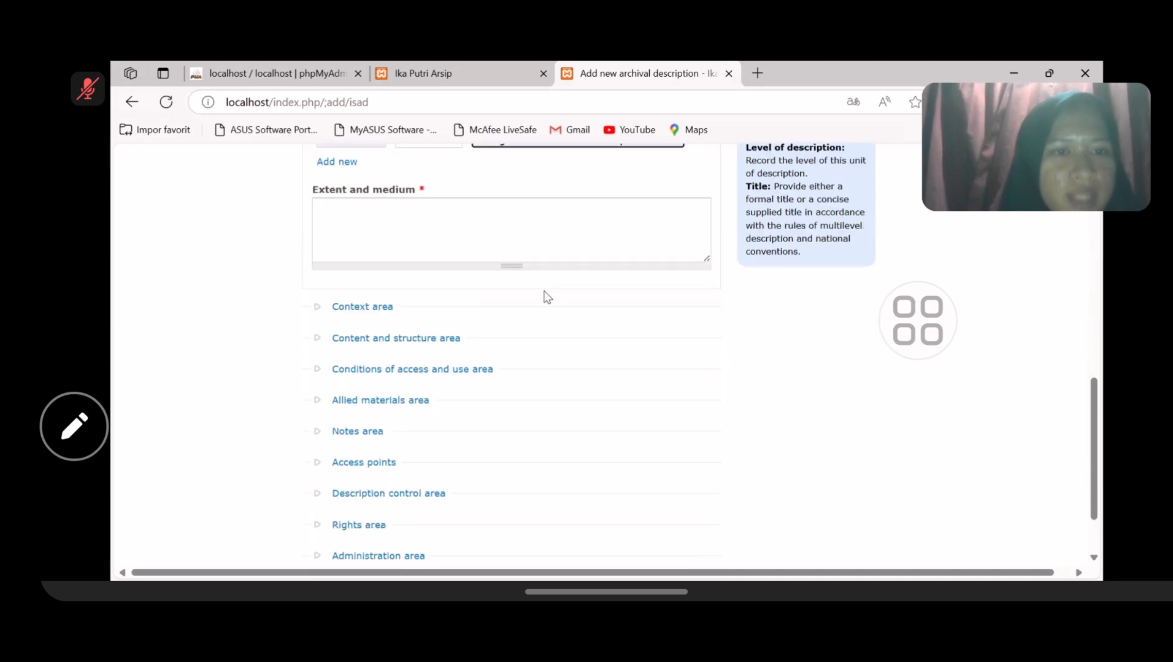
pyautogui.click(372, 214)
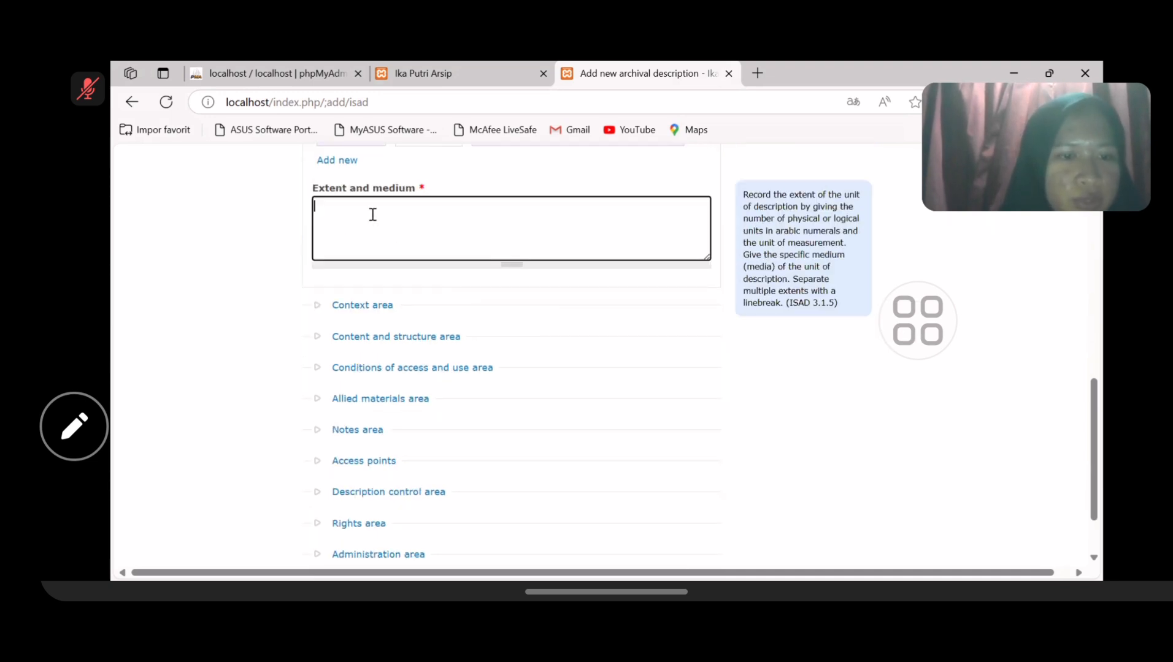
pyautogui.scroll(1, 372, 215)
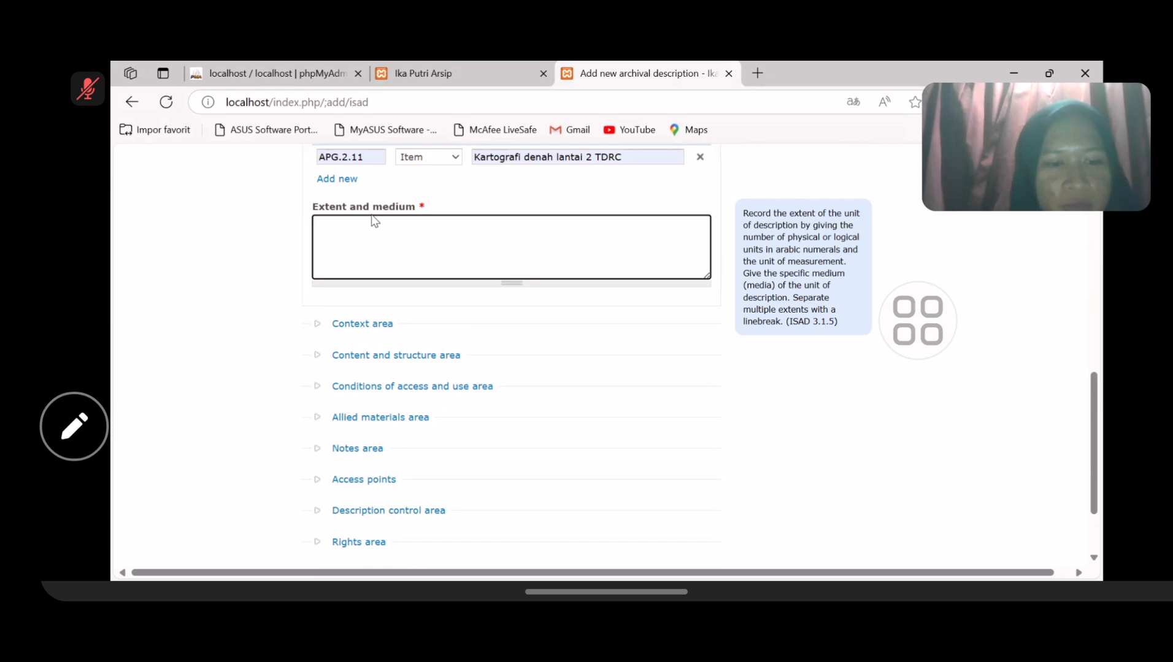
pyautogui.write('1')
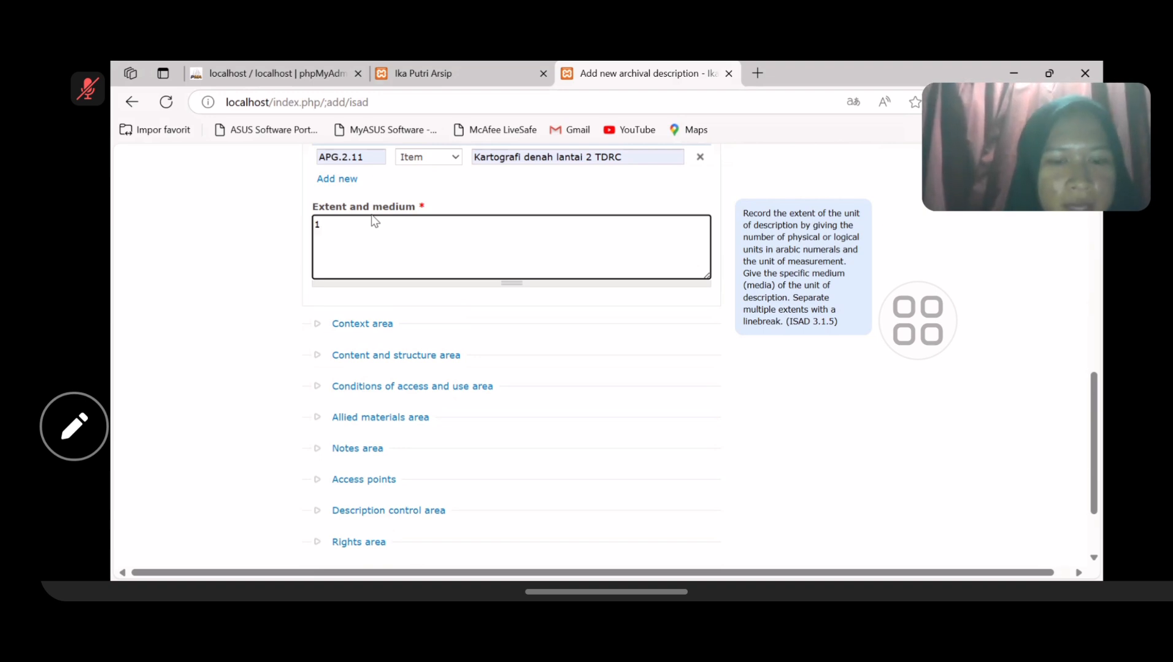
pyautogui.write(' lembar')
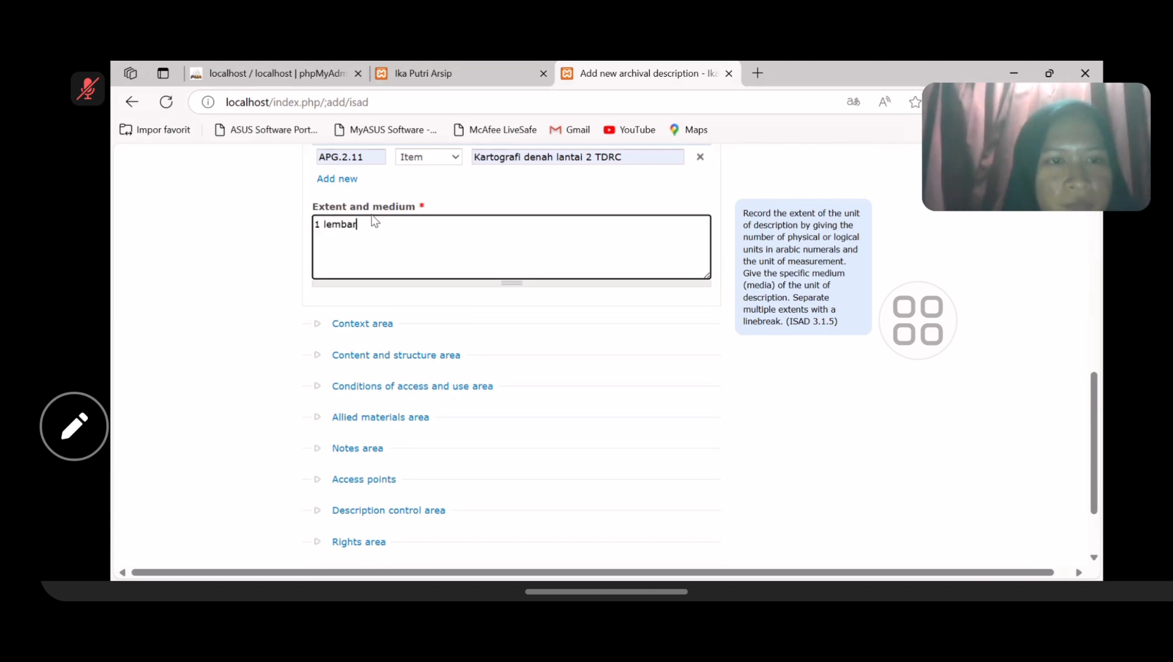
pyautogui.scroll(-2, 374, 220)
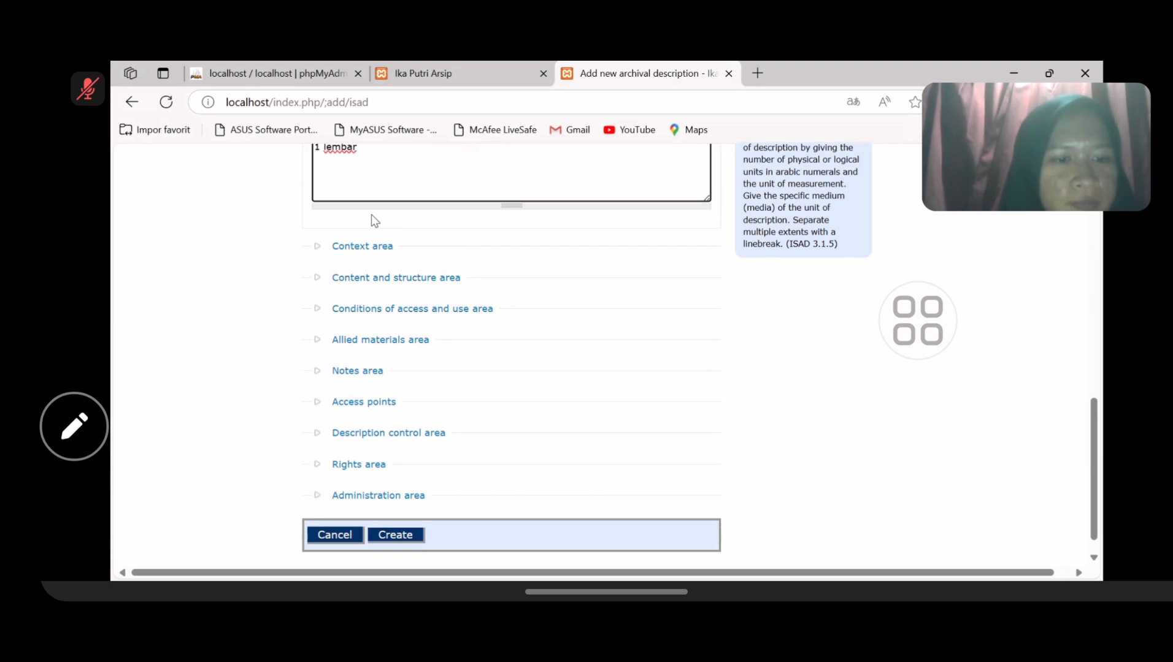
# - Enter 'Unit Kearsipan Universitas Airlangga' in Name of creator(s) and select the matching suggestion
pyautogui.click(359, 246)
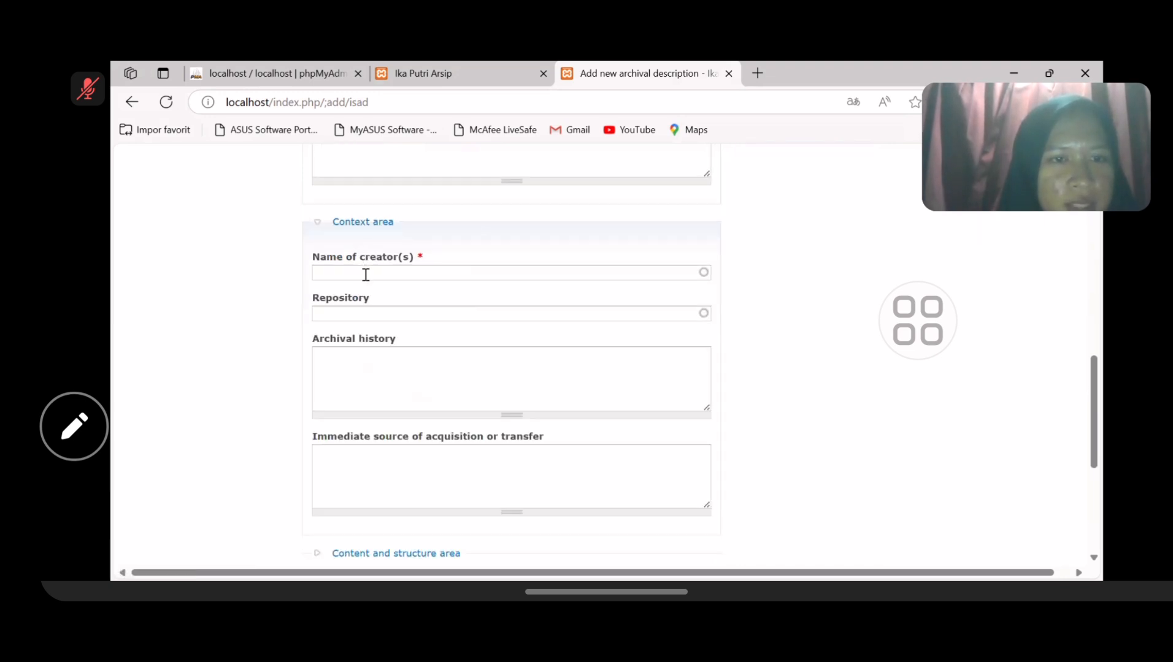
pyautogui.click(366, 274)
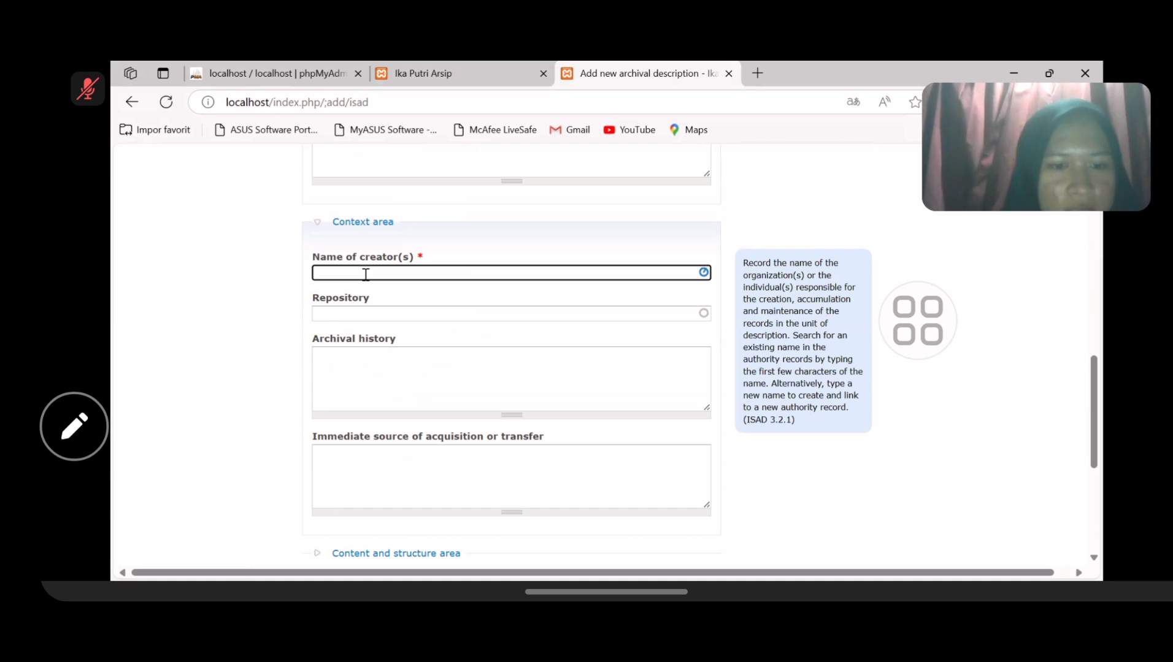
pyautogui.write('Unit')
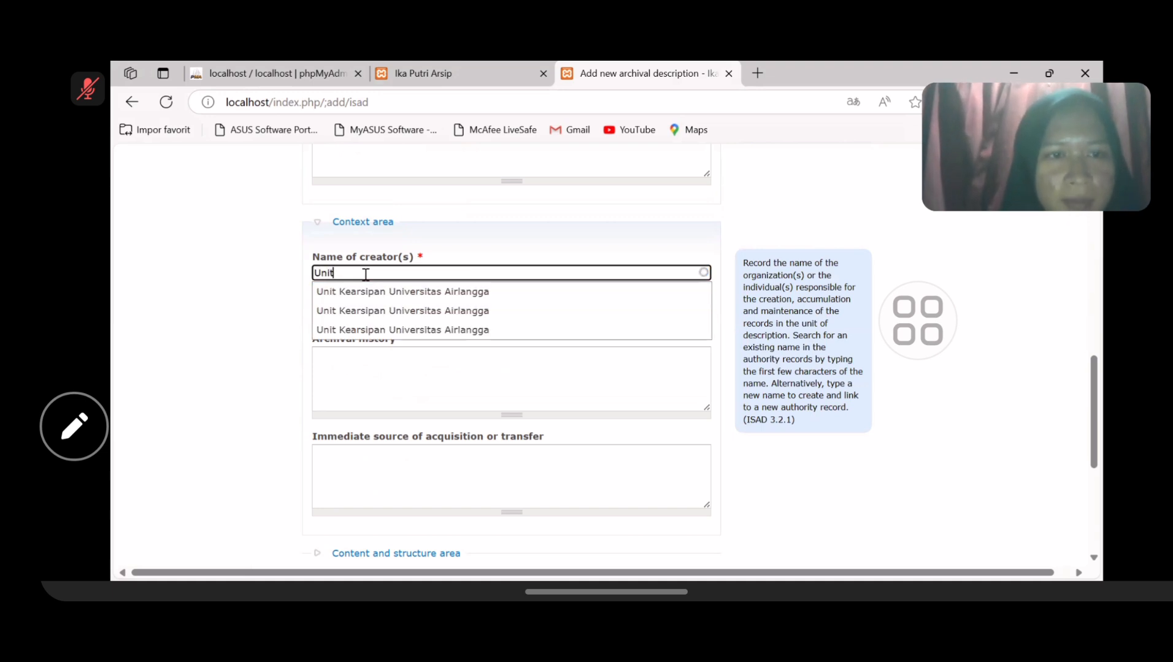
pyautogui.write(' Kea')
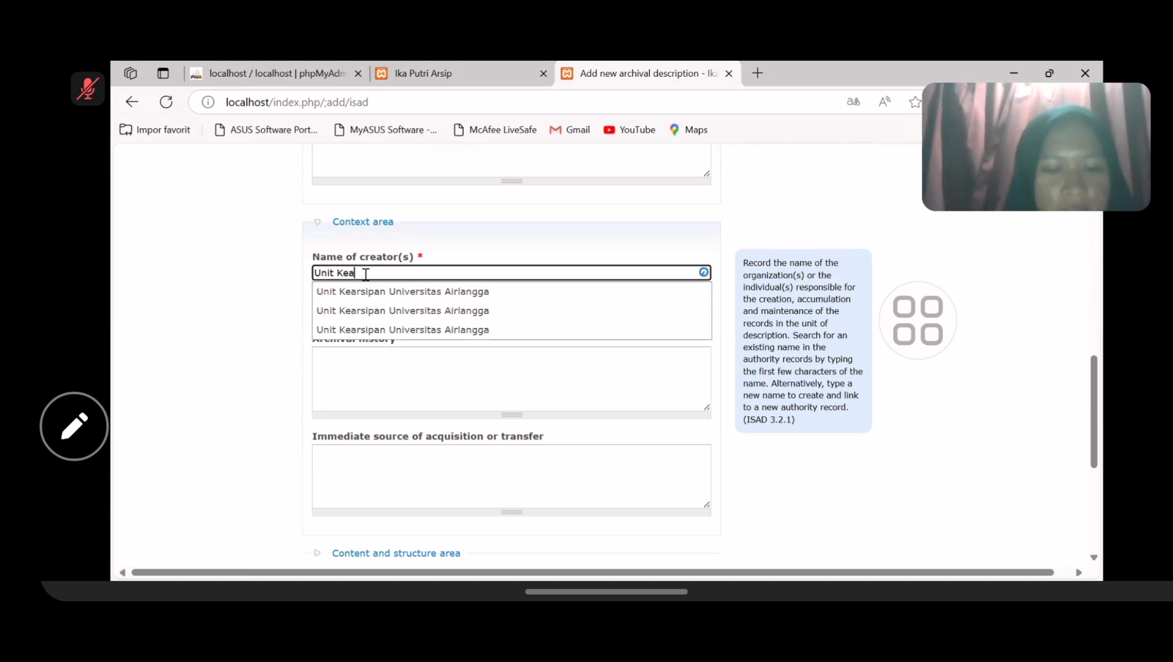
pyautogui.write('rsipan Uni')
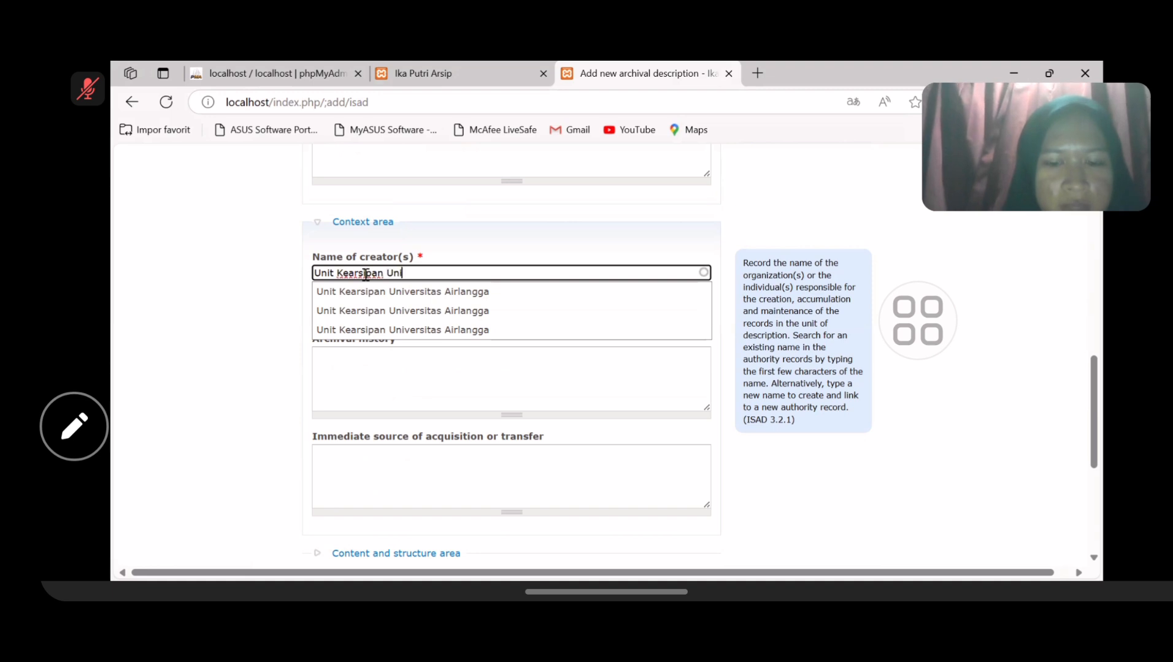
pyautogui.write('versitas ')
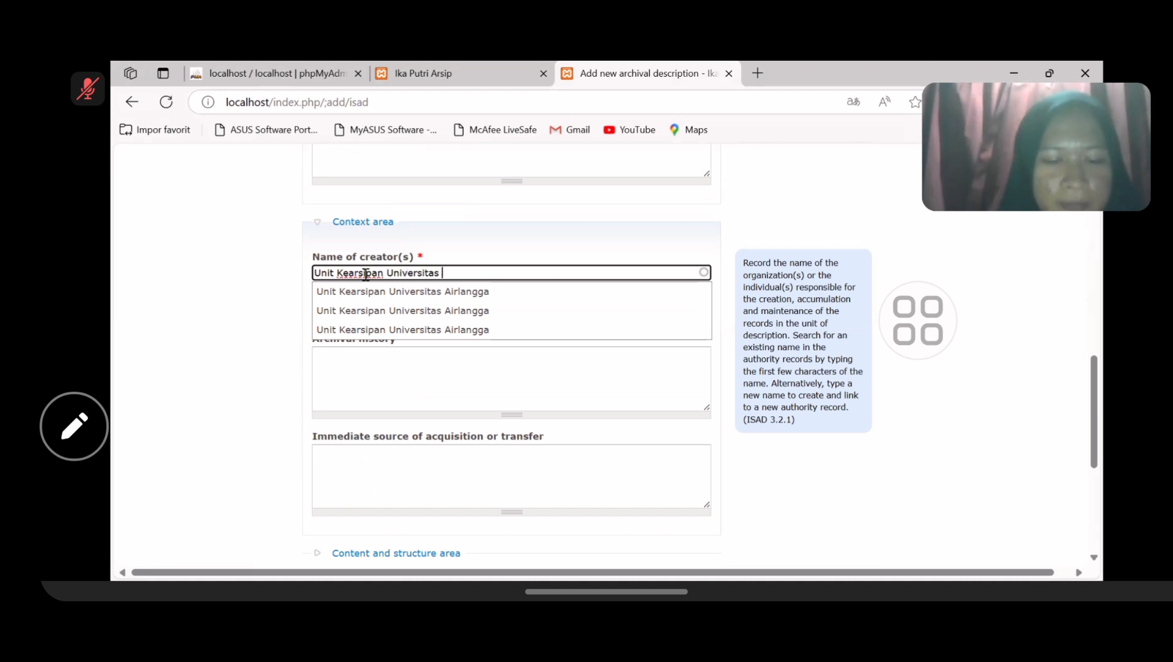
pyautogui.write('Airlangga')
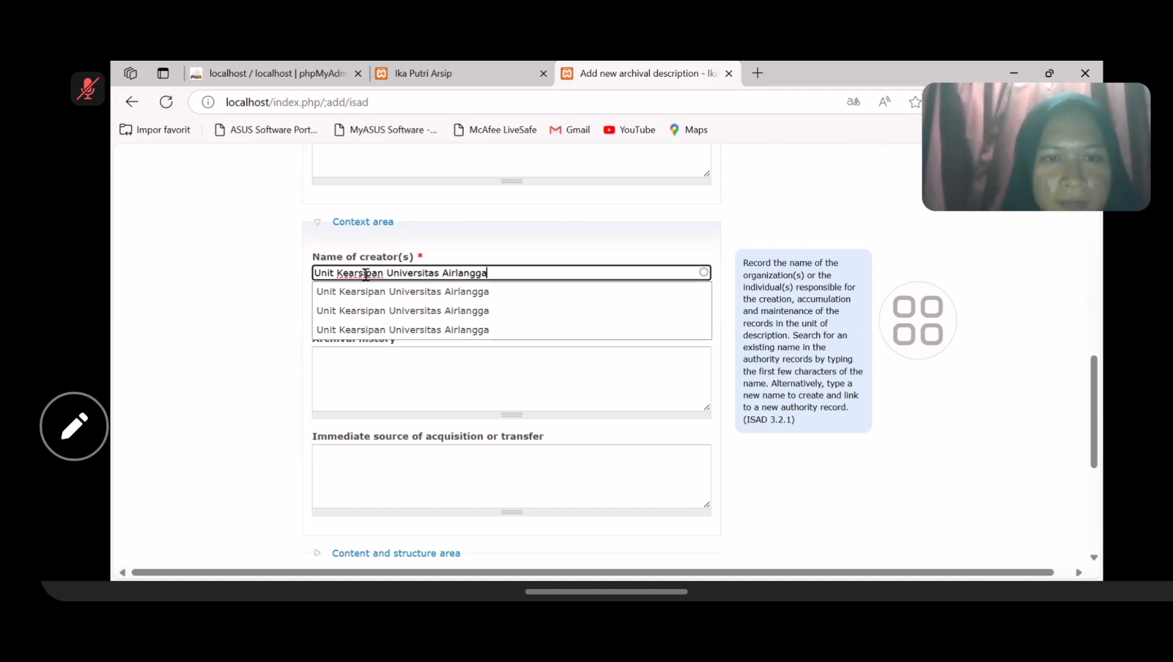
pyautogui.scroll(-1, 410, 353)
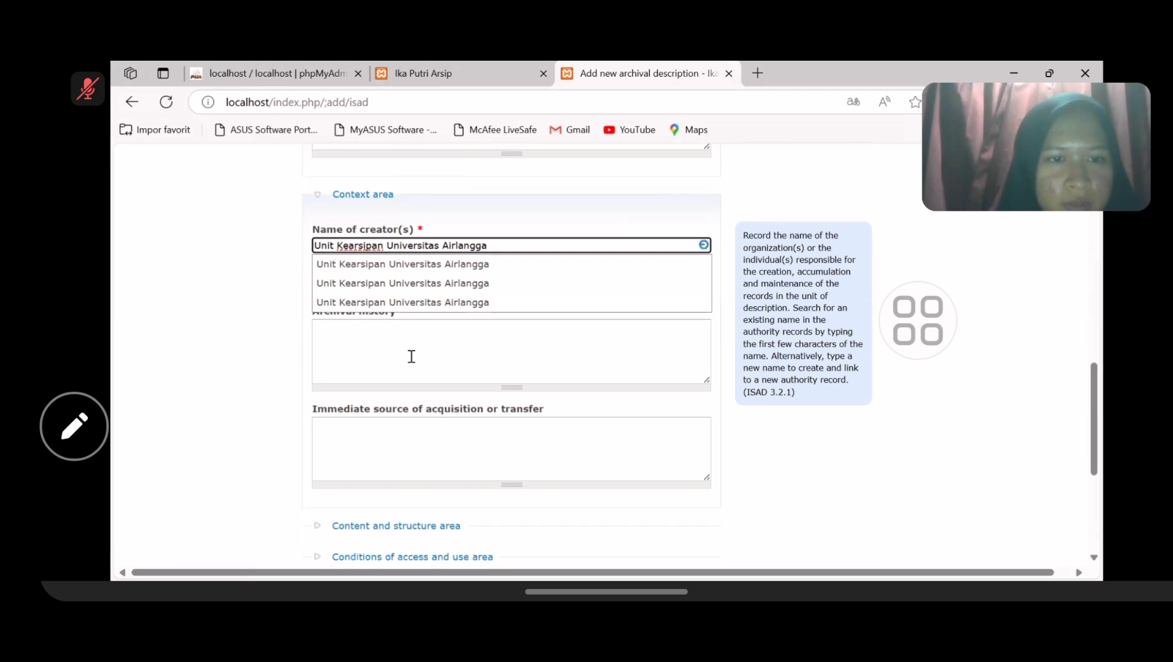
pyautogui.scroll(-1, 469, 334)
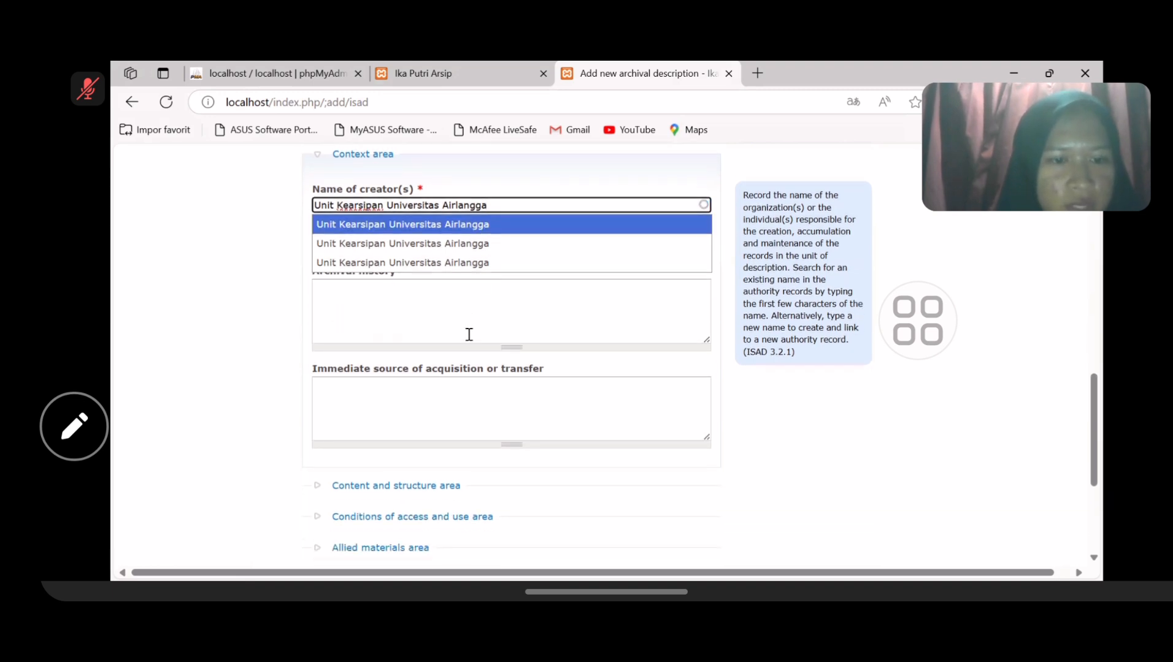
pyautogui.click(481, 225)
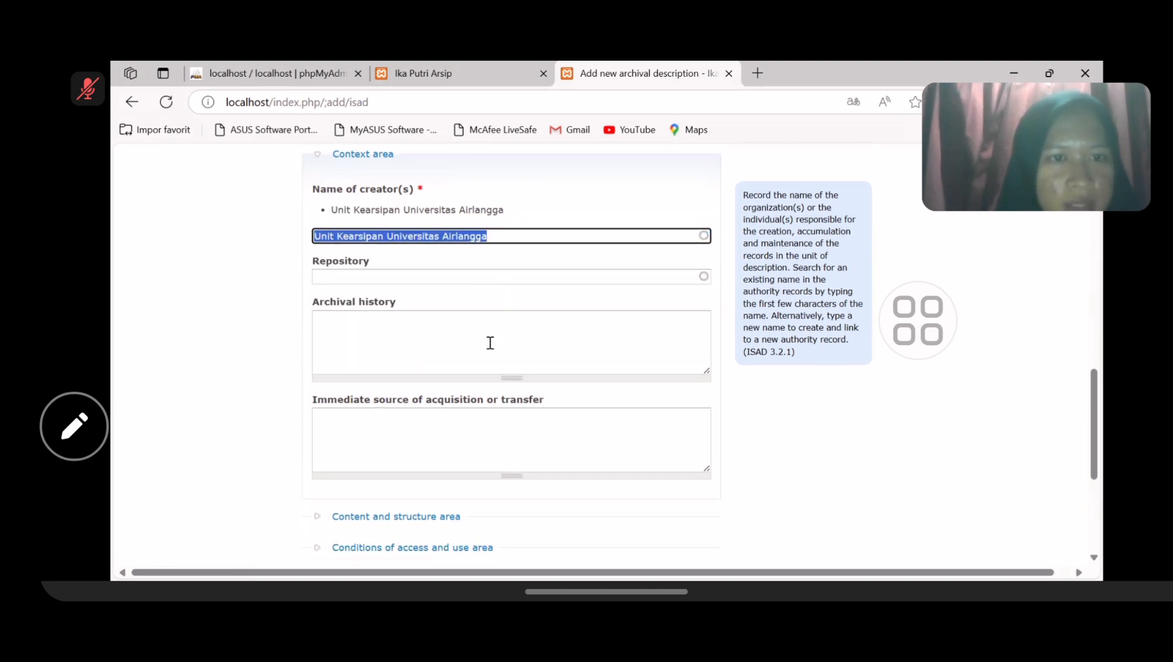
pyautogui.scroll(-5, 490, 342)
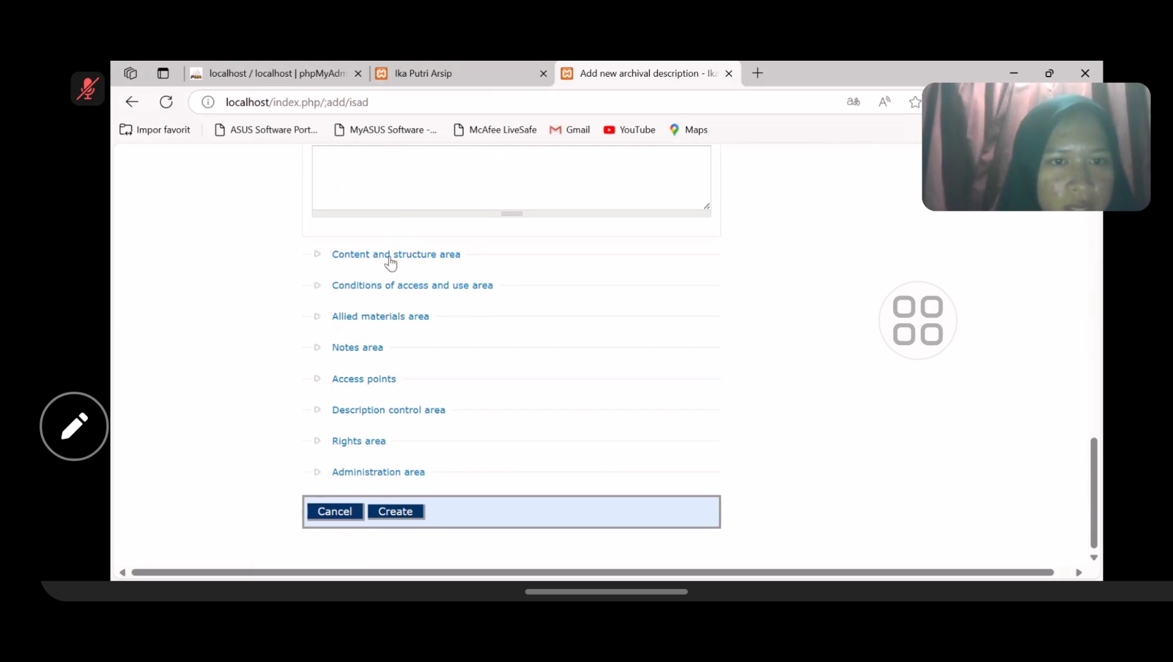
# - Expand Content and structure and clear an accidentally pasted link from Scope and content
pyautogui.click(391, 257)
pyautogui.scroll(-3, 421, 265)
pyautogui.scroll(3, 423, 264)
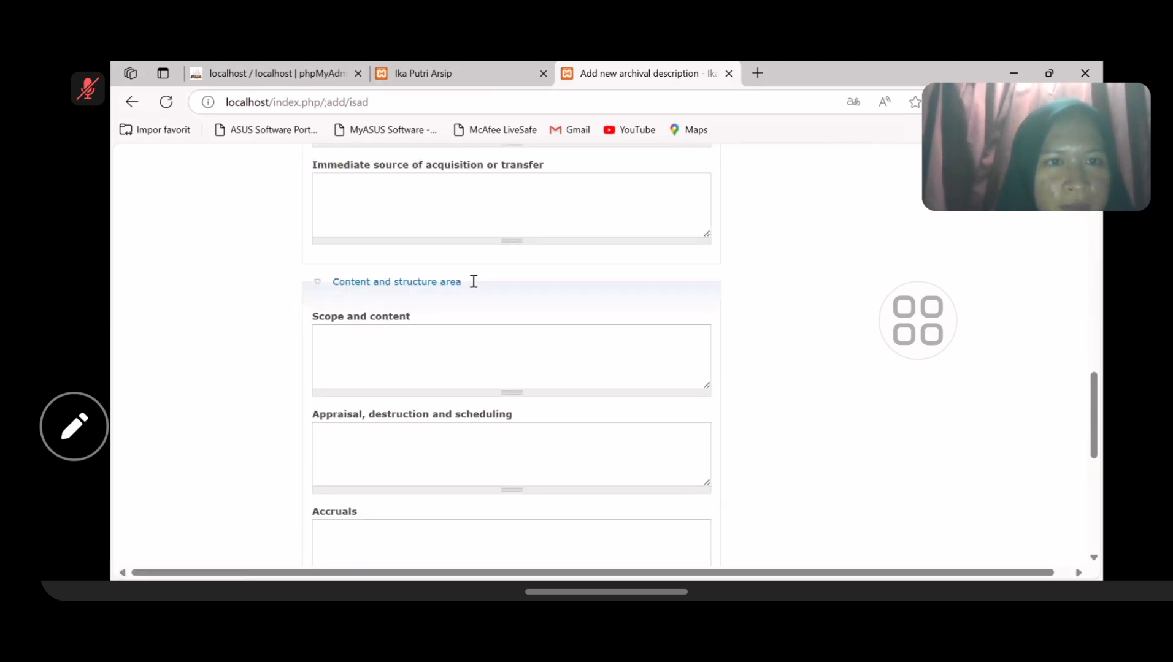
pyautogui.scroll(5, 474, 281)
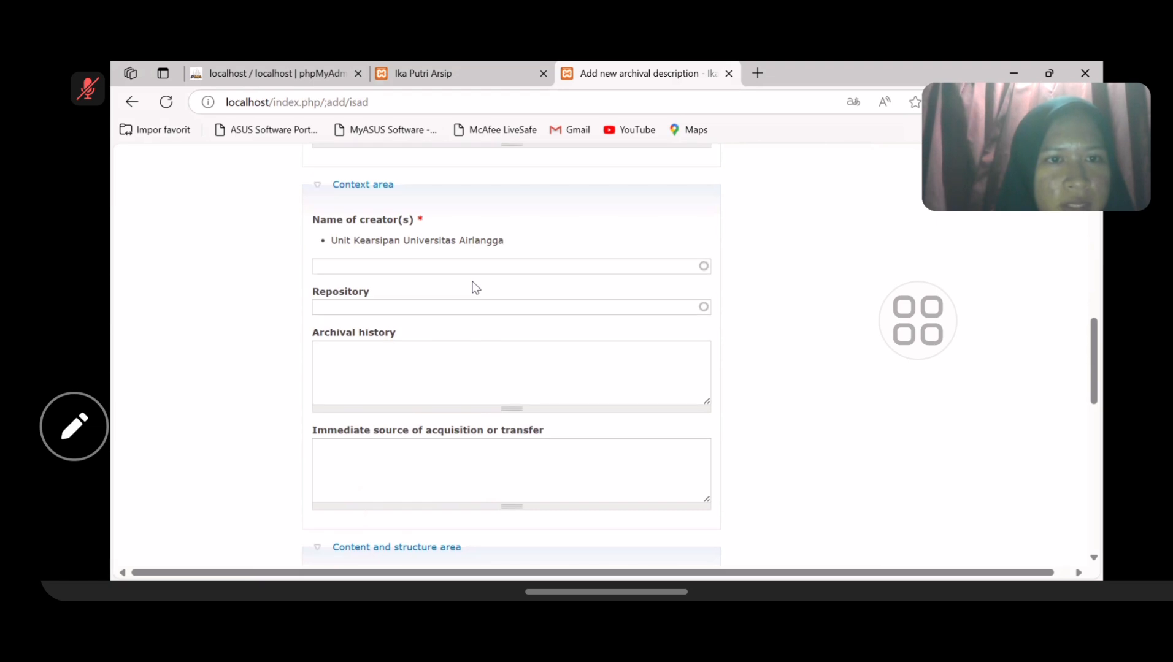
pyautogui.scroll(1, 476, 285)
pyautogui.scroll(-3, 474, 282)
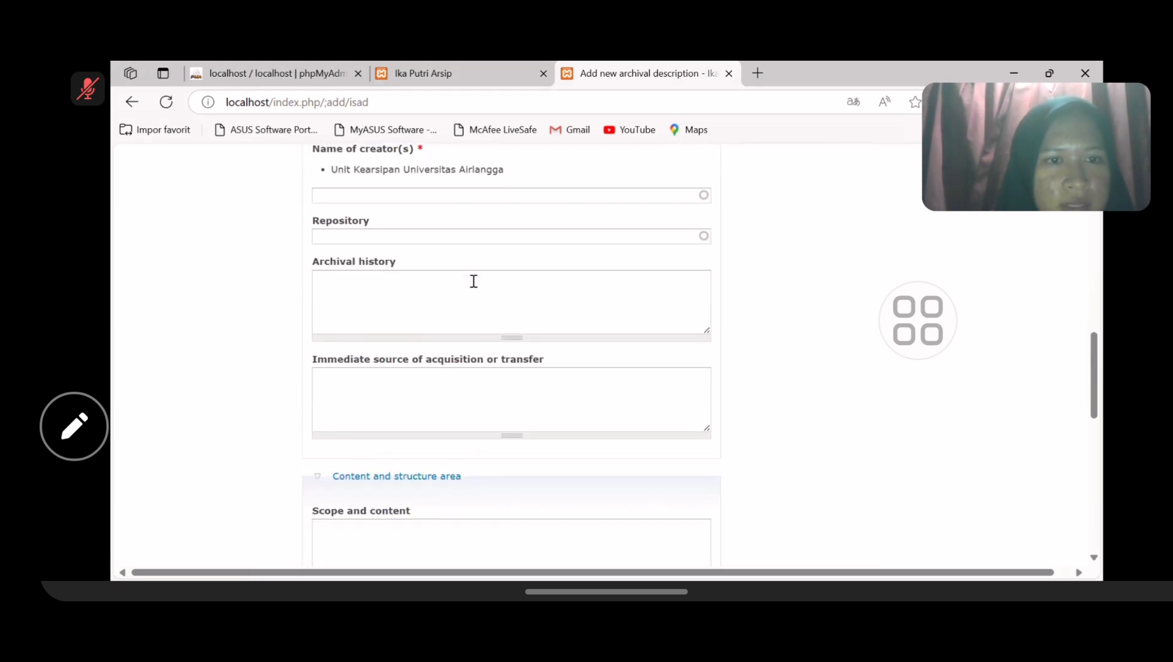
pyautogui.scroll(-1, 474, 281)
pyautogui.scroll(2, 409, 287)
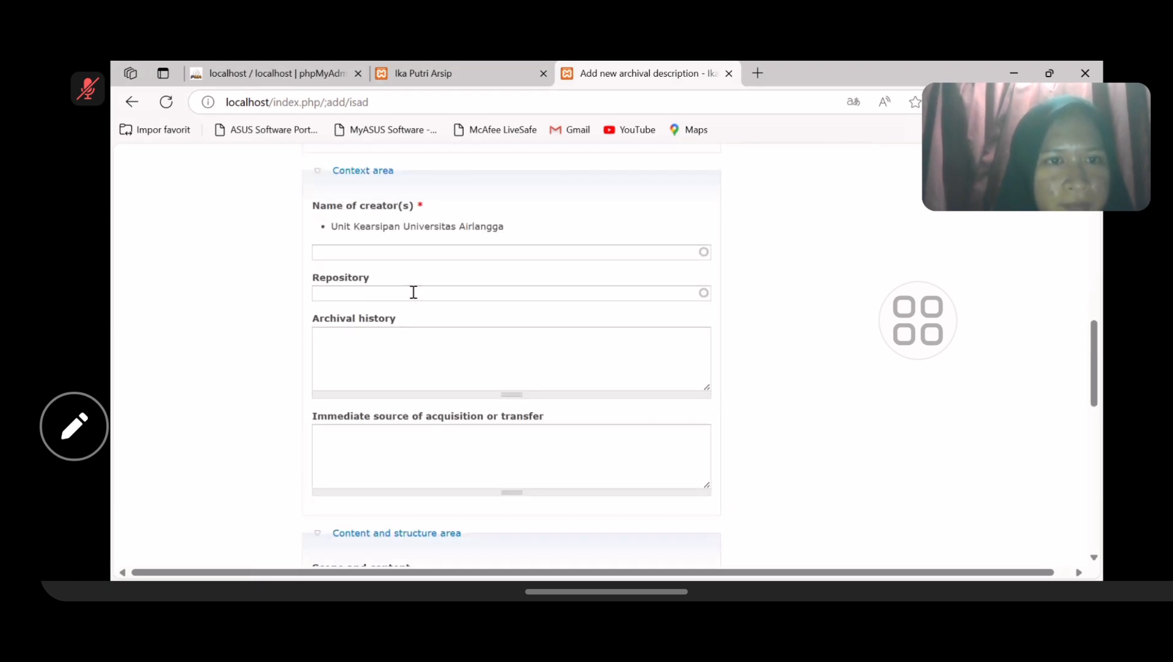
pyautogui.scroll(-3, 427, 339)
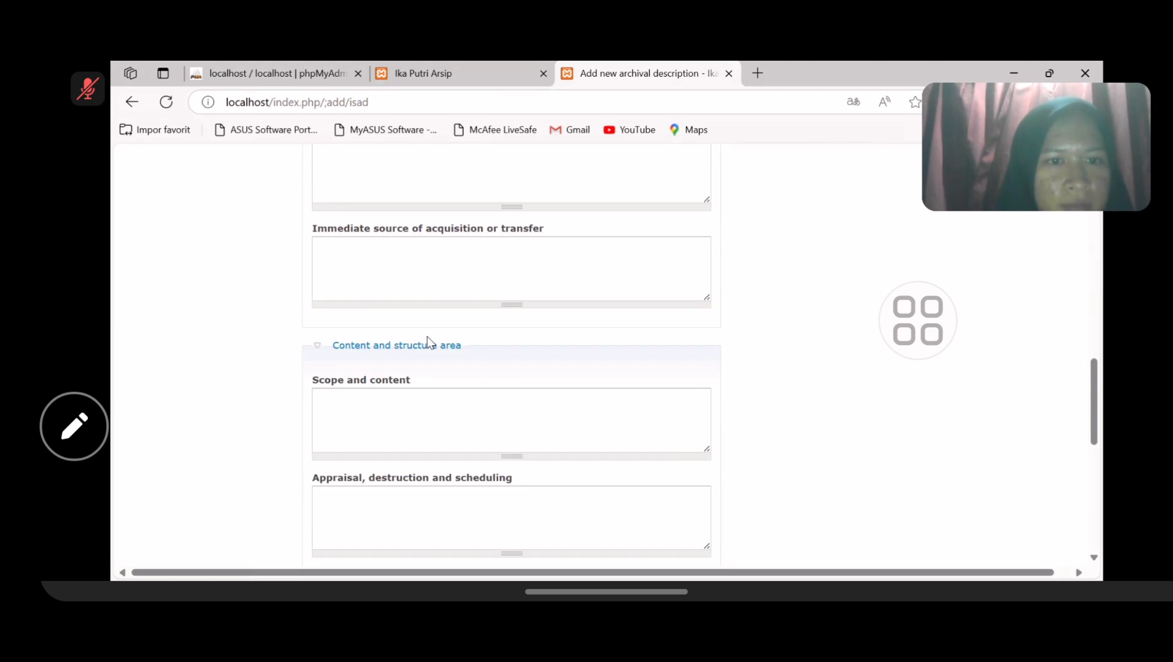
pyautogui.scroll(-2, 427, 338)
pyautogui.click(383, 305)
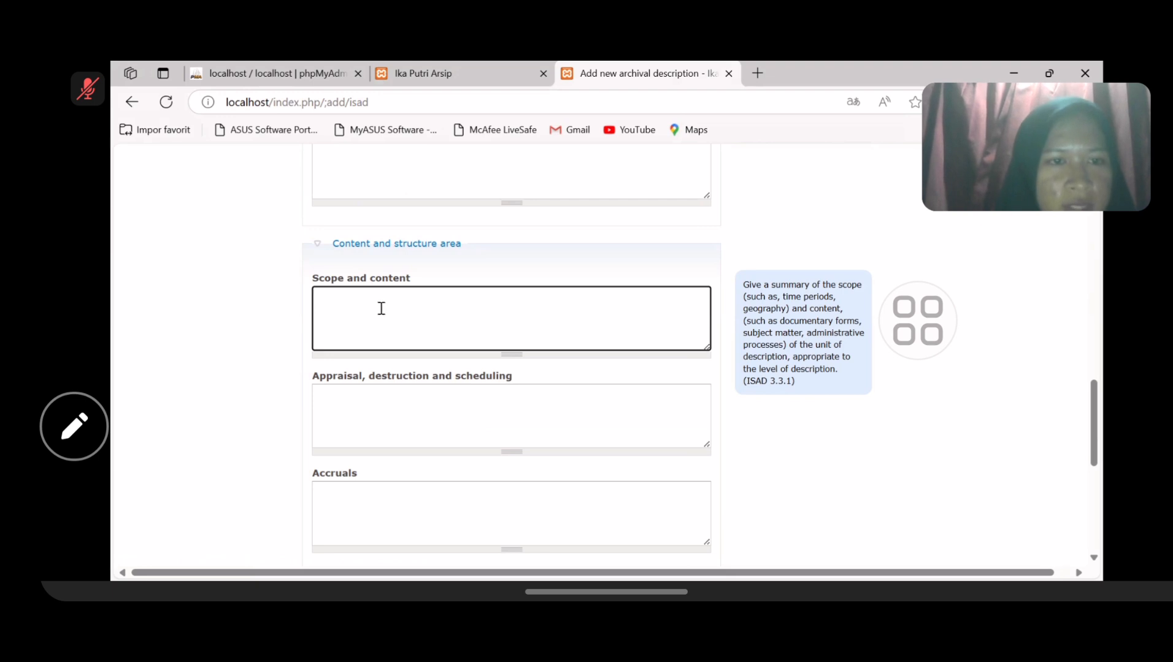
pyautogui.hotkey('ctrl', 'v')
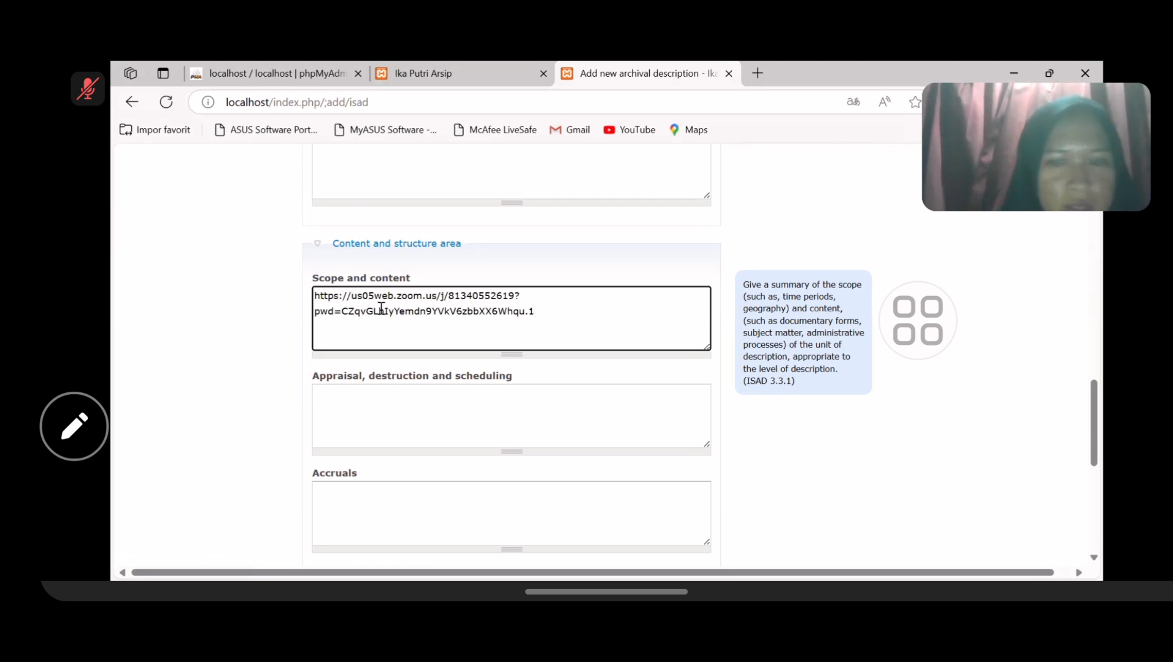
pyautogui.press('BackSpace')
pyautogui.press('BackSpace')
pyautogui.press('BackSpace')
pyautogui.press('BackSpace')
pyautogui.press('BackSpace')
pyautogui.press('BackSpace')
pyautogui.press('BackSpace')
pyautogui.press('BackSpace')
pyautogui.press('BackSpace')
pyautogui.press('BackSpace')
pyautogui.press('BackSpace')
pyautogui.press('BackSpace')
pyautogui.press('BackSpace')
pyautogui.press('BackSpace')
pyautogui.press('BackSpace')
pyautogui.press('BackSpace')
pyautogui.press('BackSpace')
pyautogui.press('BackSpace')
pyautogui.press('BackSpace')
pyautogui.press('BackSpace')
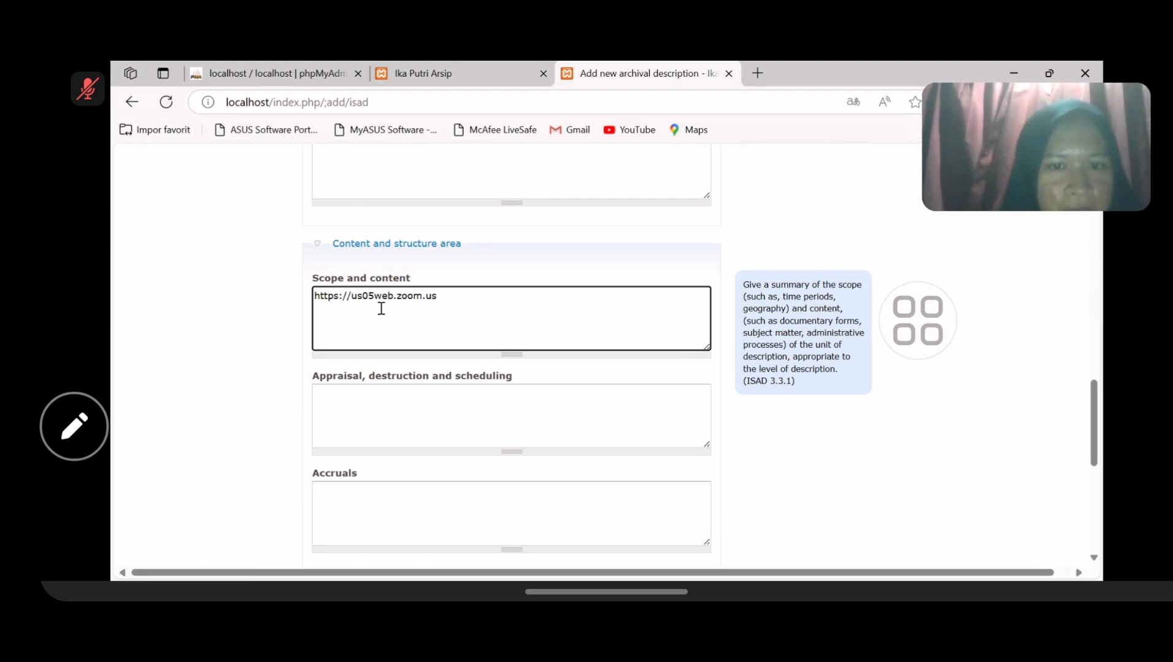
pyautogui.press('BackSpace')
pyautogui.press('BackSpace')
pyautogui.press('BackSpace')
pyautogui.press('BackSpace')
pyautogui.press('BackSpace')
pyautogui.press('BackSpace')
pyautogui.press('BackSpace')
pyautogui.press('BackSpace')
pyautogui.press('BackSpace')
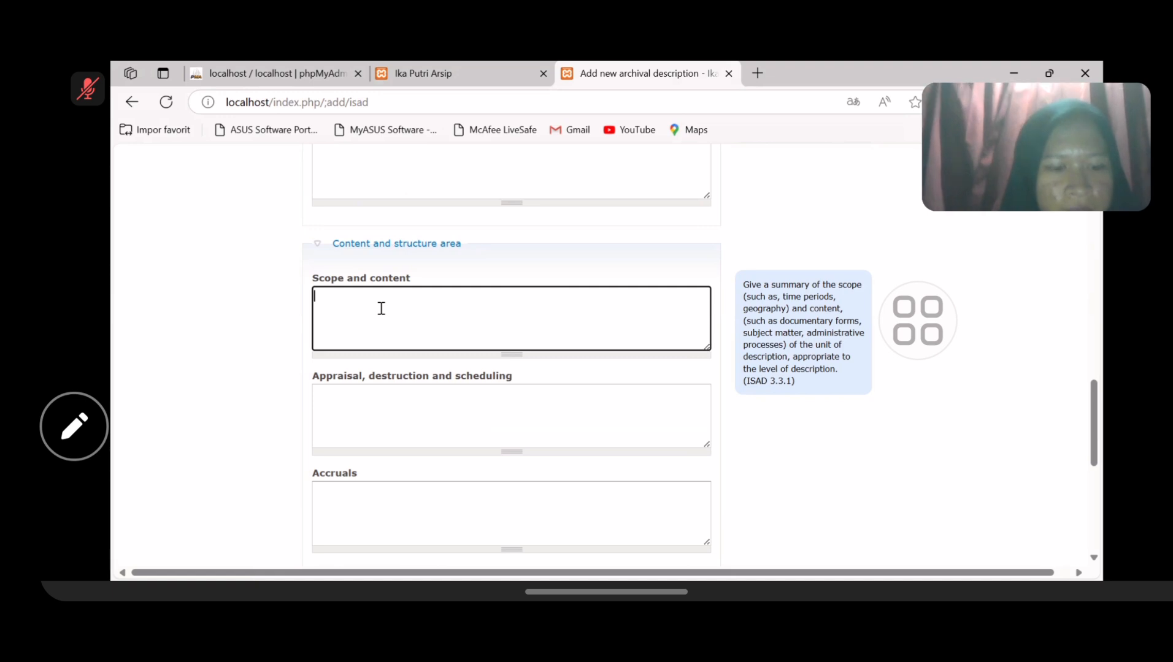
# - Type 'Dalam denah lantai 2 pembangunan TDRC meliputi Selaras, Ruang Seminar I, Ruang Seminar II, Perpustakaan, Hall, WC, dan Gudang.'
pyautogui.write('Dalam den')
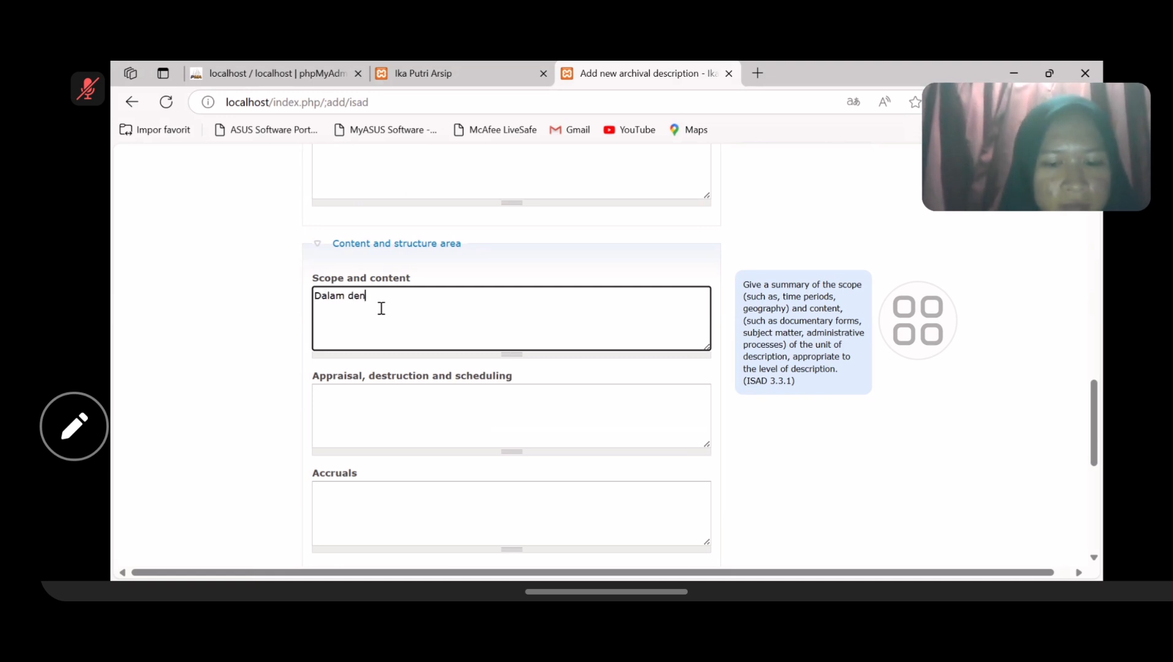
pyautogui.write('ah lantai pe')
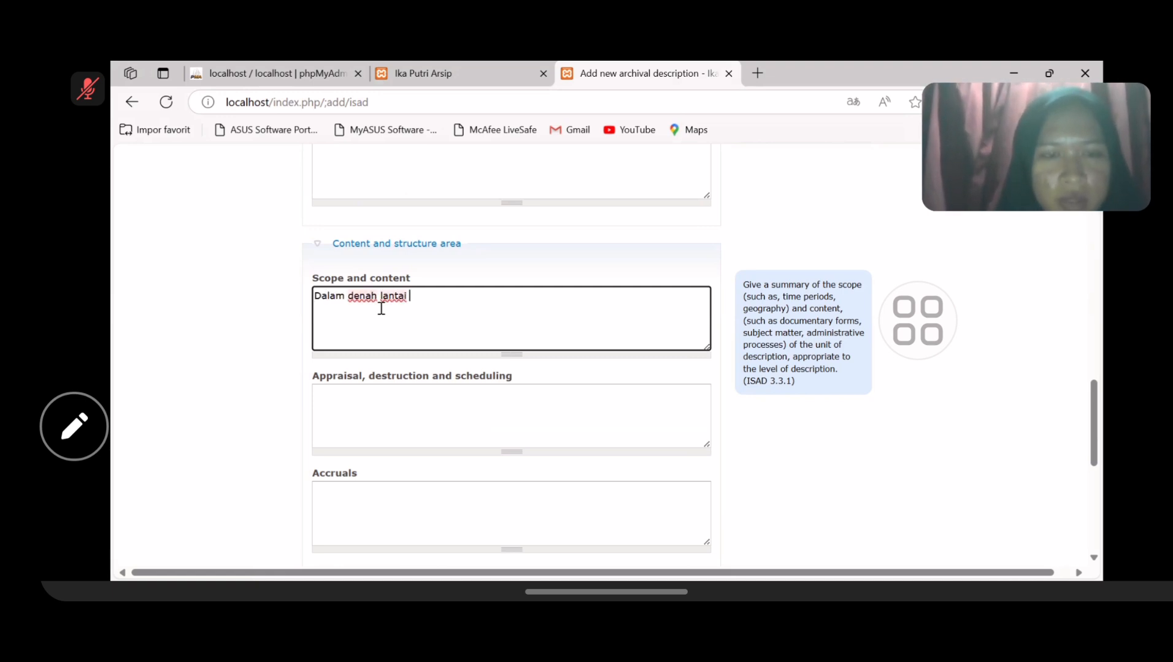
pyautogui.press('BackSpace')
pyautogui.press('BackSpace')
pyautogui.write('2 pem')
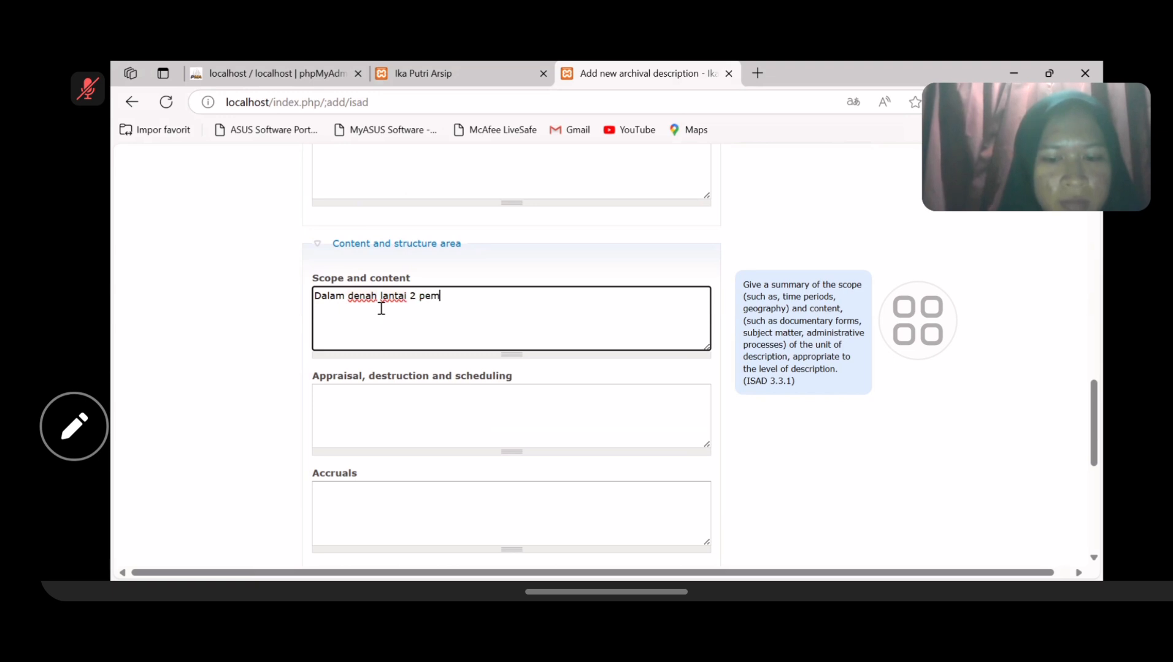
pyautogui.write('ban')
pyautogui.write('gun')
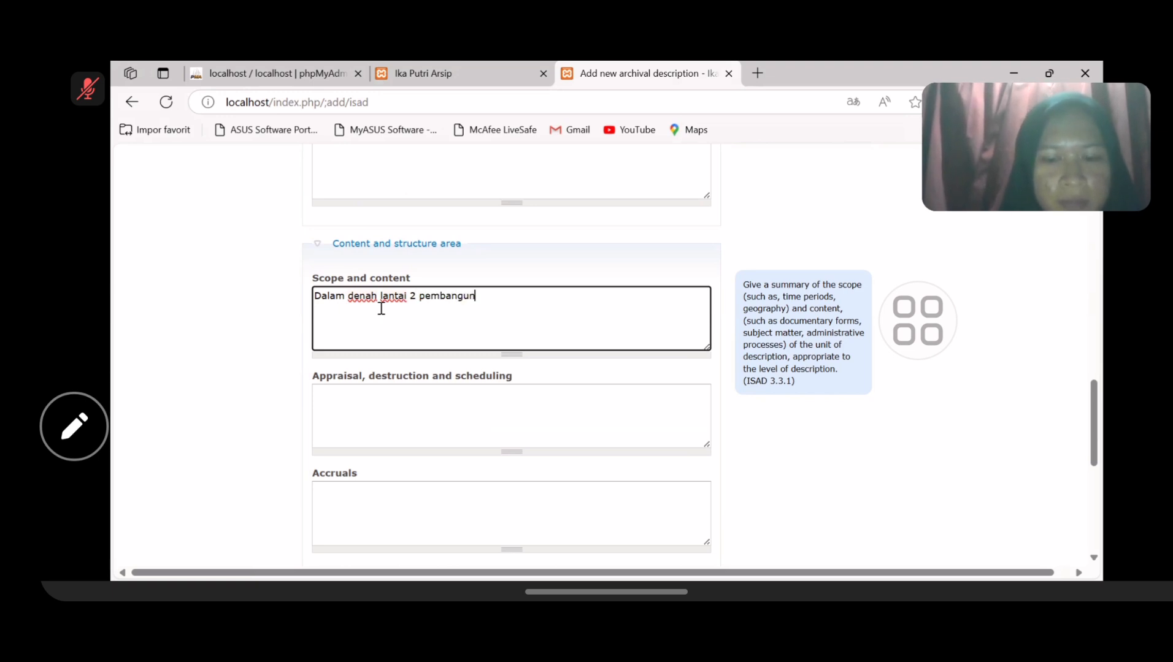
pyautogui.write('an TDR')
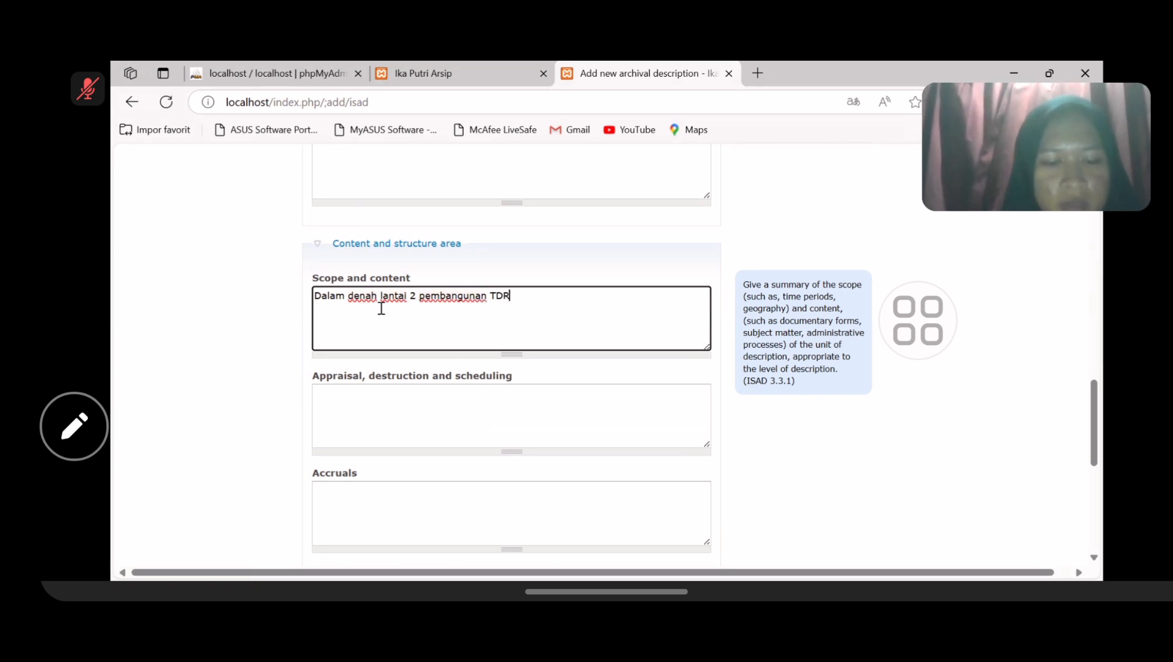
pyautogui.write('C meliputi')
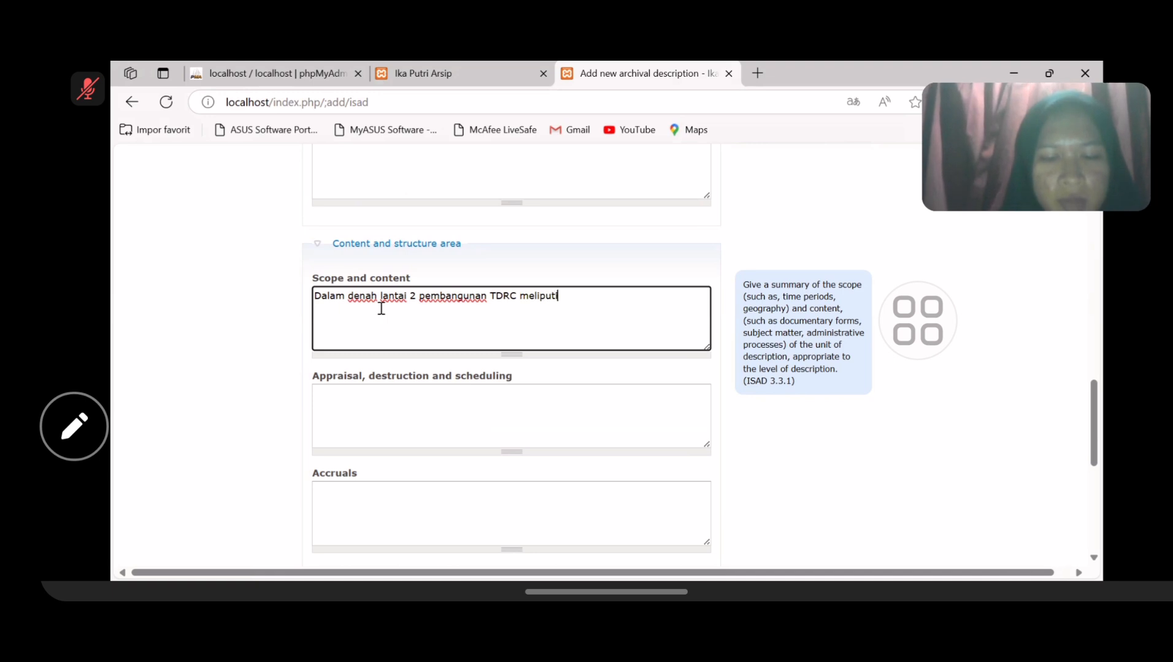
pyautogui.write(' Selar')
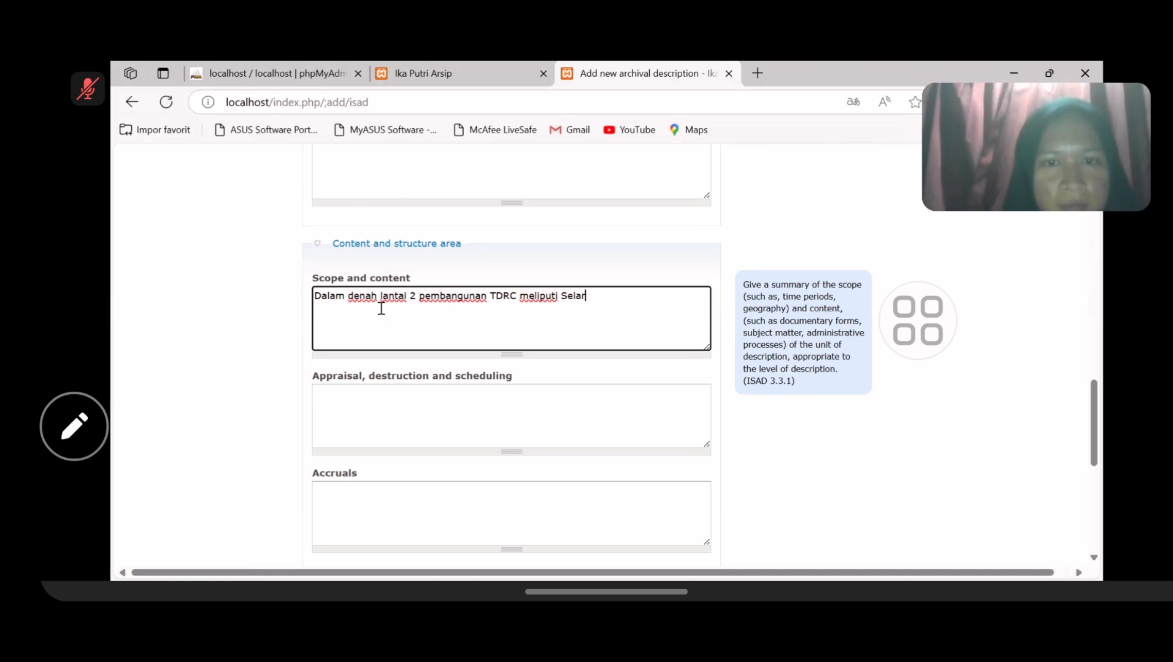
pyautogui.write('as, R')
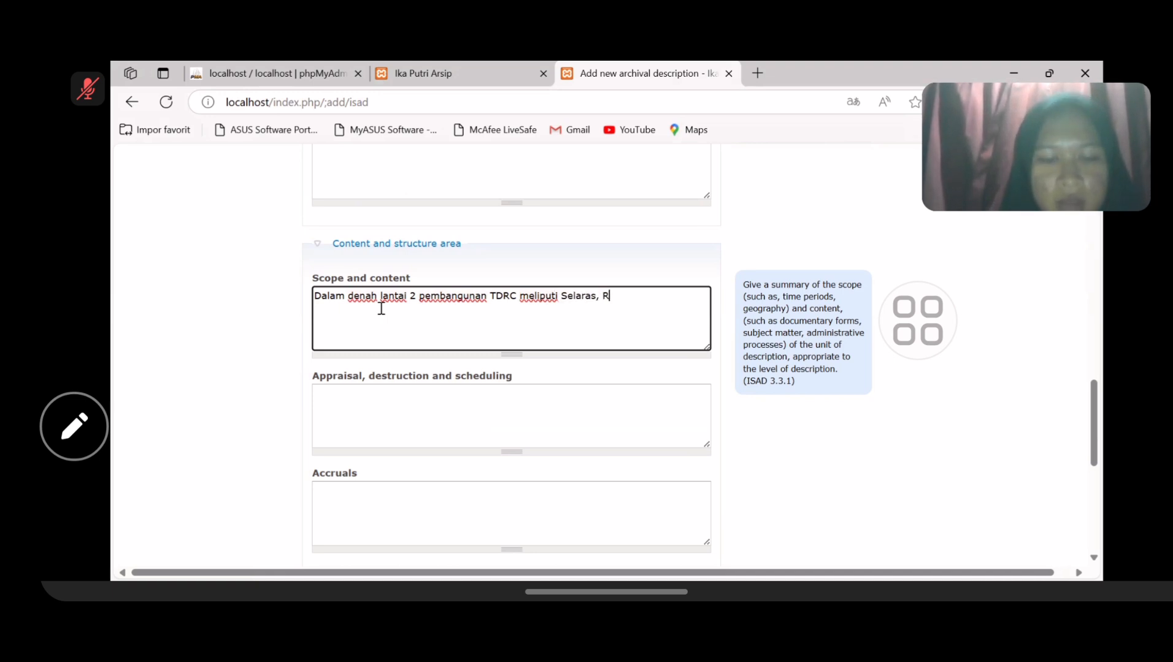
pyautogui.write('uang Sem')
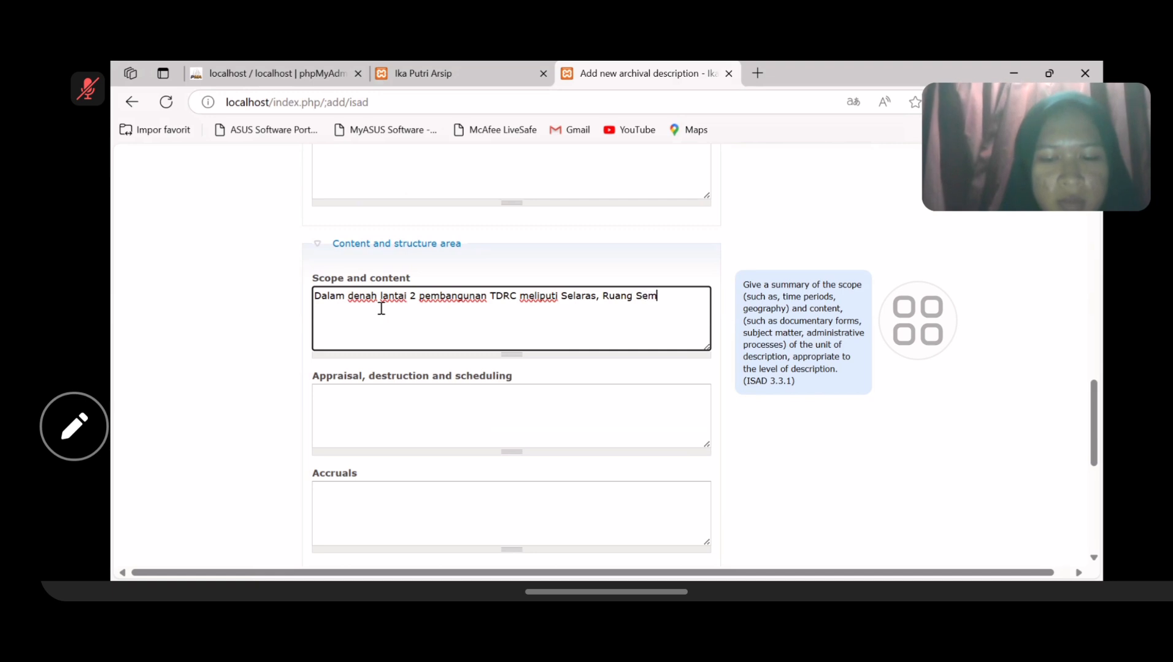
pyautogui.write('inar I, ')
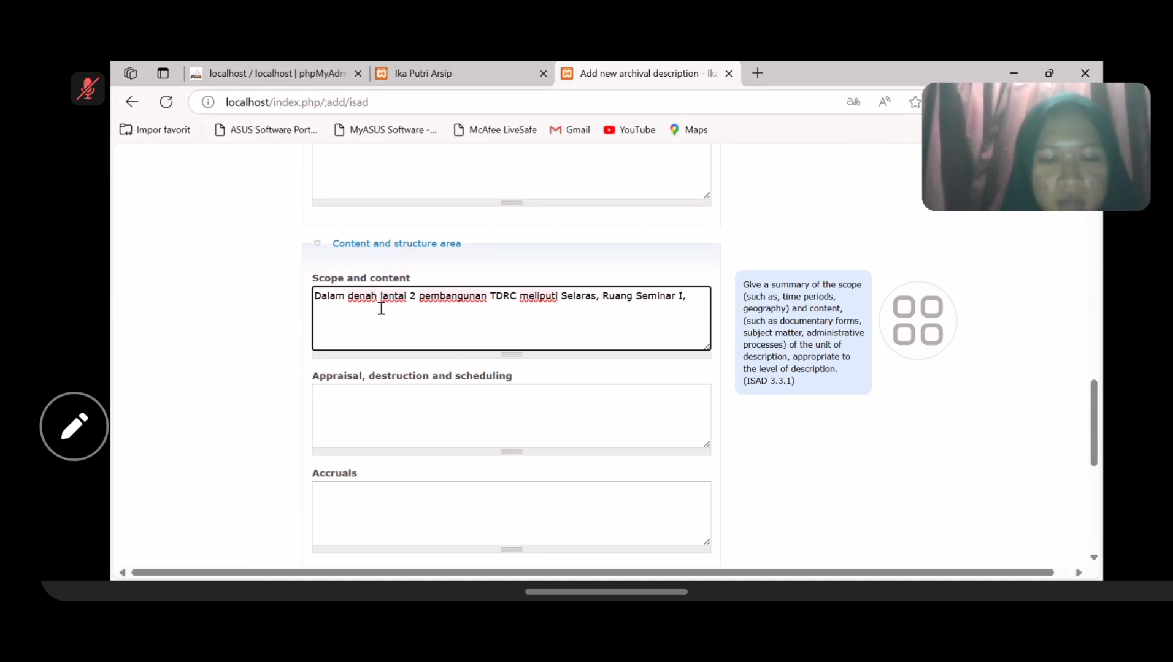
pyautogui.write('Ruang Semi')
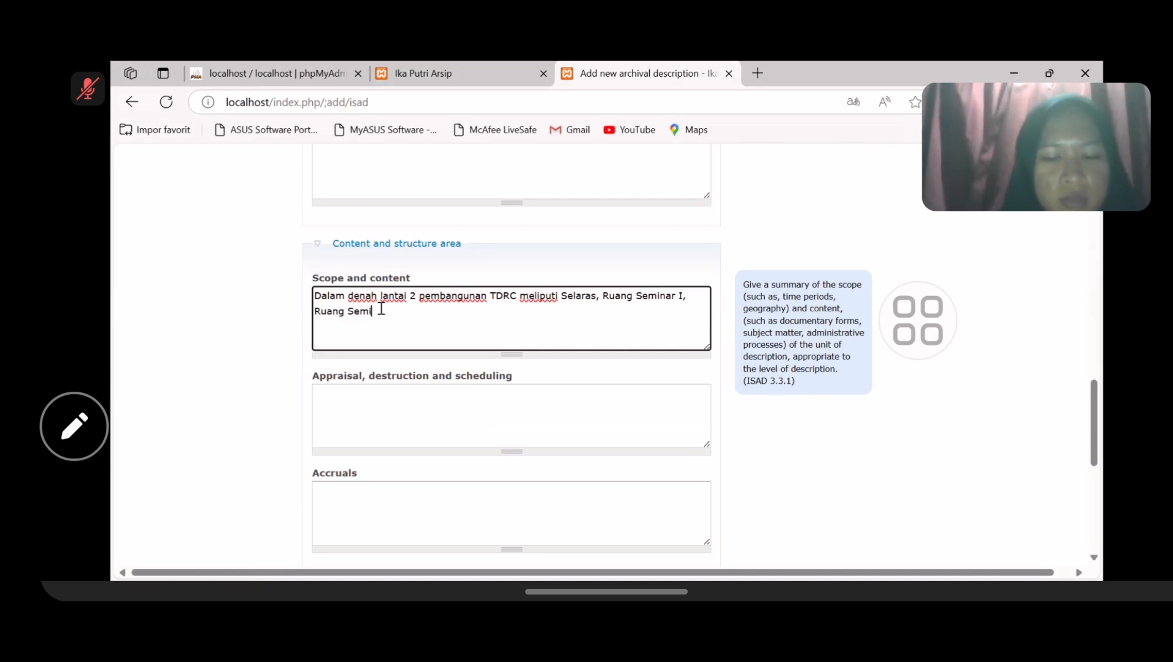
pyautogui.write('nar II, ')
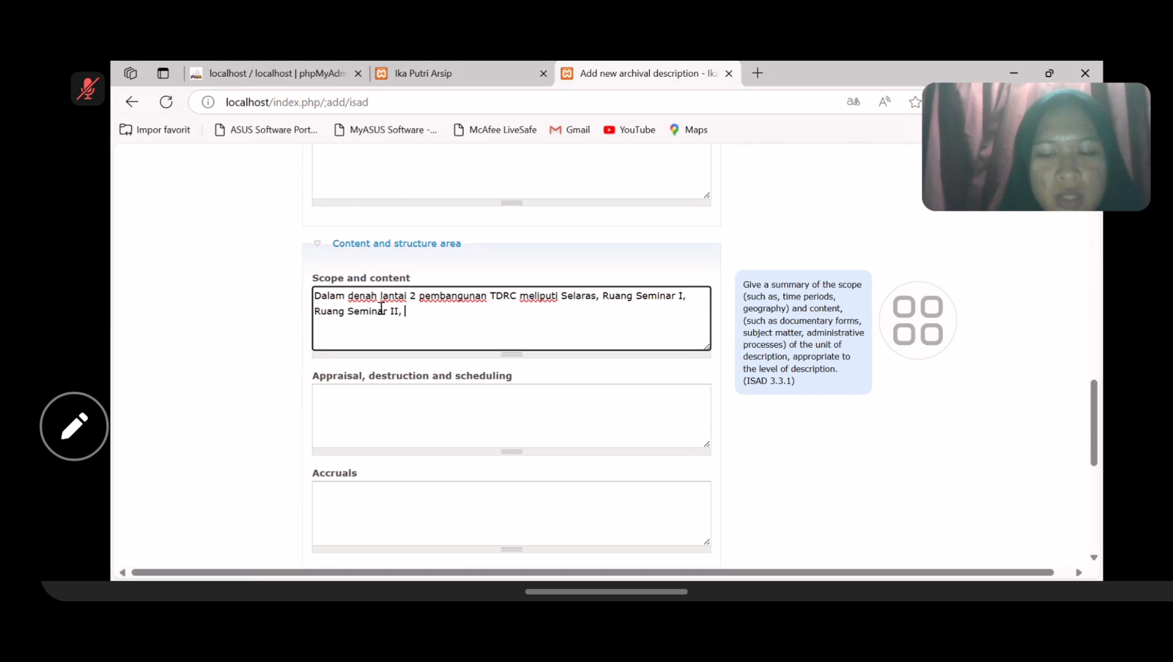
pyautogui.write('pERPUSU')
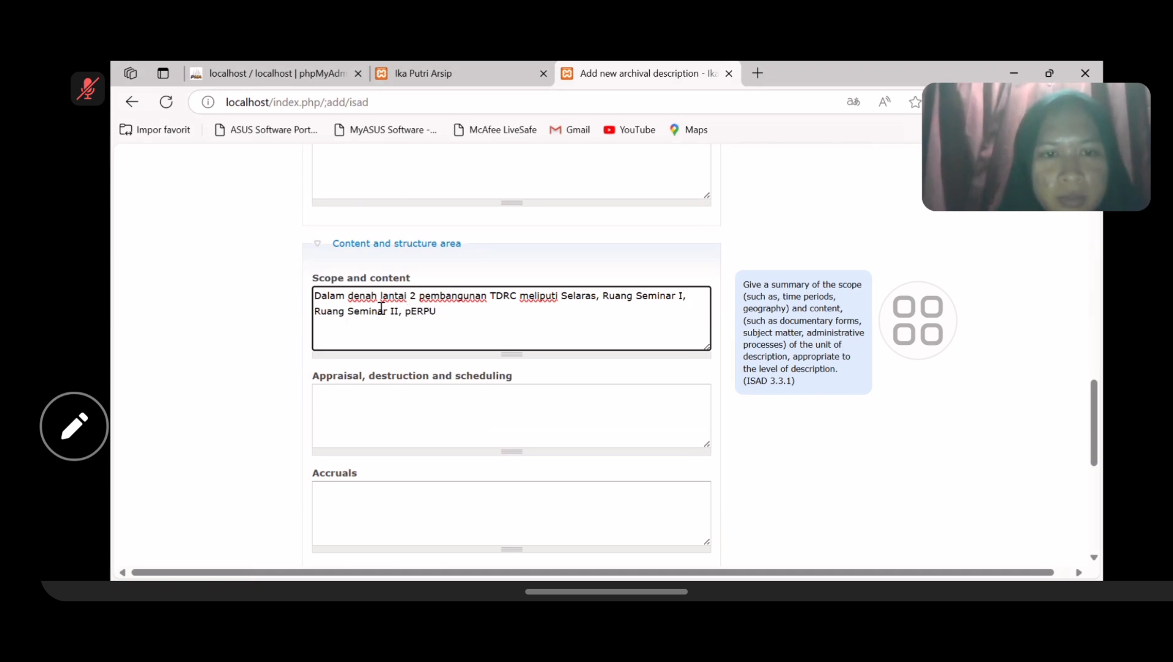
pyautogui.press('BackSpace')
pyautogui.press('BackSpace')
pyautogui.press('BackSpace')
pyautogui.write('P')
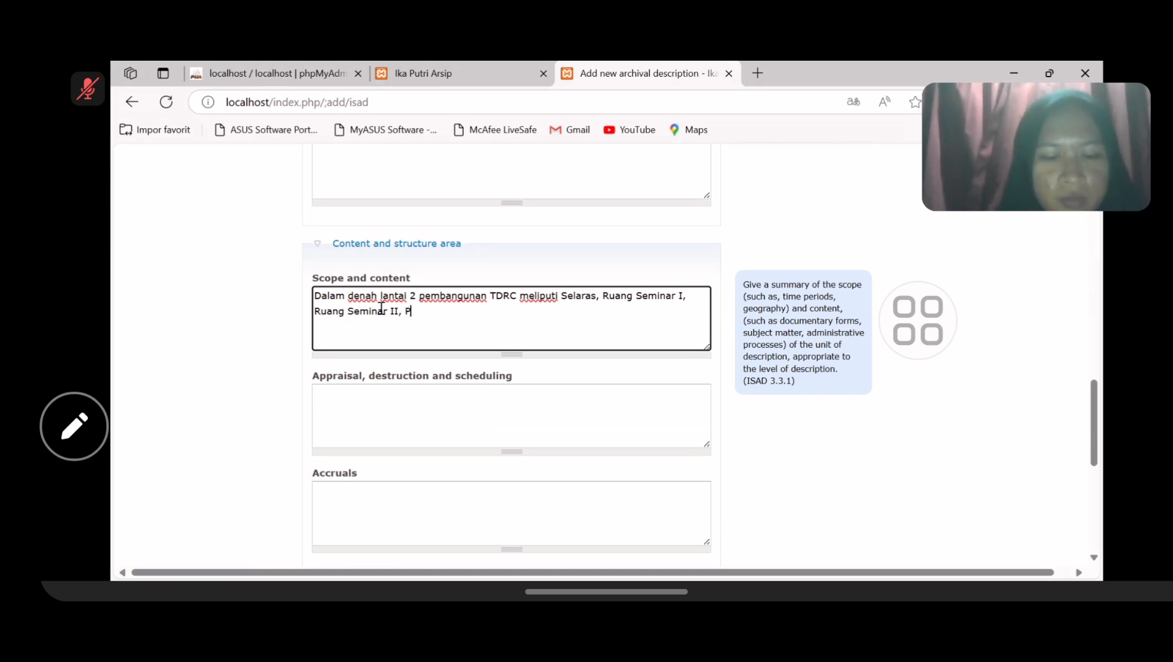
pyautogui.write('erpust')
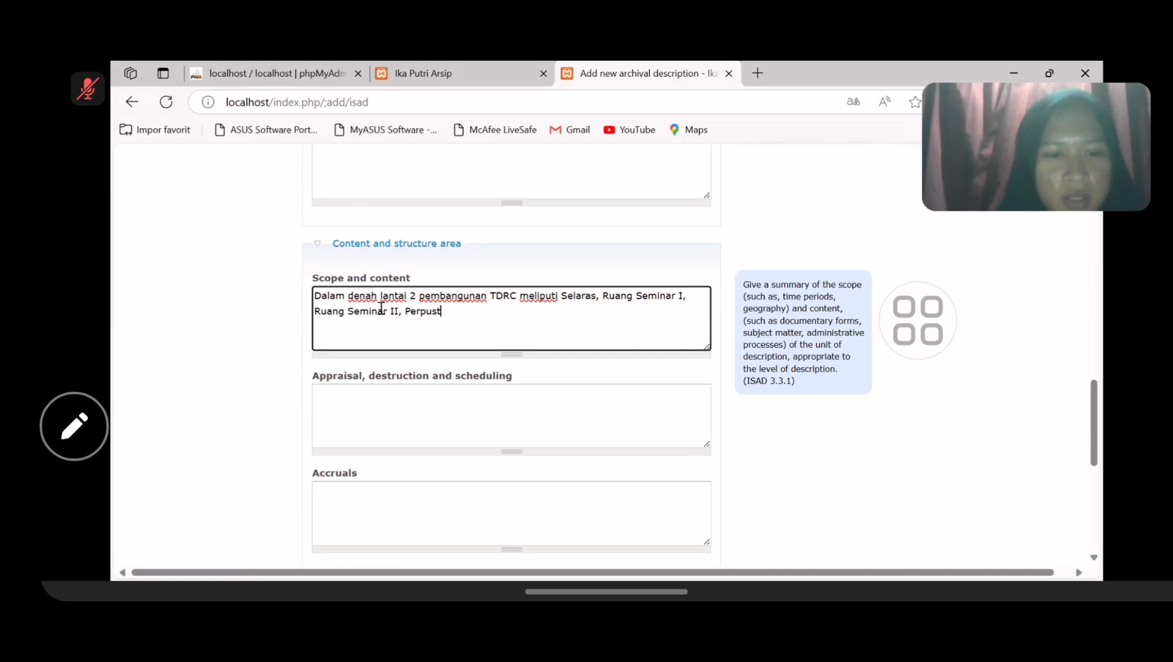
pyautogui.write('akaan, ')
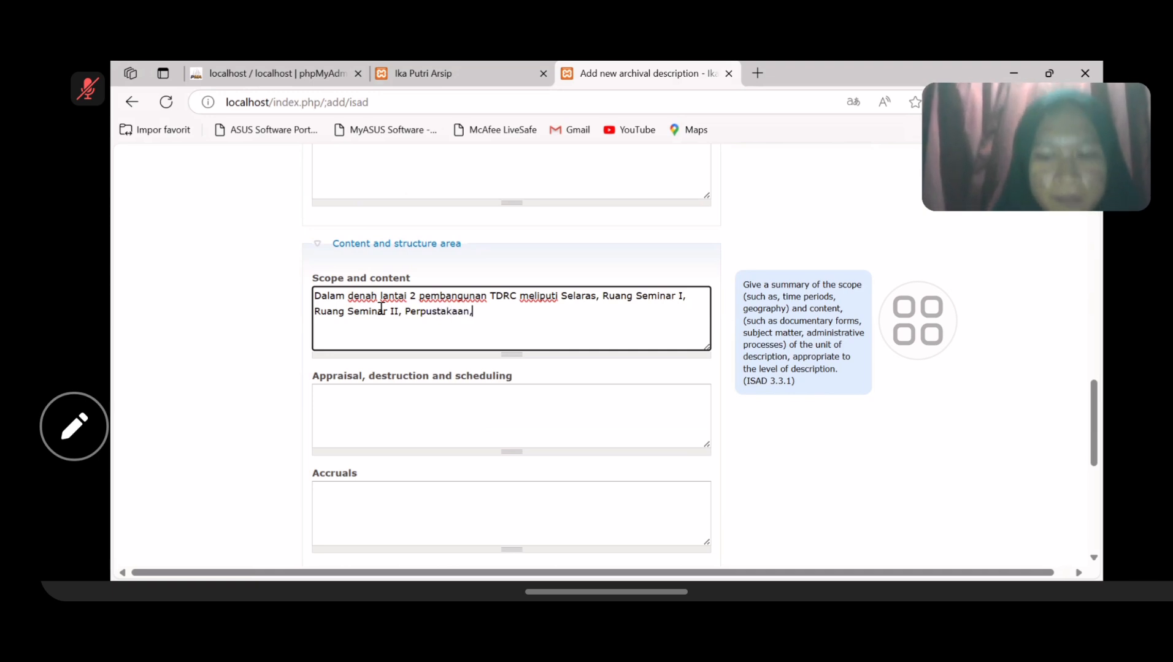
pyautogui.write('Ha')
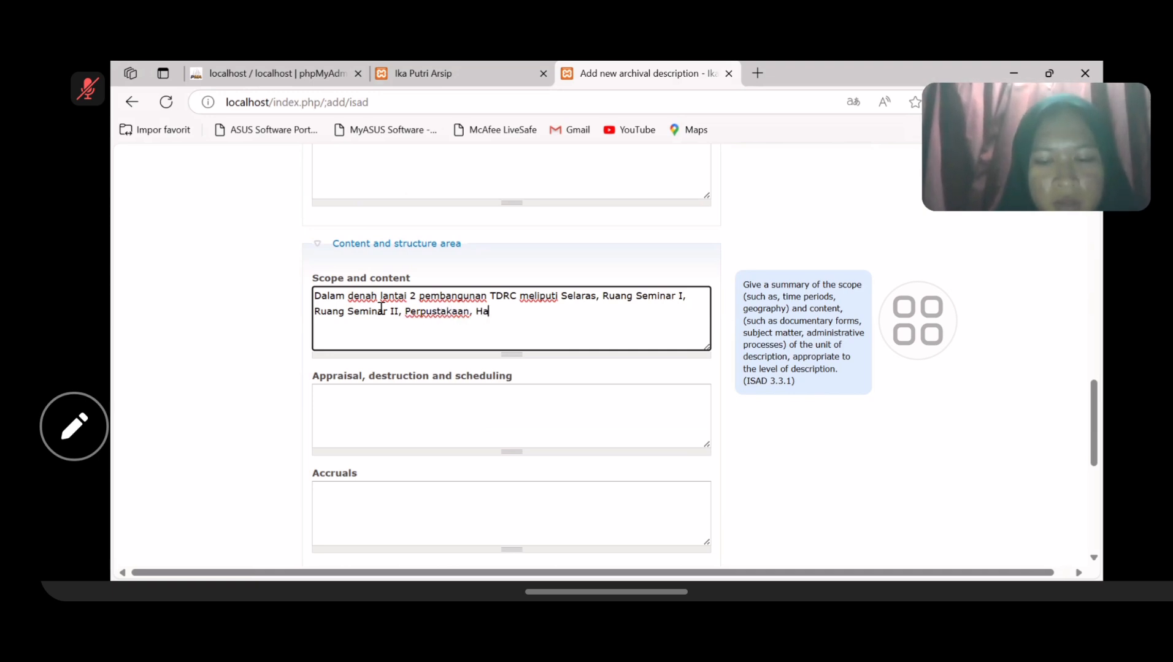
pyautogui.write('ll')
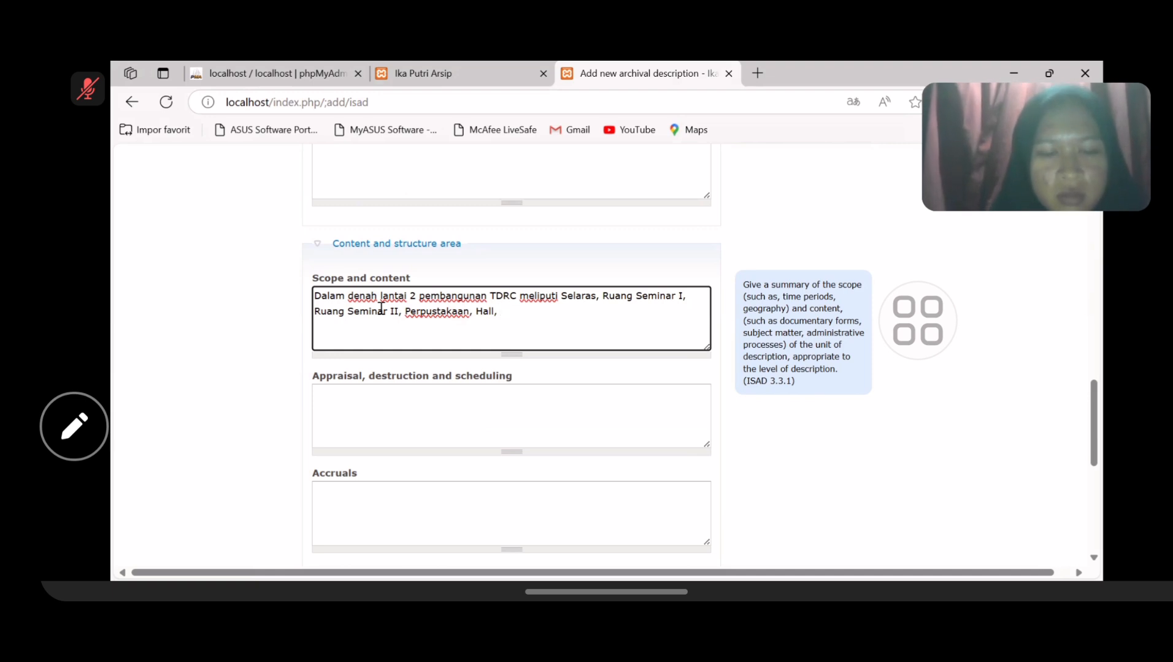
pyautogui.write(', WC')
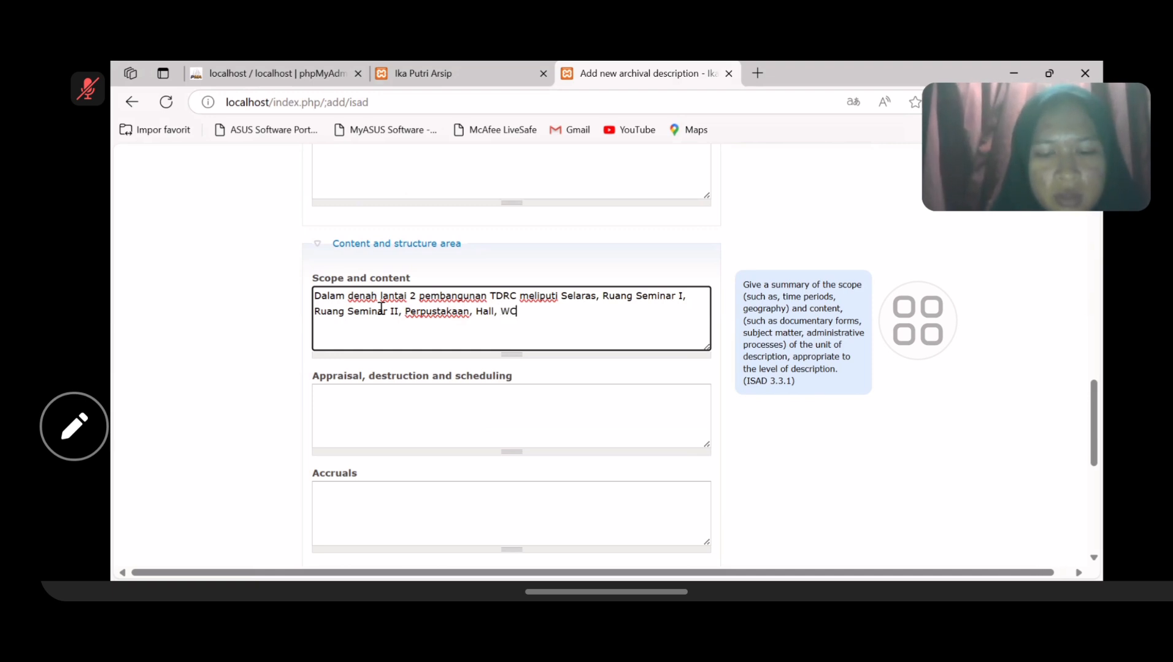
pyautogui.write(', G')
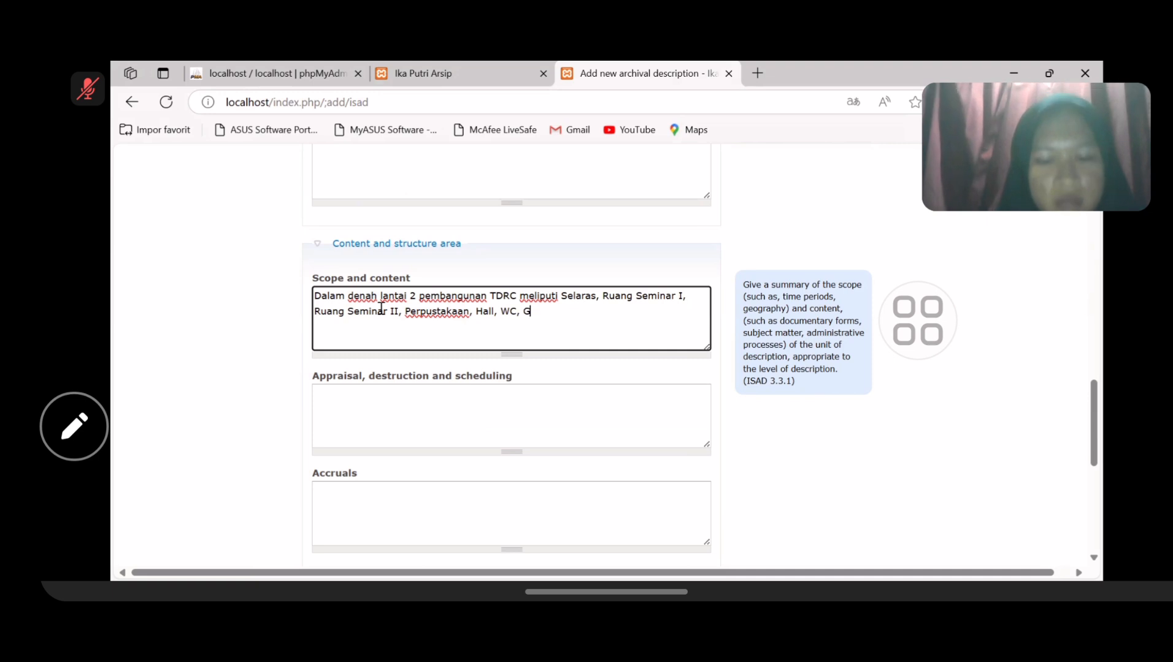
pyautogui.write('DA')
pyautogui.press('BackSpace')
pyautogui.press('BackSpace')
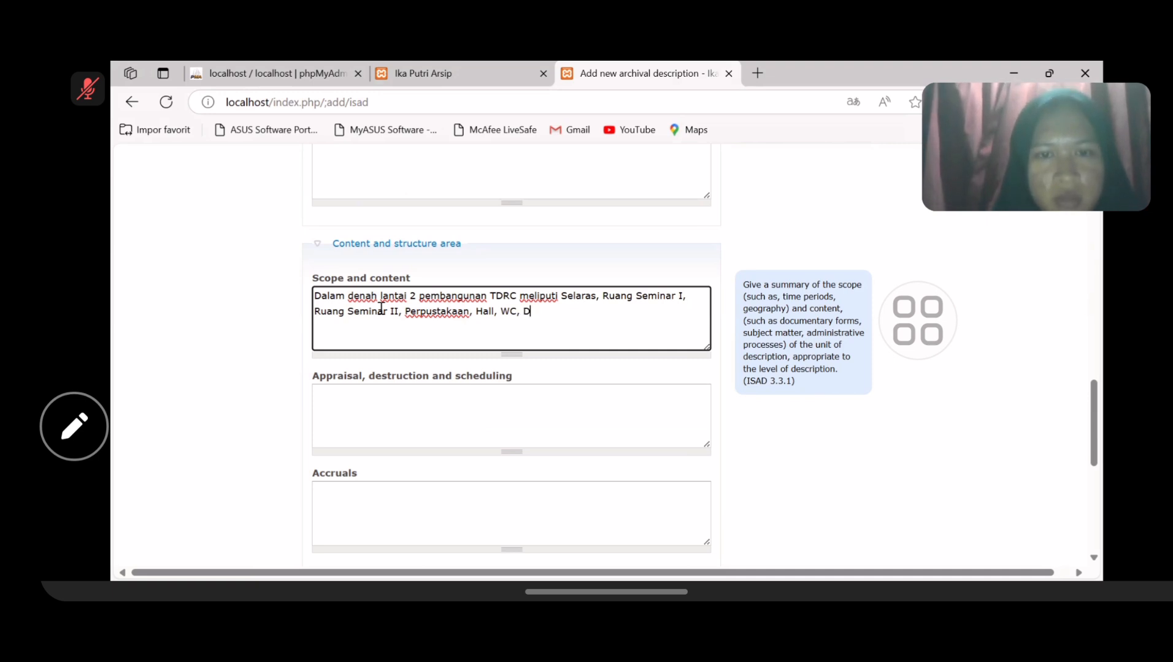
pyautogui.write('dan Gudang')
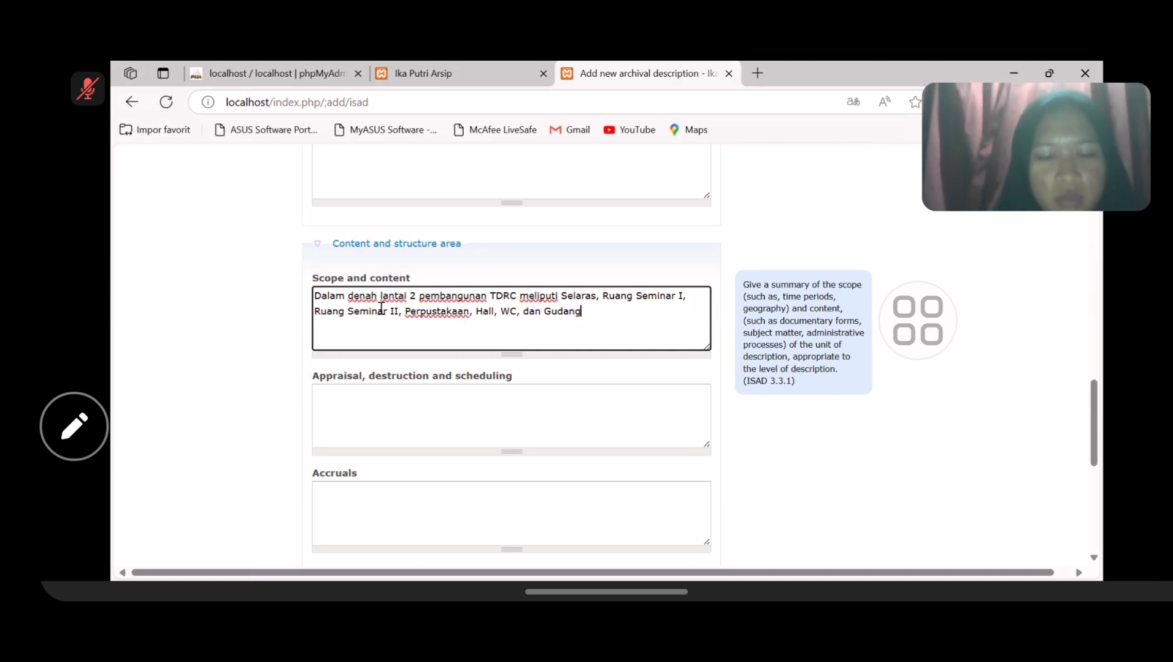
pyautogui.write('.')
# - Expand the Administration area and change Publication status from Draft to Published
pyautogui.scroll(-2, 381, 309)
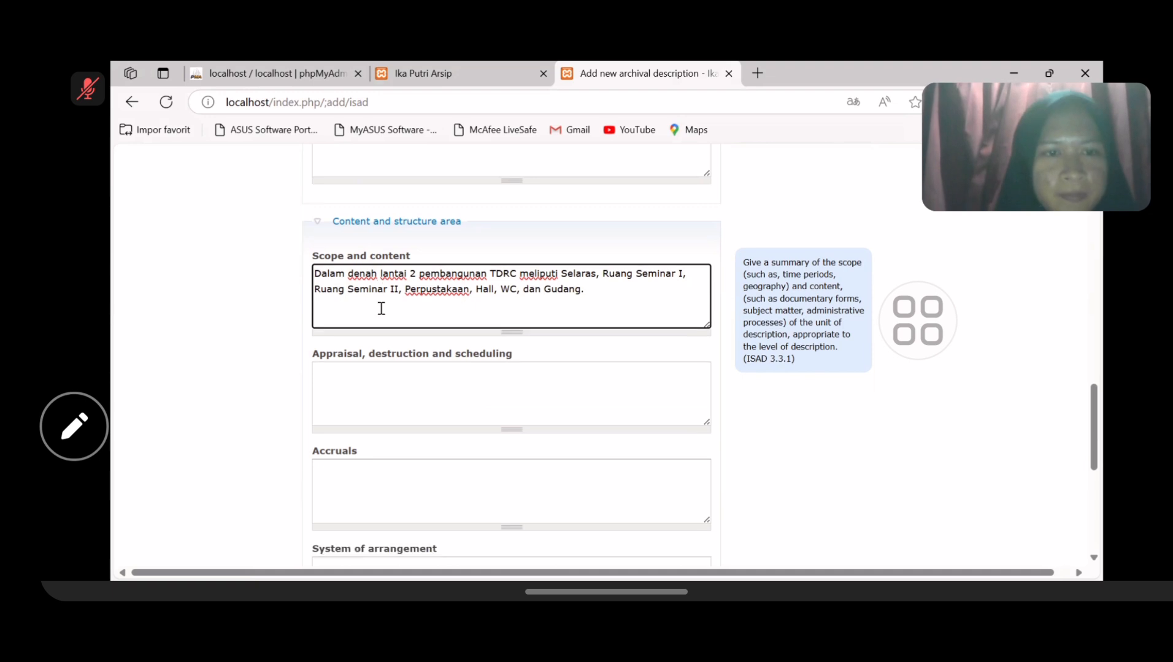
pyautogui.scroll(-5, 381, 308)
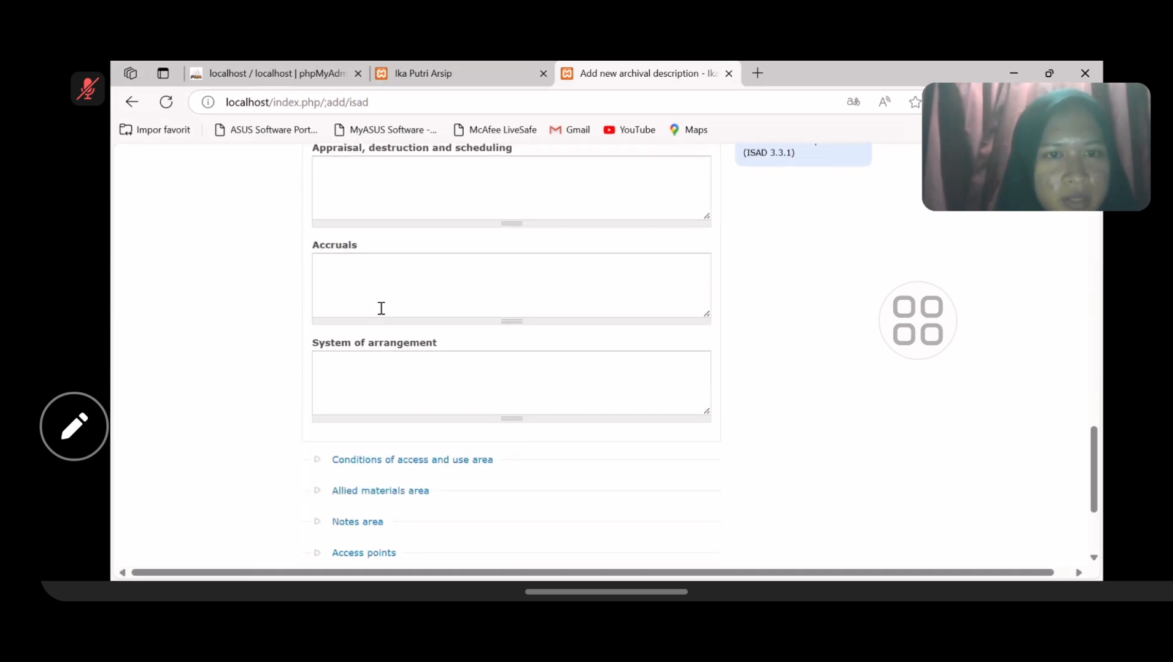
pyautogui.scroll(-1, 388, 316)
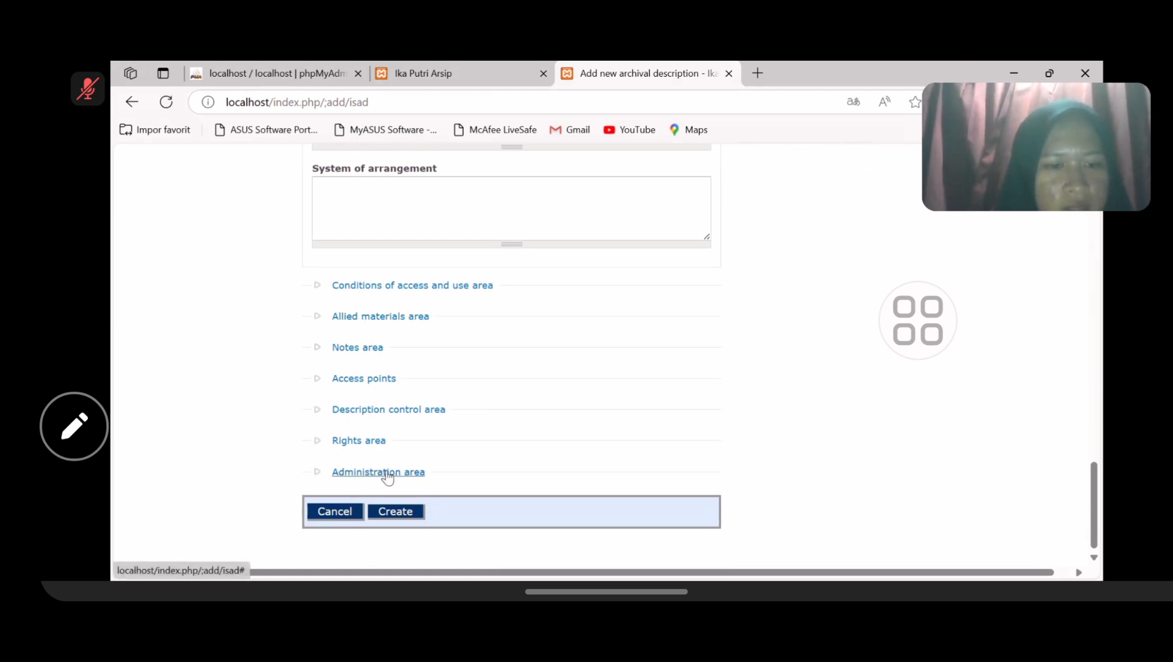
pyautogui.click(387, 473)
pyautogui.scroll(-1, 405, 441)
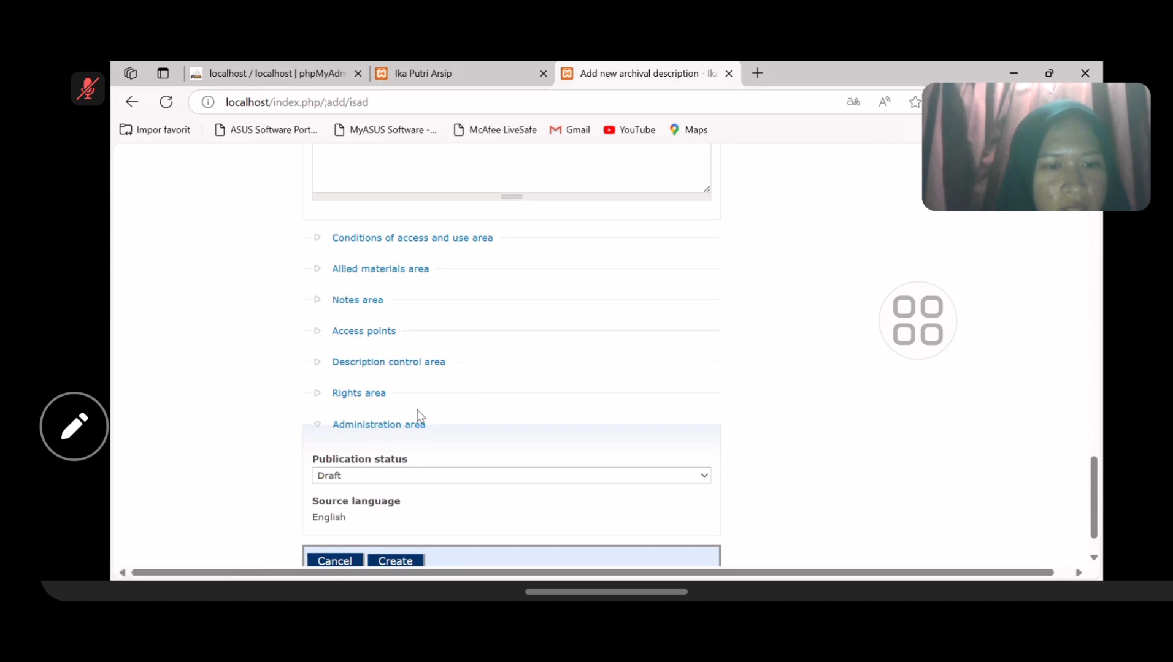
pyautogui.scroll(-1, 429, 398)
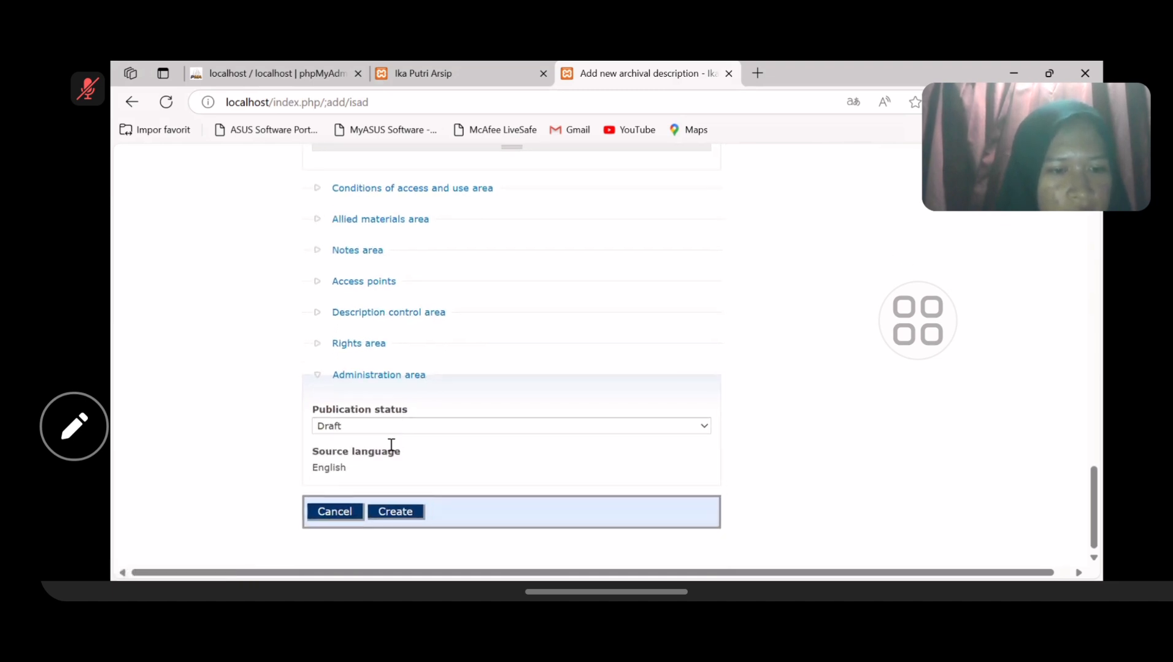
pyautogui.click(341, 428)
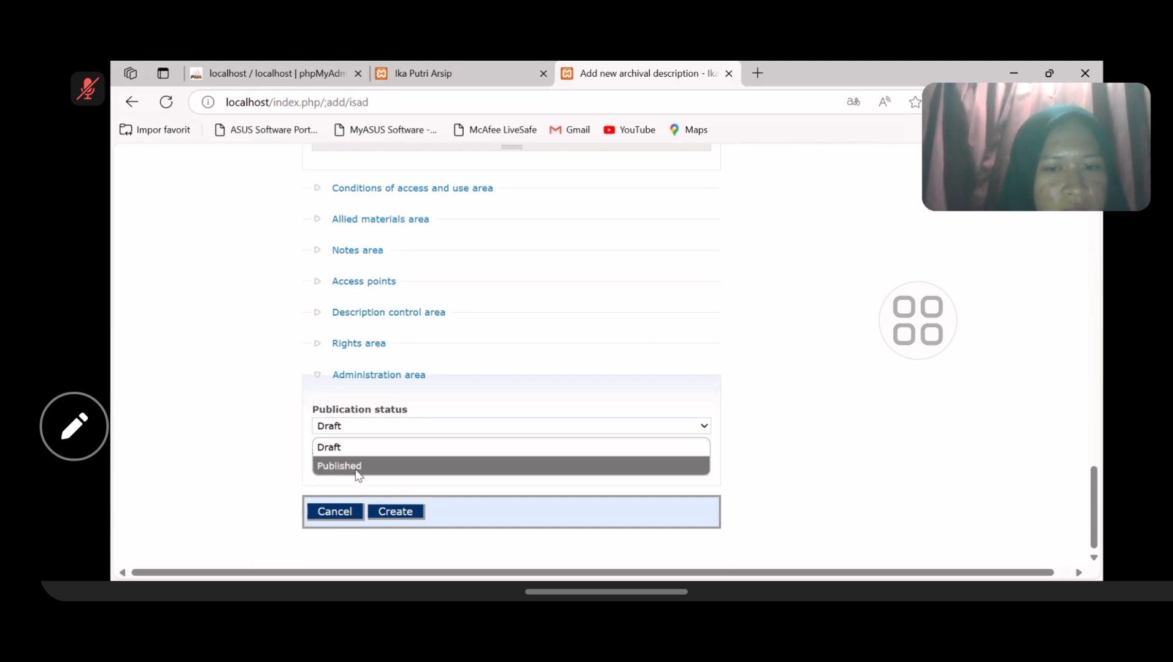
pyautogui.click(356, 471)
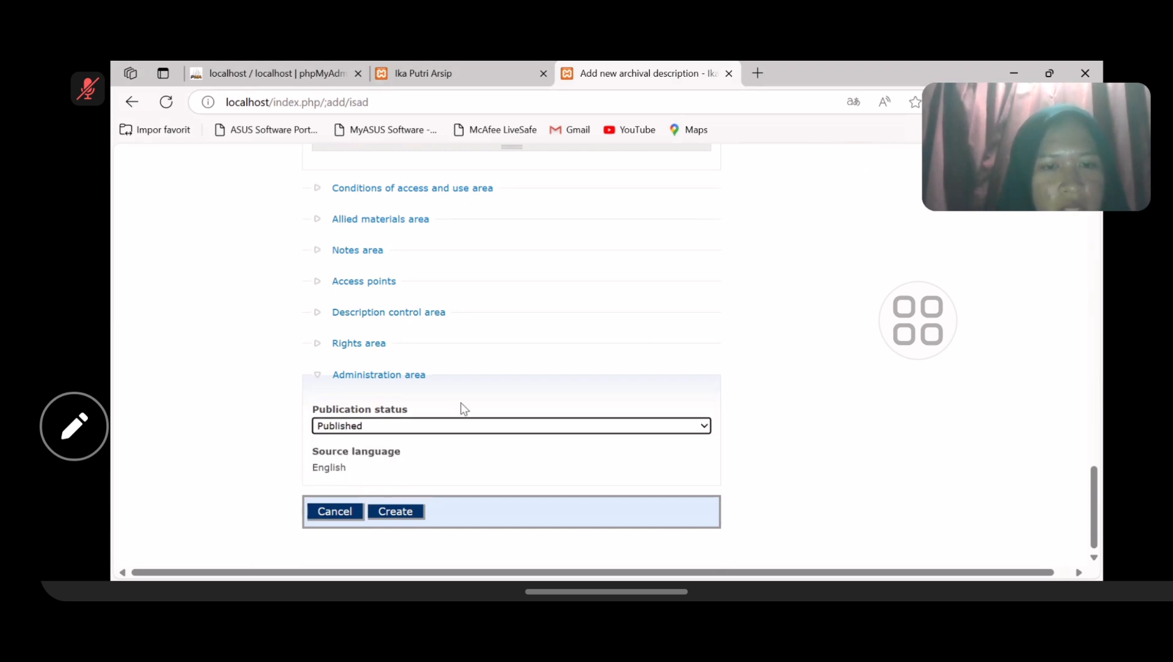
pyautogui.scroll(-2, 539, 357)
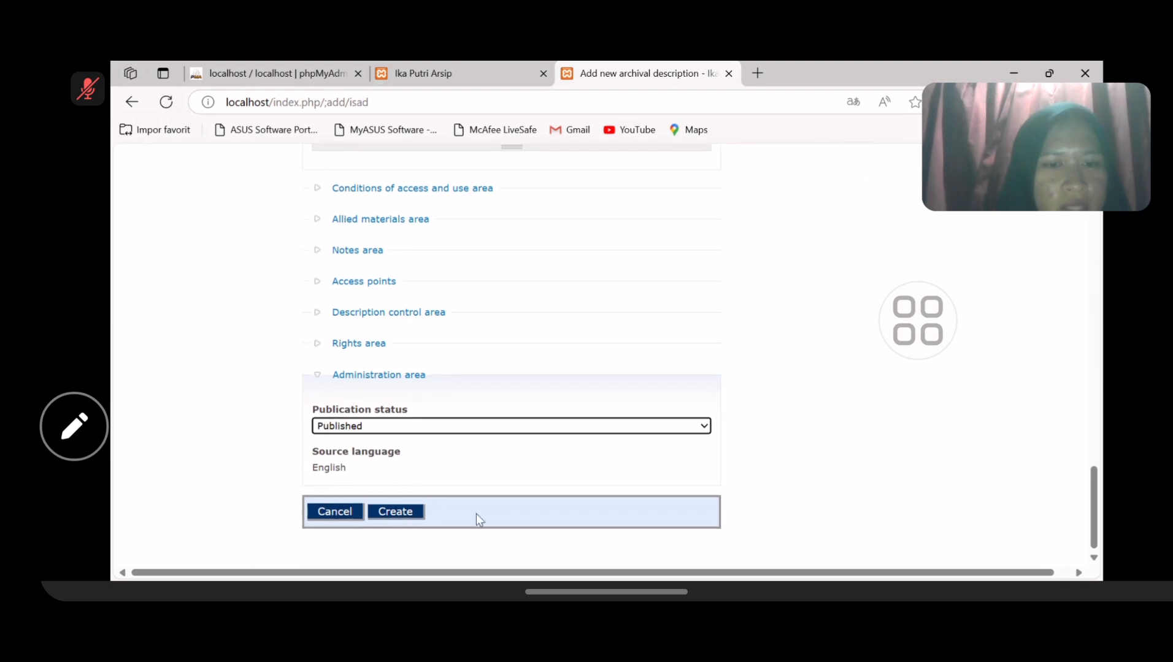
# - Create the APG.2 description and review its title, dates, creator and scope text
pyautogui.click(418, 515)
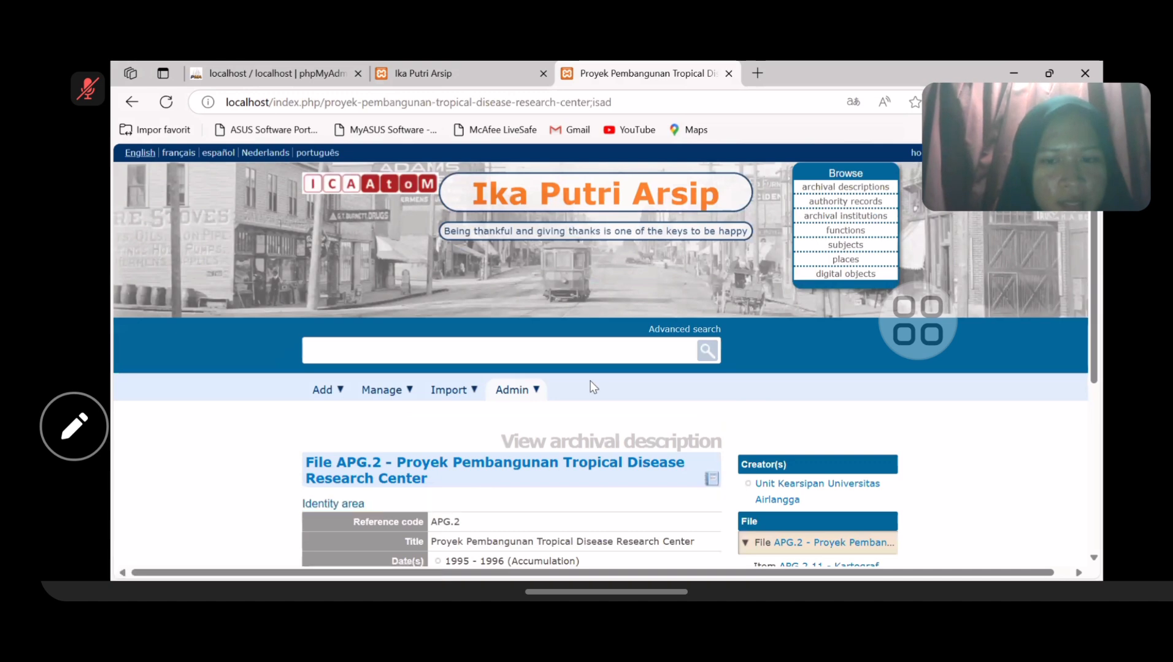
pyautogui.scroll(-4, 591, 373)
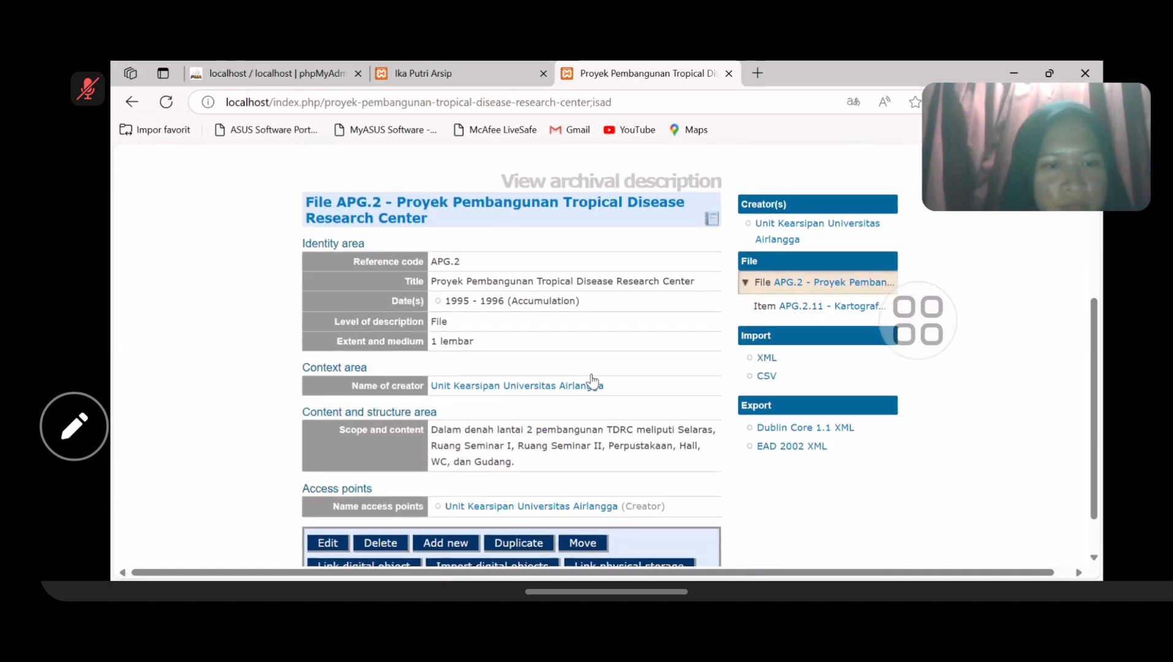
pyautogui.scroll(-1, 591, 373)
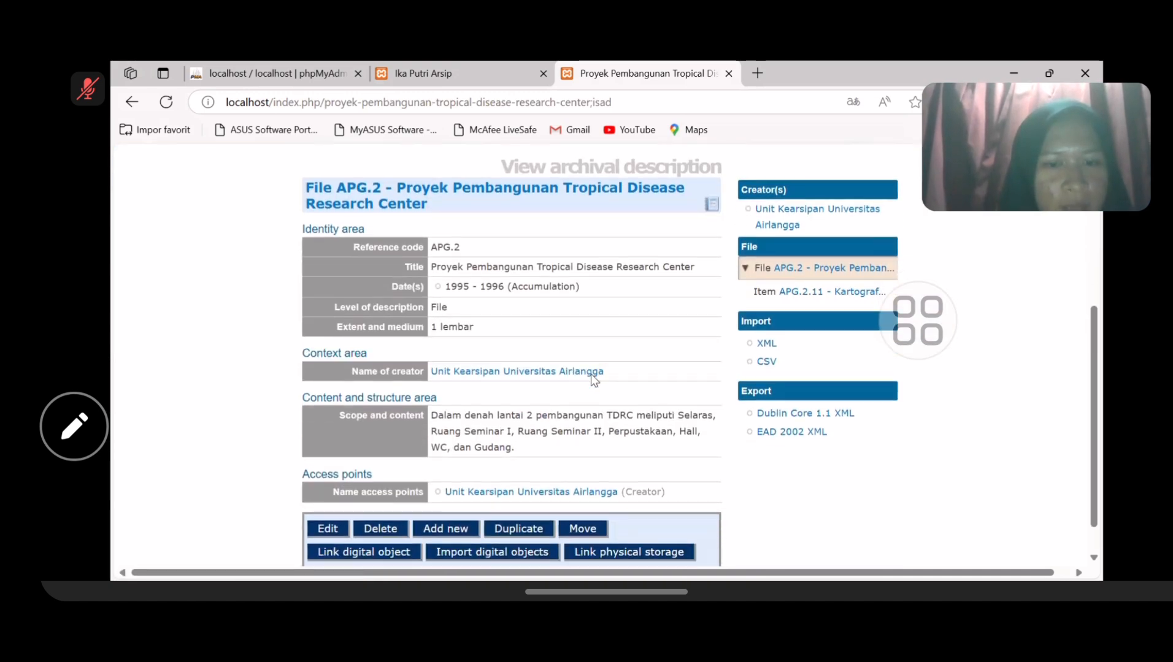
pyautogui.scroll(1, 592, 376)
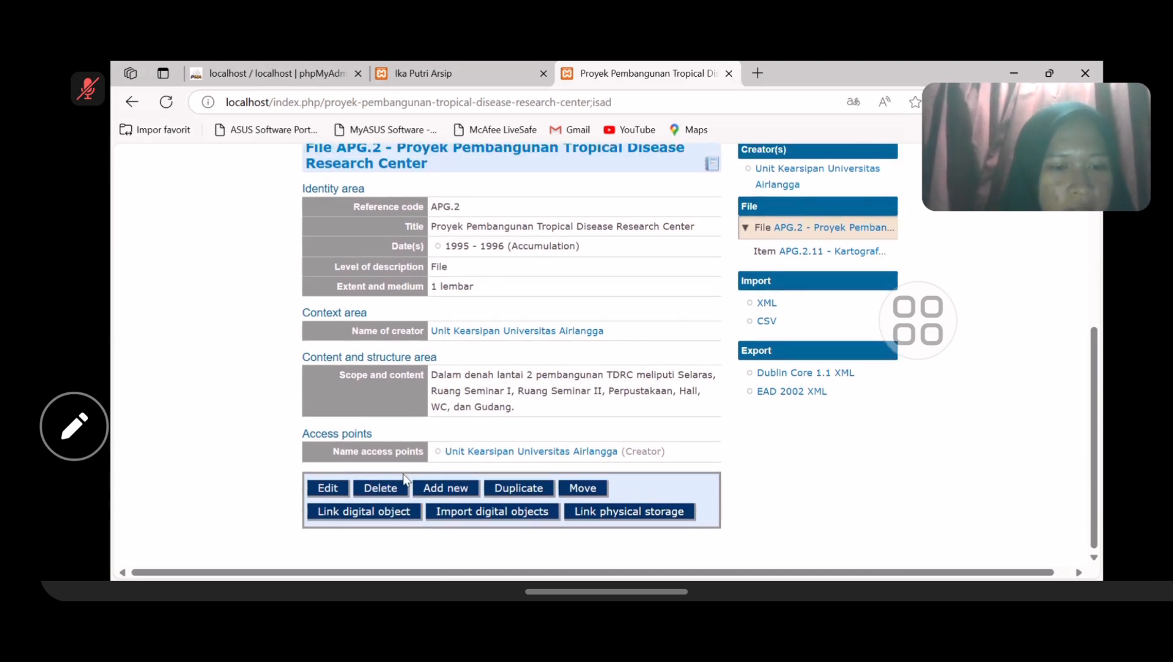
# - Select Denah lantai 2 pembangunan TDRC.jpeg as the file to attach to File APG.2
pyautogui.click(372, 519)
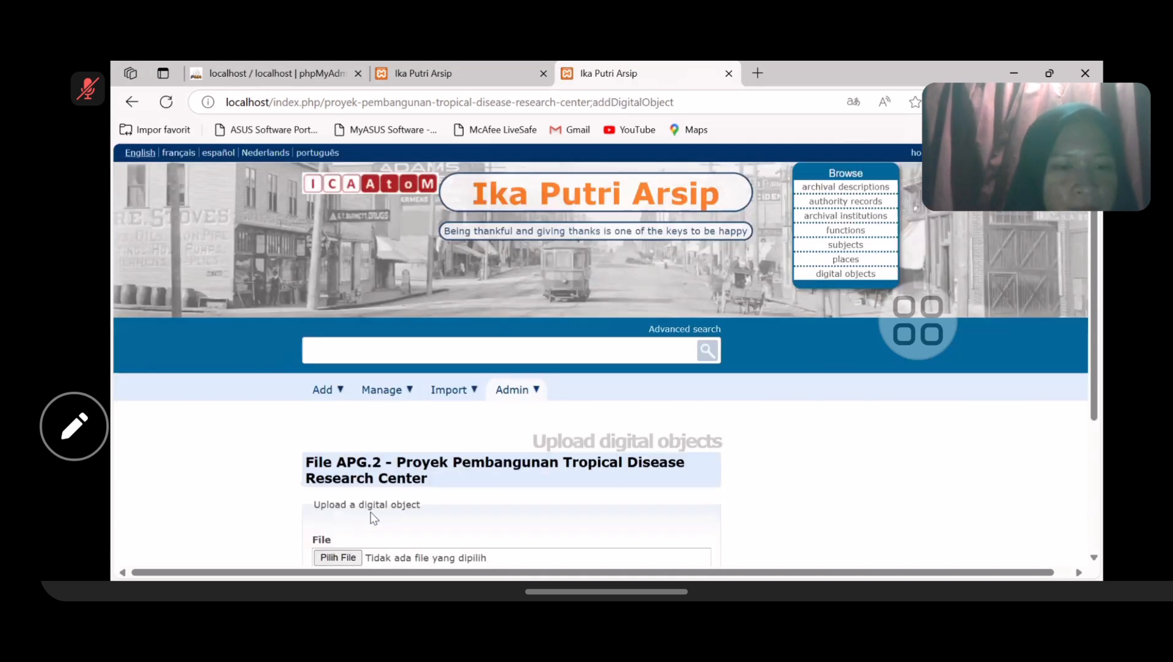
pyautogui.scroll(-1, 461, 494)
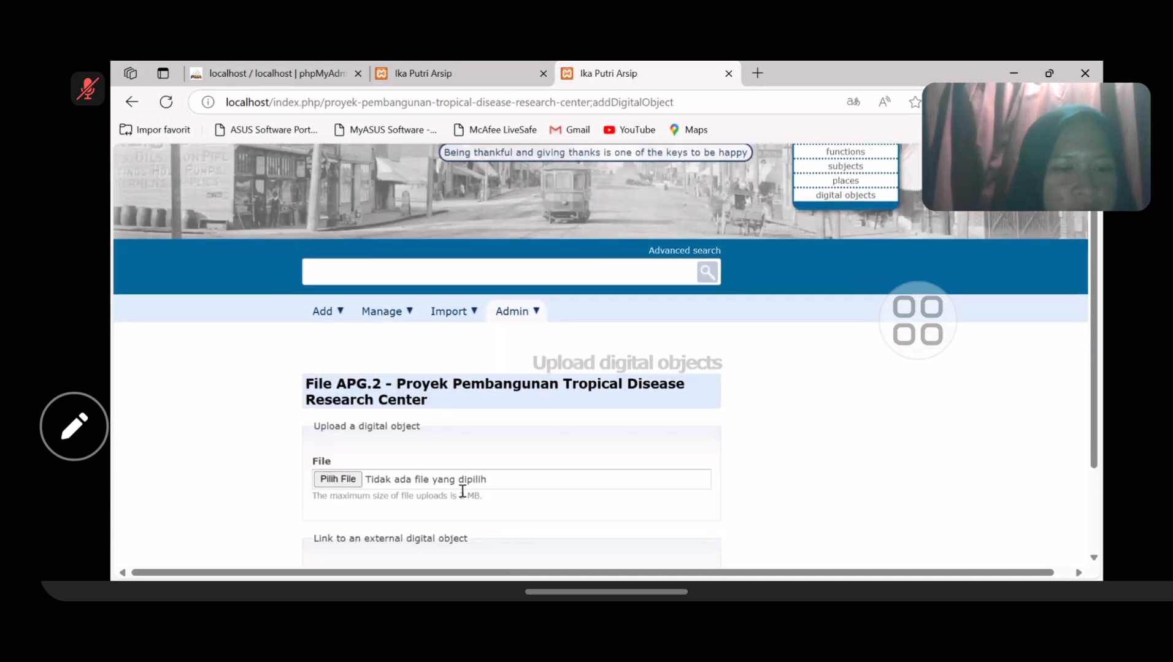
pyautogui.click(342, 479)
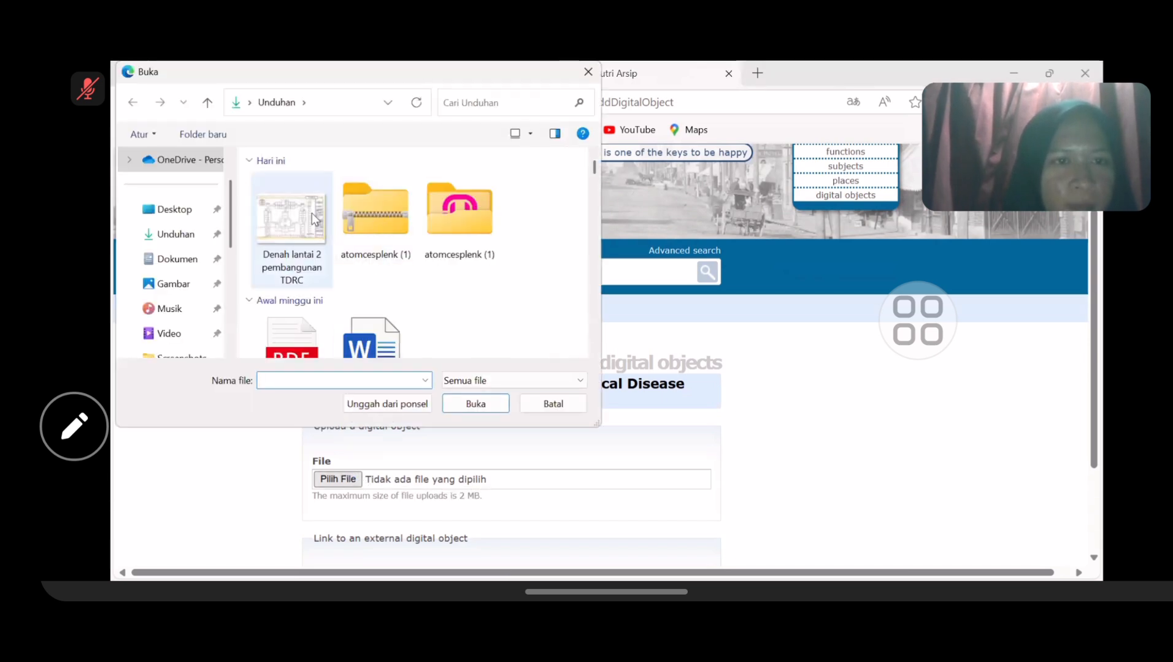
pyautogui.click(284, 238)
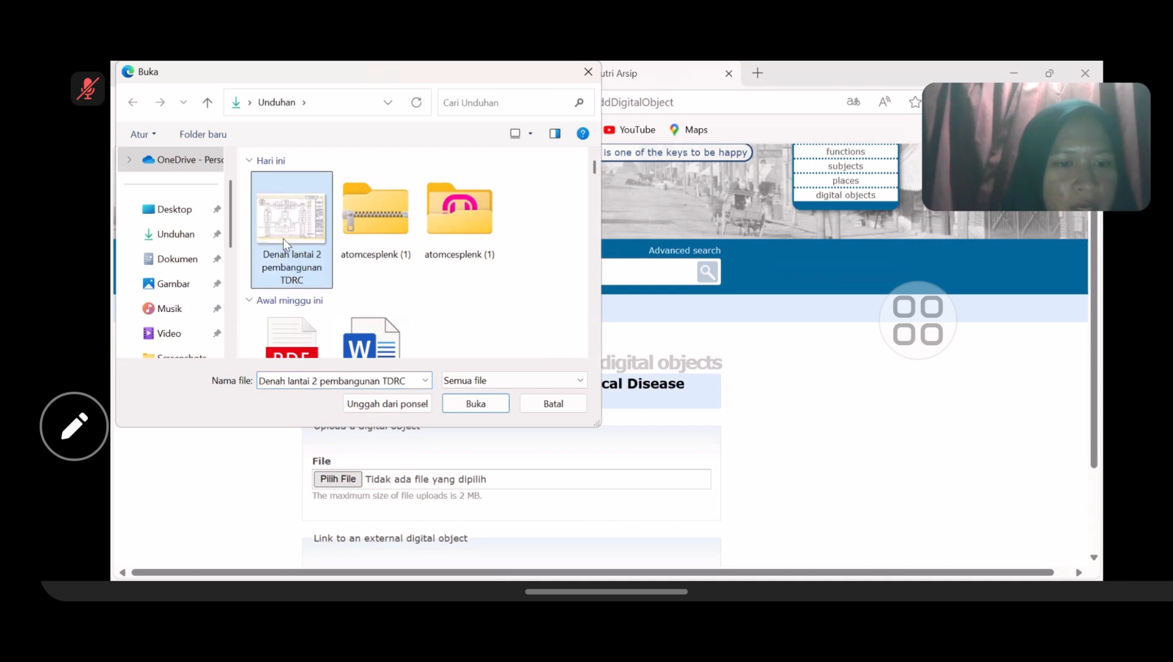
pyautogui.doubleClick(284, 238)
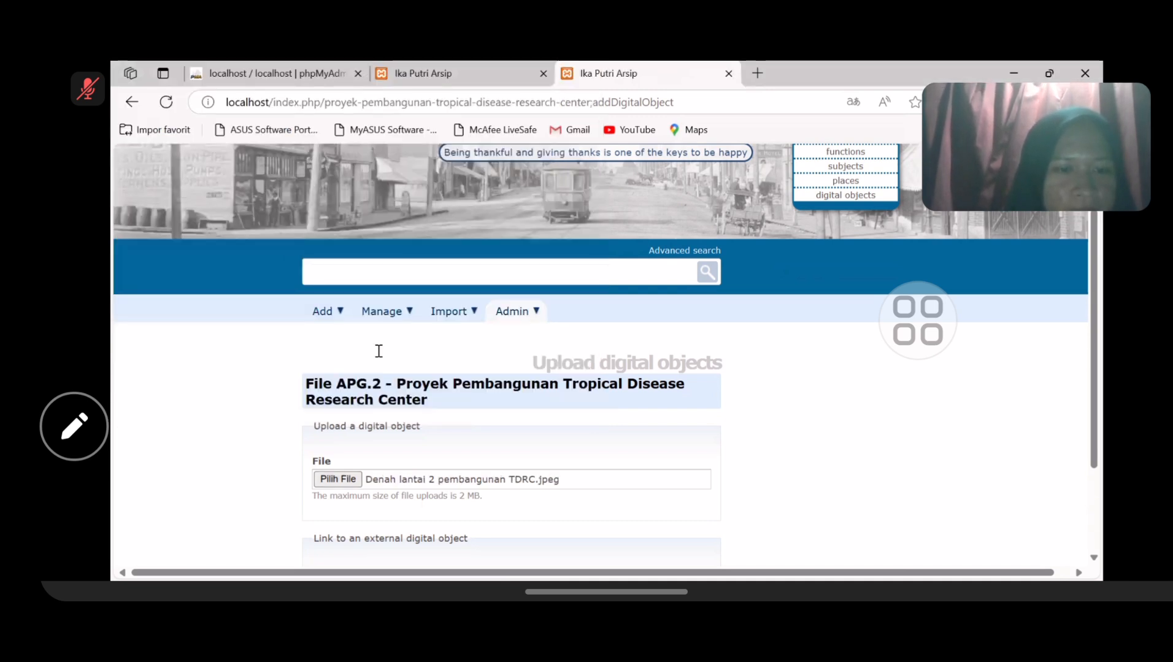
pyautogui.scroll(-2, 376, 350)
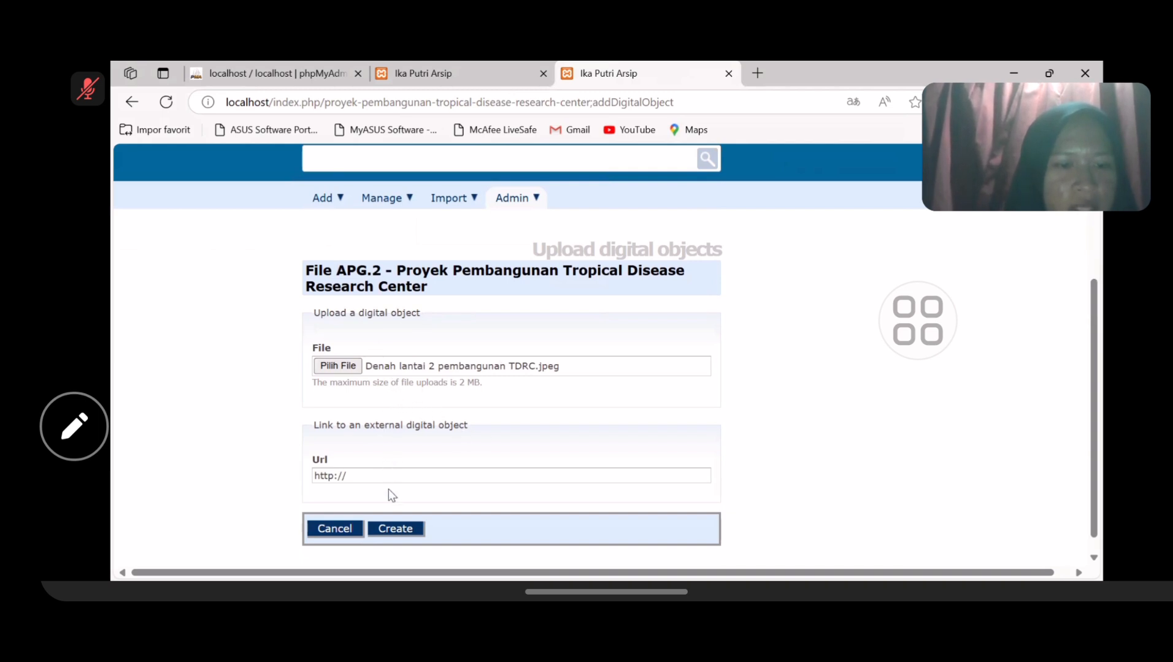
# - Create the digital object and review the 171.6 KiB Denah_lantai_2_pembangunan_TDRC.jpeg image on APG.2
pyautogui.click(398, 530)
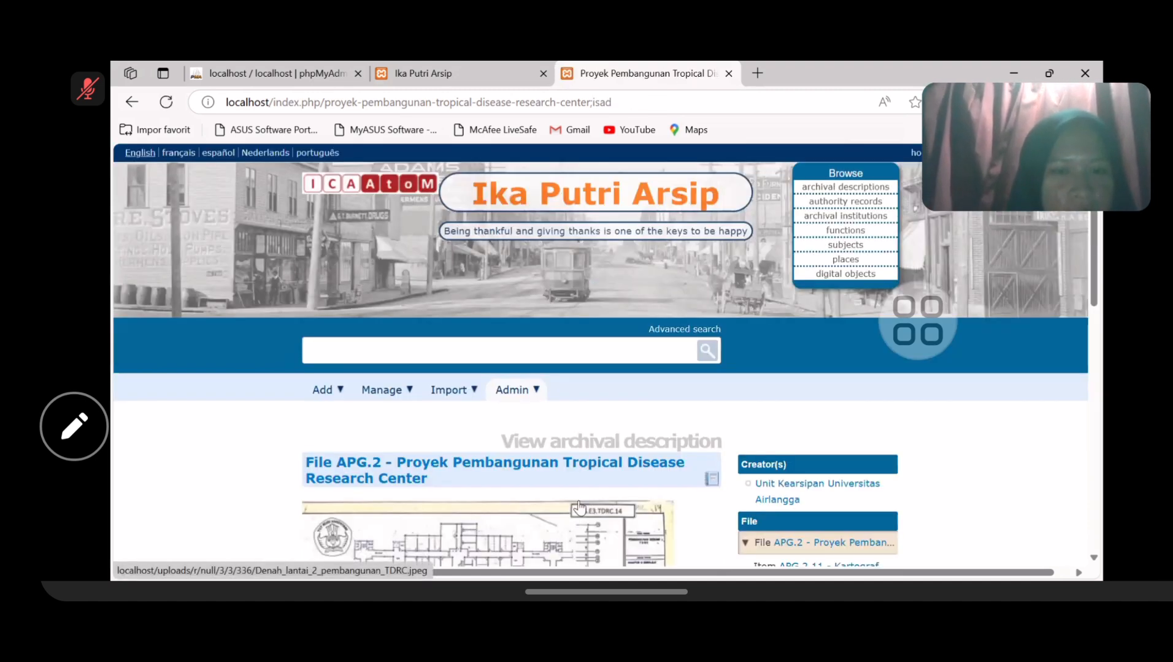
pyautogui.scroll(-2, 636, 419)
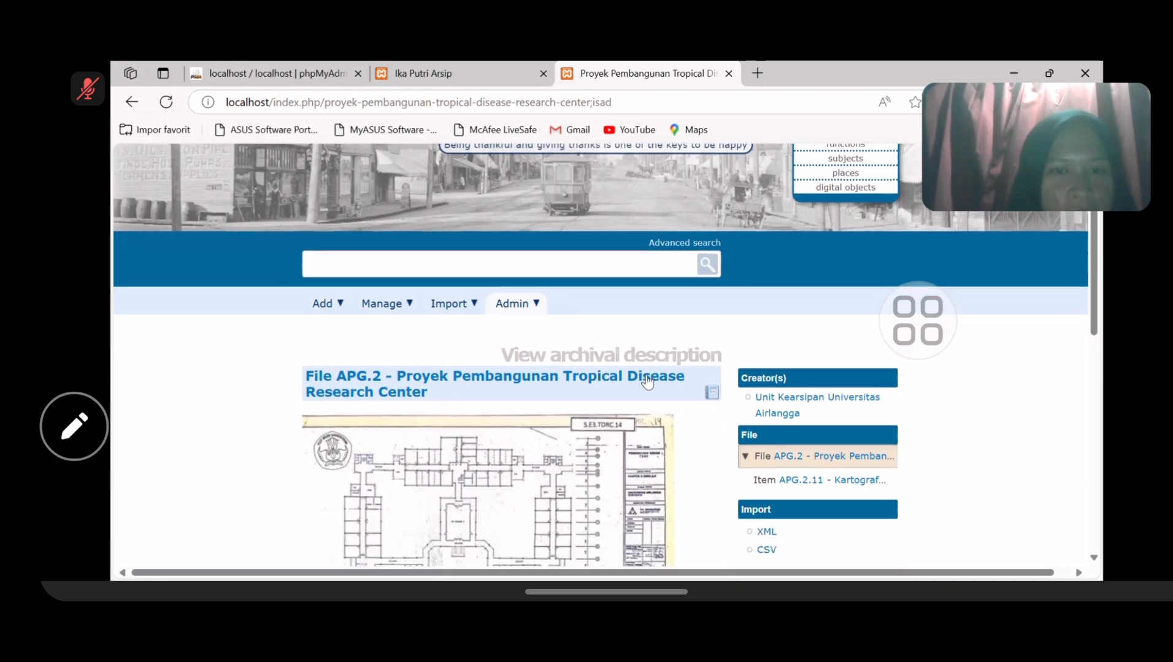
pyautogui.scroll(-4, 594, 424)
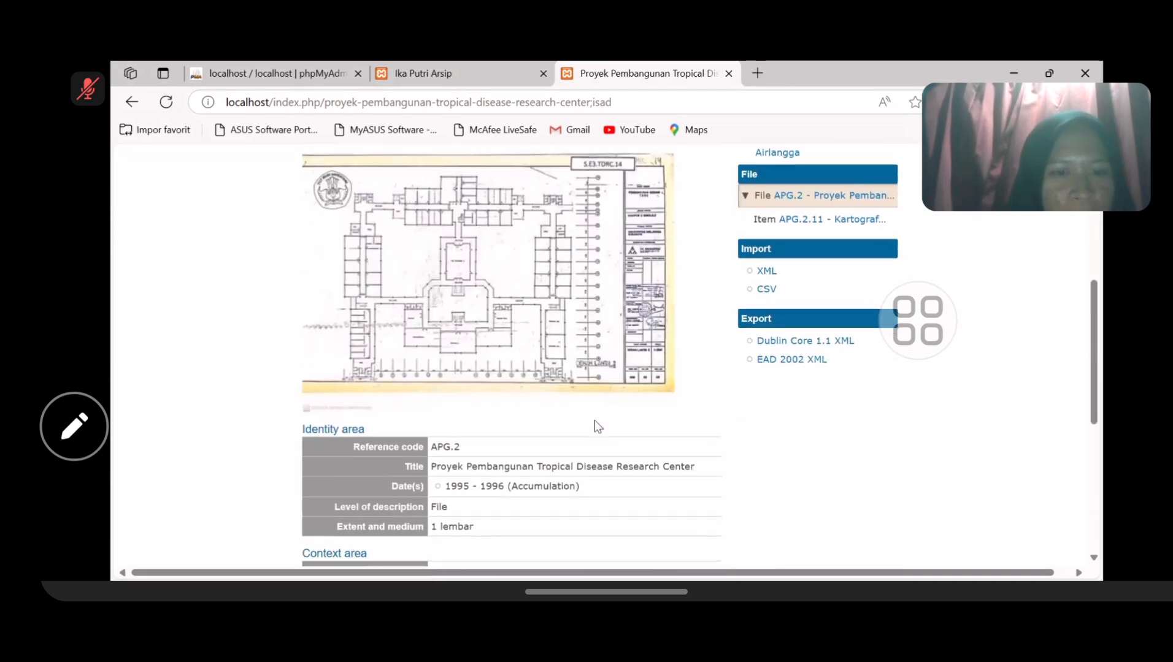
pyautogui.scroll(-4, 595, 421)
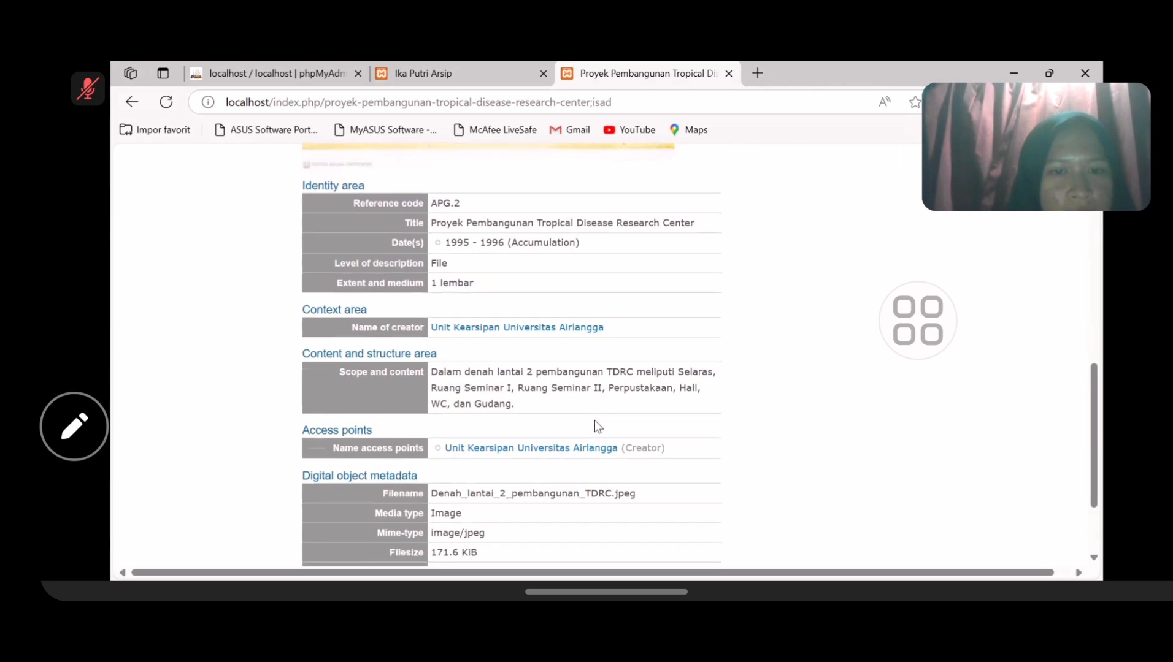
pyautogui.scroll(-2, 594, 421)
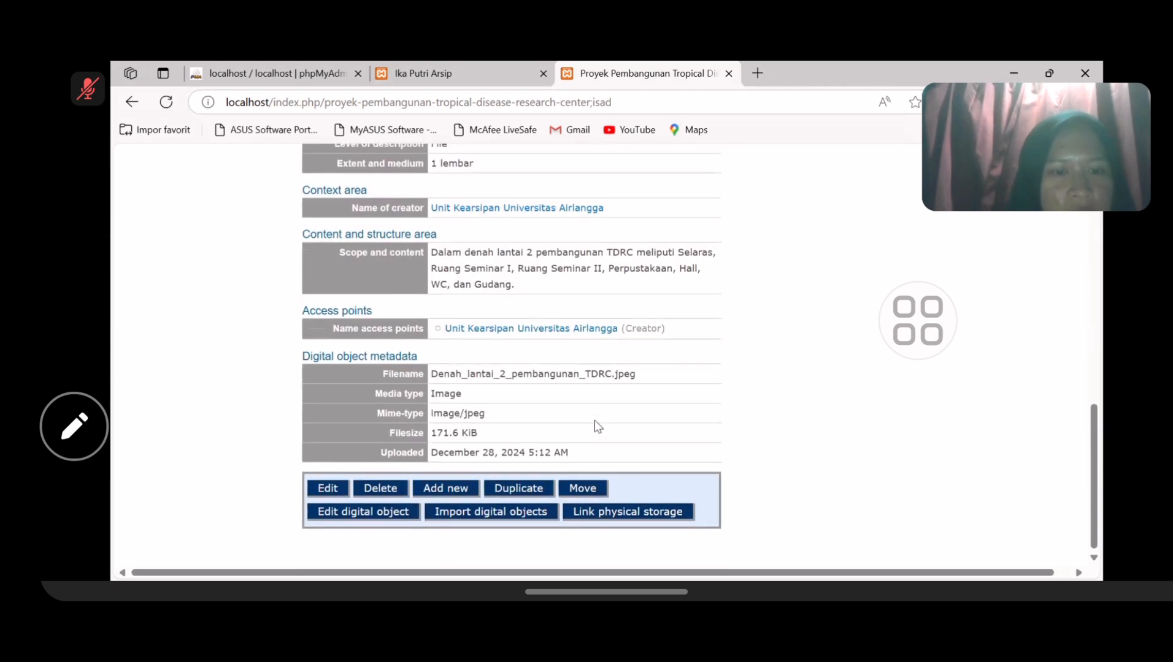
pyautogui.scroll(3, 594, 421)
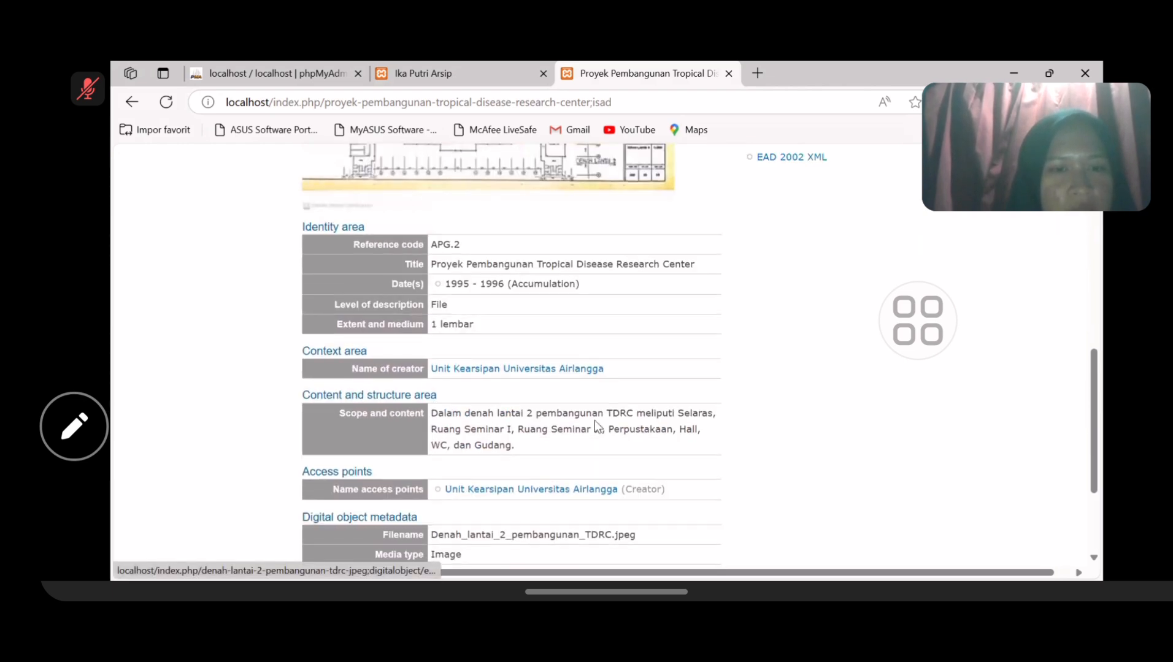
pyautogui.scroll(2, 594, 421)
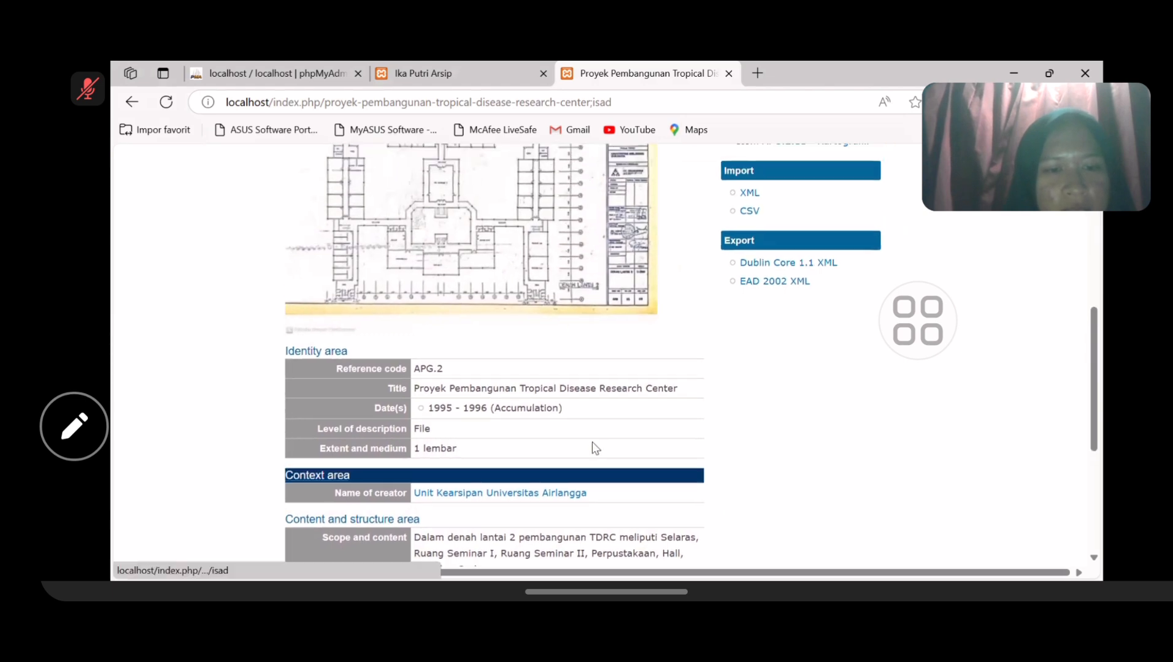
pyautogui.scroll(-2, 575, 443)
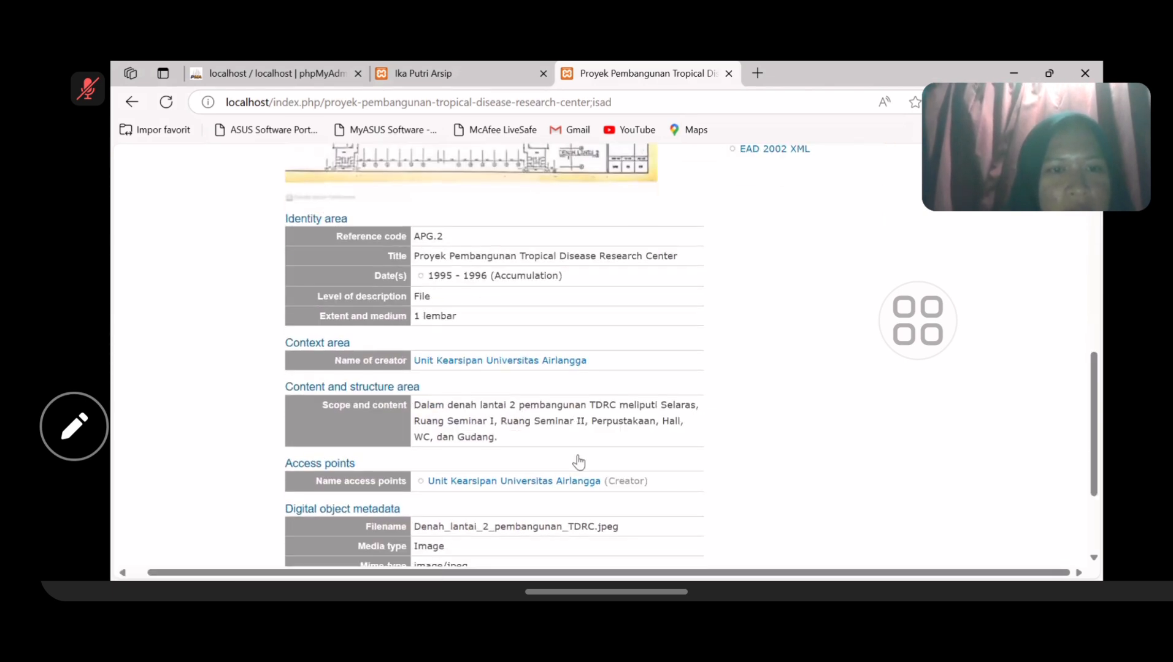
pyautogui.scroll(-1, 578, 461)
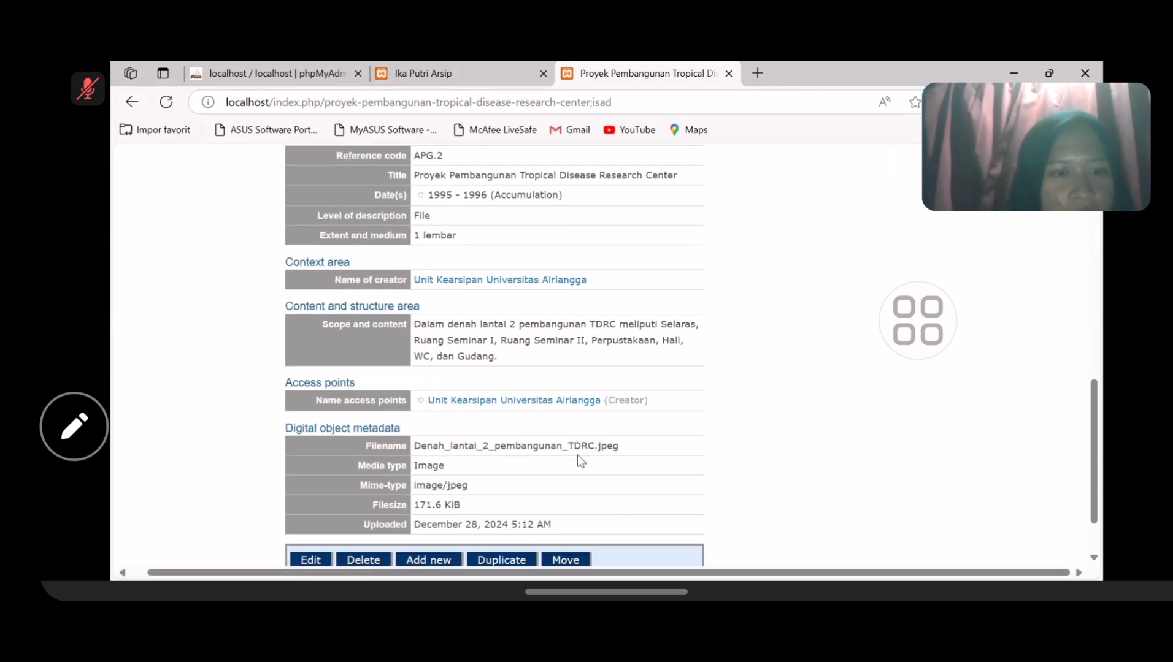
pyautogui.scroll(-1, 578, 455)
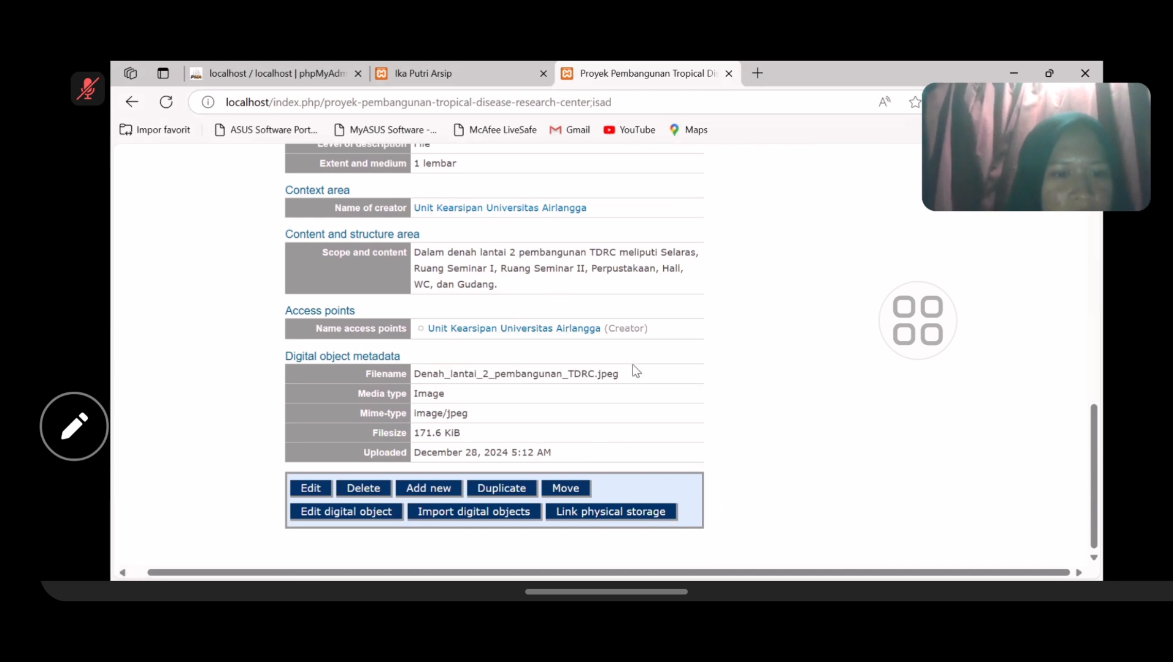
pyautogui.scroll(4, 635, 370)
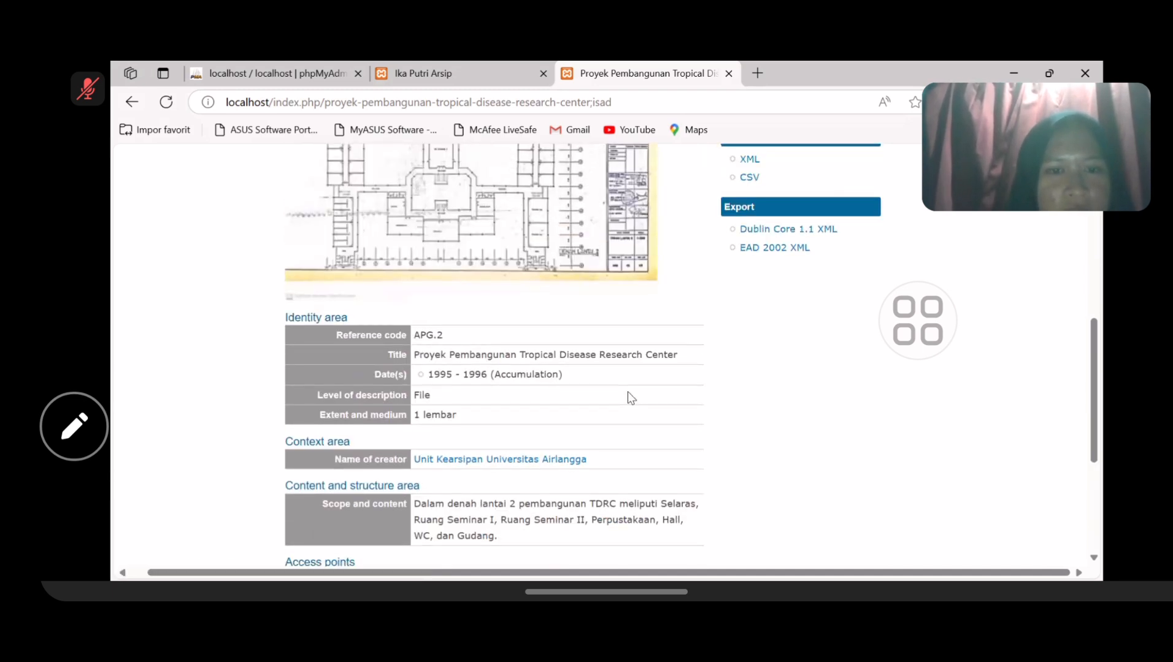